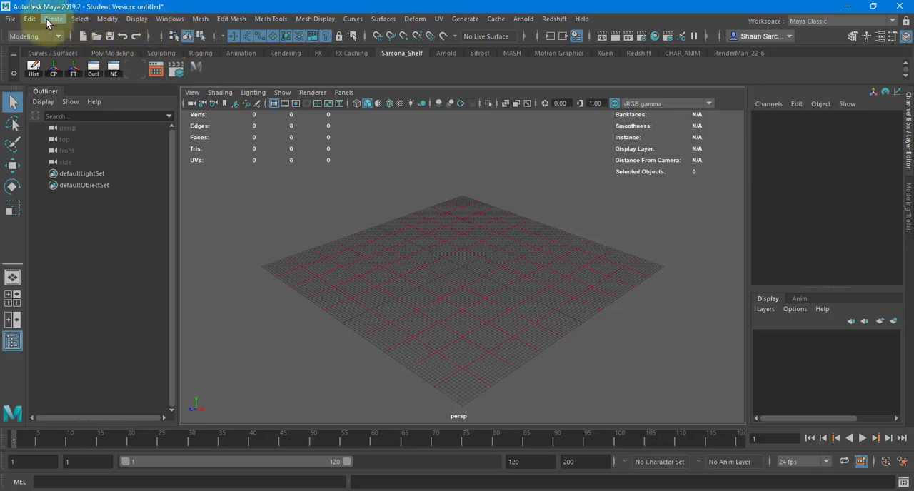
Create a polygon plane at the origin and scale it uniformly to about 1106.
click(11, 18)
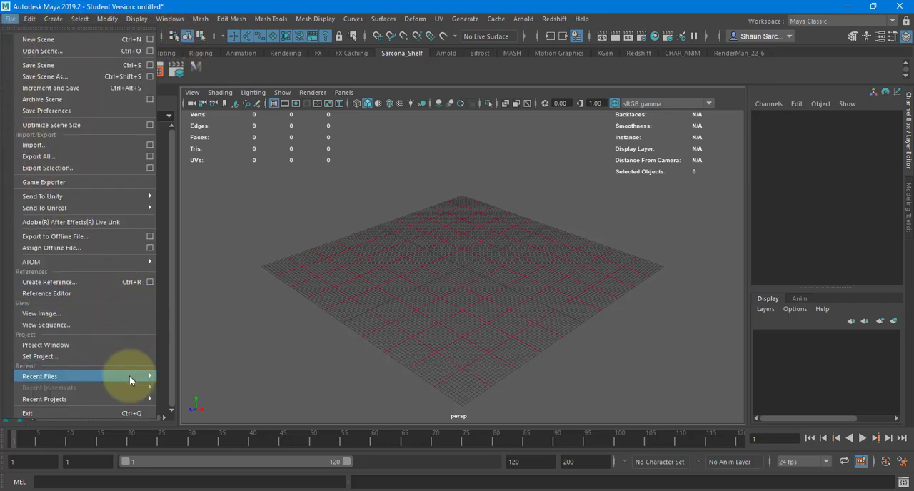
mouse_move(148, 377)
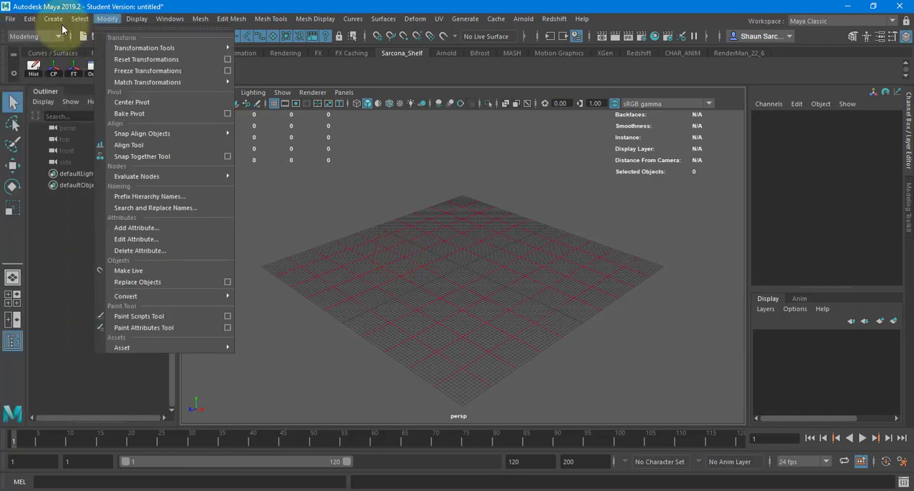
mouse_move(182, 60)
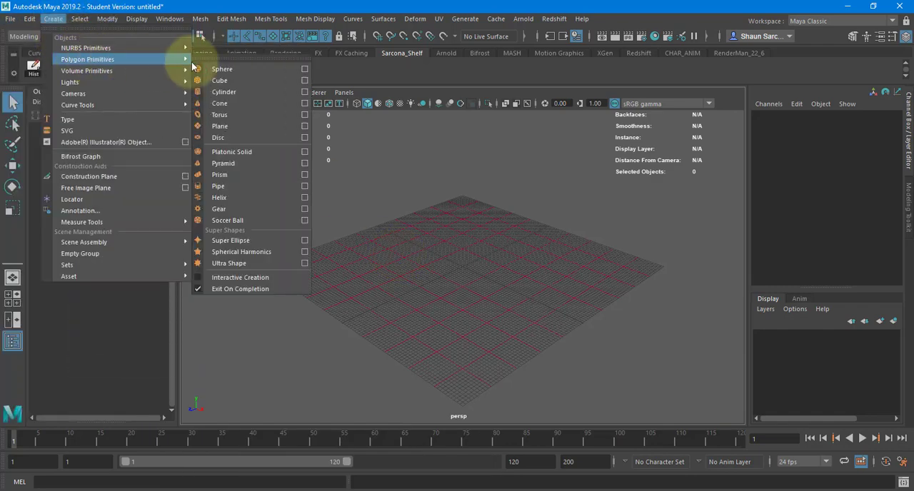
click(227, 126)
key(r)
drag(463, 267, 723, 249)
Raise the plane above the grid to a Y translation of about 201.
key(w)
drag(463, 214, 598, 208)
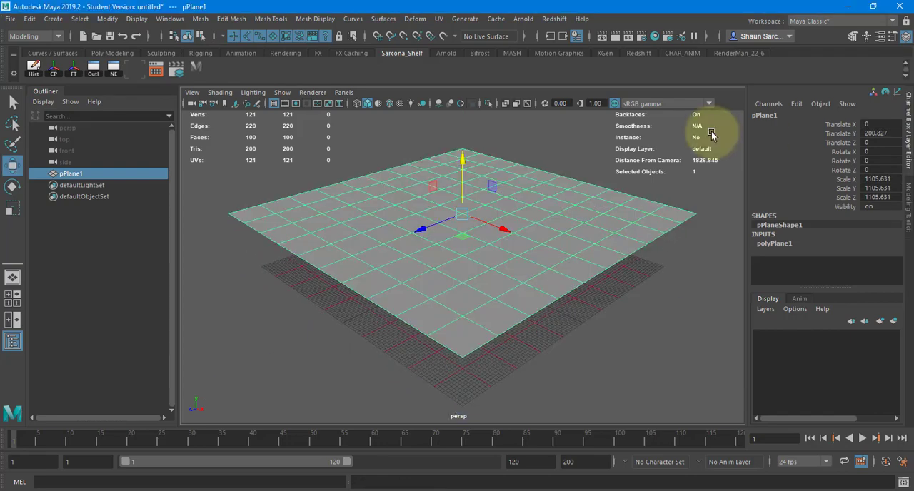
alt+drag(567, 189, 555, 200)
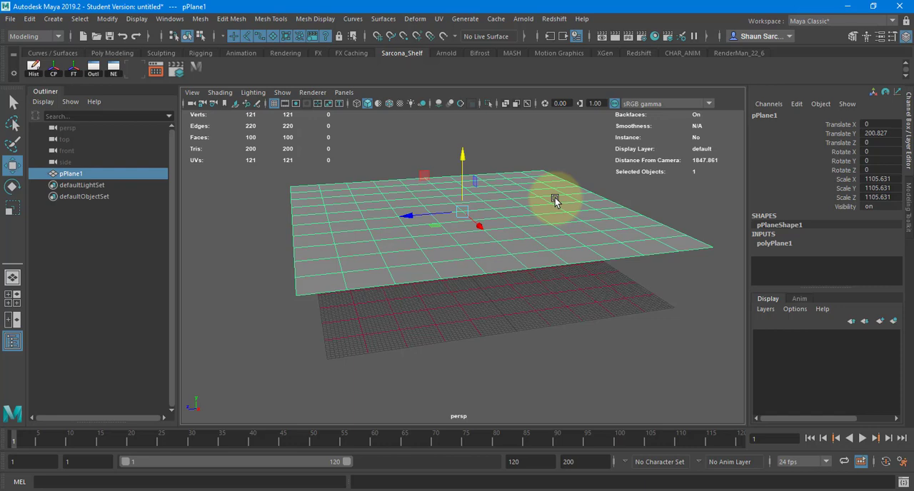
alt+drag(535, 219, 493, 205)
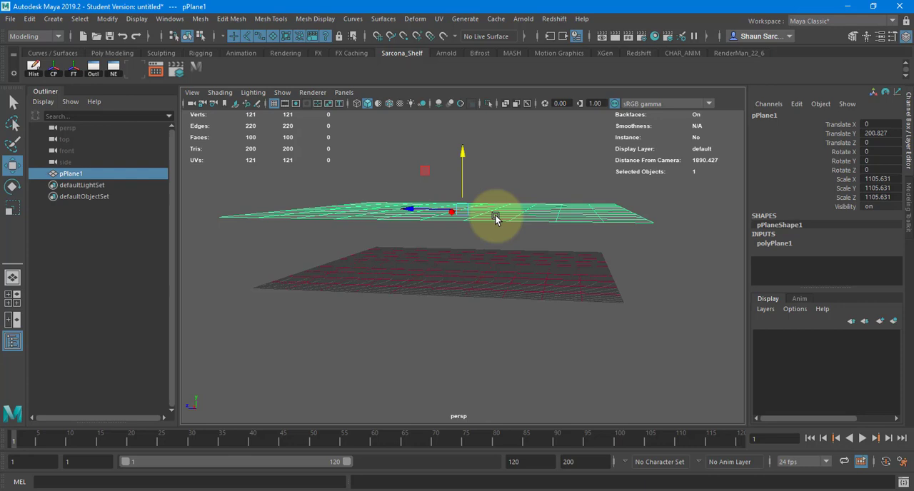
alt+drag(497, 218, 431, 260)
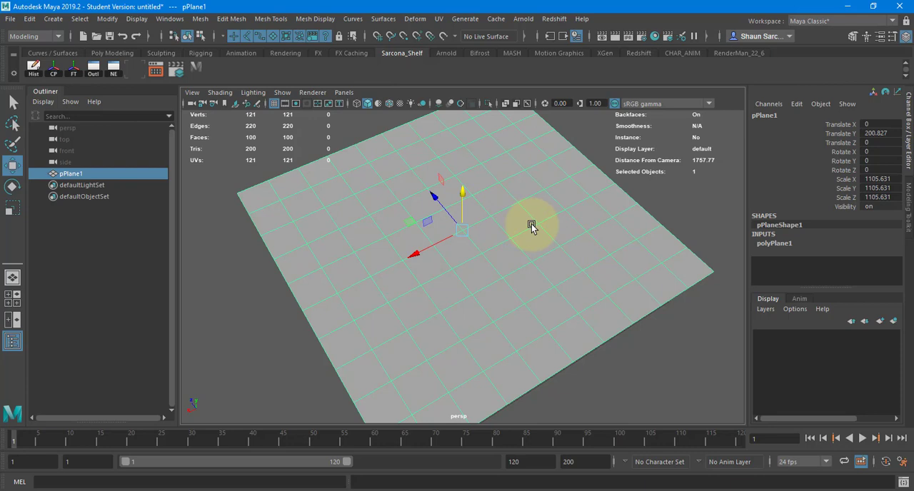
Narrow the plane along X to a scale of about 232.
key(r)
drag(415, 248, 454, 235)
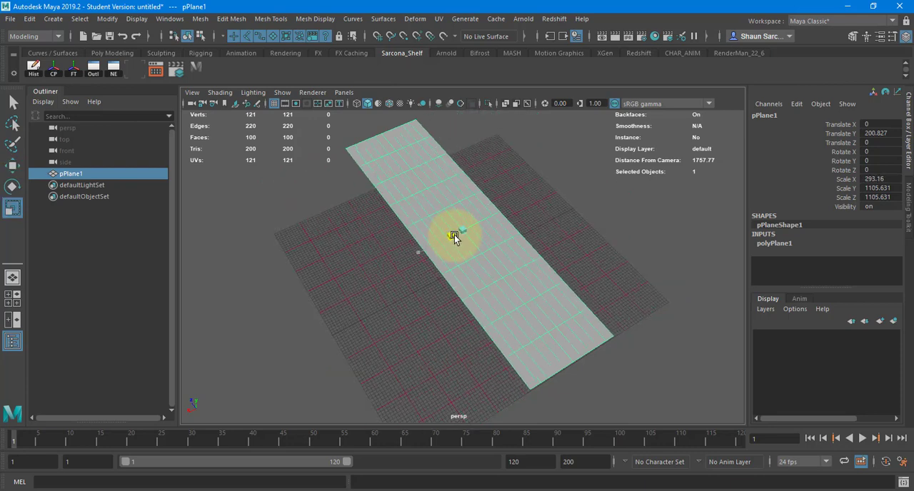
drag(454, 235, 463, 231)
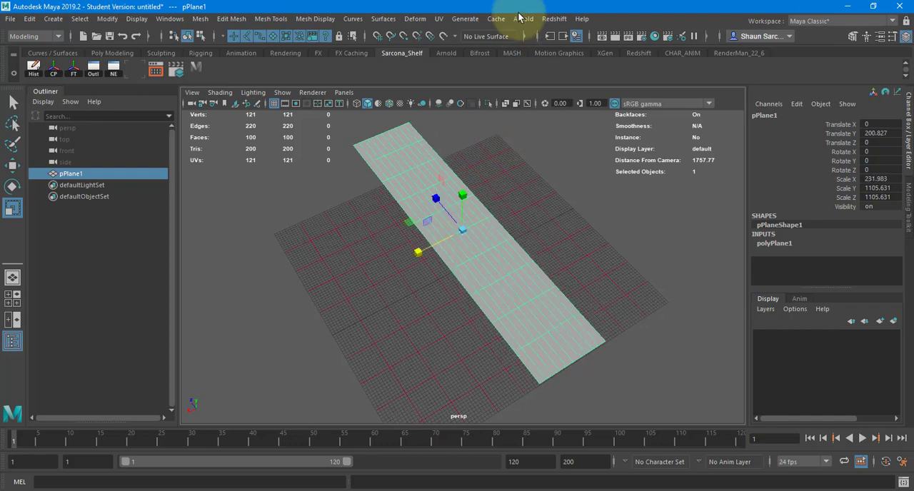
Open the UV Editor for the selected plane and inspect the checker pattern on its surface.
click(438, 19)
click(461, 40)
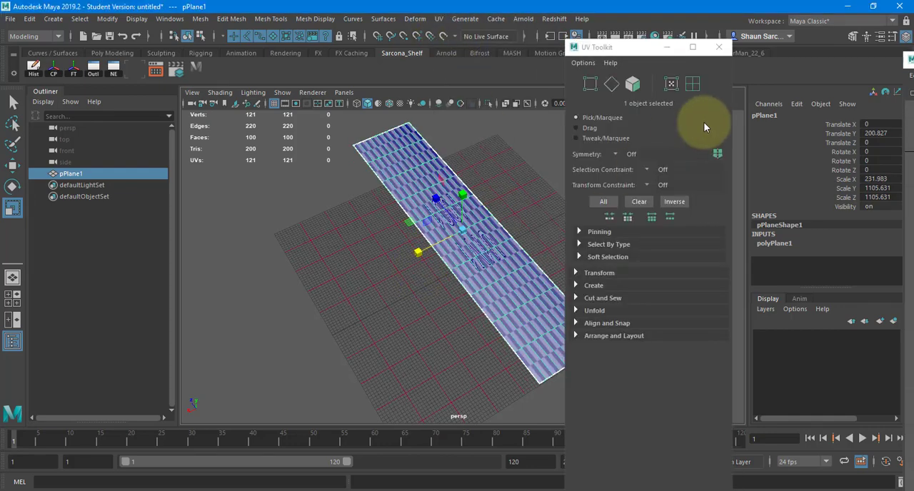
alt+drag(502, 267, 438, 292)
alt+right_drag(438, 293, 410, 292)
alt+middle_drag(423, 288, 358, 286)
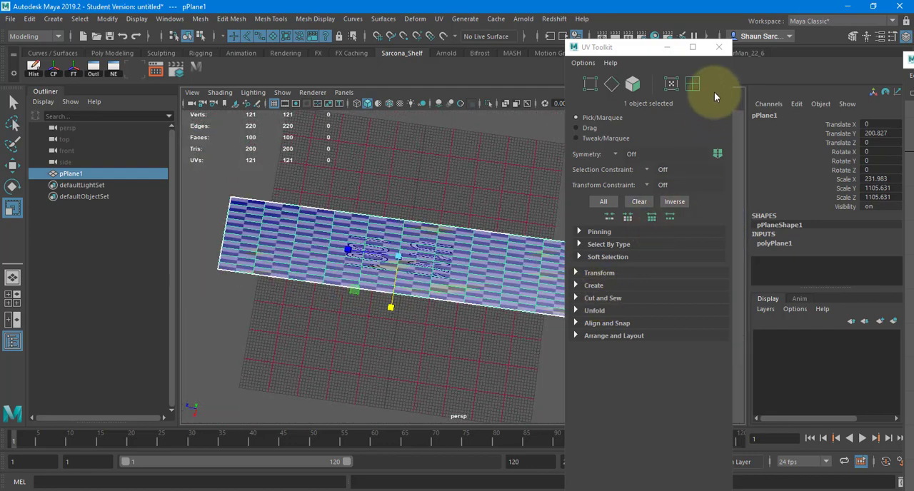
Close the UV Toolkit and widen the plane along X to a scale of about 582.
click(719, 53)
alt+drag(562, 266, 704, 216)
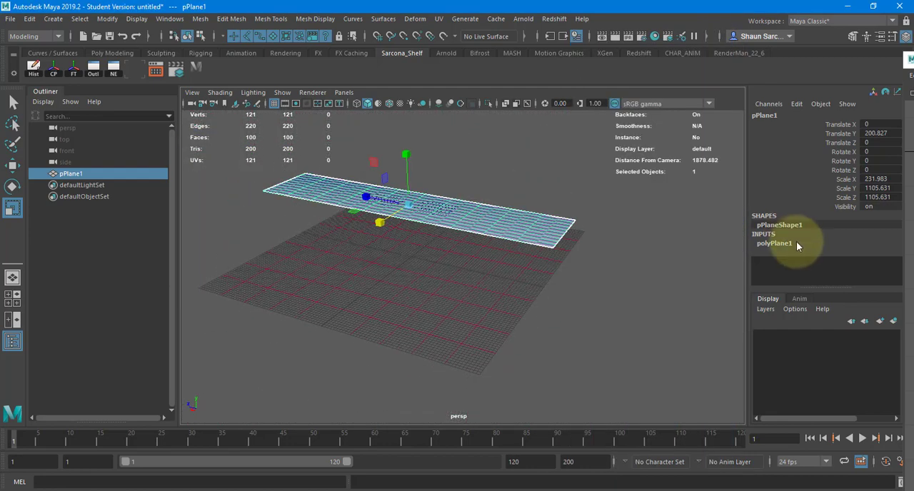
drag(416, 224, 327, 280)
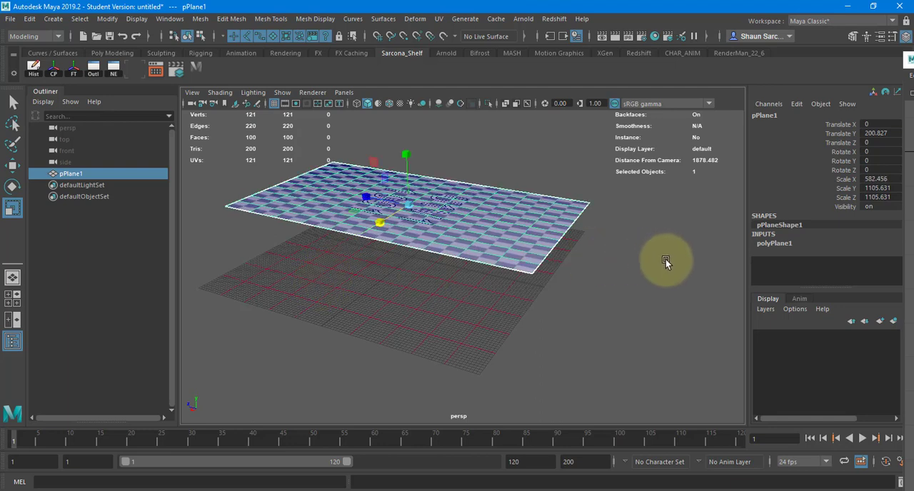
Set the plane's width subdivisions to 50 and its height subdivisions to 20.
click(775, 244)
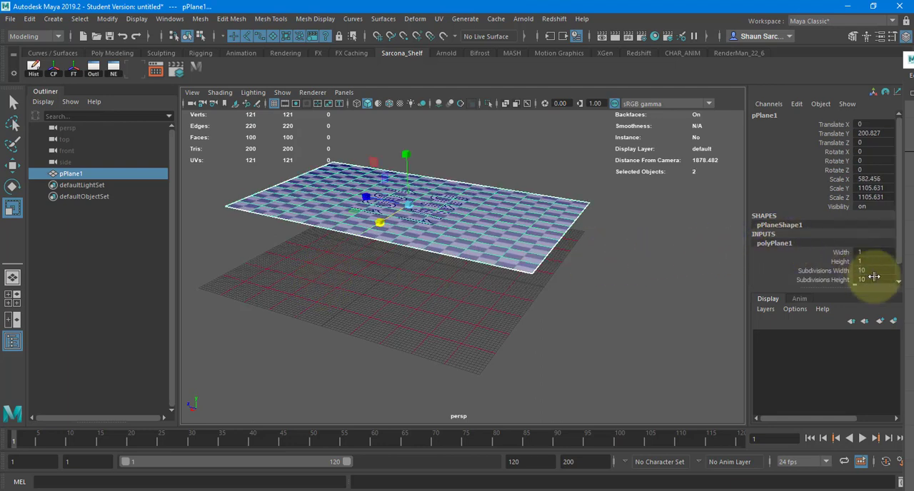
click(873, 271)
text(50)
click(877, 279)
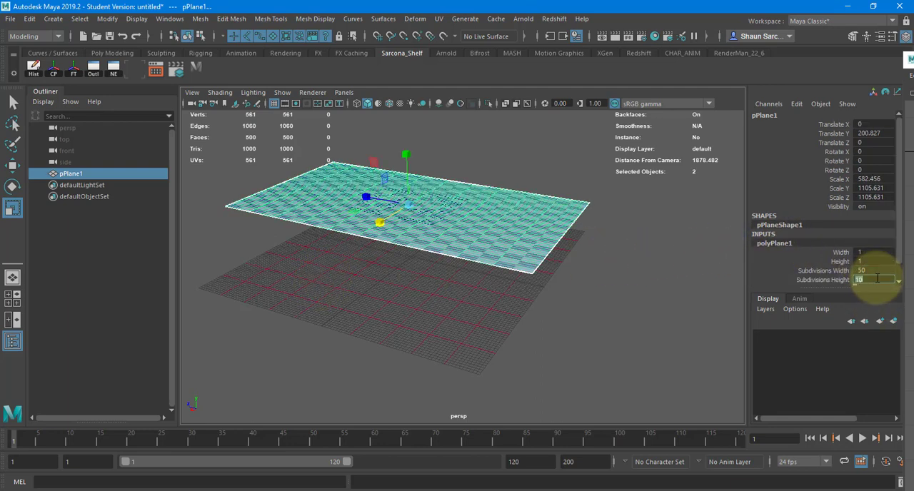
text(20)
Set the plane's width subdivisions to 20 and its height subdivisions to 30.
click(877, 271)
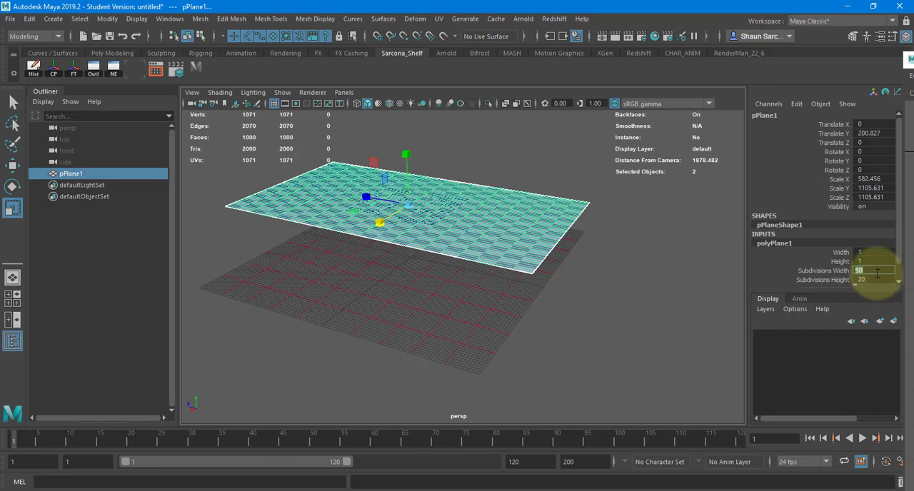
text(20)
key(Return)
click(877, 279)
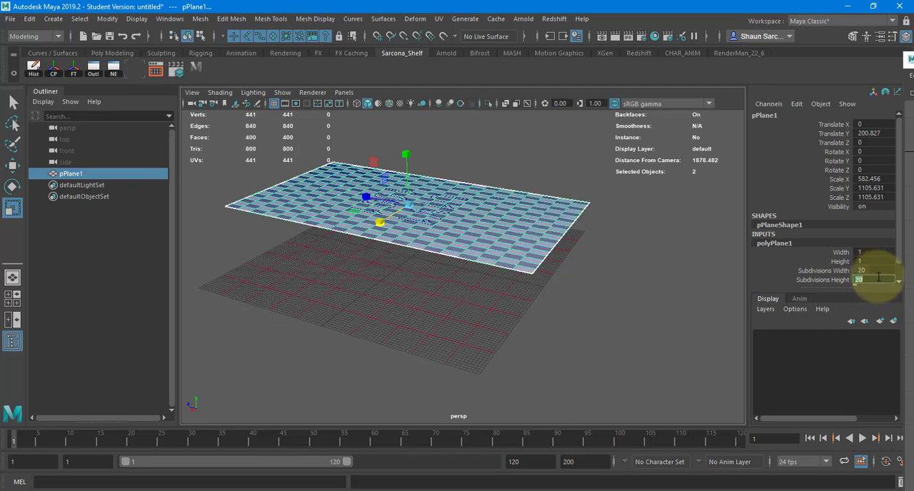
text(30)
key(Return)
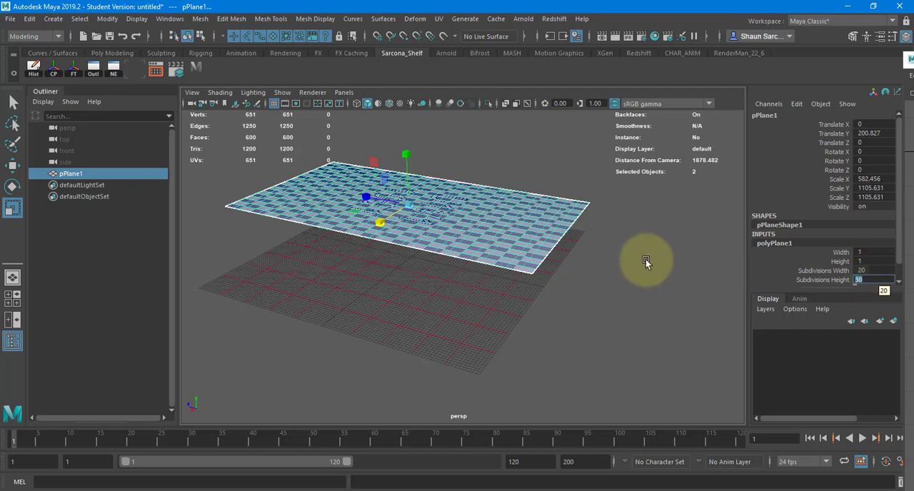
Try 25 width subdivisions on the plane and settle on 15 to make its faces squarer.
alt+drag(491, 200, 500, 239)
alt+right_drag(500, 239, 646, 238)
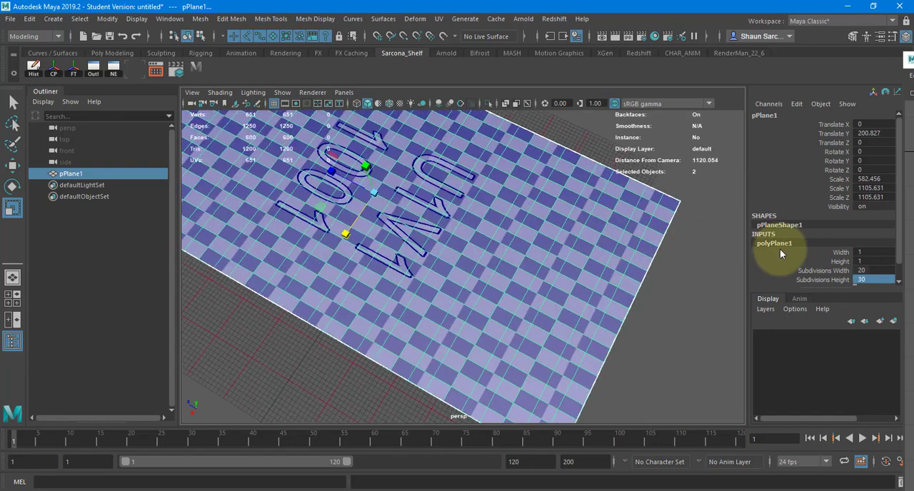
click(866, 270)
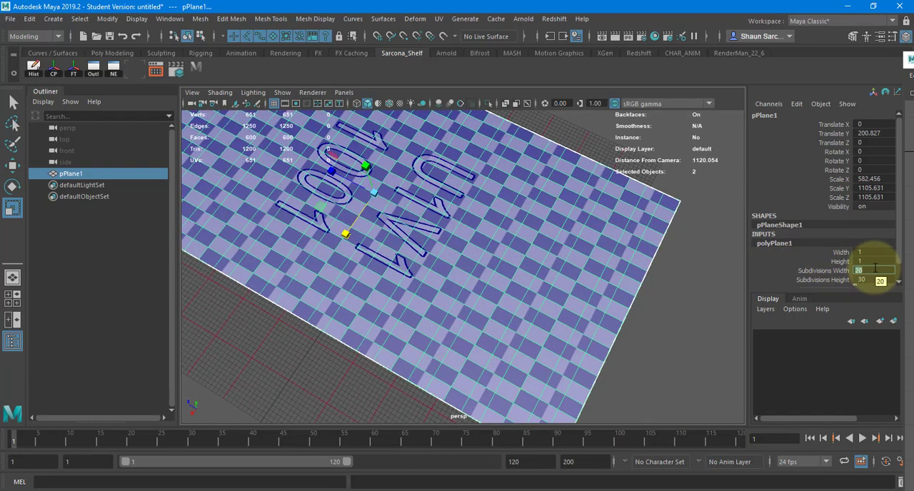
text(25)
key(Return)
text(15)
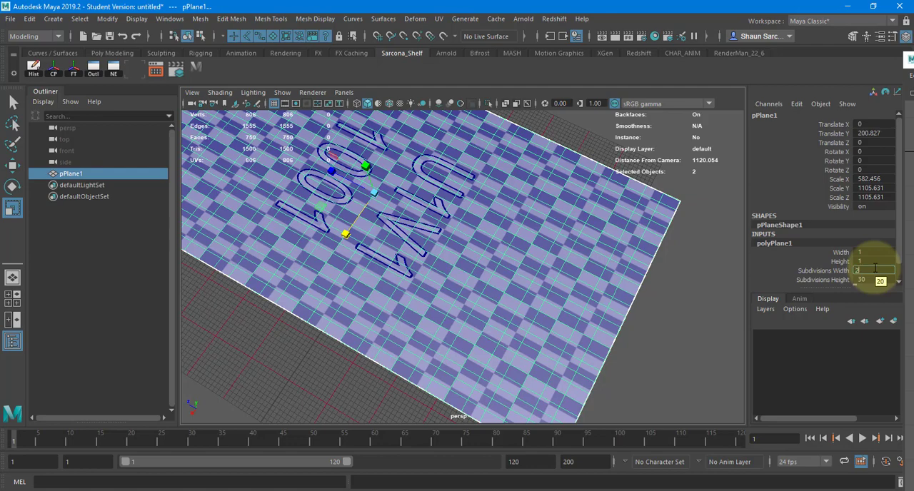
key(Return)
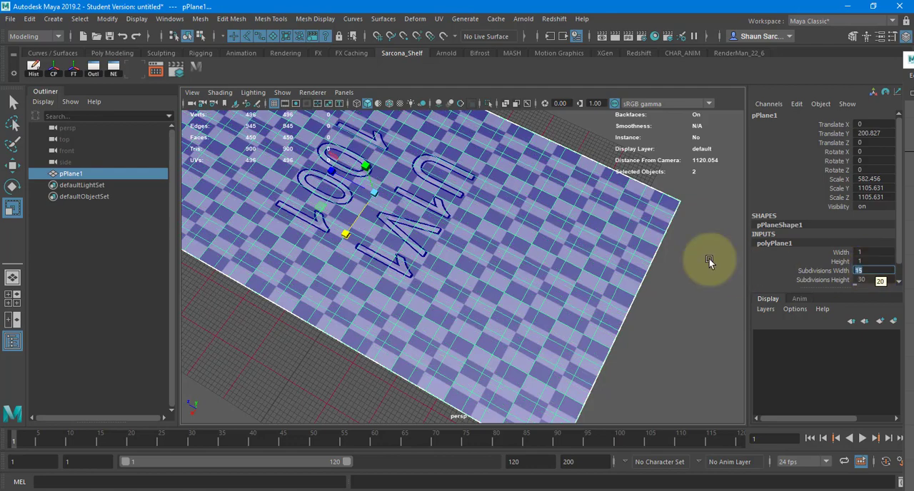
Examine the plane's subdivision grid in wireframe display and compare it with the checker pattern in shaded display.
key(4)
mouse_move(513, 203)
alt+mouse_down()
mouse_move(500, 249)
mouse_move(526, 276)
mouse_move(519, 236)
alt+mouse_up()
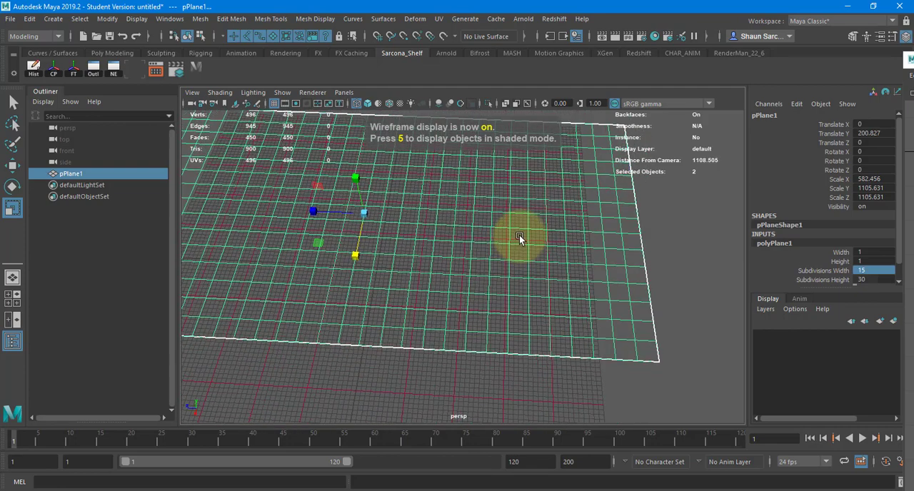
key(5)
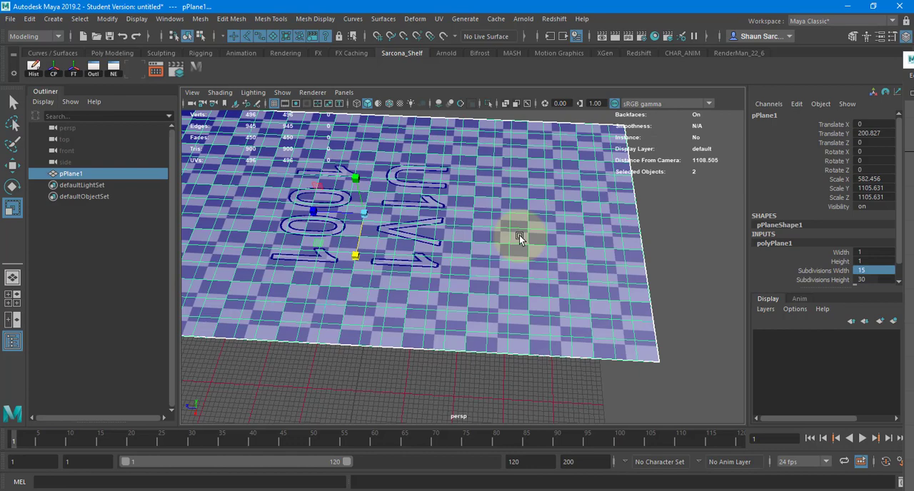
alt+right_drag(505, 224, 386, 212)
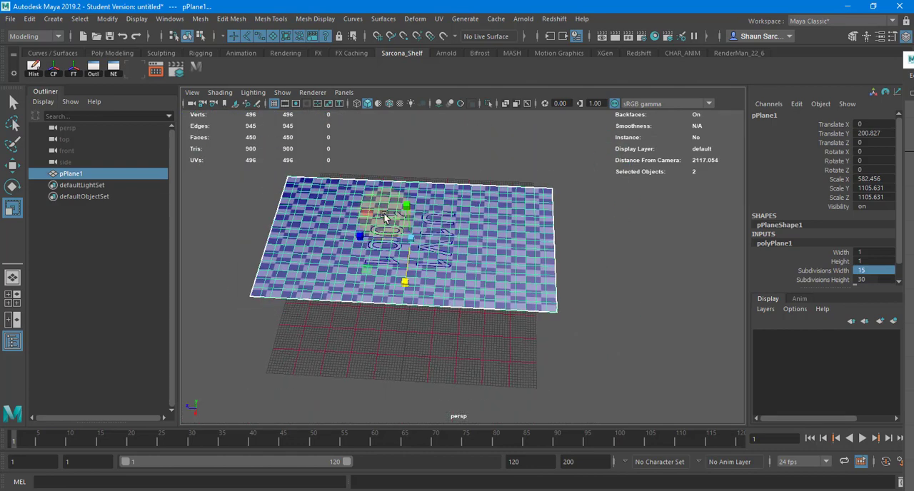
alt+drag(385, 212, 425, 238)
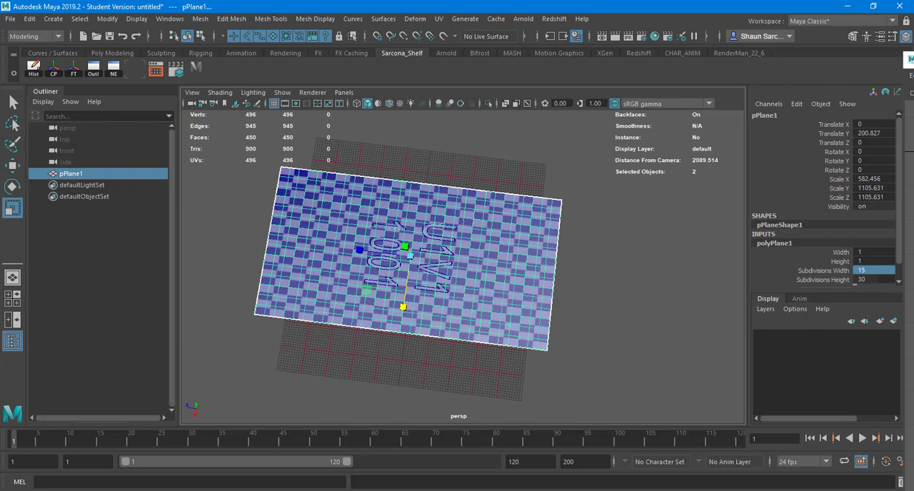
Bring the UV Editor window fully into view and select the plane's entire UV shell.
drag(745, 71, 342, 36)
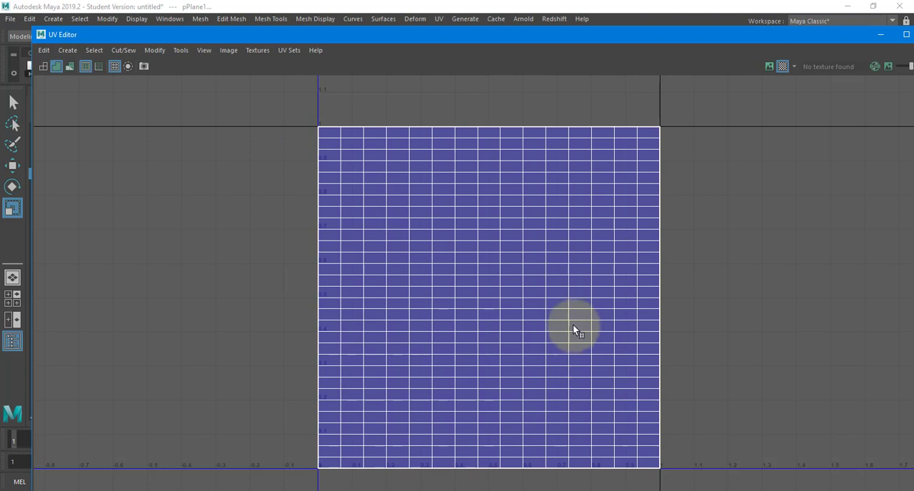
right_click(562, 198)
right_drag(534, 179, 364, 164)
click(341, 128)
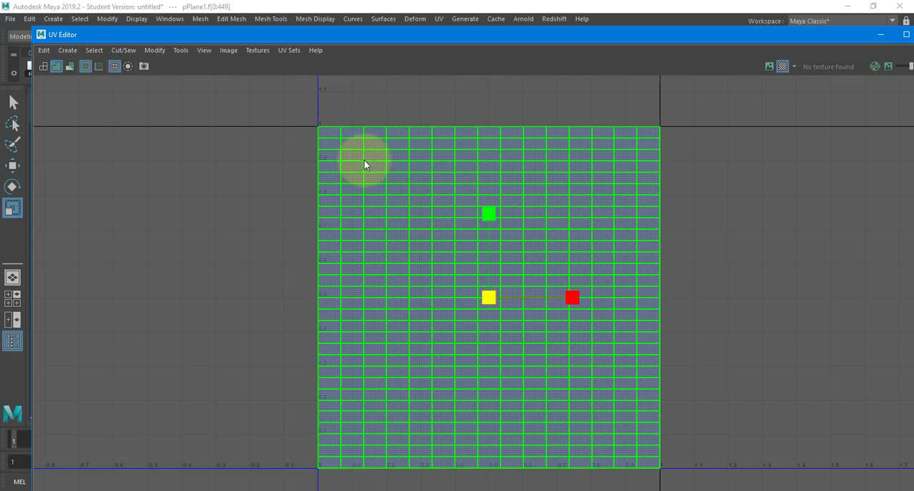
Lay out the plane's UVs using Unfold3D, a packing resolution of 4096 and Preserve 3D Ratios pre-scaling.
shift+right_drag(527, 164, 477, 190)
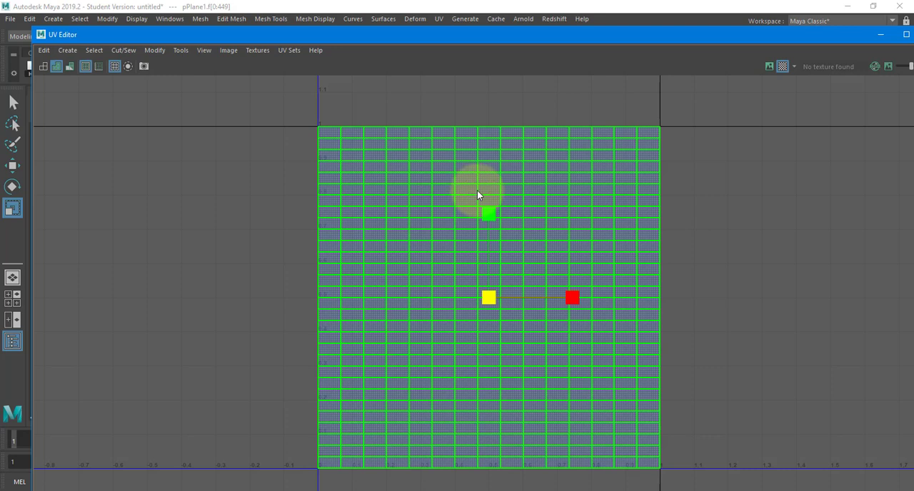
drag(461, 213, 285, 54)
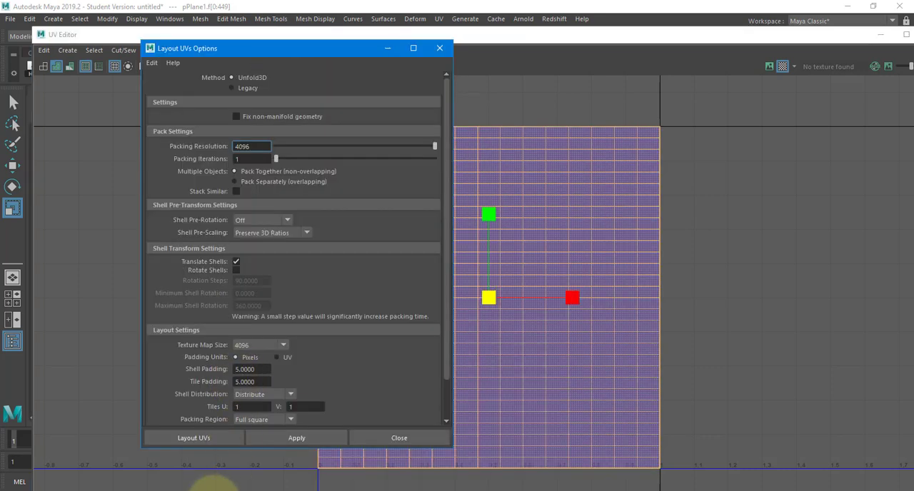
click(205, 438)
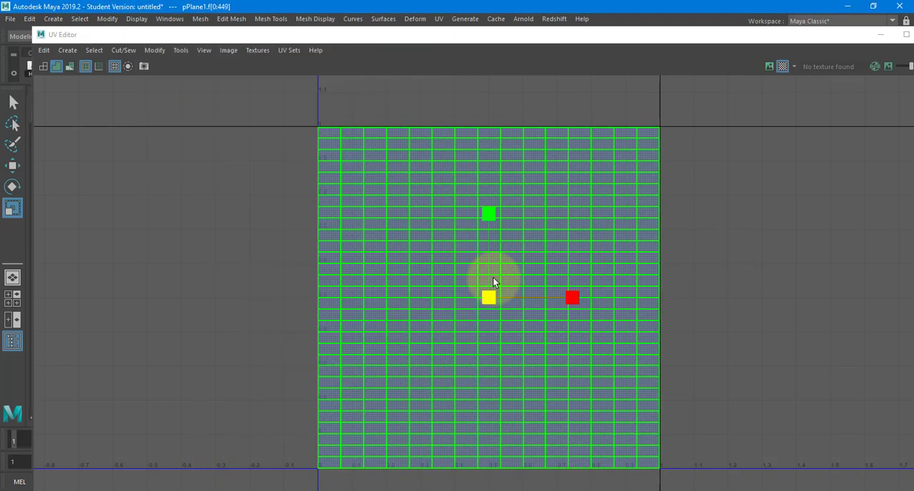
Move the UV Editor clear of the viewport and freeze the plane's transformations in object mode.
drag(456, 33, 534, 323)
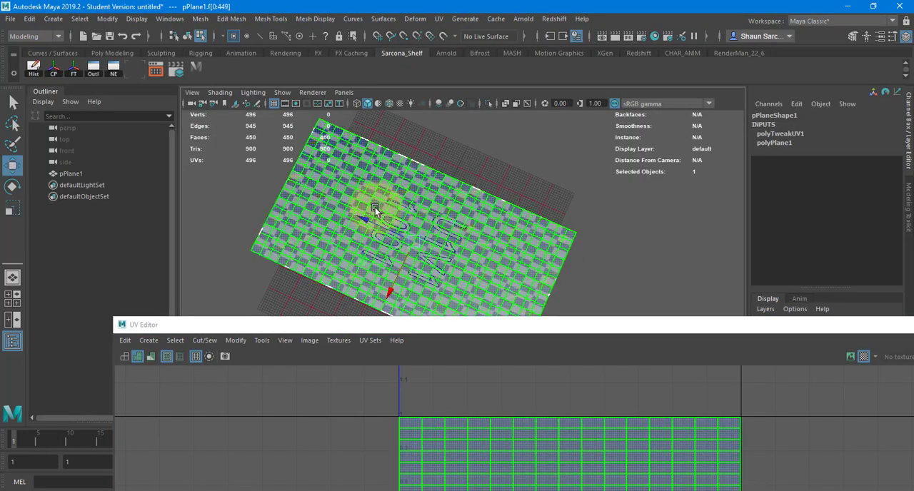
right_drag(375, 207, 397, 176)
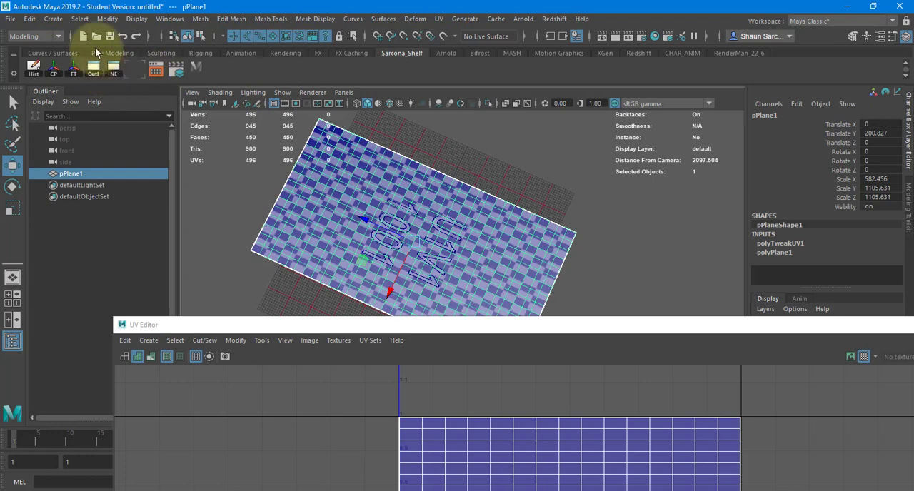
click(107, 19)
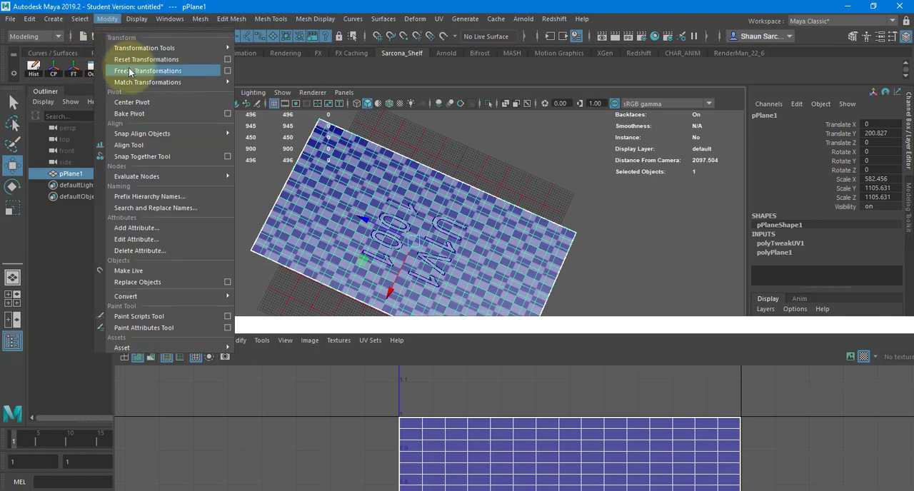
click(130, 72)
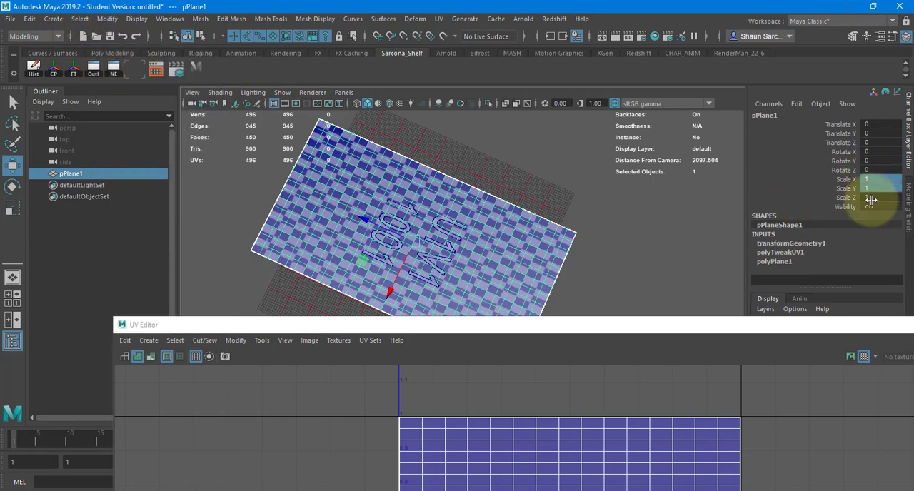
Bring the UV Editor fully into view, select the plane's entire UV shell and unfold it.
drag(693, 324, 594, 29)
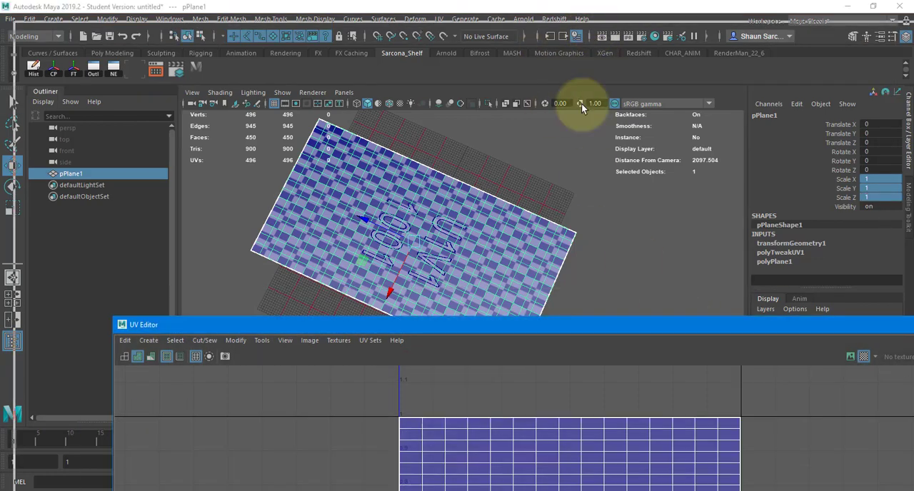
right_drag(479, 207, 394, 164)
click(469, 232)
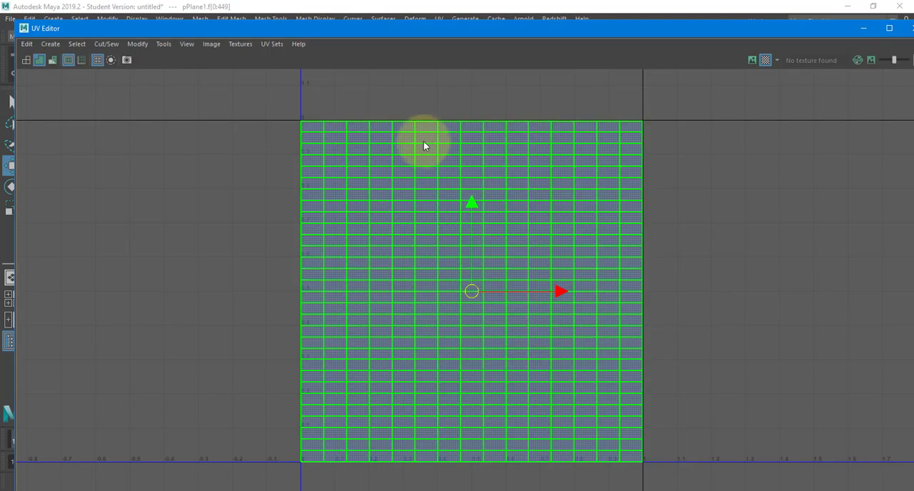
shift+right_drag(443, 140, 267, 138)
alt+right_drag(574, 243, 502, 291)
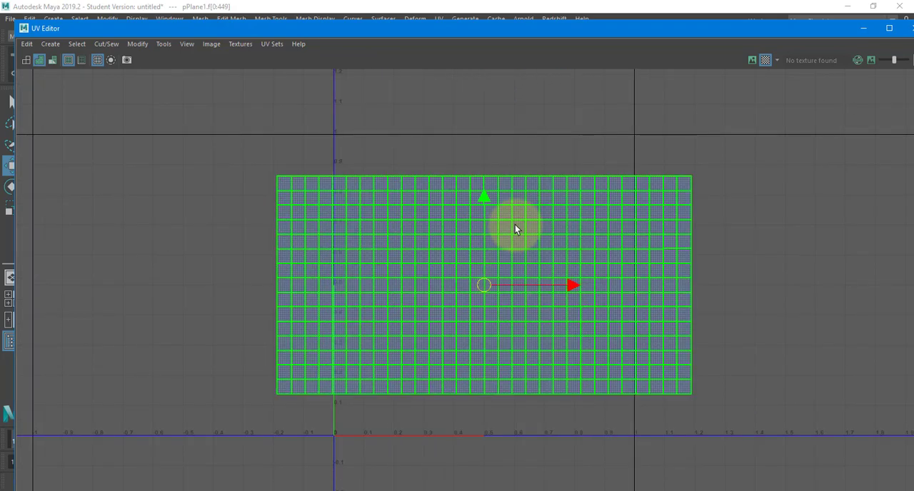
Lay out the unfolded UV shell within the 0–1 UV tile and close the UV Editor.
shift+right_drag(515, 224, 431, 263)
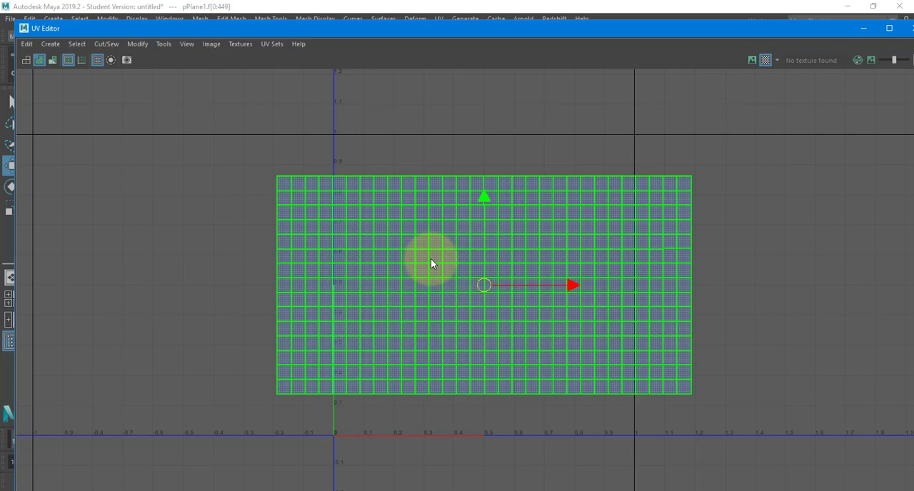
key(ctrl+l)
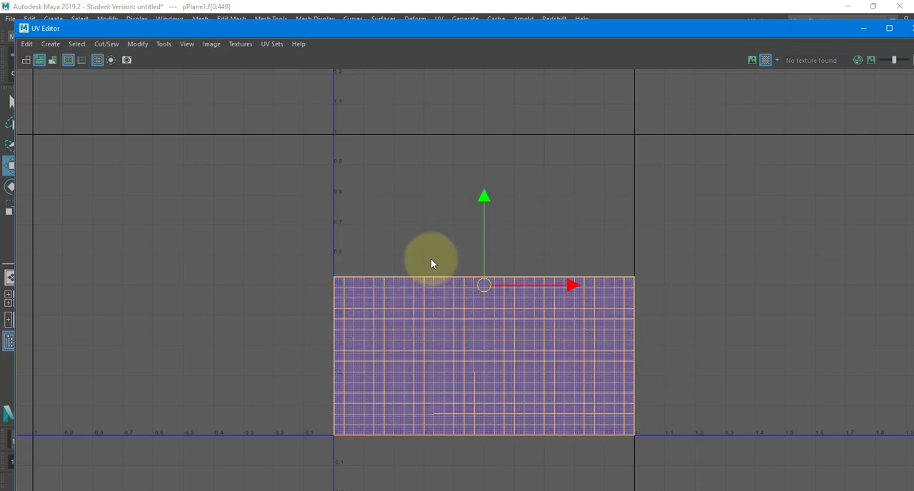
double_click(24, 29)
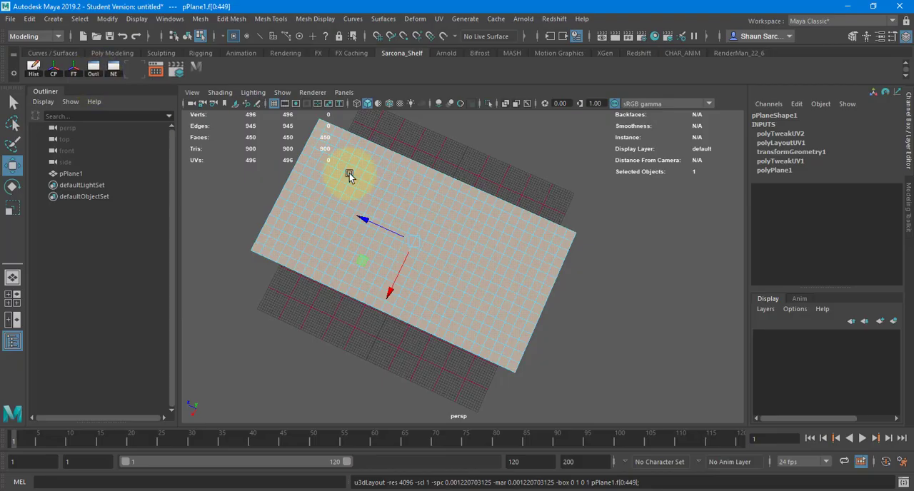
Return the plane to object mode and delete its construction history.
right_drag(384, 198, 425, 178)
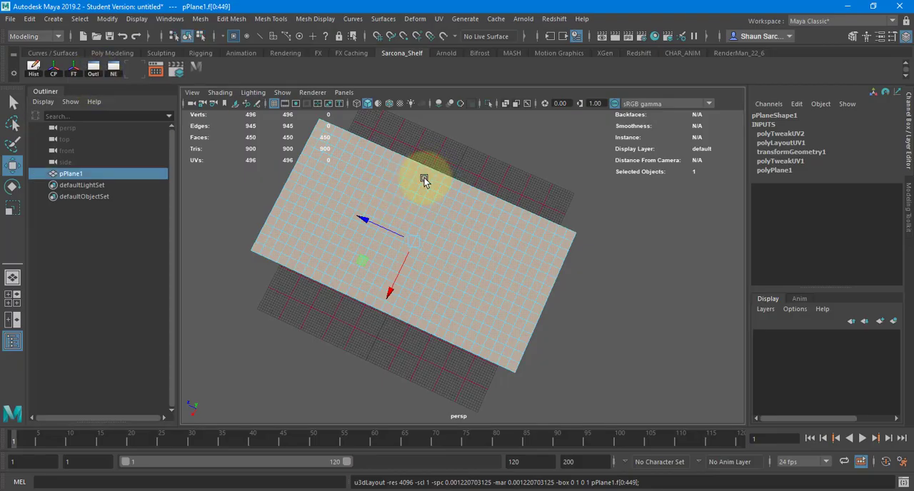
click(37, 72)
alt+drag(452, 261, 453, 240)
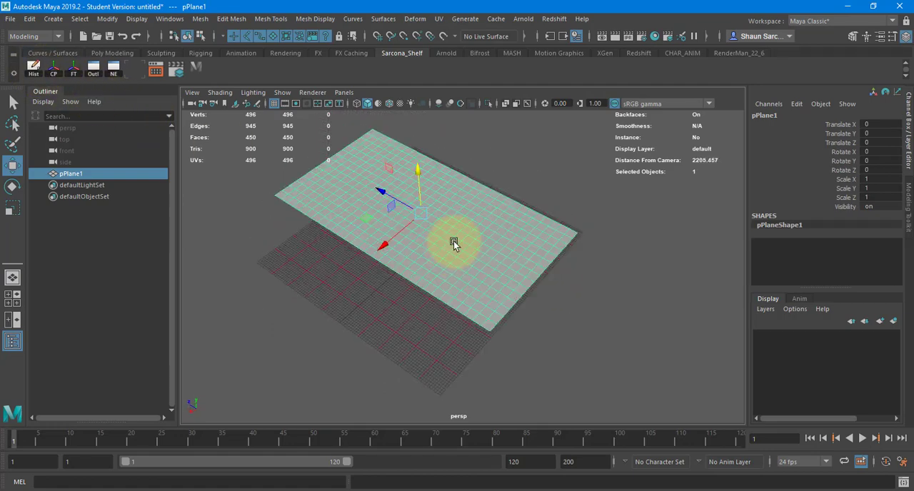
Reopen the UV Editor, inspect the checker pattern up close on the plane, and close the editor again.
click(438, 18)
click(465, 39)
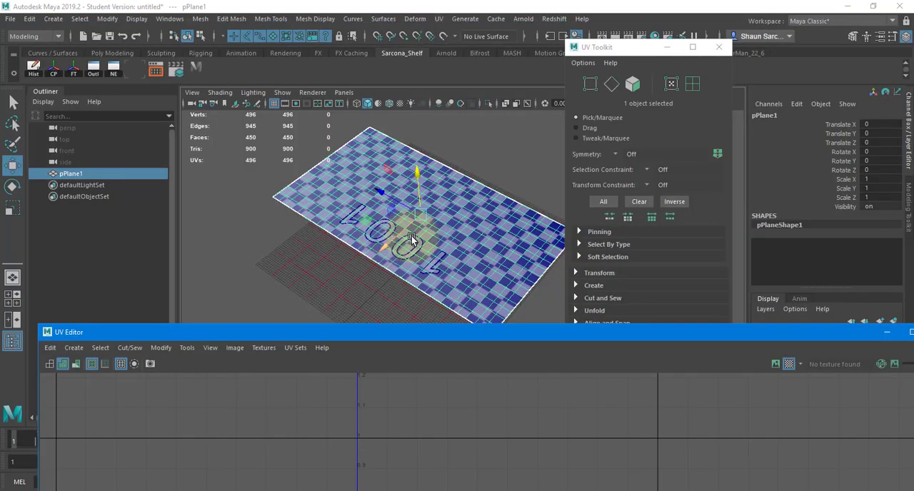
scroll(407, 250, up, 3)
alt+right_drag(631, 250, 664, 247)
alt+drag(502, 224, 293, 229)
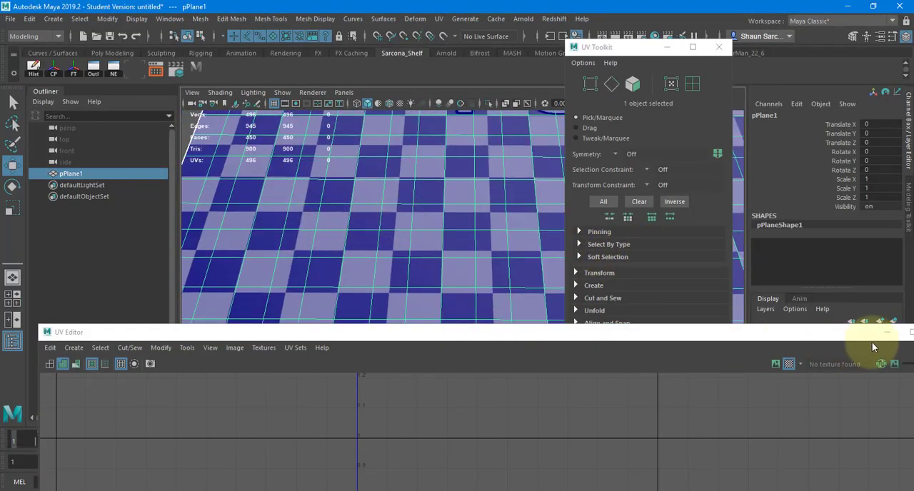
click(908, 332)
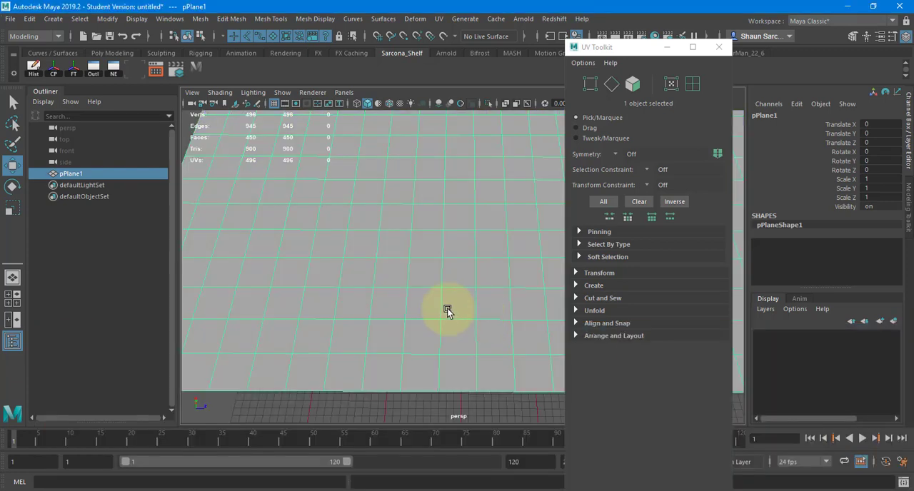
Duplicate the plane and move the copy about 1138 units along X.
alt+right_drag(447, 308, 429, 262)
alt+middle_drag(428, 261, 396, 302)
alt+drag(395, 303, 507, 187)
key(ctrl+d)
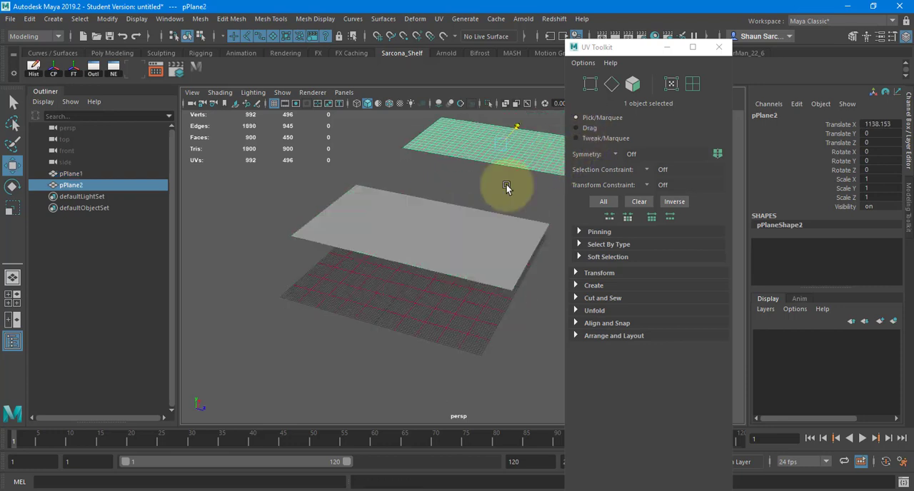
Close the UV Toolkit and make the original plane an nCloth object using the FX toolset.
click(412, 265)
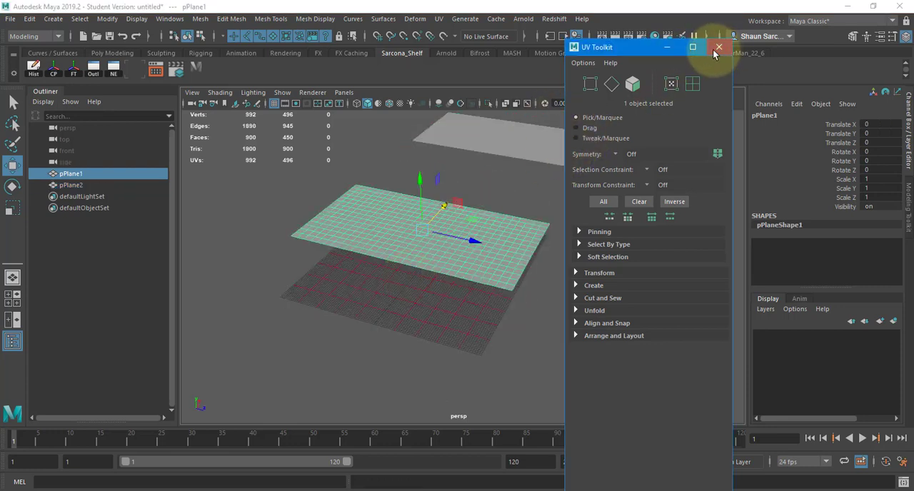
click(718, 47)
click(30, 36)
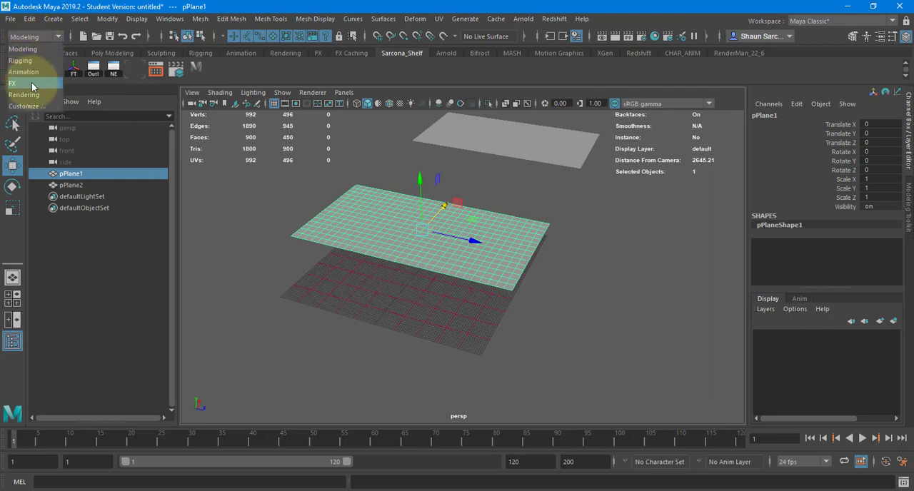
click(32, 84)
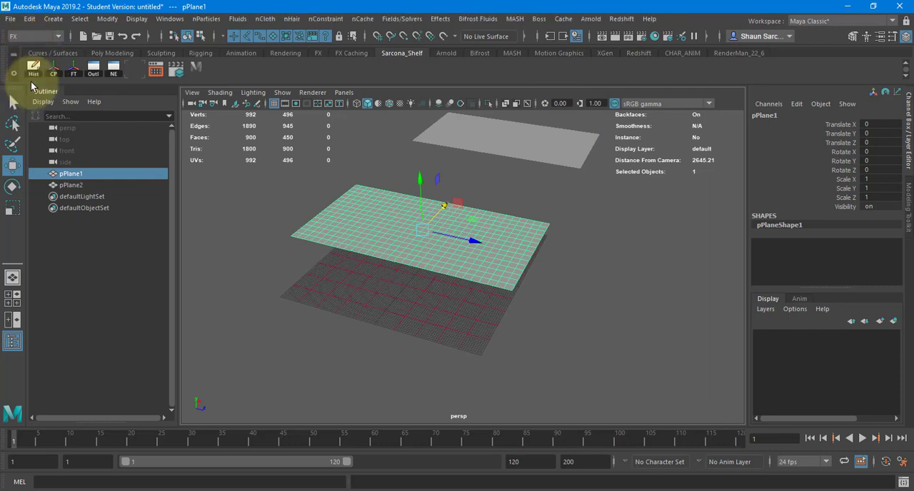
click(266, 19)
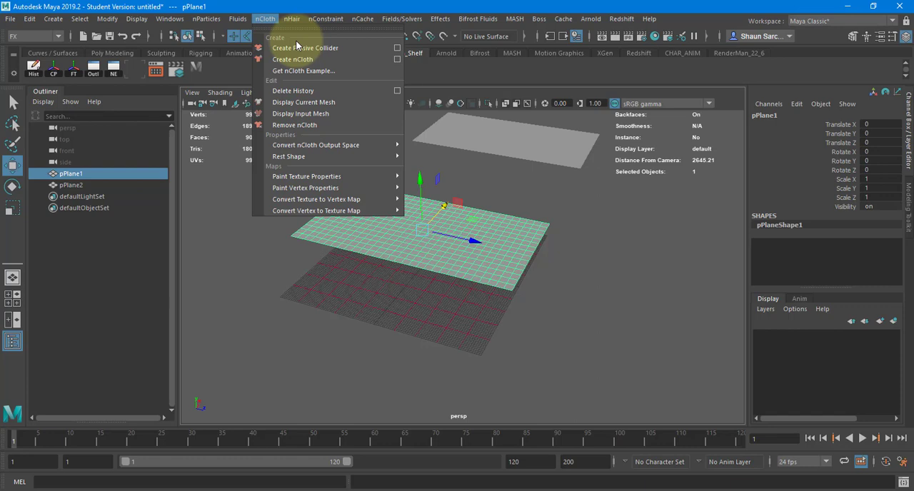
click(349, 60)
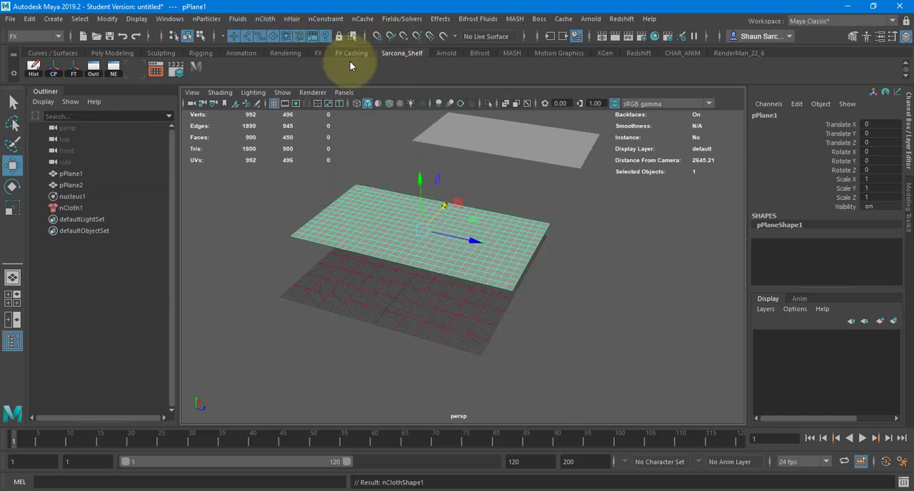
Select the cloth plane in a low side view, play its simulation and stop the playback.
alt+drag(358, 292, 449, 267)
alt+right_drag(450, 264, 509, 238)
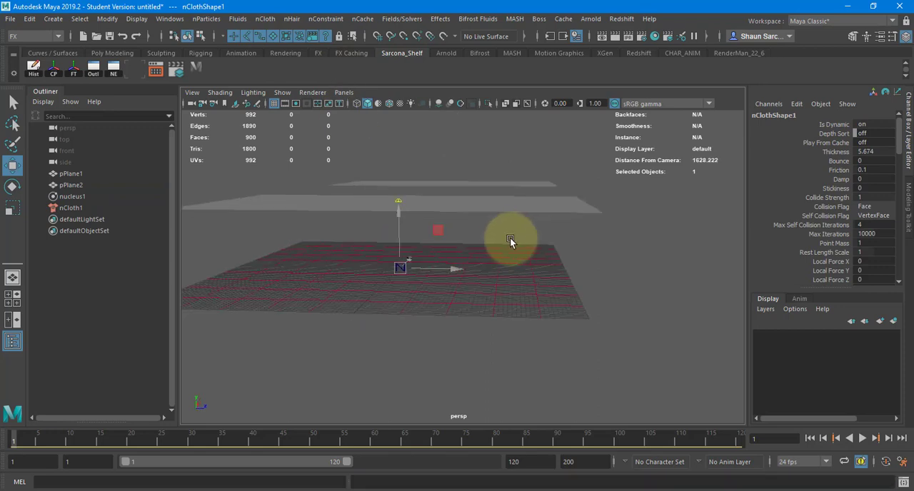
alt+drag(510, 237, 486, 210)
click(502, 199)
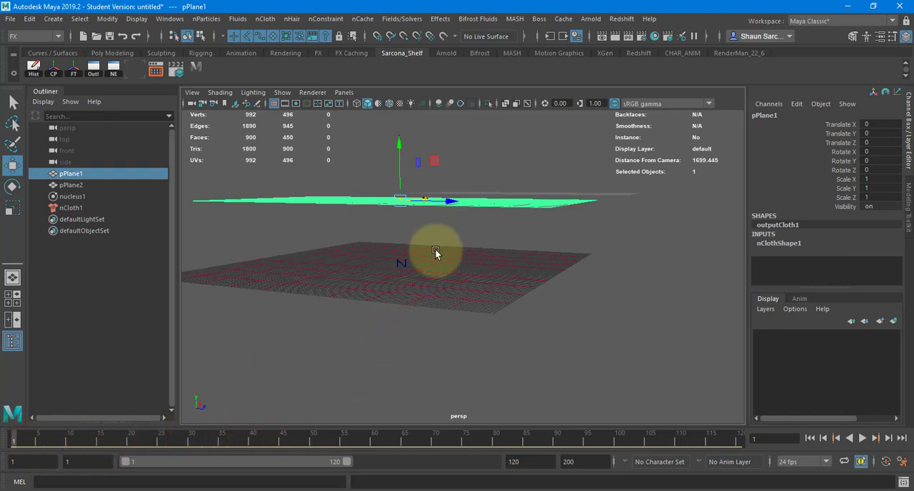
key(alt+v)
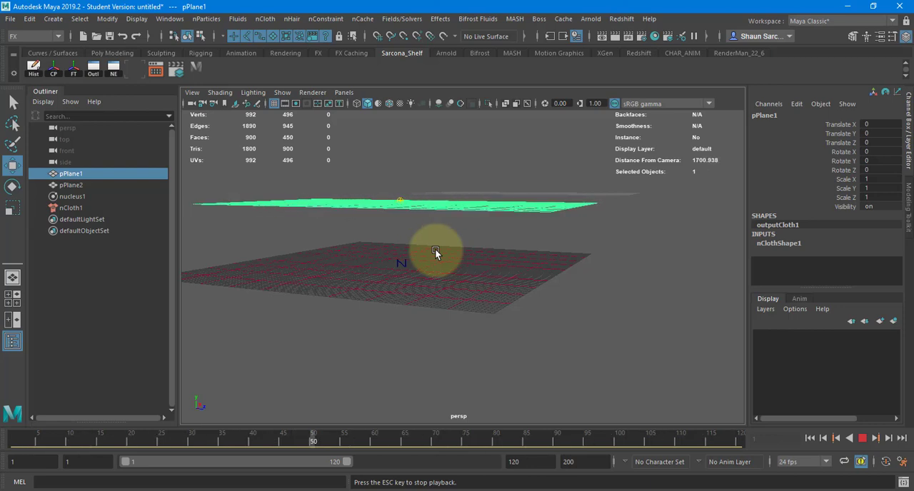
key(Escape)
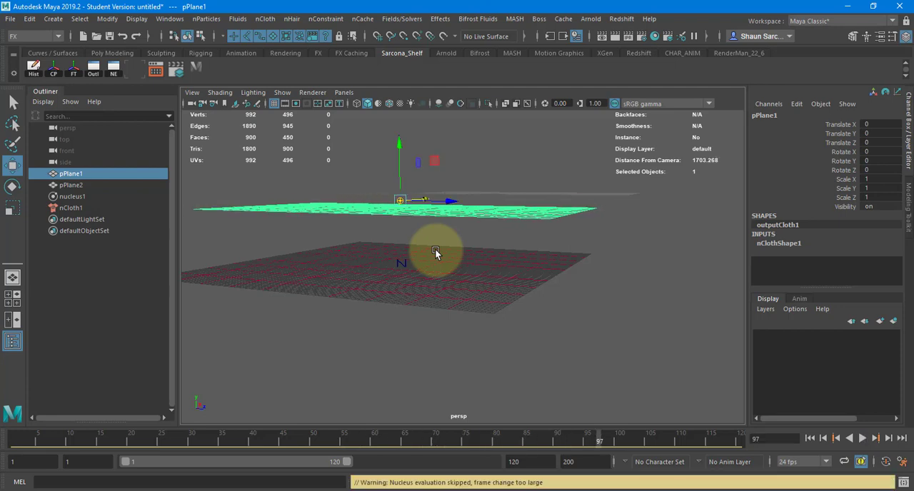
Set the playback range's end frame to 5000.
drag(540, 463, 478, 462)
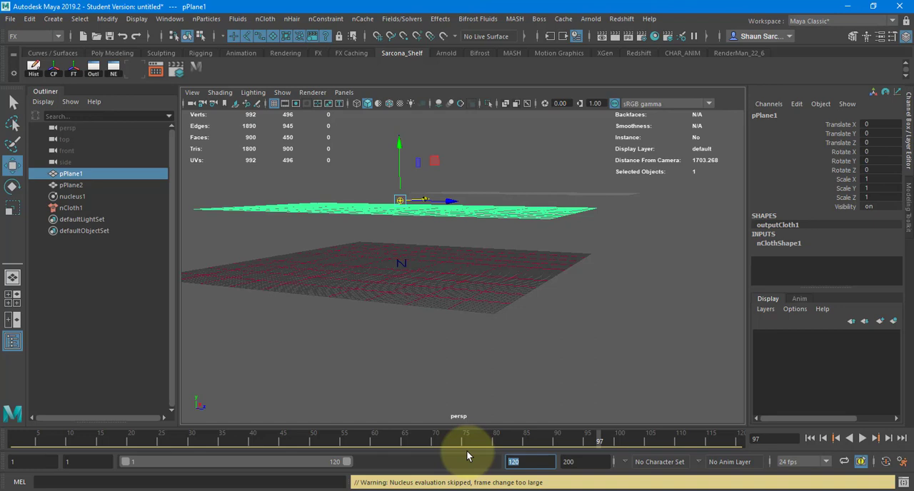
text(5000)
key(Return)
Play the cloth simulation over the extended range and rewind to the first frame.
alt+drag(468, 305, 492, 301)
click(863, 437)
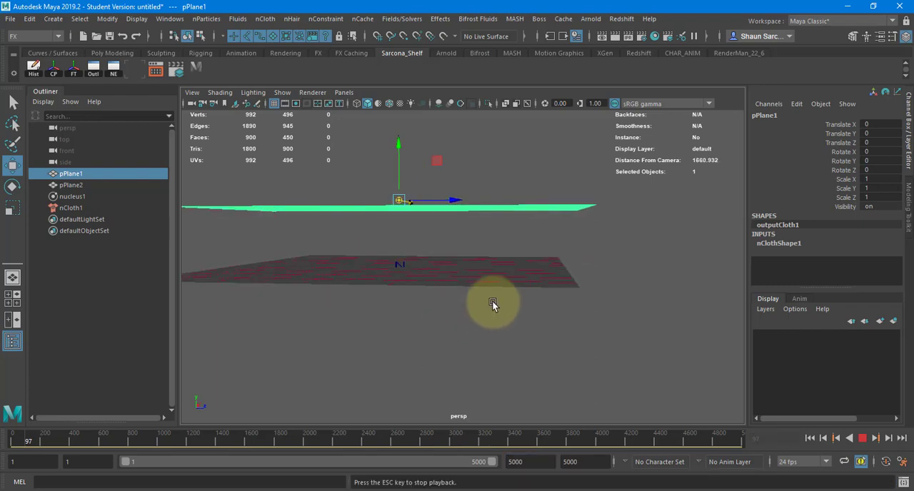
click(810, 437)
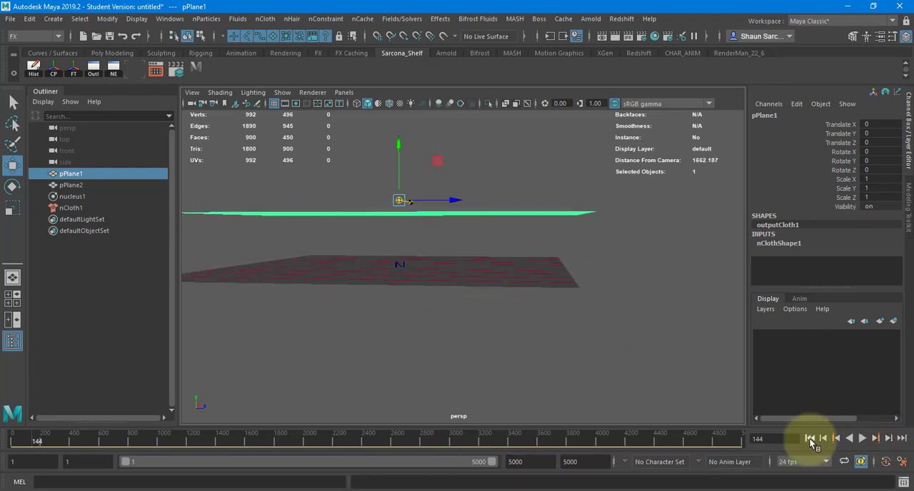
Switch the cloth plane to vertex mode and select the corner vertex at the end of one short edge.
click(397, 180)
alt+drag(397, 180, 214, 115)
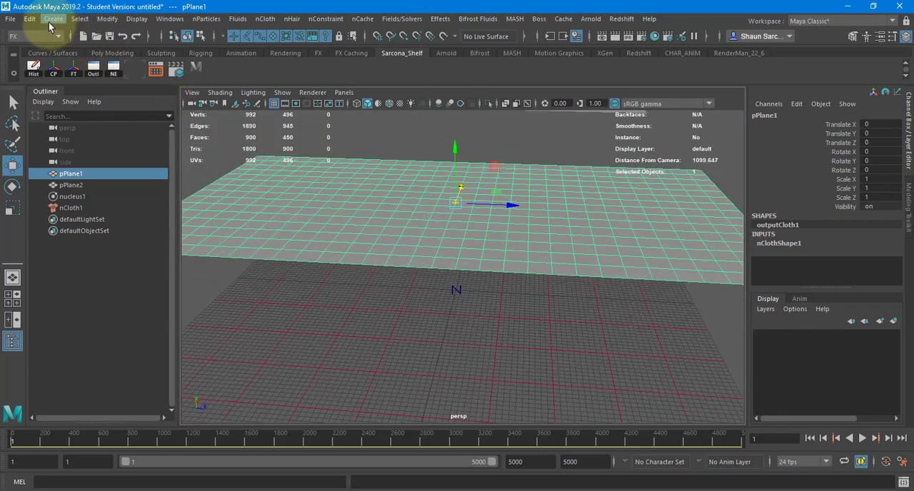
alt+drag(374, 173, 310, 228)
right_drag(309, 151, 251, 151)
alt+drag(304, 222, 351, 247)
click(328, 312)
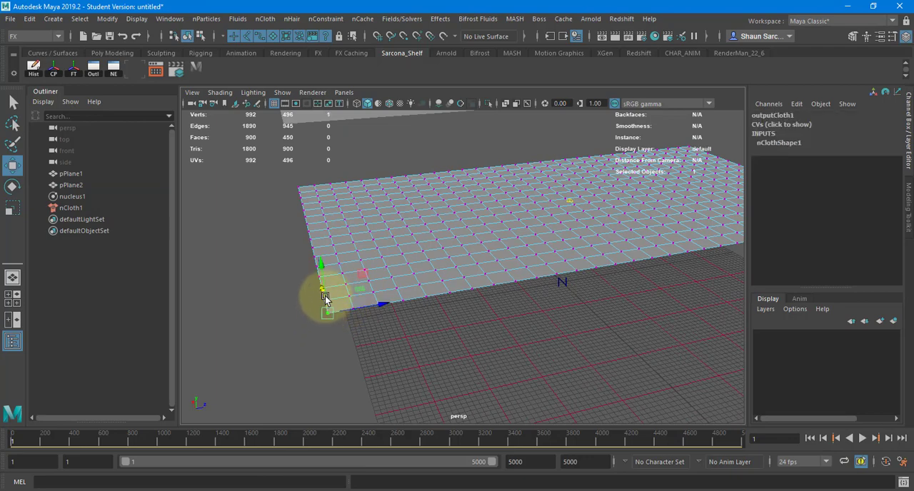
Add roughly every second vertex along the plane's short edge to the selection, including the opposite corner.
alt+drag(304, 288, 455, 299)
key(q)
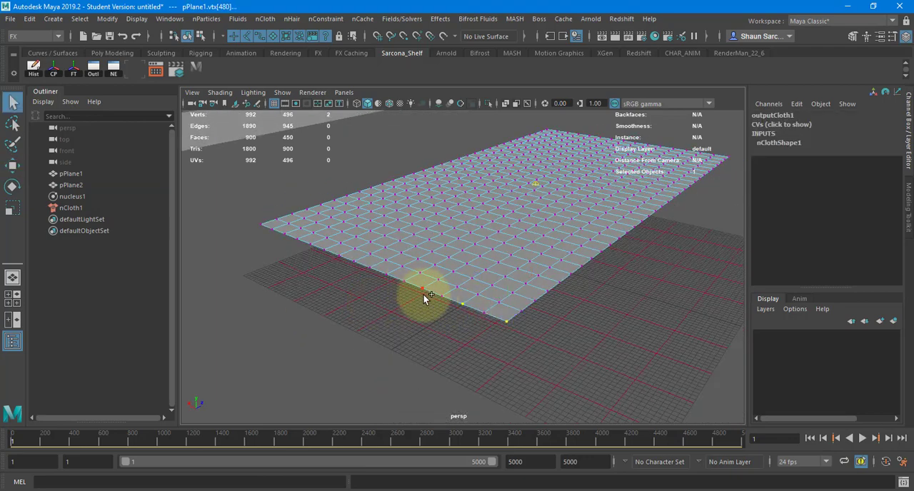
shift+click(352, 262)
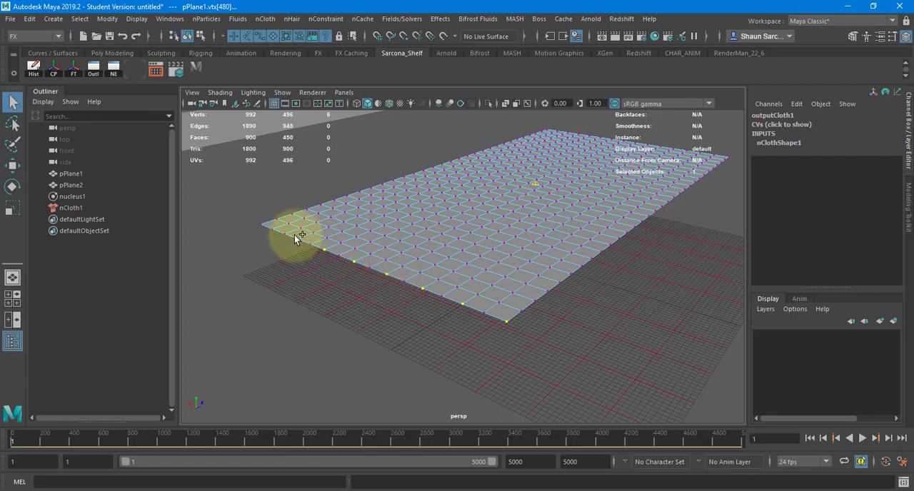
shift+click(273, 230)
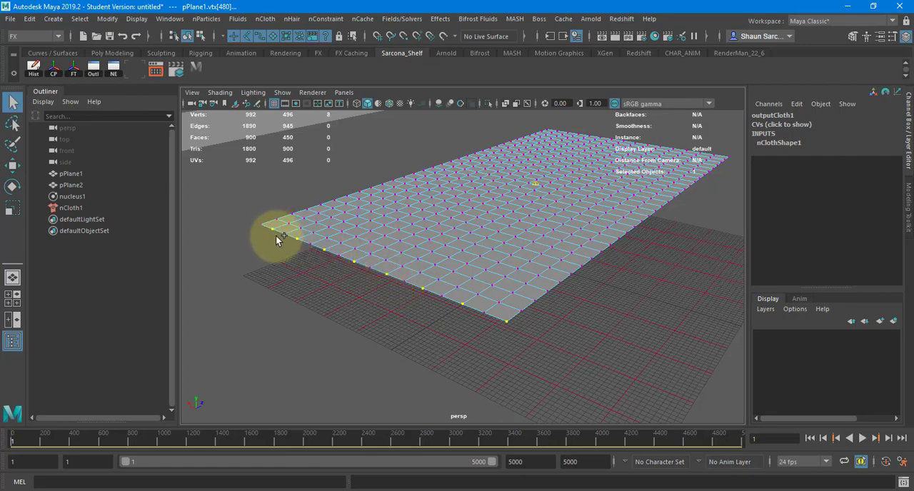
alt+drag(275, 236, 328, 328)
shift+click(290, 312)
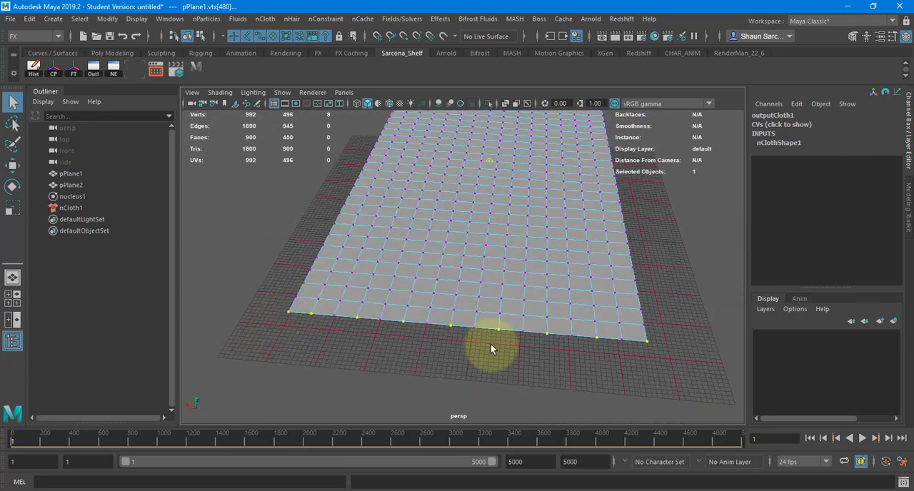
Apply a Transform Constraint to the selected short-edge vertices and play the cloth simulation.
alt+drag(538, 242, 473, 216)
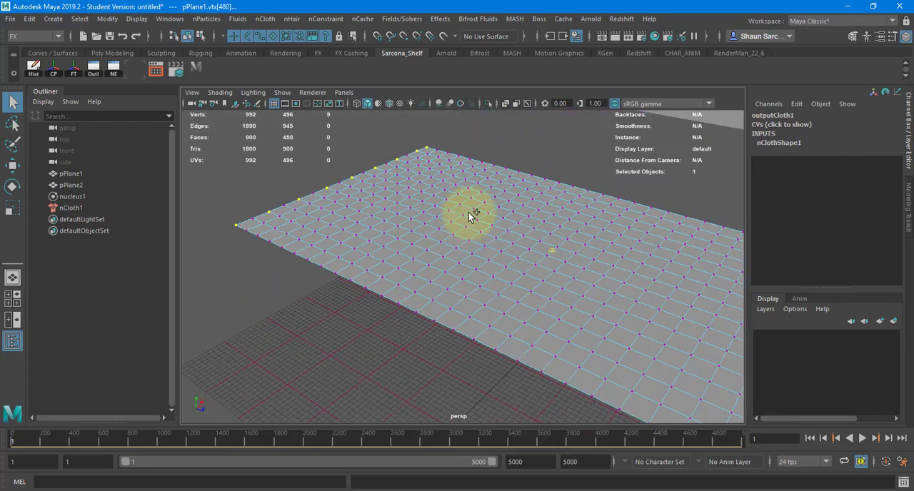
shift+right_click(475, 184)
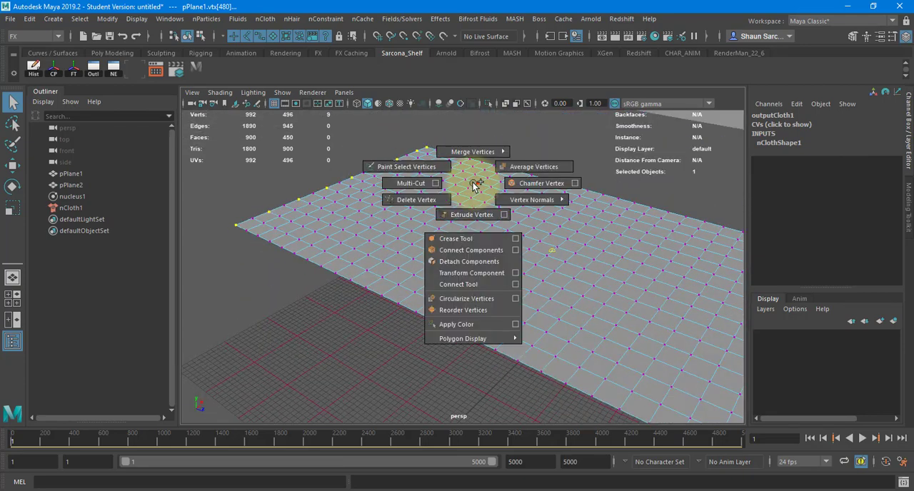
click(323, 19)
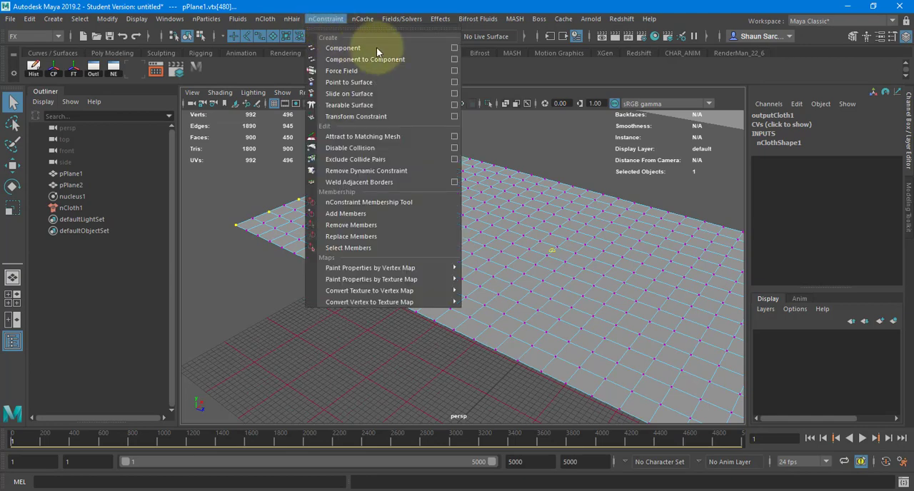
click(357, 116)
scroll(429, 206, down, 5)
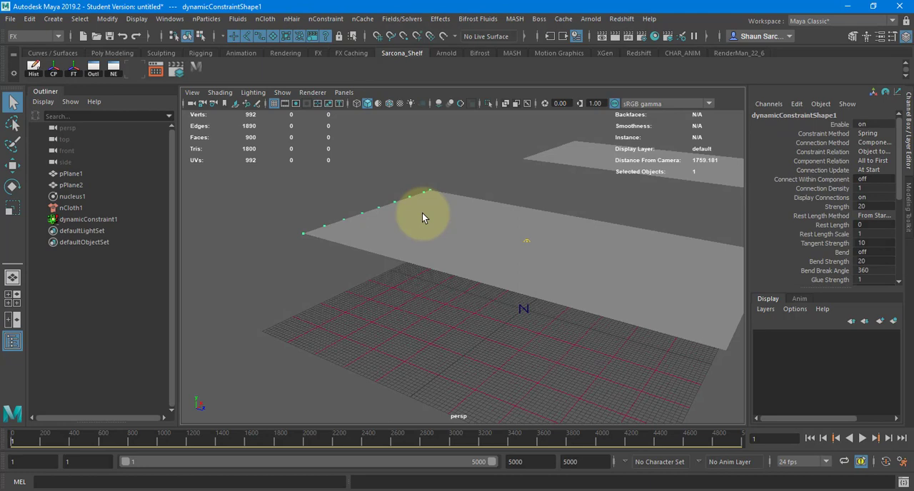
key(alt+v)
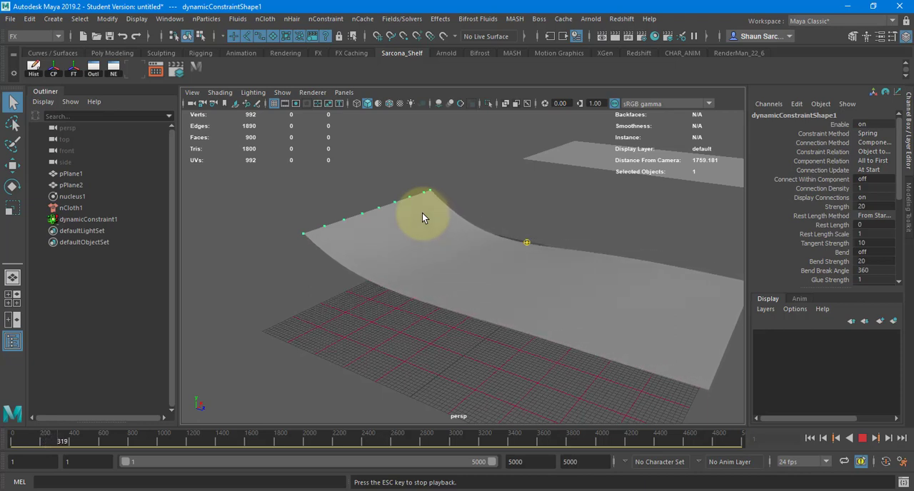
Stop the playback and open the nucleus1 solver's attributes in the Attribute Editor.
key(Escape)
key(ctrl+a)
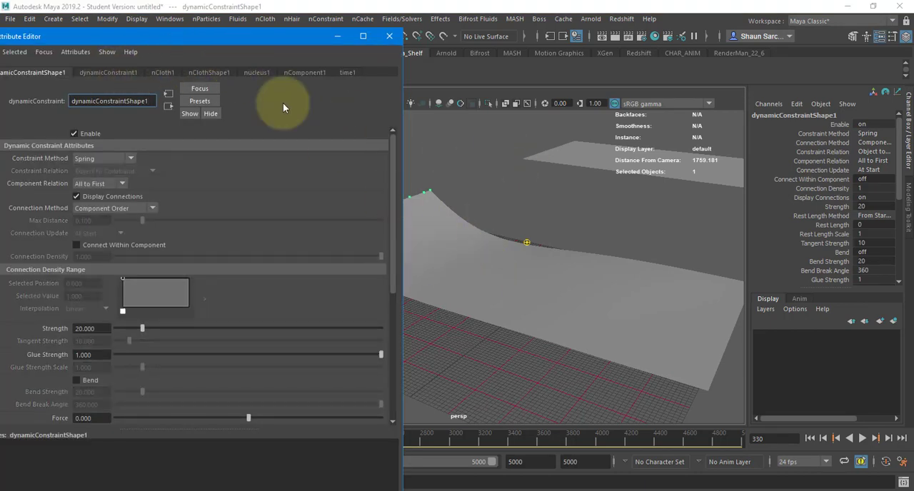
drag(235, 36, 633, 16)
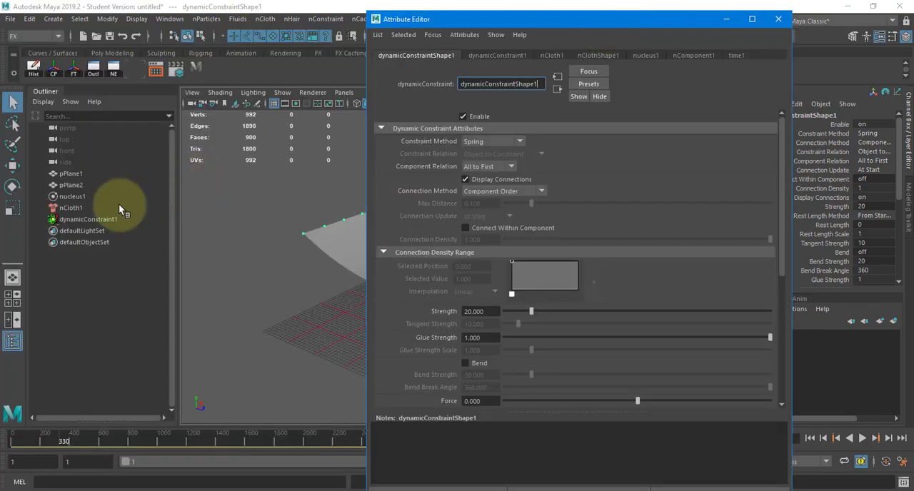
click(77, 198)
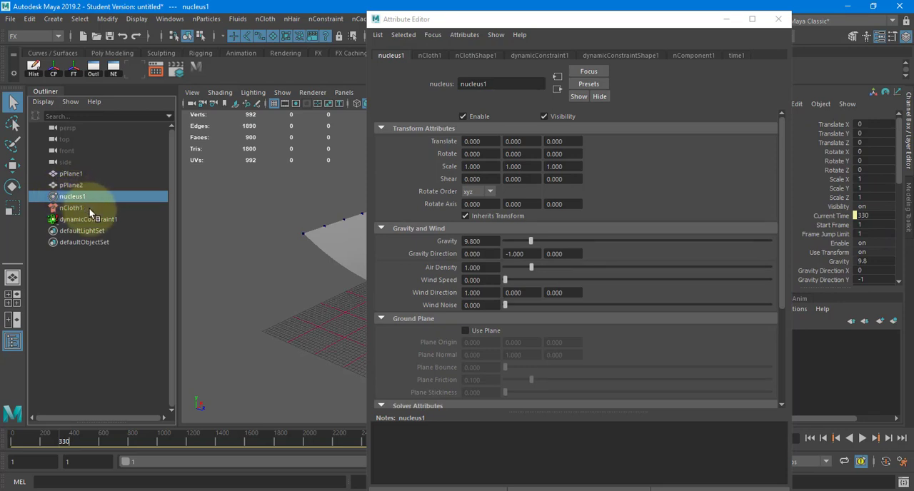
click(90, 209)
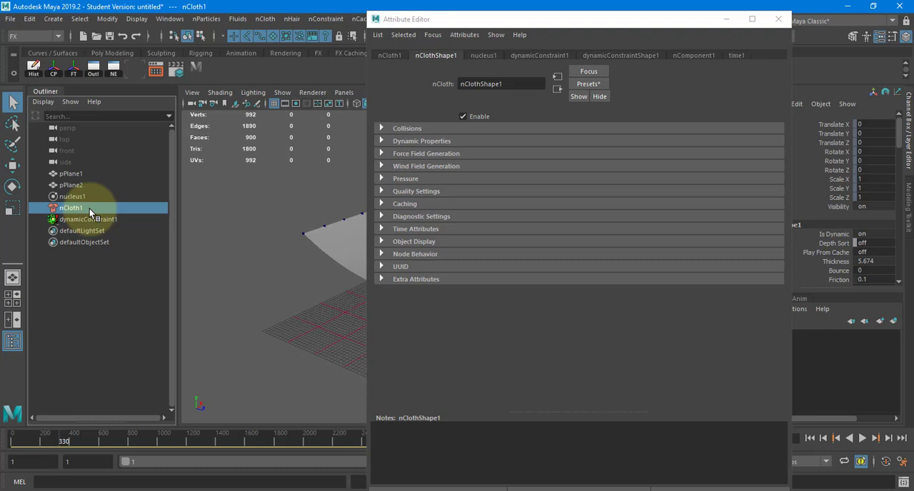
click(85, 196)
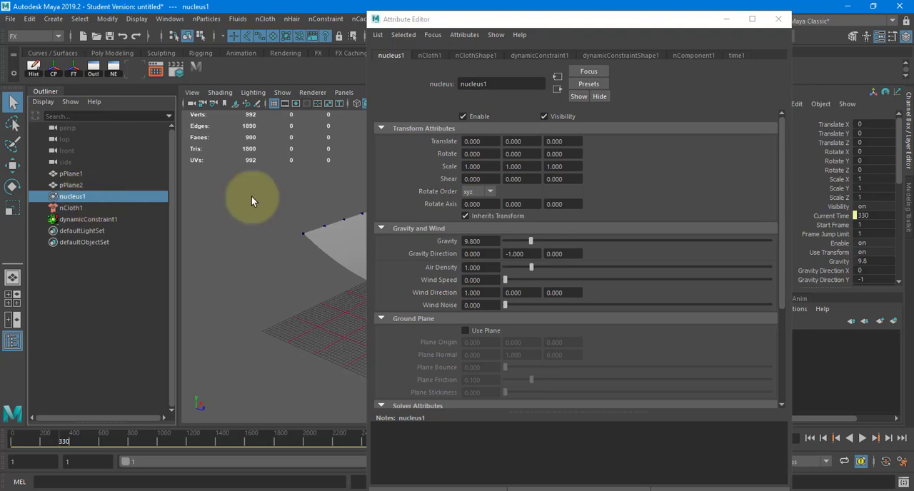
Expand the nucleus solver's time and scale attributes and set its Time Scale to 50.
scroll(436, 265, down, 5)
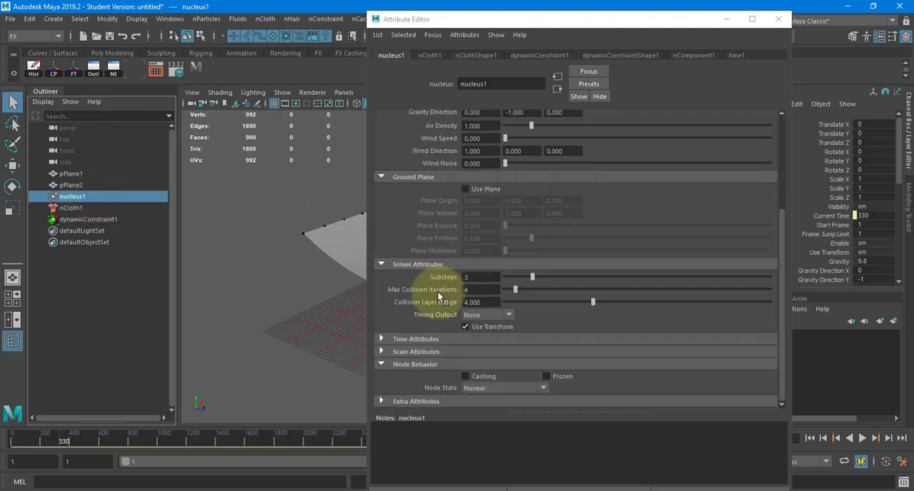
click(413, 340)
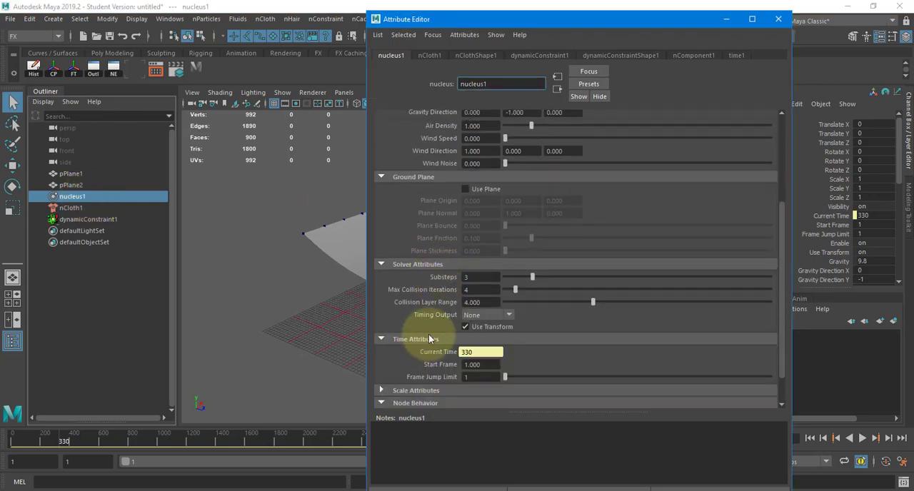
scroll(429, 335, down, 2)
click(408, 352)
scroll(436, 323, down, 1)
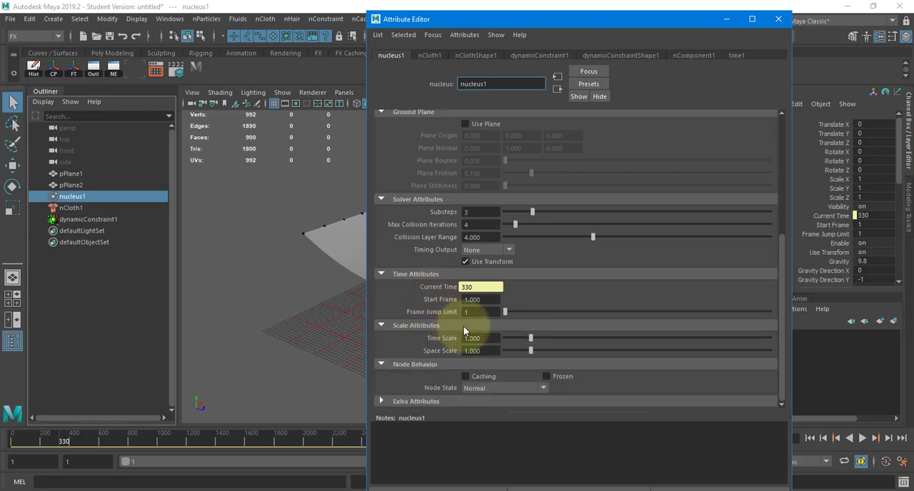
click(473, 338)
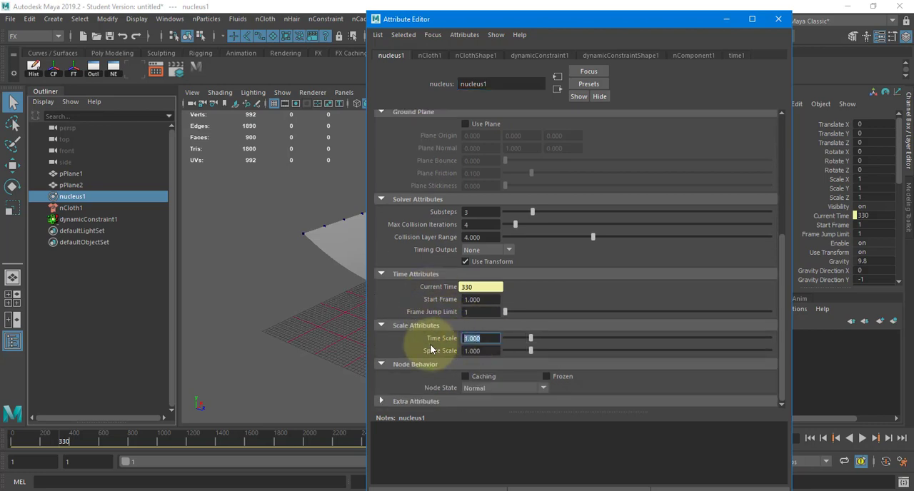
text(50)
key(Return)
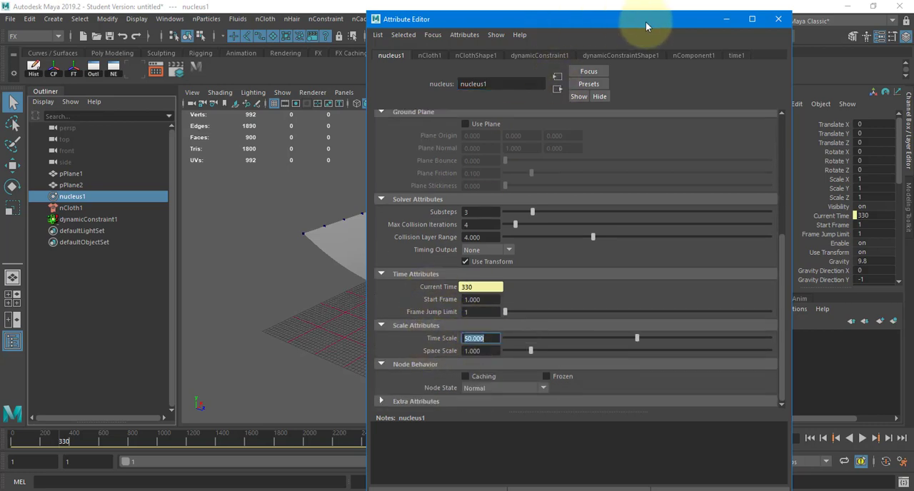
Close the Attribute Editor, play the cloth simulation from the first frame, and rewind it.
drag(647, 24, 817, 29)
mouse_move(346, 227)
alt+mouse_down()
mouse_move(276, 256)
mouse_move(380, 297)
alt+mouse_up()
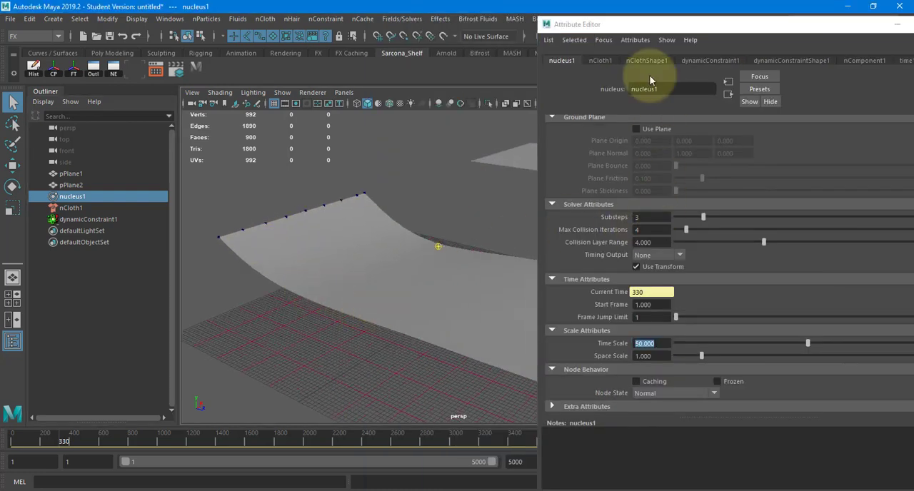
click(898, 24)
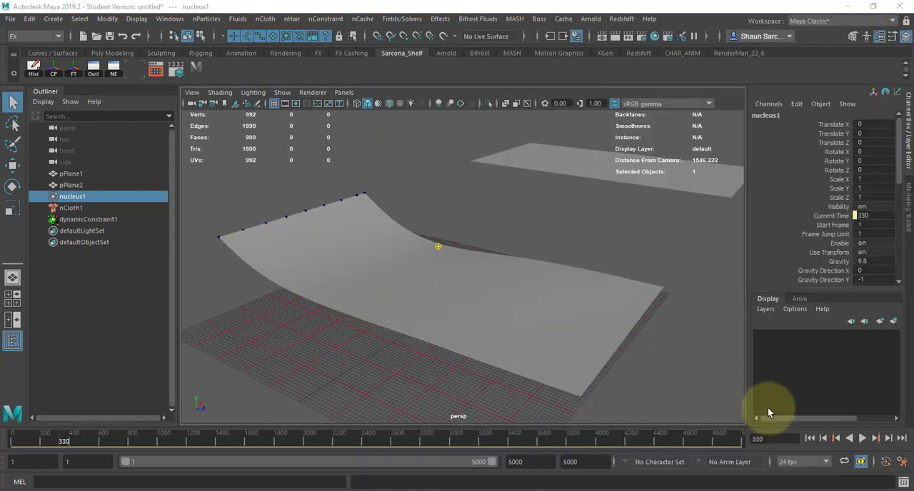
click(811, 437)
mouse_move(608, 334)
alt+mouse_down()
mouse_move(618, 319)
mouse_move(610, 325)
mouse_move(621, 326)
alt+mouse_up()
key(alt+v)
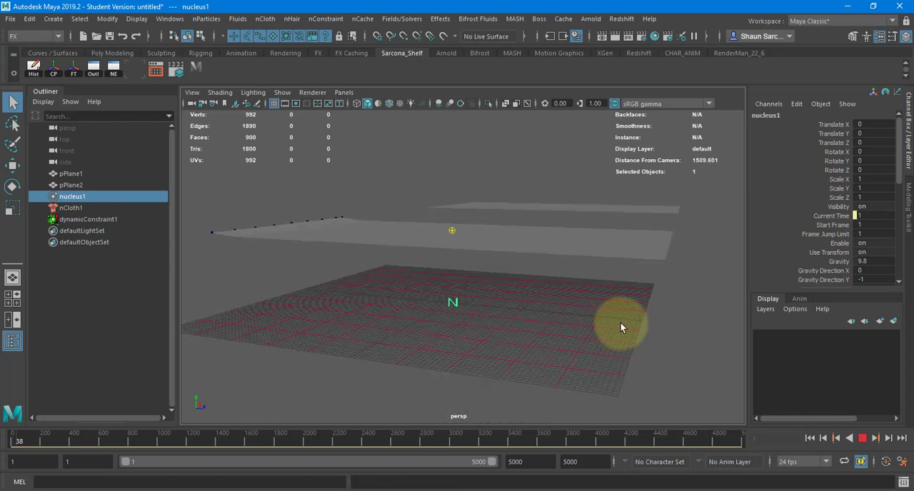
key(Escape)
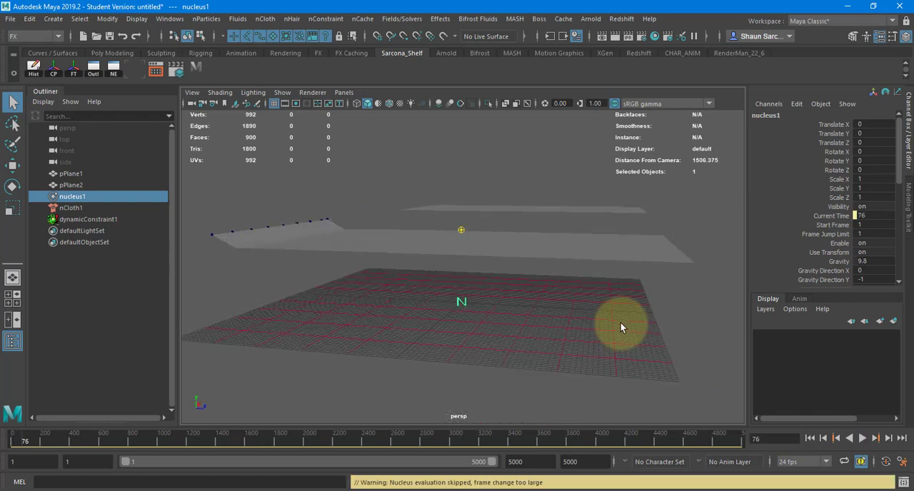
click(809, 439)
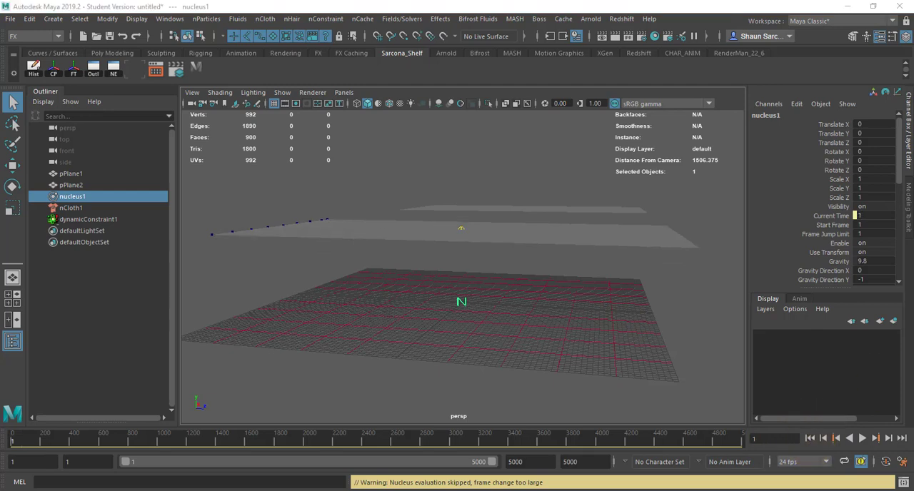
Change the timeline's playback speed to Play Every Frame, Free.
right_click(650, 441)
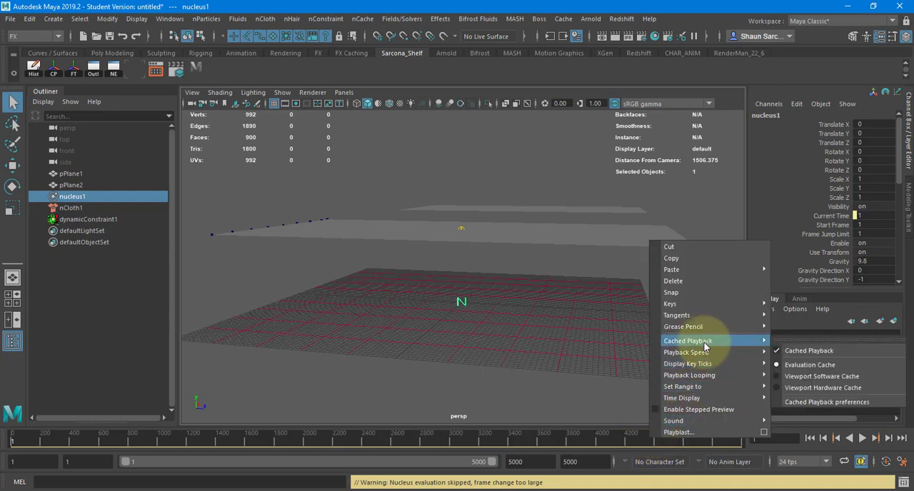
mouse_move(706, 354)
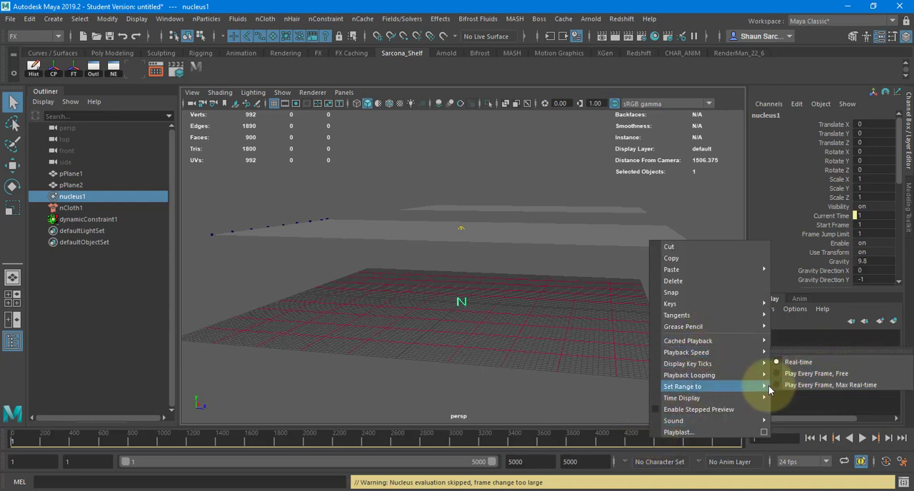
mouse_move(757, 352)
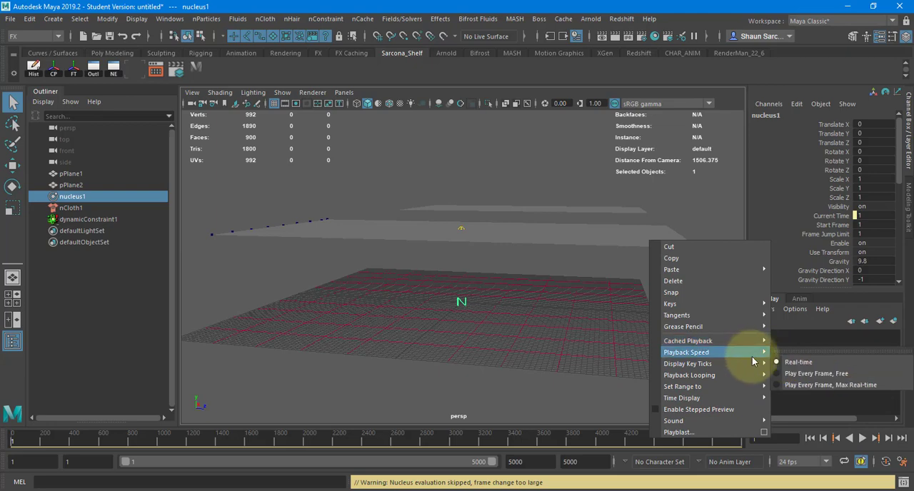
click(790, 374)
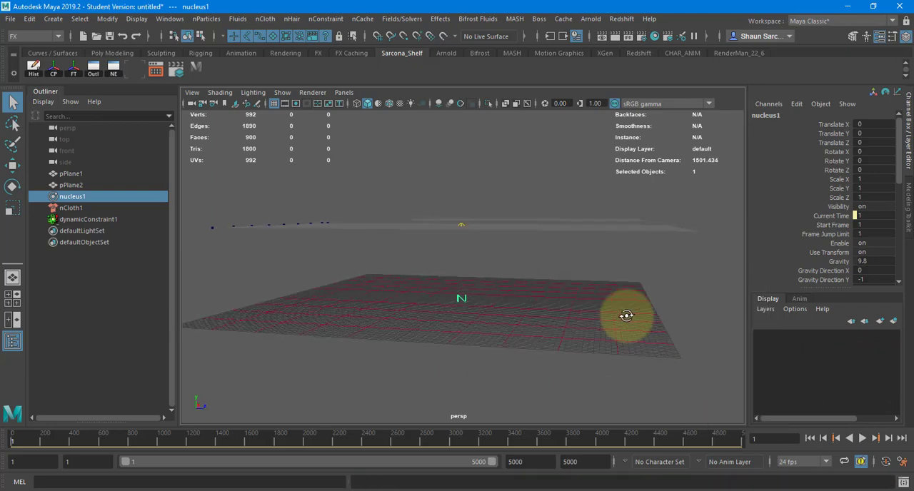
Play the cloth simulation while viewing the pinned edge from the side, and return to the first frame.
key(alt+v)
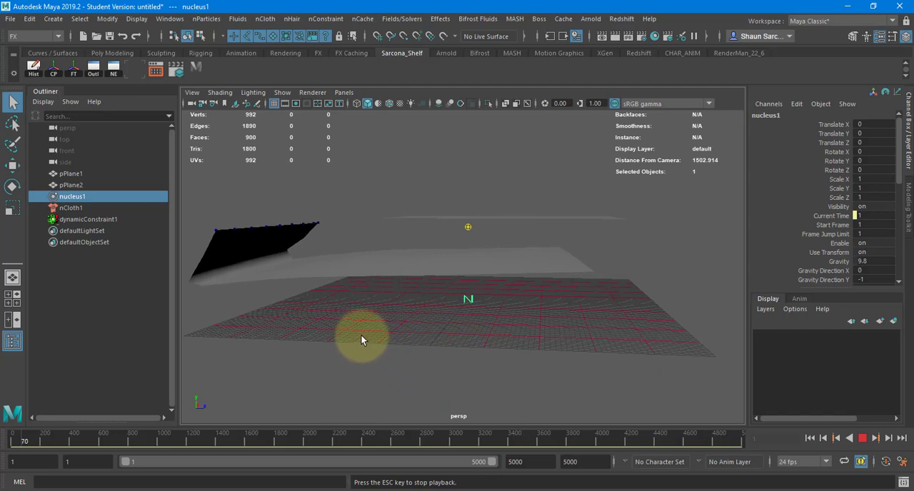
alt+drag(481, 271, 424, 275)
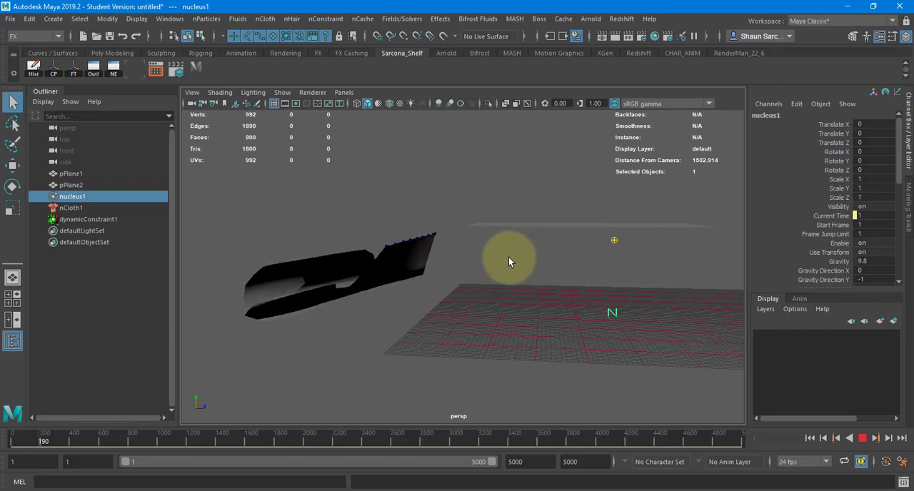
key(Escape)
click(809, 439)
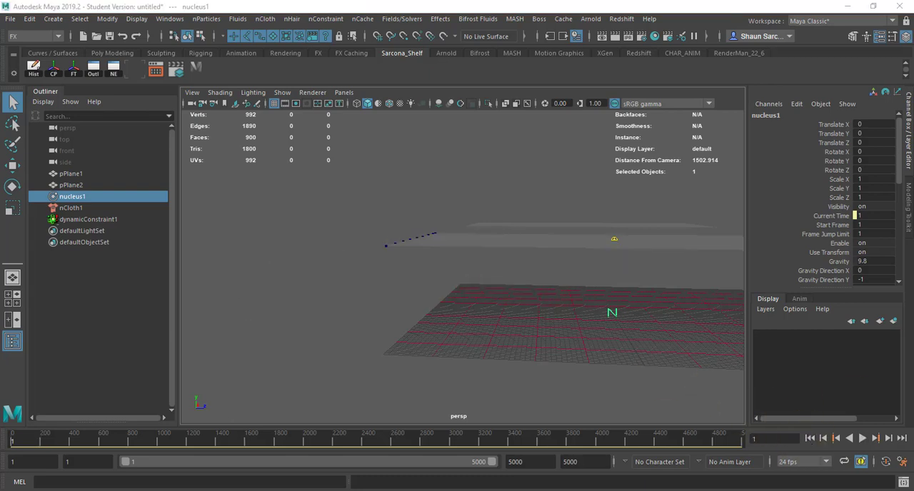
Run the cloth simulation twice from the first frame, stopping and rewinding after each run.
click(862, 439)
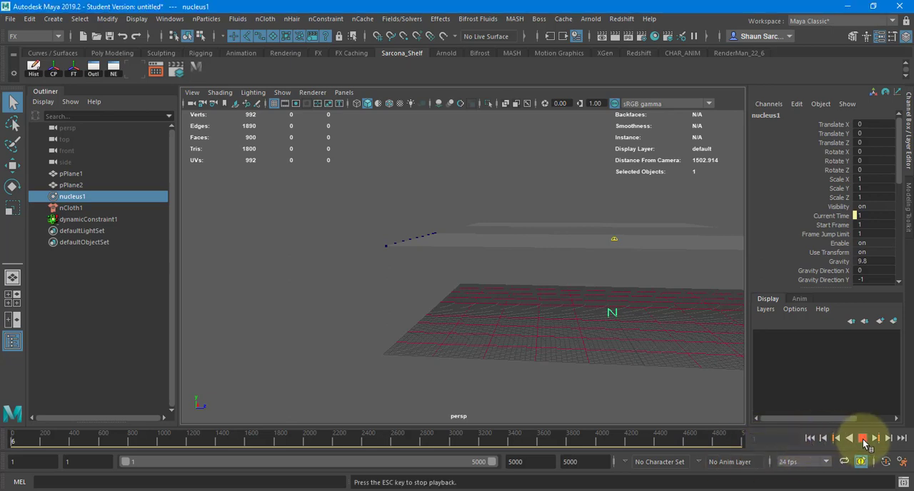
click(862, 438)
click(809, 439)
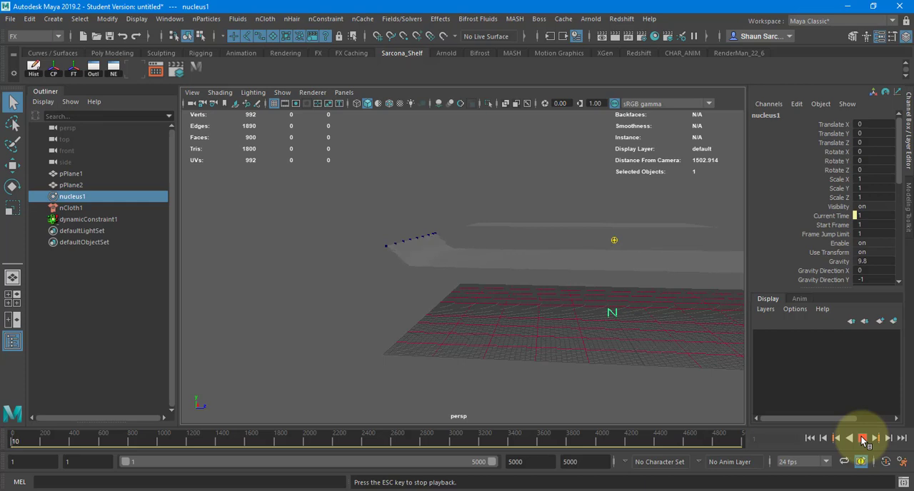
click(810, 438)
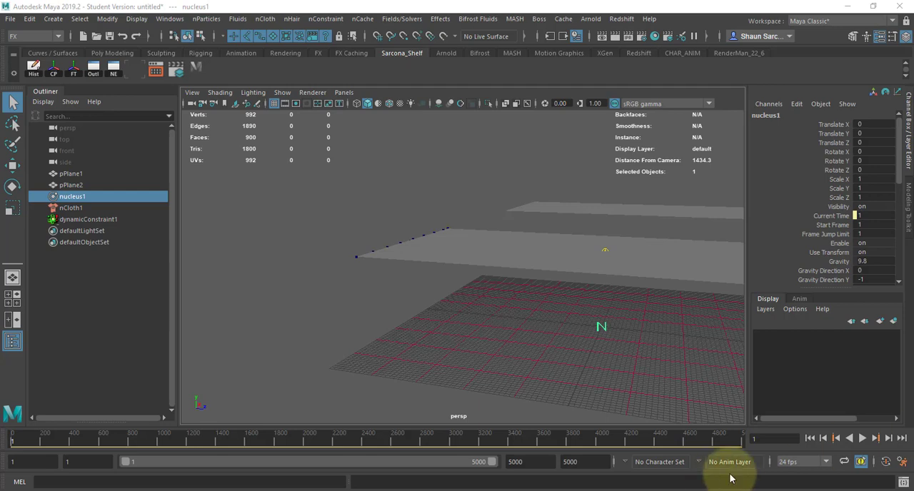
click(862, 438)
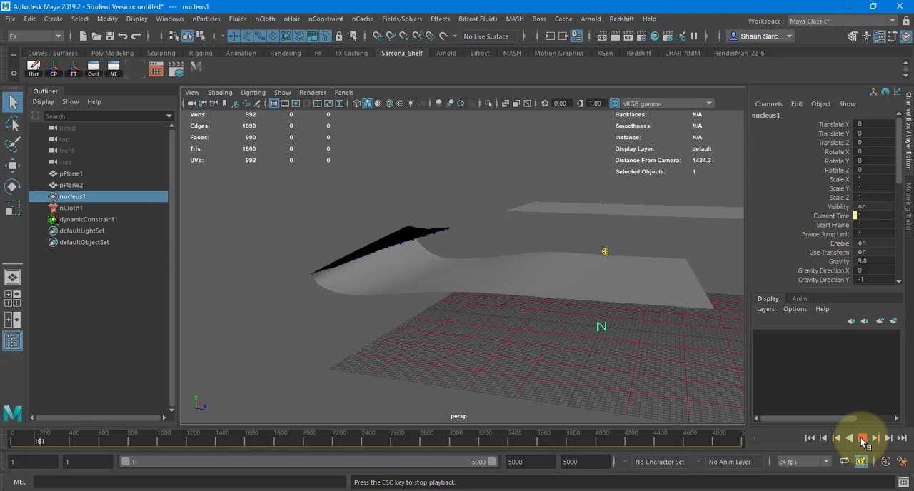
click(862, 439)
click(810, 438)
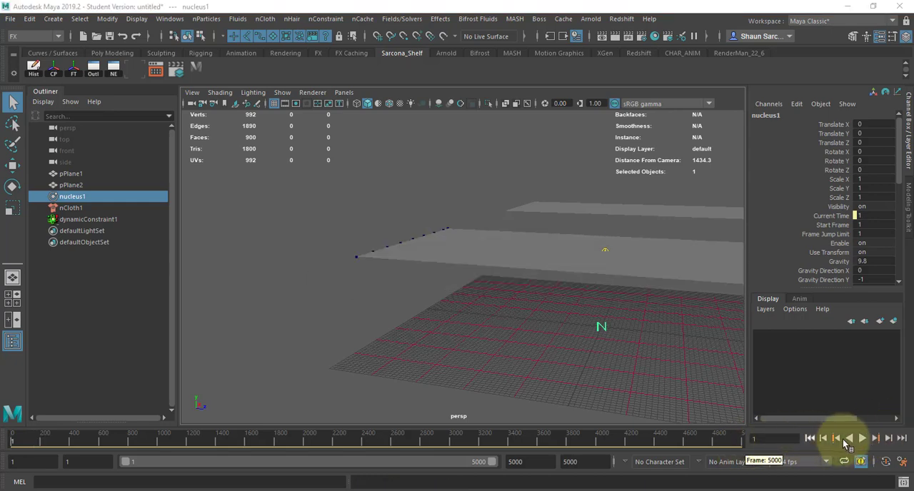
Let the cloth simulation run for about 400 frames, rewind it, and check another run from the start.
click(864, 437)
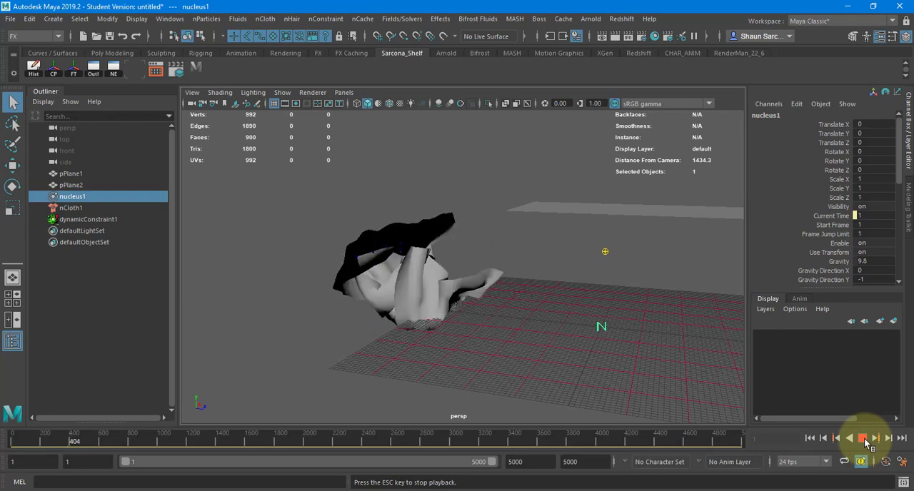
click(863, 437)
click(811, 438)
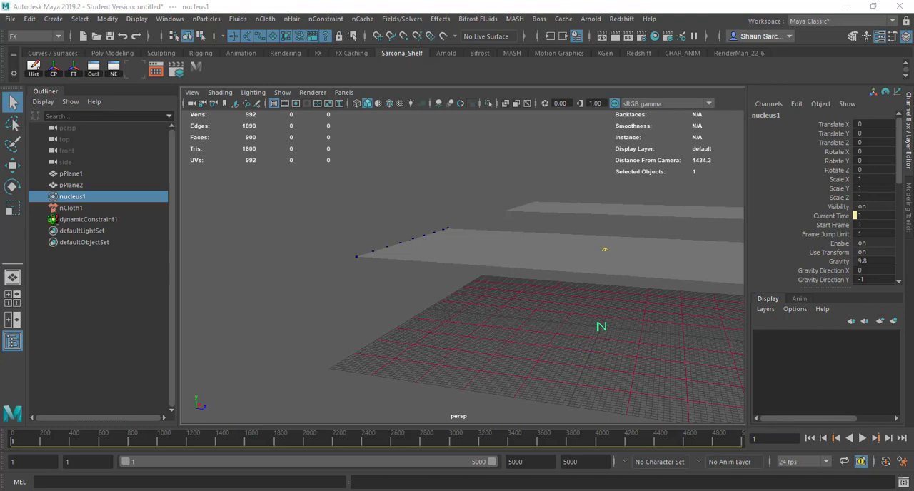
click(810, 441)
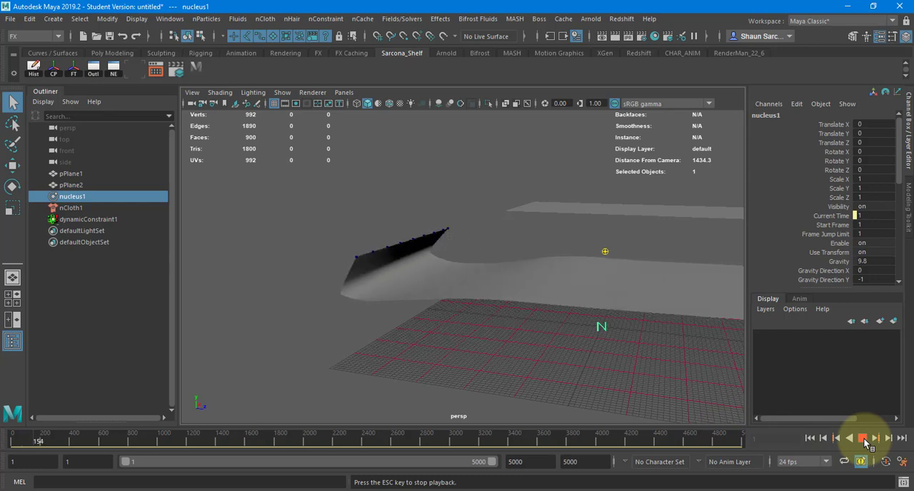
click(864, 438)
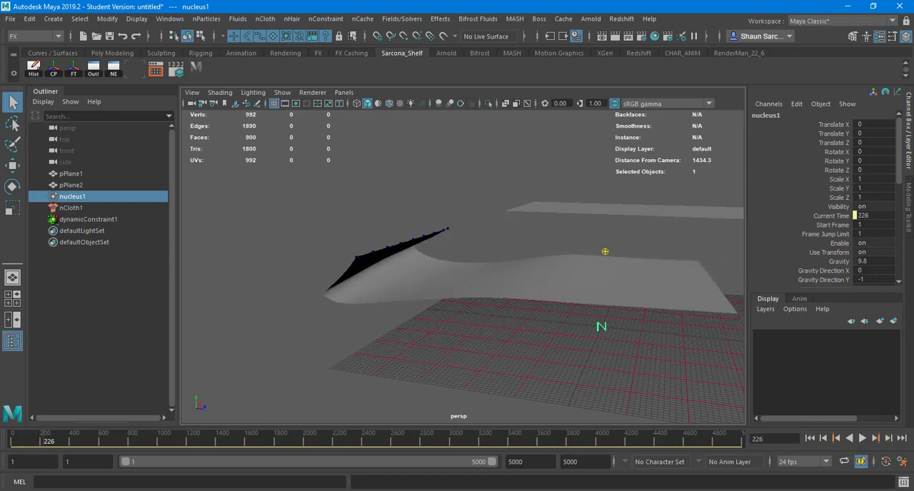
Replay the cloth simulation from the first frame with nucleus gravity at 50 and inspect the falling cloth from the side.
click(809, 439)
click(863, 438)
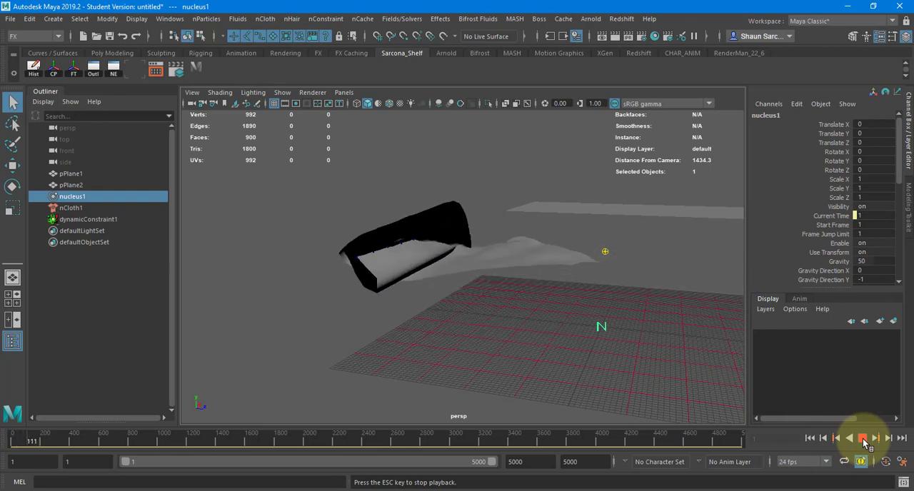
click(862, 438)
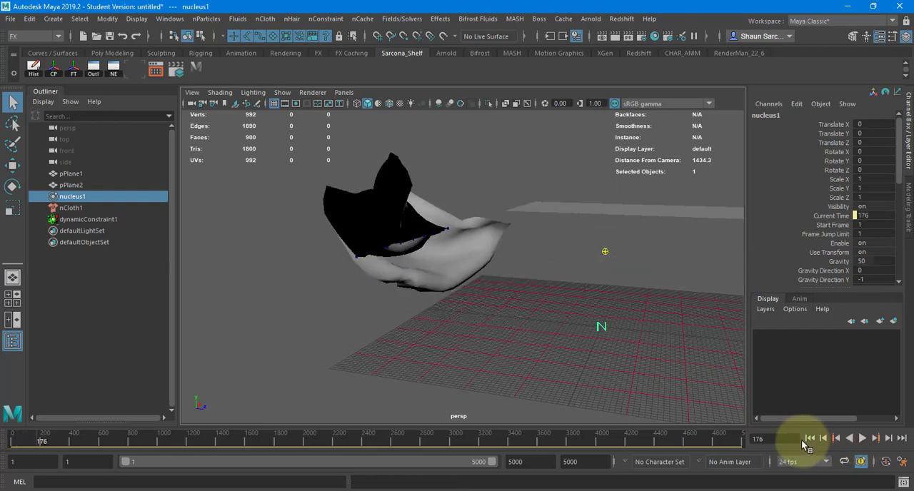
click(809, 439)
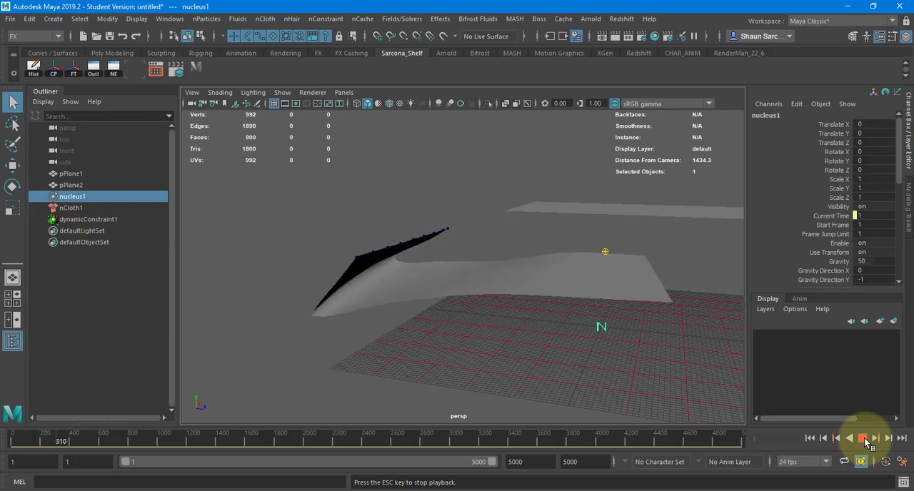
mouse_move(475, 306)
alt+mouse_down()
mouse_move(522, 293)
mouse_move(485, 294)
alt+mouse_up()
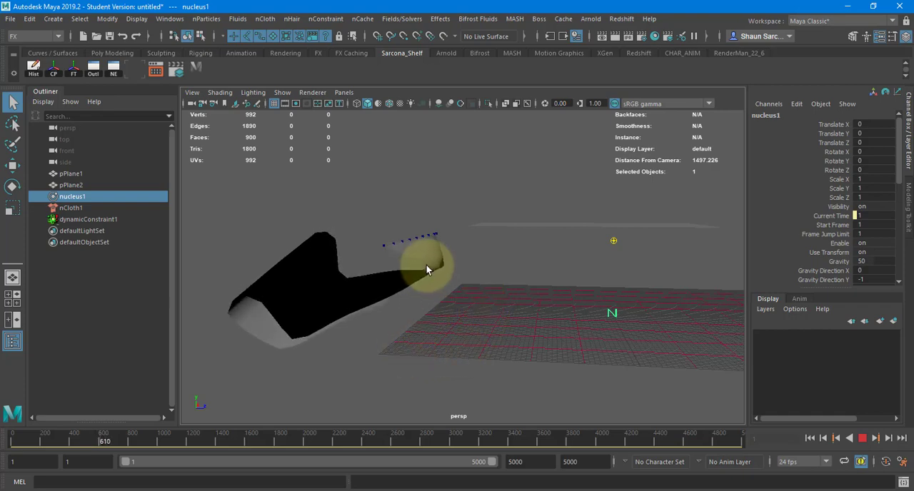
Watch the cloth simulation swing past frame 1300 with the plane selected, inspecting it from several angles, and return to the first frame.
click(426, 269)
alt+drag(453, 270, 434, 277)
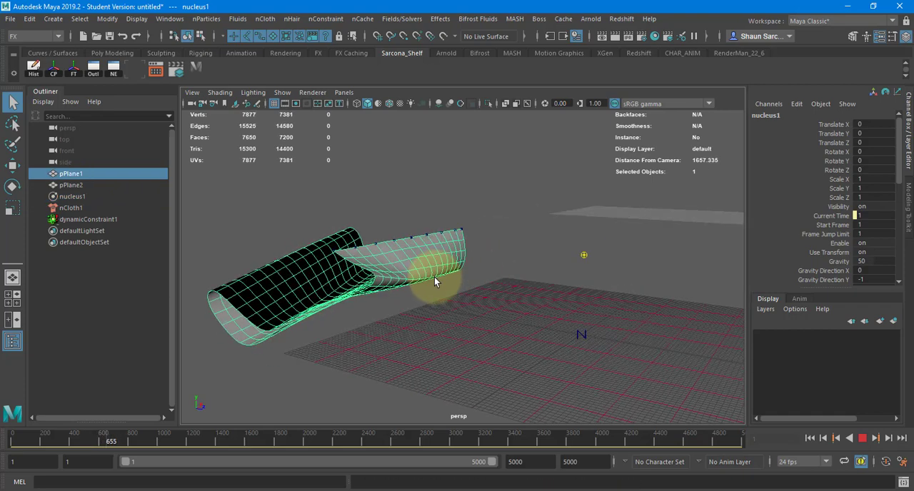
alt+right_drag(438, 292, 450, 290)
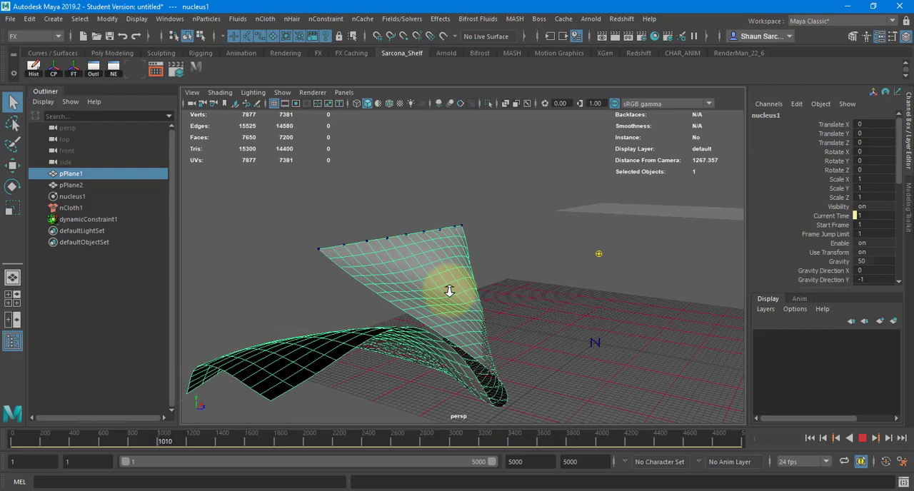
mouse_move(532, 316)
alt+mouse_down()
mouse_move(455, 309)
mouse_move(483, 283)
alt+mouse_up()
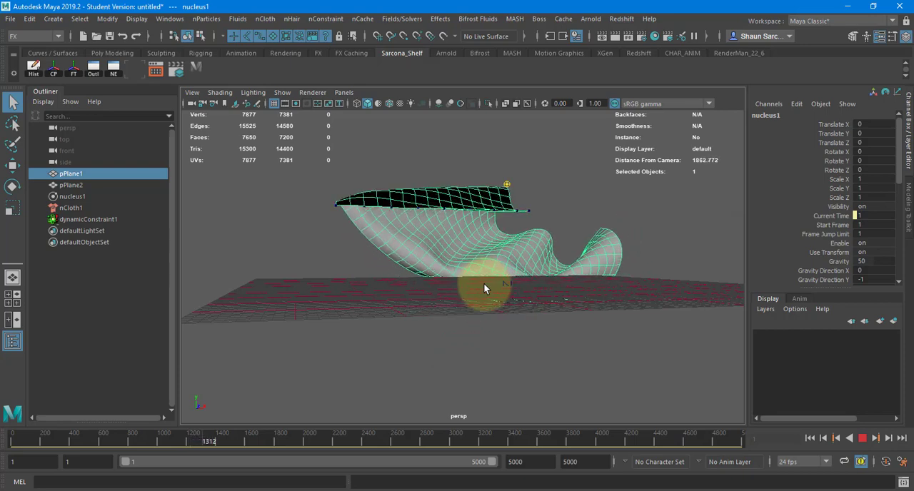
alt+drag(534, 298, 547, 301)
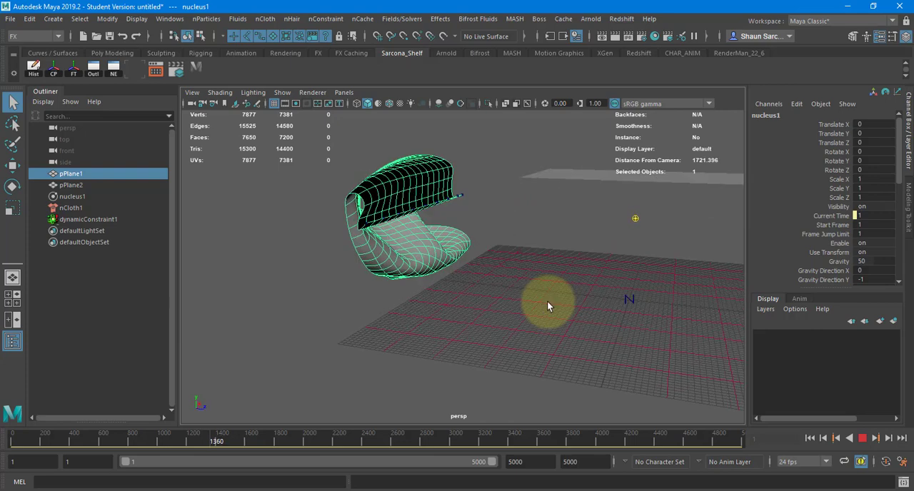
click(795, 437)
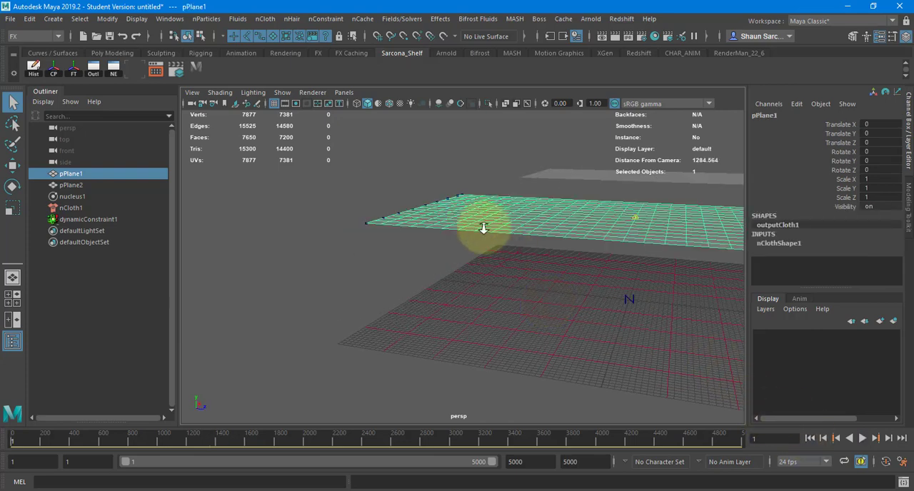
Select dynamicConstraint1, try narrowing it along X, and key its Scale X, Y and Z at 1 on the first frame.
alt+drag(483, 228, 334, 263)
click(122, 220)
alt+drag(371, 286, 527, 289)
key(r)
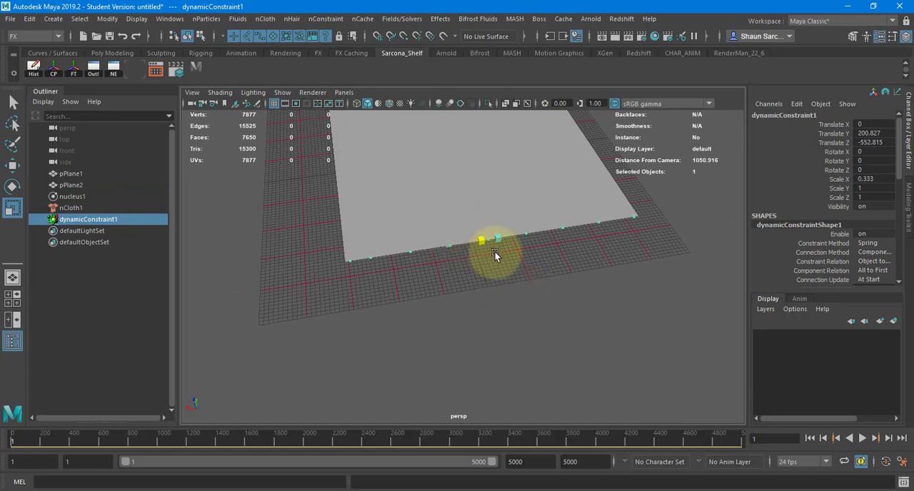
alt+drag(516, 259, 570, 374)
alt+drag(649, 357, 598, 347)
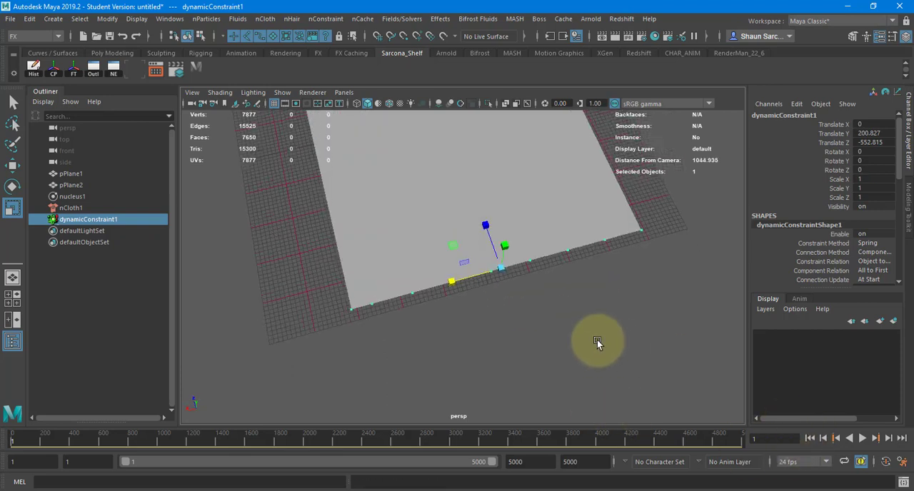
right_click(831, 202)
click(815, 21)
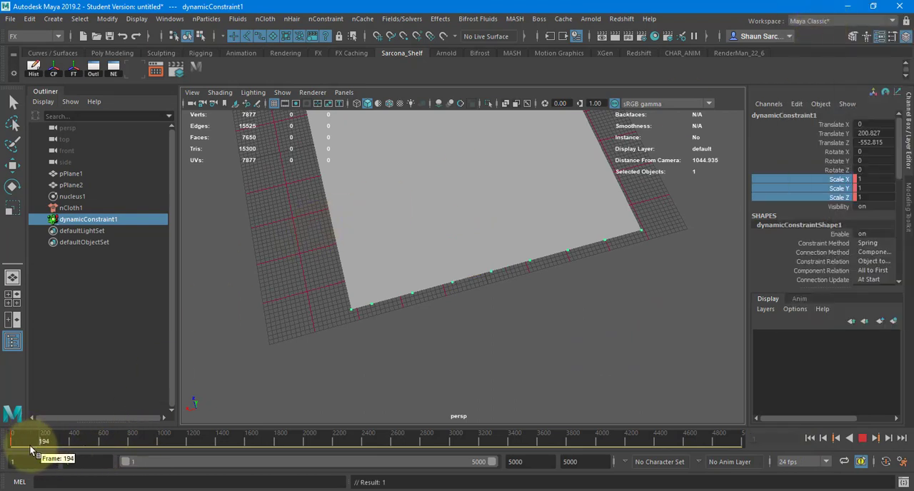
Set the constraint's Scale X to 0.5 at frame 116 and key its three scale channels there.
key(r)
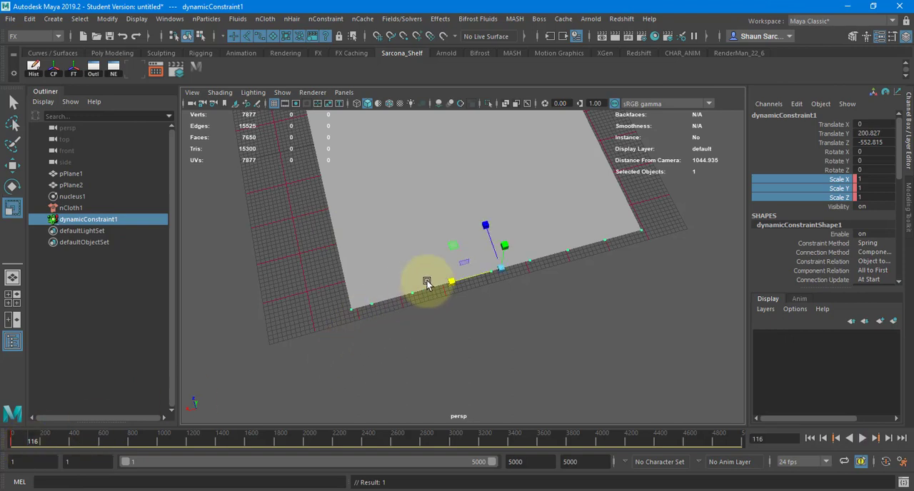
drag(455, 280, 458, 280)
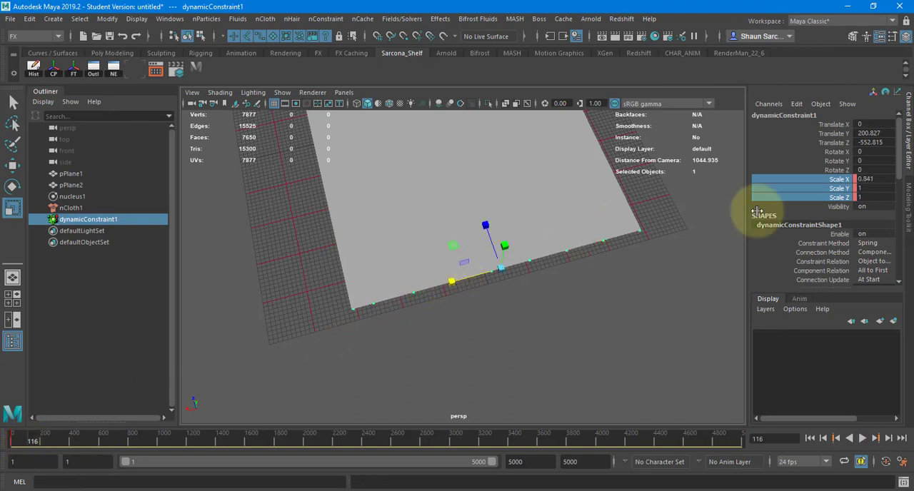
click(873, 179)
text(.5)
key(Return)
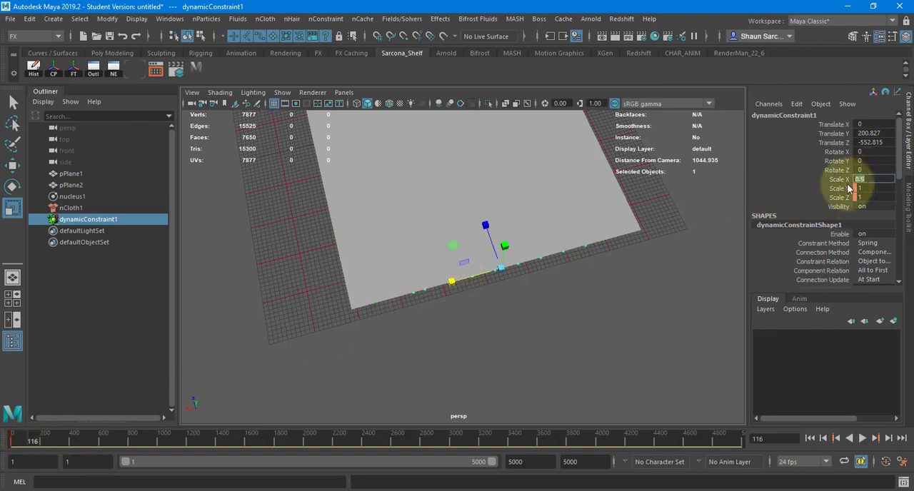
drag(832, 179, 831, 197)
right_click(831, 195)
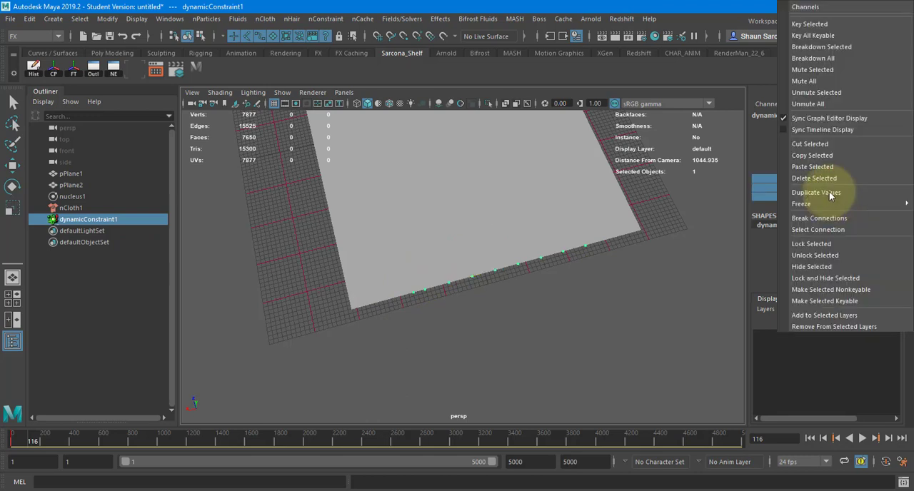
click(810, 24)
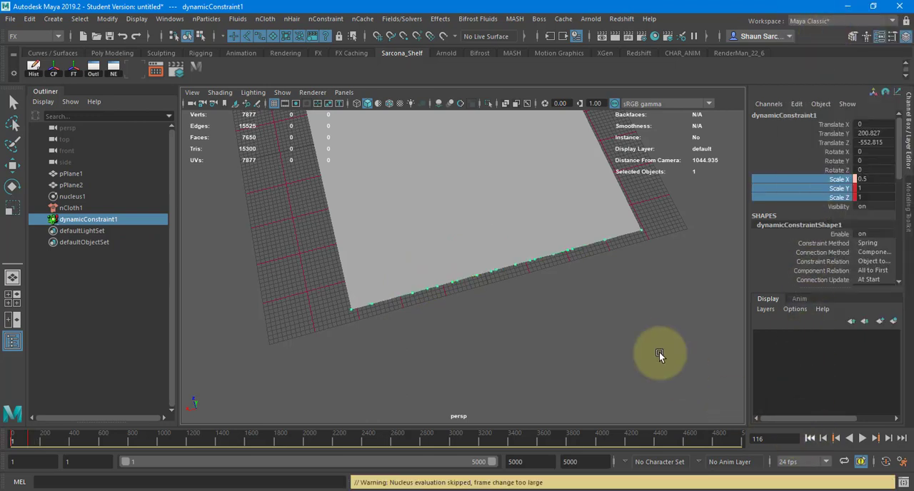
Play the simulation from the first frame to check how the pinned edge gathers, and rewind it.
alt+drag(659, 352, 603, 315)
key(alt+v)
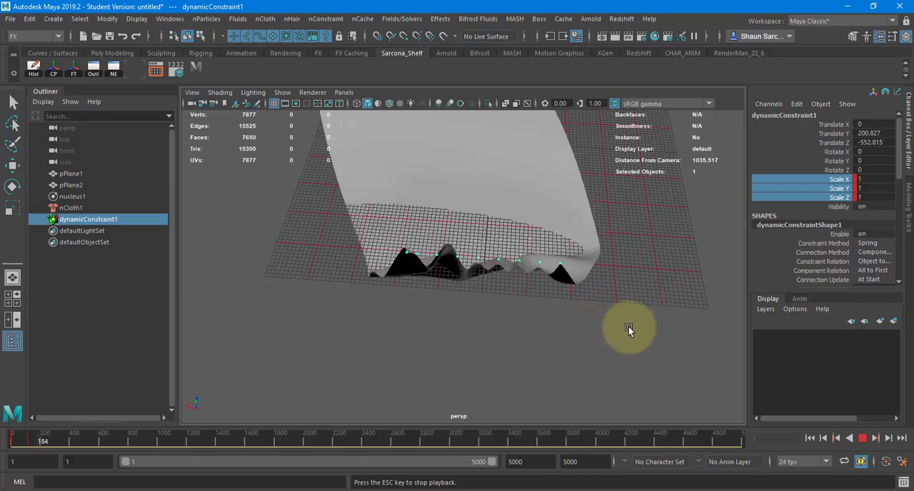
alt+drag(628, 326, 499, 306)
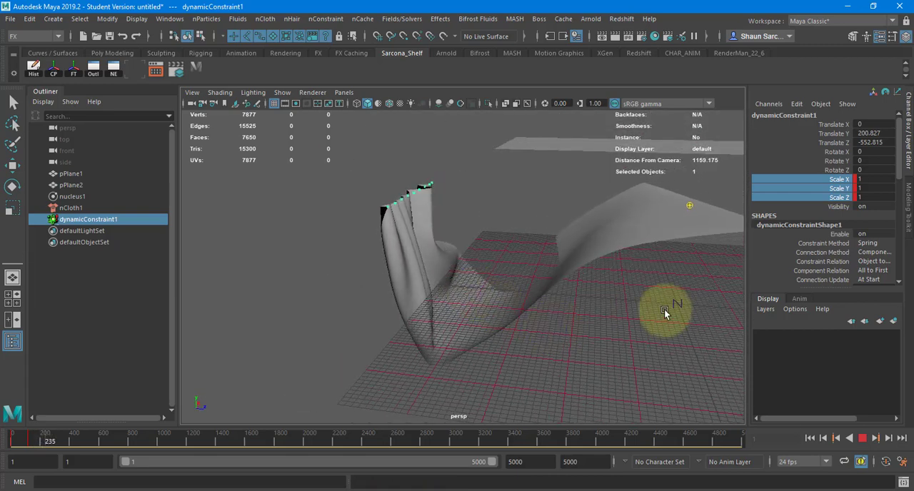
key(Escape)
click(807, 438)
Open the cloth plane's nClothShape1 attributes and expand the sections from Quality Settings up to Collisions for review.
click(593, 187)
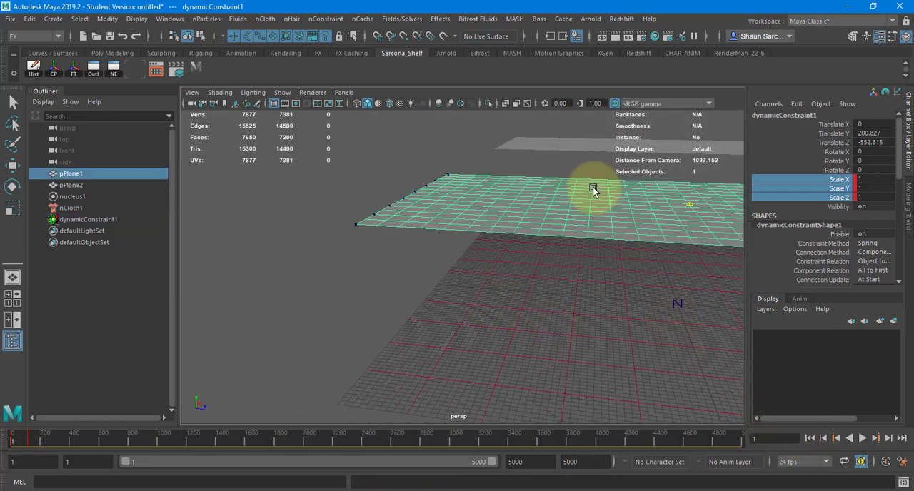
drag(913, 66, 314, 18)
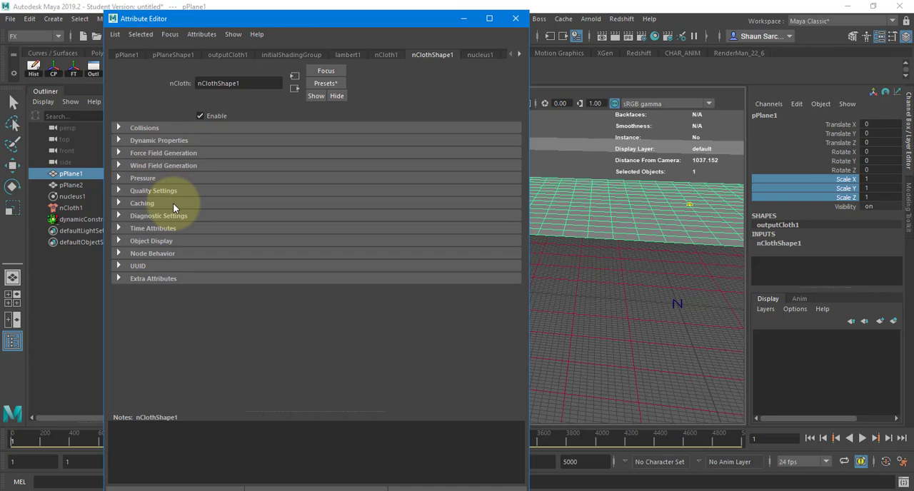
click(146, 192)
click(144, 179)
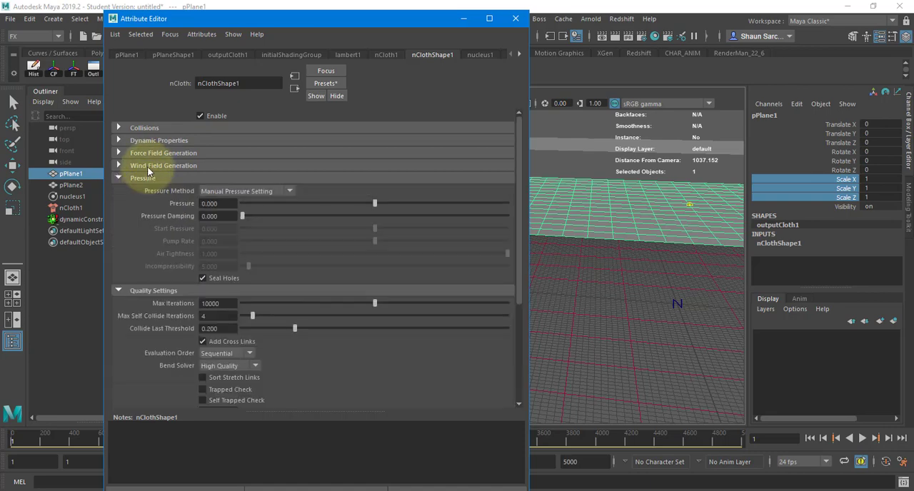
click(147, 167)
click(149, 152)
click(150, 139)
click(151, 127)
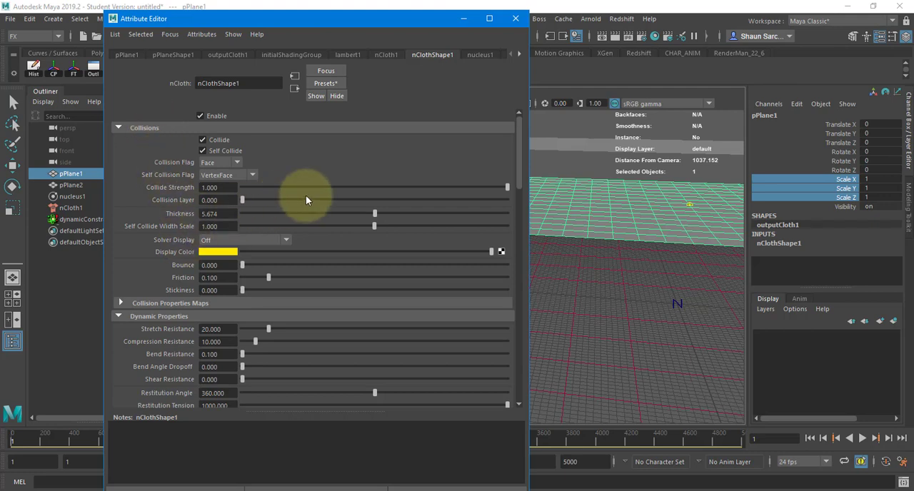
Replace the nCloth settings with the silk preset.
click(327, 83)
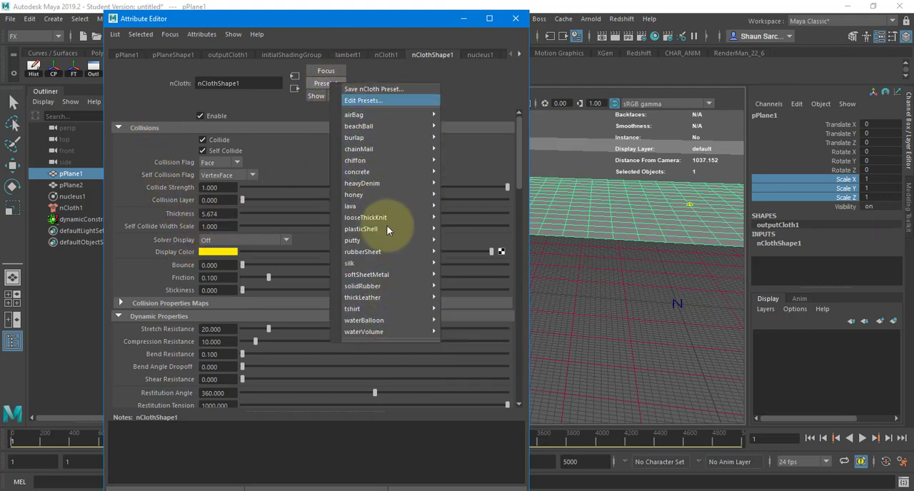
mouse_move(404, 157)
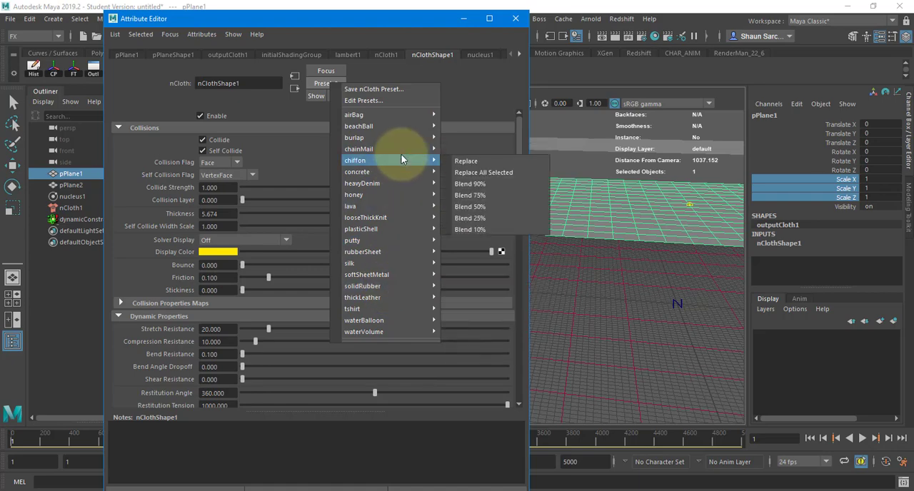
mouse_move(429, 266)
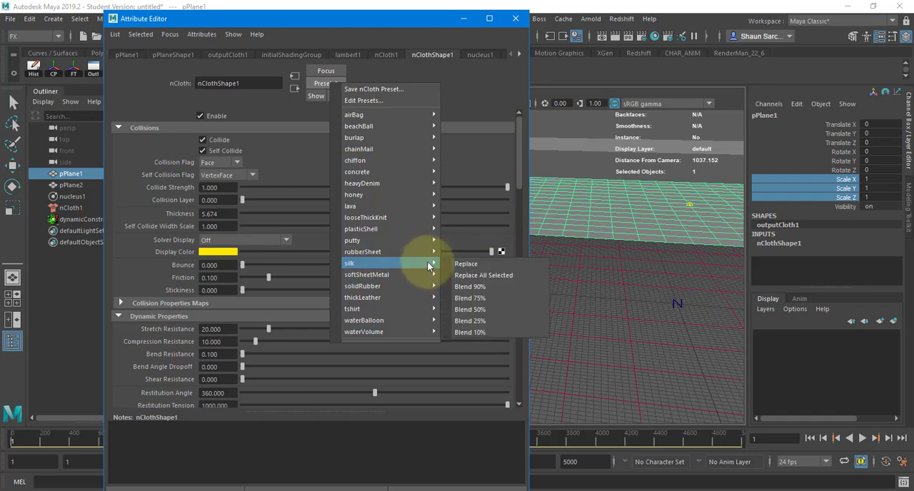
click(468, 266)
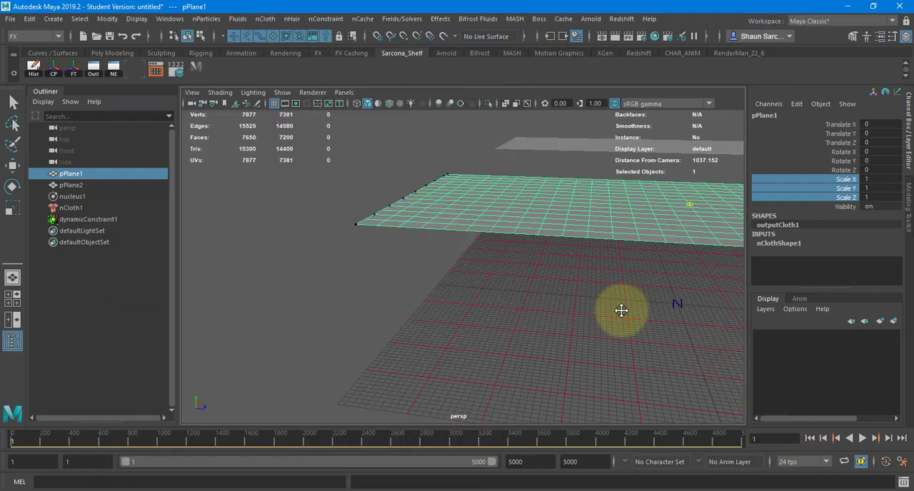
Play the silk cloth simulation from the first frame and inspect the gathered folds from above and from the side.
alt+drag(621, 311, 464, 318)
key(alt+v)
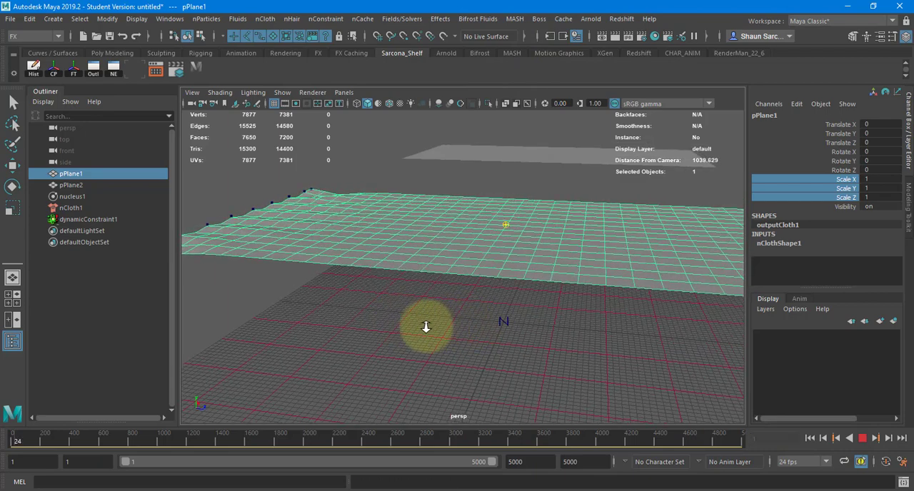
alt+drag(442, 315, 388, 337)
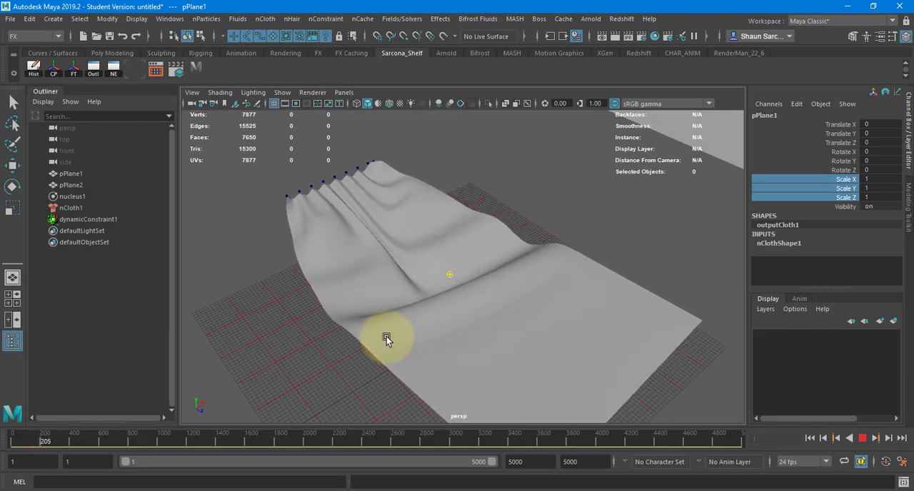
alt+drag(404, 320, 446, 291)
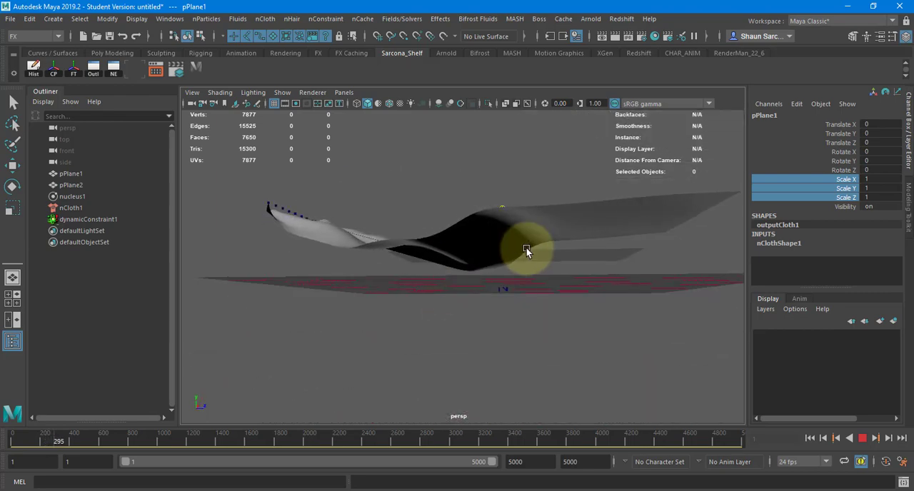
alt+drag(548, 194, 504, 252)
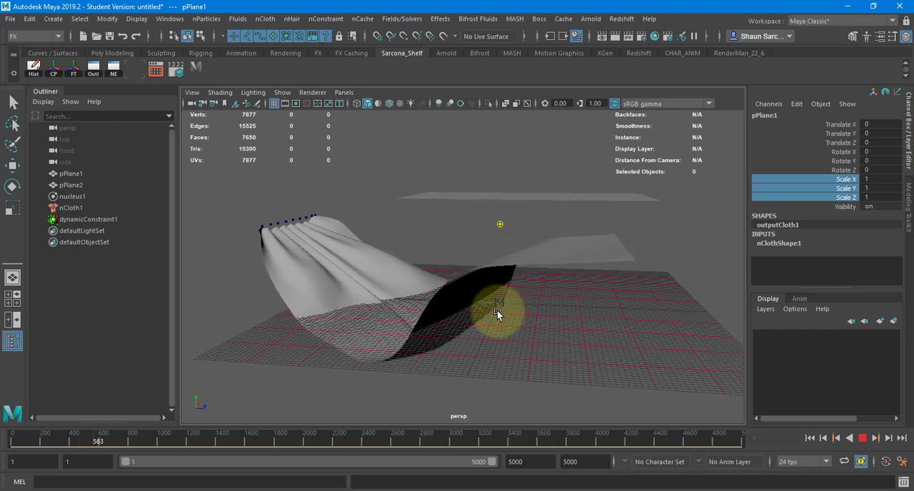
Stop playback near frame 600 and examine the nucleus1 Time Scale and Space Scale attributes for the cloth plane.
click(509, 266)
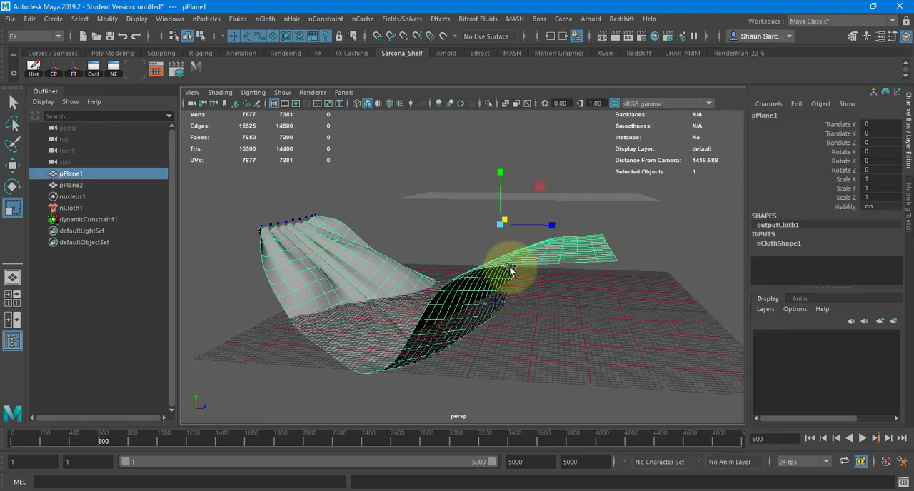
key(ctrl+a)
click(479, 55)
scroll(177, 372, down, 5)
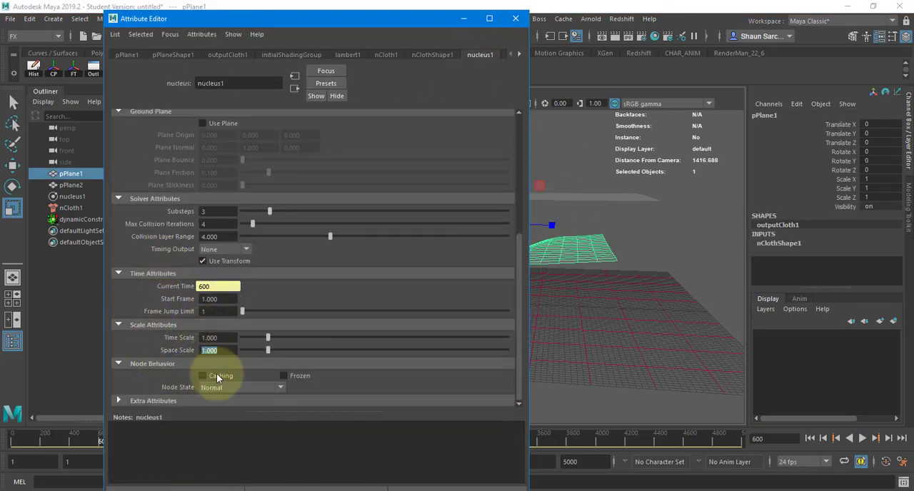
drag(234, 348, 183, 336)
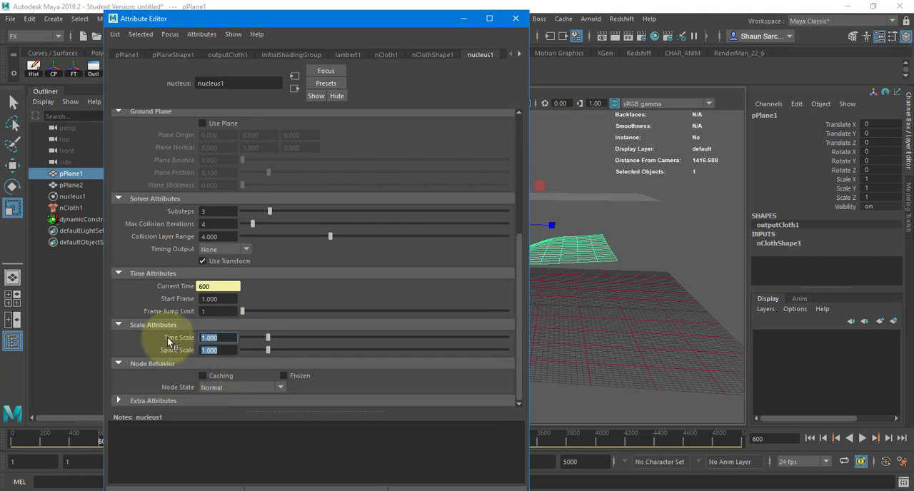
click(516, 19)
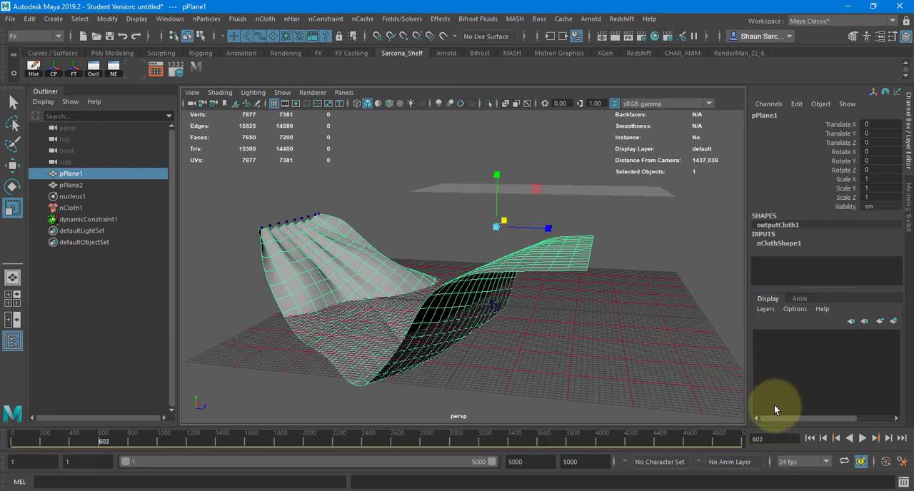
Rewind to the first frame and replay the cloth simulation, stopping it at about frame 38.
click(810, 439)
key(alt+v)
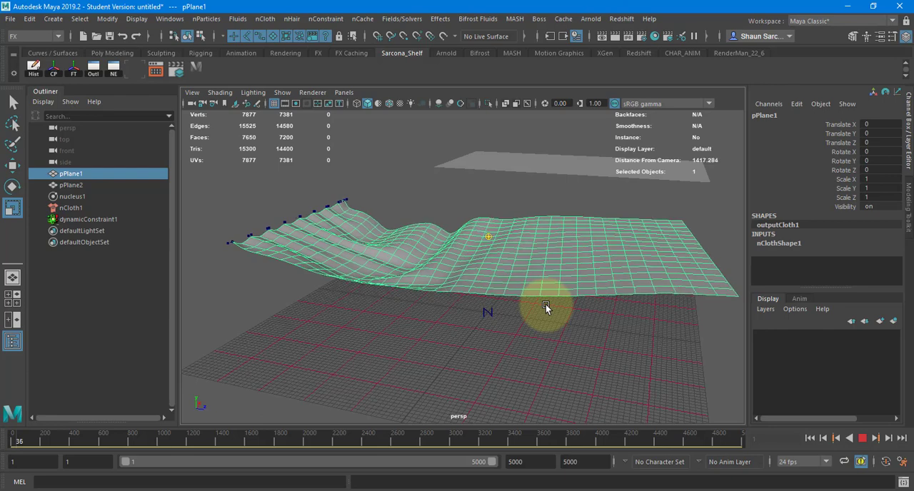
key(Escape)
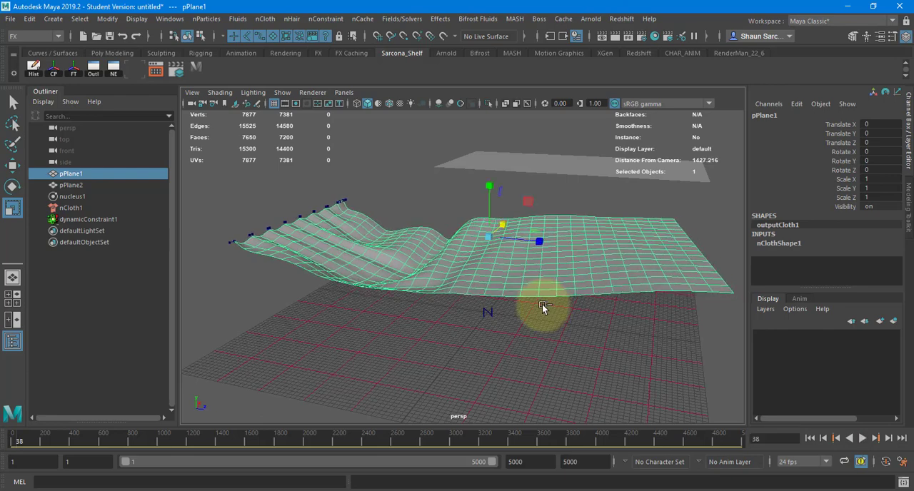
Start a new scene, discarding the current one, and create a default polygon plane framed in the perspective view.
key(ctrl+n)
click(457, 256)
click(53, 18)
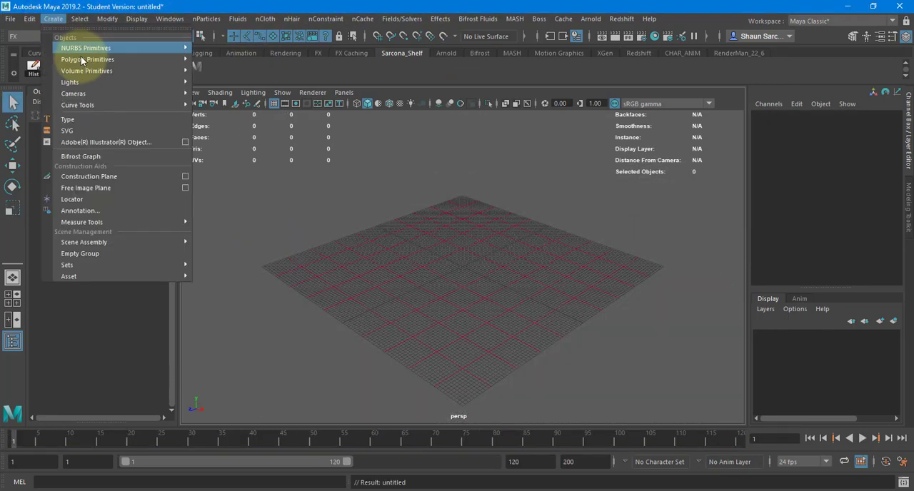
mouse_move(87, 60)
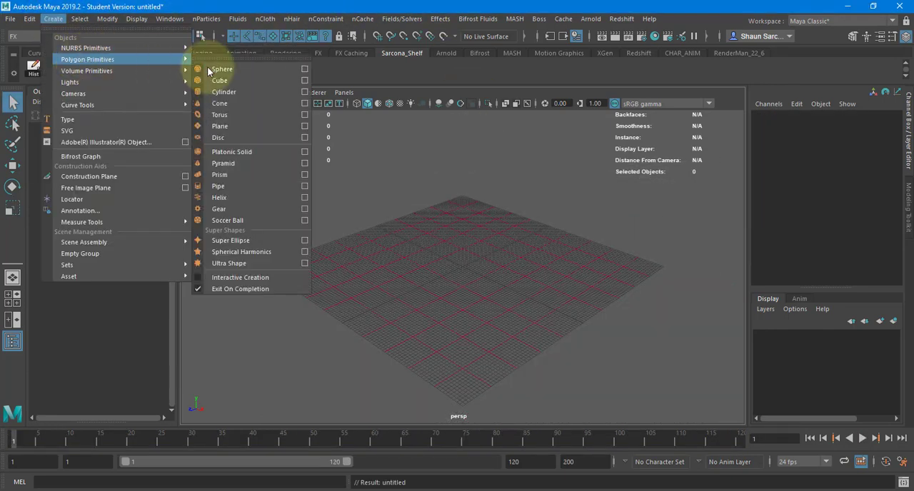
click(235, 131)
key(f)
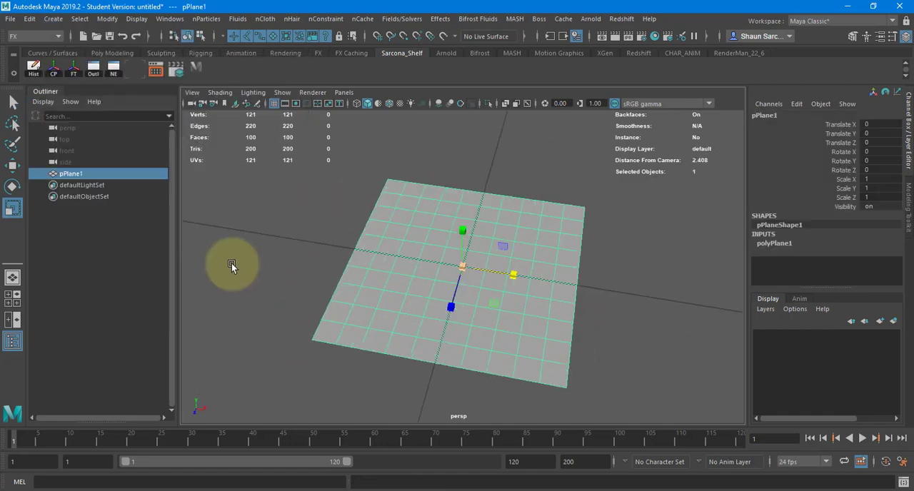
Scale the plane into a rectangle with Scale X 5.146, Scale Y 2.393 and Scale Z 3.171.
scroll(392, 271, down, 5)
drag(542, 275, 543, 278)
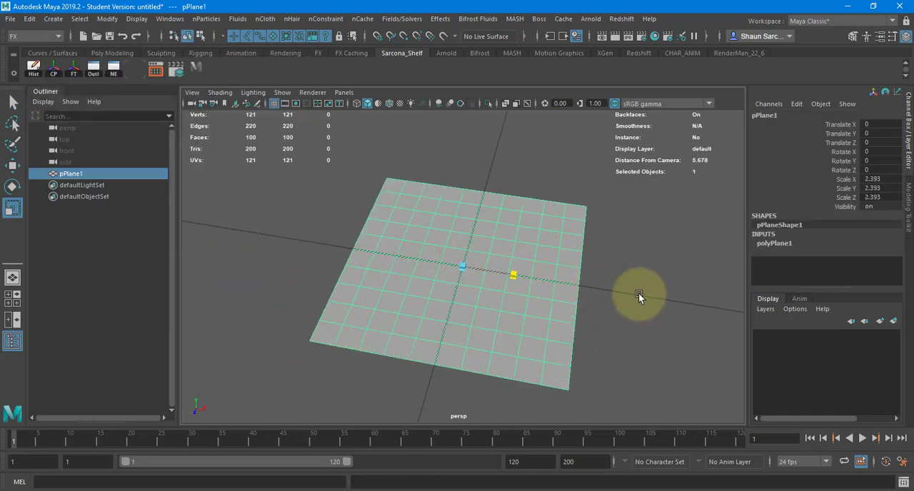
middle_drag(639, 293, 506, 293)
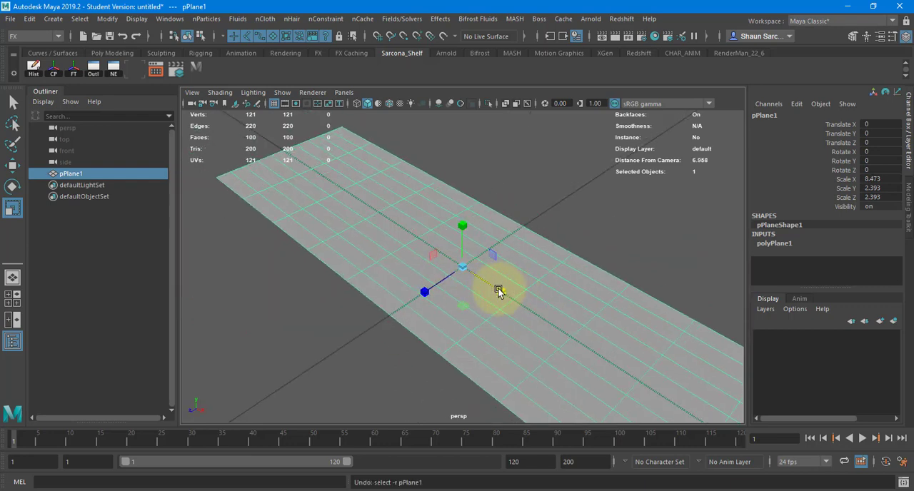
drag(499, 291, 410, 296)
Set the plane's Subdivisions Width to 18 and freeze its transformations.
click(793, 243)
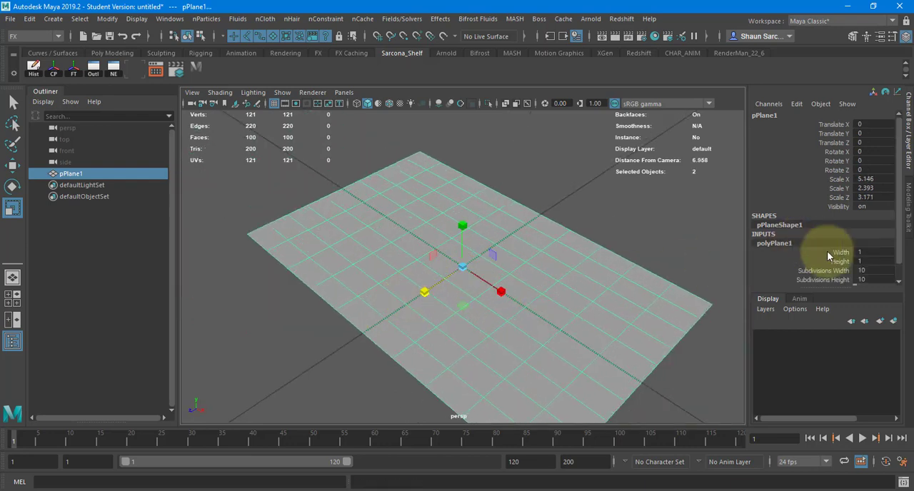
click(822, 254)
middle_drag(593, 267, 626, 267)
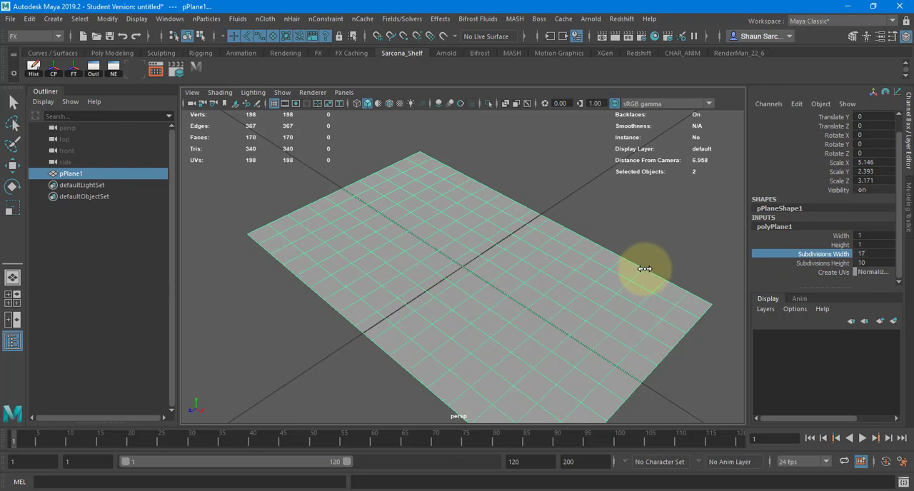
alt+right_drag(637, 271, 433, 240)
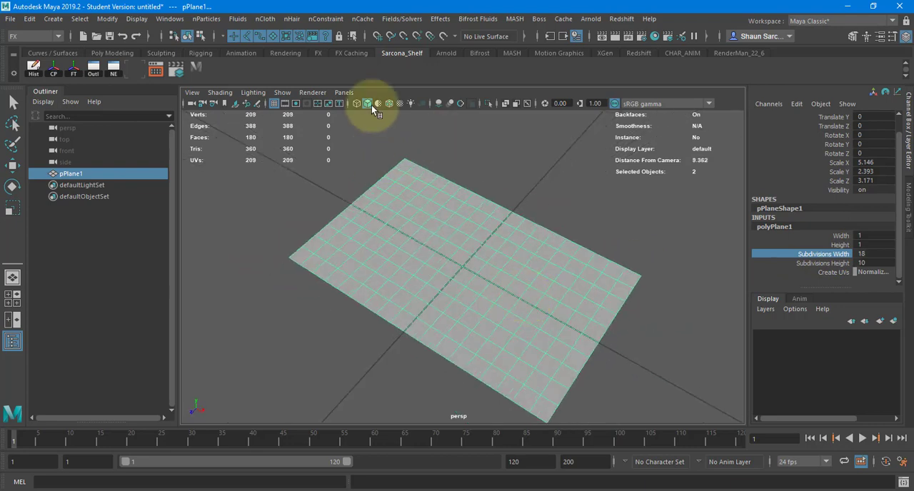
click(108, 19)
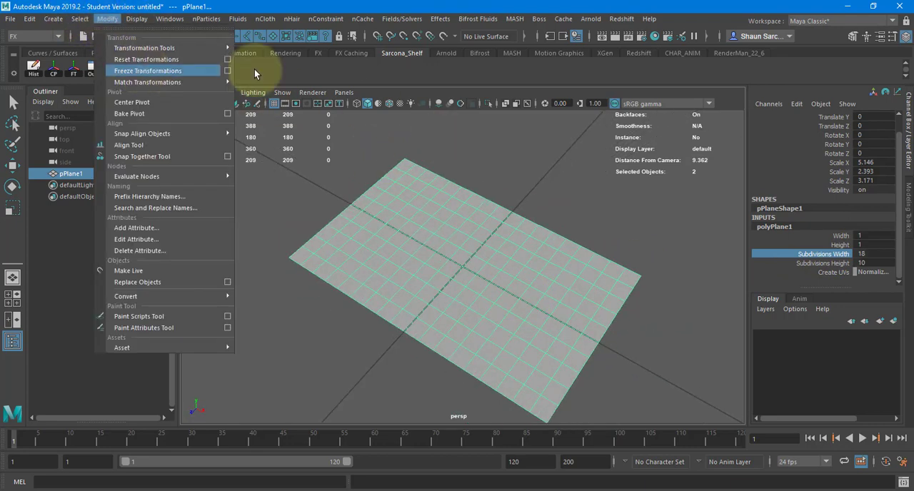
click(147, 71)
Lay out the plane's UVs in the UV Editor as a rectangle spanning the full U width and about 0.6 high, and close the editor.
key(space)
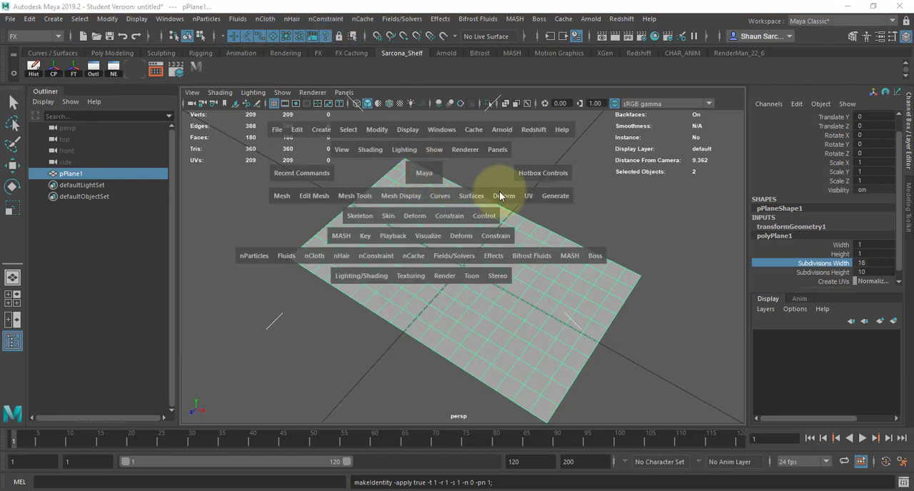
click(528, 195)
click(553, 215)
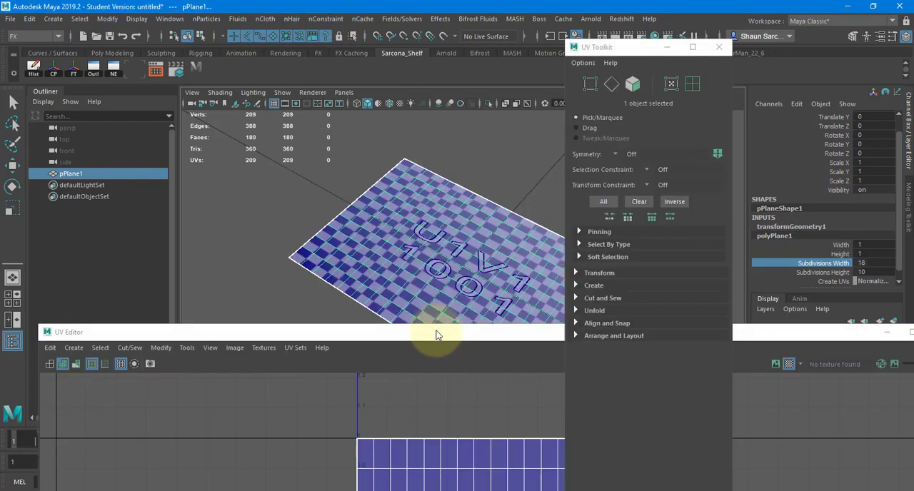
double_click(433, 333)
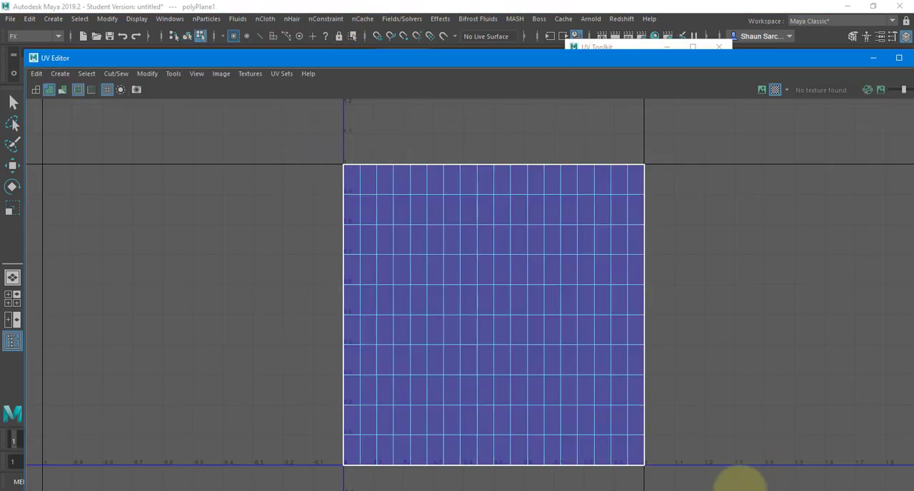
key(e)
click(473, 191)
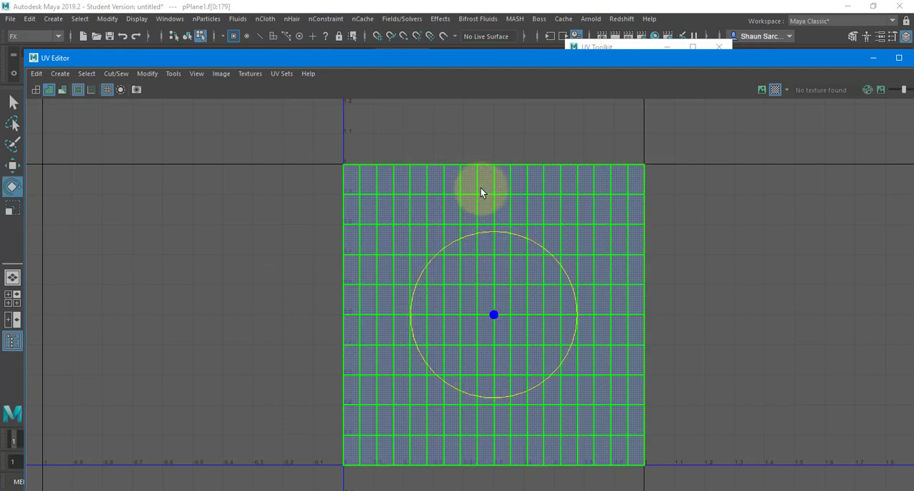
shift+right_drag(481, 188, 294, 187)
shift+right_drag(525, 198, 528, 362)
shift+right_drag(510, 207, 405, 243)
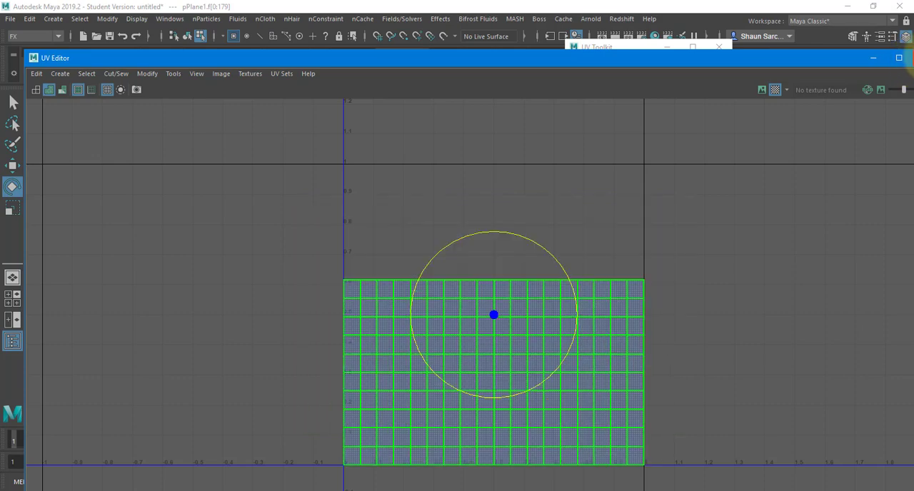
click(913, 58)
Duplicate the plane and move the copy back along Z to about -2.801.
key(w)
right_drag(391, 215, 421, 190)
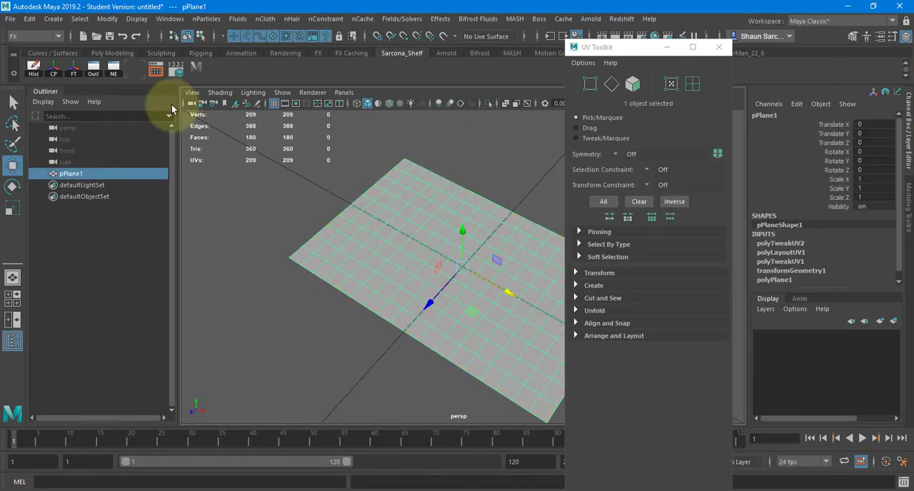
key(ctrl+d)
drag(431, 306, 405, 264)
Delete the original plane's construction history and move the duplicate plane farther back along Z.
click(71, 173)
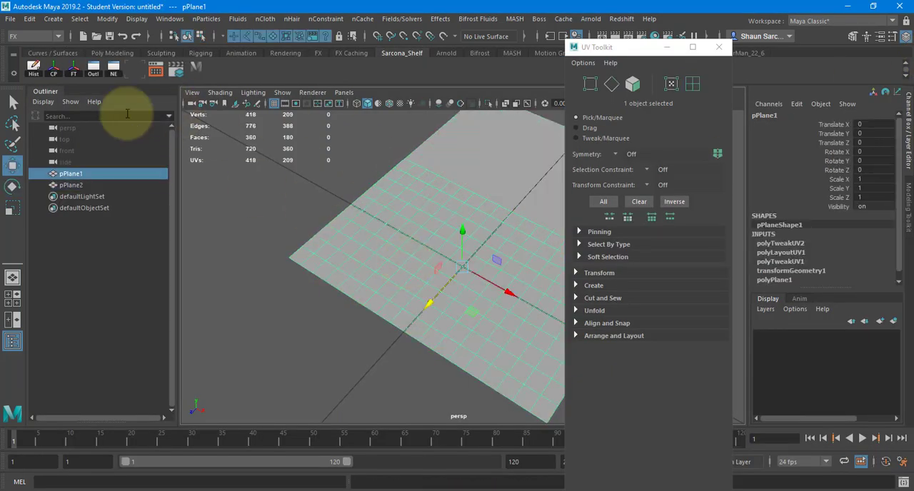
click(41, 74)
click(532, 168)
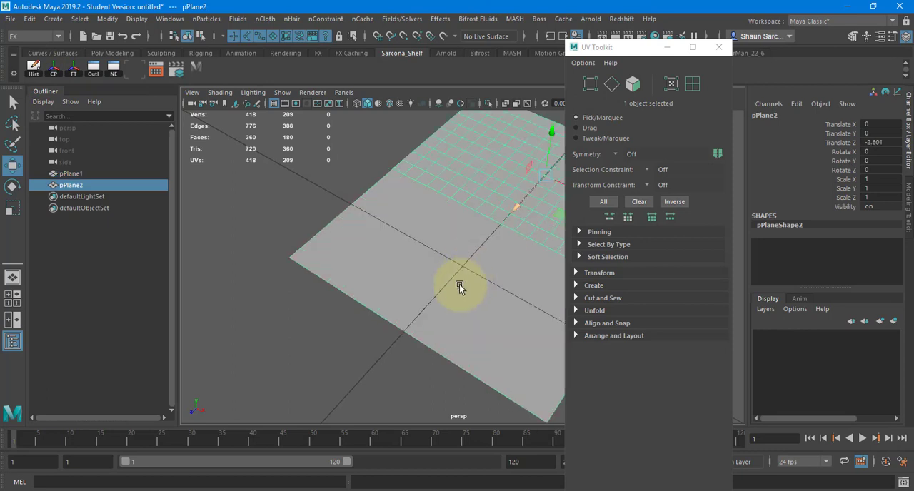
middle_drag(459, 285, 529, 204)
Make the original plane an nCloth, test-play its fall to about frame 41 and return to the first frame.
click(454, 261)
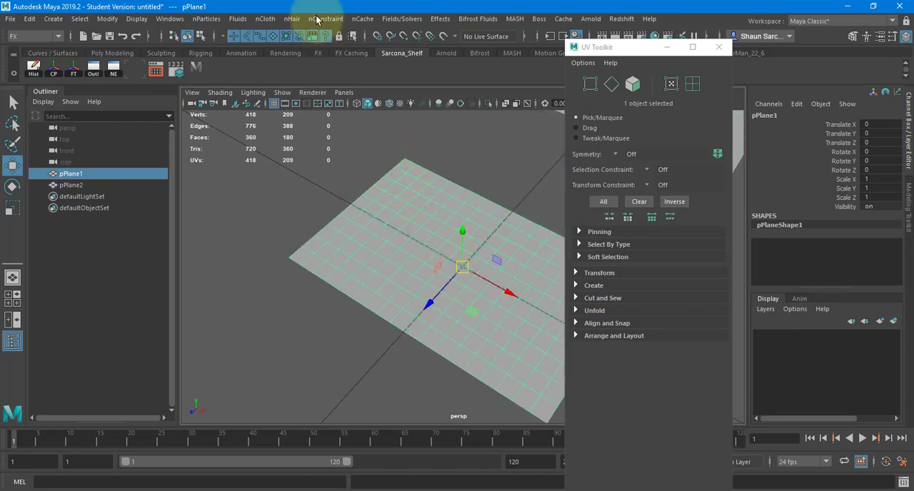
click(265, 19)
click(292, 59)
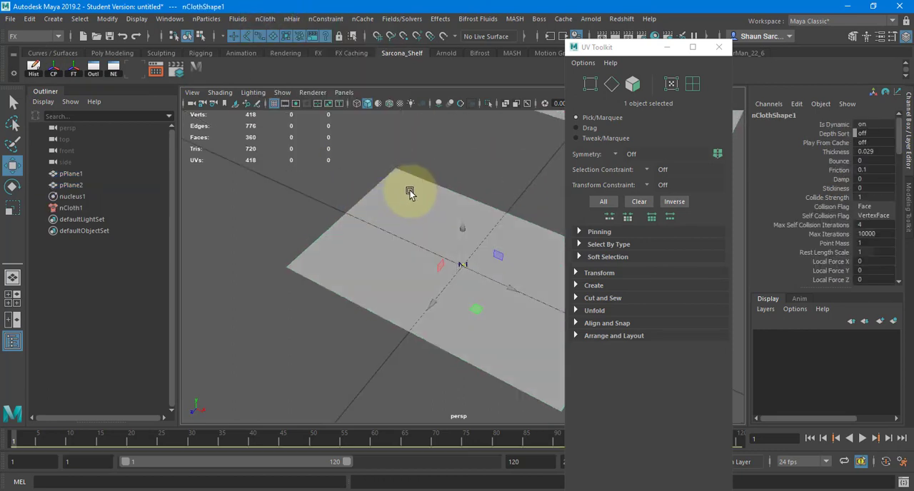
key(alt+v)
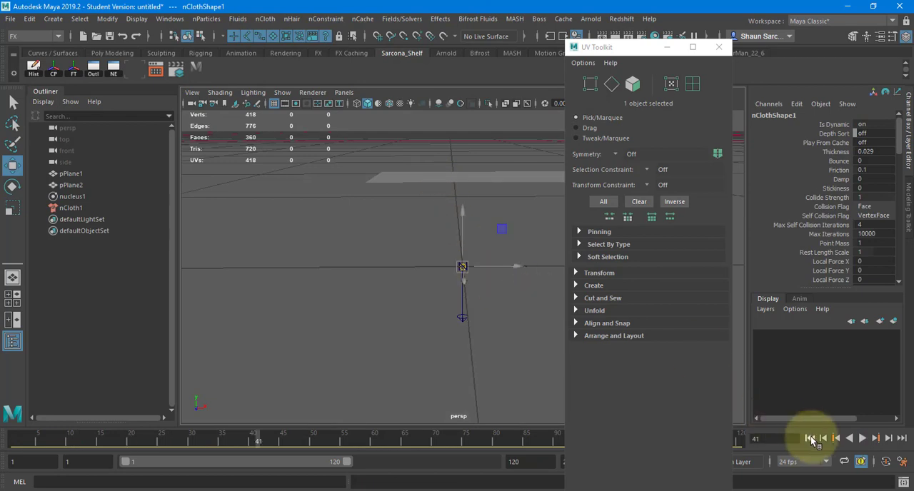
click(810, 438)
Close the UV Toolkit and select eight unevenly spaced vertices along one short edge of the cloth plane.
click(388, 247)
key(F9)
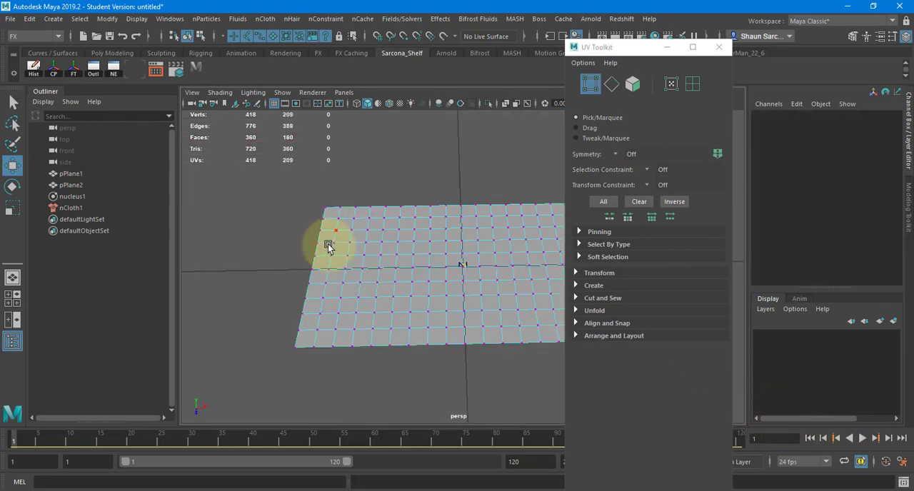
alt+drag(327, 243, 475, 232)
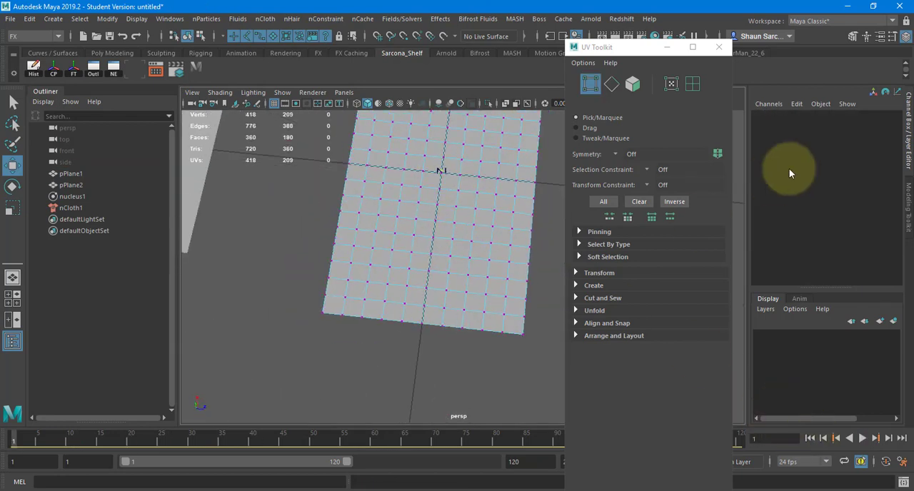
click(718, 46)
alt+drag(404, 292, 381, 364)
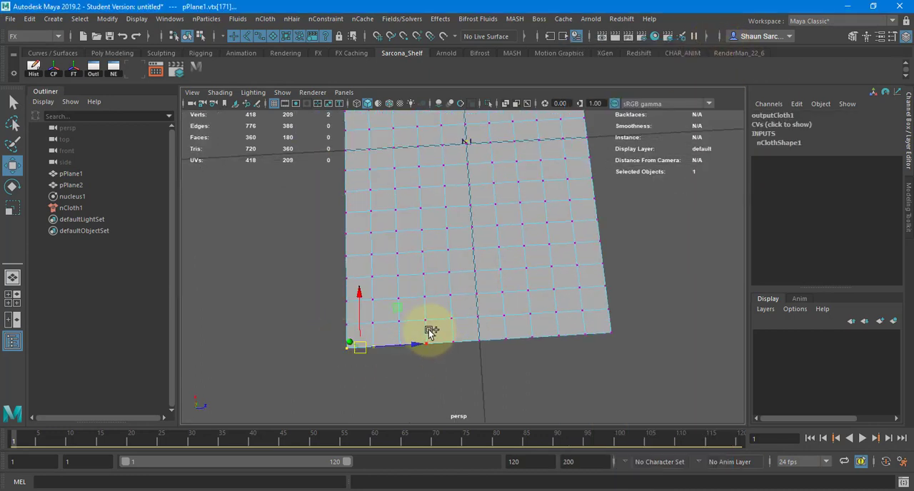
shift+drag(421, 333, 456, 352)
shift+drag(496, 327, 541, 343)
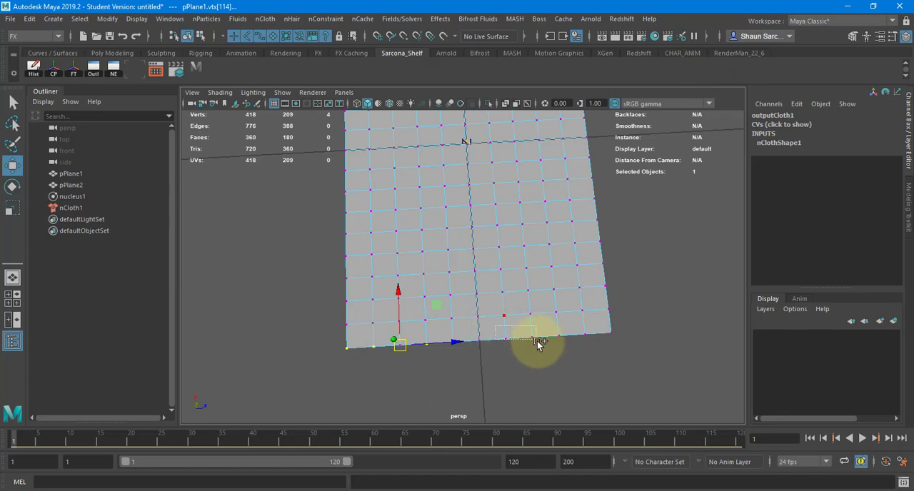
shift+drag(630, 336, 460, 220)
right_drag(460, 220, 429, 178)
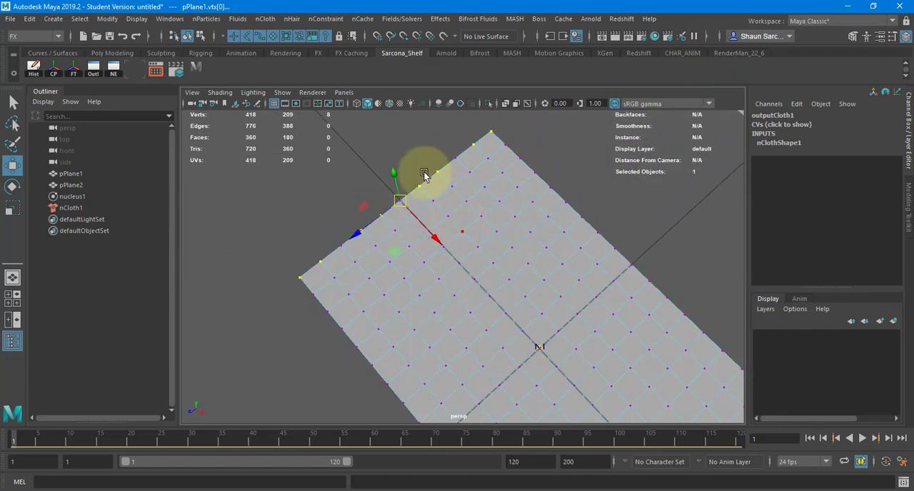
Pin the selected edge vertices with a Transform nConstraint.
click(325, 19)
click(400, 117)
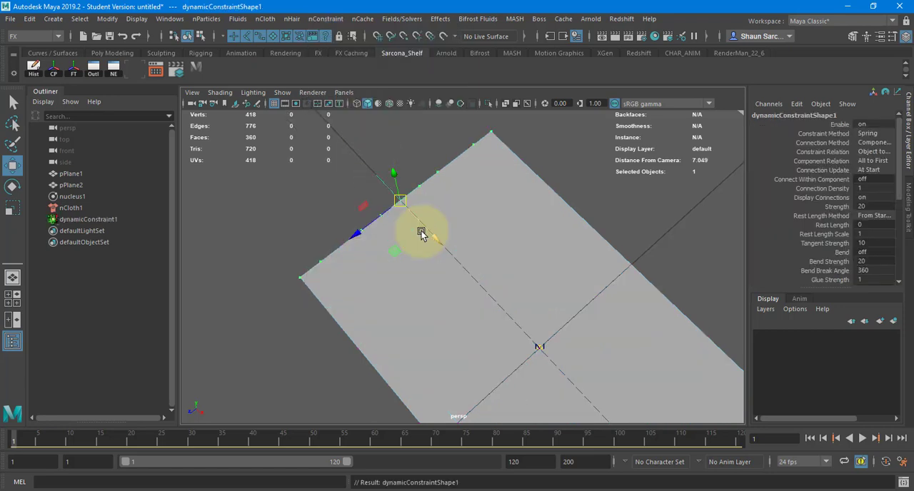
alt+drag(420, 231, 719, 269)
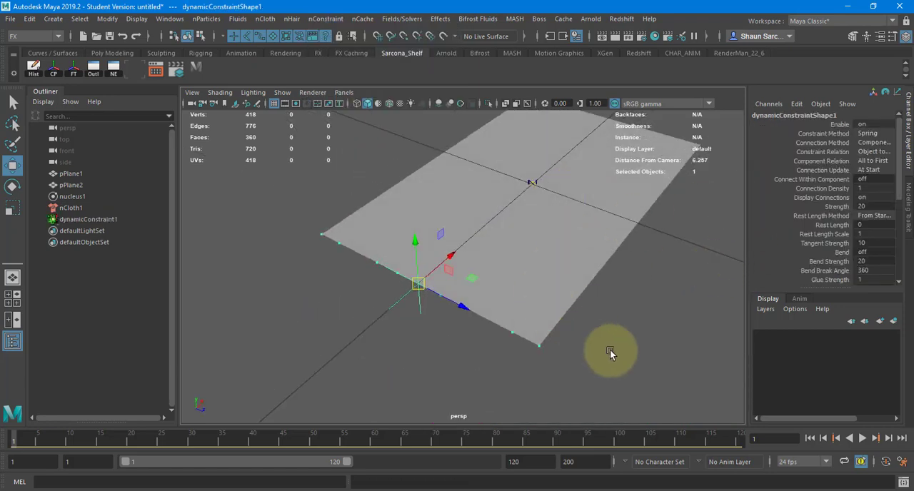
Key Scale X, Y and Z of dynamicConstraint1 at 1 on frame 1.
click(89, 219)
scroll(816, 204, up, 5)
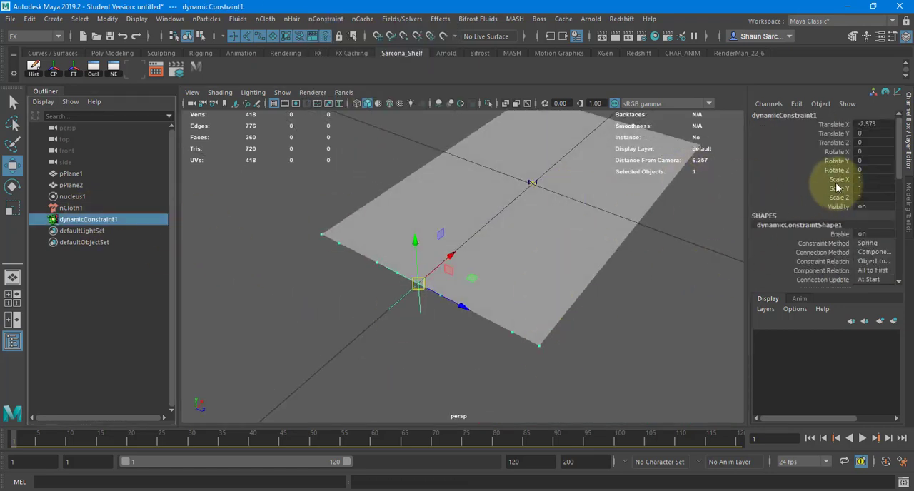
drag(800, 180, 816, 198)
right_click(808, 184)
click(809, 202)
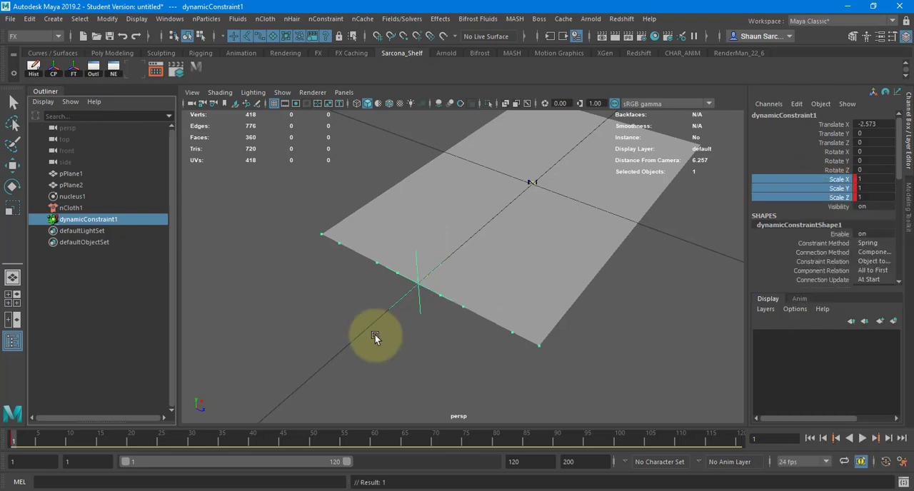
At frame 53, scale dynamicConstraint1 to 0.25 in Z and key its Scale Z.
drag(332, 444, 332, 444)
key(r)
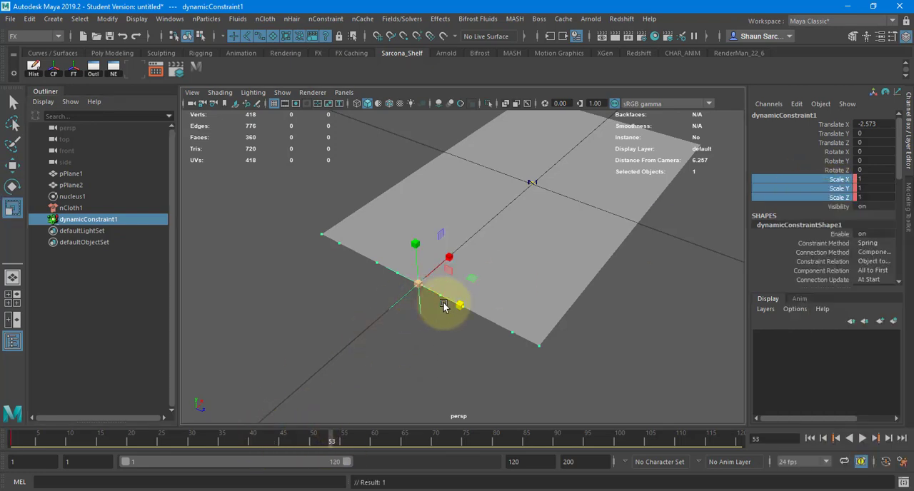
drag(443, 300, 441, 300)
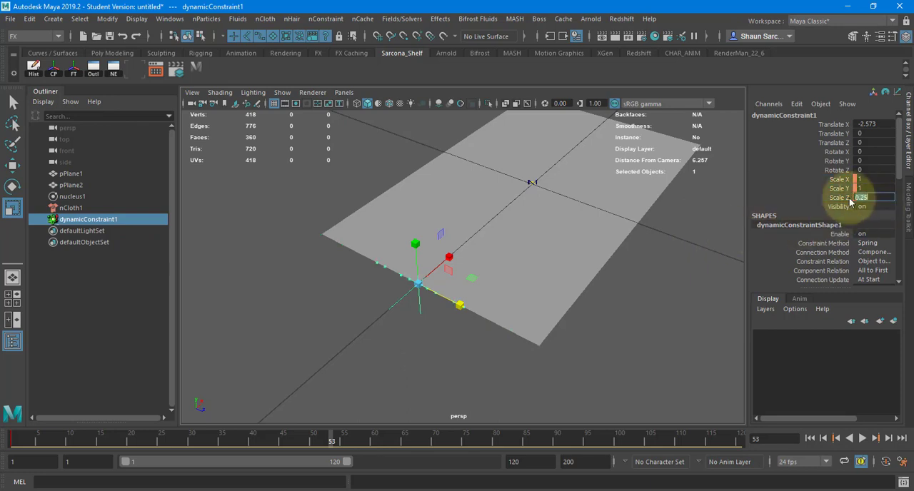
right_click(855, 193)
click(813, 24)
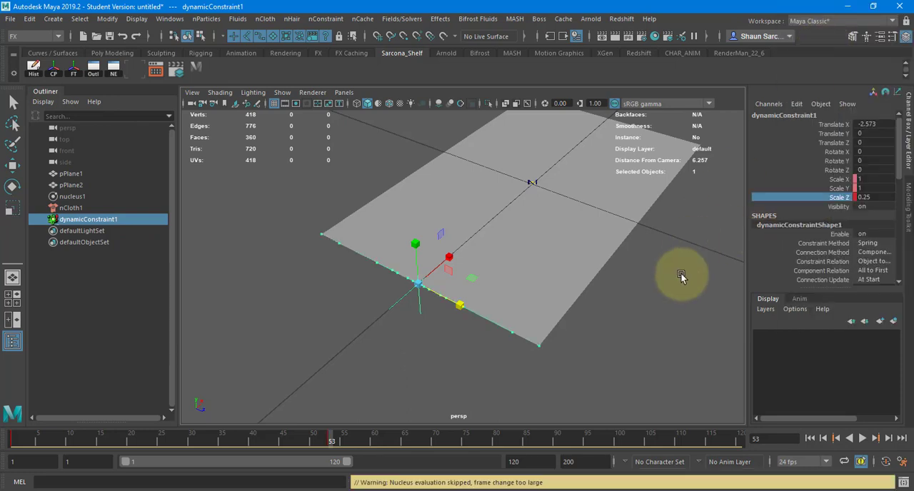
Return to the first frame and extend the playback range to frame 200.
alt+drag(659, 273, 585, 273)
click(810, 438)
alt+drag(653, 344, 532, 337)
drag(347, 463, 555, 463)
alt+right_drag(537, 321, 392, 303)
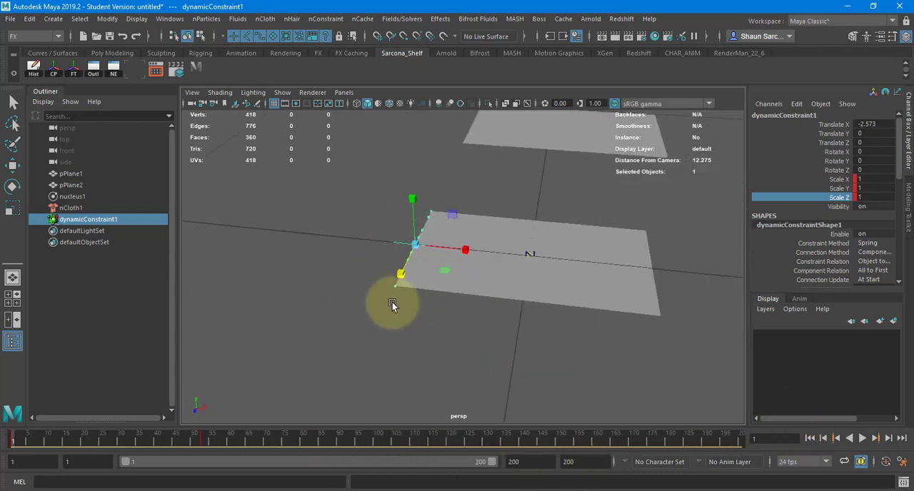
Play the gathering cloth simulation to frame 146 and inspect the folds from the front.
key(alt+v)
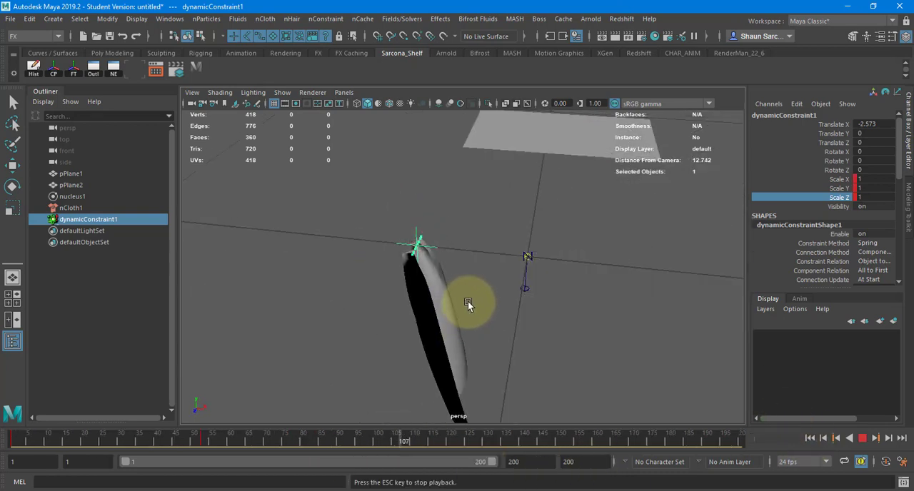
key(alt+v)
alt+drag(469, 302, 325, 286)
alt+right_drag(457, 287, 591, 289)
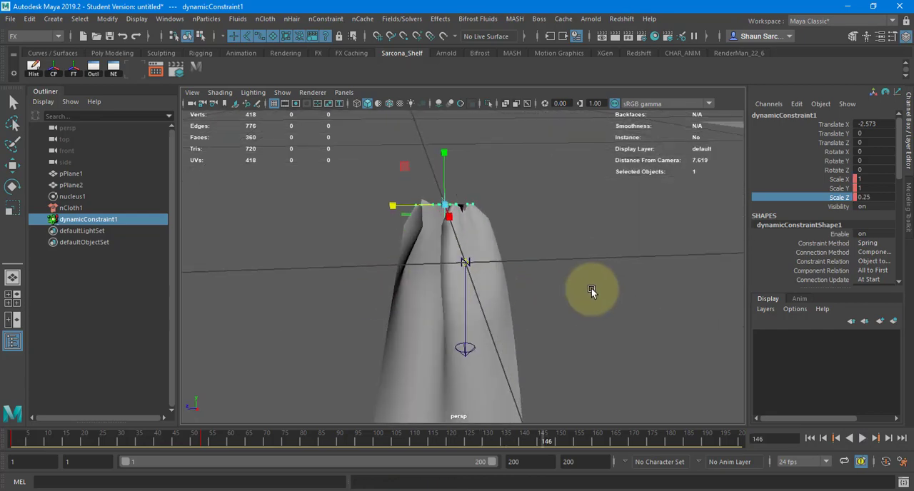
Select the gathered cloth mesh, rewind to frame 1 and apply the silk preset to nClothShape1.
click(478, 265)
alt+drag(528, 302, 528, 276)
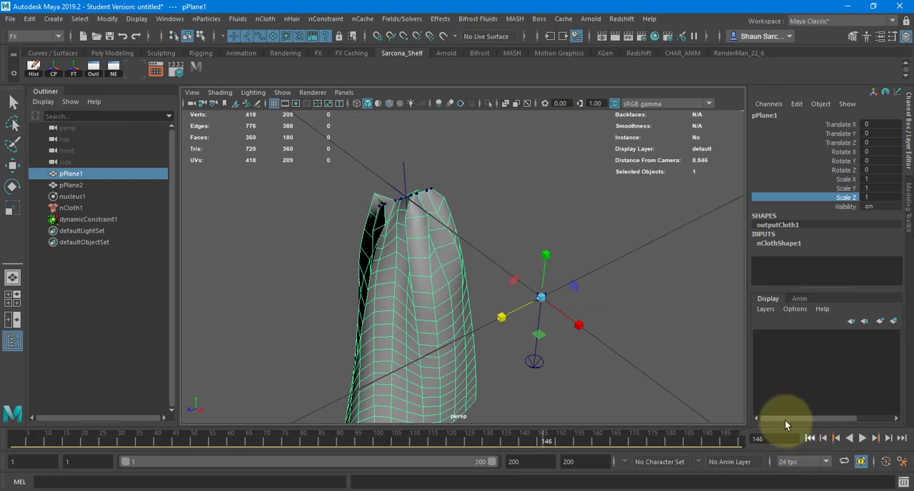
key(alt+shift+v)
key(ctrl+a)
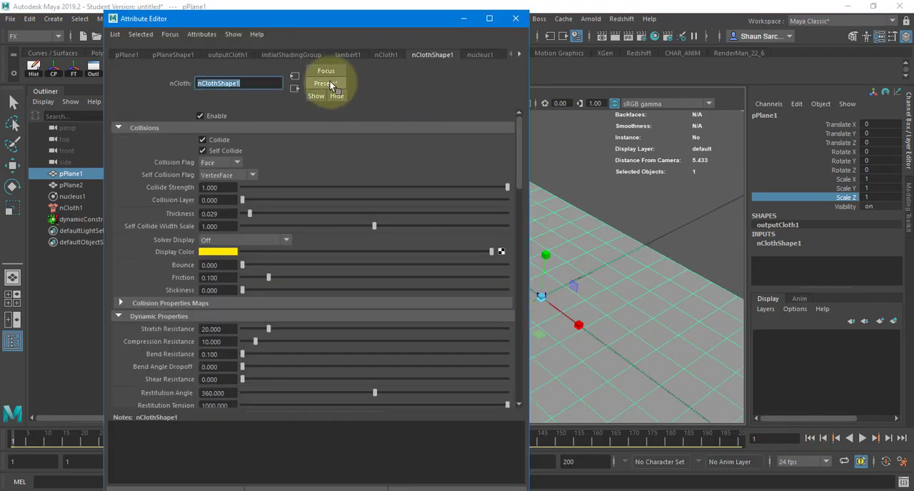
click(331, 85)
mouse_move(404, 264)
click(462, 265)
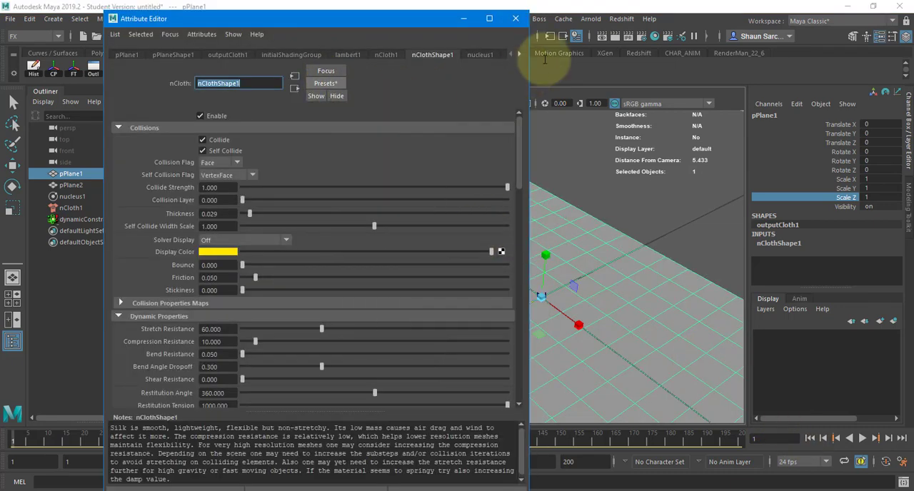
Play the cloth simulation with the silk preset and stop at frame 175.
click(516, 19)
alt+drag(607, 191, 585, 179)
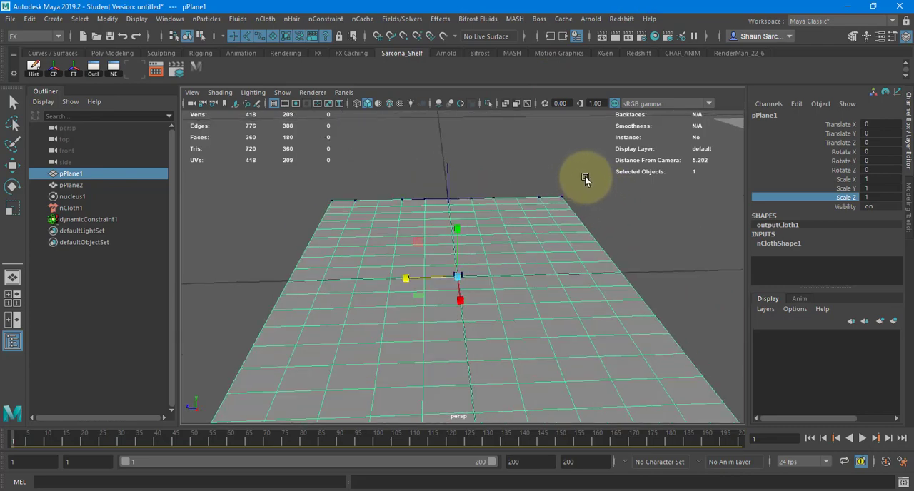
click(585, 176)
key(alt+v)
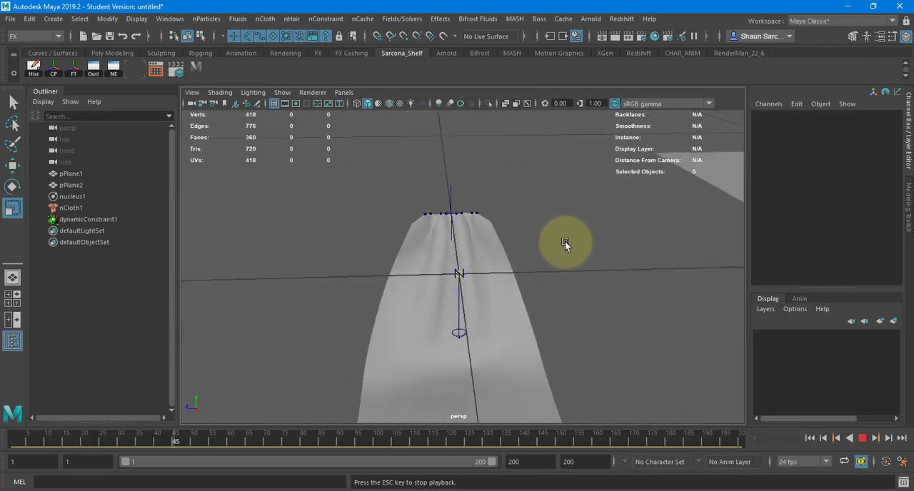
alt+drag(526, 303, 467, 336)
key(alt+v)
Duplicate the draped cloth at frame 175, move the copy to about 4.378 in Z and turn on its smooth mesh preview.
click(465, 339)
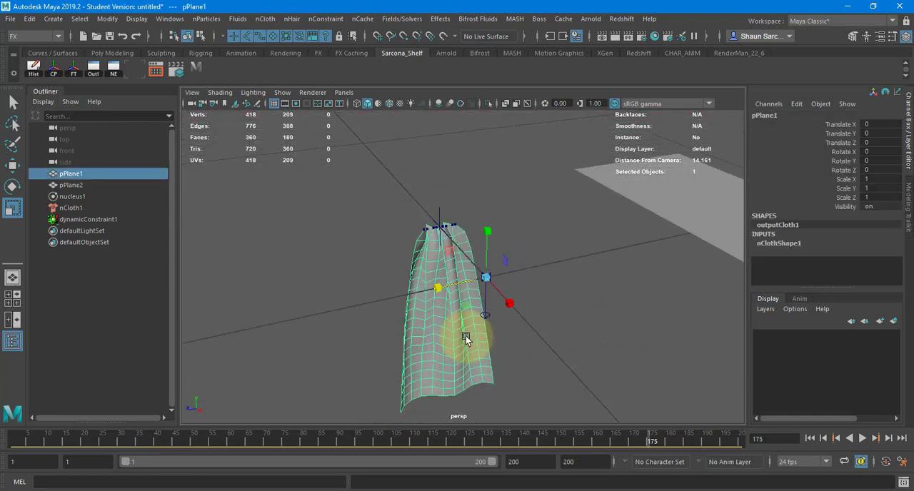
key(ctrl+d)
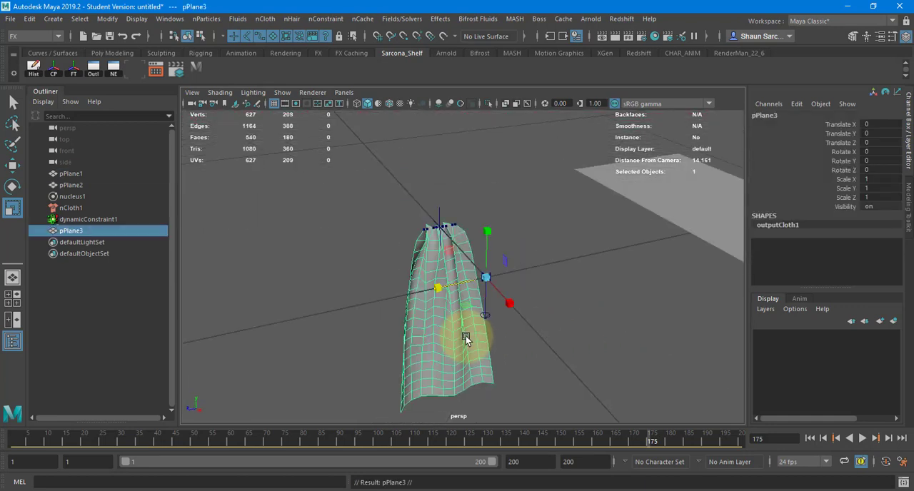
key(w)
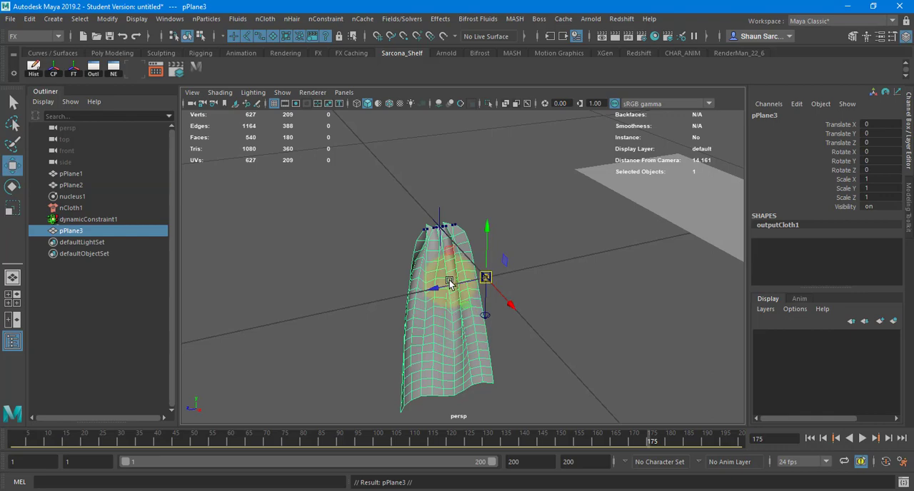
drag(439, 287, 198, 303)
key(3)
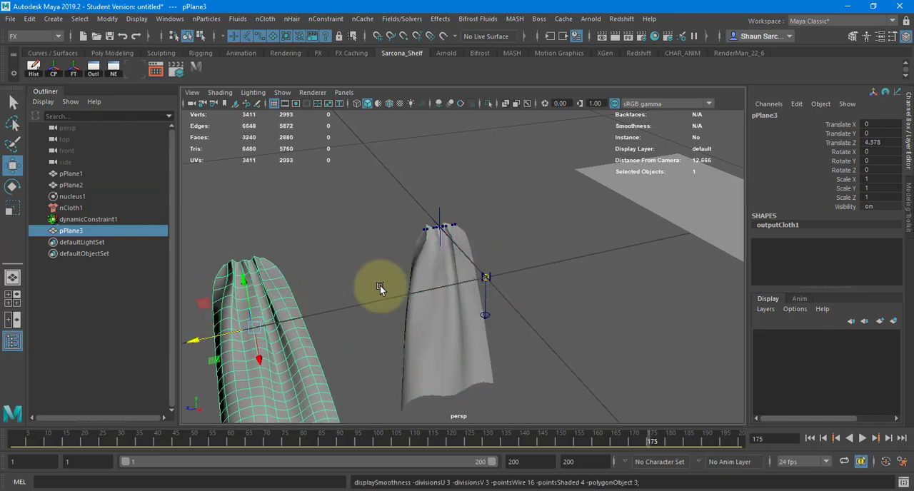
Return pPlane1 to frame 1, select the vertices along its unconstrained short edge and create a Transform Constraint from them.
alt+drag(380, 286, 461, 280)
click(503, 192)
alt+drag(503, 192, 440, 255)
click(440, 255)
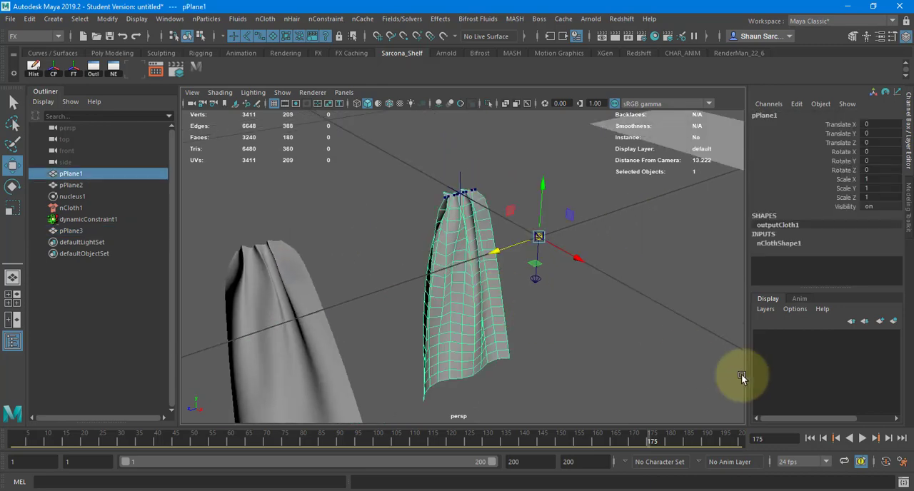
click(811, 439)
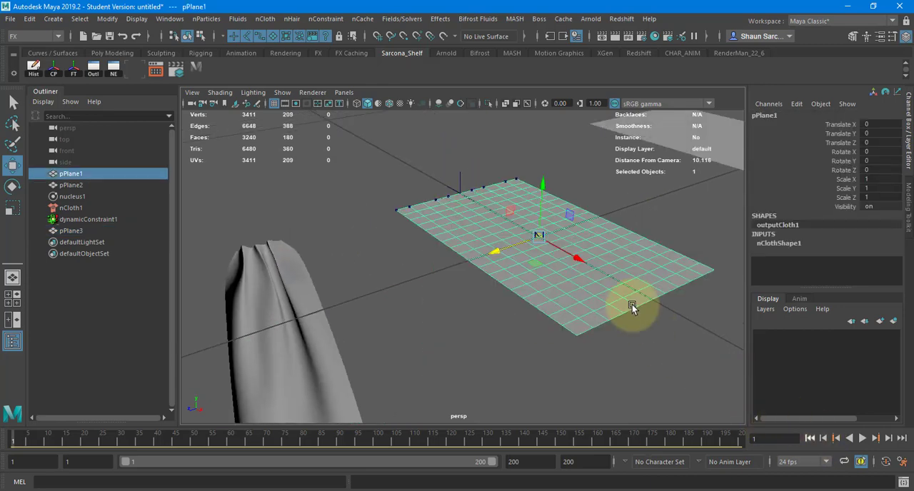
right_click(627, 267)
click(570, 150)
alt+drag(577, 290, 687, 359)
click(338, 21)
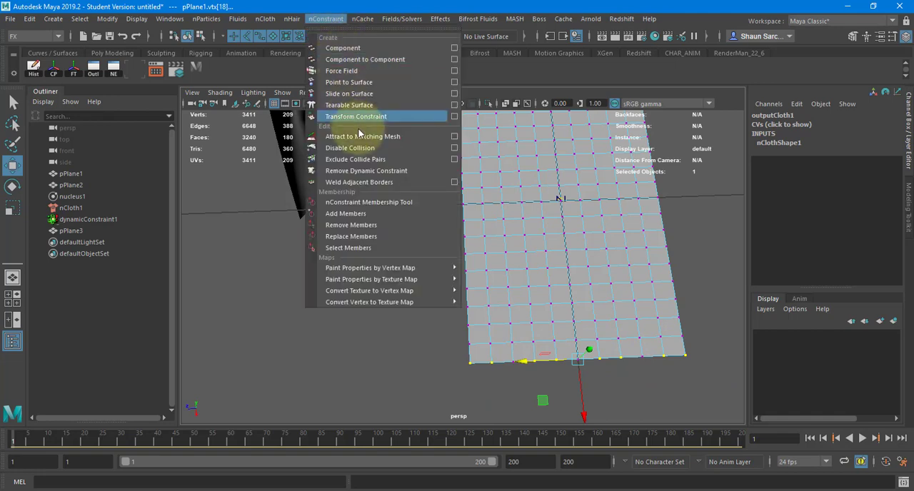
click(377, 114)
alt+drag(365, 284, 200, 245)
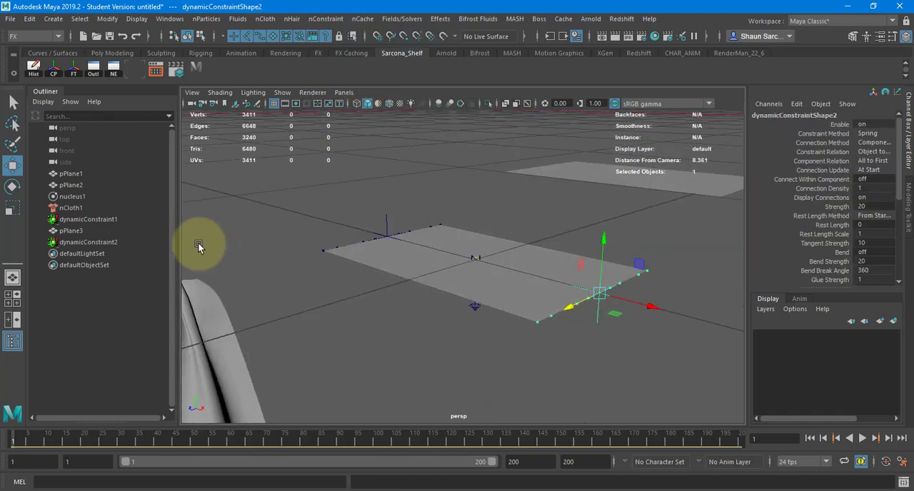
Key the X, Y and Z scale of dynamicConstraint1 at frame 1.
click(87, 219)
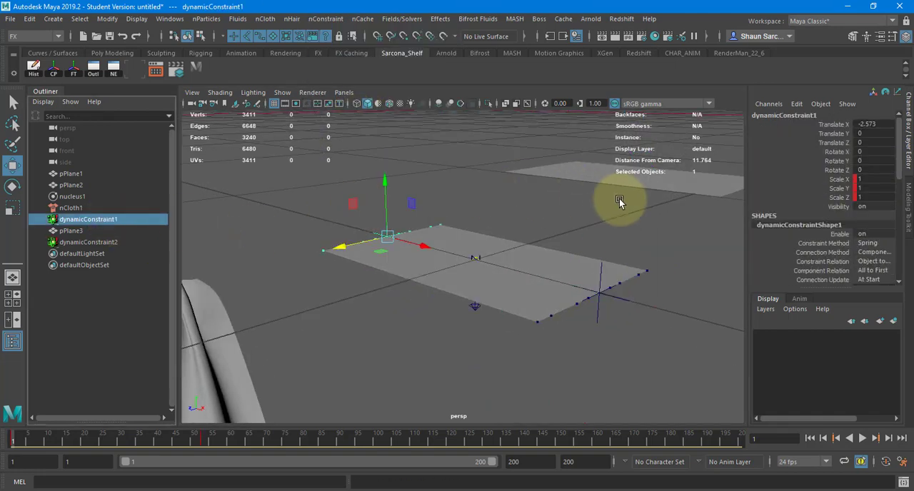
drag(826, 181, 829, 197)
right_click(829, 196)
click(827, 23)
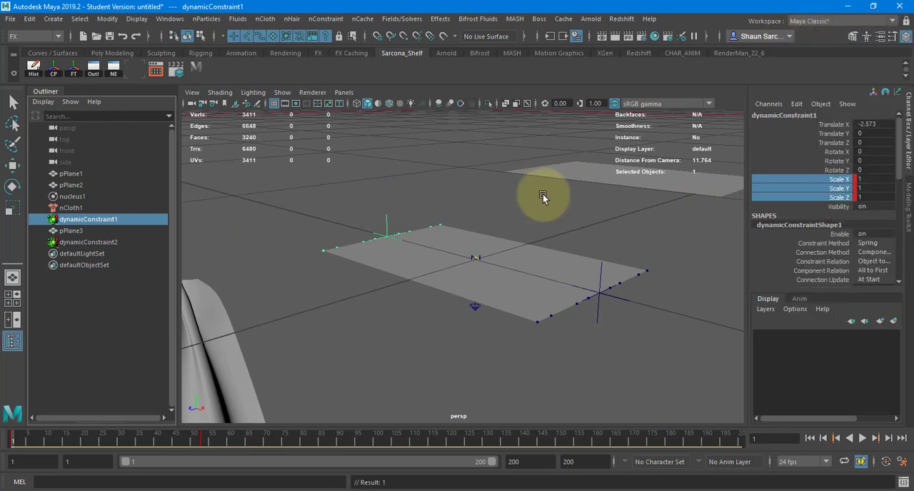
Play the simulation to frame 92 to examine the cloth held at both short edges.
key(f)
key(w)
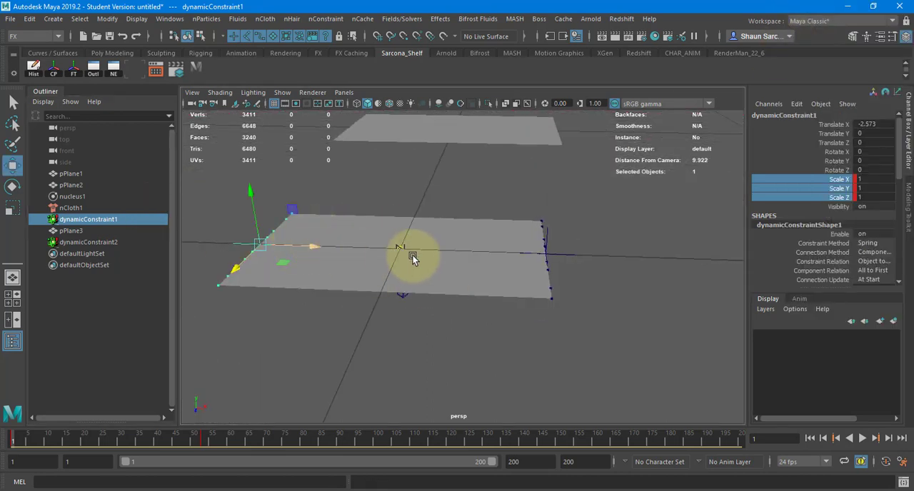
alt+drag(526, 261, 565, 267)
key(alt+v)
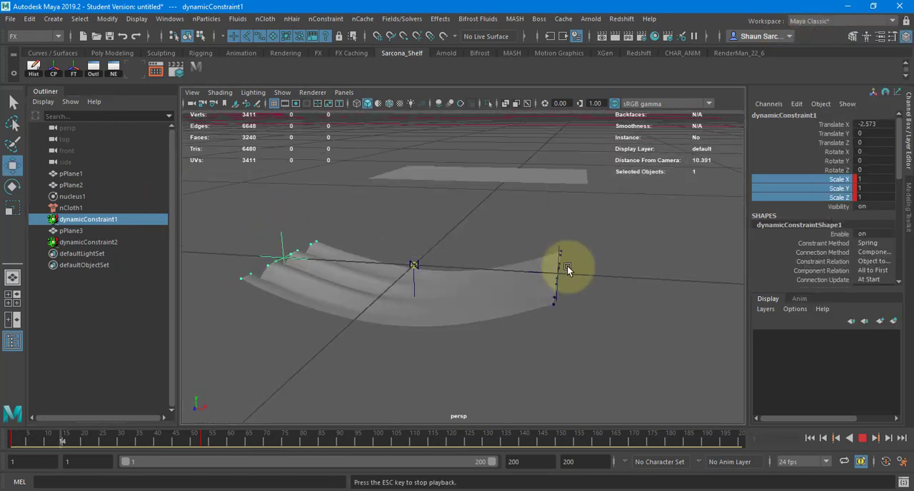
key(Escape)
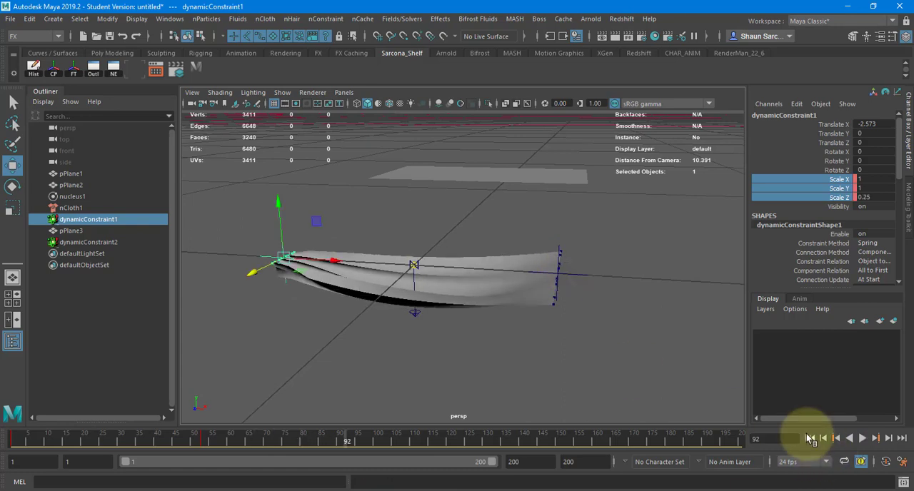
Return to frame 1, delete the scale keys of dynamicConstraint1 and play the simulation to frame 118.
click(808, 436)
right_click(807, 183)
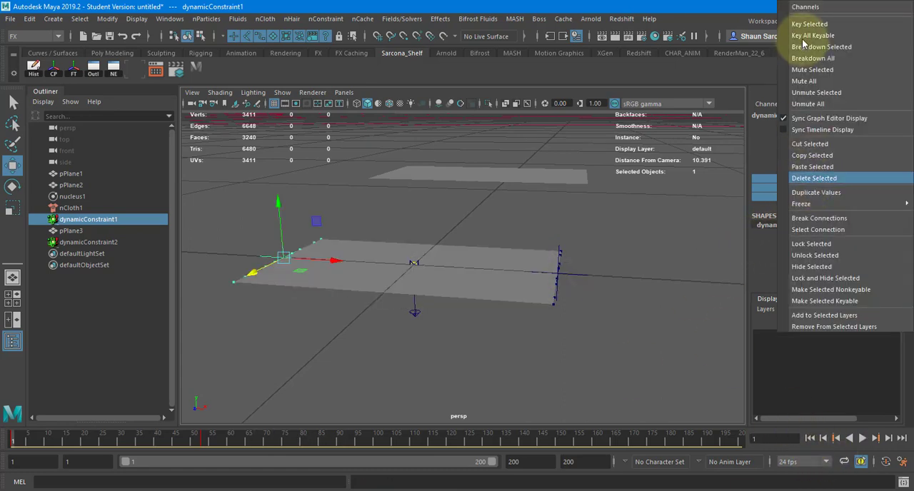
click(814, 178)
key(alt+v)
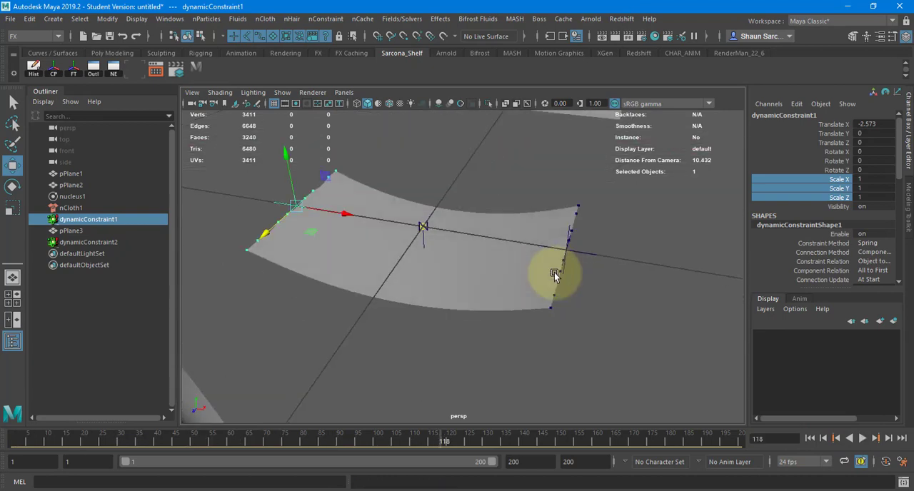
Return to frame 1, select dynamicConstraint1 and dynamicConstraint2 and key their X, Y and Z scale.
click(809, 438)
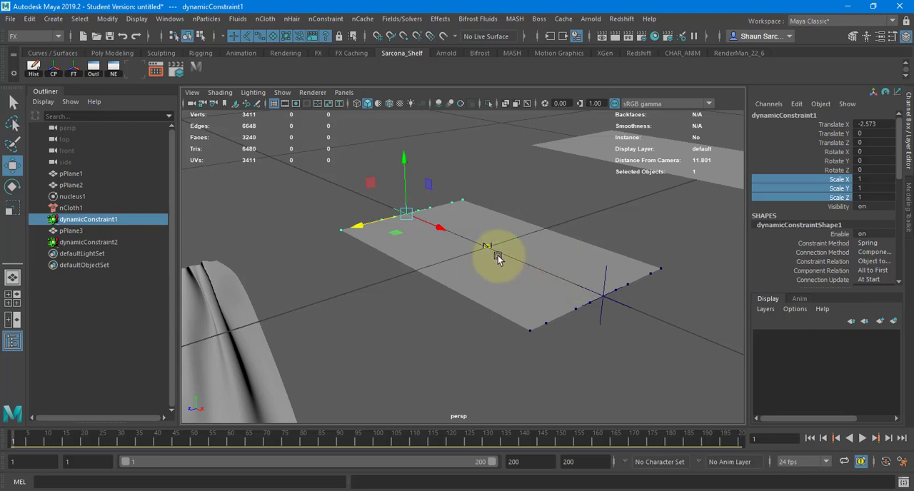
alt+drag(498, 259, 496, 304)
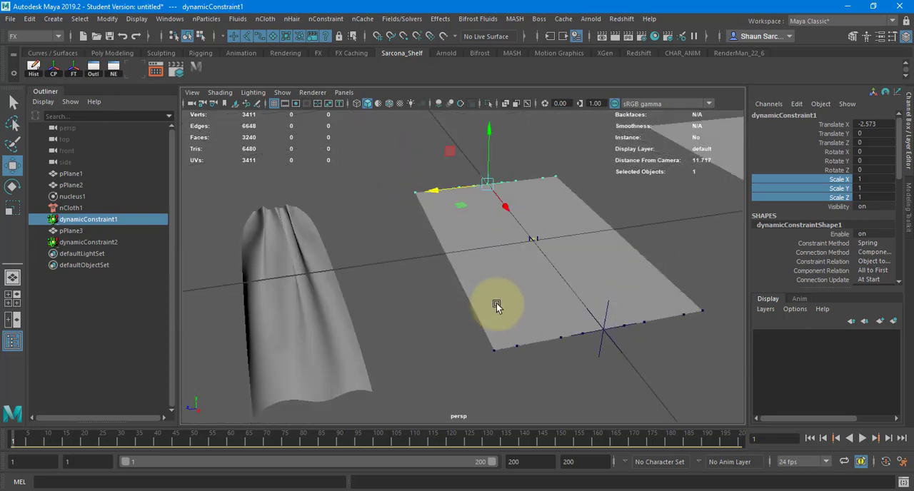
shift+click(606, 305)
key(ctrl+z)
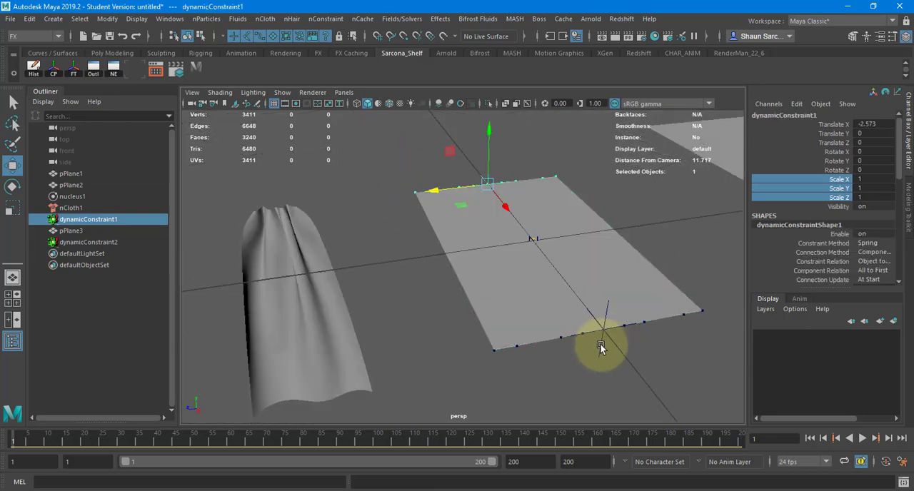
ctrl+click(110, 243)
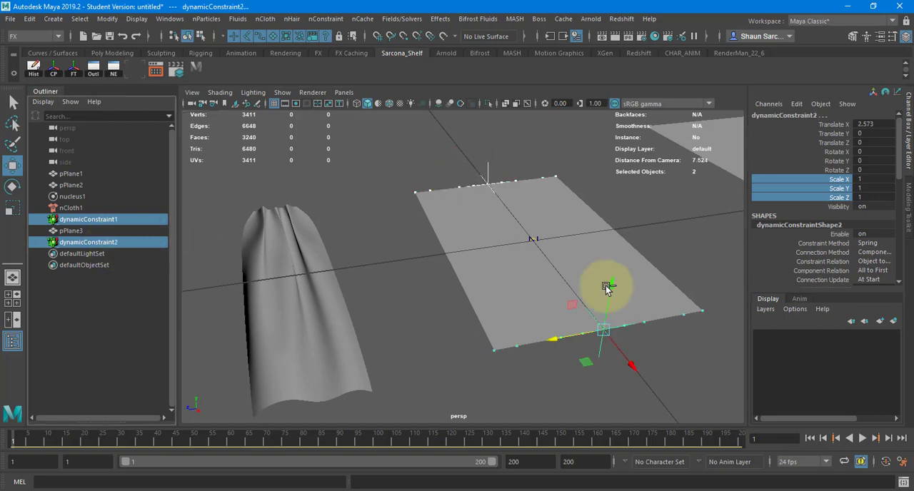
right_click(814, 182)
click(809, 202)
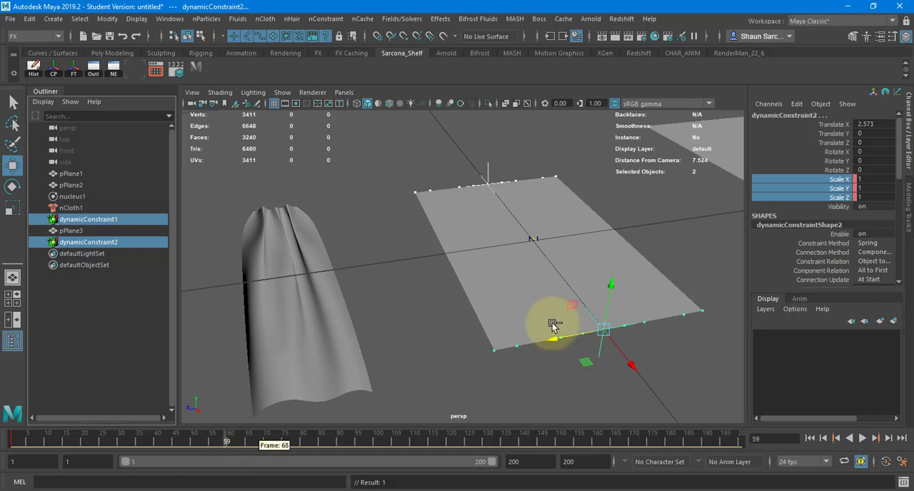
At frame 59, set Scale Z to 0.5 for both constraints and key their X, Y and Z scale.
key(r)
drag(568, 342, 558, 339)
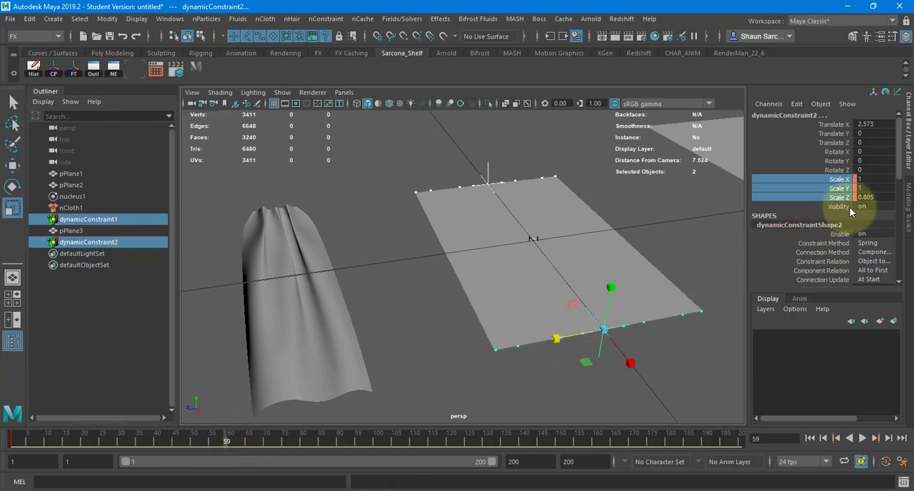
double_click(868, 198)
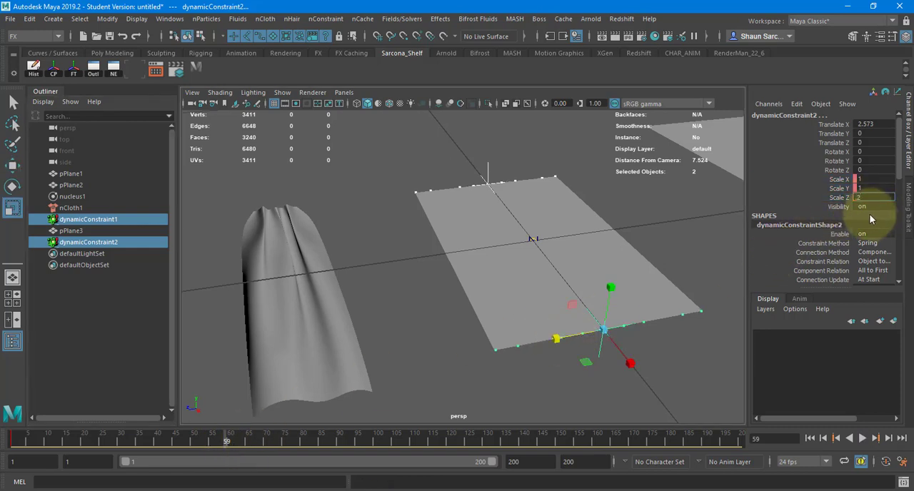
text(.5)
key(Return)
drag(835, 172, 835, 188)
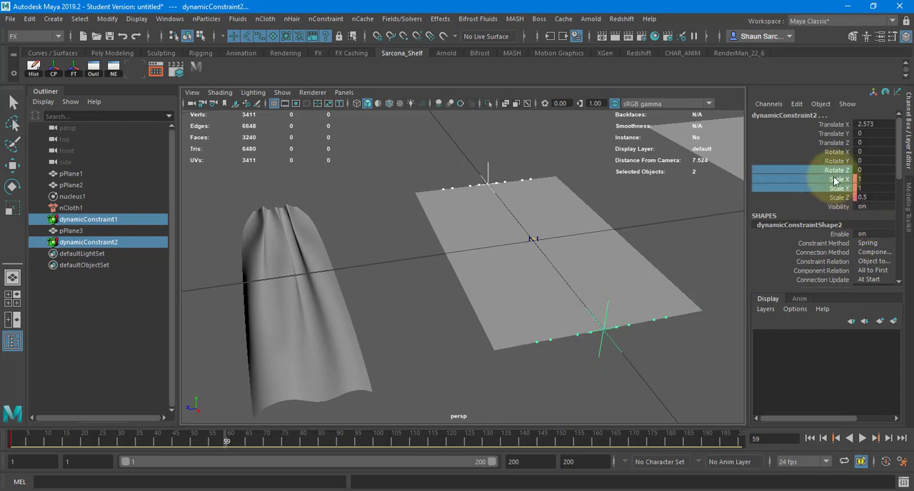
right_click(832, 202)
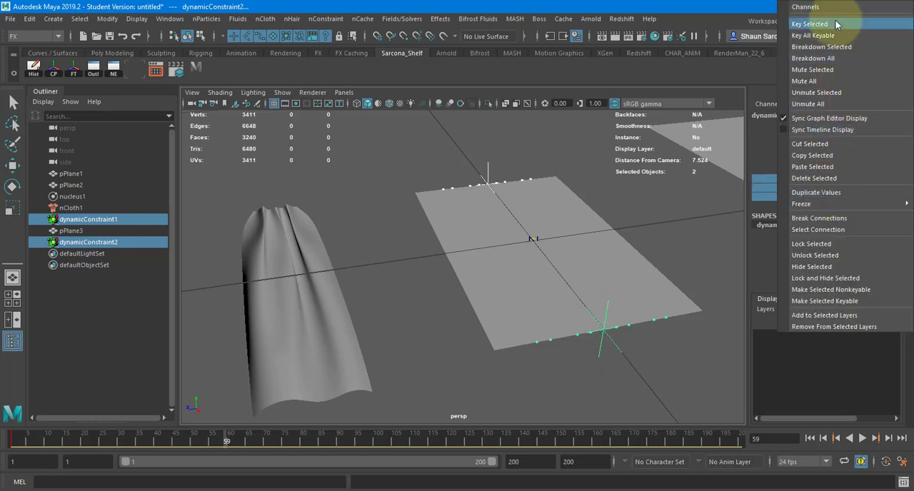
click(837, 25)
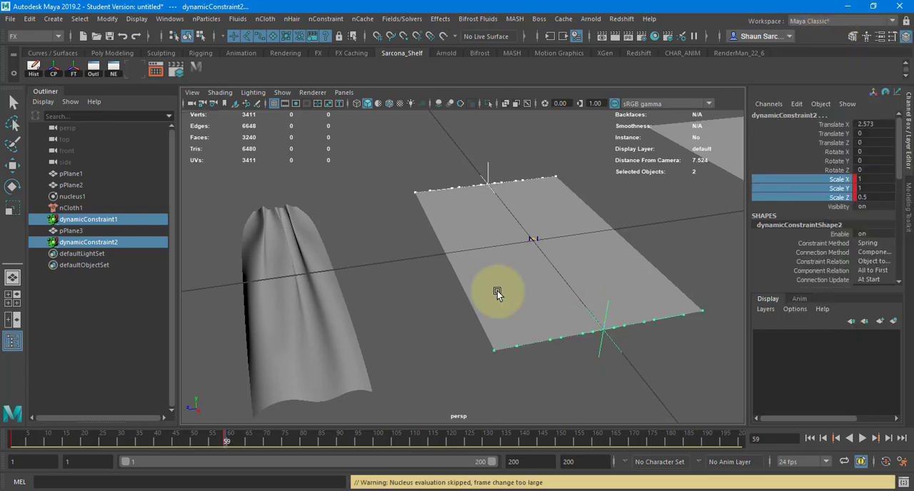
Return to frame 1 and key Translate X for both constraints.
click(810, 438)
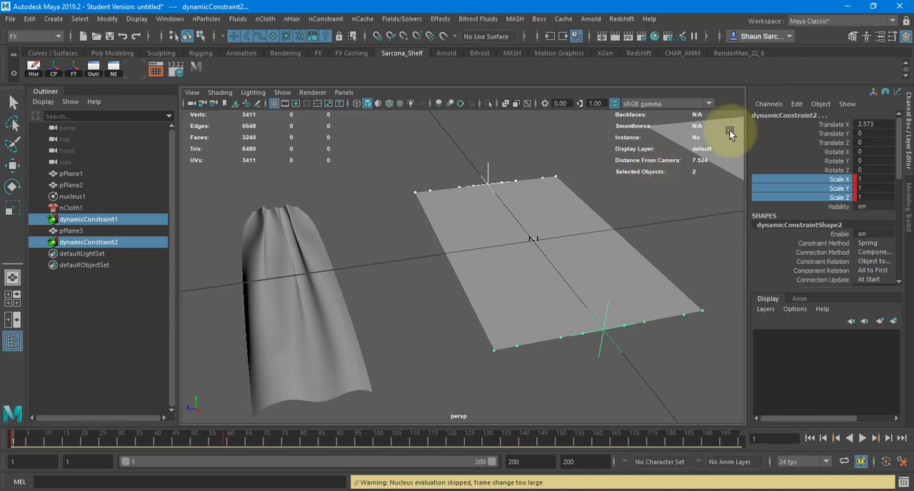
click(833, 125)
right_click(834, 130)
click(834, 151)
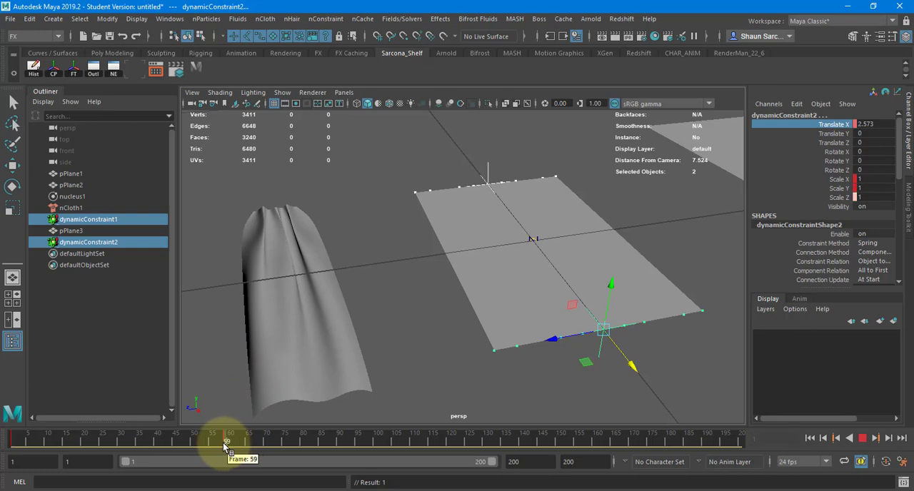
At frame 59, move dynamicConstraint1 inward along X to about -1.571.
alt+drag(433, 384, 657, 392)
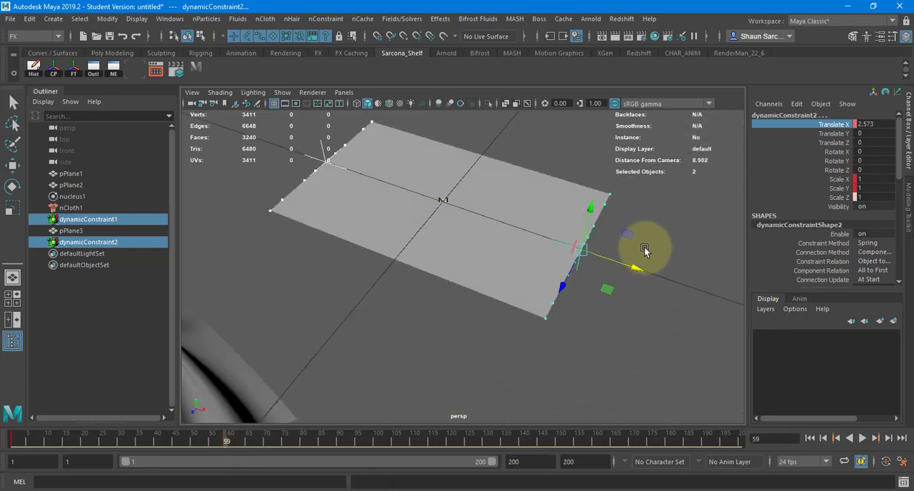
click(593, 263)
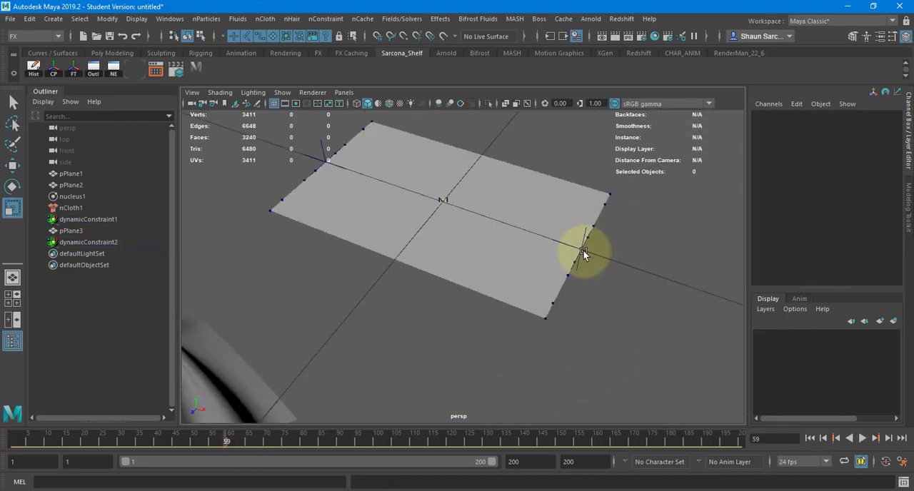
click(112, 220)
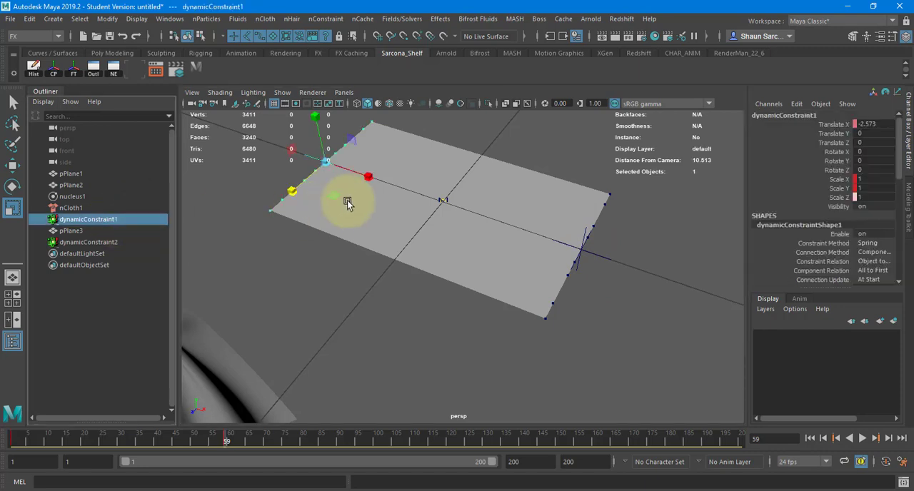
key(e)
key(w)
drag(360, 175, 435, 194)
At frame 59, move dynamicConstraint2 inward along X to about 1.954 and key Translate X for both constraints.
click(134, 242)
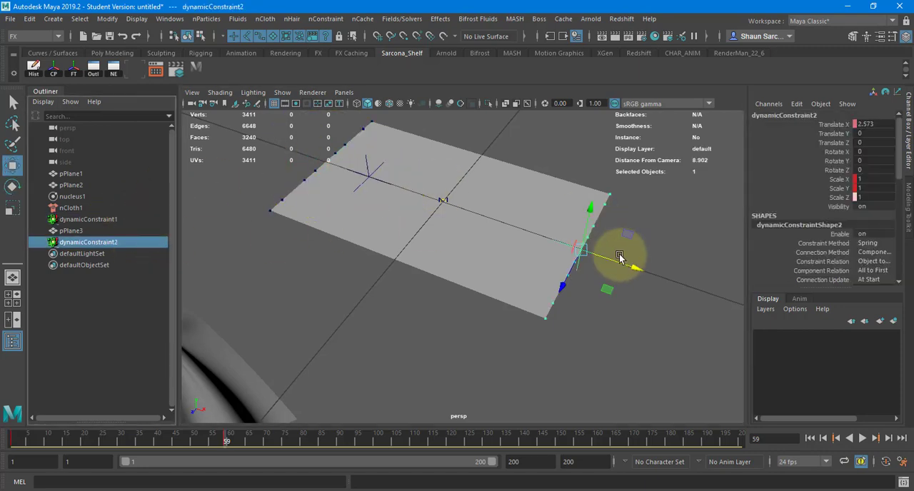
drag(608, 267, 585, 257)
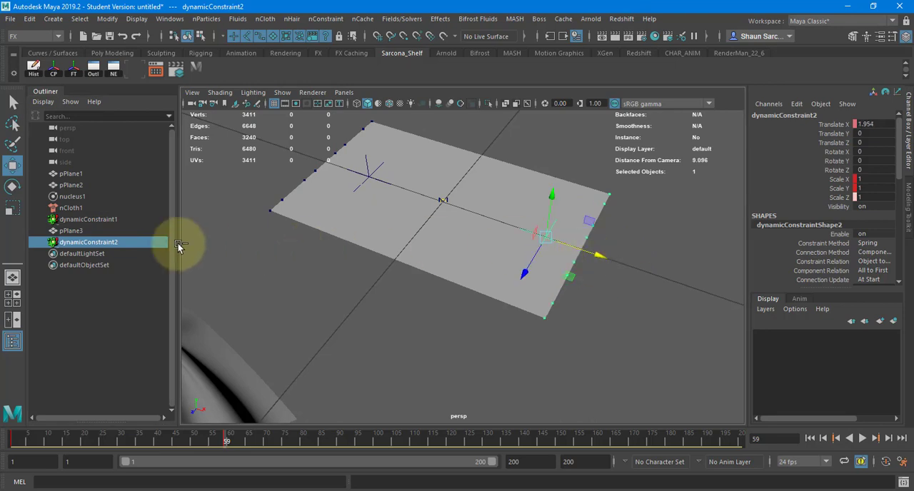
ctrl+click(153, 223)
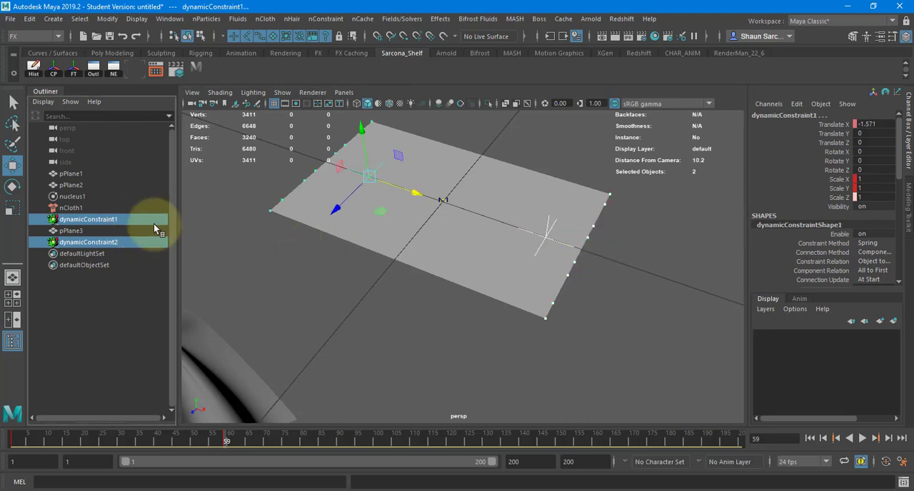
right_click(826, 125)
click(823, 147)
Return to frame 1 and play the cloth simulation to about frame 89.
alt+drag(703, 208, 709, 198)
click(808, 437)
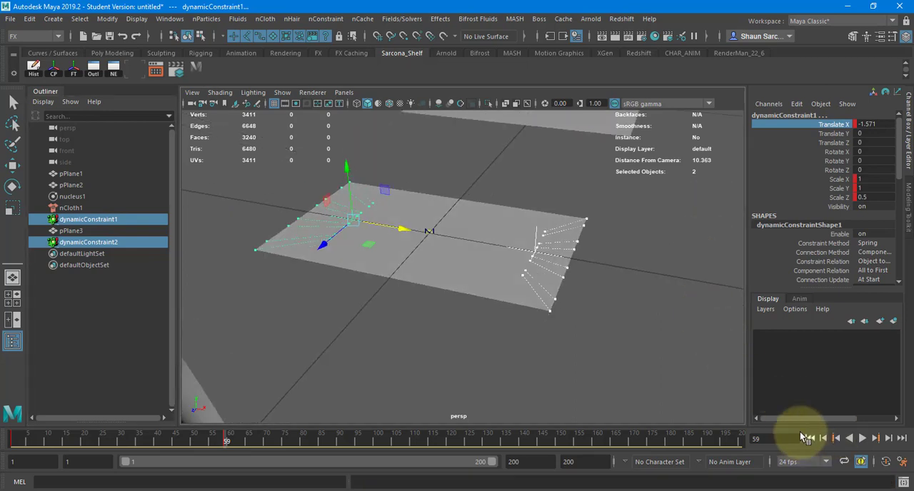
click(690, 325)
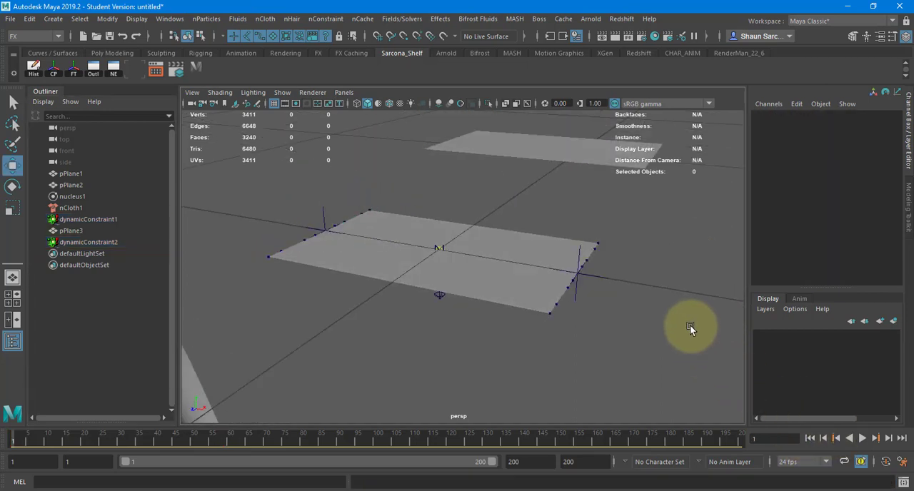
key(alt+v)
key(Escape)
alt+drag(689, 325, 575, 346)
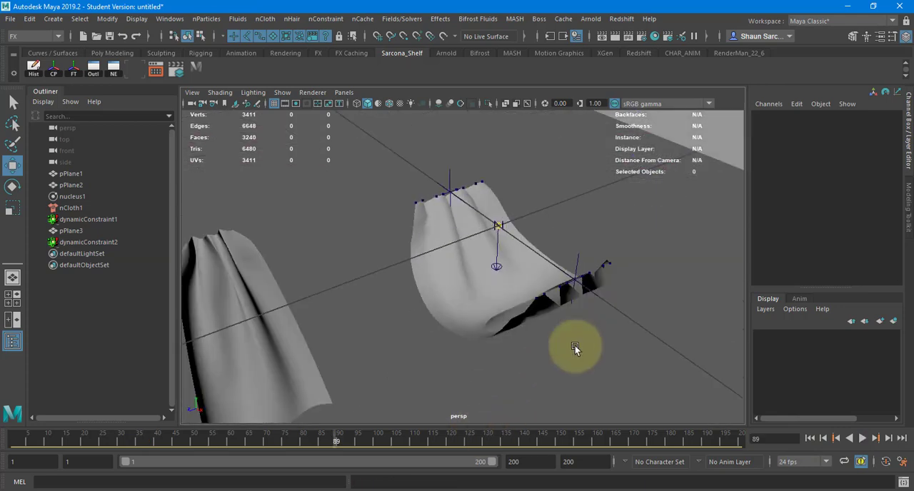
Duplicate the draped cloth and move the copy along Z to about 5.321.
click(546, 292)
click(489, 294)
key(ctrl+d)
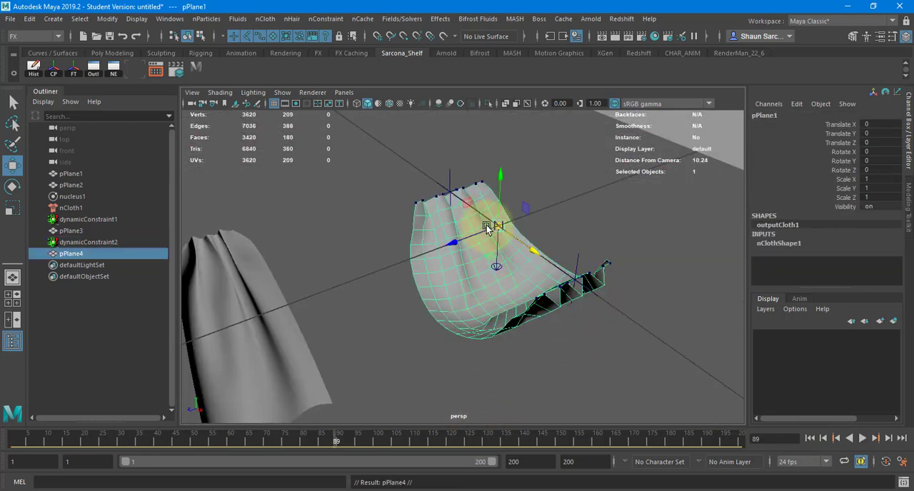
drag(452, 243, 262, 265)
alt+drag(507, 289, 268, 238)
alt+drag(408, 229, 740, 372)
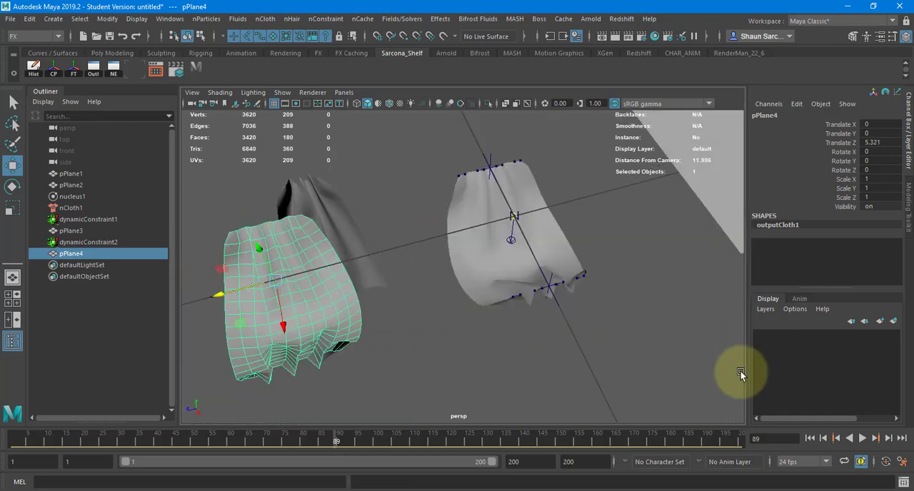
Return to frame 1, delete both dynamic constraints and briefly play the simulation without them.
click(809, 438)
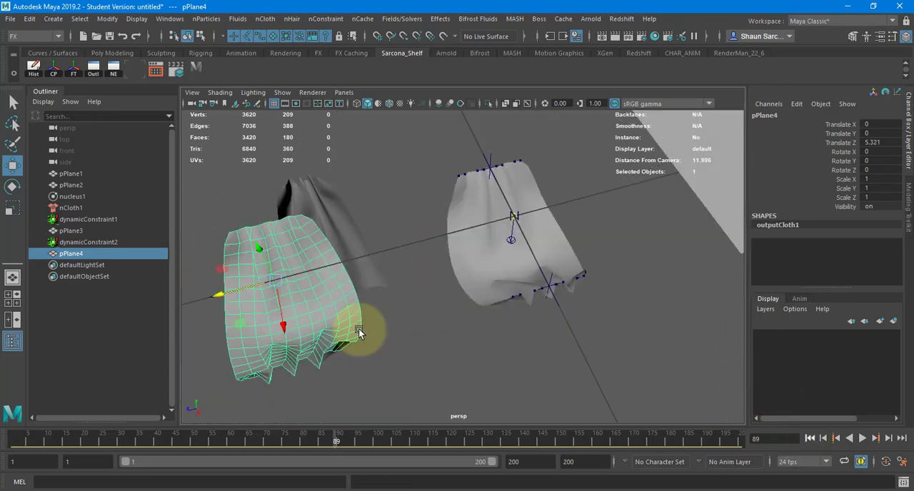
click(120, 221)
ctrl+click(120, 243)
key(Delete)
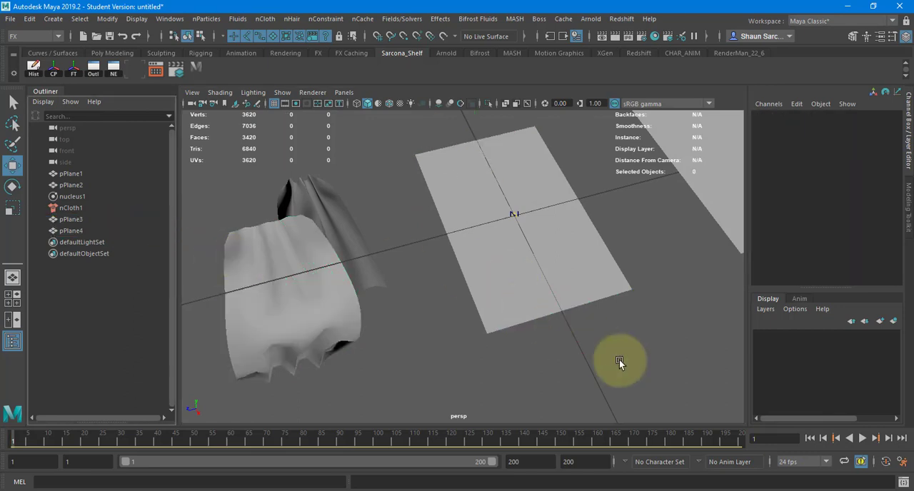
alt+drag(641, 323, 613, 340)
key(alt+v)
key(alt+v)
click(809, 439)
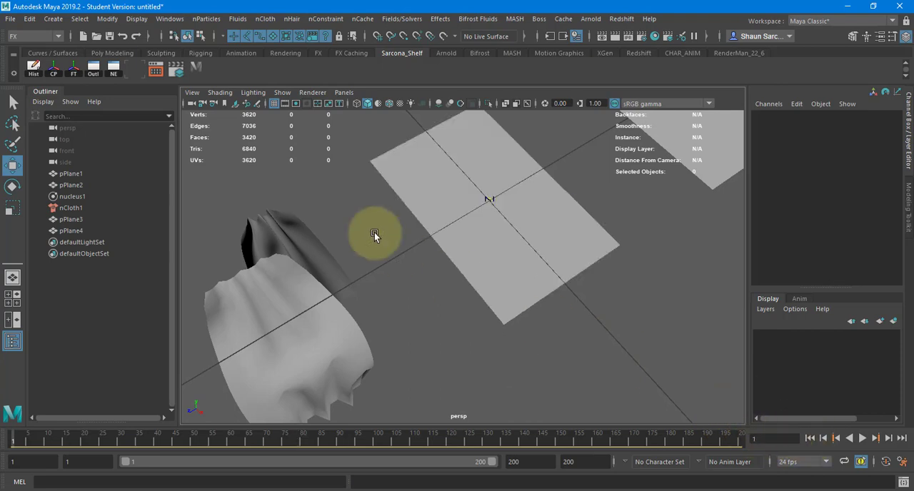
Enable Use Plane in nucleus1's ground plane attributes.
click(73, 196)
key(ctrl+a)
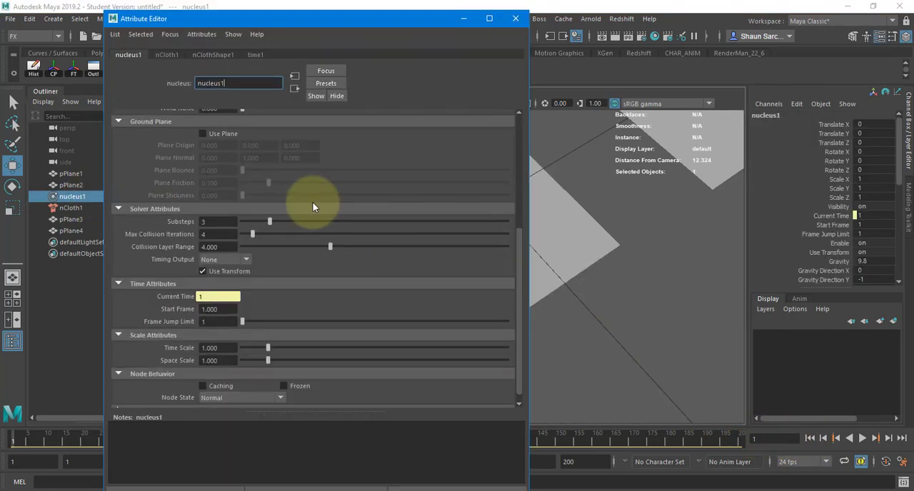
click(203, 133)
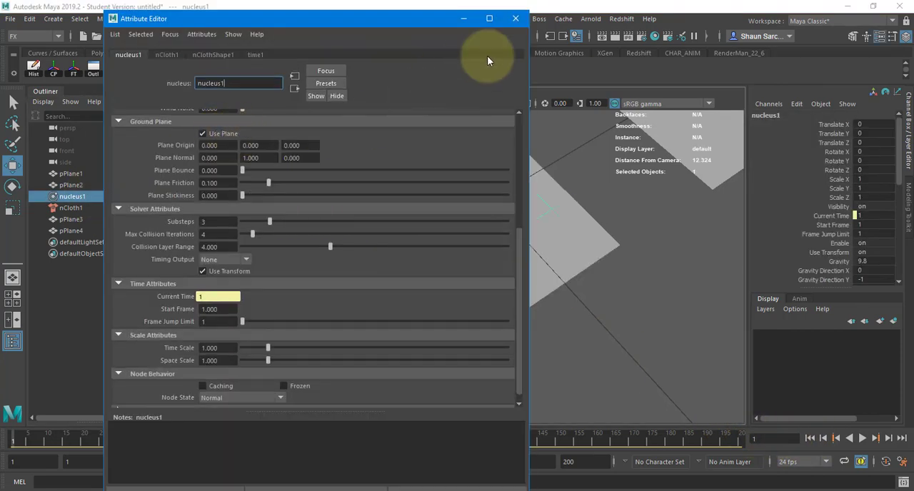
click(514, 23)
alt+drag(573, 247, 467, 212)
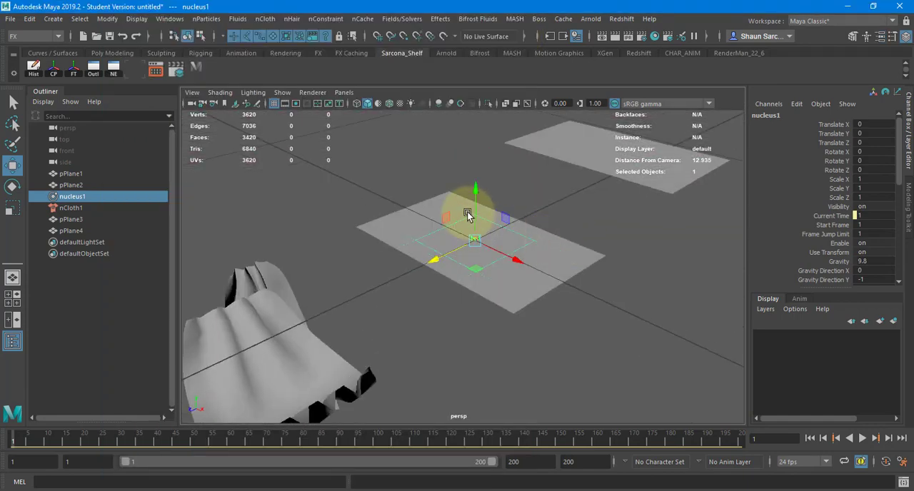
Raise pPlane1 to about 2.142 in Translate Y, test its fall onto the ground and return to frame 1.
click(524, 304)
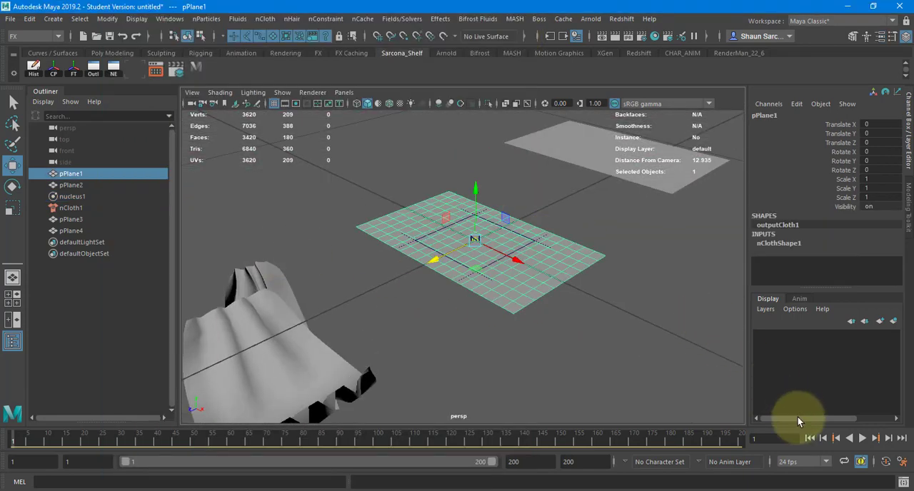
drag(481, 187, 530, 224)
key(alt+v)
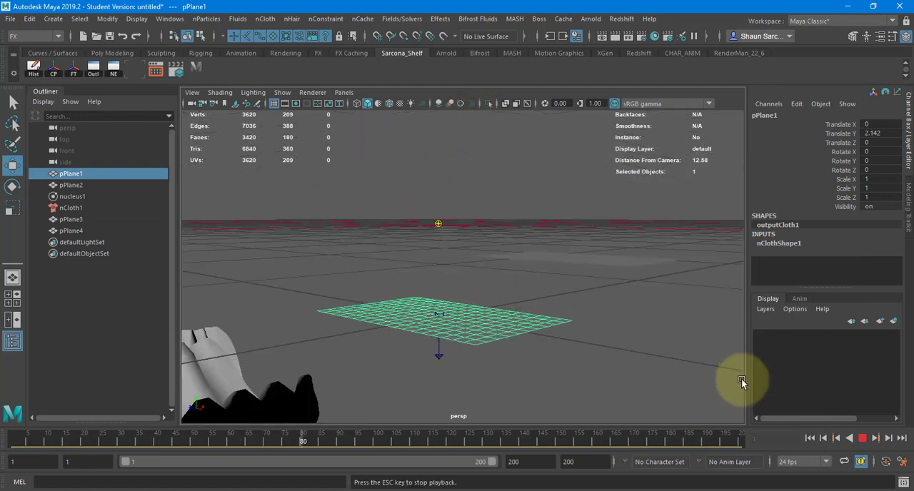
key(Escape)
key(alt+shift+v)
Rotate pPlane1 to about 40.068 in Y and -85.927 in Z, and raise it to about 4.113 in Translate Y.
key(e)
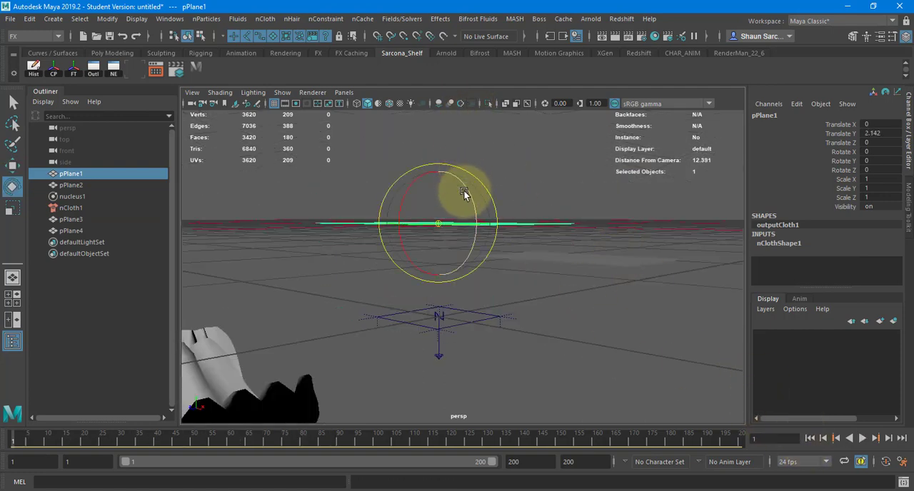
drag(464, 195, 415, 187)
key(w)
key(e)
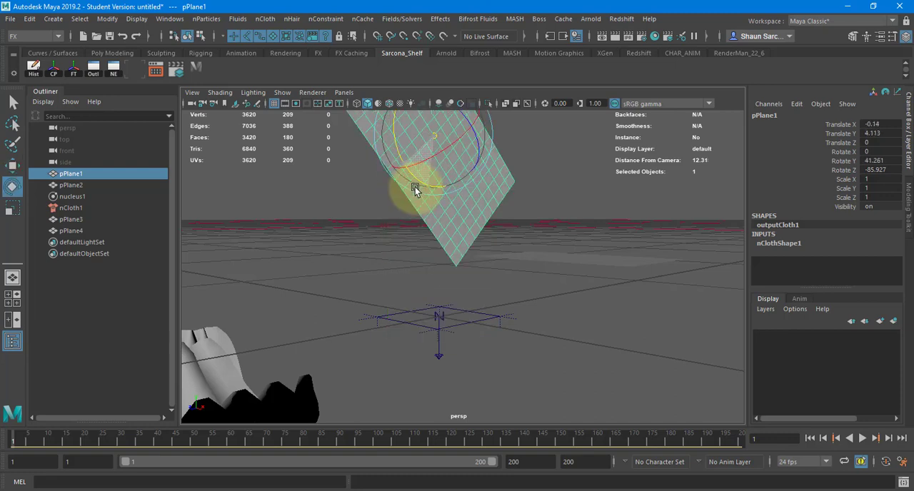
key(w)
alt+drag(535, 213, 490, 225)
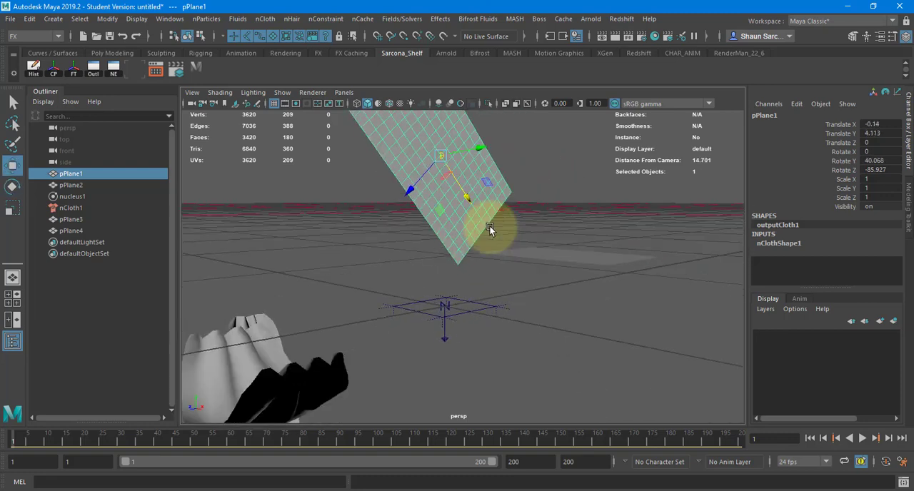
Simulate the fall to frame 66, duplicate the crumpled cloth and return to frame 1.
key(alt+v)
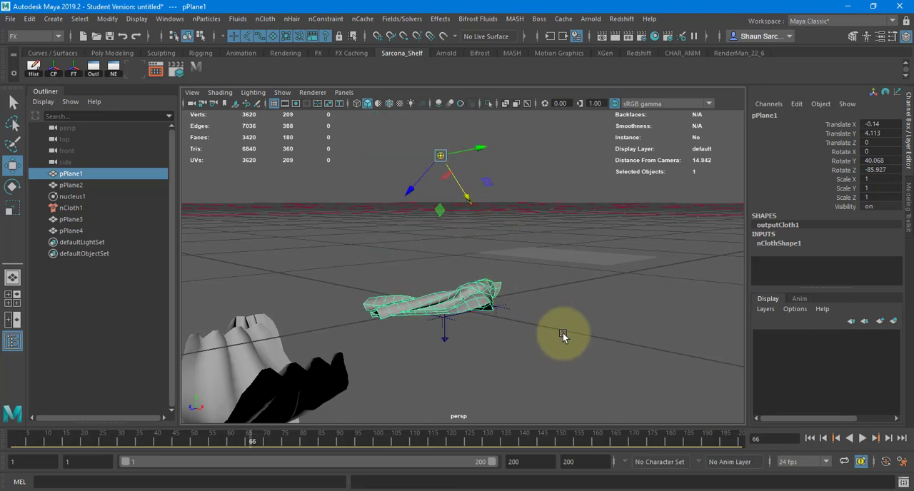
key(ctrl+d)
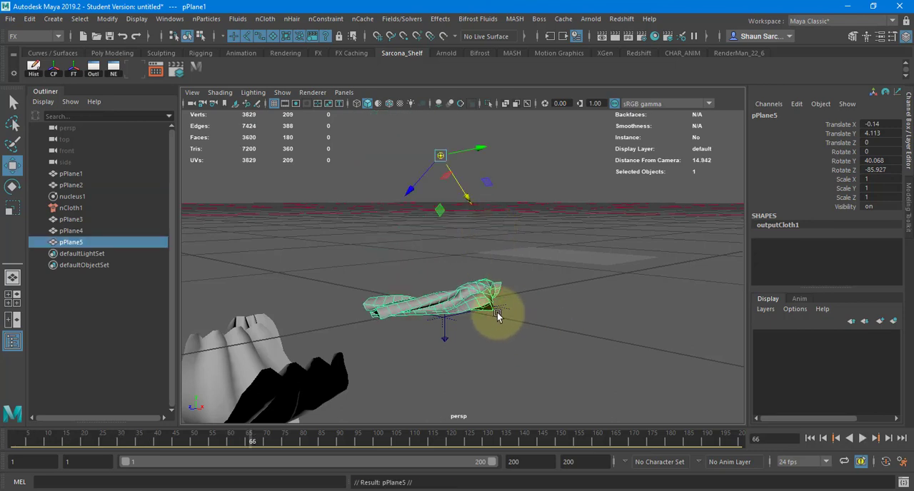
click(809, 439)
Extrude all faces of the gathered curtain pPlane3 and try a thickness of 0.1.
alt+drag(628, 360, 526, 302)
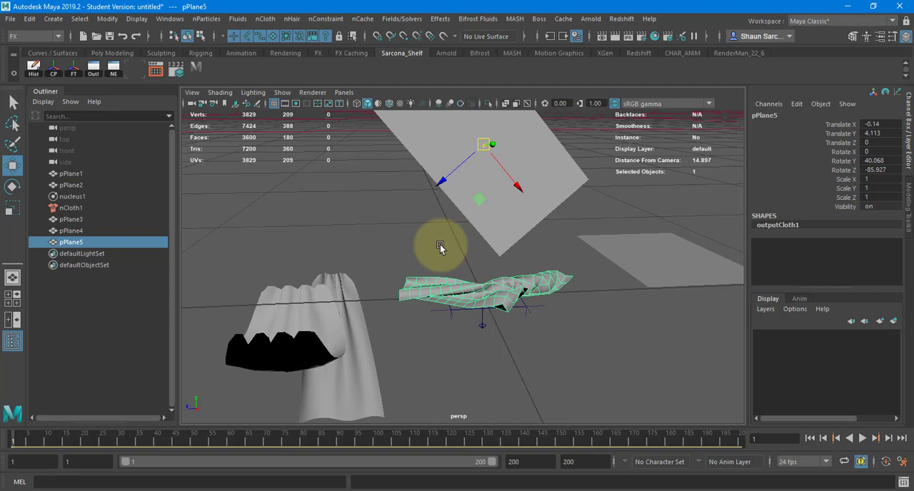
alt+drag(483, 286, 342, 231)
click(300, 199)
alt+drag(300, 200, 537, 202)
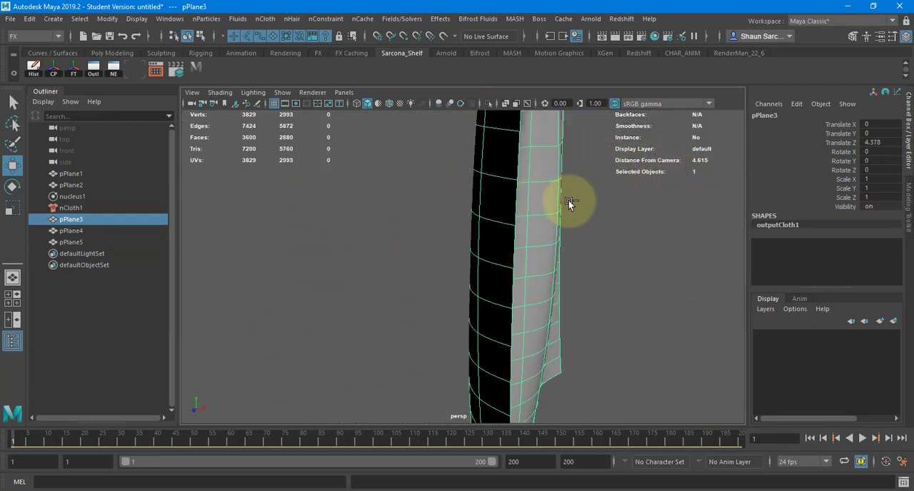
key(ctrl+e)
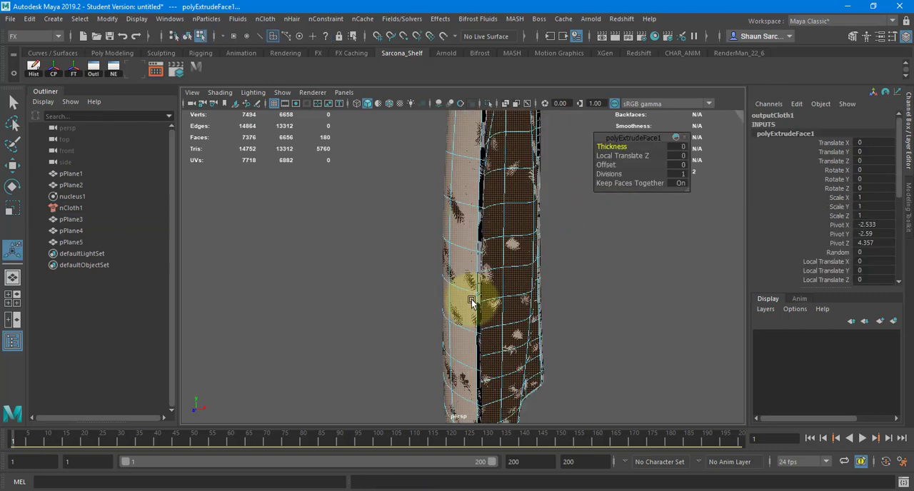
alt+drag(471, 301, 477, 301)
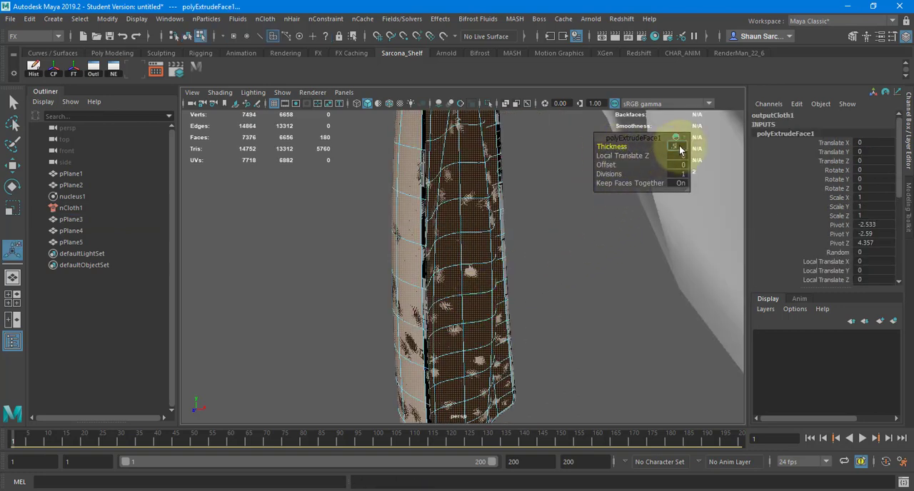
key(Return)
text(.1)
key(Return)
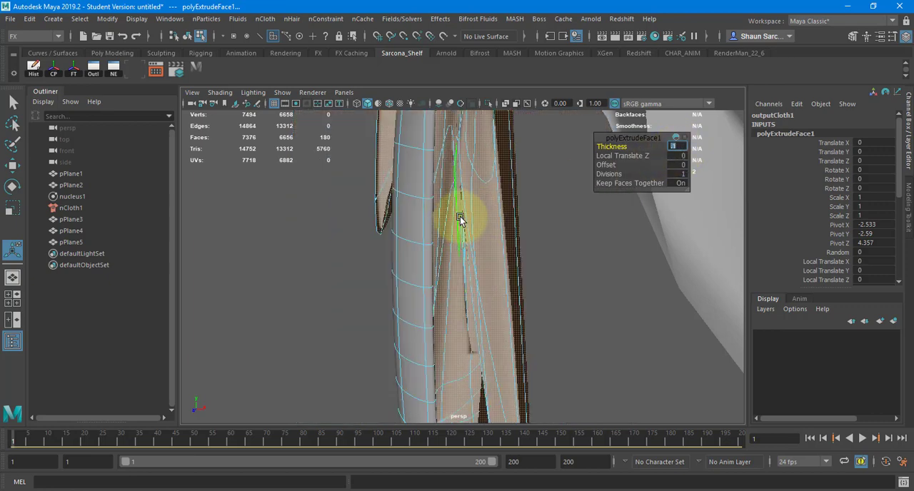
Turn off the curtain's smooth mesh preview and undo the extrusion's thickness changes.
key(1)
alt+drag(439, 252, 303, 235)
alt+right_drag(302, 234, 722, 179)
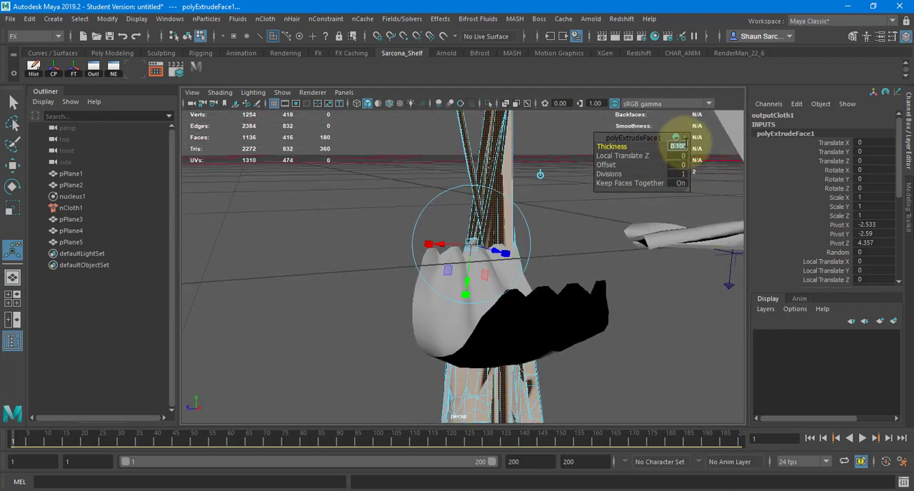
alt+drag(551, 240, 613, 269)
key(ctrl+z)
key(ctrl+z)
key(ctrl+z)
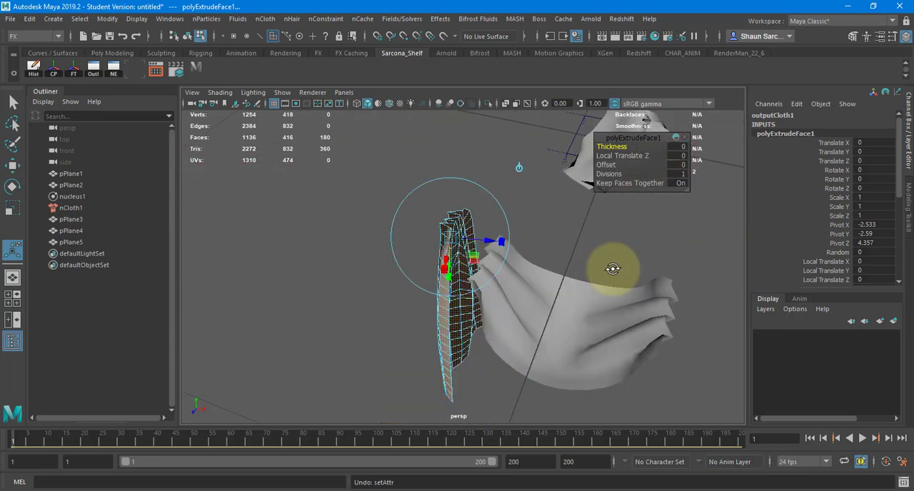
Offset pPlane3's extruded faces along local Z by about 0.027, then leave the extrusion and deselect the curtain.
mouse_move(482, 311)
alt+mouse_down()
mouse_move(776, 275)
mouse_move(510, 350)
mouse_move(469, 317)
mouse_move(475, 306)
alt+mouse_up()
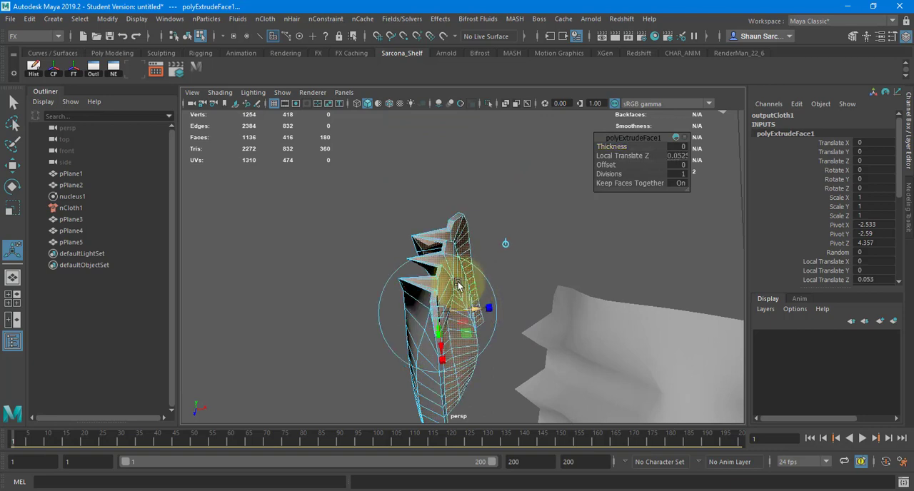
alt+right_drag(435, 316, 742, 323)
alt+middle_drag(515, 275, 541, 207)
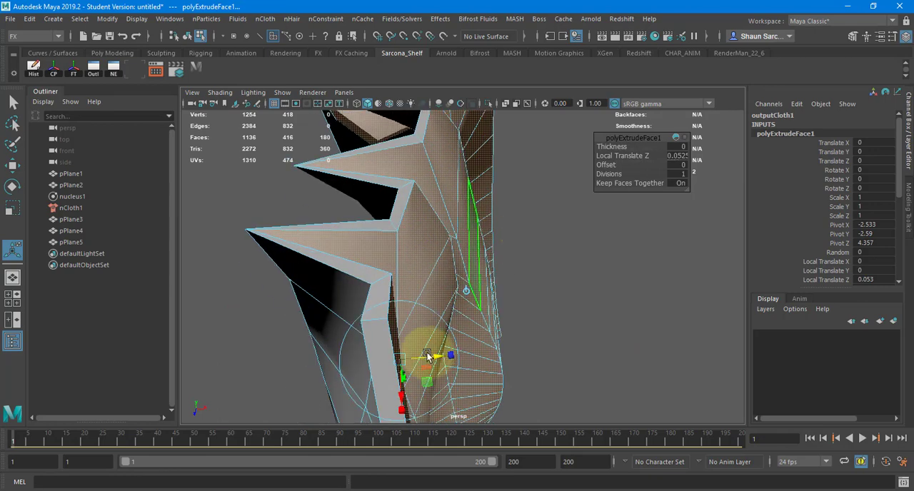
drag(438, 359, 427, 358)
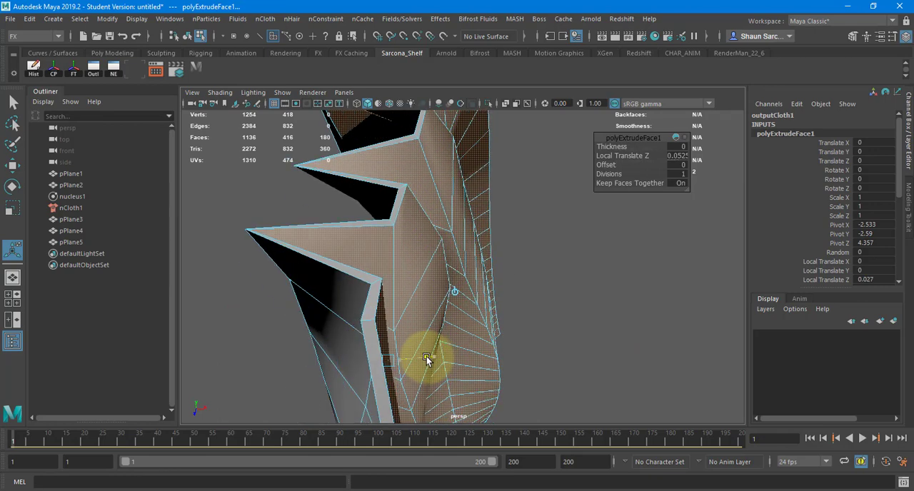
alt+drag(497, 339, 410, 298)
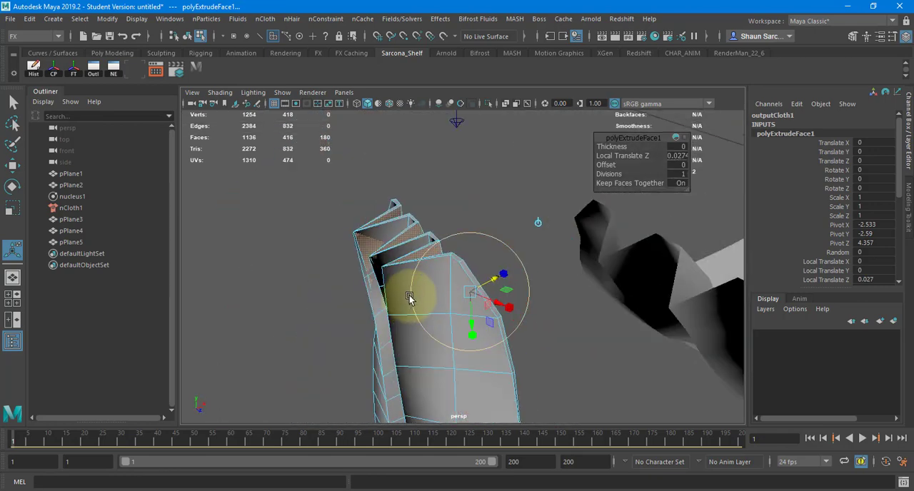
key(w)
alt+drag(479, 284, 432, 278)
right_drag(455, 255, 472, 231)
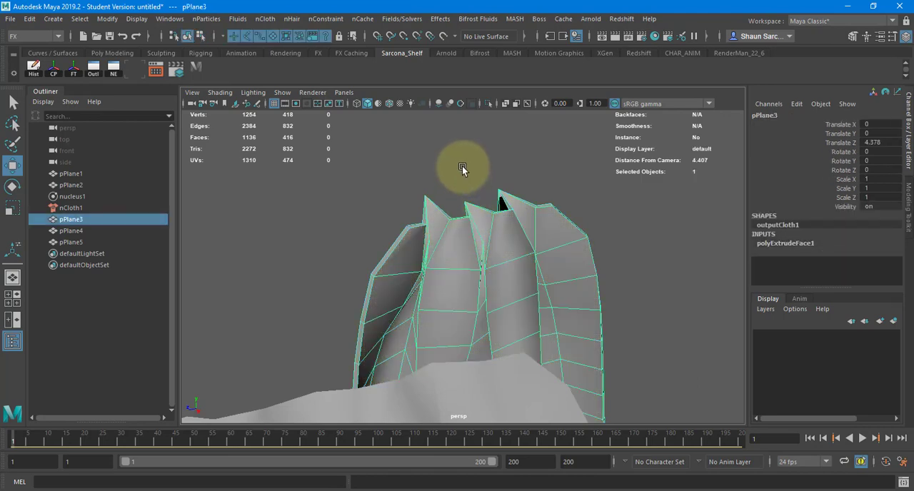
click(462, 168)
alt+drag(458, 174, 484, 198)
Extrude the faces of the draped cloth pPlane4 to give it thickness and return to object mode.
click(529, 262)
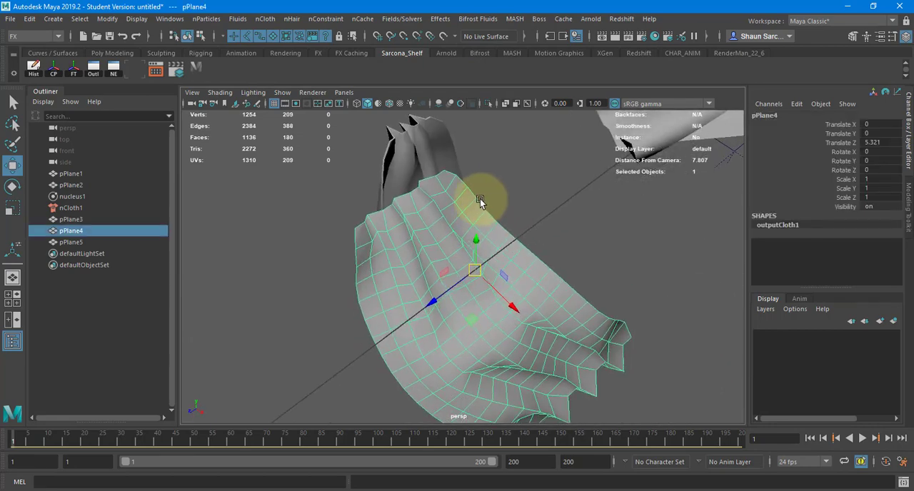
key(ctrl+e)
alt+drag(457, 251, 397, 333)
key(w)
key(F8)
Try extruding all faces of the crumpled cloth pPlane5 to give it thickness, and return to object mode.
alt+drag(532, 249, 367, 300)
click(367, 300)
key(ctrl+e)
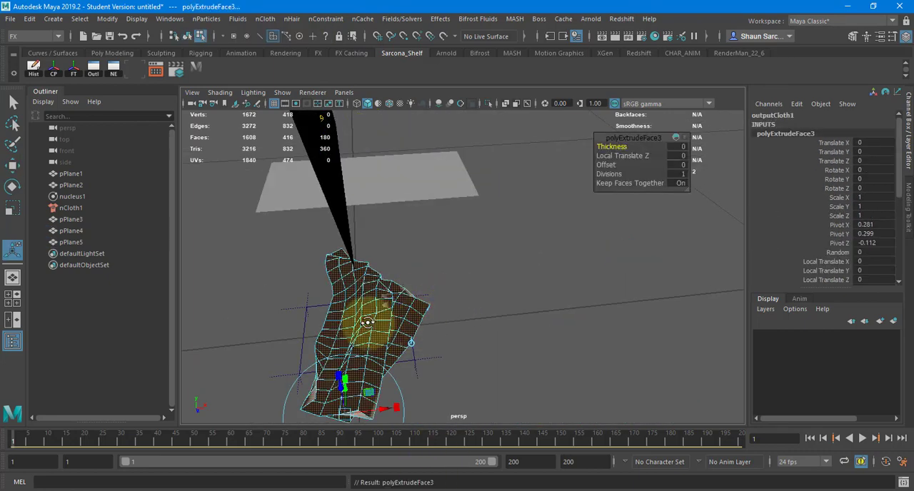
alt+drag(427, 298, 330, 227)
key(w)
key(F8)
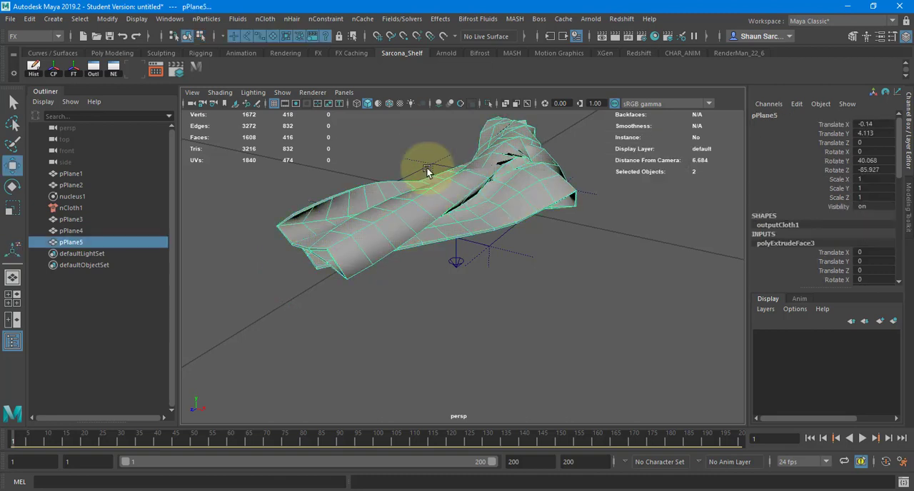
Try repositioning a vertex of pPlane5 beside the gaps where its twisted folds intersect.
click(423, 161)
alt+drag(419, 157, 350, 271)
click(521, 286)
alt+middle_drag(520, 285, 345, 300)
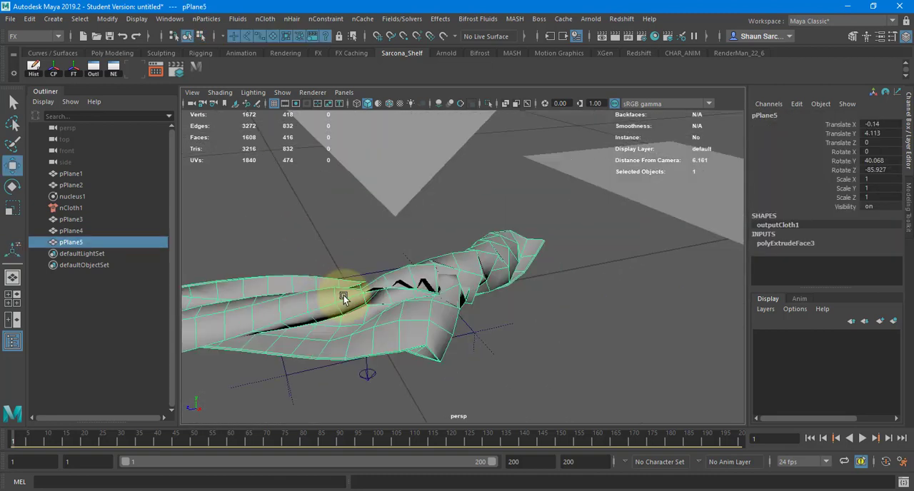
alt+right_drag(345, 300, 527, 282)
alt+middle_drag(527, 281, 726, 212)
alt+drag(332, 292, 515, 293)
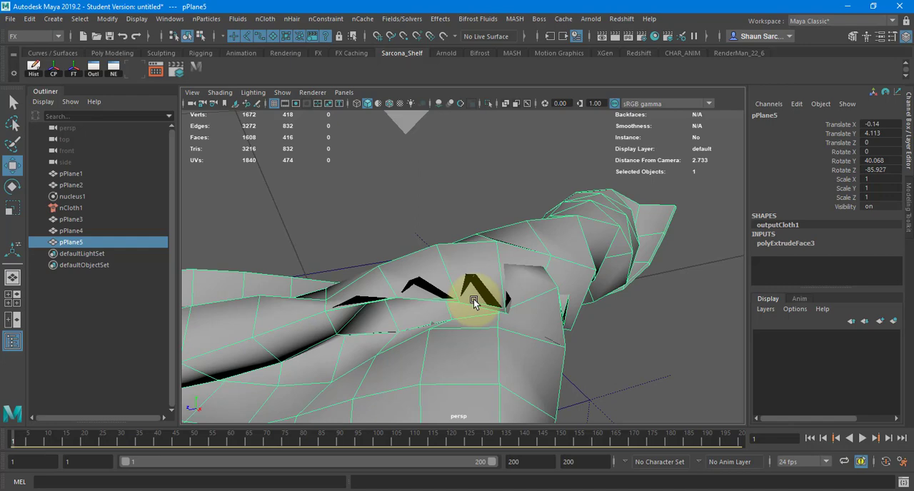
right_drag(473, 150, 425, 150)
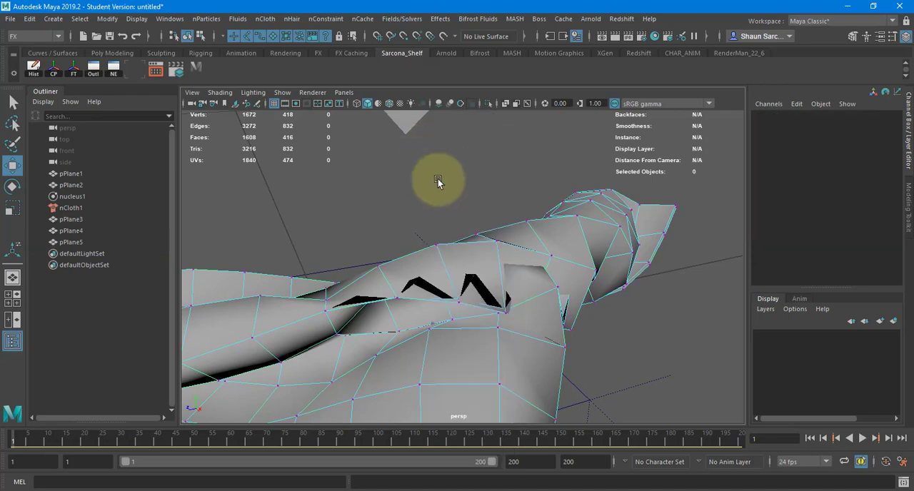
click(510, 310)
key(f)
scroll(477, 266, up, 3)
alt+drag(478, 266, 448, 263)
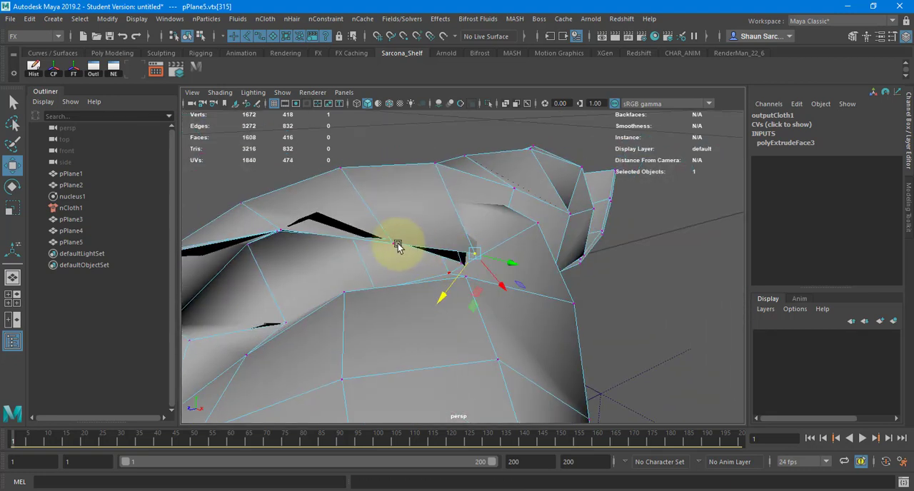
Undo pPlane5's vertex move and face extrusion.
alt+drag(483, 237, 566, 264)
key(ctrl+z)
key(ctrl+z)
key(ctrl+z)
key(ctrl+z)
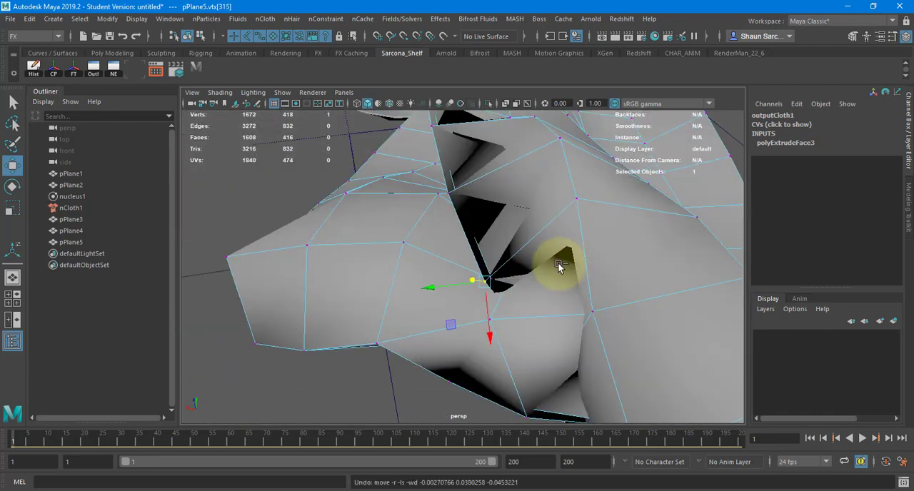
key(ctrl+z)
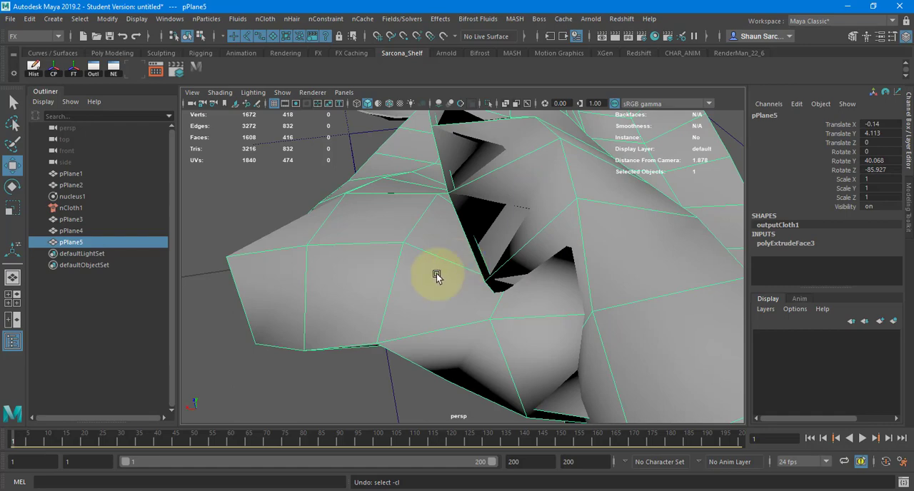
key(ctrl+z)
key(ctrl+z)
key(ctrl+z)
key(ctrl+z)
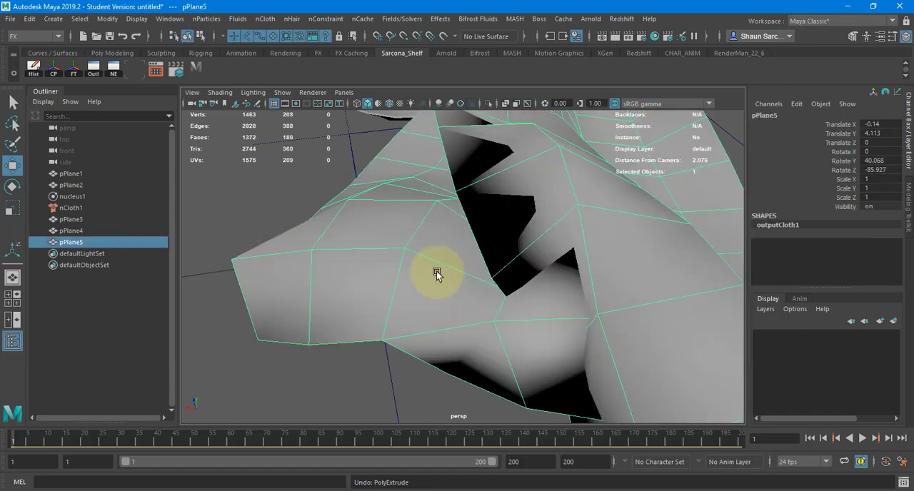
Activate the Smooth sculpting tool on the unextruded pPlane5 to work on its intersecting folds.
alt+drag(492, 265, 445, 216)
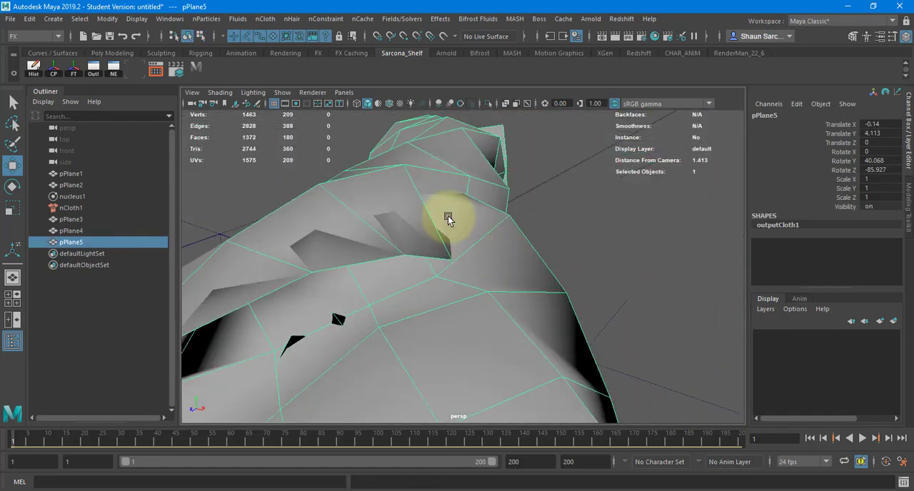
right_drag(449, 150, 403, 151)
mouse_move(571, 210)
alt+mouse_down()
mouse_move(449, 203)
mouse_move(482, 217)
mouse_move(578, 218)
mouse_move(531, 204)
mouse_move(387, 265)
mouse_move(520, 203)
alt+mouse_up()
key(4)
key(5)
right_drag(520, 203, 573, 135)
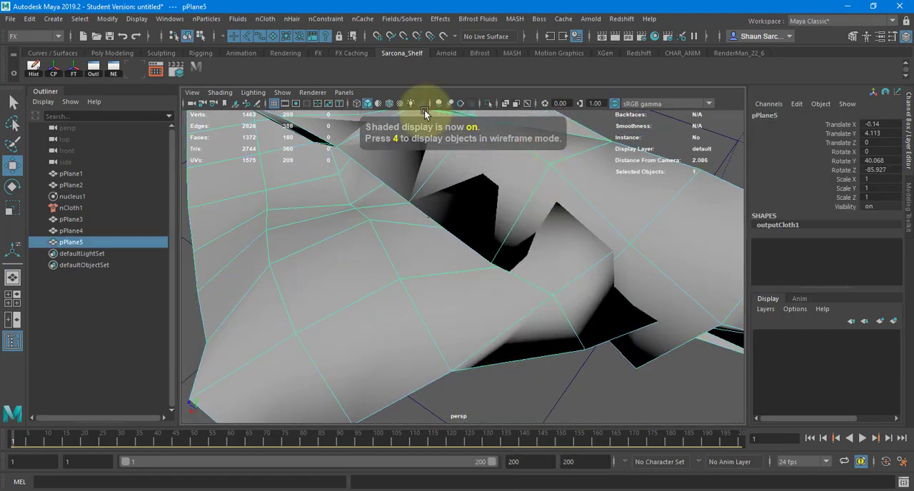
key(space)
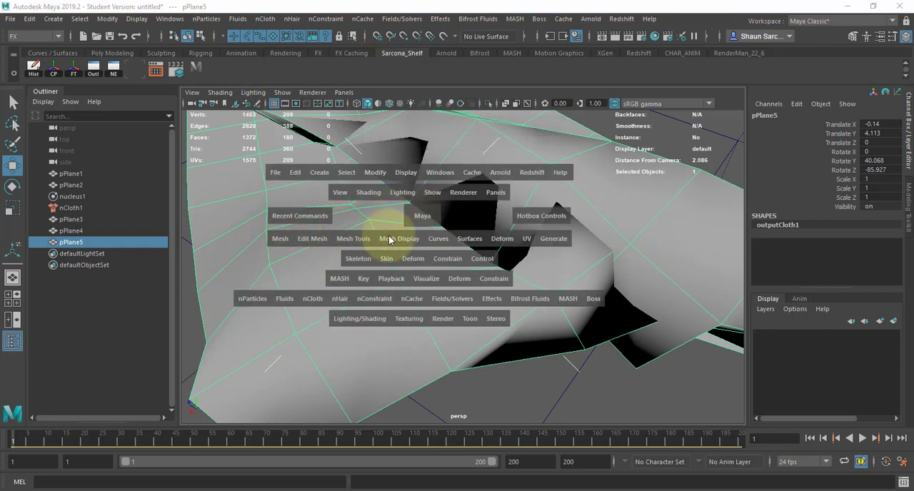
click(279, 240)
click(354, 239)
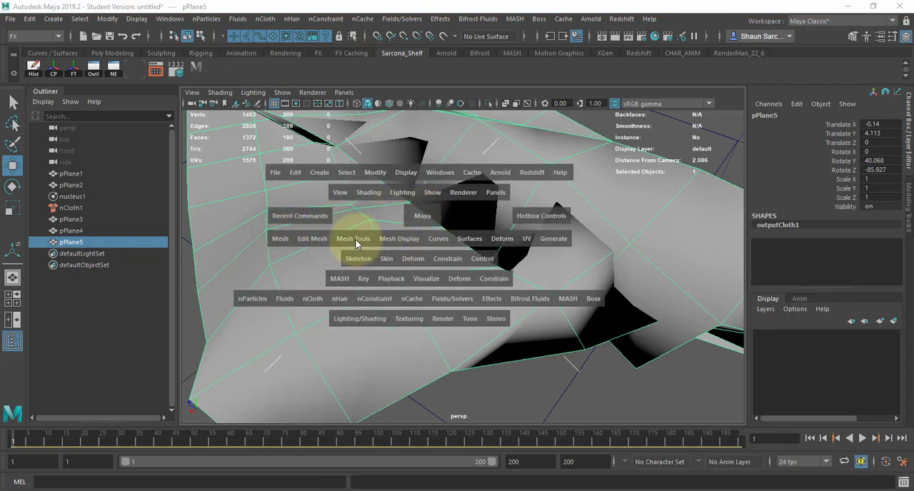
mouse_move(445, 407)
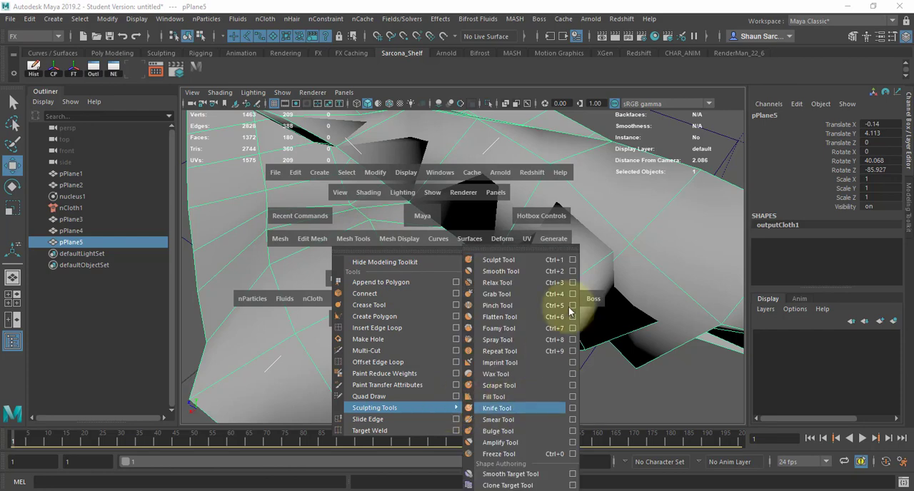
click(523, 277)
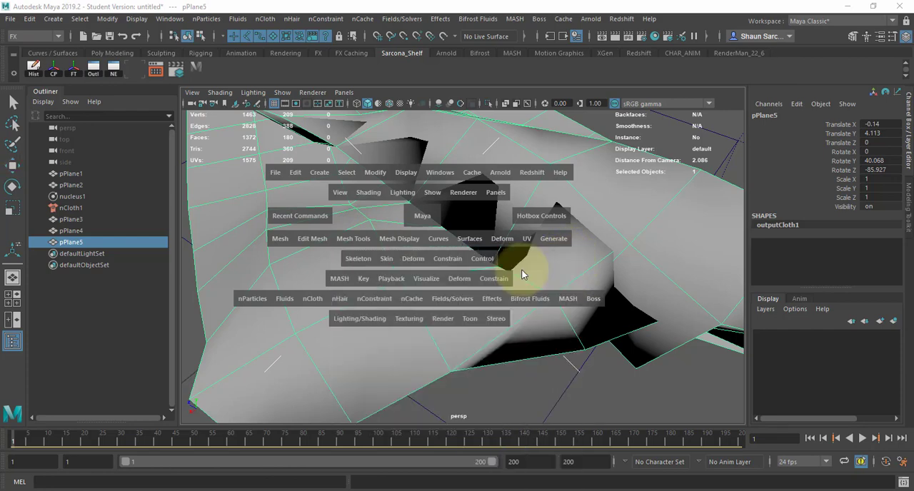
key(f)
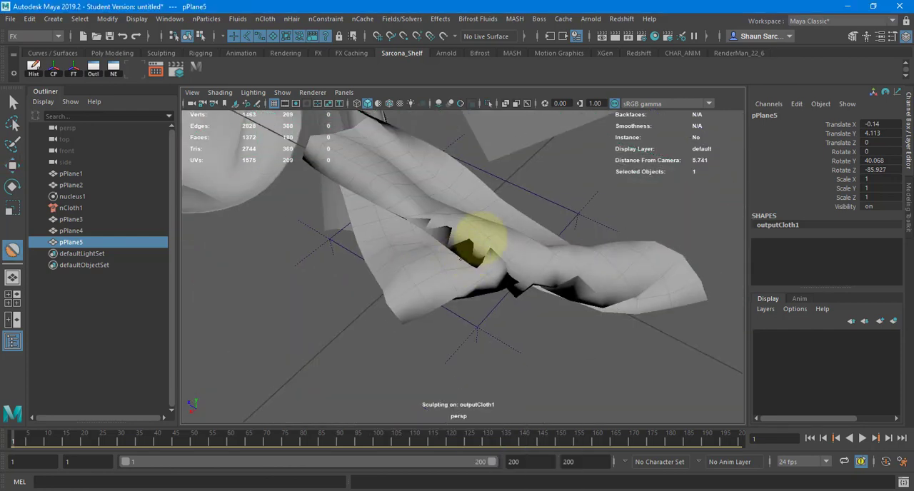
Set the Smooth brush size to 0.250 and smooth out the intersecting folds around pPlane5's twist.
double_click(13, 249)
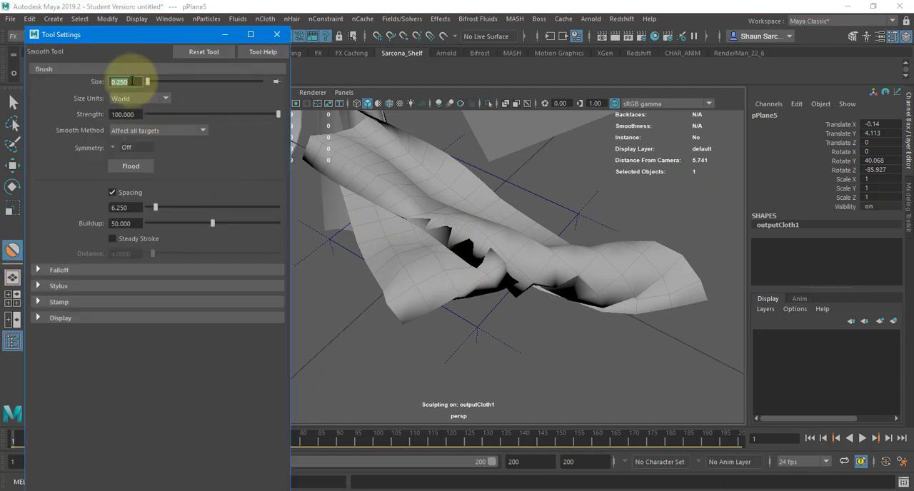
click(464, 265)
click(277, 34)
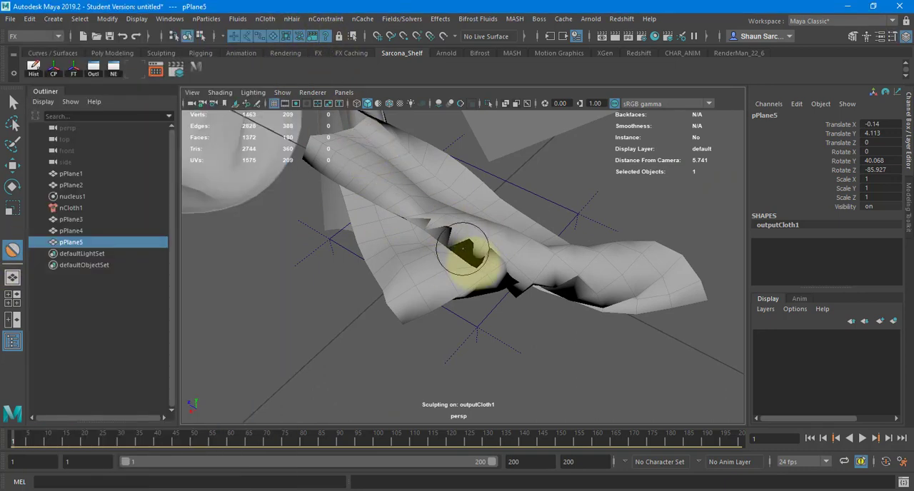
alt+drag(463, 248, 557, 273)
scroll(557, 273, up, 3)
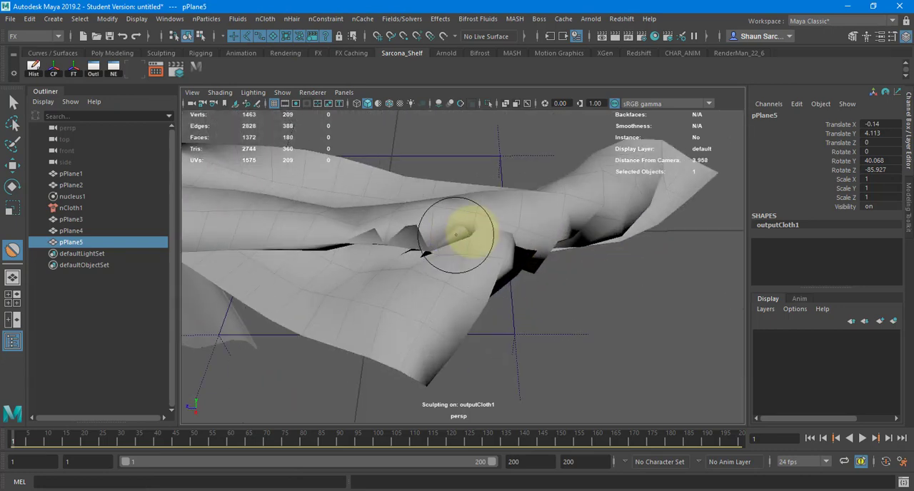
mouse_move(456, 234)
mouse_down()
mouse_move(367, 233)
mouse_move(520, 255)
mouse_move(520, 237)
mouse_move(565, 255)
mouse_move(578, 293)
mouse_move(592, 298)
mouse_up()
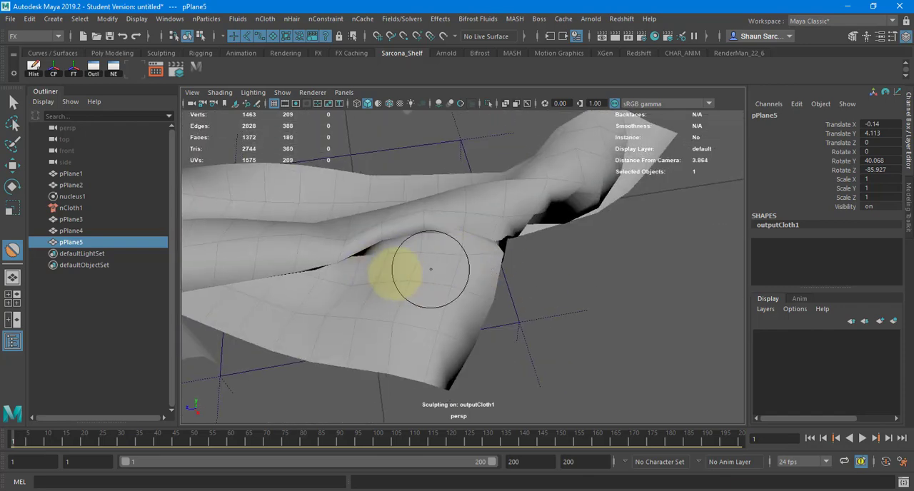
mouse_move(422, 295)
alt+mouse_down()
mouse_move(586, 287)
mouse_move(519, 239)
mouse_move(461, 327)
mouse_move(504, 267)
mouse_move(584, 279)
mouse_move(476, 331)
mouse_move(369, 331)
mouse_move(593, 340)
mouse_move(476, 283)
alt+mouse_up()
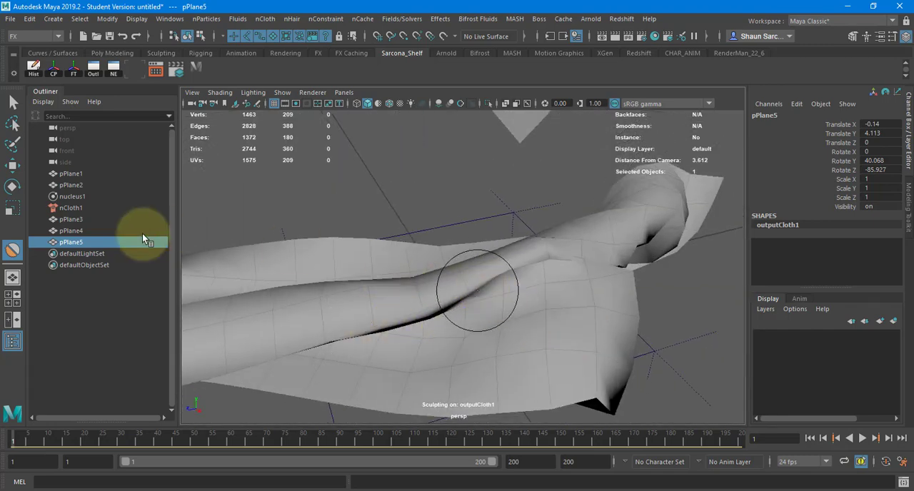
Switch to the Grab sculpting tool on pPlane5 and reduce its brush to about the width of a fold.
key(space)
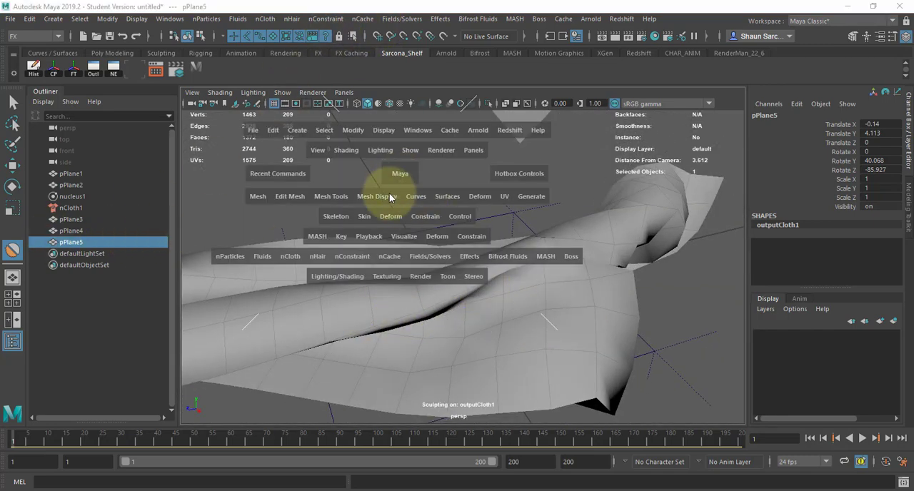
click(390, 197)
click(257, 202)
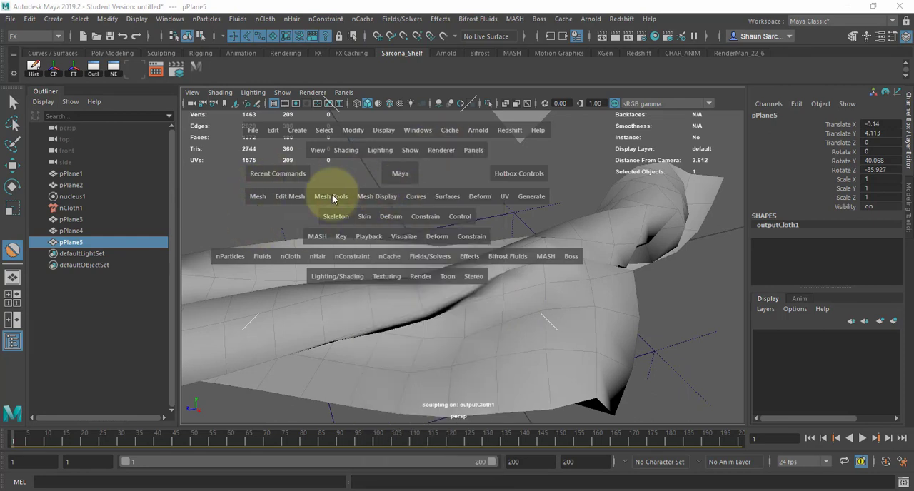
click(332, 197)
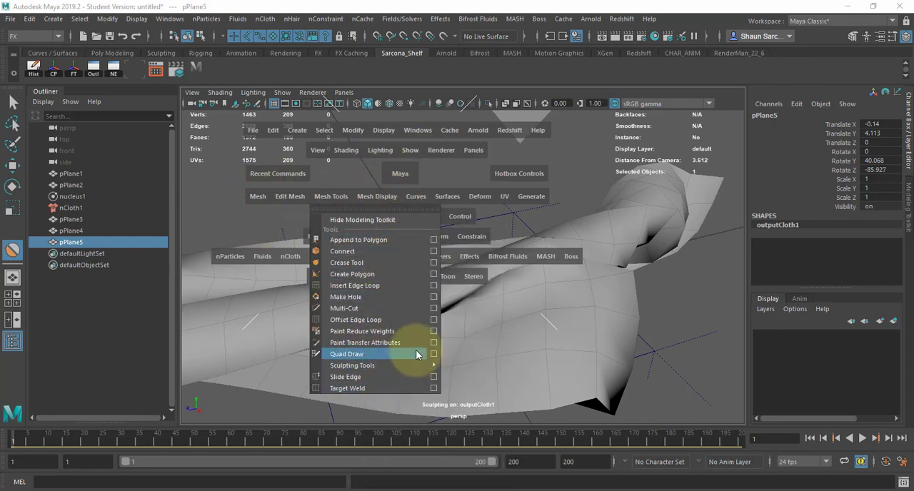
mouse_move(414, 365)
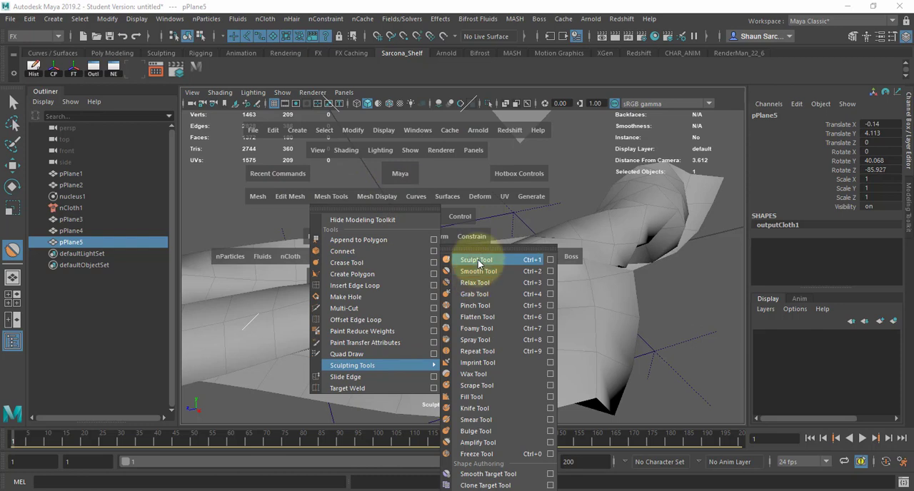
click(492, 297)
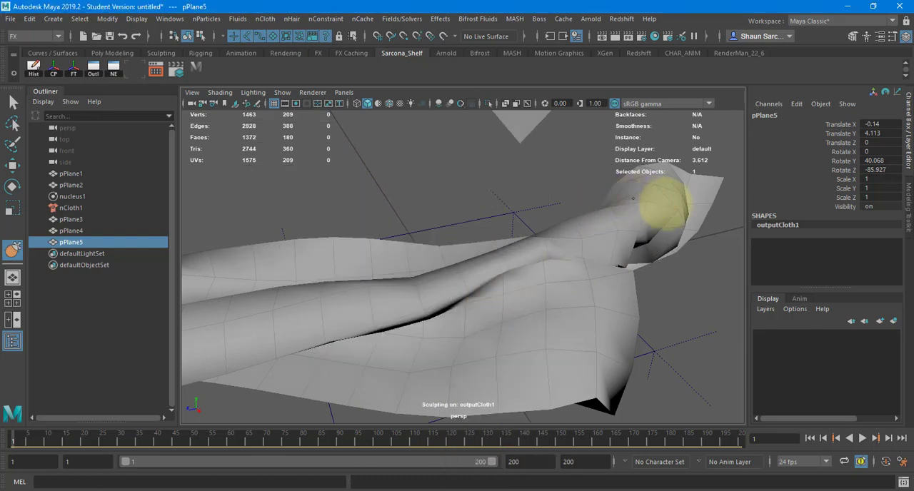
mouse_move(633, 198)
alt+mouse_down()
mouse_move(523, 229)
mouse_move(567, 232)
mouse_move(640, 199)
mouse_move(627, 160)
mouse_move(564, 210)
mouse_move(590, 178)
mouse_move(616, 177)
mouse_move(574, 240)
alt+mouse_up()
key(b)
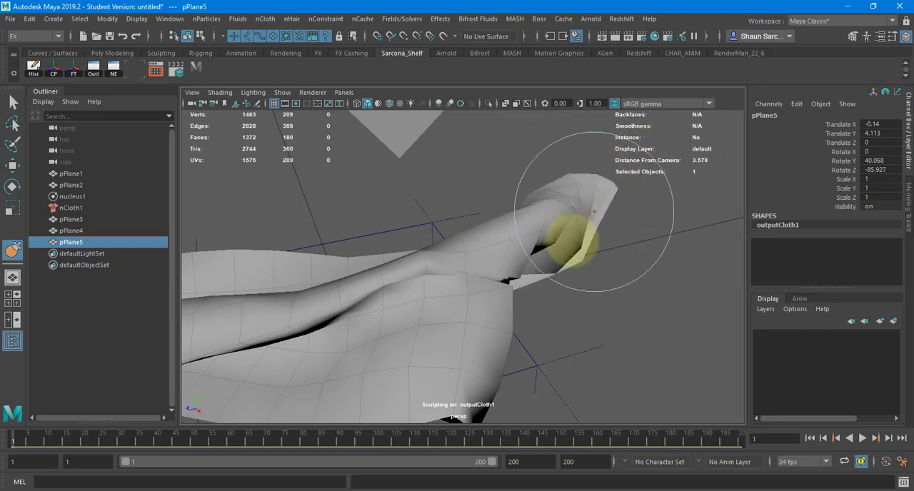
Pull pPlane5's twisted middle and open end into looser folds with the Grab brush, then leave sculpting.
mouse_move(534, 264)
alt+mouse_down()
mouse_move(423, 265)
mouse_move(410, 252)
mouse_move(433, 260)
alt+mouse_up()
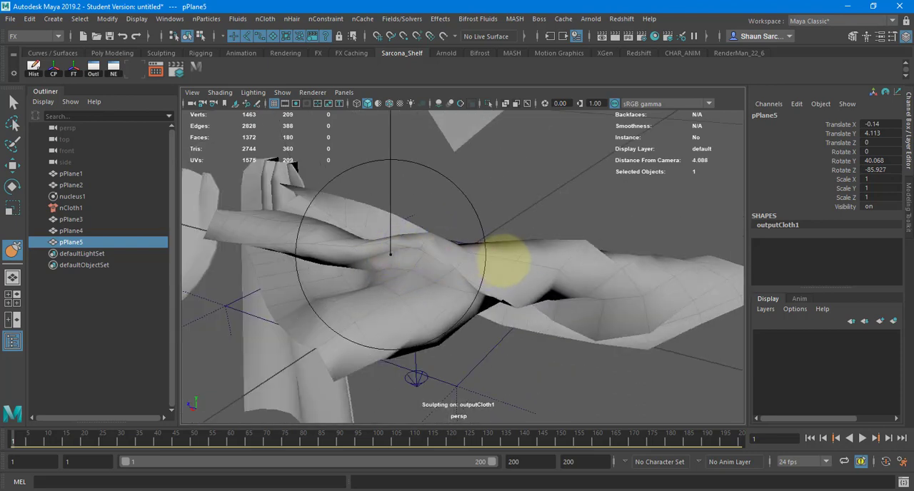
mouse_move(504, 261)
mouse_down()
mouse_move(543, 259)
mouse_move(463, 270)
mouse_move(588, 265)
mouse_move(481, 276)
mouse_up()
key(bracketleft)
key(bracketleft)
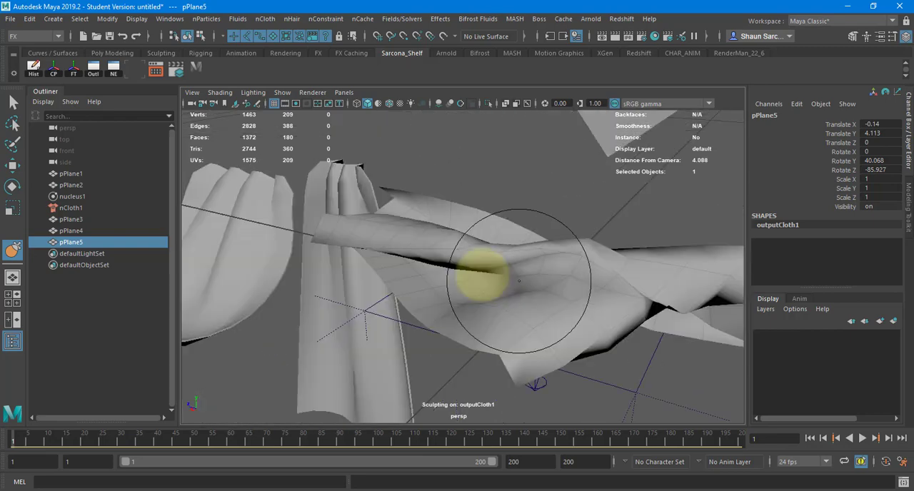
alt+drag(392, 265, 541, 265)
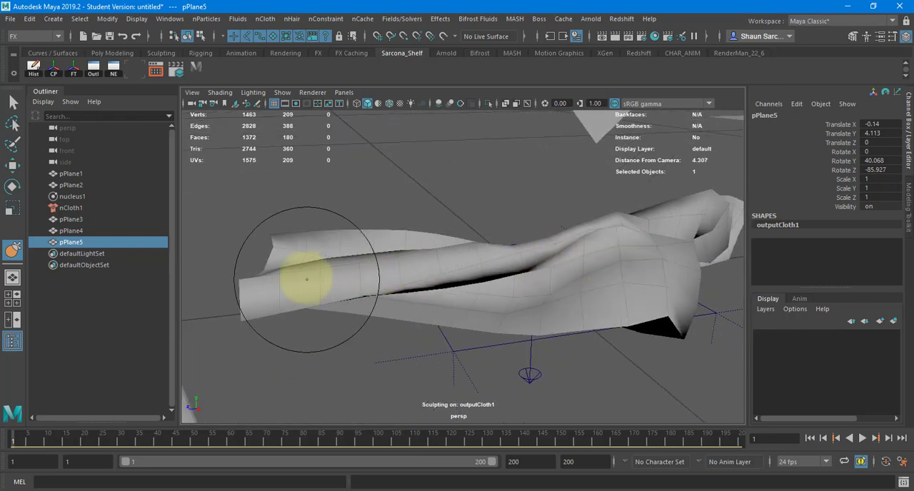
mouse_move(306, 279)
mouse_down()
mouse_move(275, 271)
mouse_move(276, 286)
mouse_move(250, 281)
mouse_up()
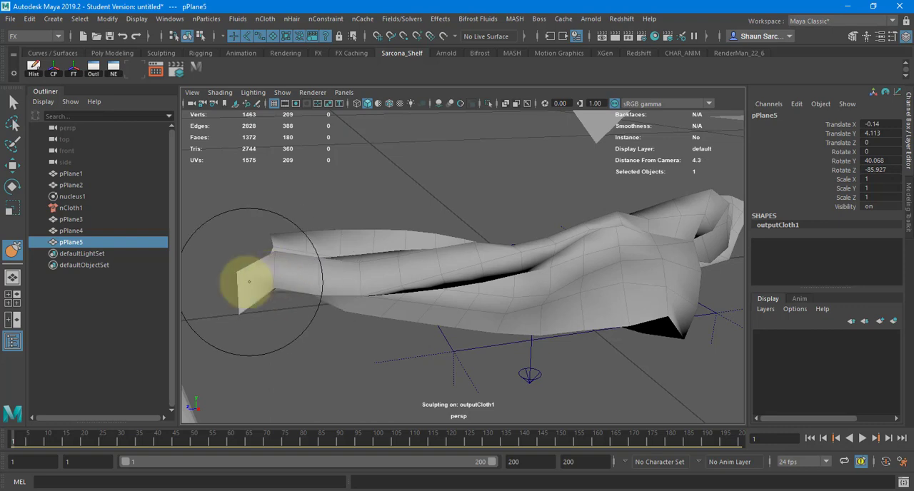
mouse_move(419, 306)
alt+mouse_down()
mouse_move(504, 320)
mouse_move(514, 204)
mouse_move(351, 261)
alt+mouse_up()
drag(310, 280, 290, 313)
mouse_move(461, 255)
alt+mouse_down()
mouse_move(408, 195)
mouse_move(449, 261)
mouse_move(418, 296)
mouse_move(248, 301)
mouse_move(348, 312)
alt+mouse_up()
key(w)
Preview pPlane5 with smooth mesh display and restore its unsmoothed display.
alt+drag(462, 291, 603, 275)
key(3)
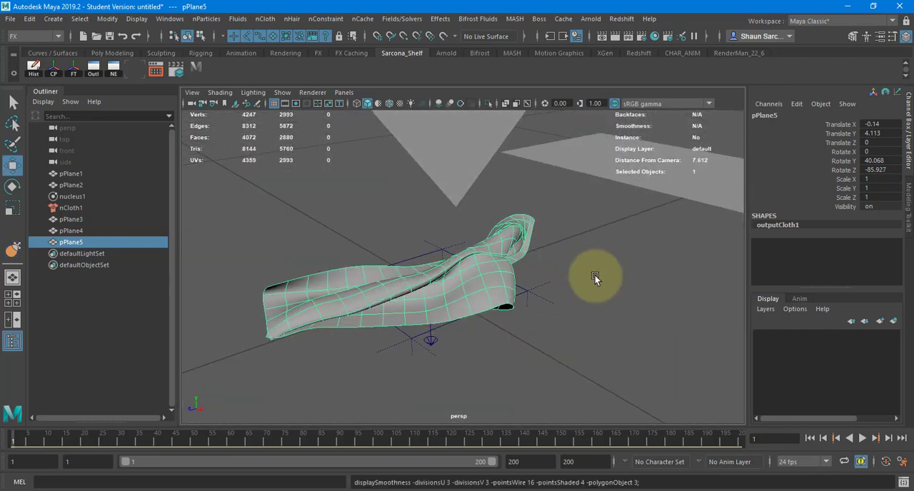
key(1)
Extrude all faces of the resculpted pPlane5 to give the cloth thickness and return to object mode.
alt+drag(515, 284, 506, 302)
key(ctrl+e)
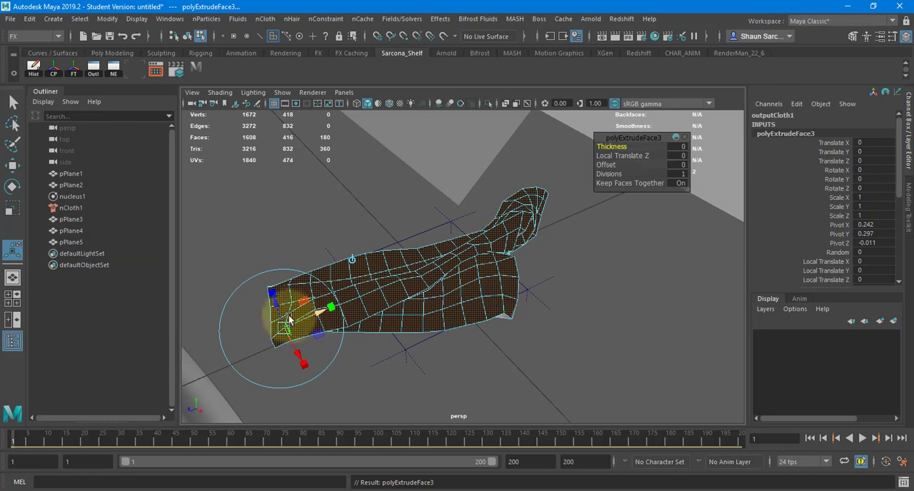
drag(279, 310, 279, 312)
key(w)
right_drag(473, 272, 506, 247)
alt+drag(588, 262, 433, 270)
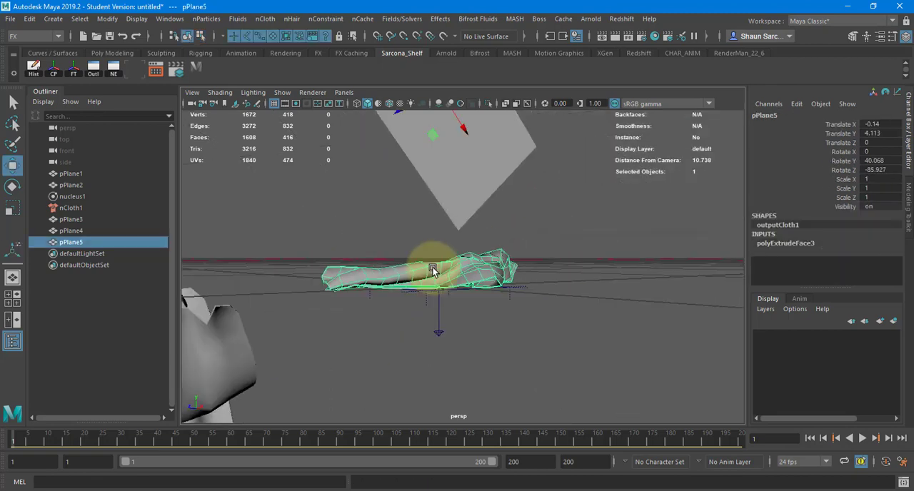
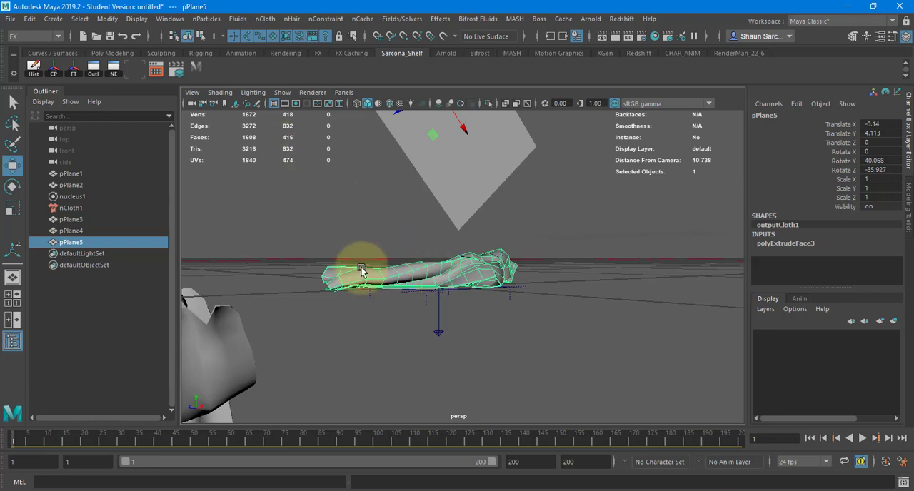
Select the pleated cloth pPlane3 and open the UV Editor alongside the perspective view.
alt+drag(386, 261, 460, 310)
click(419, 301)
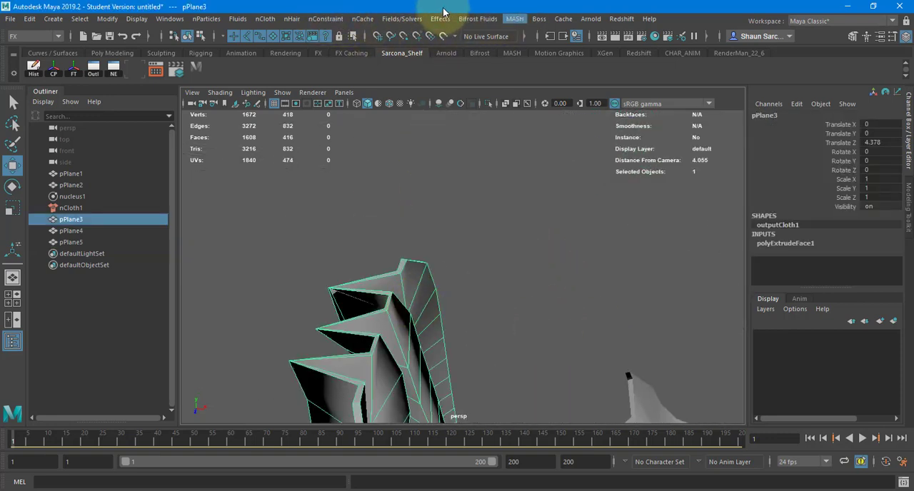
key(space)
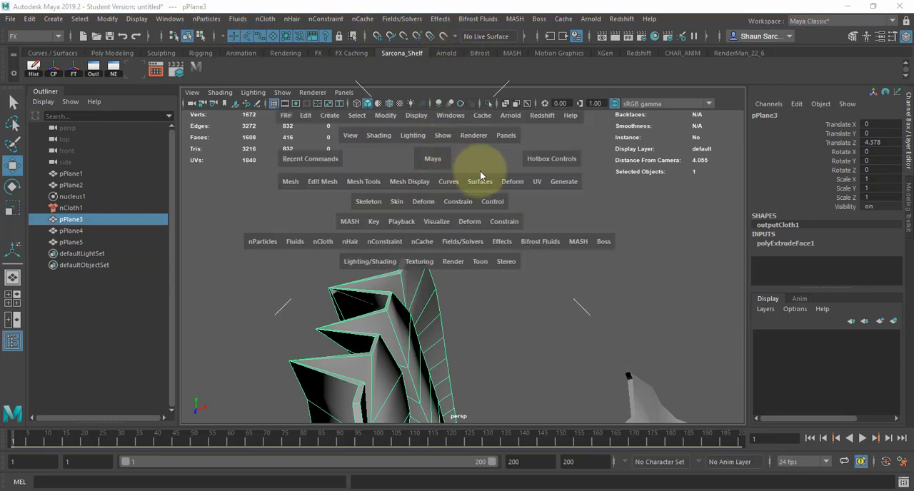
click(538, 176)
click(537, 181)
click(550, 197)
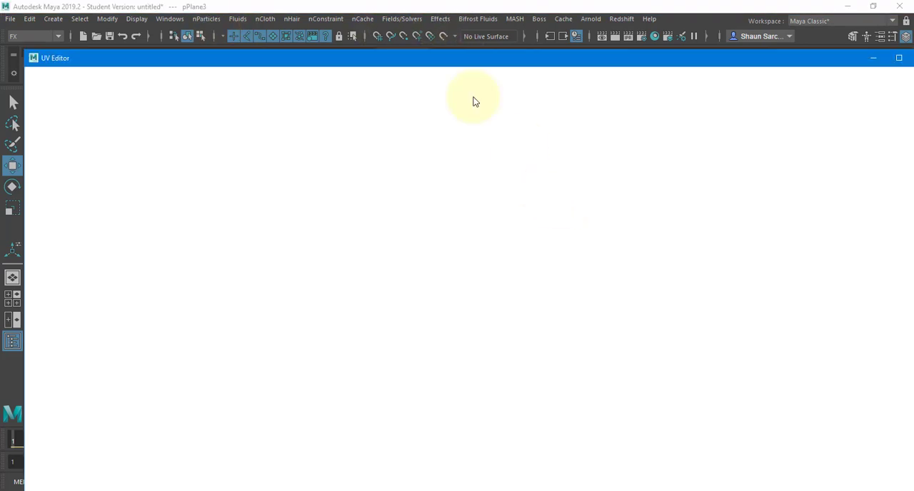
drag(24, 50, 530, 125)
drag(628, 126, 588, 74)
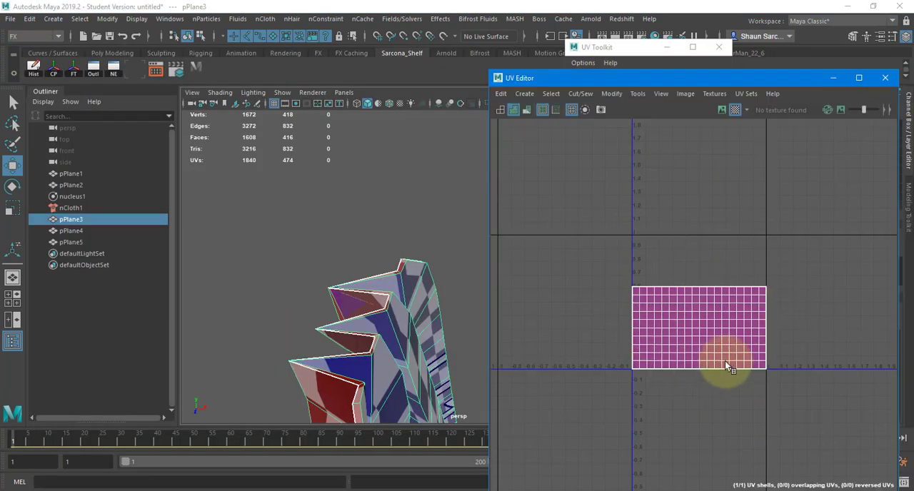
Cut pPlane3's UVs along both border edge loops of its extruded thickness, using wireframe display to select them.
alt+drag(390, 268, 471, 307)
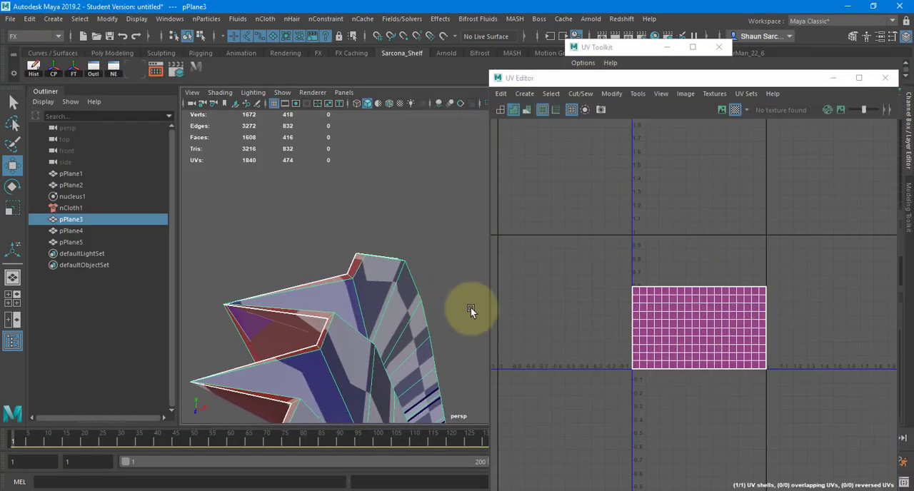
right_drag(381, 294, 379, 112)
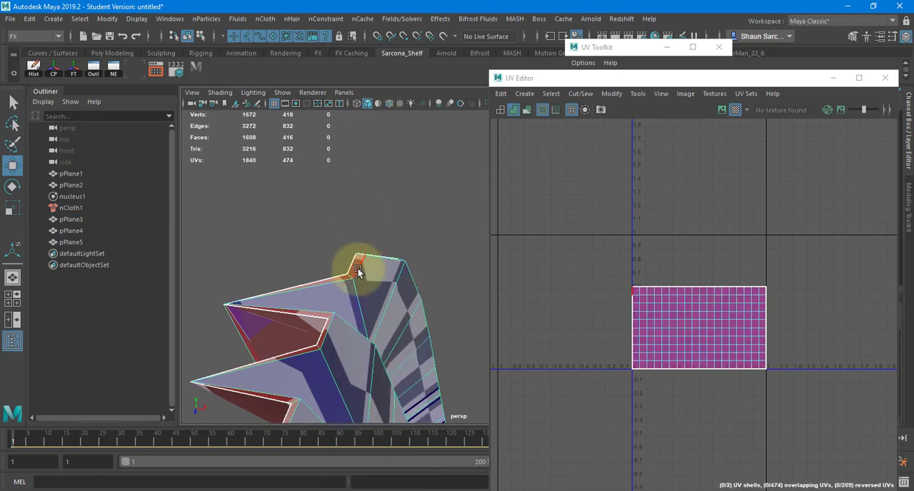
double_click(358, 268)
key(4)
alt+drag(417, 292, 247, 162)
shift+double_click(345, 239)
alt+drag(467, 214, 205, 264)
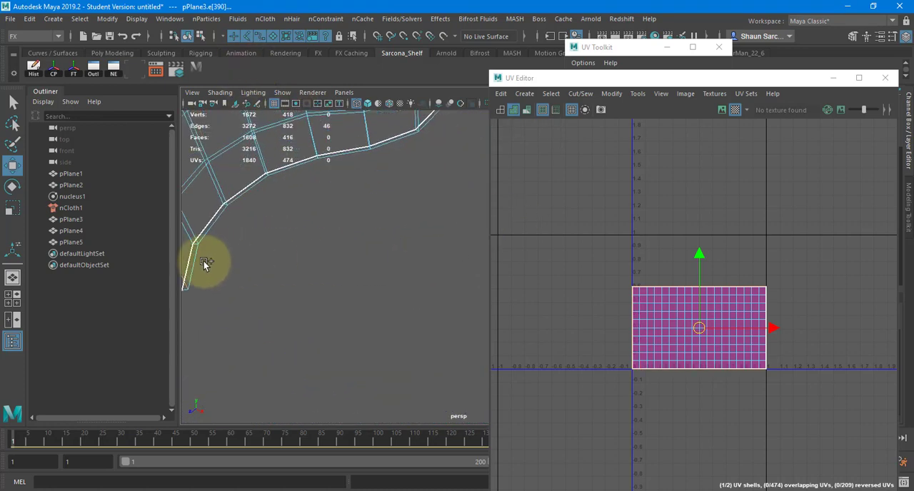
shift+double_click(199, 267)
shift+right_drag(699, 205, 661, 224)
Cut the UVs of pPlane3's thin rim at the short edge across its lower corner.
mouse_move(408, 313)
alt+mouse_down()
mouse_move(384, 309)
mouse_move(408, 314)
alt+mouse_up()
click(410, 312)
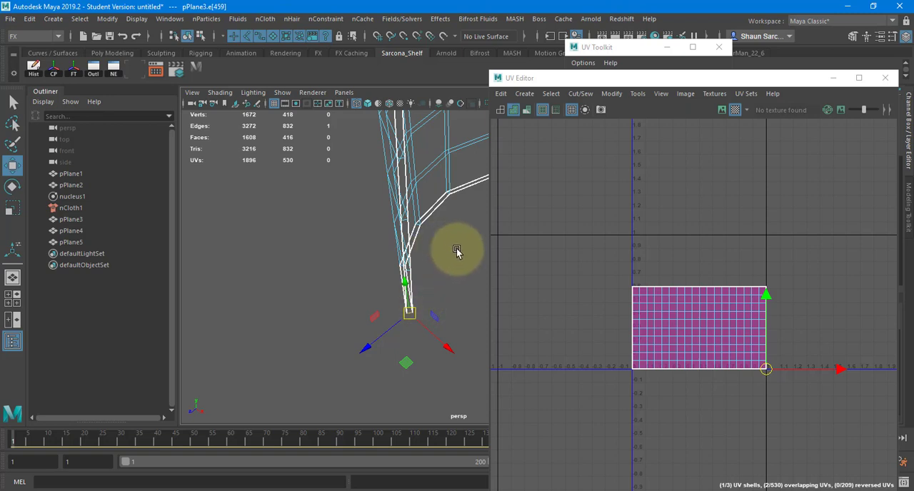
mouse_move(457, 247)
shift+right_down()
mouse_move(415, 259)
mouse_move(457, 245)
shift+right_up()
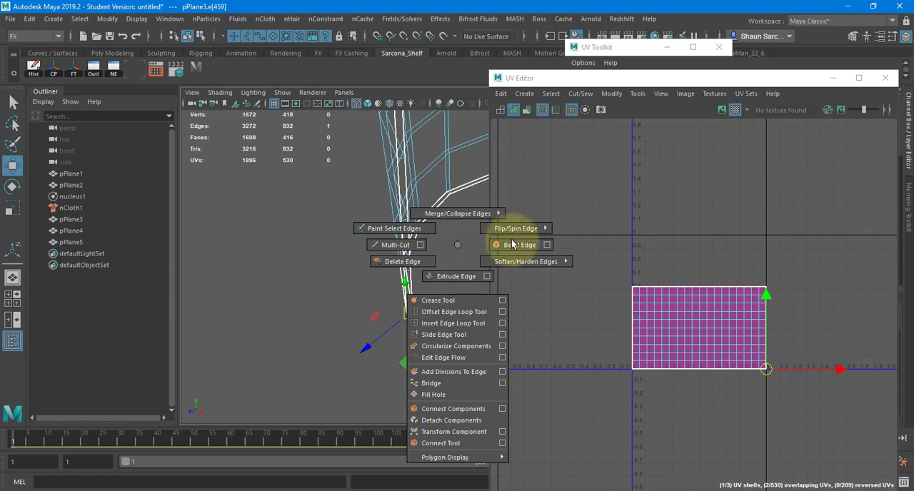
shift+right_drag(636, 231, 592, 241)
Select all of pPlane3's UV shells, unfold them and lay them out in the UV tile.
drag(577, 298, 832, 473)
shift+right_drag(724, 210, 560, 209)
shift+right_drag(737, 208, 594, 252)
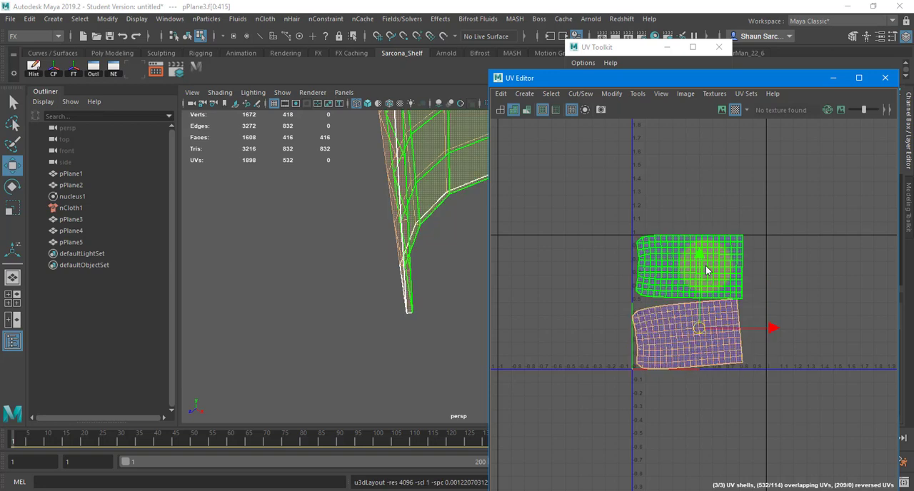
Examine pPlane3's checker pattern in shaded display against its two unfolded cloth shells and the rim.
scroll(460, 246, up, 4)
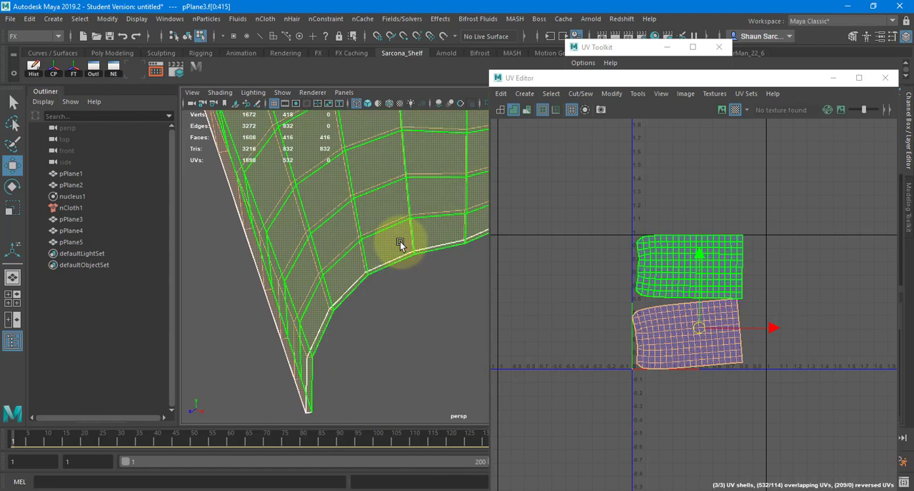
key(5)
mouse_move(407, 249)
alt+mouse_down()
mouse_move(337, 223)
mouse_move(402, 236)
mouse_move(321, 280)
mouse_move(424, 264)
mouse_move(376, 207)
mouse_move(404, 427)
alt+mouse_up()
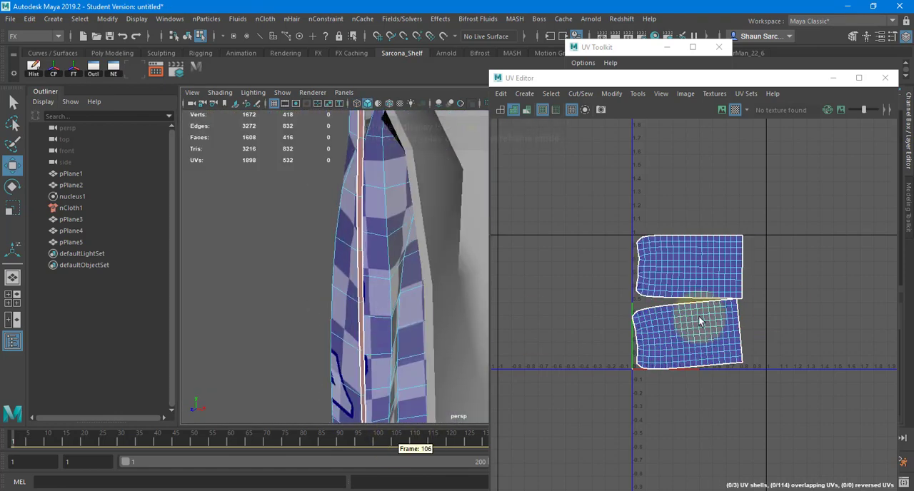
scroll(692, 305, up, 6)
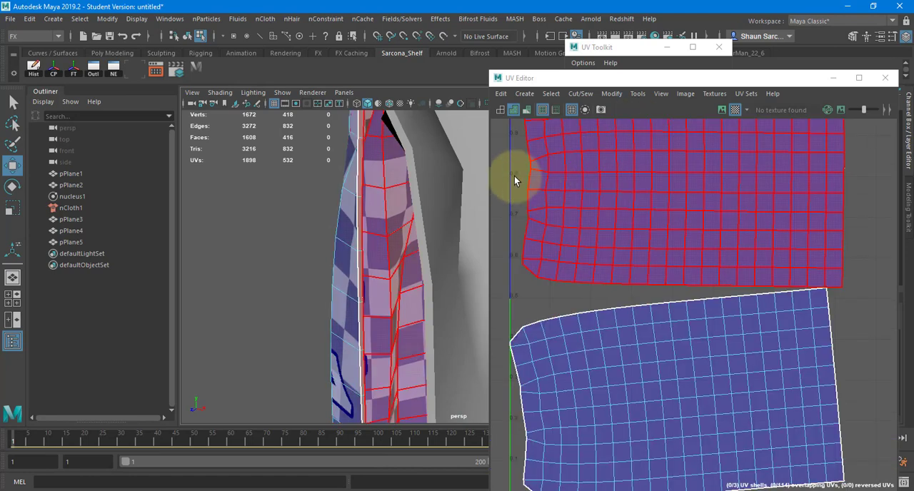
alt+drag(398, 292, 359, 226)
right_drag(359, 225, 361, 139)
shift+right_click(703, 221)
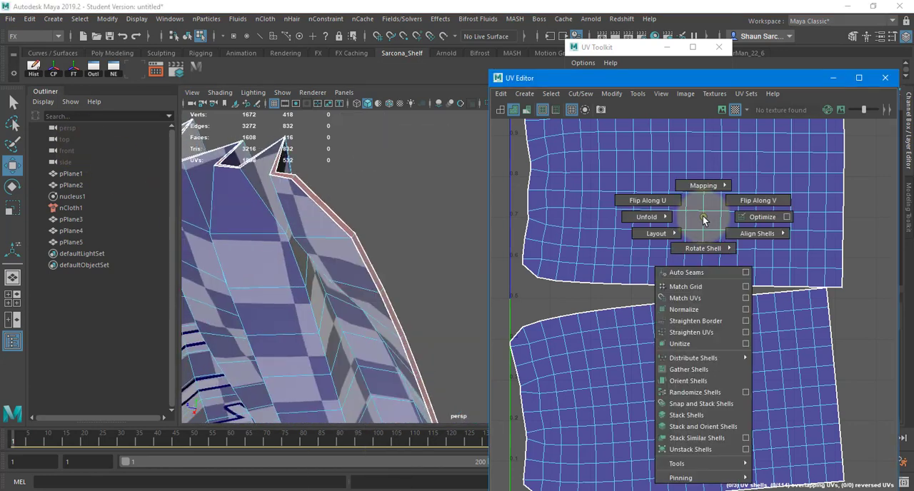
right_drag(706, 216, 657, 201)
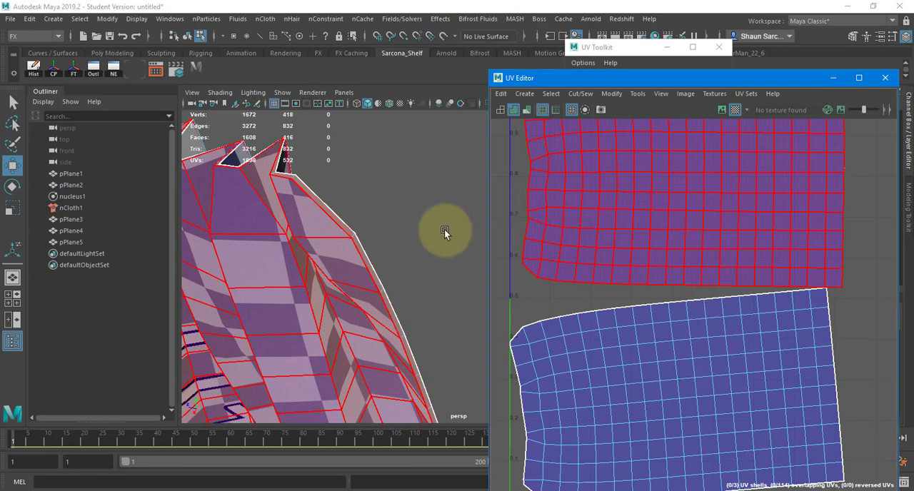
Select the rim shell of pPlane3, locate its collapsed UVs and apply a Cylindrical projection to its faces.
click(359, 249)
alt+drag(406, 239, 437, 252)
alt+middle_drag(604, 382, 650, 195)
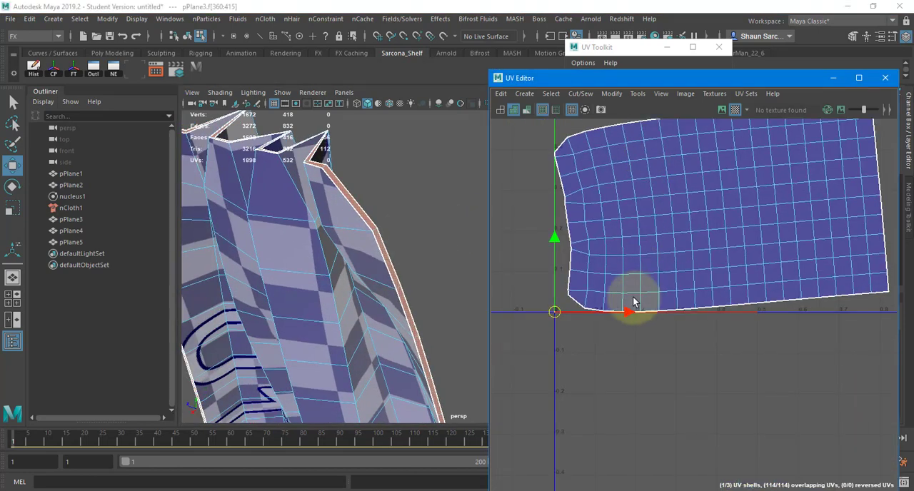
scroll(547, 318, up, 2)
alt+middle_drag(544, 320, 629, 321)
scroll(642, 314, up, 5)
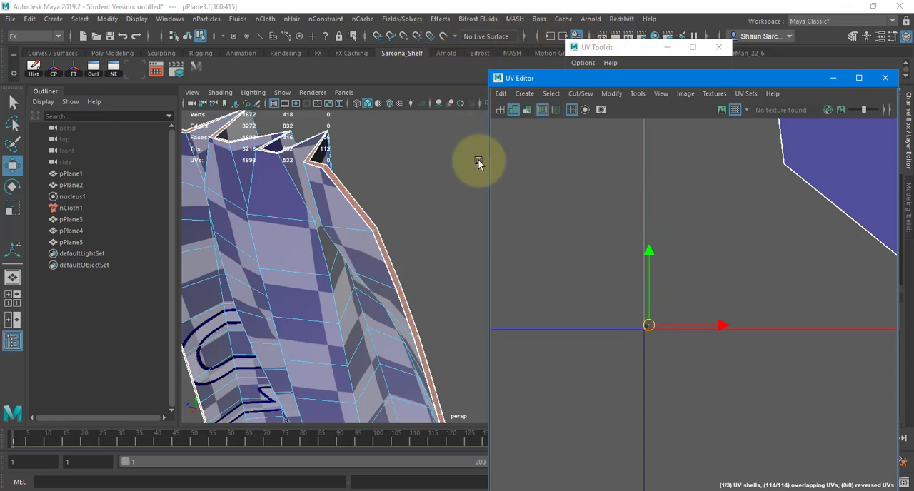
key(space)
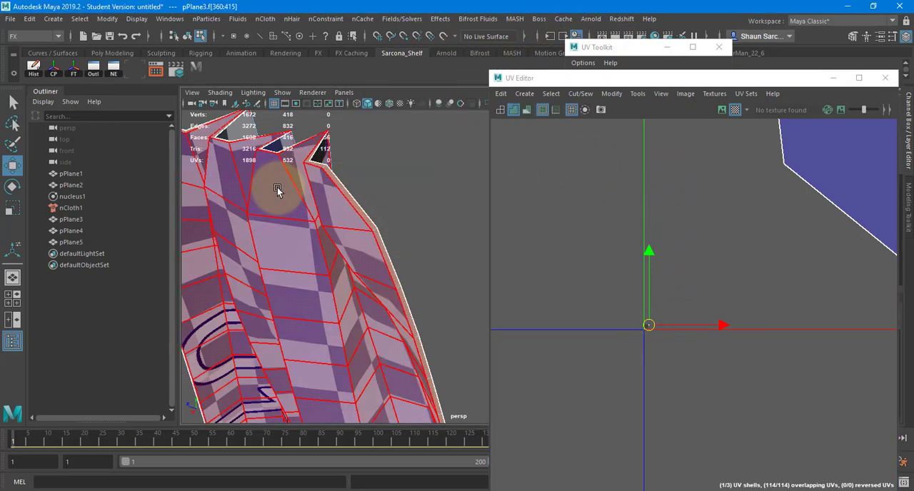
key(space)
click(382, 211)
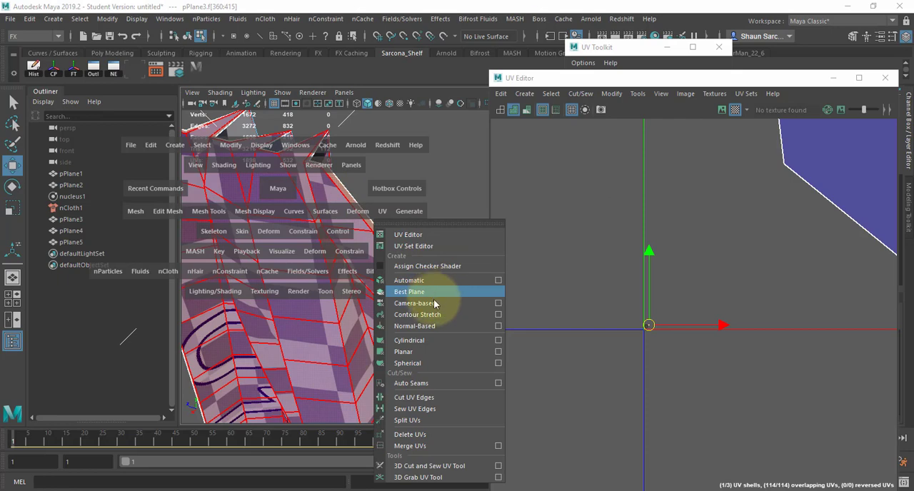
click(438, 340)
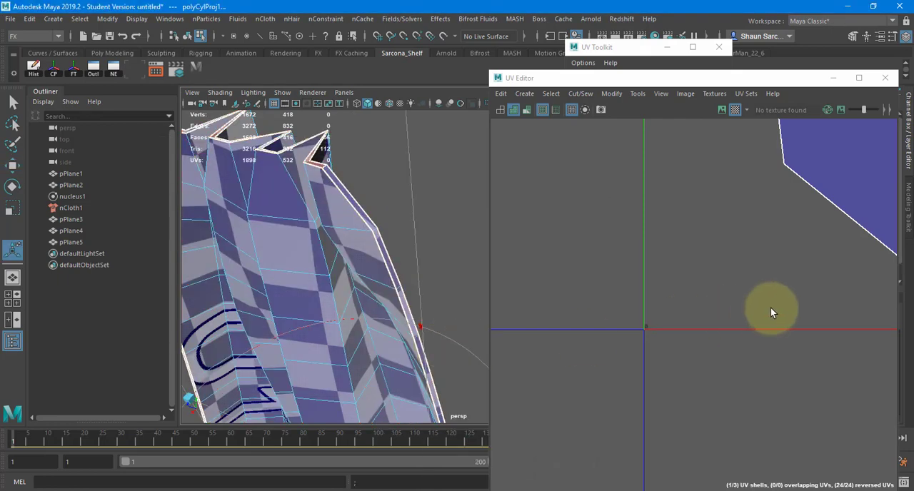
Unfold the reprojected rim shell into a continuous strip and return to the Move tool.
key(f)
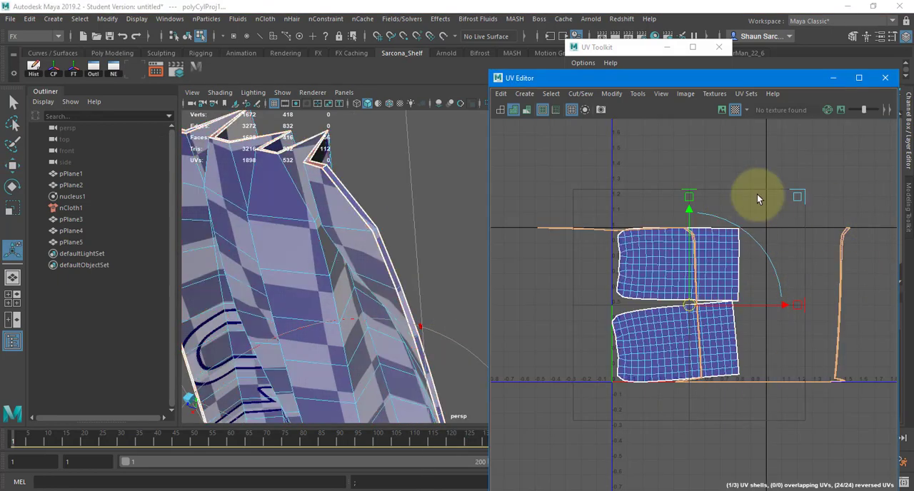
shift+right_drag(757, 194, 653, 199)
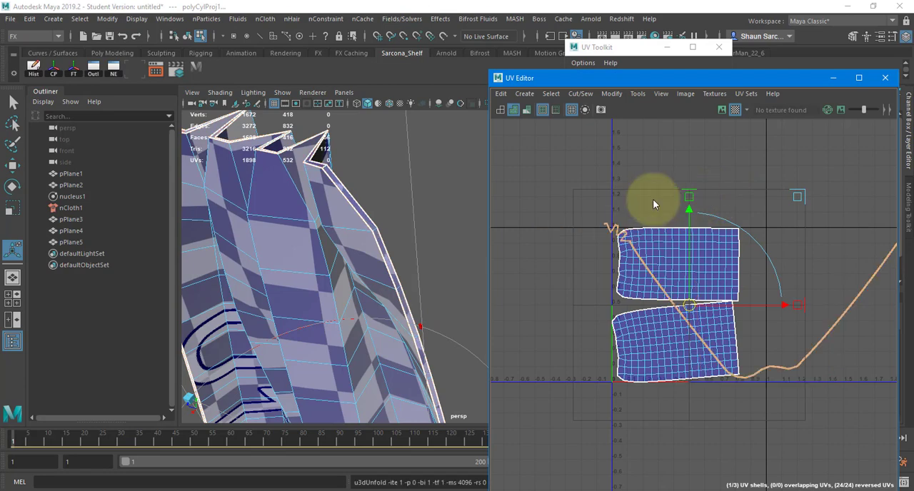
mouse_move(642, 157)
shift+right_down()
mouse_move(583, 185)
mouse_move(642, 162)
mouse_move(653, 237)
shift+right_up()
key(w)
Cut the long rim strip at the cross edge on its bend just below the cloth shells.
drag(586, 180, 901, 420)
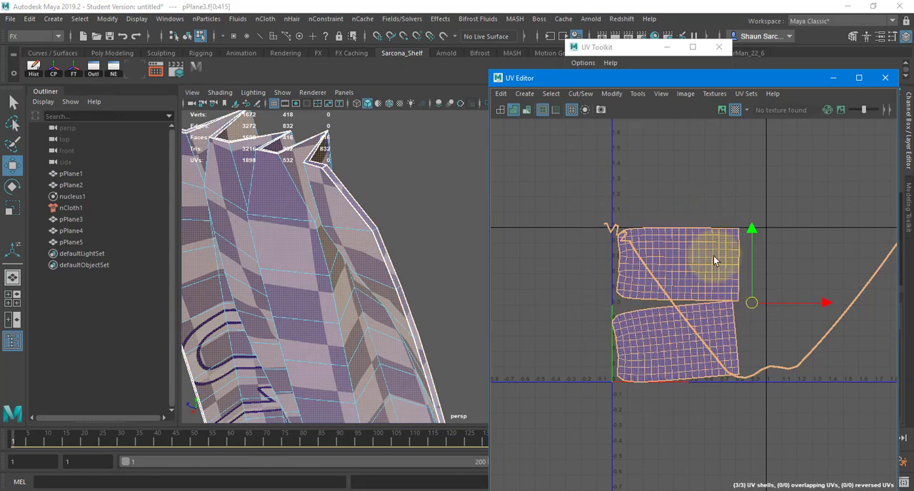
click(736, 363)
click(758, 371)
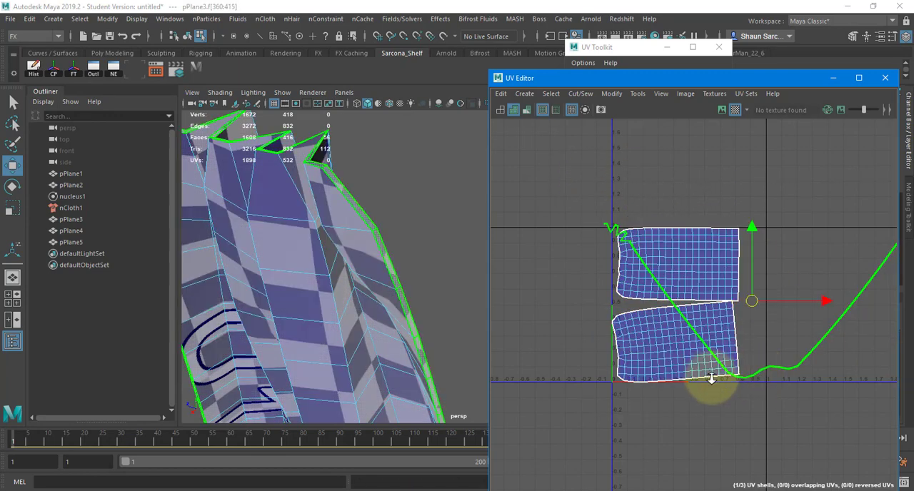
scroll(759, 372, up, 10)
alt+right_drag(879, 319, 892, 313)
alt+middle_drag(803, 299, 790, 363)
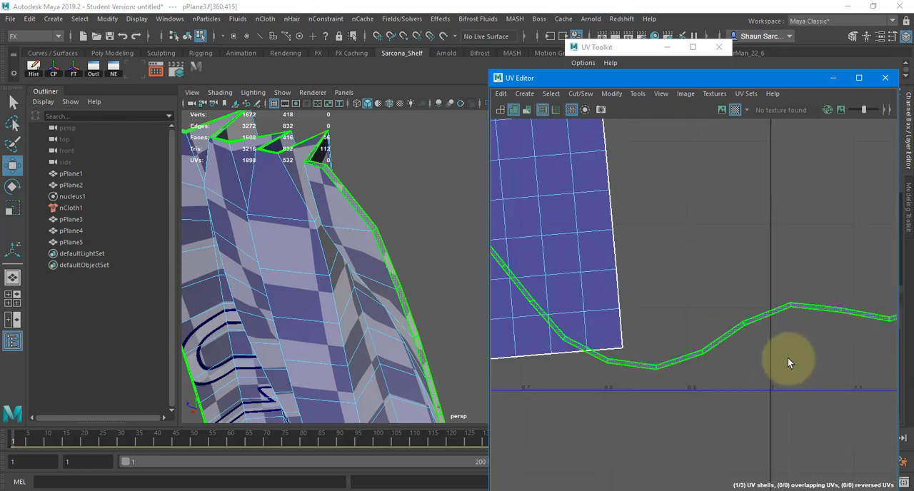
right_drag(790, 363, 792, 308)
click(791, 307)
shift+right_drag(729, 278, 685, 298)
Cut the rim strip again at the cross edge where its pleated zigzag end meets the long straight side.
scroll(668, 261, down, 12)
alt+middle_drag(626, 236, 649, 328)
scroll(651, 325, up, 10)
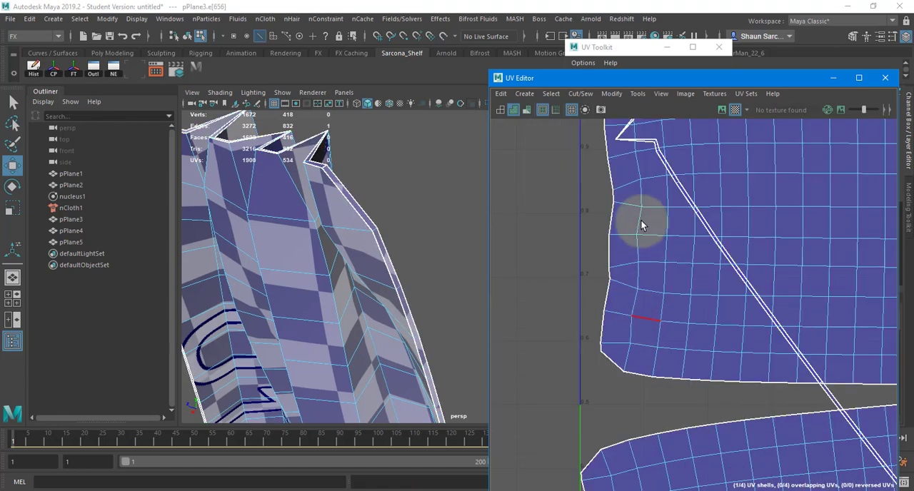
alt+middle_drag(643, 143, 646, 296)
scroll(646, 295, up, 5)
scroll(656, 265, up, 3)
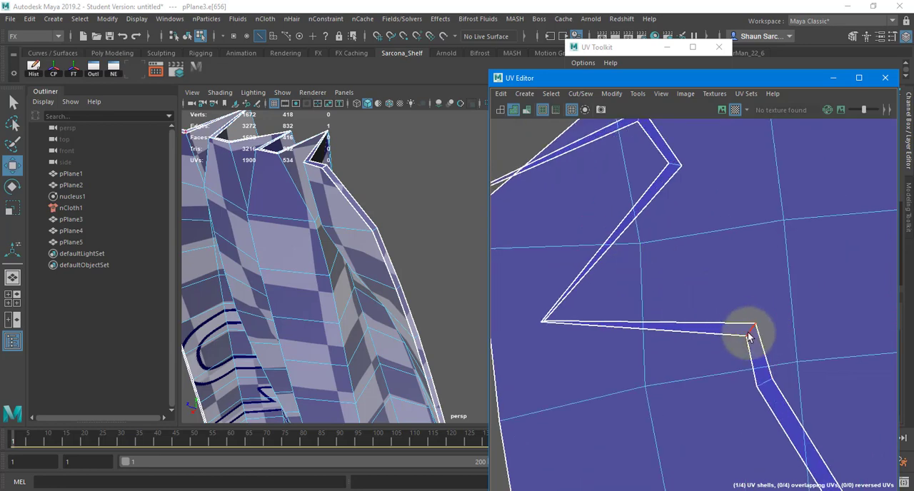
shift+right_drag(771, 289, 455, 267)
scroll(521, 289, down, 9)
alt+middle_drag(559, 314, 492, 208)
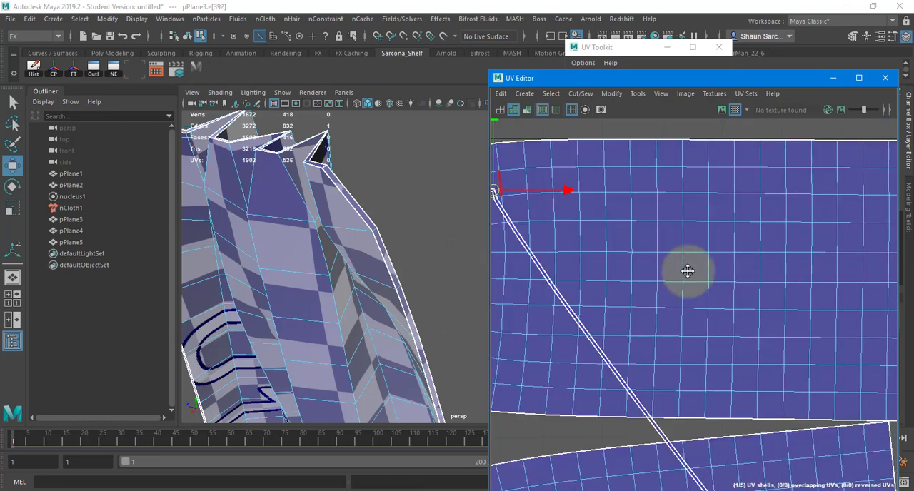
Select all of pPlane3's UV shells, including the cut rim strips, and unfold them again.
alt+middle_drag(688, 269, 366, 250)
alt+right_drag(789, 330, 428, 320)
right_drag(700, 328, 672, 310)
drag(592, 253, 886, 436)
shift+right_drag(732, 197, 613, 202)
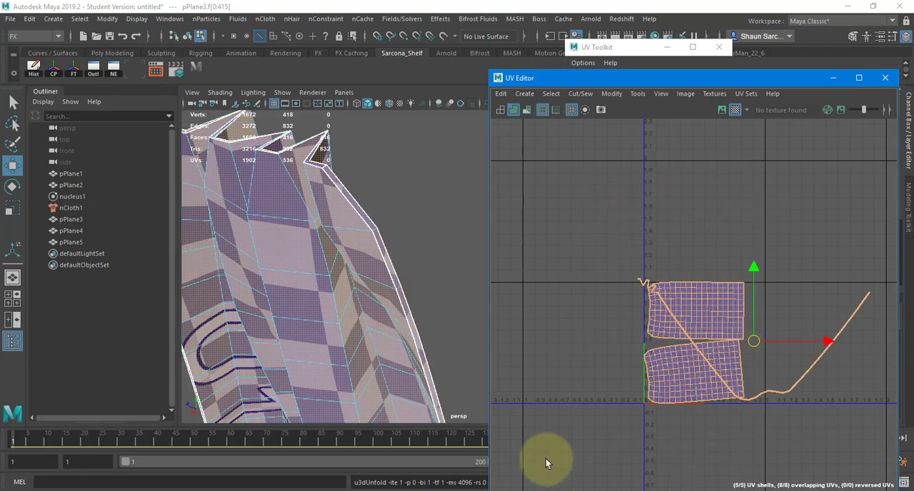
Lay out pPlane3's UV shells, orient them straight with Orient Shells and lay them out again.
shift+right_drag(739, 251, 670, 291)
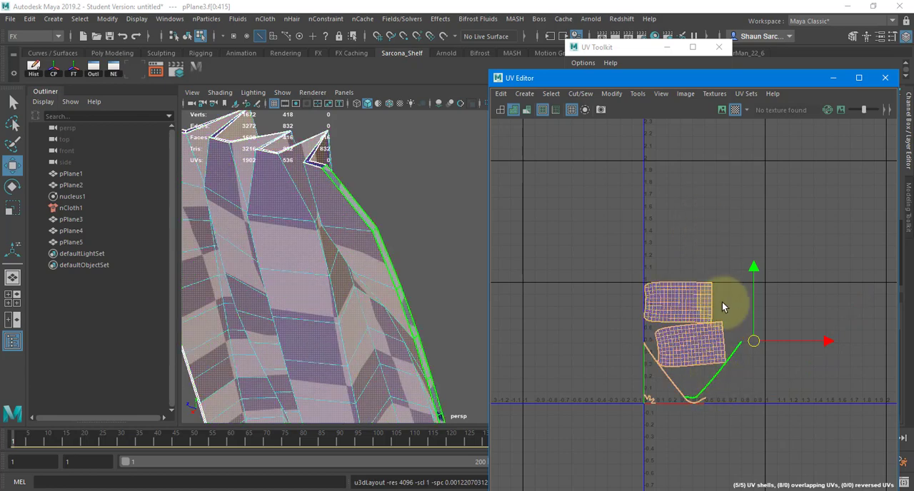
shift+right_drag(732, 217, 739, 382)
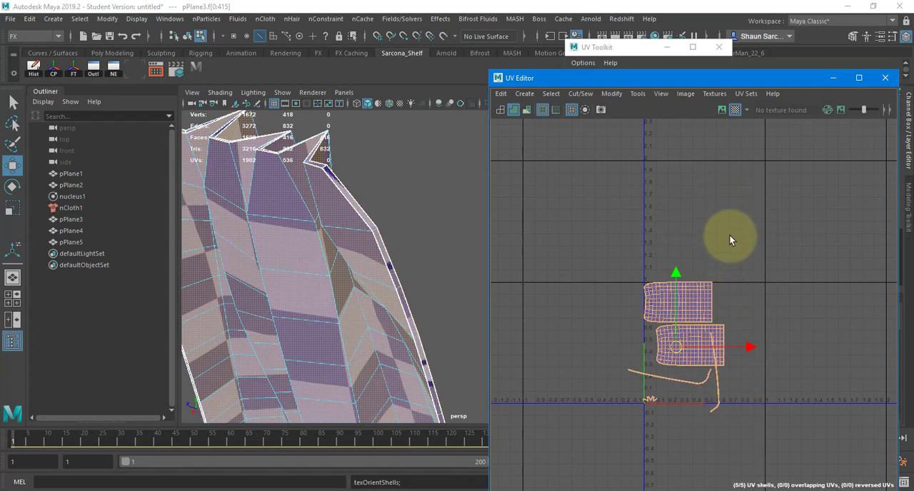
shift+right_drag(729, 236, 616, 283)
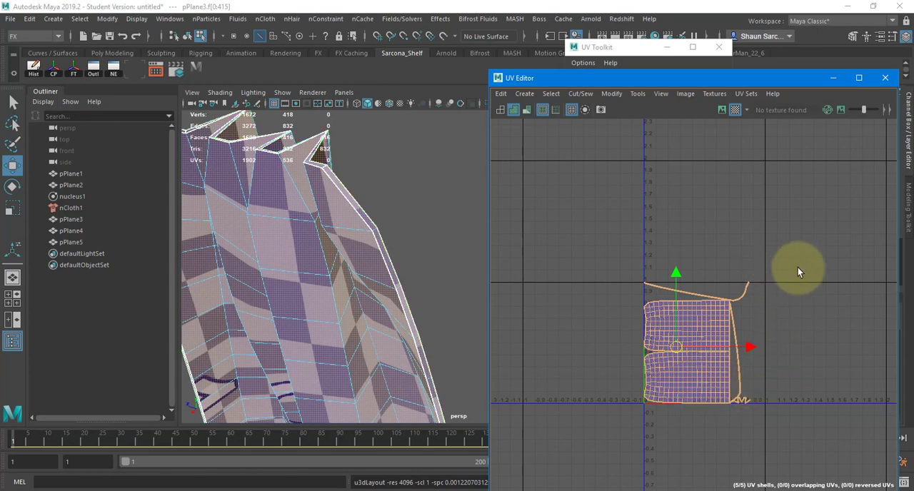
Return pPlane3 to object mode and select the draped cloth pPlane4 to show its UVs.
right_drag(346, 237, 381, 198)
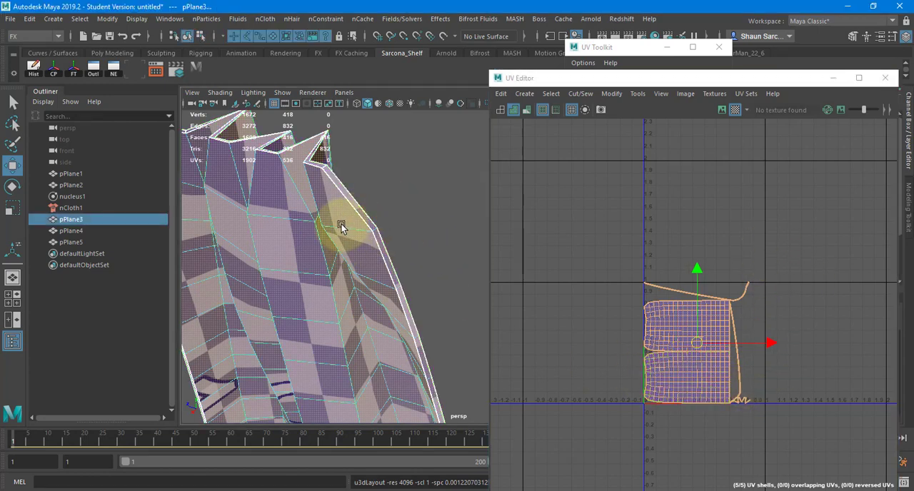
mouse_move(284, 229)
alt+mouse_down()
mouse_move(310, 286)
mouse_move(327, 188)
mouse_move(342, 177)
mouse_move(281, 222)
alt+mouse_up()
click(281, 204)
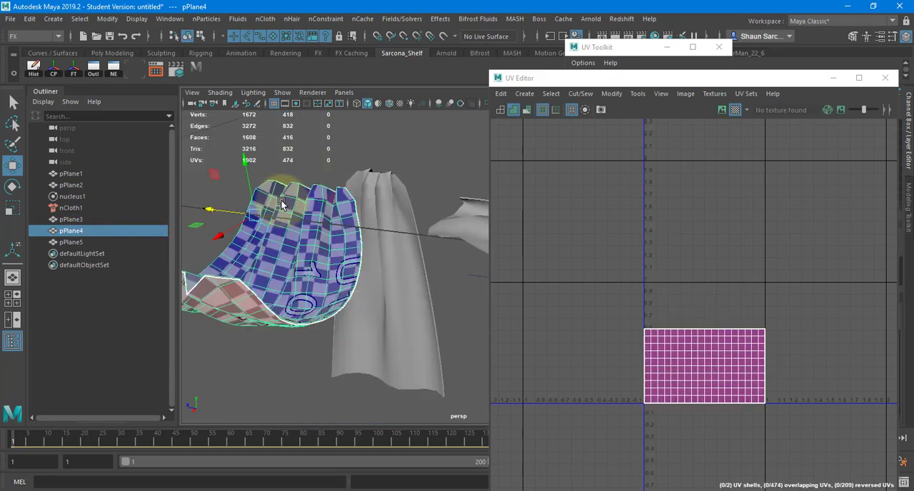
alt+drag(289, 279, 382, 282)
alt+right_drag(382, 281, 502, 267)
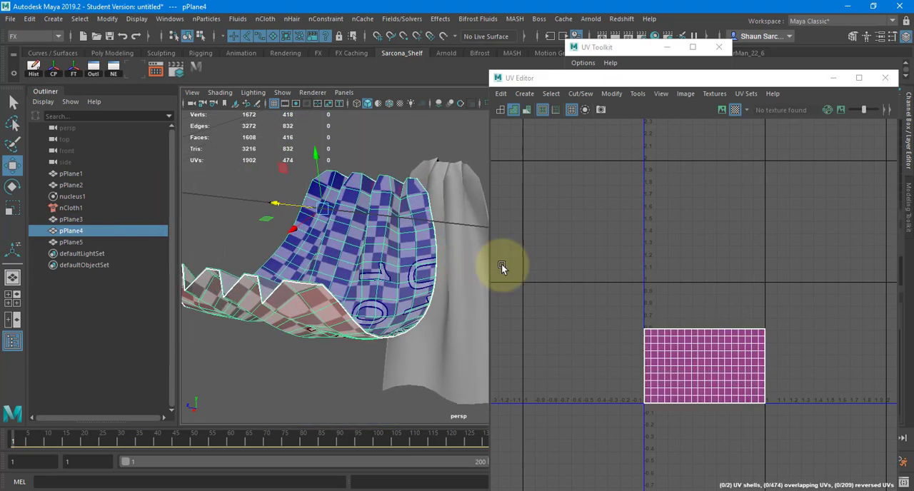
Select the edge loops along both sides of the thin rim strip on pPlane4's near pleated end.
alt+right_drag(300, 280, 367, 284)
alt+drag(367, 284, 339, 266)
right_drag(333, 269, 334, 239)
alt+drag(333, 239, 348, 287)
double_click(348, 286)
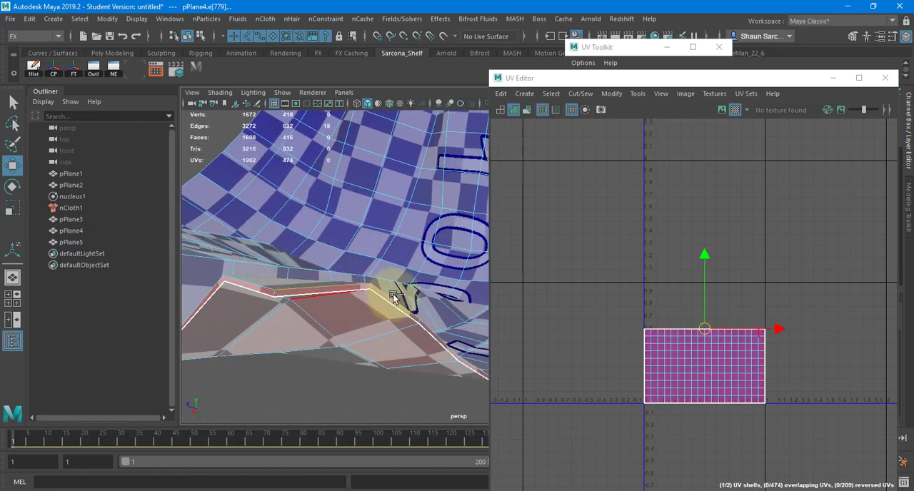
double_click(352, 287)
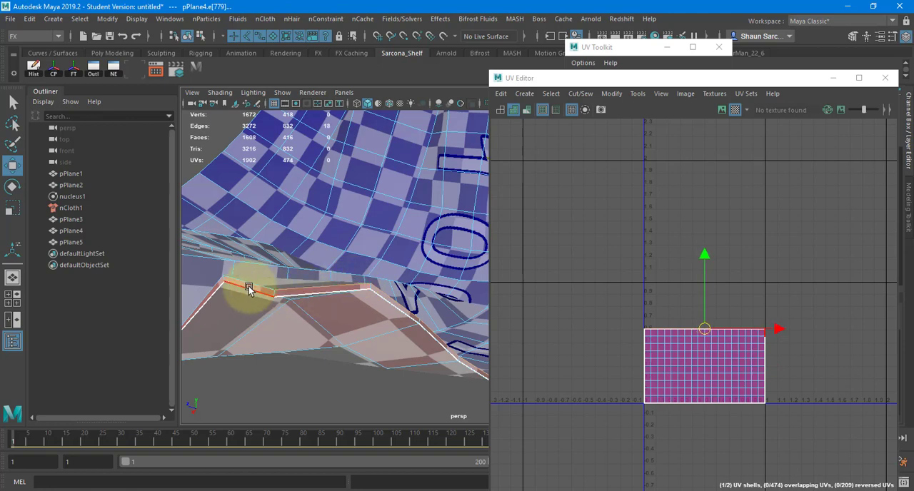
click(379, 292)
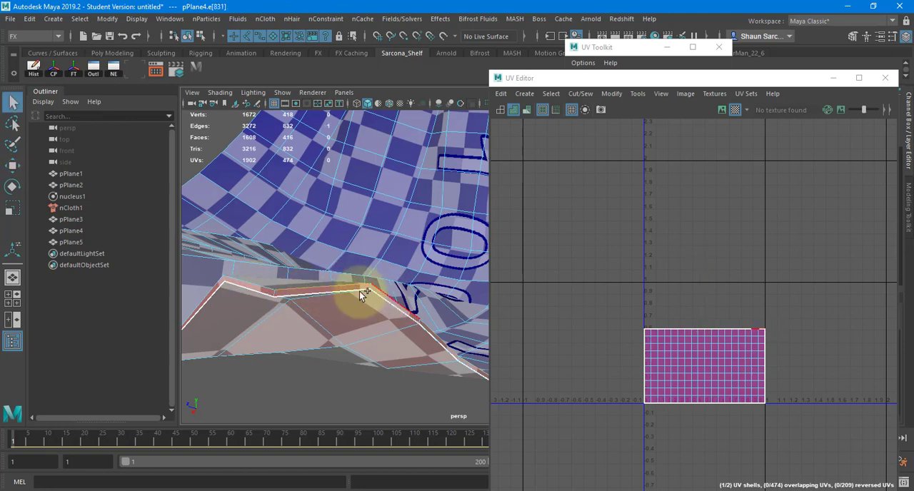
double_click(328, 287)
shift+double_click(251, 284)
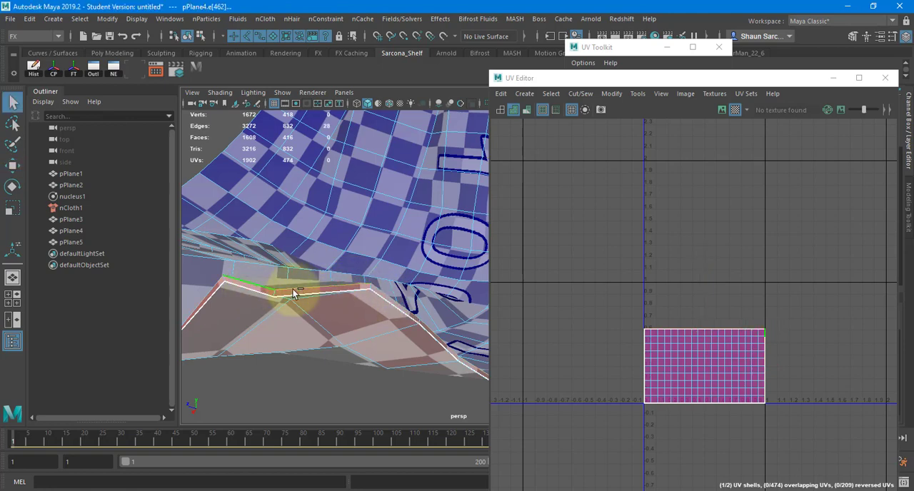
Add the remaining border edges and corner edges of pPlane4 to the selection and cut its UVs along them.
alt+drag(352, 316, 360, 367)
key(4)
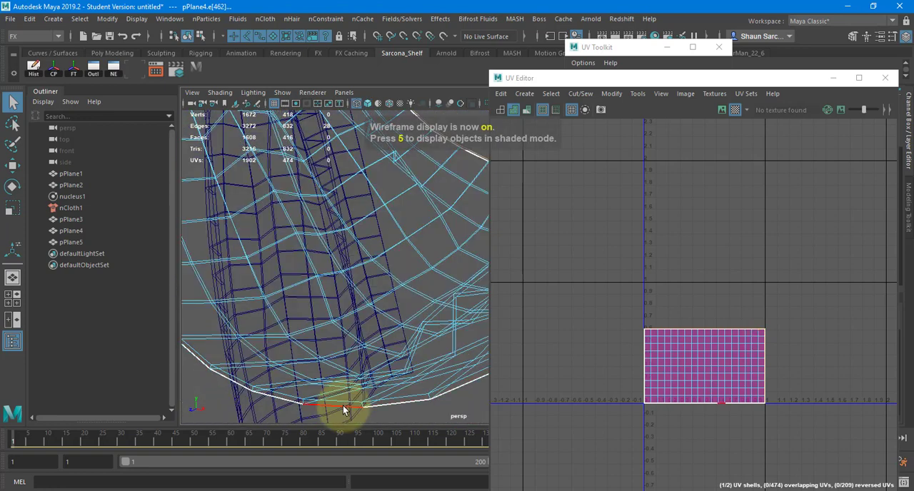
shift+double_click(344, 402)
alt+drag(333, 400, 372, 383)
shift+click(273, 347)
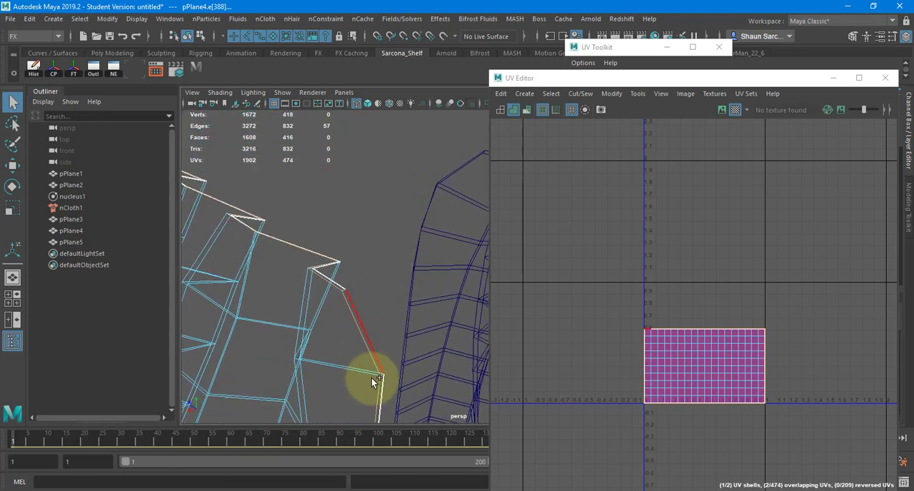
shift+click(343, 289)
mouse_move(343, 289)
alt+mouse_down()
mouse_move(92, 315)
mouse_move(249, 351)
mouse_move(389, 225)
mouse_move(377, 335)
mouse_move(497, 327)
mouse_move(316, 276)
mouse_move(327, 261)
mouse_move(422, 286)
mouse_move(408, 276)
mouse_move(336, 297)
mouse_move(318, 336)
mouse_move(320, 302)
mouse_move(331, 326)
mouse_move(311, 333)
mouse_move(409, 322)
mouse_move(294, 319)
mouse_move(372, 309)
mouse_move(399, 255)
alt+mouse_up()
key(5)
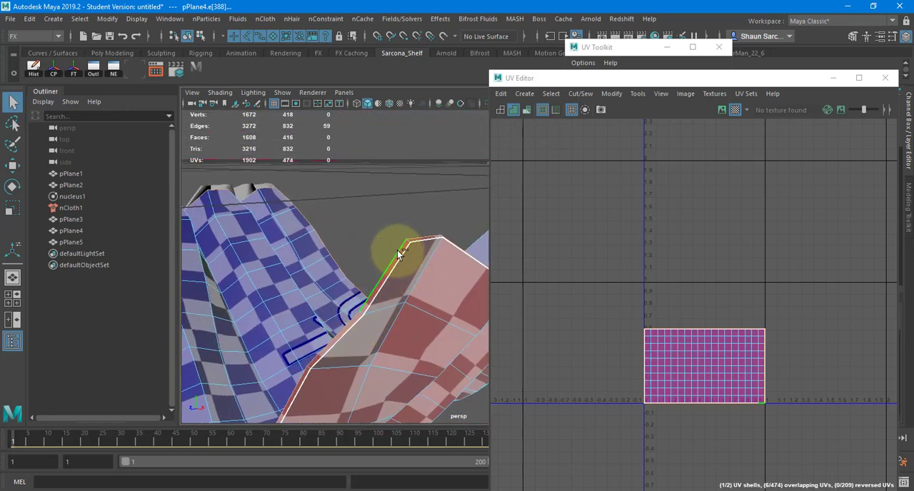
shift+click(399, 255)
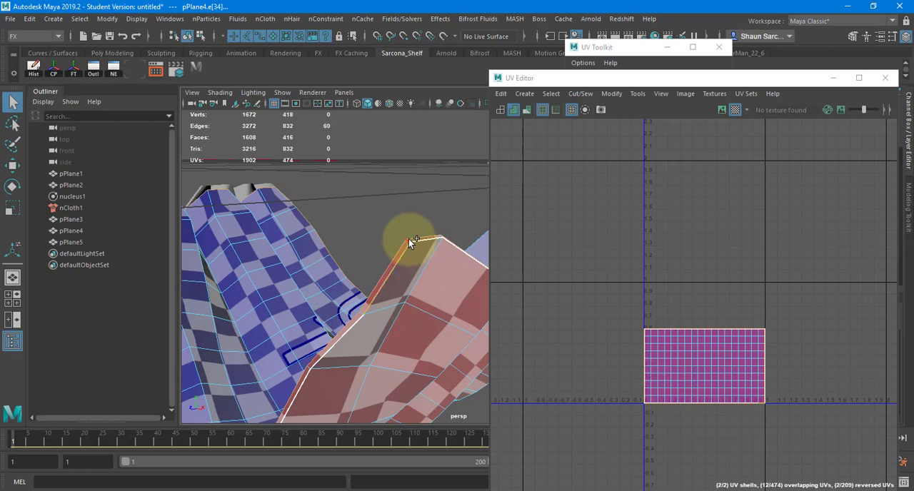
shift+click(408, 238)
Select all of pPlane4's UV shells and unfold them together.
shift+right_drag(658, 222, 622, 213)
drag(621, 212, 887, 479)
shift+right_drag(755, 202, 524, 204)
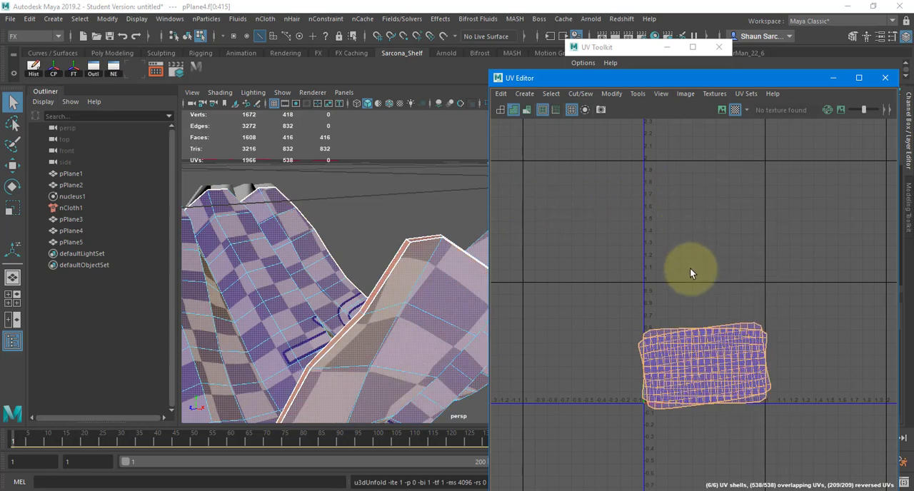
Move the two large cloth UV shells up off the rim strips and select a rim strip shell.
click(705, 334)
key(w)
drag(702, 368, 507, 177)
click(704, 363)
drag(682, 318, 754, 378)
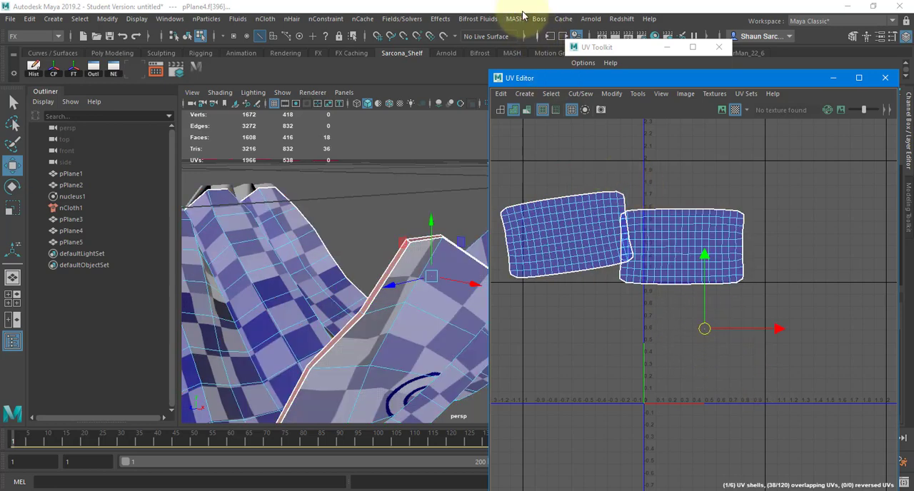
Apply a cylindrical projection to the selected 18-face rim strip and unfold the result.
key(space)
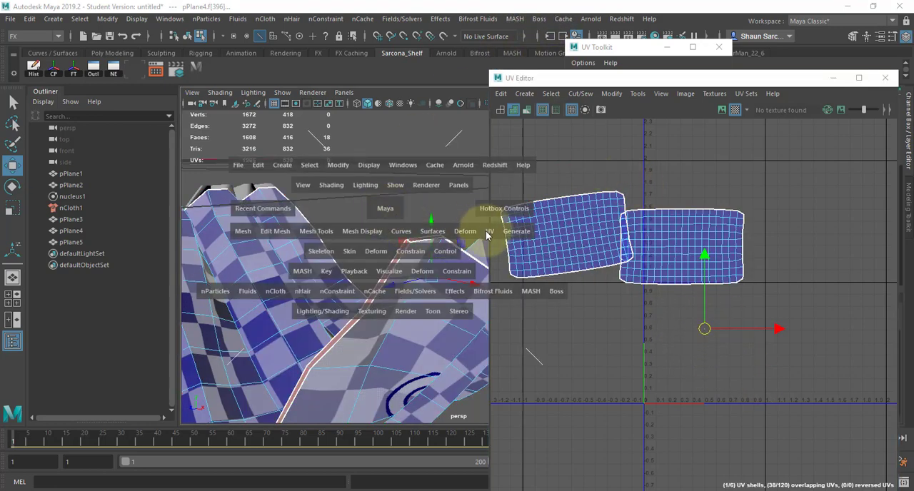
click(486, 236)
click(532, 360)
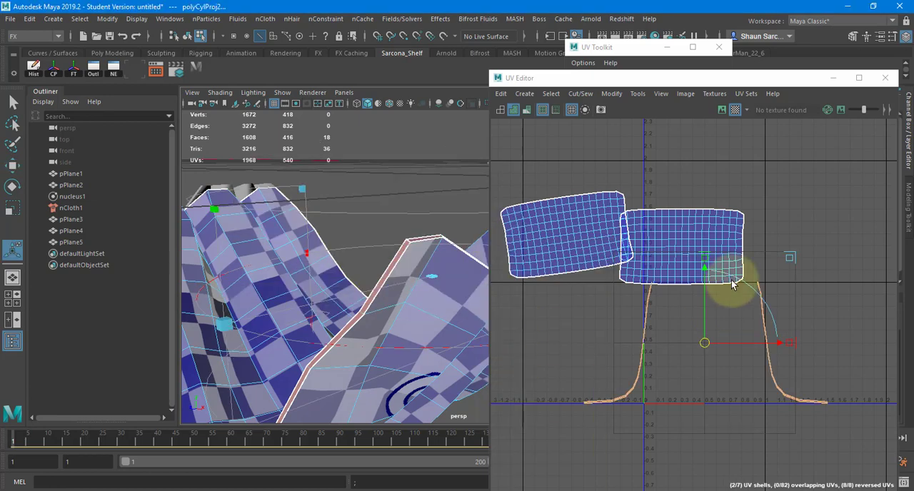
shift+right_drag(795, 249, 646, 244)
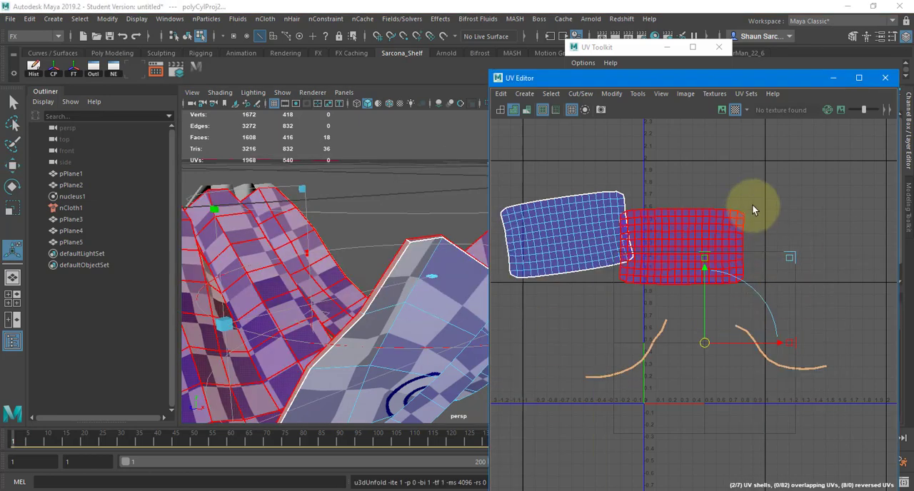
click(693, 446)
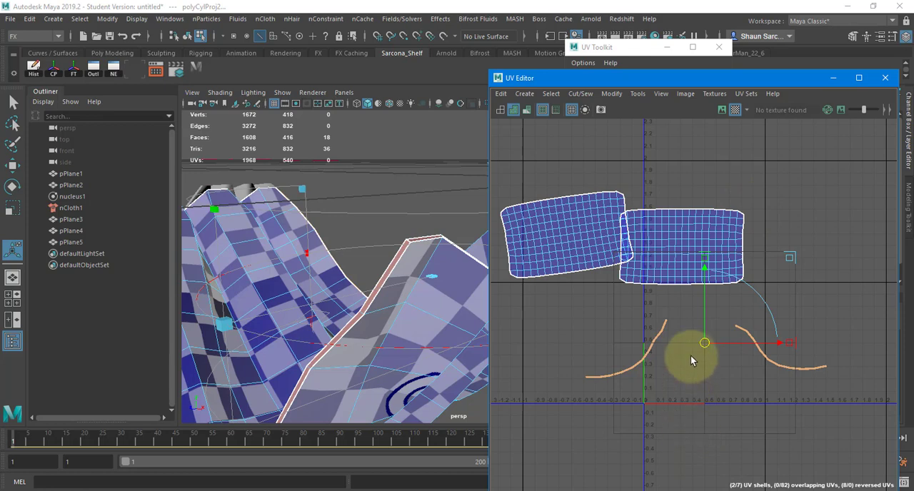
Select the curved strip shell between U 0.2 and 1 and unfold it on its own.
scroll(690, 356, down, 1)
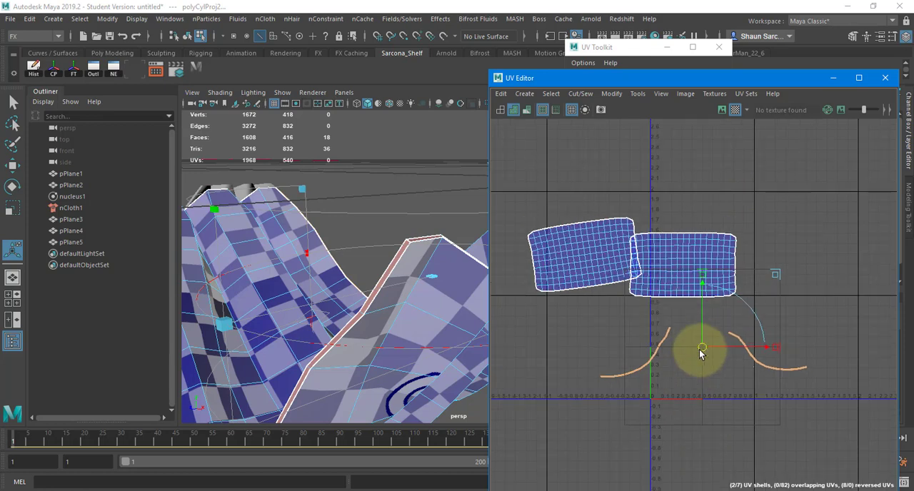
click(726, 402)
key(w)
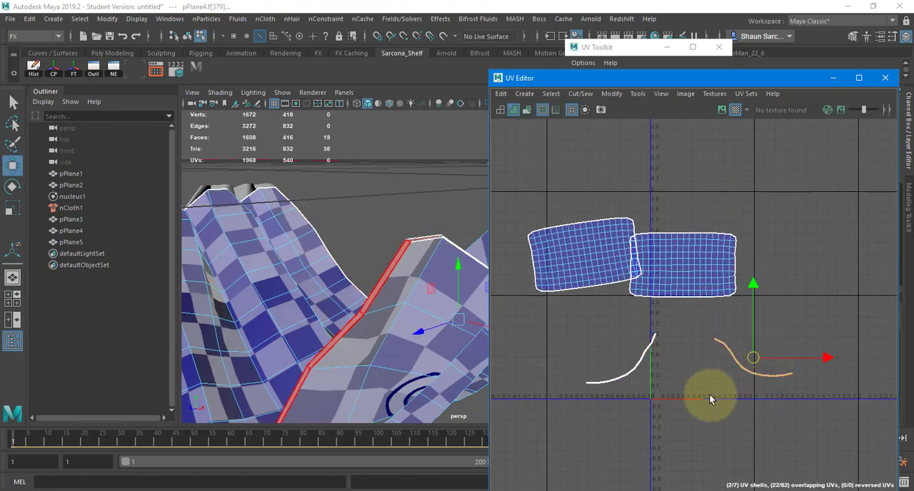
scroll(712, 402, up, 4)
click(719, 349)
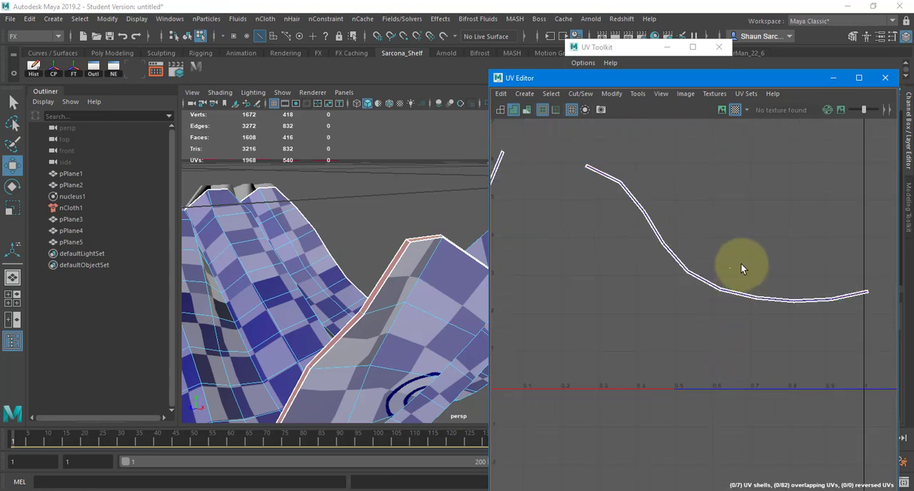
scroll(688, 191, down, 5)
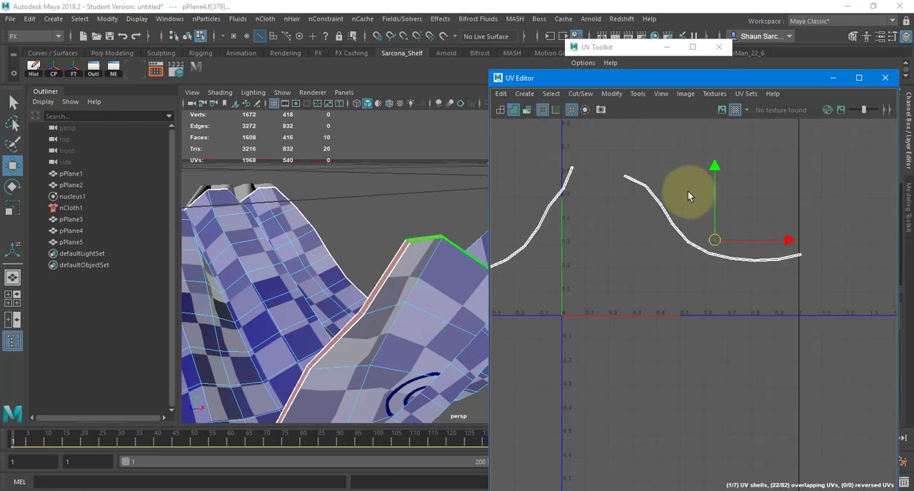
shift+right_drag(670, 246, 543, 243)
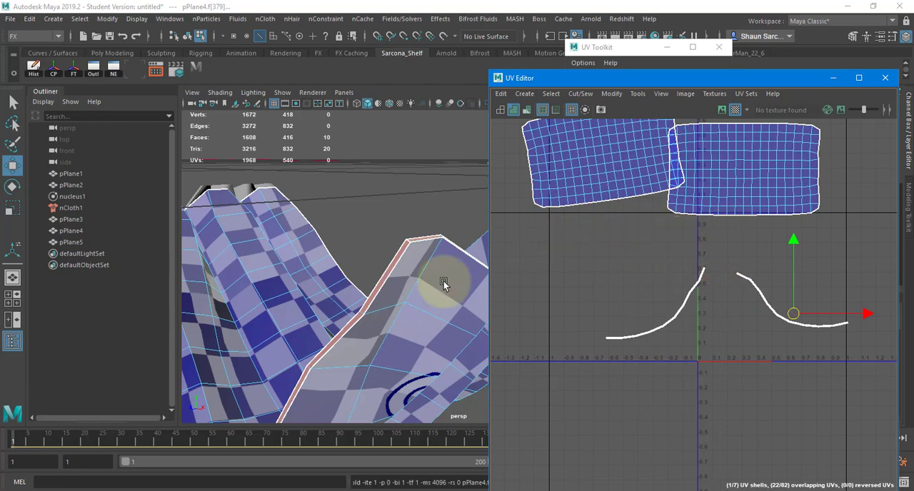
Try to apply another cylindrical projection to the split rim strip.
key(space)
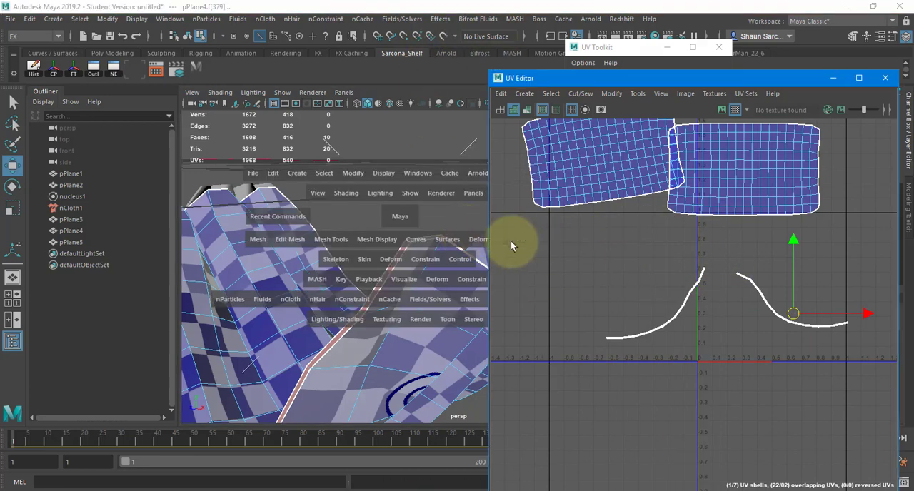
key(space)
click(463, 206)
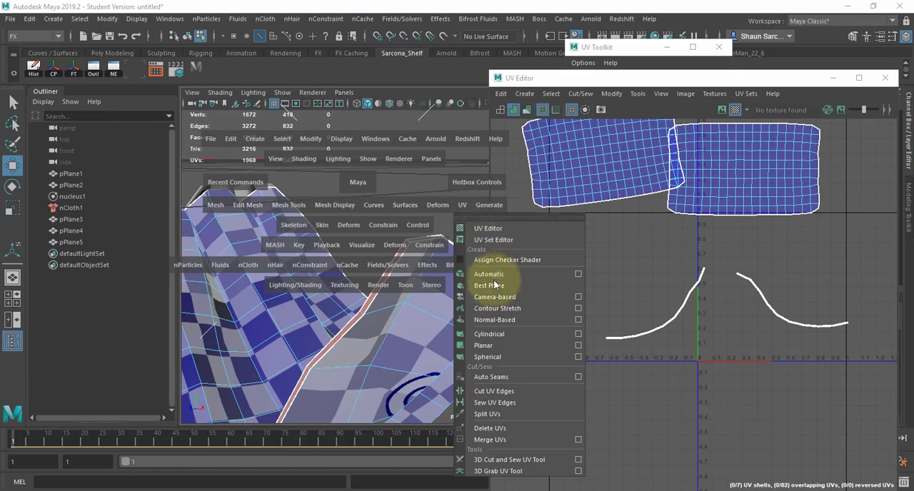
click(501, 336)
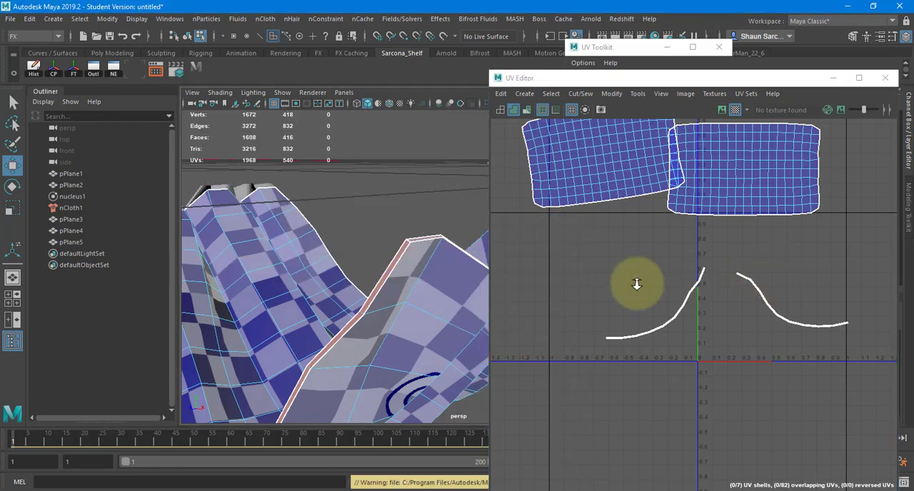
Select all of pPlane4's UV shells in wireframe and deselect the two large cloth panels, keeping only the rim faces.
alt+right_drag(777, 272, 757, 291)
alt+middle_drag(778, 255, 719, 319)
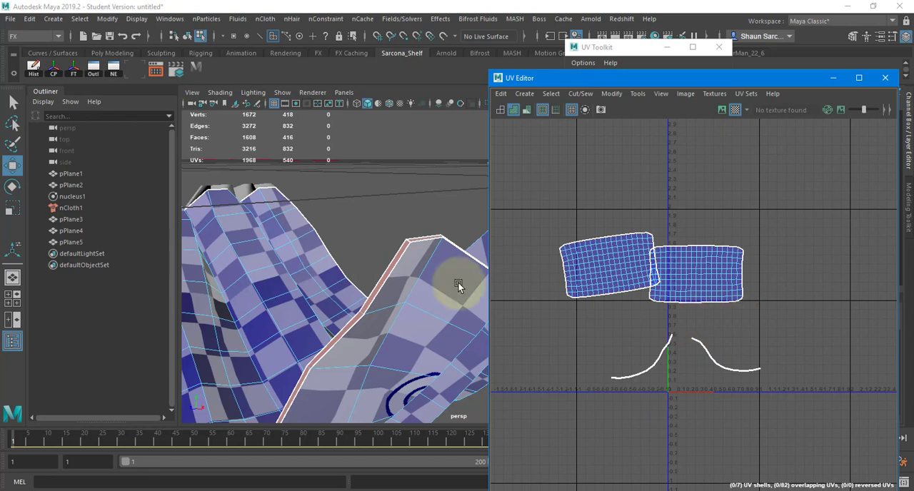
alt+drag(397, 261, 464, 285)
right_drag(647, 322, 599, 304)
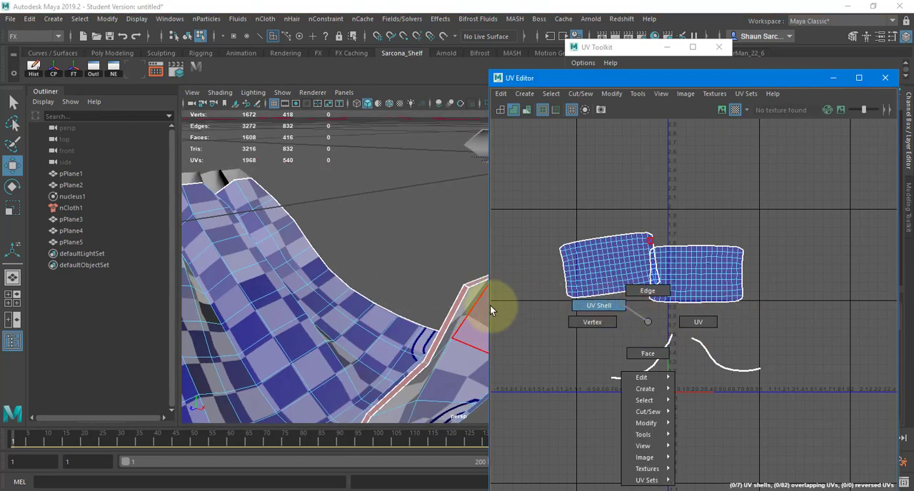
key(4)
click(470, 275)
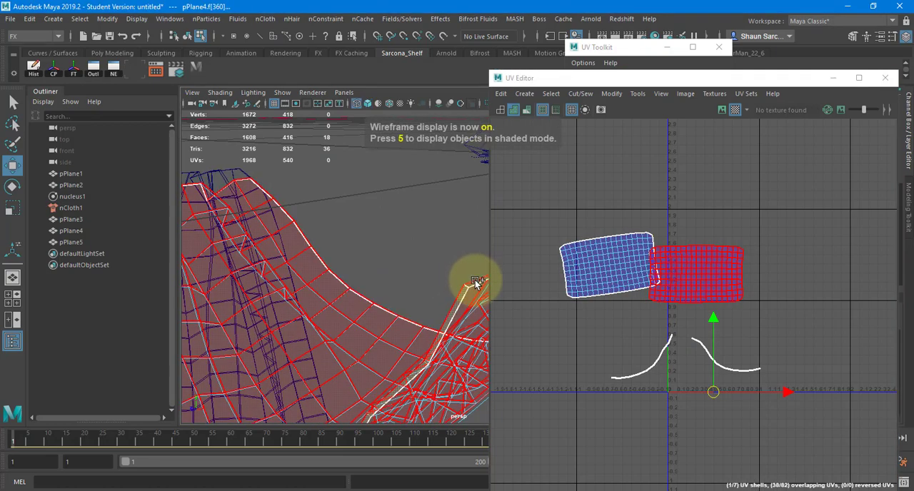
click(398, 235)
alt+drag(398, 235, 494, 413)
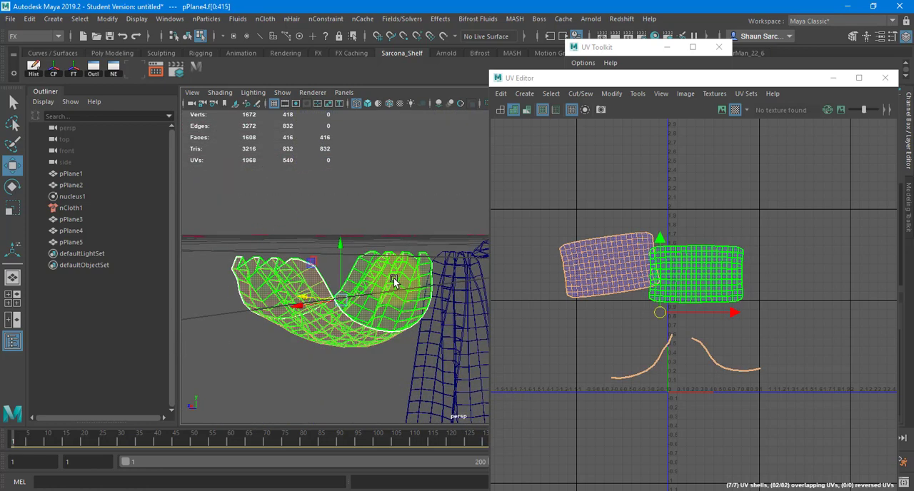
click(401, 295)
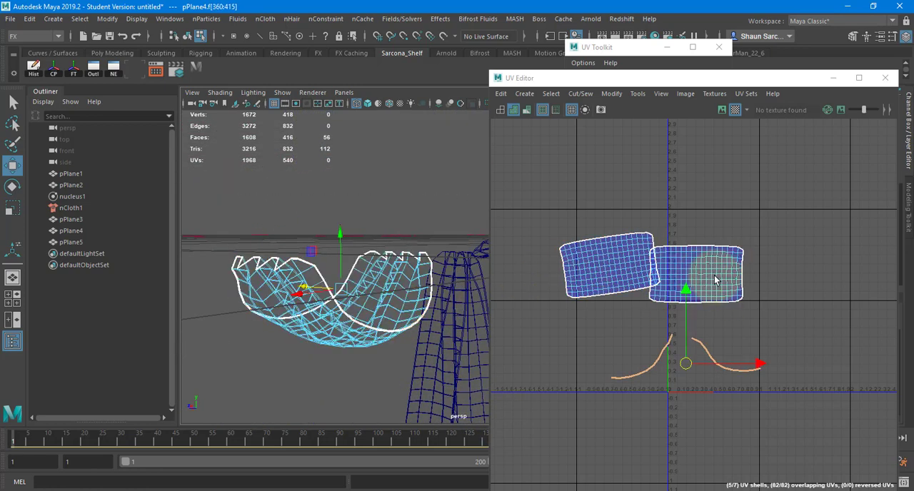
Apply a cylindrical projection to all 56 rim faces of pPlane4.
shift+right_click(674, 205)
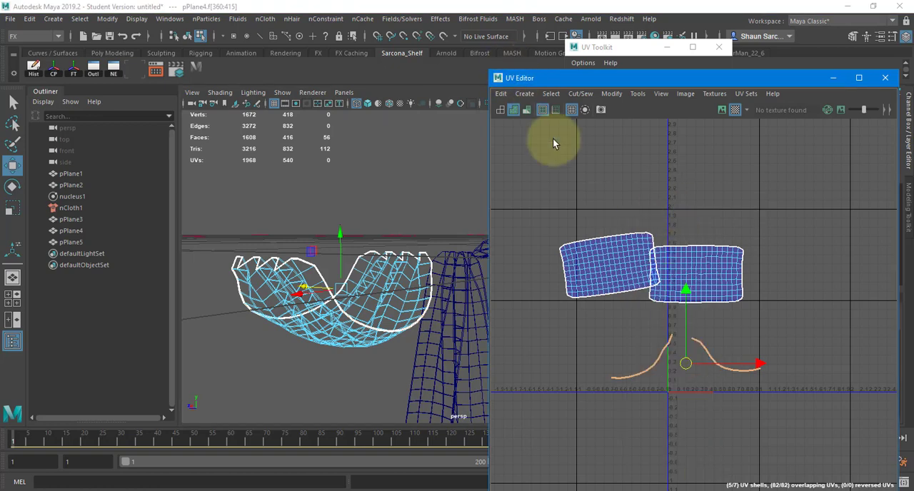
key(space)
click(683, 191)
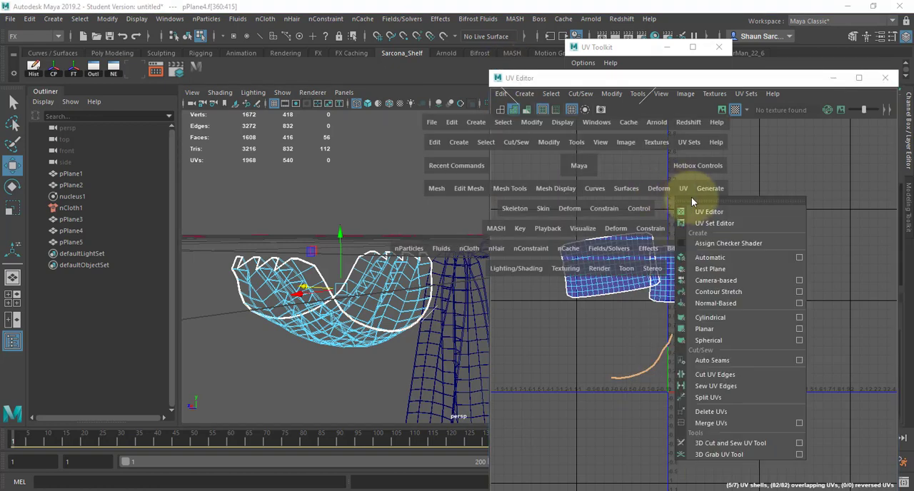
click(725, 319)
Cut the projected rim at the cross edge where the first zigzag end meets the long curved side.
scroll(746, 252, up, 10)
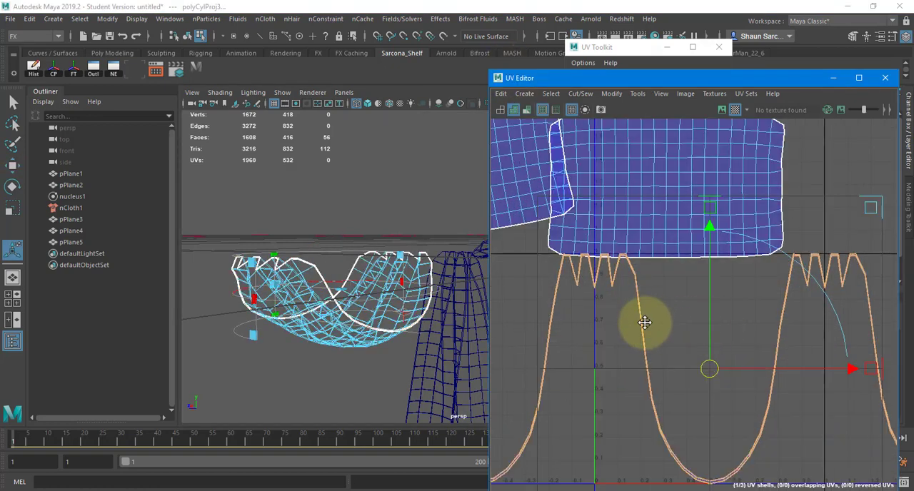
alt+middle_drag(658, 291, 678, 303)
right_drag(745, 320, 724, 302)
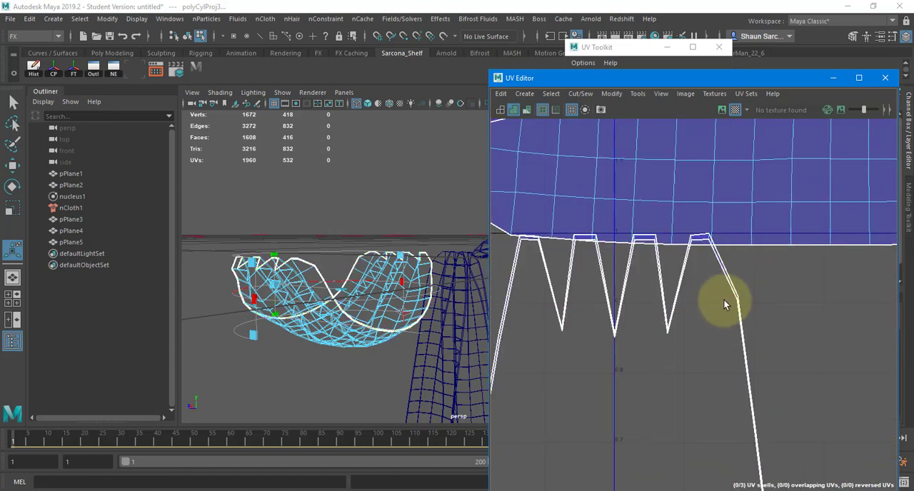
scroll(722, 293, up, 5)
drag(733, 271, 822, 330)
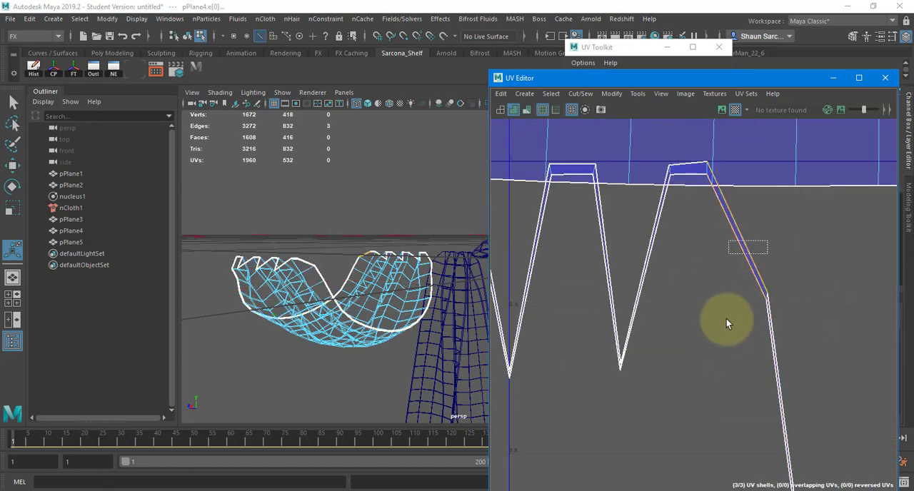
scroll(743, 372, down, 5)
alt+middle_drag(788, 375, 686, 297)
shift+right_drag(713, 283, 668, 299)
Cut the rim at the cross edge on the opposite corner of the same zigzag end.
alt+middle_drag(531, 294, 704, 292)
scroll(669, 232, up, 8)
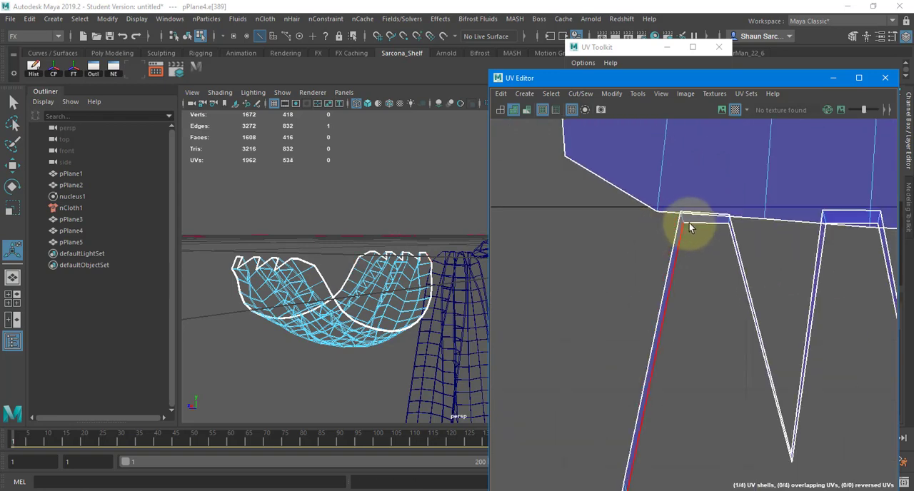
click(682, 216)
key(g)
Cut the rim at the cross edge where the second zigzag end begins, and sew back the stray cut on its third tooth.
alt+middle_drag(755, 294, 400, 284)
scroll(728, 300, down, 6)
alt+middle_drag(729, 300, 381, 290)
scroll(602, 341, down, 4)
alt+right_drag(603, 346, 888, 277)
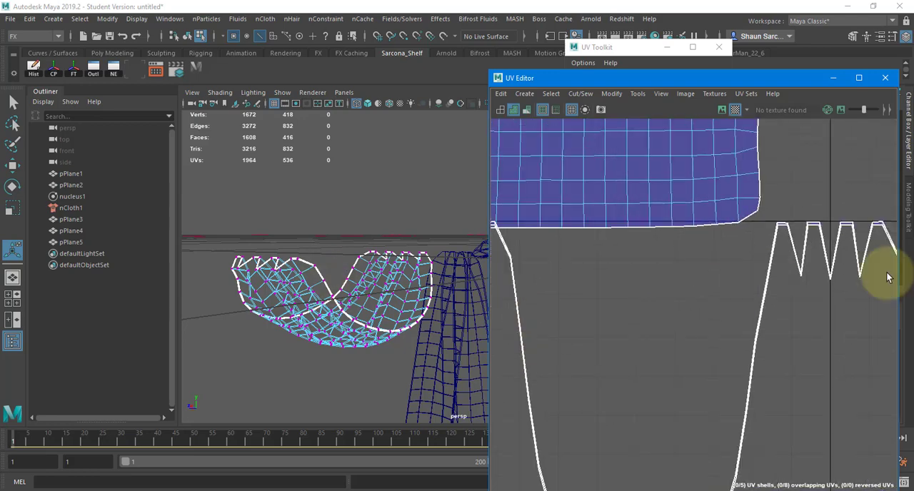
alt+middle_drag(757, 250, 635, 428)
alt+right_drag(635, 427, 913, 426)
alt+middle_drag(746, 429, 695, 270)
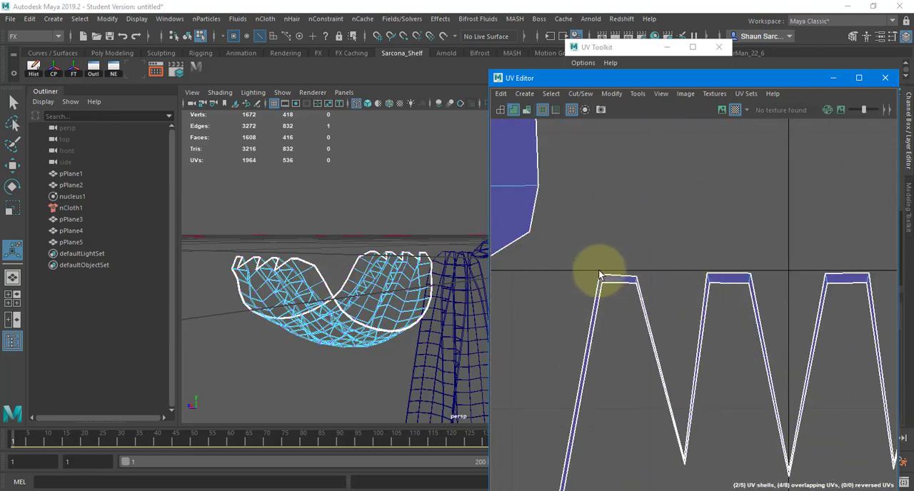
click(600, 279)
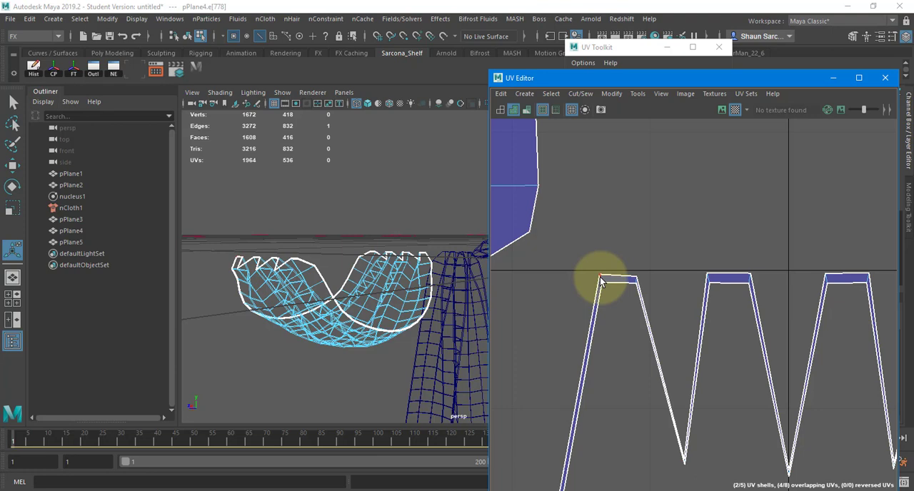
shift+click(875, 291)
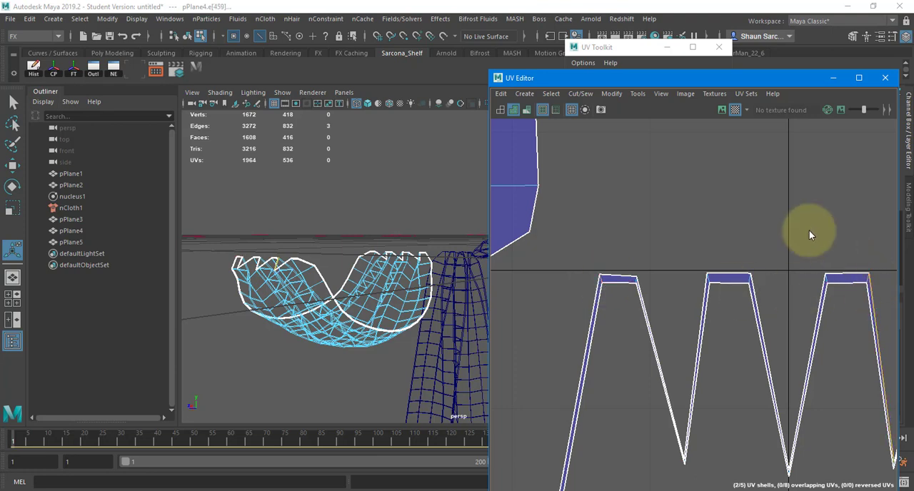
shift+right_drag(809, 230, 777, 260)
scroll(844, 277, up, 10)
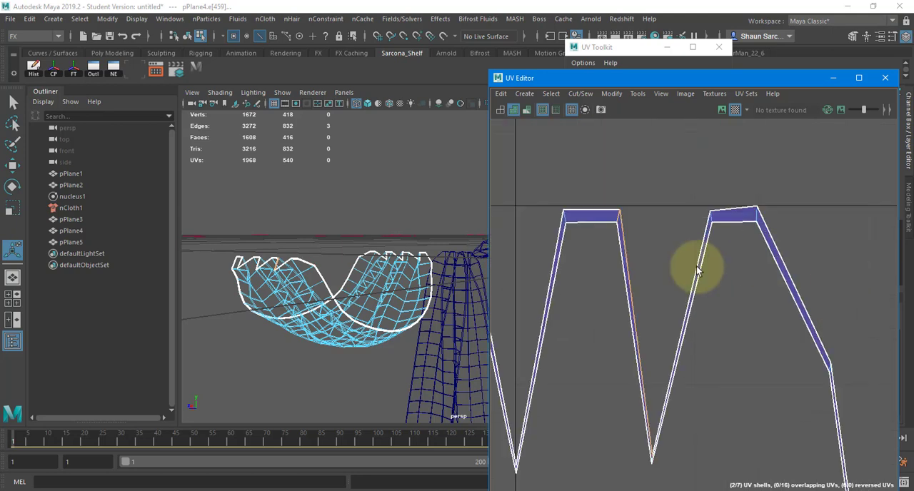
shift+right_drag(597, 188, 604, 144)
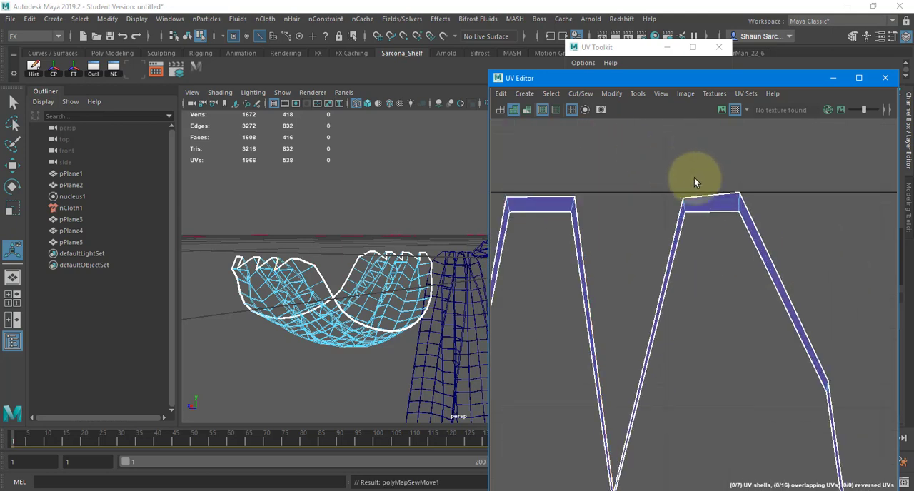
Cut the rim at the cross edge at the bend just past the last tooth of the second zigzag end.
click(826, 386)
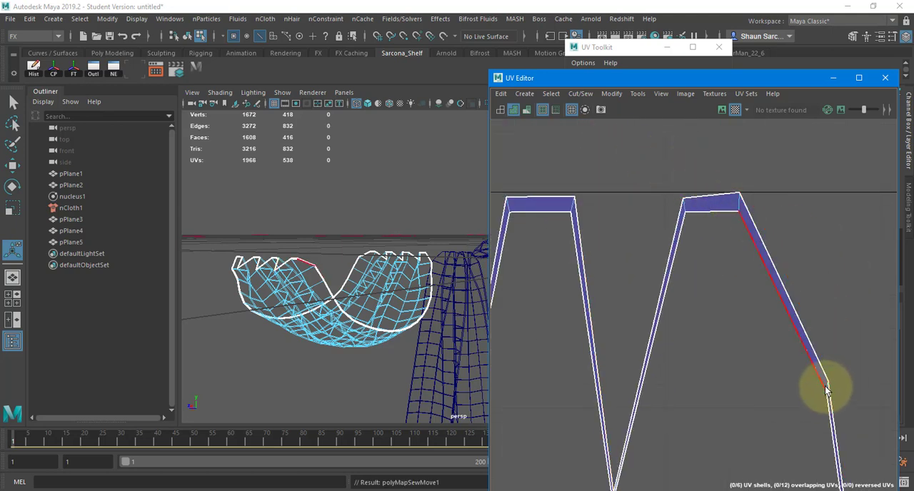
click(833, 396)
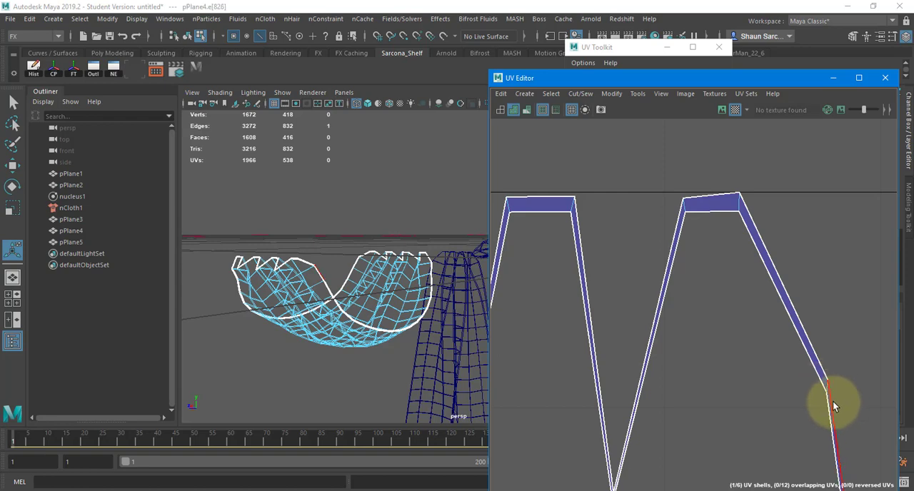
shift+right_drag(810, 276, 784, 276)
scroll(787, 271, down, 10)
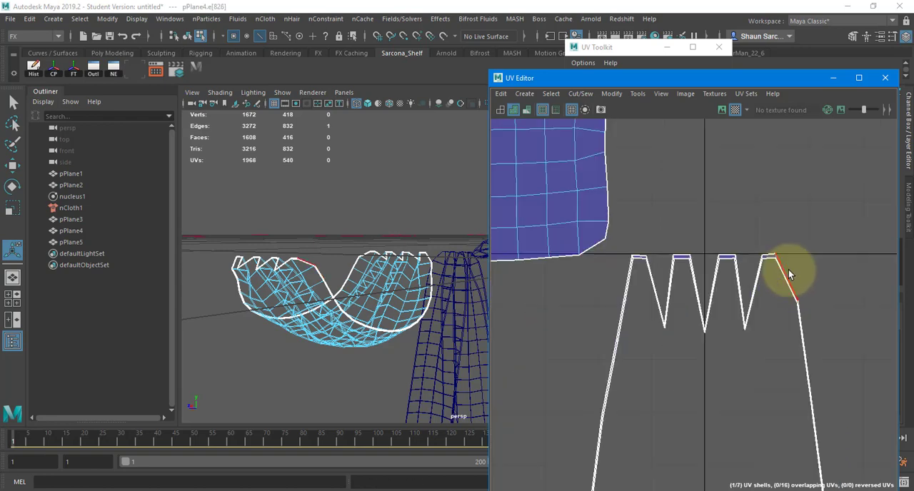
Select all UV shells of pPlane4, unfold them and orient the shells.
scroll(779, 314, down, 5)
right_drag(770, 318, 720, 291)
drag(581, 218, 900, 435)
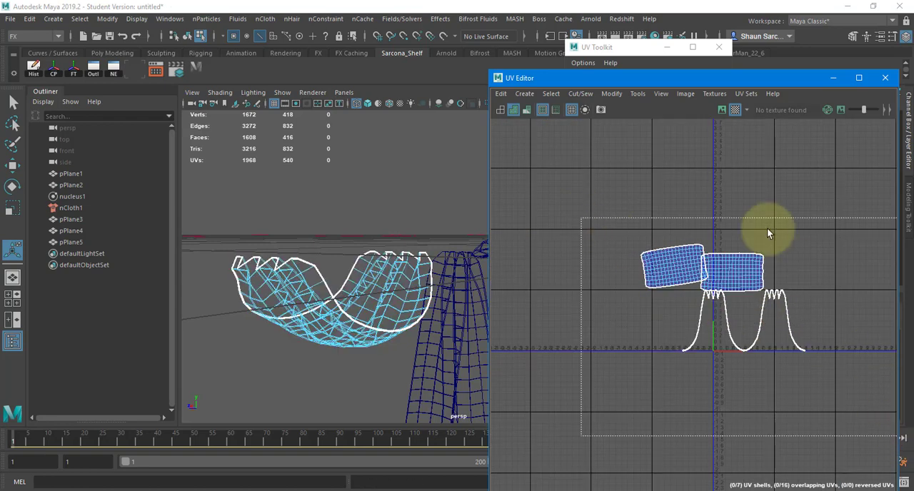
shift+right_drag(749, 178, 744, 202)
shift+right_drag(740, 347, 728, 355)
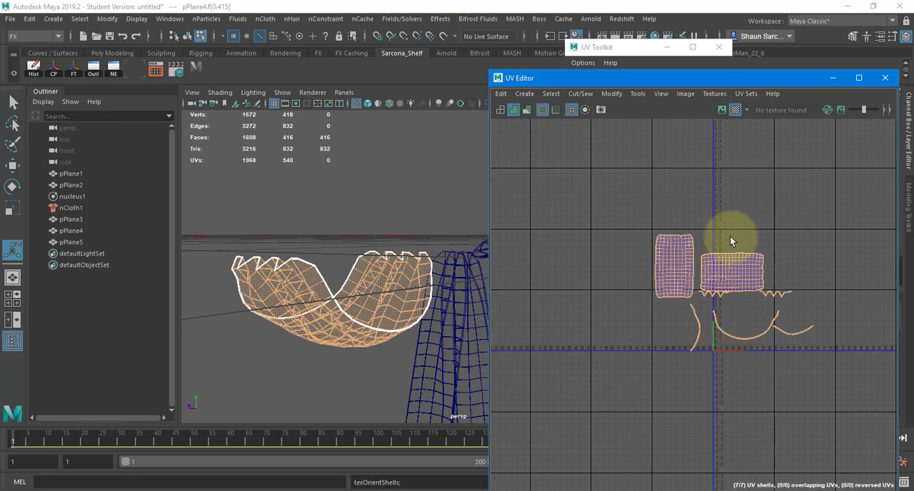
Lay out pPlane4's UV shells in the 0–1 space with the horizontal cloth panel rotated upright beside the other panel.
shift+right_drag(730, 207, 596, 247)
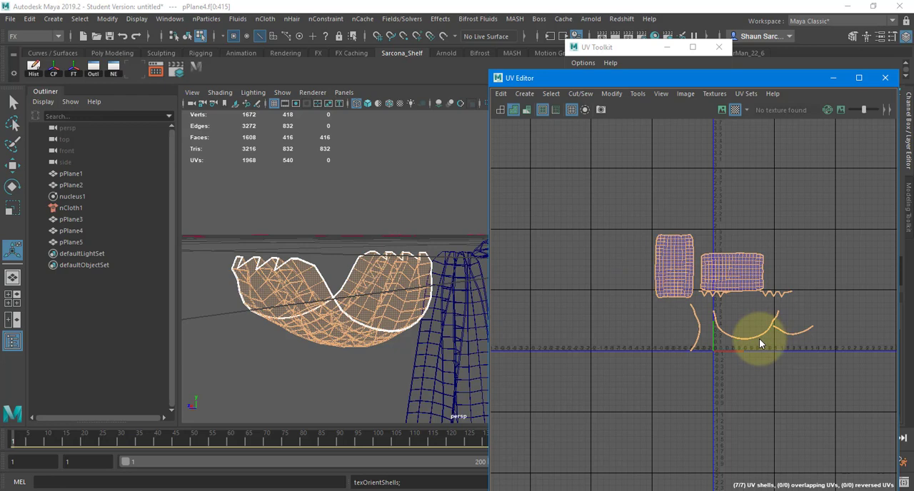
scroll(748, 335, up, 8)
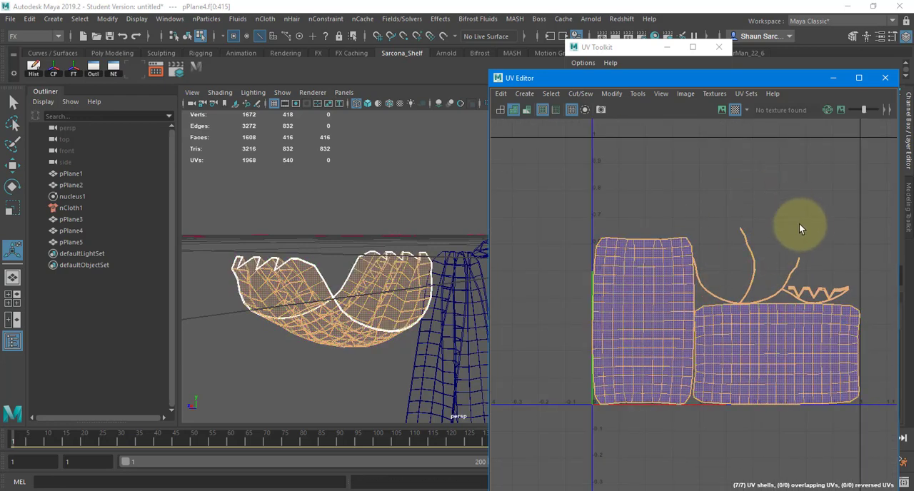
click(621, 288)
key(e)
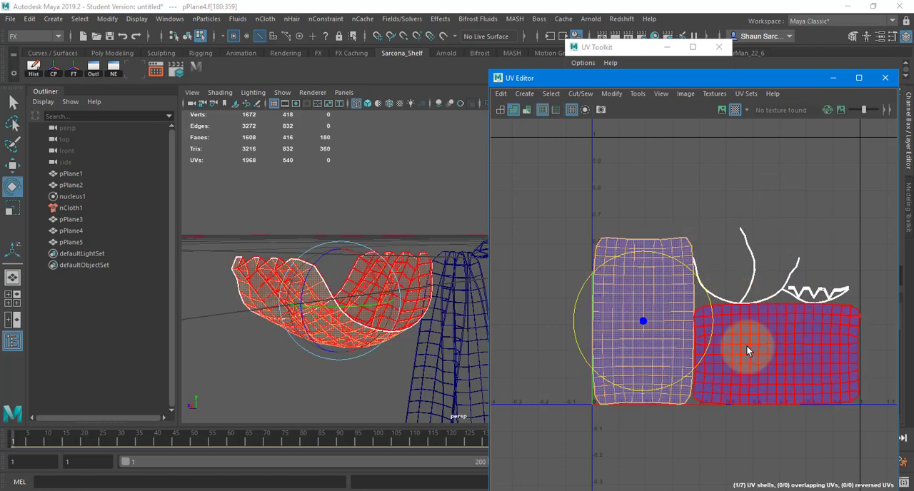
click(749, 349)
drag(782, 295, 841, 366)
shift+right_drag(808, 162, 812, 329)
key(w)
drag(617, 260, 754, 191)
shift+right_drag(755, 191, 633, 231)
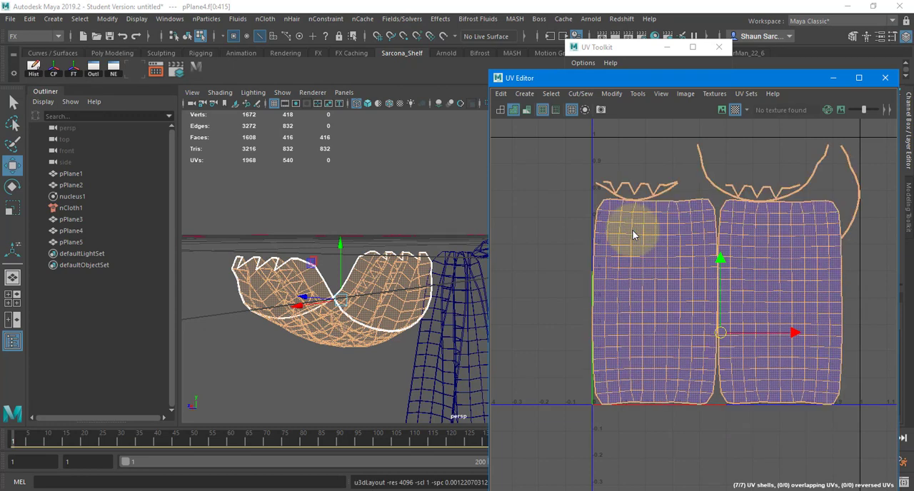
Return pPlane4 to object mode and show the scene in shaded display with texture maps.
click(392, 266)
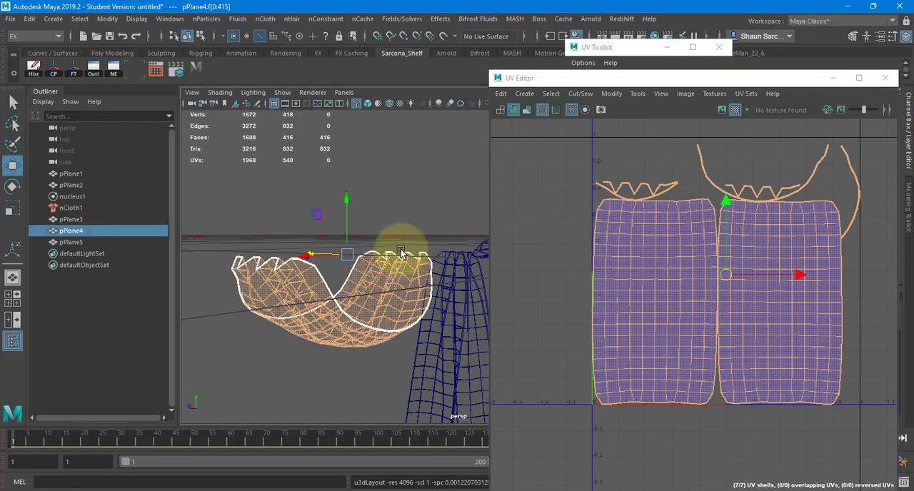
click(396, 240)
key(5)
key(6)
click(423, 285)
alt+right_drag(424, 290, 377, 267)
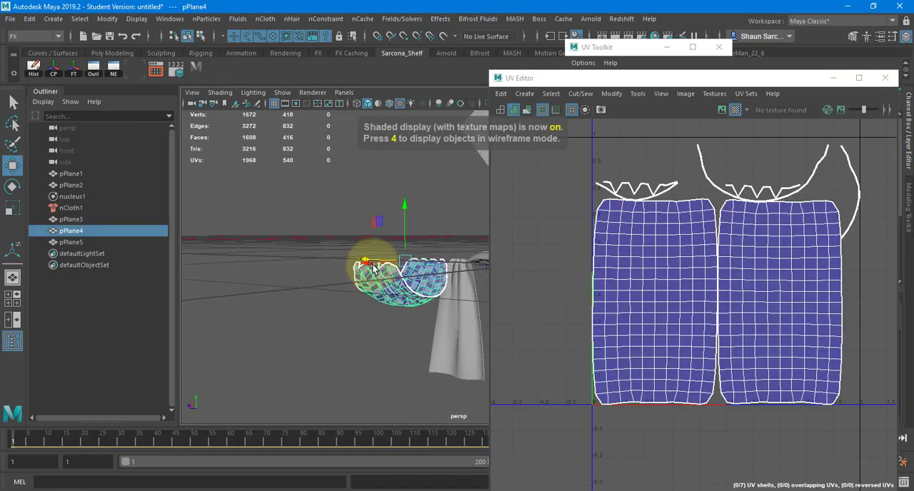
alt+middle_drag(377, 267, 304, 275)
alt+right_drag(304, 275, 292, 278)
alt+drag(328, 282, 400, 281)
Examine the UV layouts of pPlane3, pPlane4 and pPlane5 by selecting the cloth forms in turn.
click(398, 283)
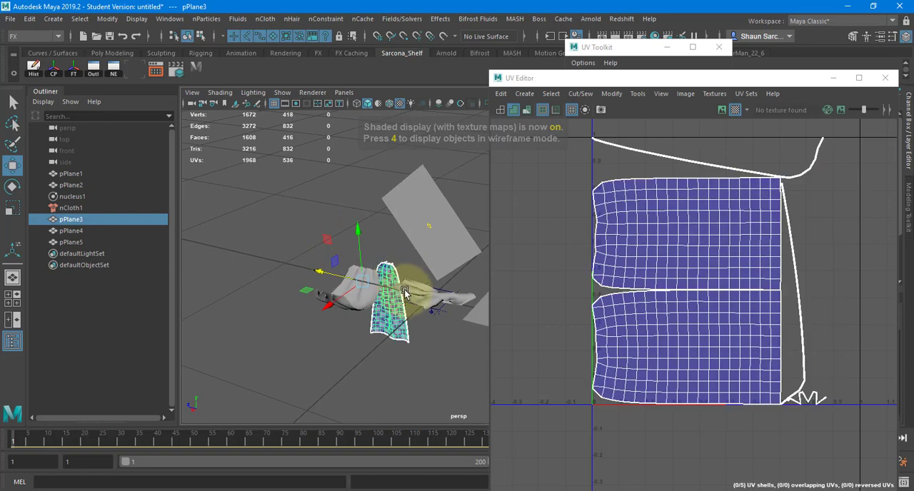
click(431, 300)
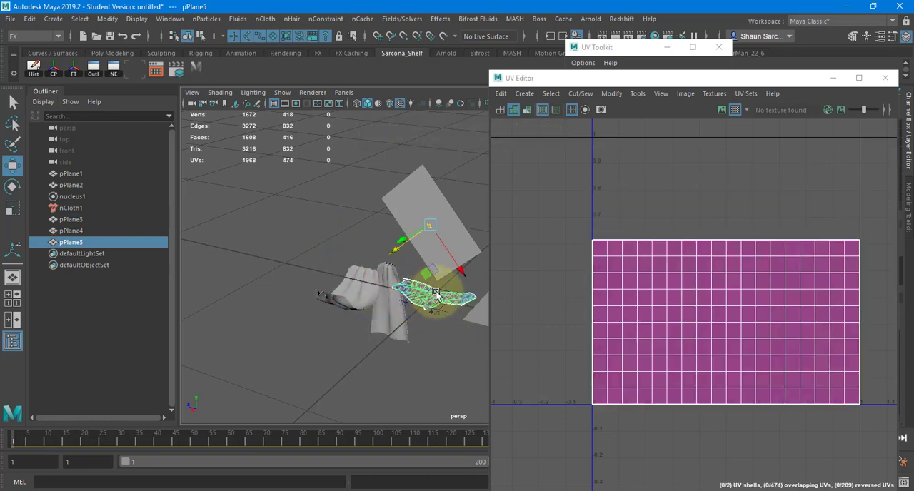
click(380, 293)
shift+click(367, 305)
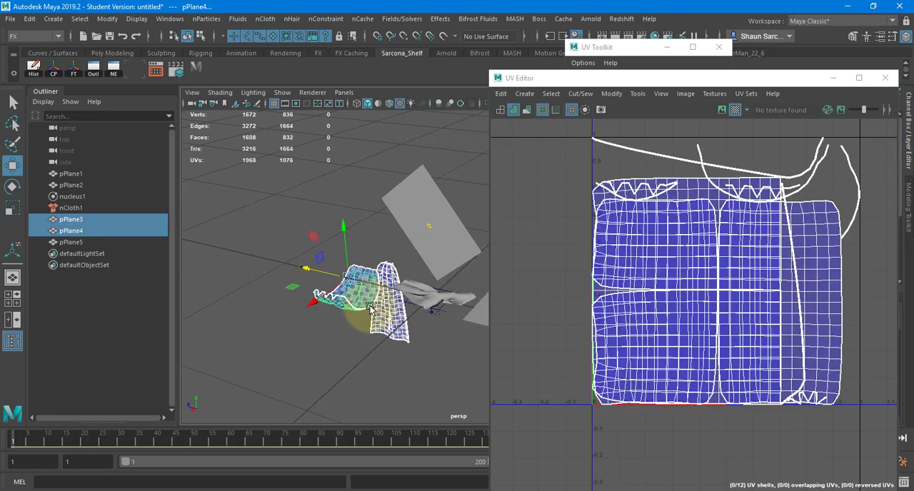
alt+drag(347, 326, 381, 312)
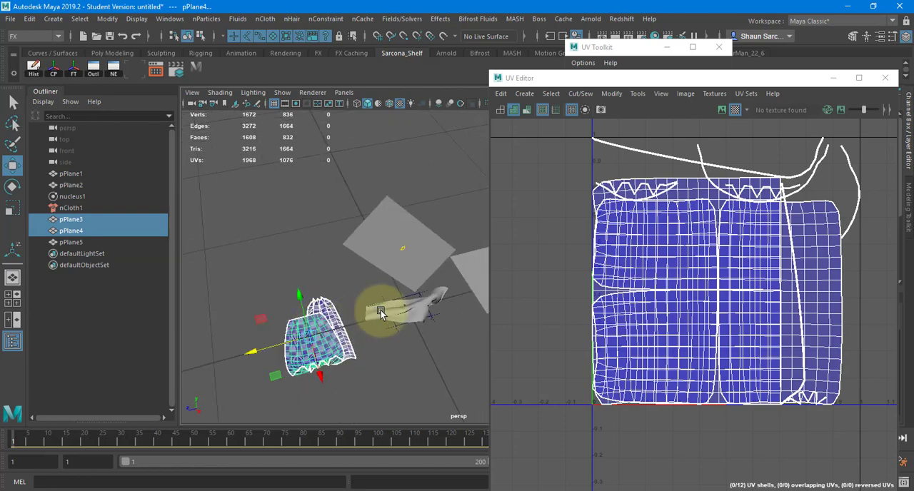
click(381, 314)
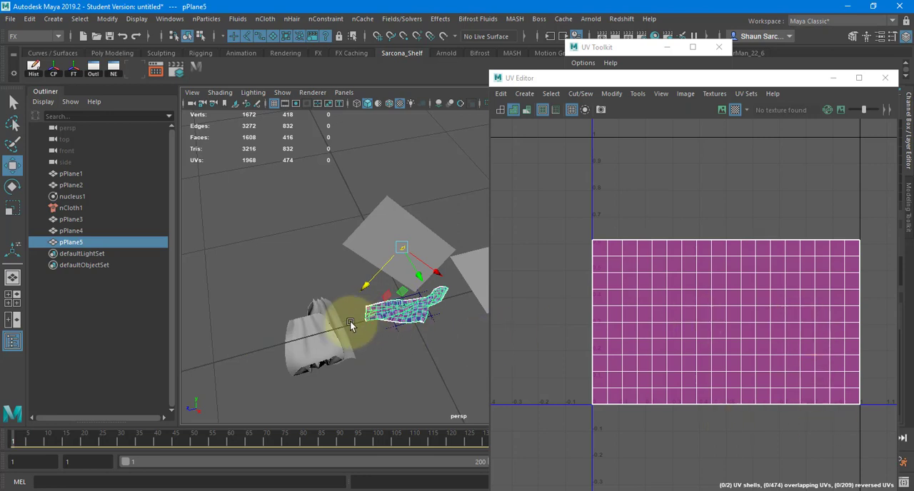
drag(343, 323, 298, 344)
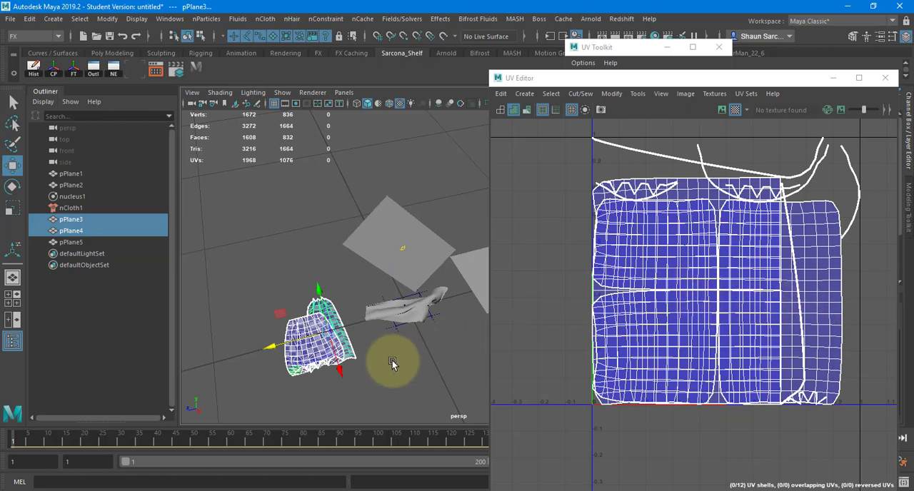
Clear the selection and close the UV Editor and the UV Toolkit.
click(395, 362)
click(885, 78)
click(718, 47)
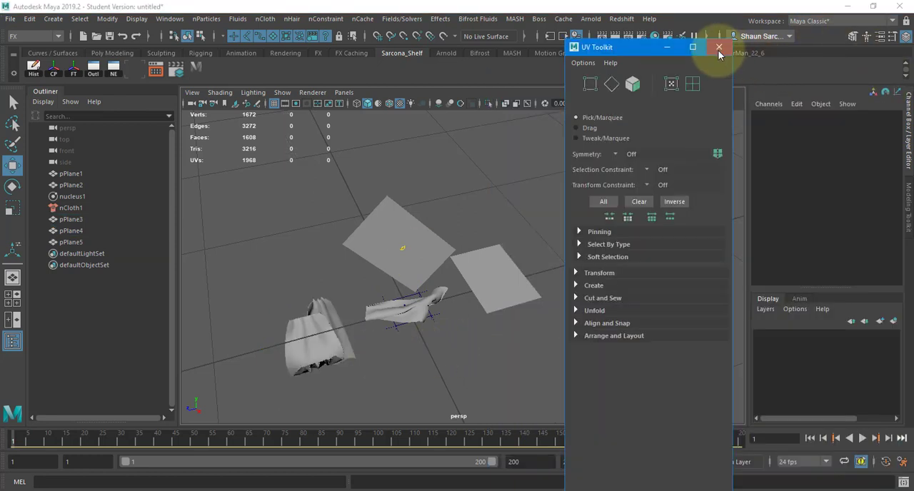
Delete pPlane1, pPlane2, nucleus1, nCloth1 and the crumpled pPlane5, keeping only the two finished cloth forms.
alt+drag(413, 266, 411, 243)
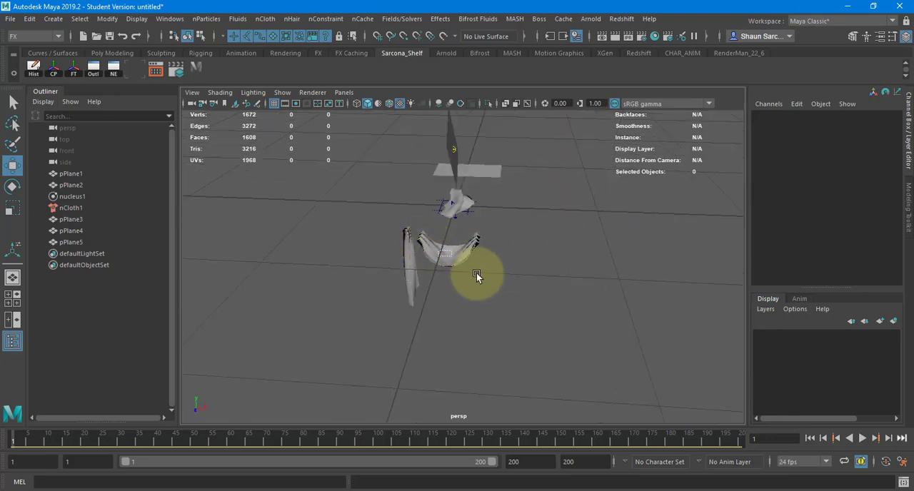
click(473, 248)
drag(515, 212, 422, 130)
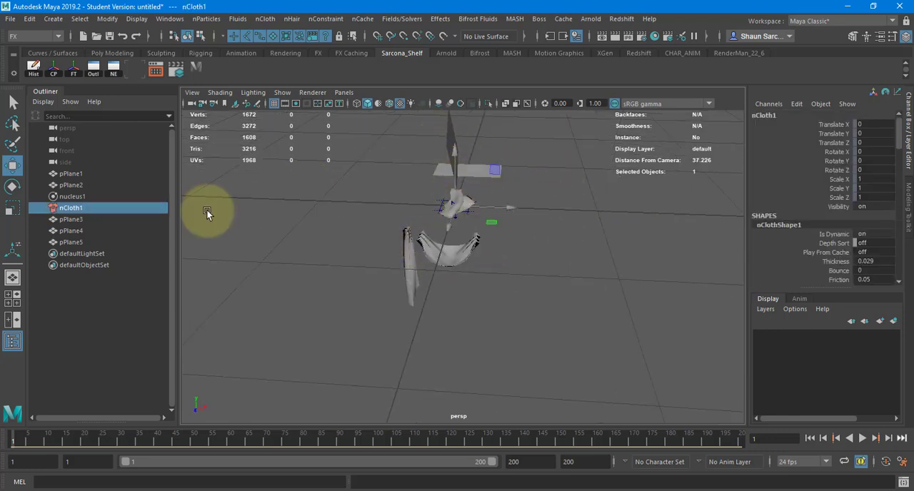
drag(112, 179, 112, 206)
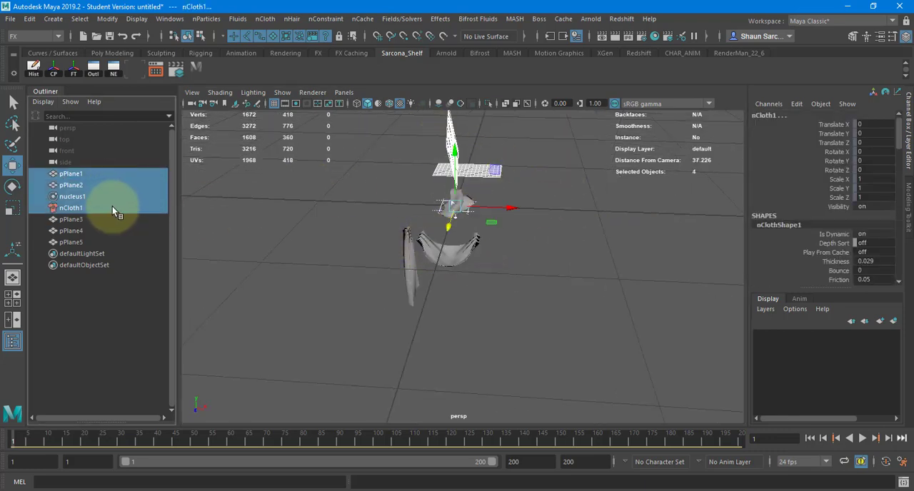
key(Delete)
click(85, 197)
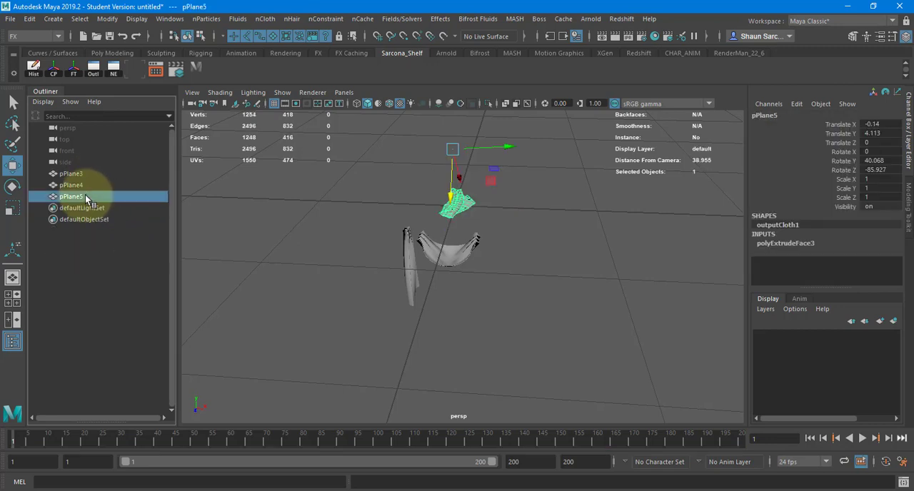
key(Delete)
Look over the two remaining cloth forms and select the draped pPlane4.
drag(74, 175, 74, 186)
alt+drag(471, 247, 350, 252)
alt+right_drag(357, 253, 582, 252)
alt+middle_drag(528, 218, 443, 296)
click(462, 294)
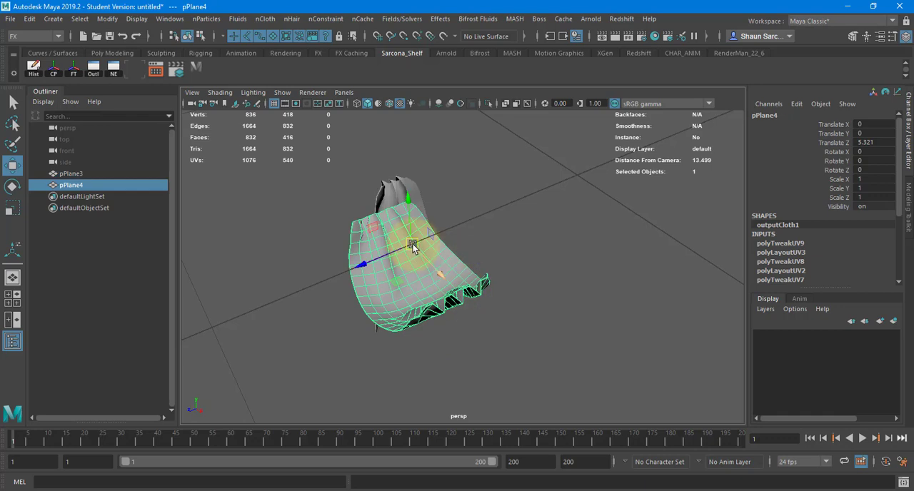
key(v)
middle_drag(571, 192, 520, 201)
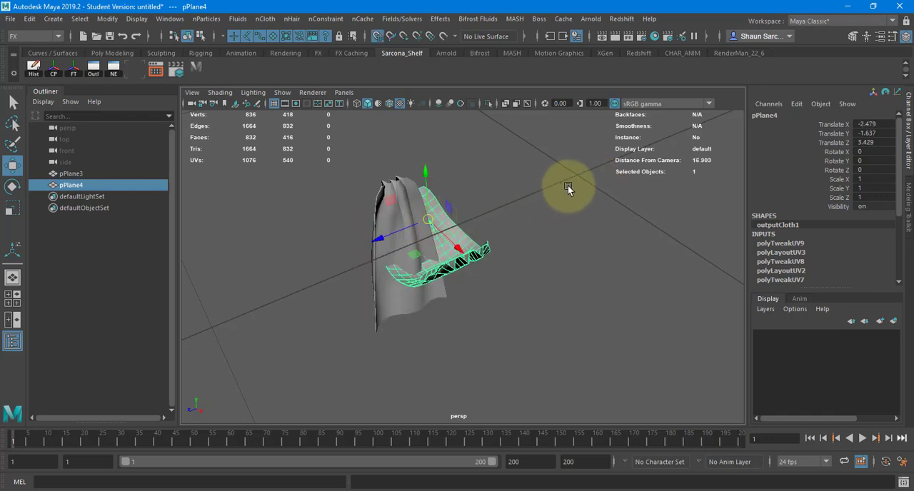
key(ctrl+z)
Center pPlane4 on the world origin and raise it to Translate Y 1.92, with its pivot at the origin.
key(f)
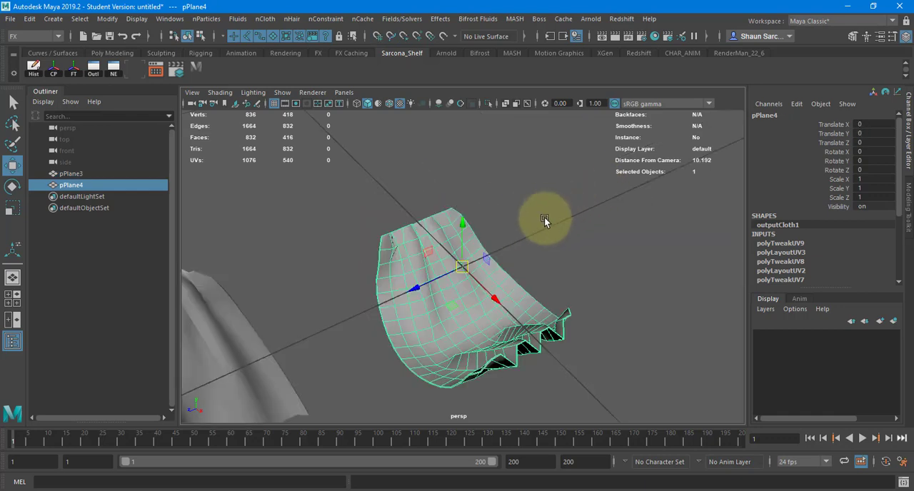
alt+drag(545, 217, 601, 190)
alt+right_drag(600, 189, 547, 194)
mouse_move(464, 207)
mouse_down()
mouse_move(469, 125)
mouse_move(459, 237)
mouse_move(463, 204)
mouse_up()
key(d)
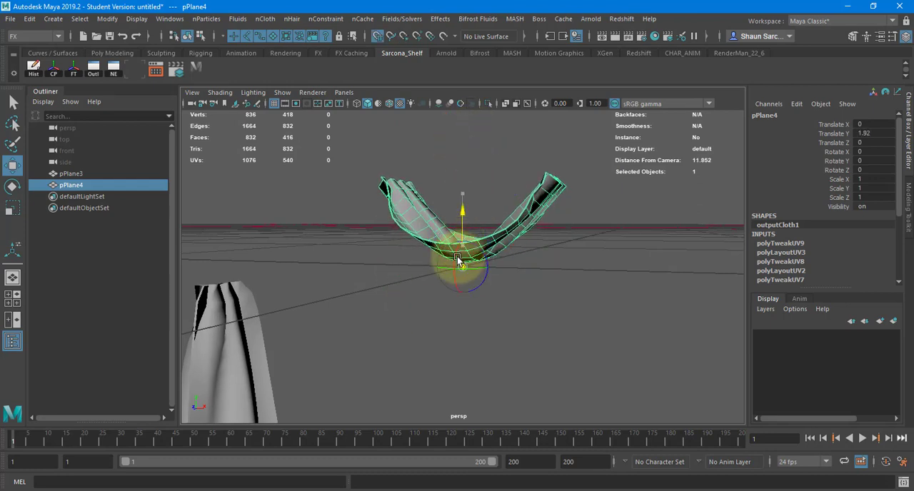
Move pPlane3 above pPlane4 to Translate X 1.888, Y 6.105 and Z 0.21, with its pivot at the world origin.
click(194, 381)
alt+drag(353, 349, 265, 279)
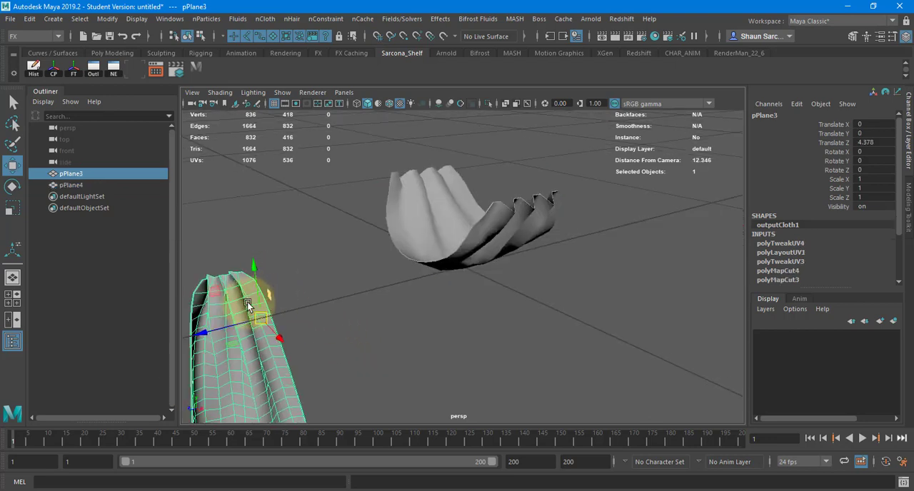
drag(203, 333, 451, 268)
drag(499, 207, 508, 81)
alt+drag(507, 166, 447, 235)
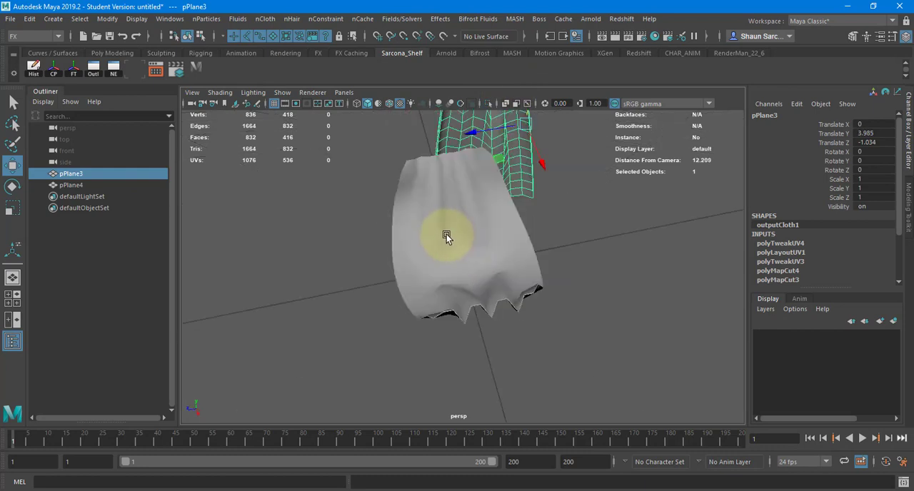
scroll(446, 234, down, 3)
drag(444, 191, 404, 194)
drag(471, 220, 439, 224)
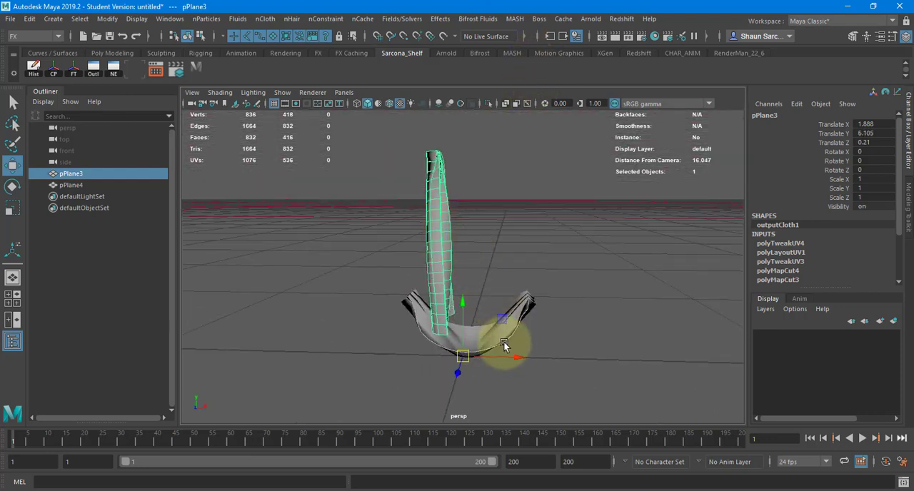
Shift pPlane3 along the X axis to Translate X 2.658.
drag(505, 345, 537, 357)
alt+drag(545, 319, 343, 277)
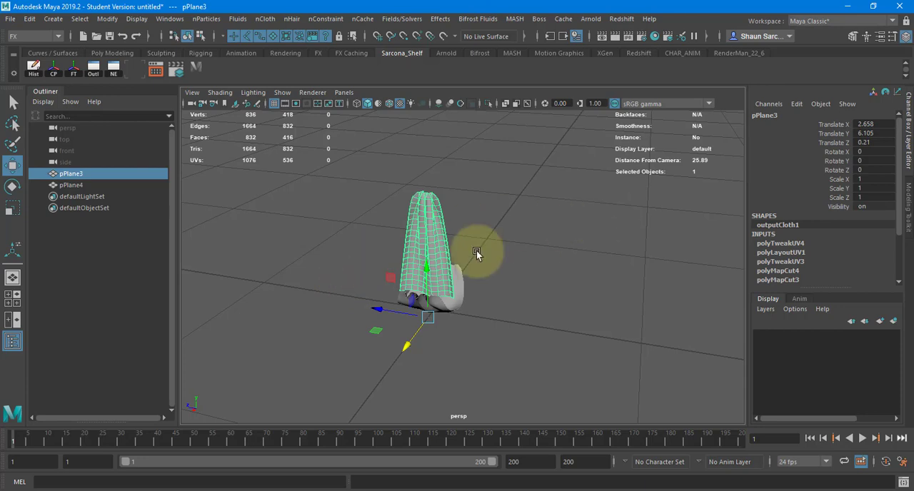
Freeze the transformations and delete the construction history of both pPlane3 and pPlane4.
drag(351, 216, 422, 297)
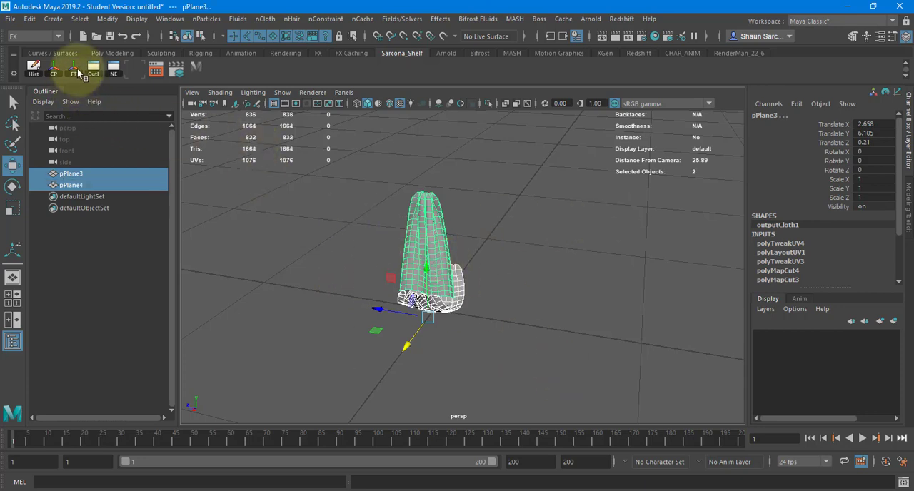
click(72, 67)
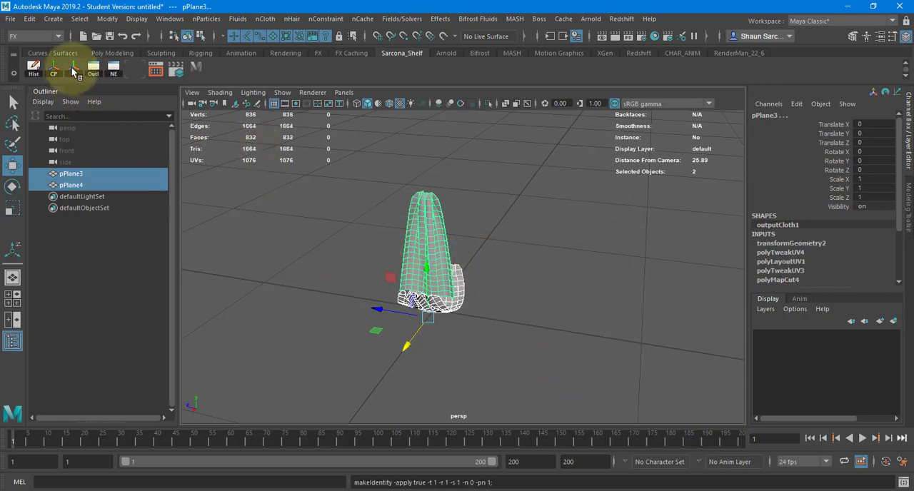
click(34, 66)
alt+drag(390, 239, 480, 243)
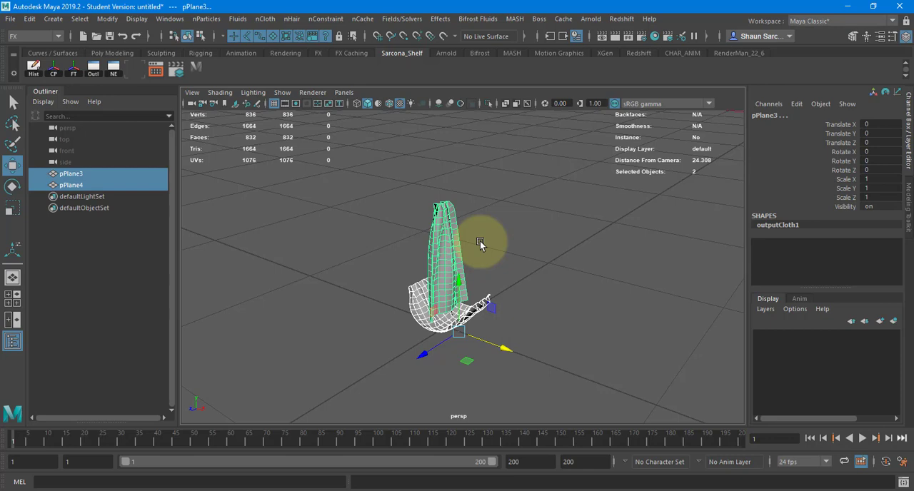
Check the combined UV layout of pPlane3 and pPlane4 in the UV Editor, closing it when done.
drag(489, 219, 408, 212)
key(f)
alt+drag(440, 304, 423, 204)
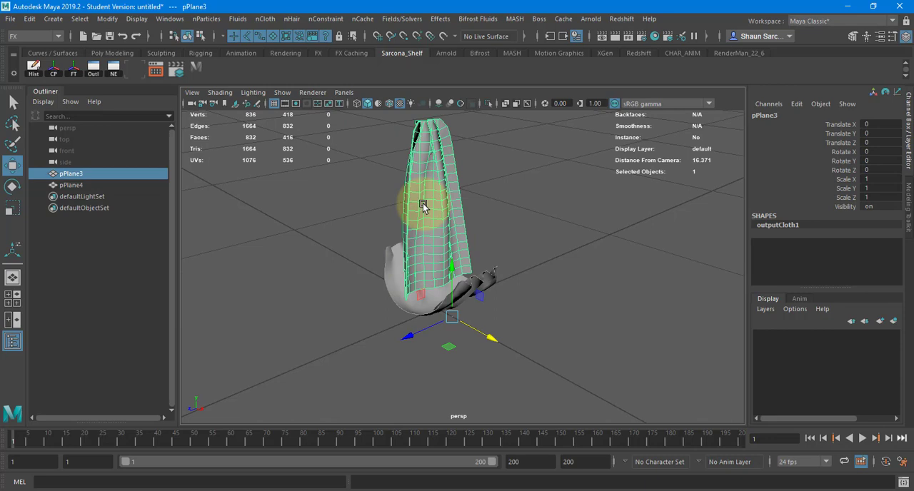
drag(339, 158, 522, 347)
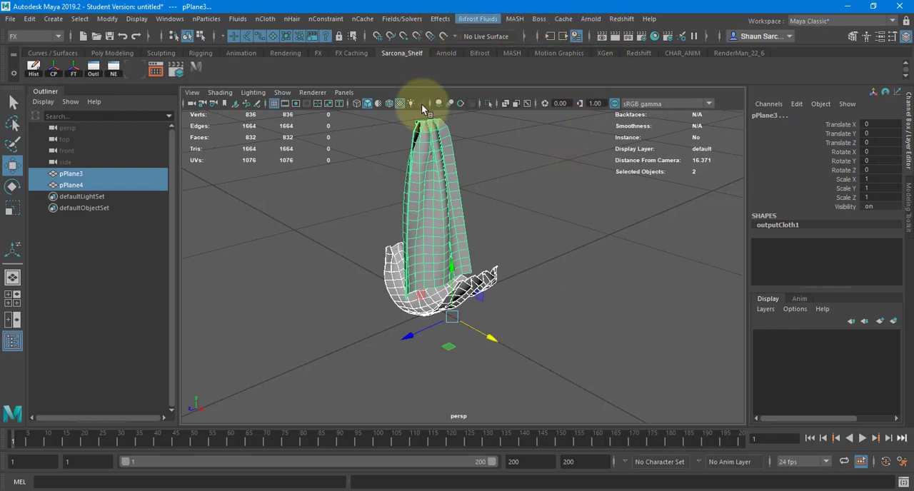
key(space)
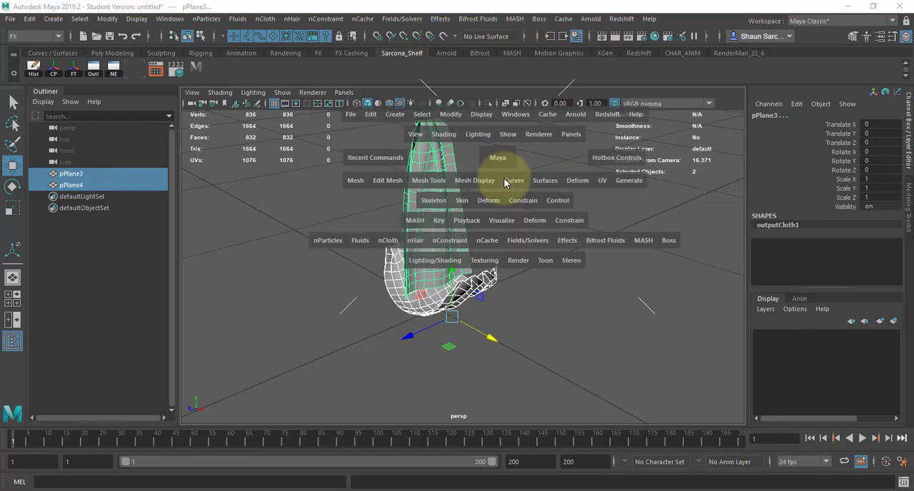
click(604, 183)
click(628, 204)
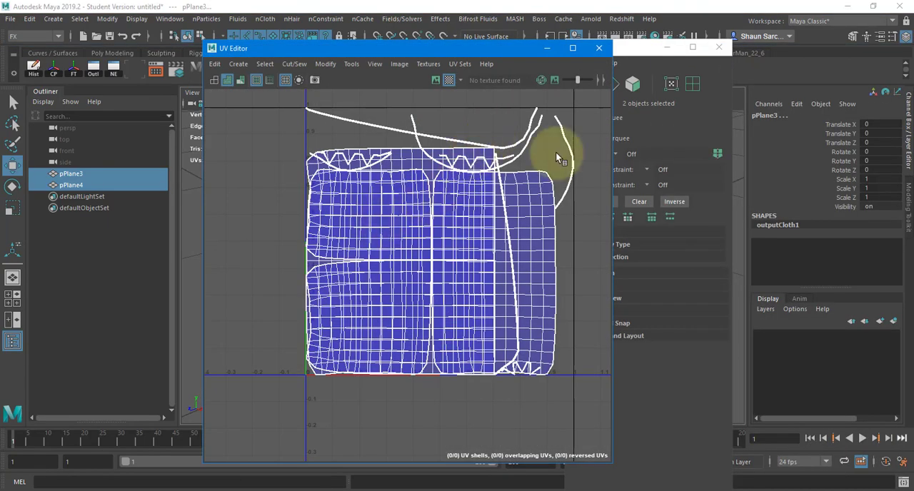
click(599, 48)
click(718, 47)
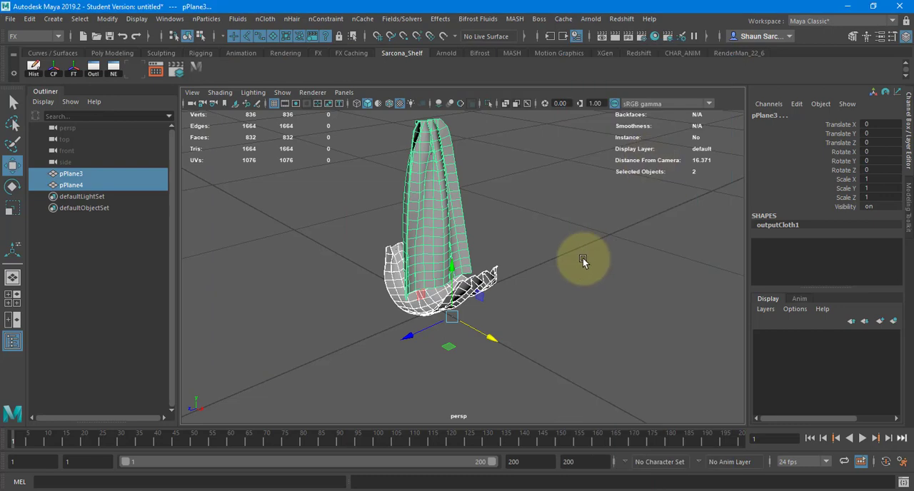
Assign a new Lambert material to the hanging cloth pPlane3.
click(582, 258)
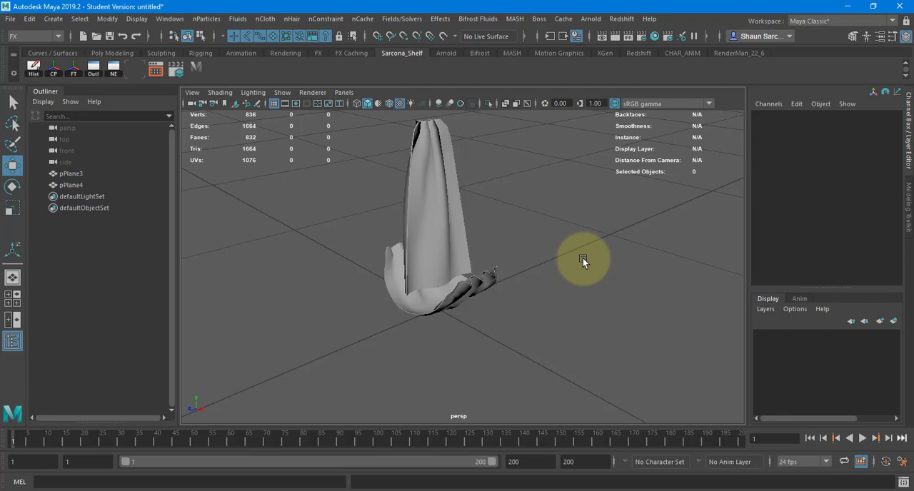
drag(348, 180, 417, 213)
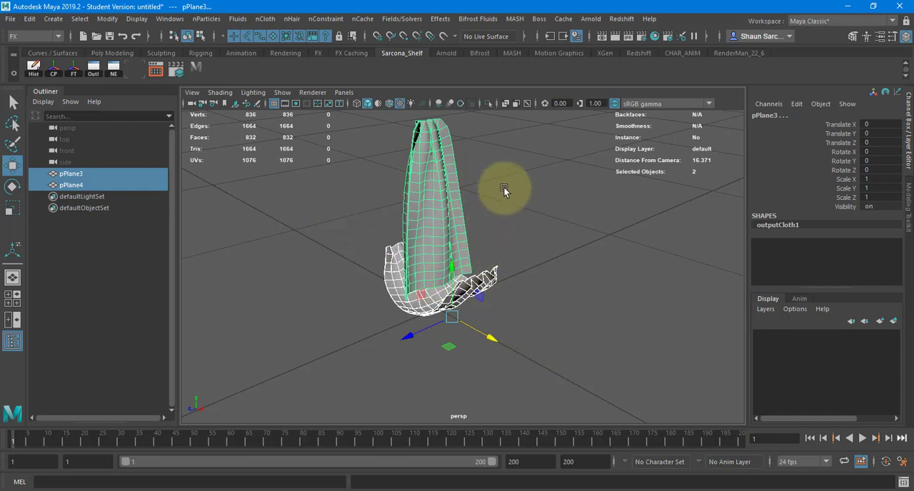
click(418, 153)
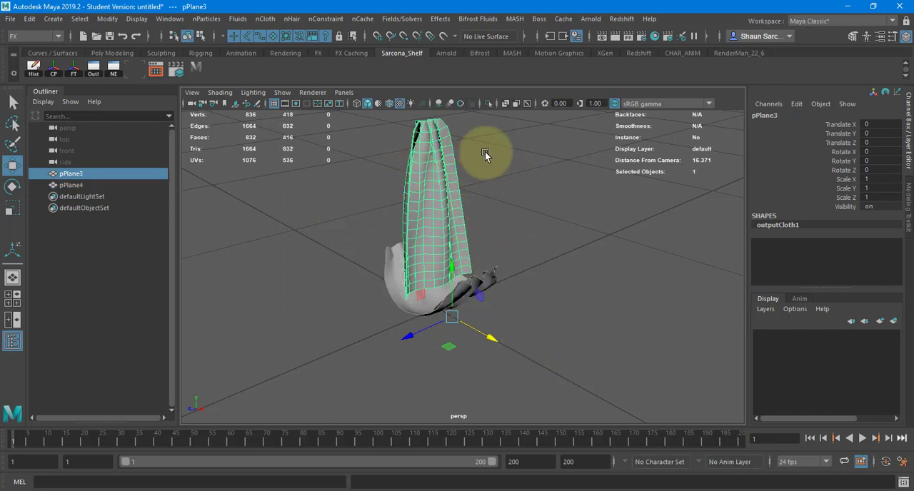
key(space)
click(423, 255)
mouse_move(491, 311)
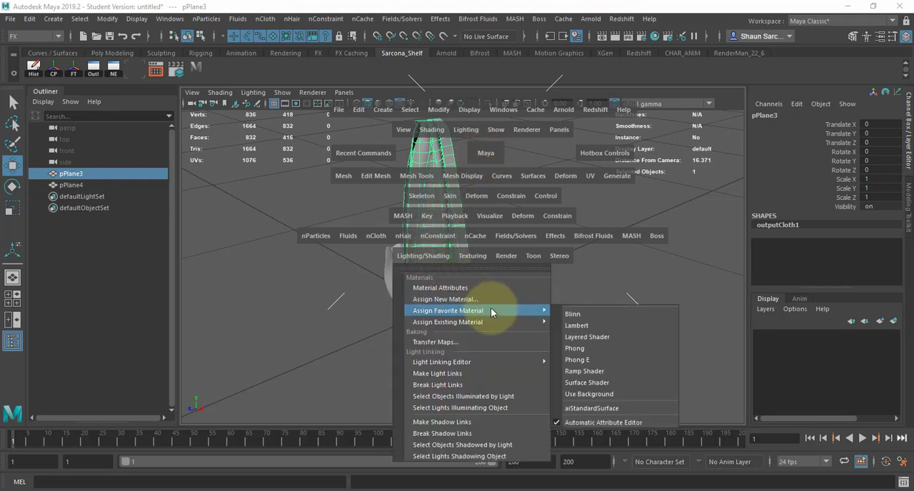
click(575, 325)
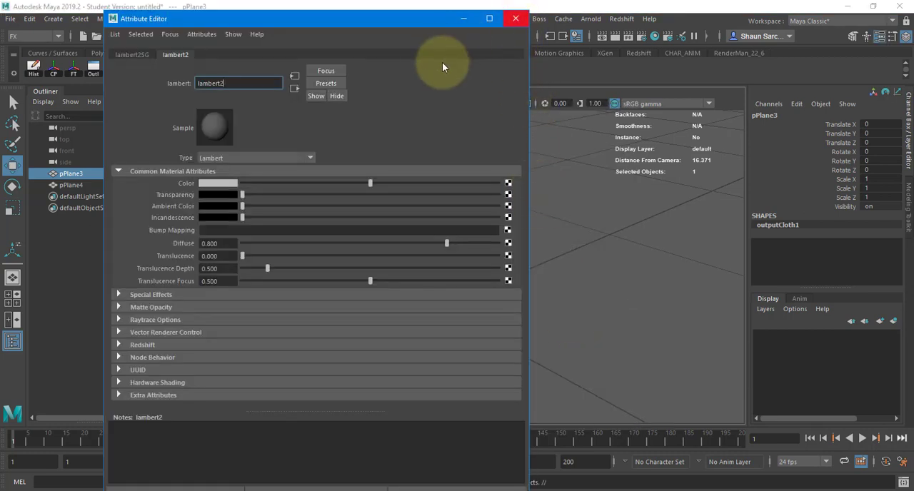
Rename pPlane3's new Lambert material as topFlag and close its attributes.
drag(353, 21, 547, 282)
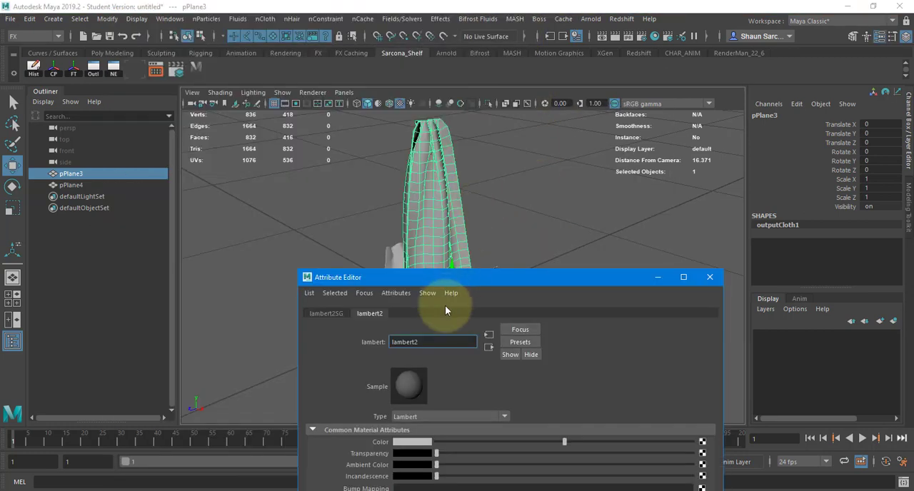
double_click(391, 342)
text(topFi)
text(ag)
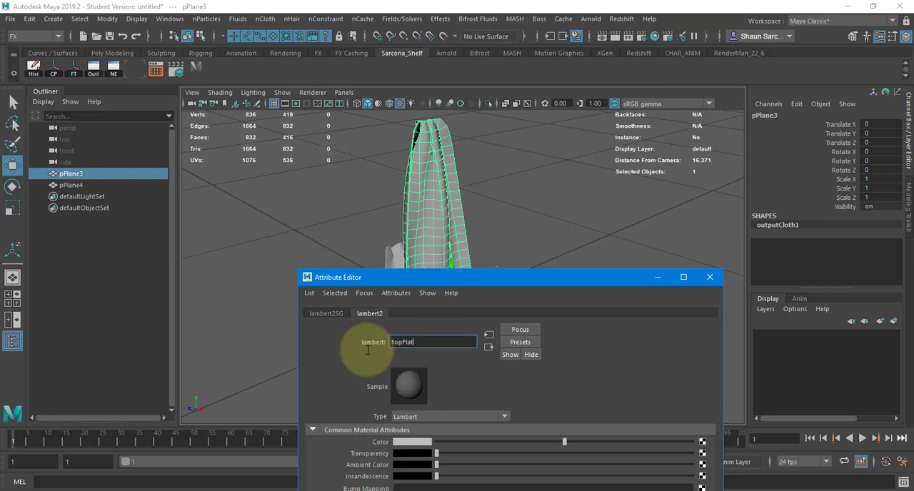
key(Return)
click(712, 279)
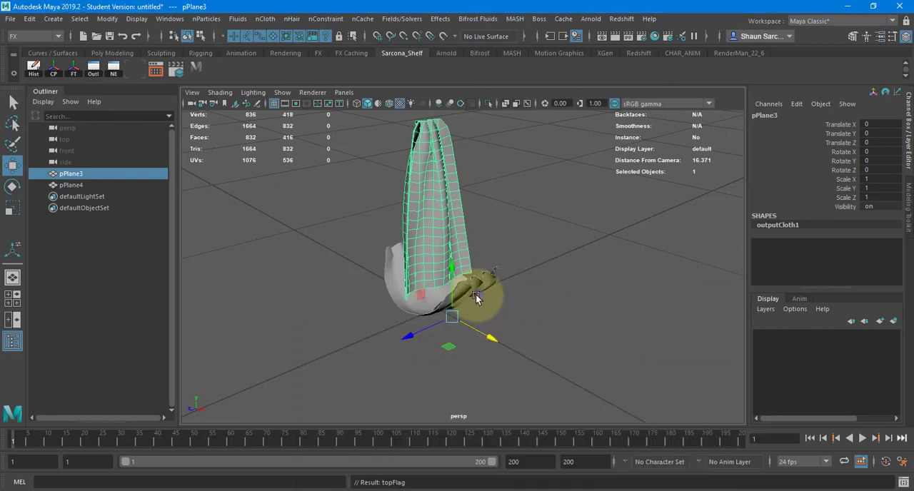
Assign a separate new Lambert material to the draped cloth pPlane4.
click(480, 278)
key(space)
click(460, 340)
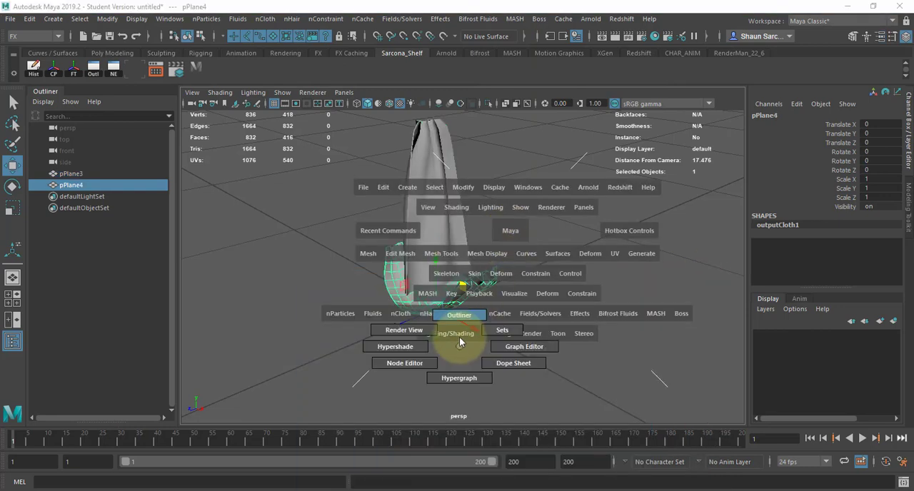
click(460, 331)
mouse_move(537, 174)
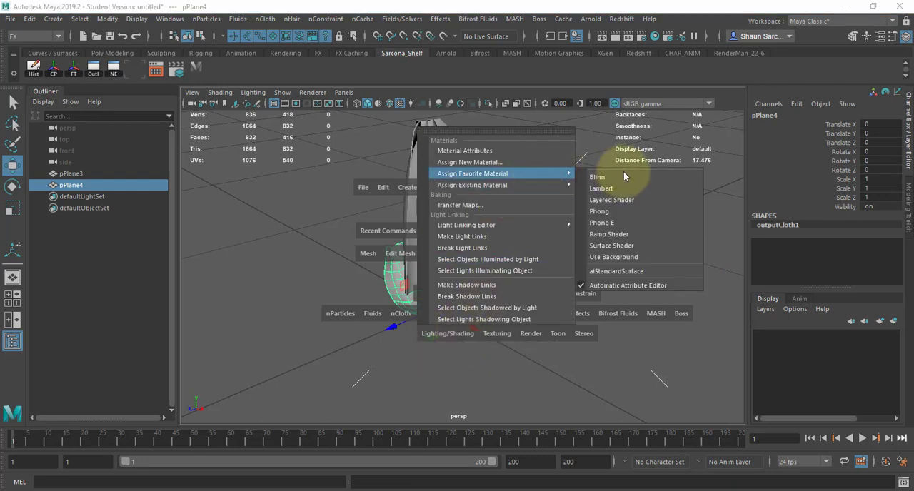
click(622, 187)
Rename pPlane4's new Lambert material as bottomFlag, close its attributes and select both cloth forms.
double_click(440, 341)
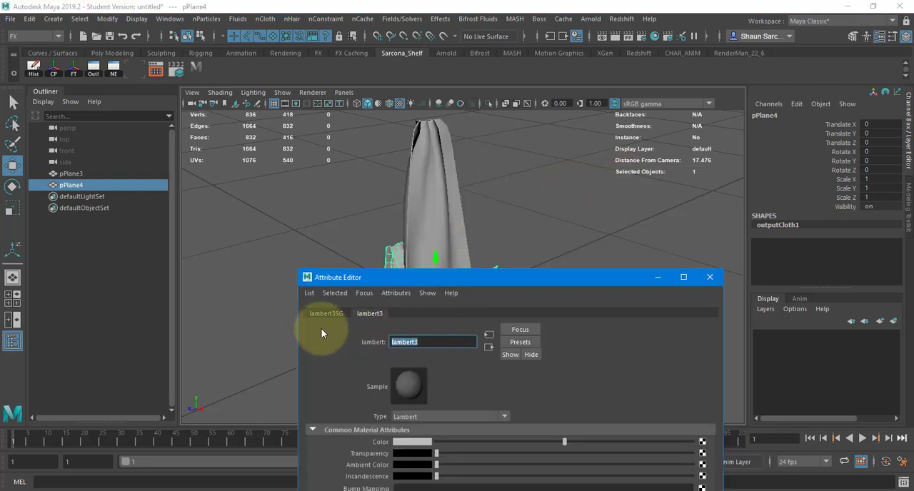
text(bottomFlag)
key(Return)
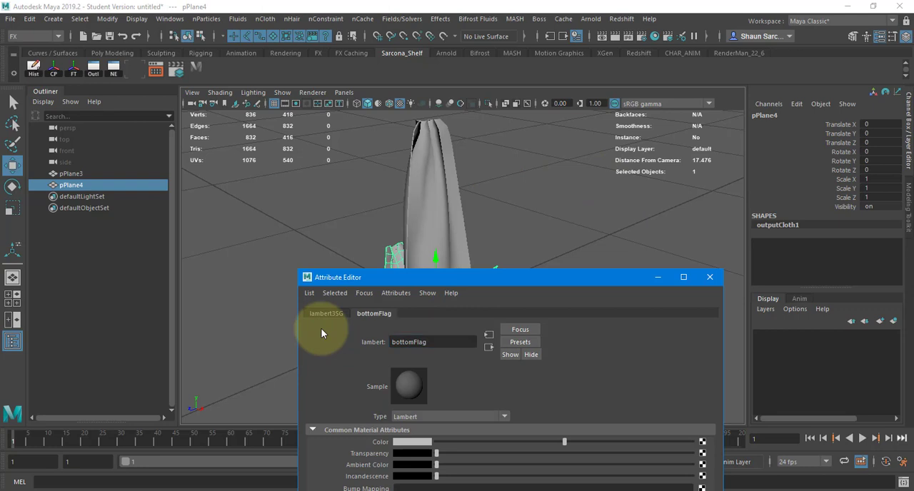
click(710, 278)
click(587, 261)
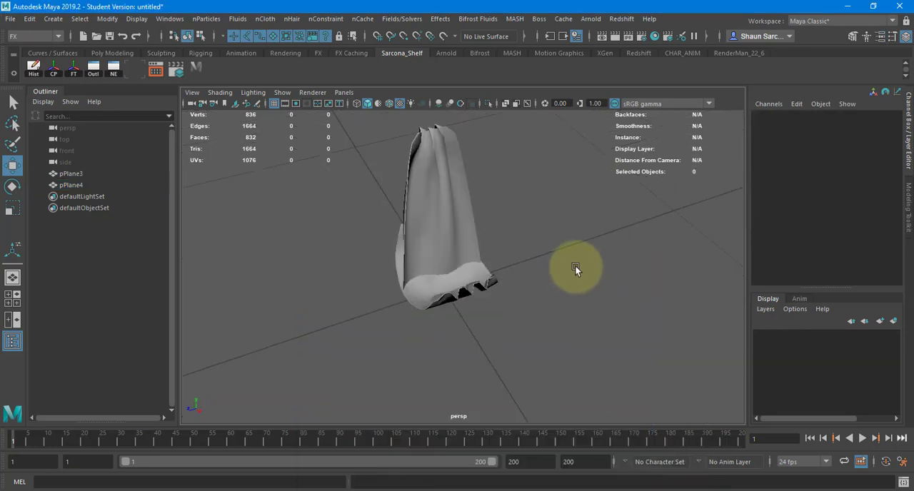
drag(547, 190, 225, 400)
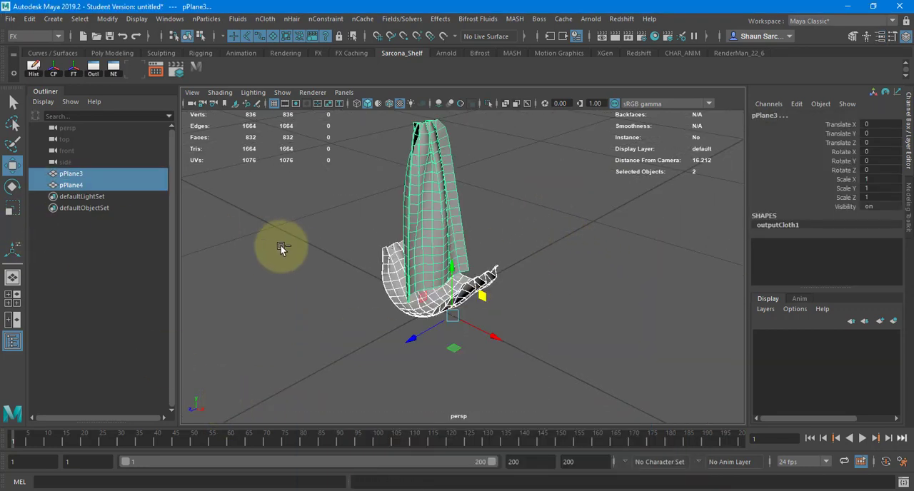
key(ctrl+s)
text(Flags)
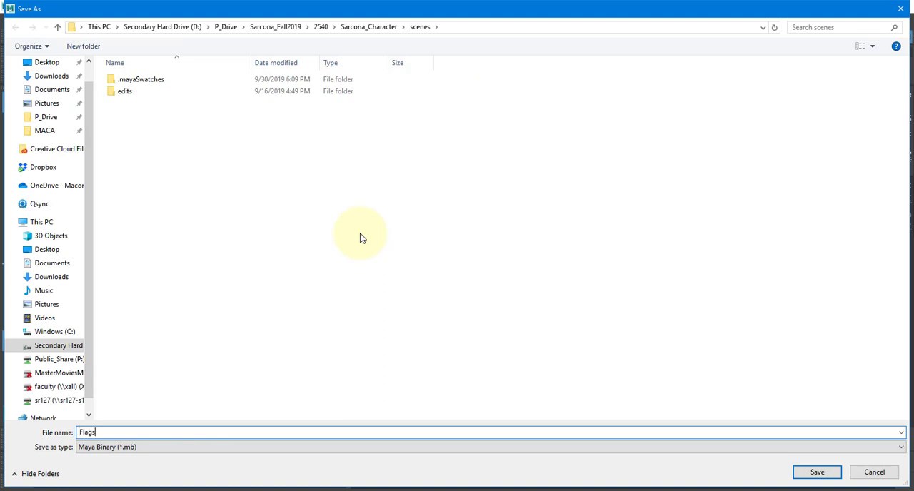
key(Escape)
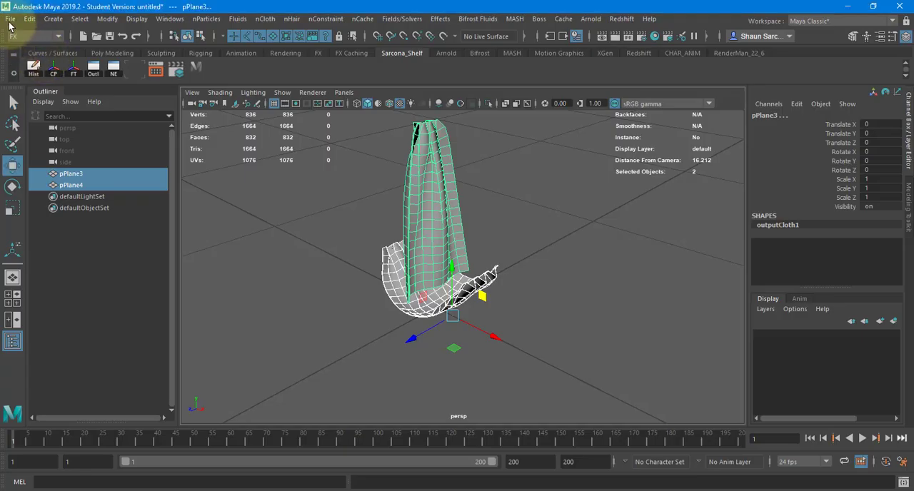
Set the current project to the recent 2520 GamingEnvironment project.
click(10, 19)
mouse_move(129, 399)
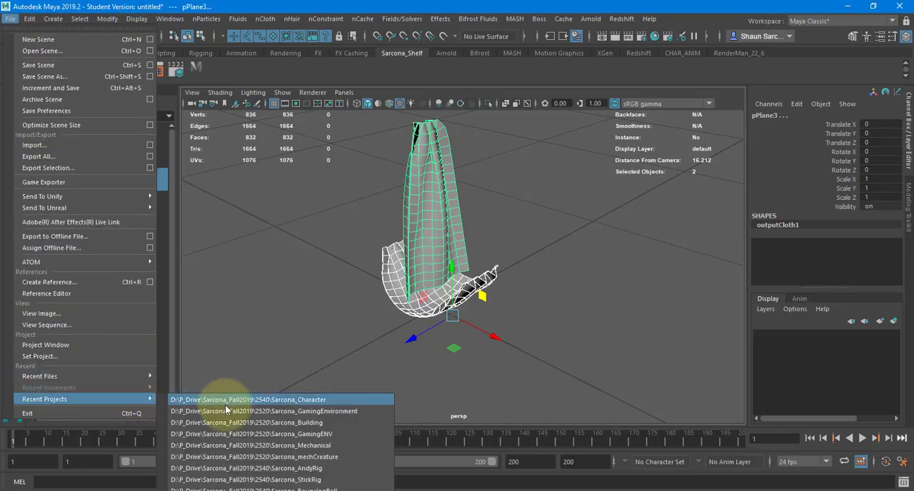
click(230, 412)
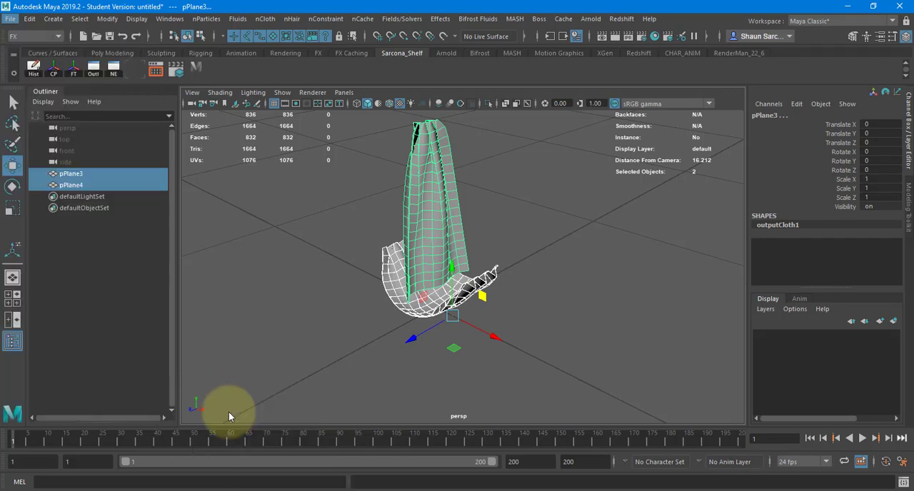
Save the scene as a Maya Binary file named FlagPieces in the project's scenes folder.
click(10, 19)
click(72, 77)
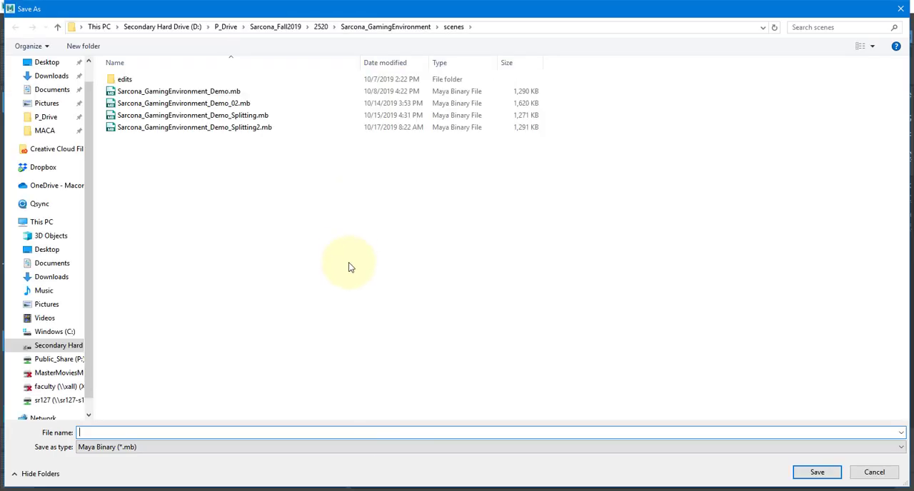
text(FlagPoses)
key(Return)
click(430, 261)
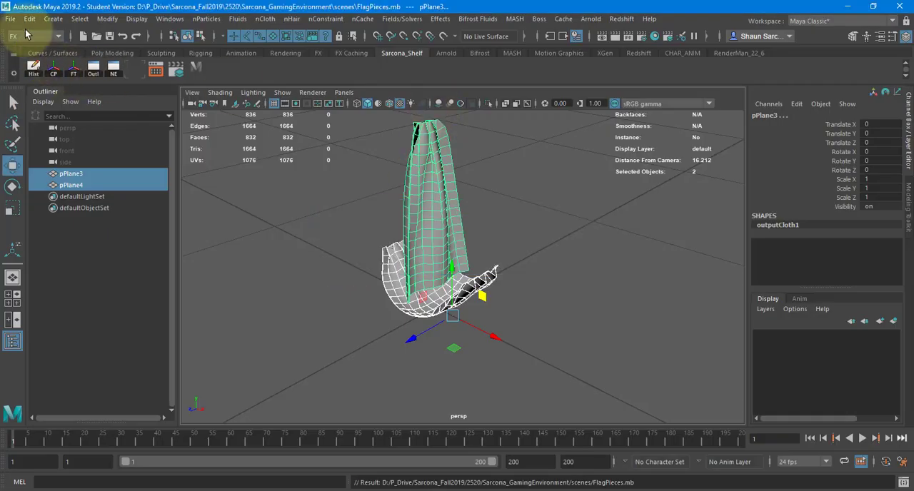
Export the selected pPlane3 and pPlane4 to the scenes folder as the FBX file Flags, dismissing the export report.
click(10, 19)
click(43, 167)
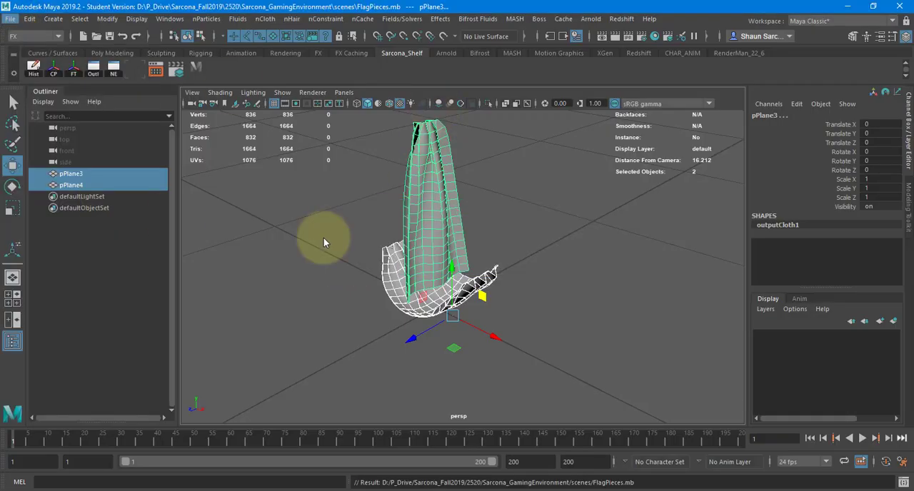
text(Flags)
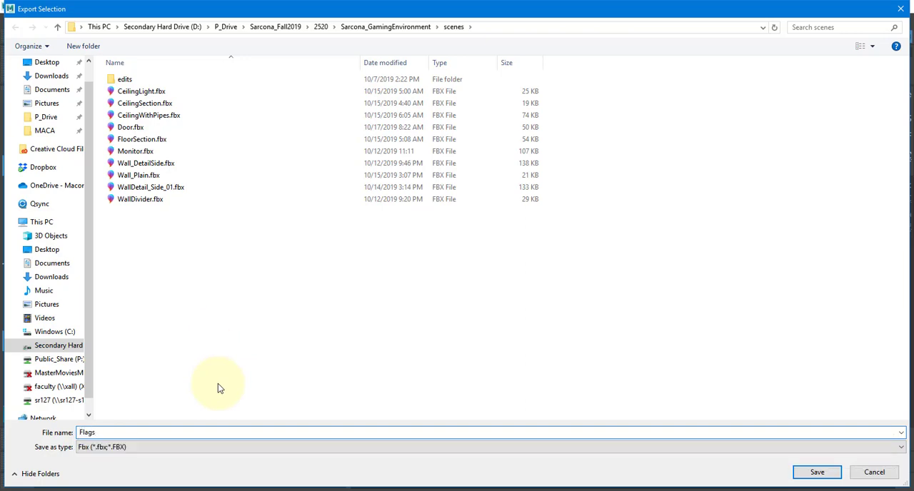
key(Return)
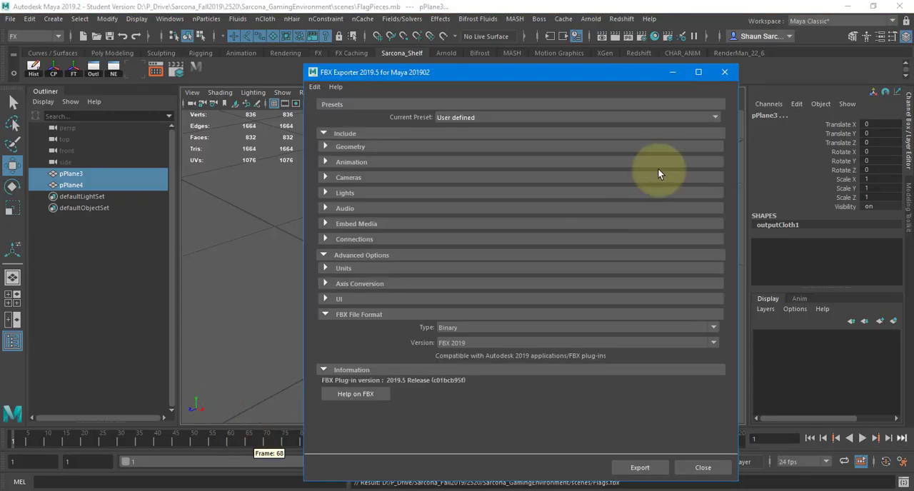
click(618, 465)
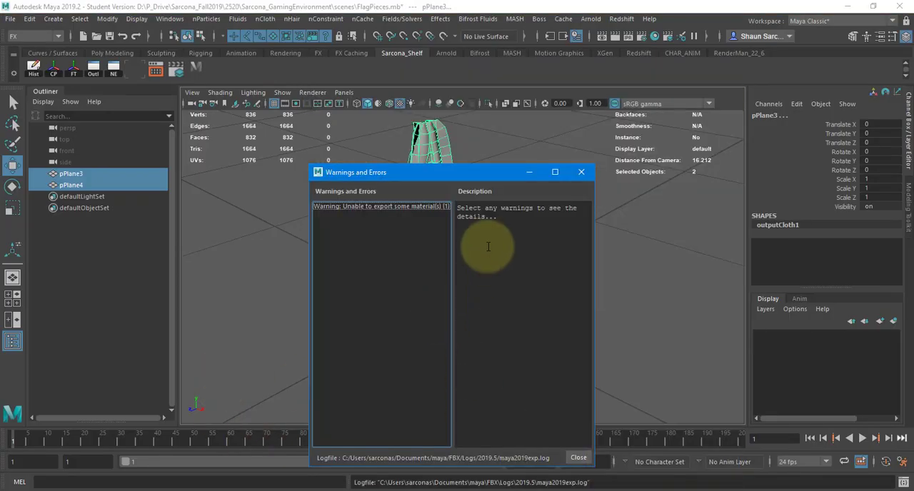
click(581, 172)
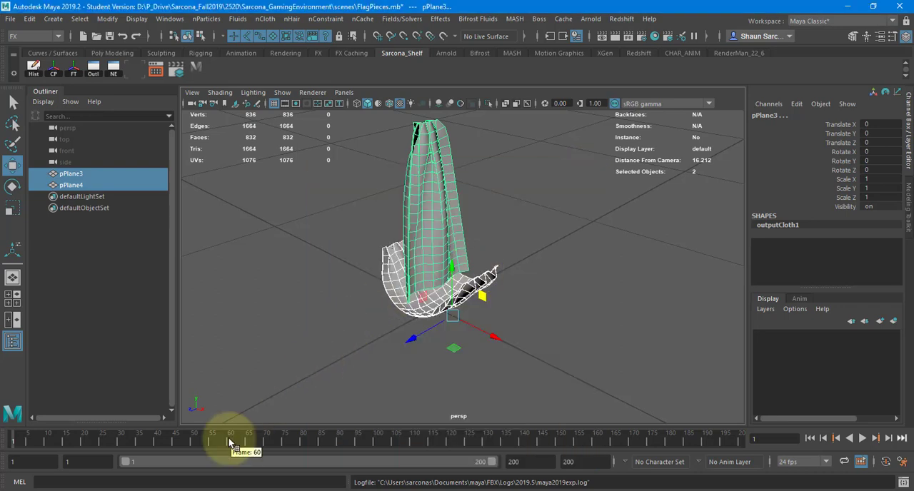
Switch to Substance Painter.
click(242, 490)
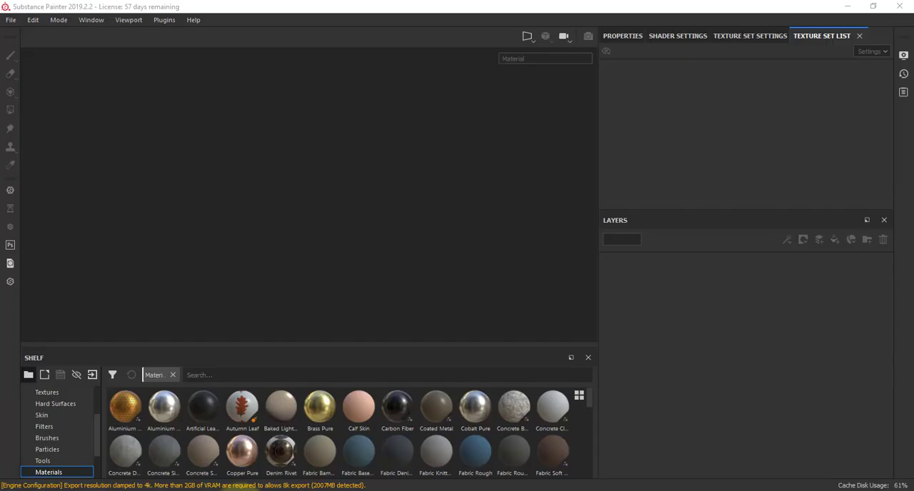
Create a new project from Flags.fbx with the Unreal Engine 4 template and a 4096 document resolution.
click(14, 19)
click(23, 32)
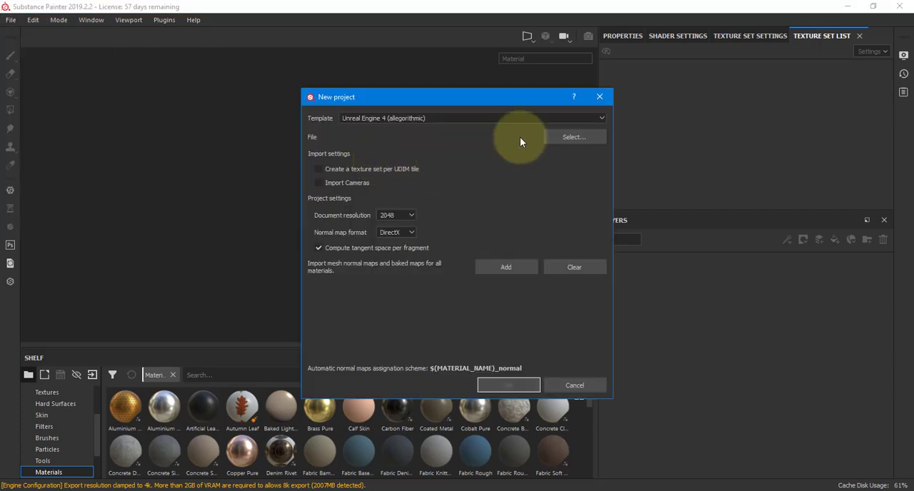
click(564, 137)
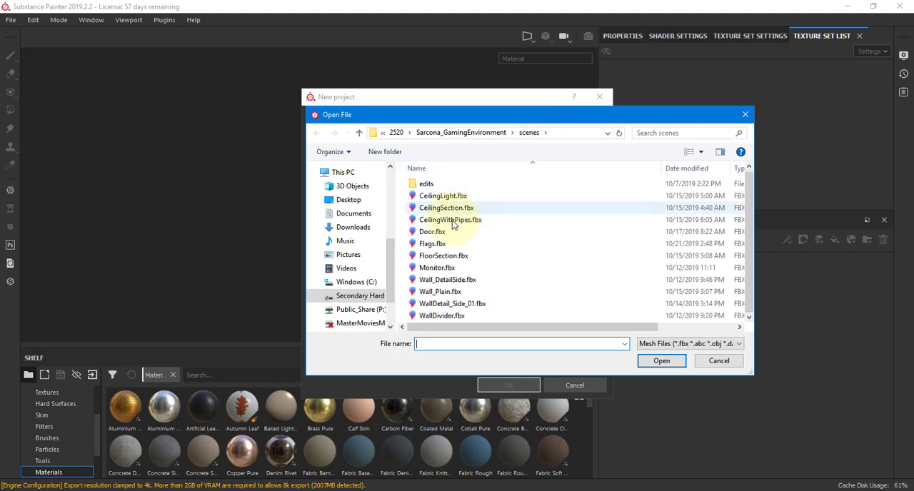
double_click(432, 245)
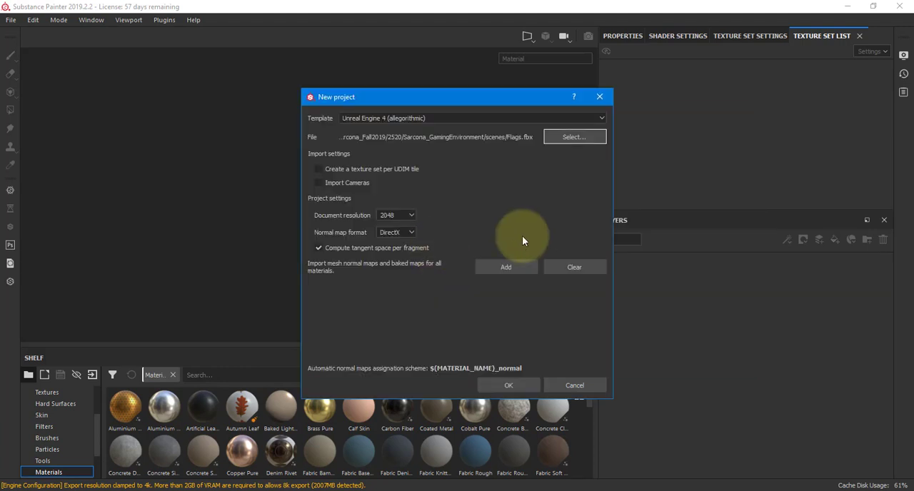
click(411, 217)
click(387, 262)
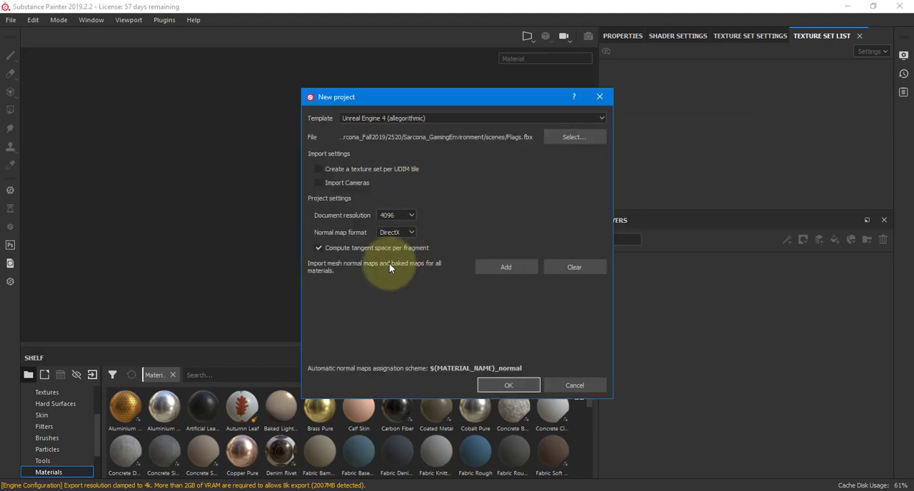
click(500, 385)
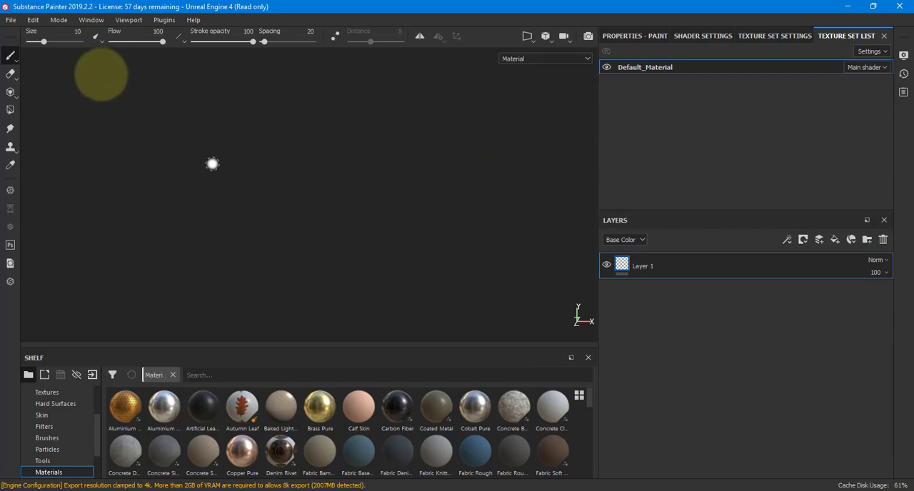
Create the Flags.fbx project again at 4096 document resolution, discarding the unsaved current project.
click(12, 20)
click(22, 30)
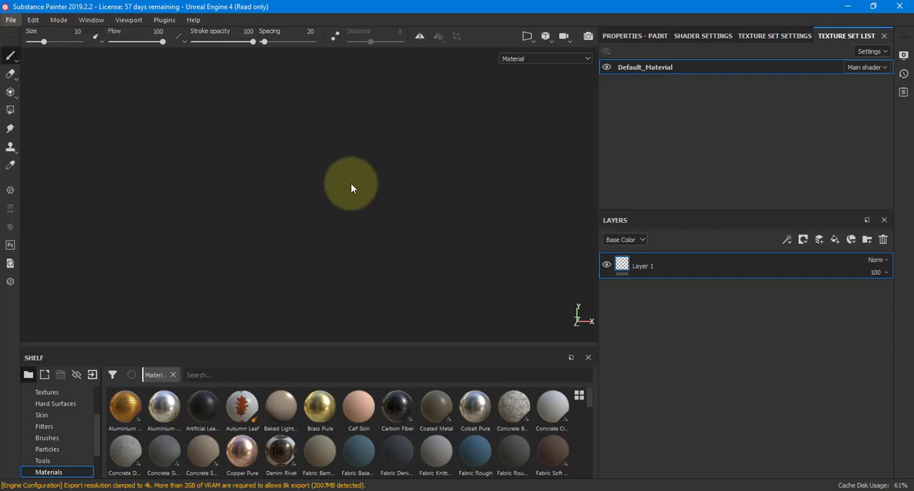
click(598, 140)
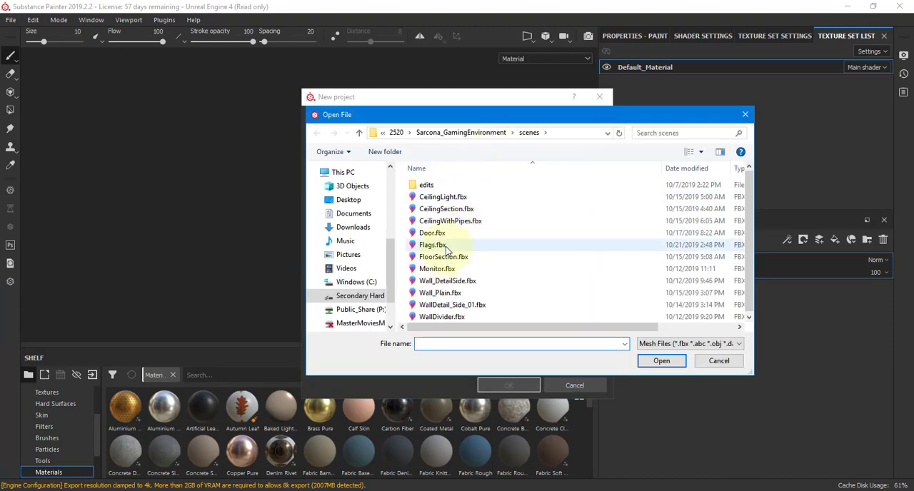
click(446, 245)
key(alt+Tab)
key(alt+Tab)
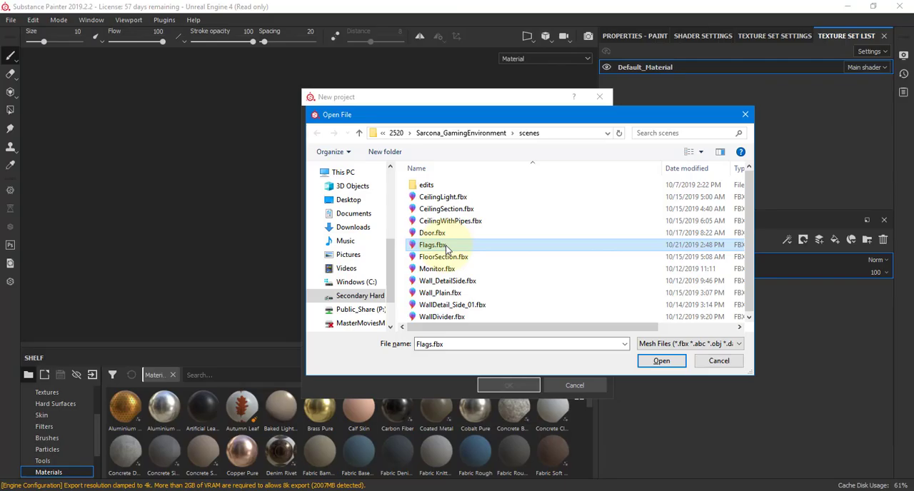
double_click(446, 245)
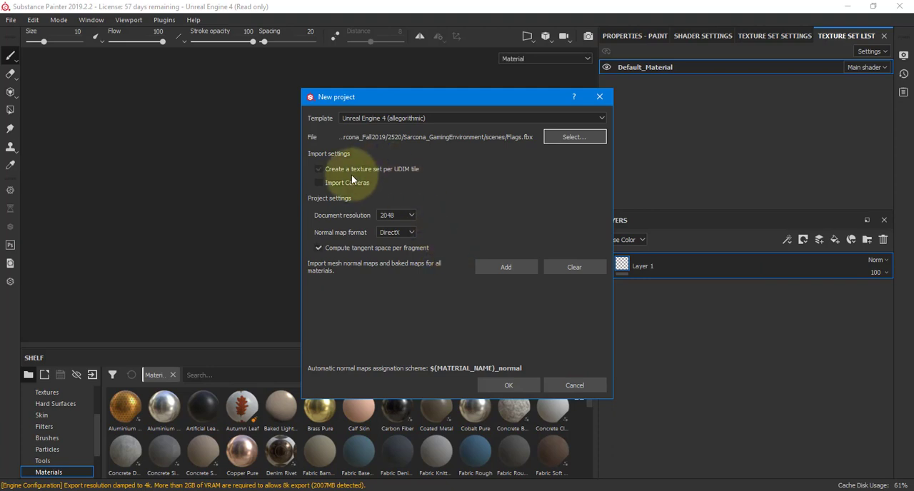
click(390, 215)
click(398, 260)
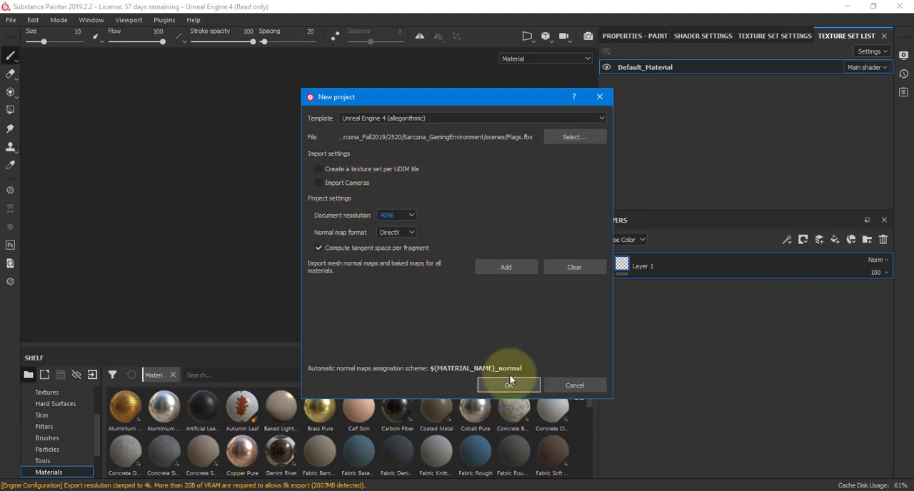
click(512, 385)
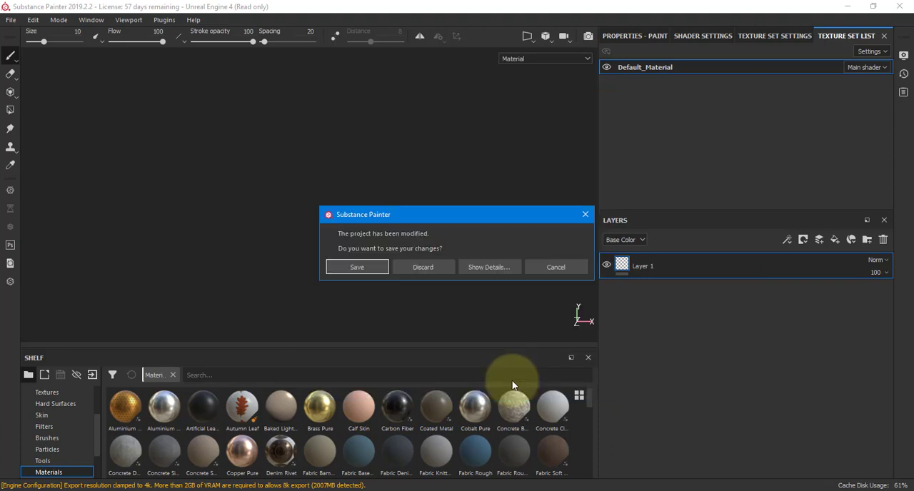
click(423, 267)
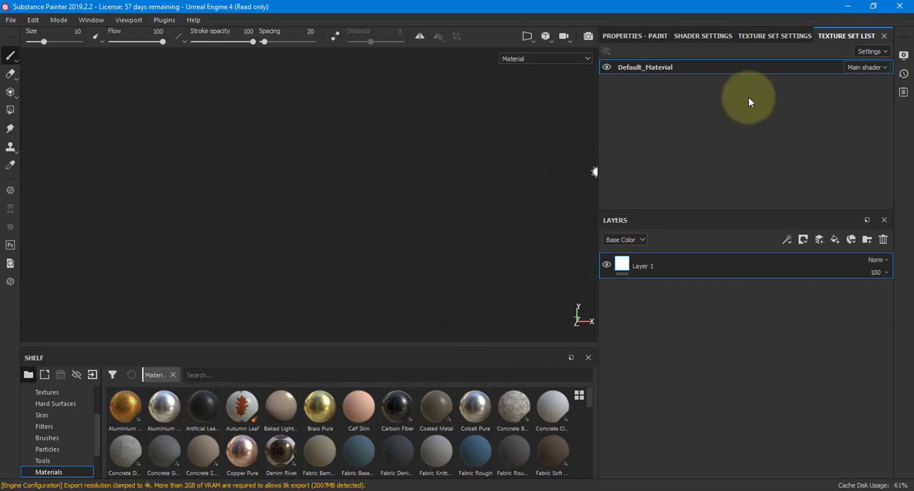
Review the project's shader settings, paint properties, texture set settings and texture set list.
click(795, 36)
click(704, 36)
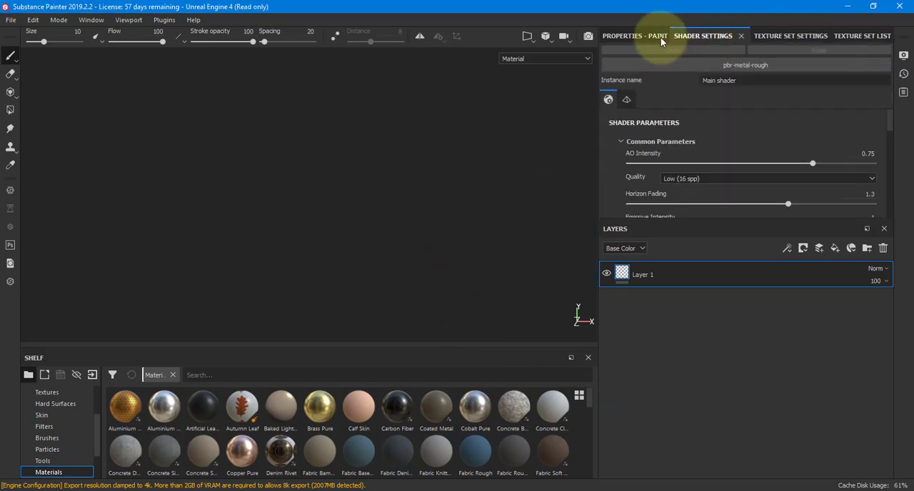
click(639, 36)
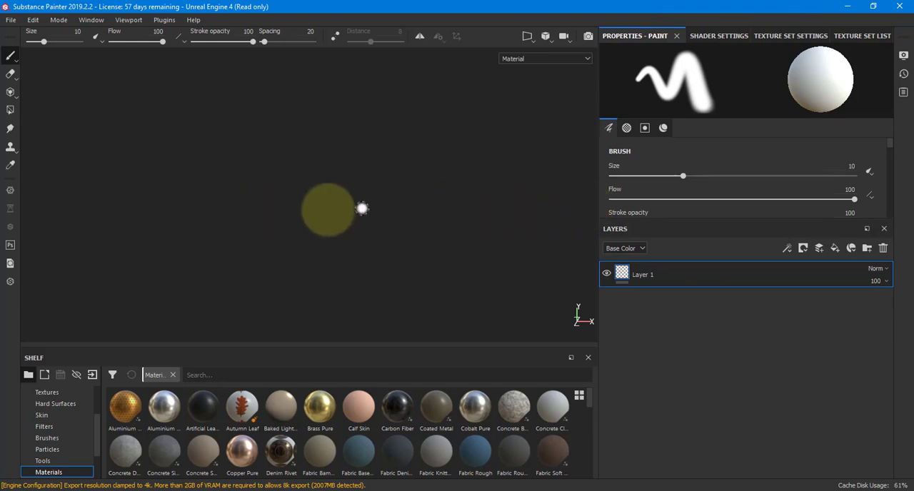
click(814, 36)
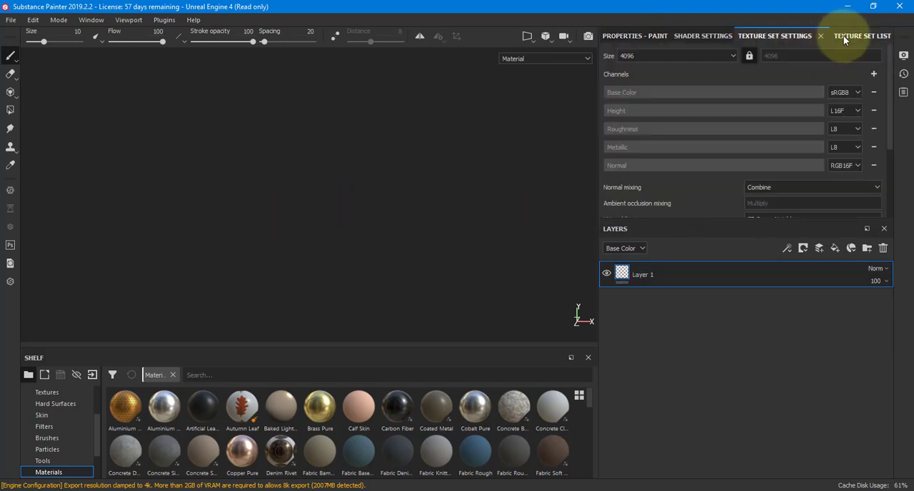
click(843, 35)
Switch to Maya, scale pPlane3 and pPlane4 up uniformly to about 300, and freeze their transformations.
key(alt+Tab)
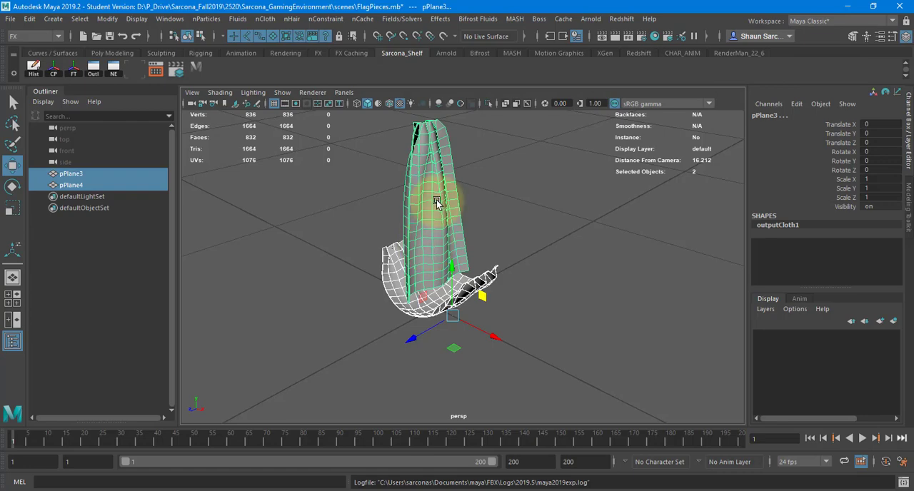
alt+right_drag(655, 265, 428, 269)
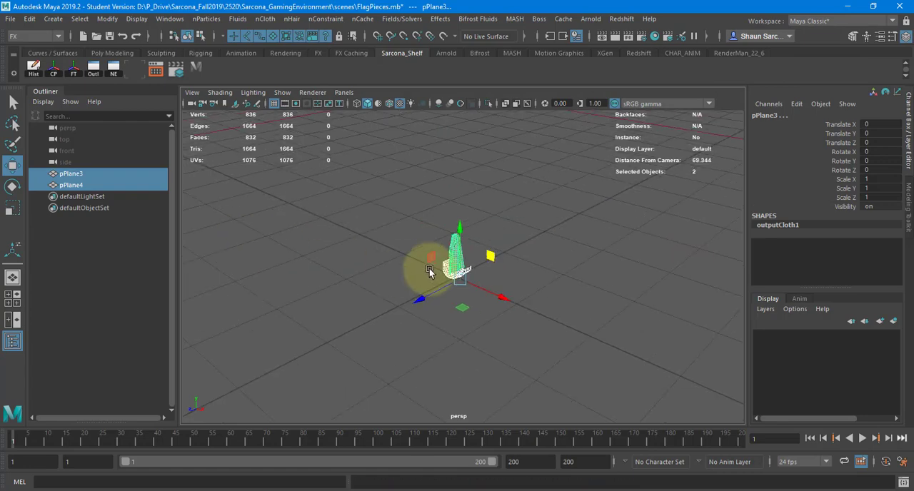
key(r)
drag(464, 280, 673, 329)
alt+right_drag(674, 329, 369, 340)
drag(462, 270, 913, 294)
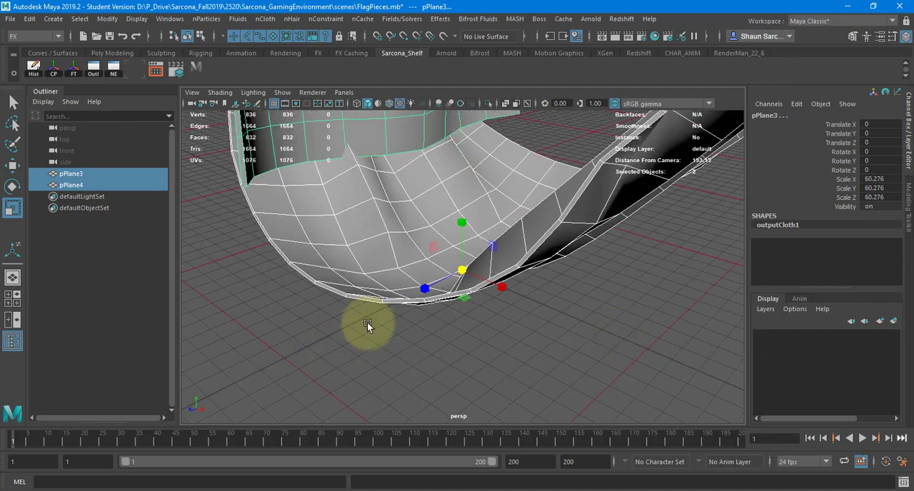
alt+right_drag(367, 323, 359, 295)
drag(462, 268, 913, 250)
alt+right_drag(514, 296, 404, 267)
alt+middle_drag(404, 268, 380, 348)
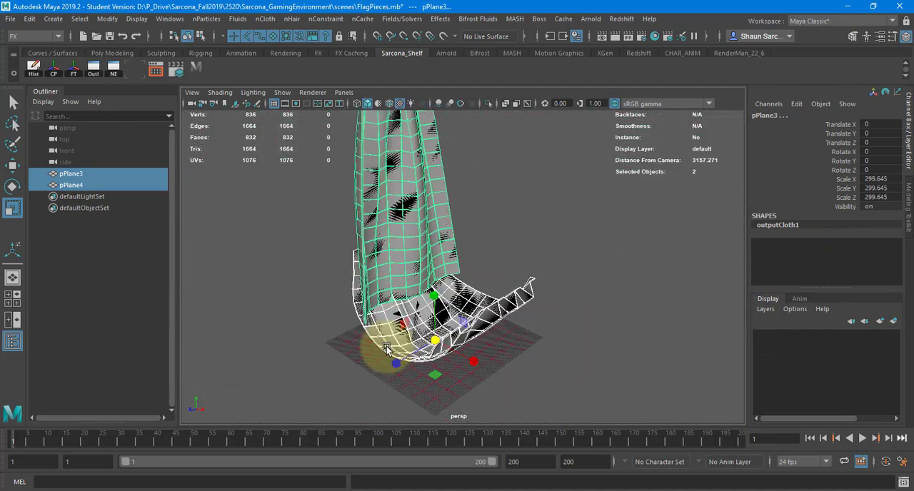
alt+drag(380, 348, 126, 92)
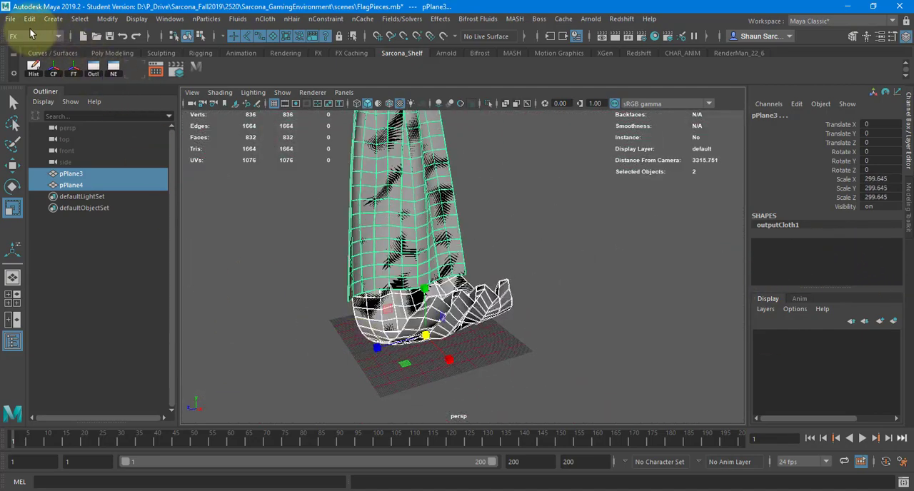
click(11, 18)
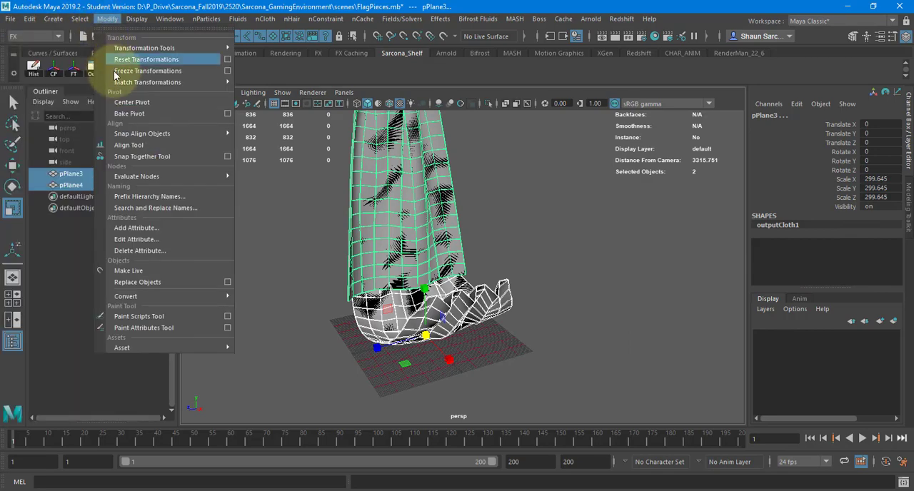
click(121, 72)
Set up an export of the selected flag pieces that replaces the existing Flags.fbx in the scenes folder.
click(14, 19)
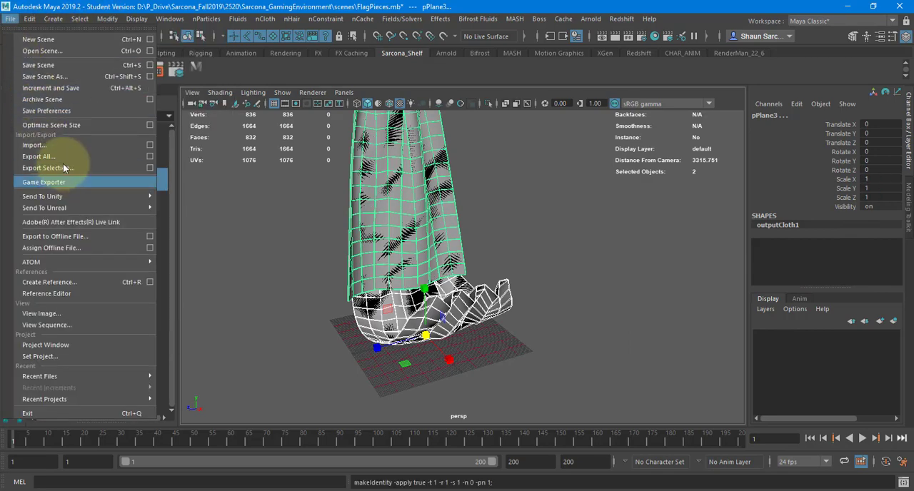
click(297, 205)
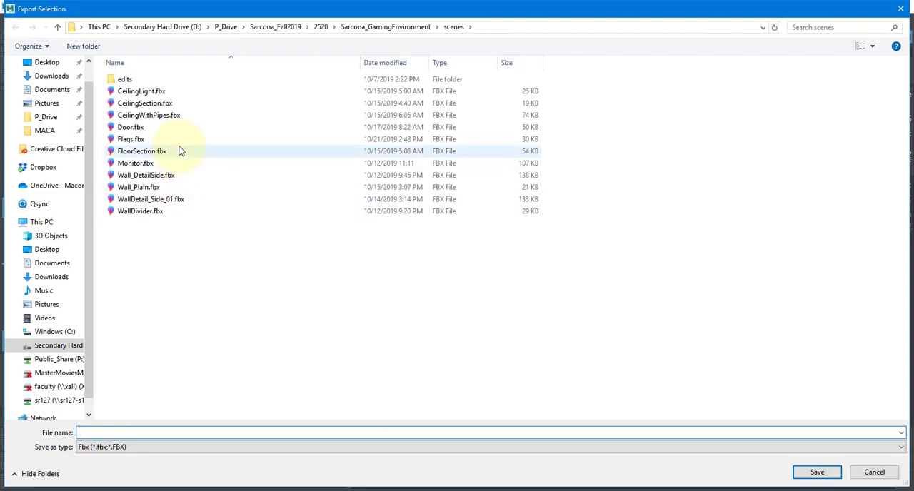
click(179, 151)
double_click(178, 140)
click(485, 257)
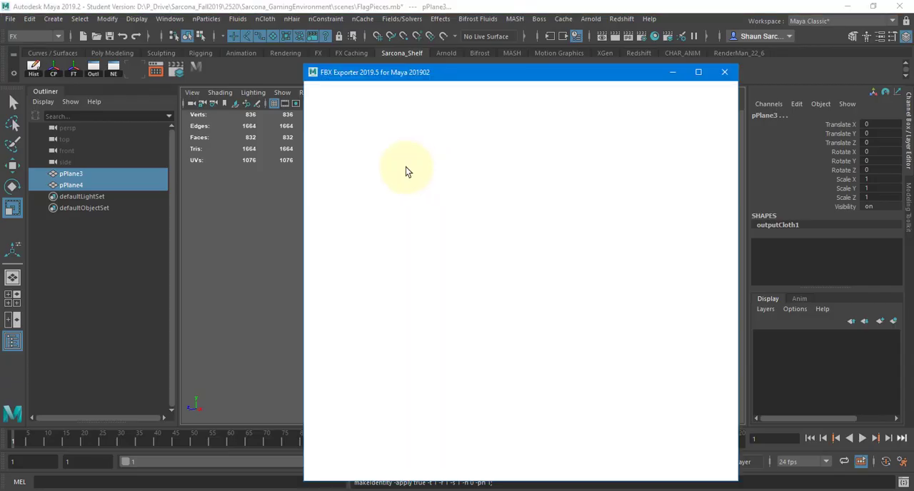
Check the geometry and animation export options, export in the FBX 2019 version, then read and dismiss the export report.
click(470, 342)
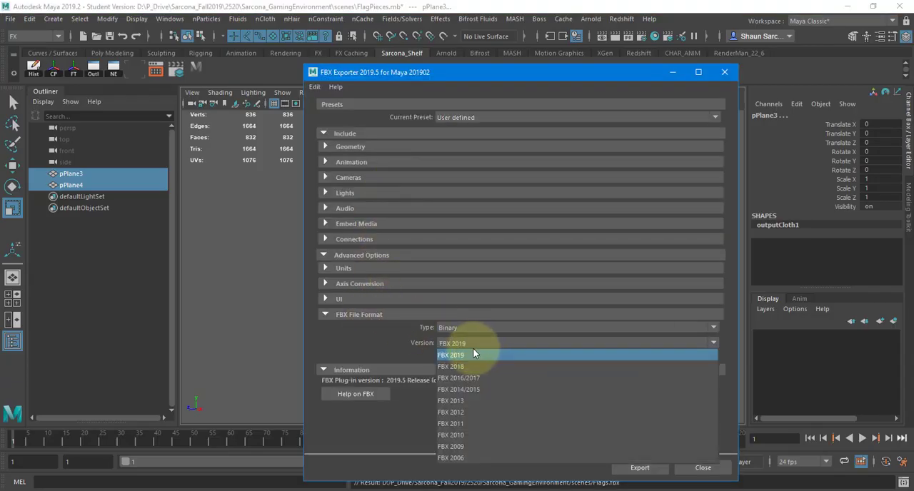
click(472, 353)
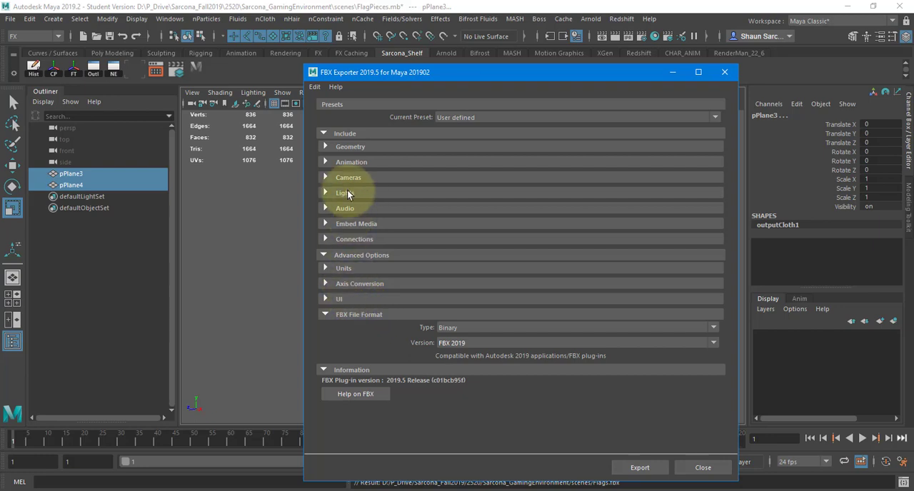
click(349, 148)
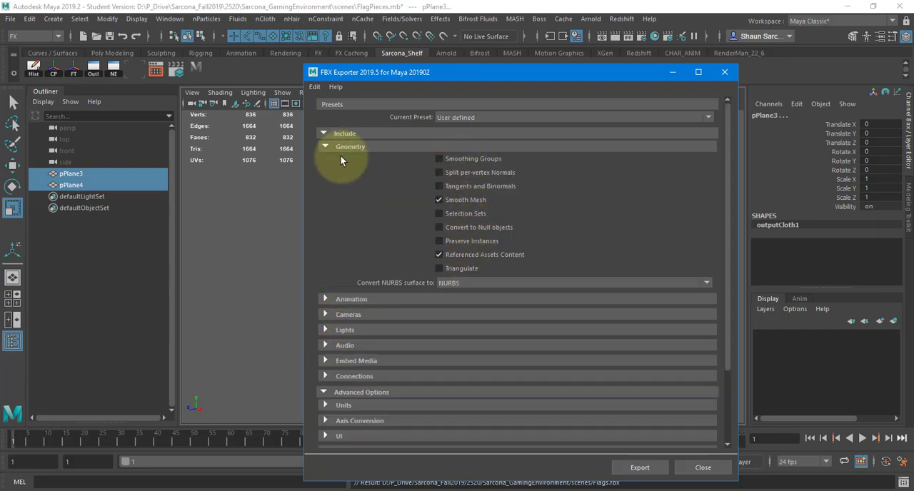
click(348, 148)
click(348, 162)
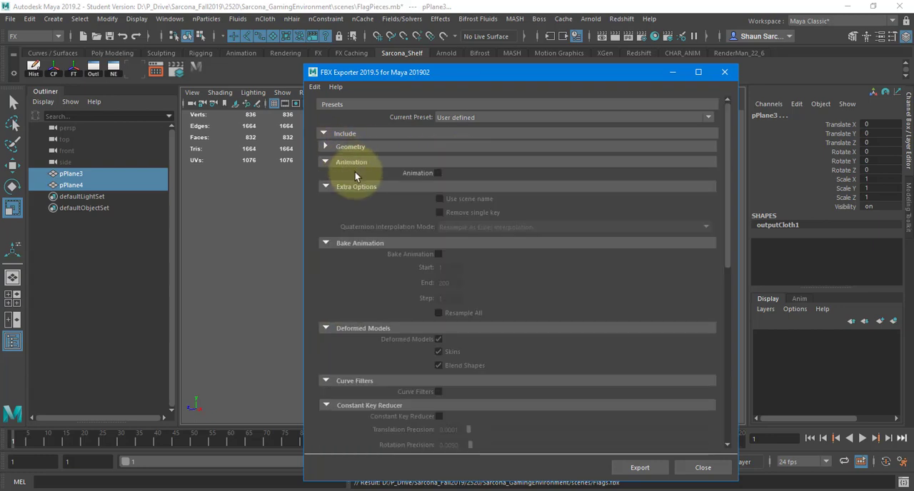
click(352, 163)
click(639, 469)
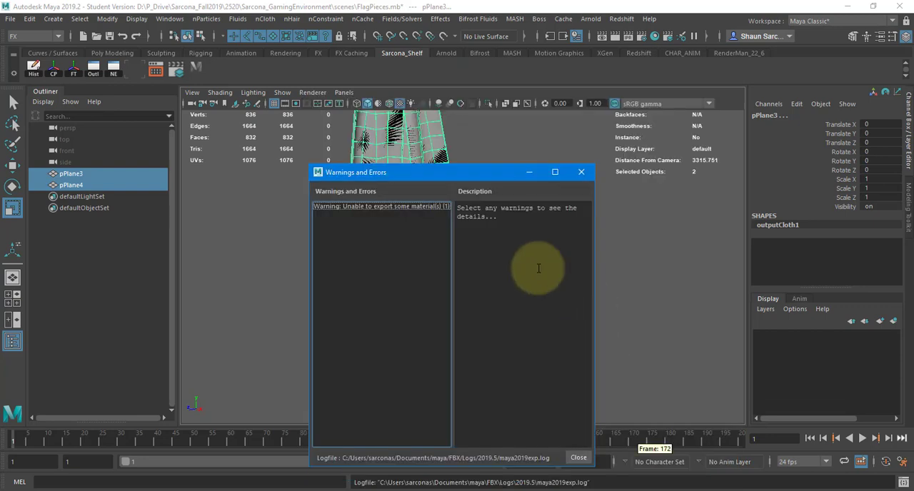
click(392, 206)
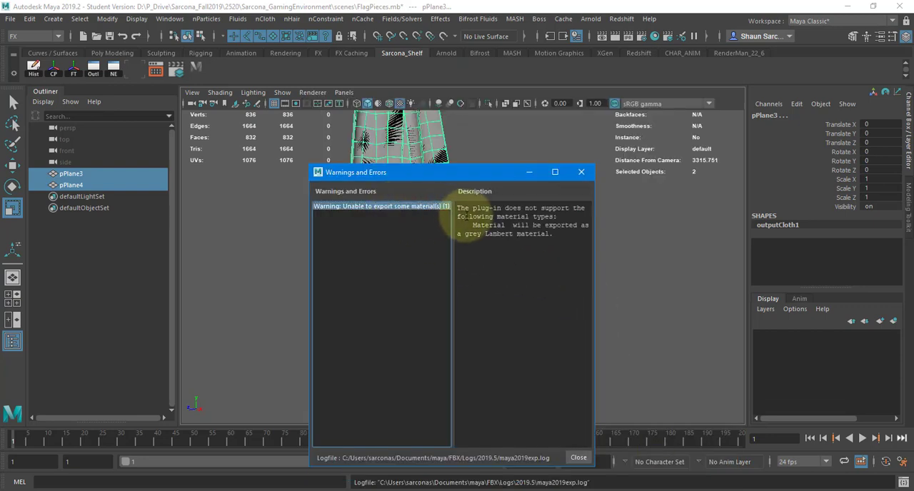
click(582, 173)
Switch to Substance Painter and close the open project without saving it.
key(alt+Tab)
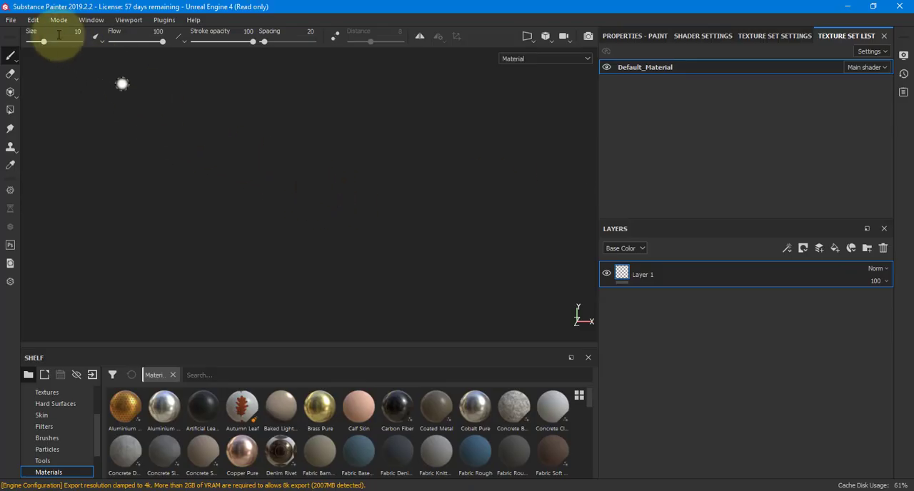
click(11, 19)
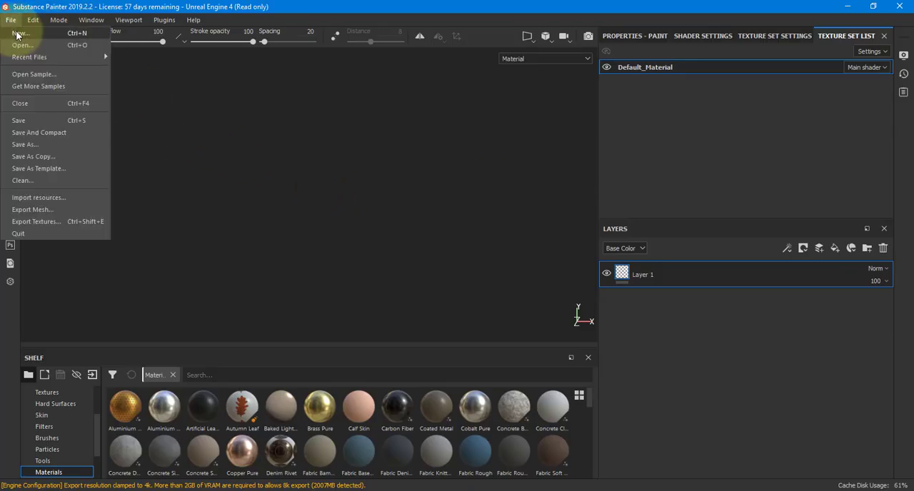
click(21, 104)
key(Tab)
key(Return)
Create a new project from the Unreal Engine 4 template with Flags.fbx at 2048 resolution and inspect the imported mesh.
click(11, 20)
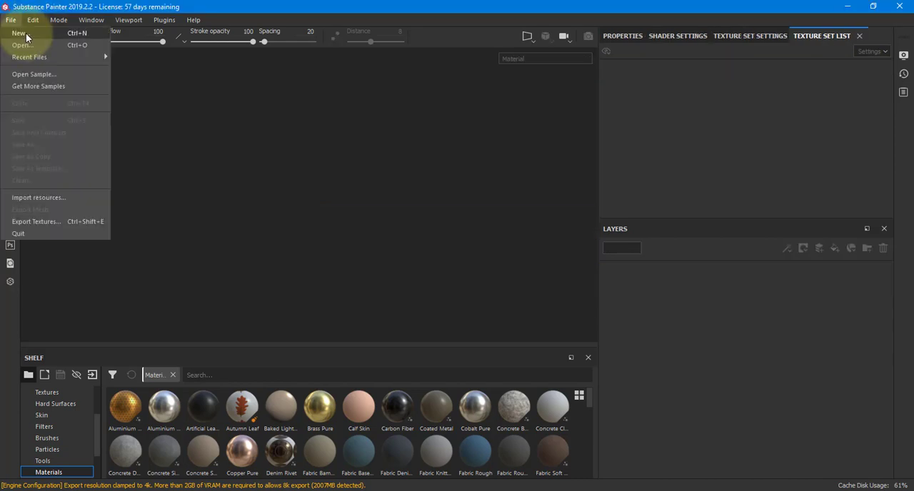
click(26, 33)
click(421, 117)
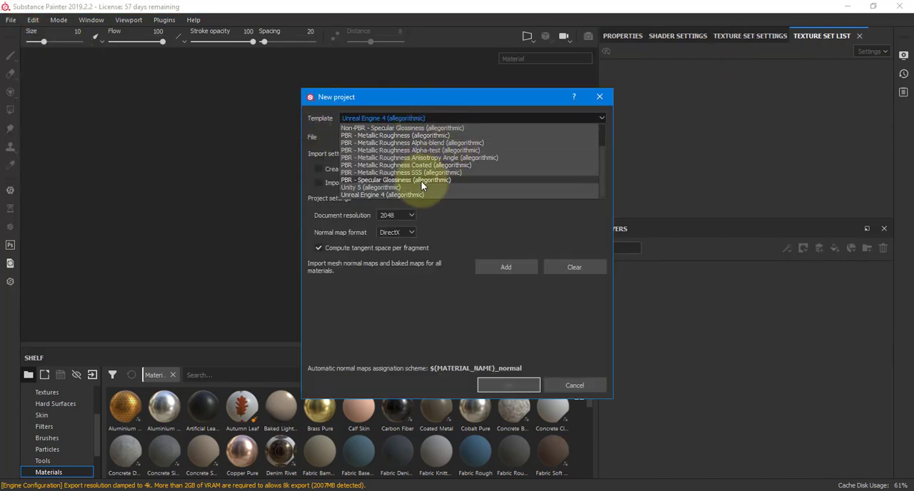
click(408, 194)
click(574, 139)
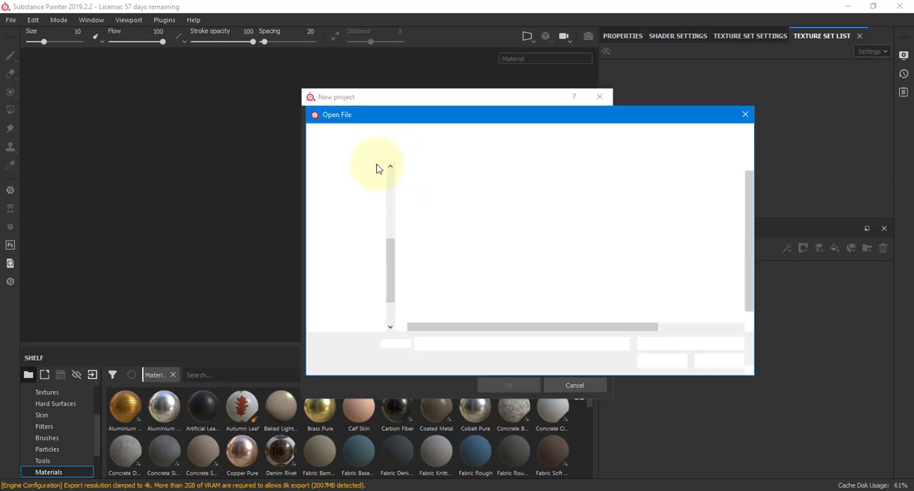
double_click(433, 193)
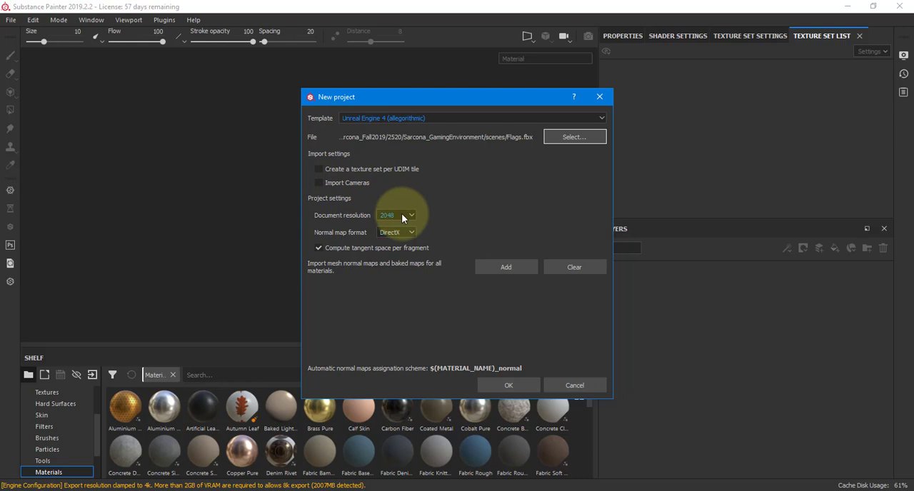
click(513, 384)
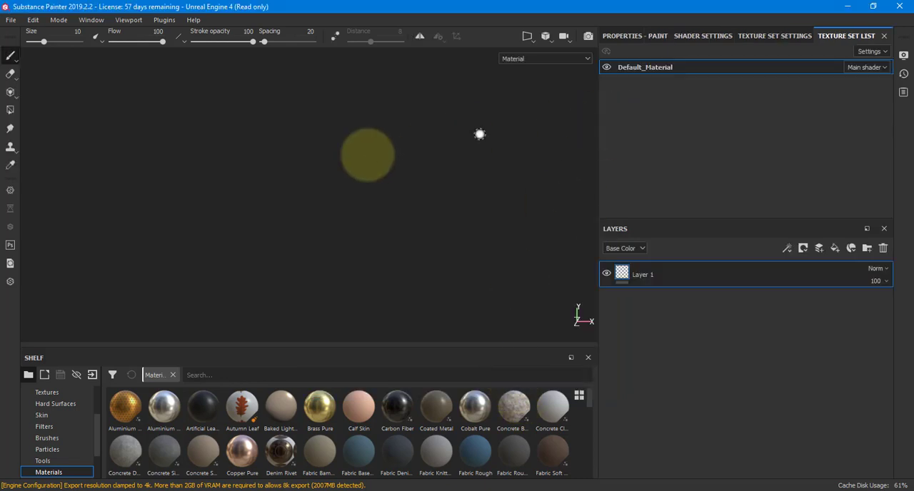
mouse_move(362, 227)
alt+mouse_down()
mouse_move(357, 244)
mouse_move(321, 109)
mouse_move(300, 265)
mouse_move(265, 96)
mouse_move(198, 229)
mouse_move(243, 242)
mouse_move(322, 224)
alt+mouse_up()
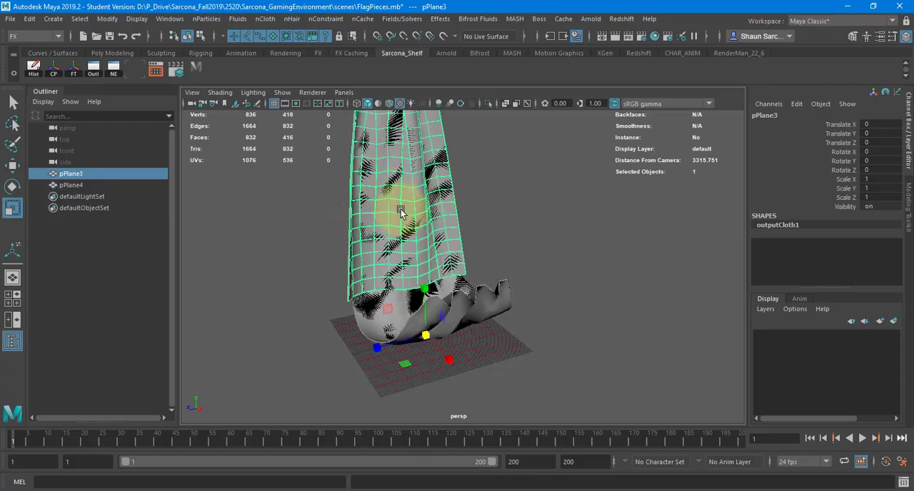
Switch to Maya and examine the shape and cloth nodes attached to pPlane4 in the Attribute Editor.
click(477, 306)
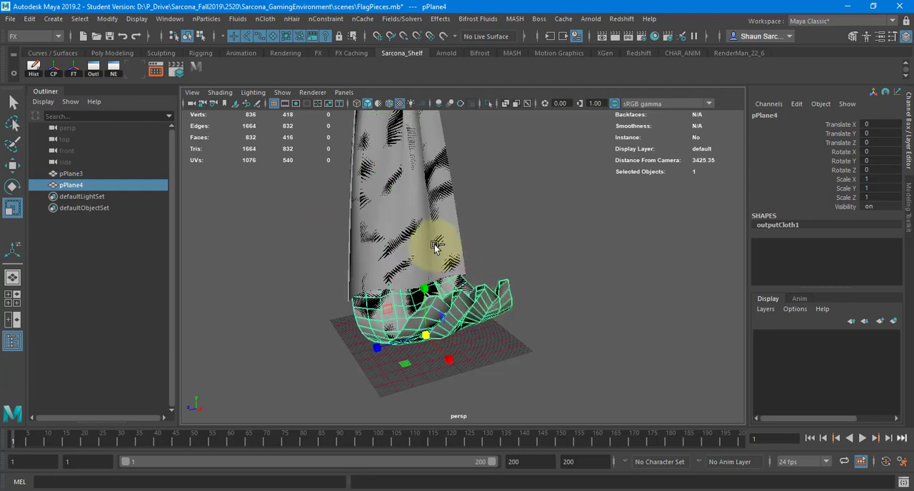
key(ctrl+a)
click(383, 315)
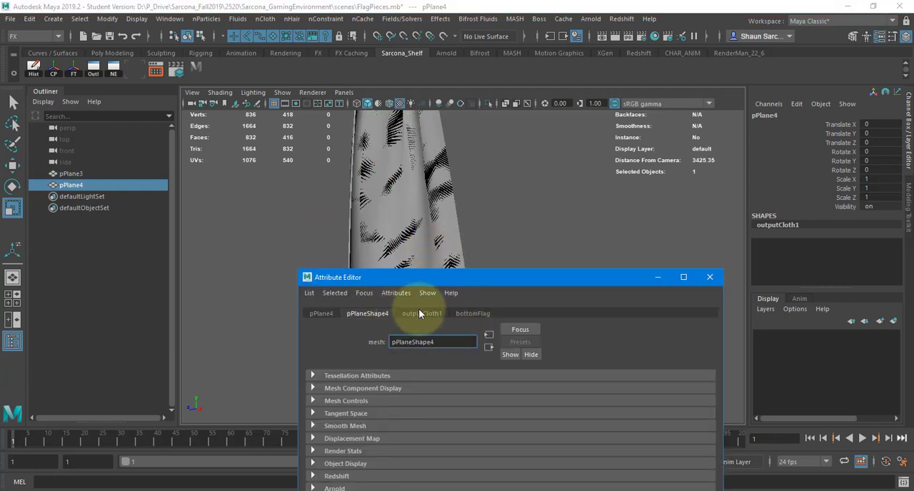
click(419, 313)
drag(433, 277, 454, 19)
click(431, 51)
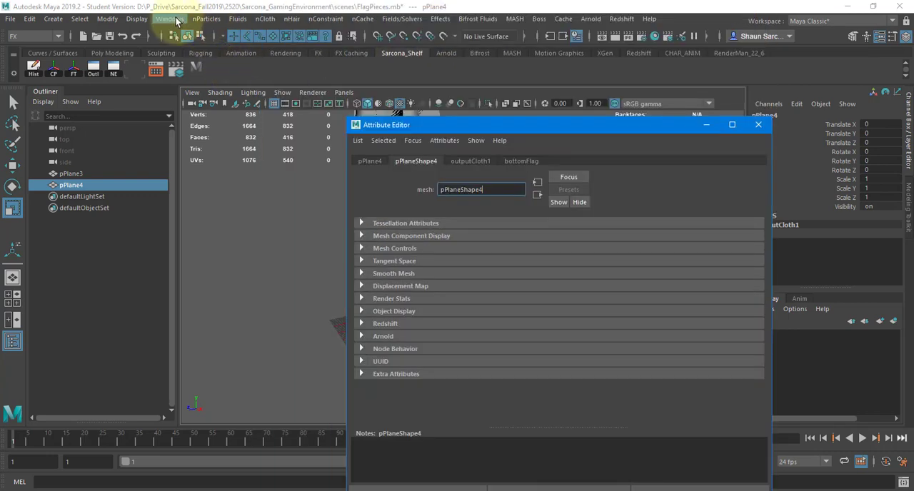
Graph pPlane4's connections in the Node Editor, delete the unconnected pPlaneShape4 node, and close the Attribute Editor.
click(170, 19)
click(234, 169)
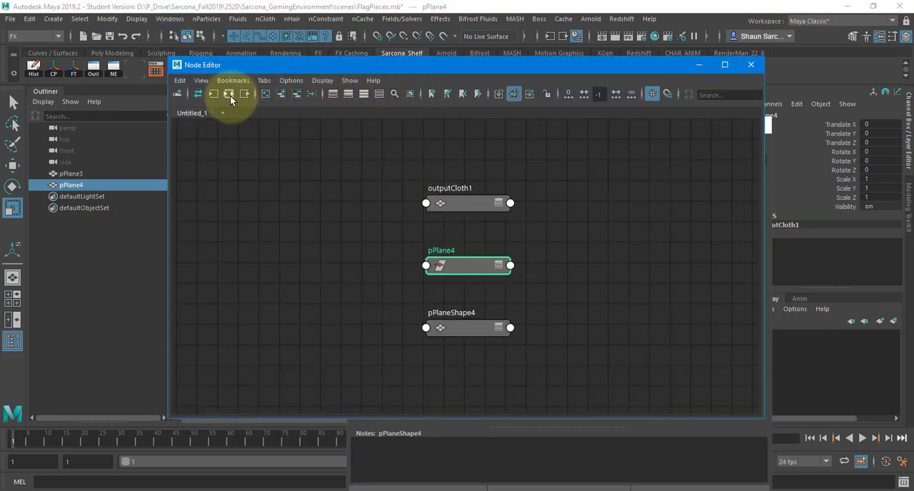
click(229, 94)
click(567, 268)
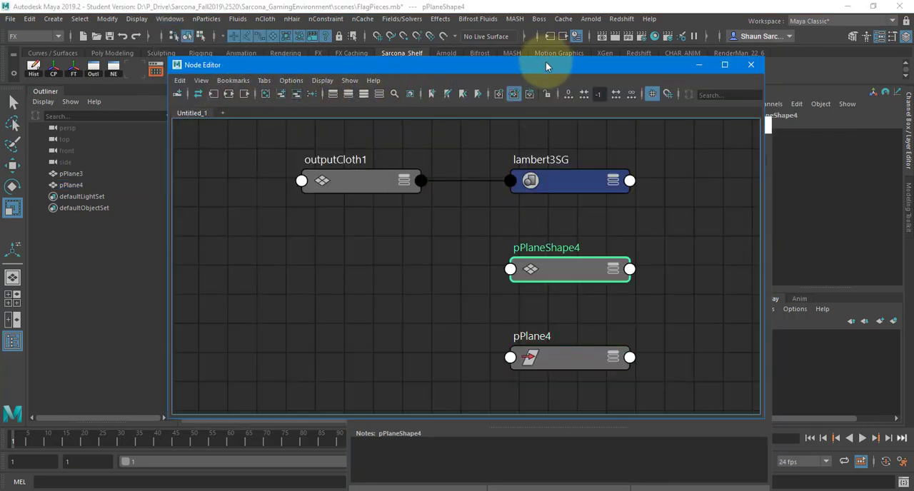
drag(545, 65, 421, 310)
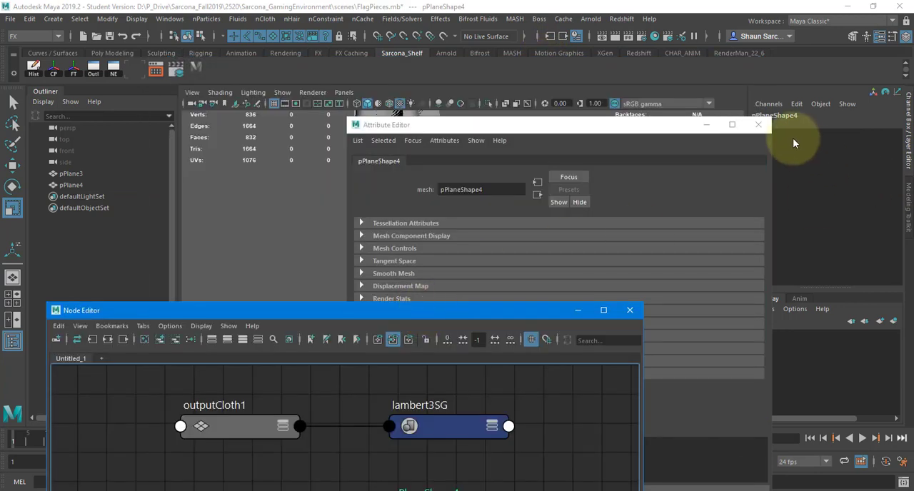
click(759, 125)
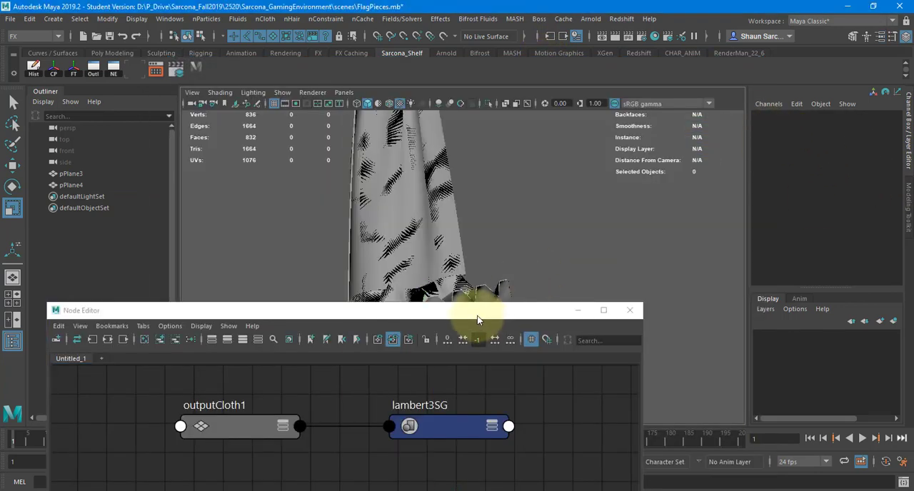
Graph pPlane3's connections, delete its unconnected pPlaneShape3 node, and close the Node Editor.
click(72, 173)
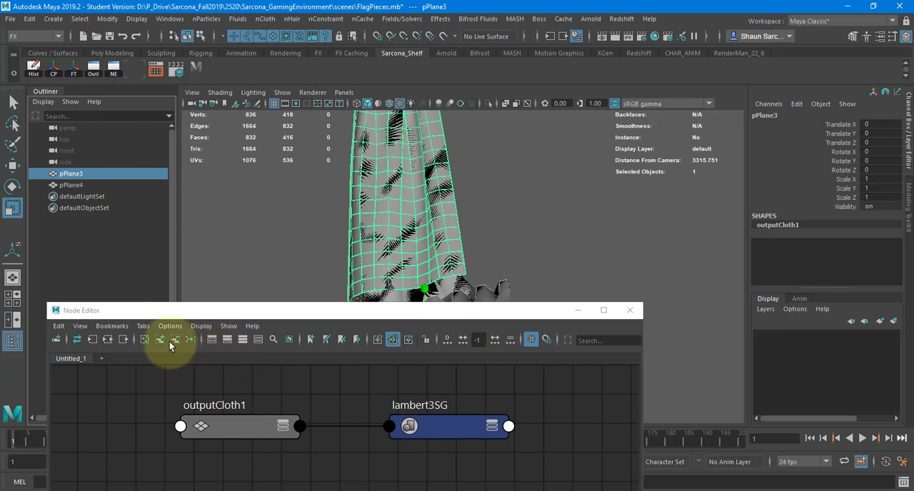
click(120, 340)
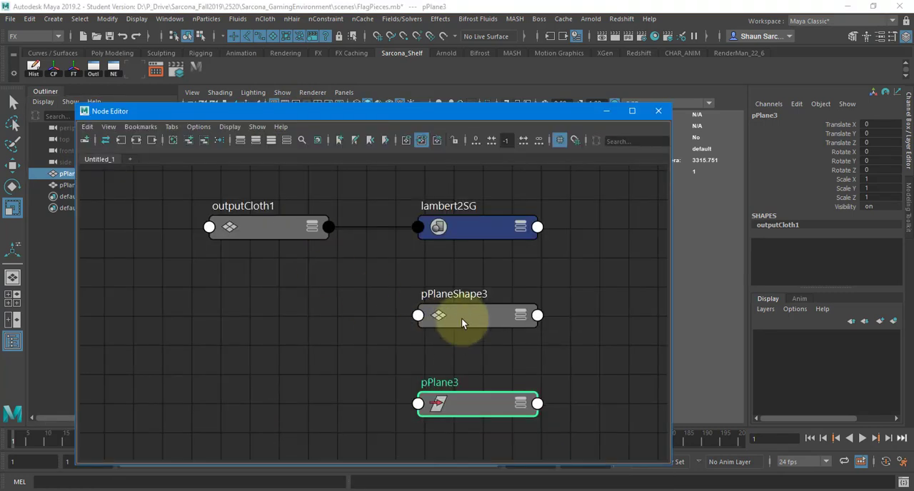
click(463, 318)
key(Delete)
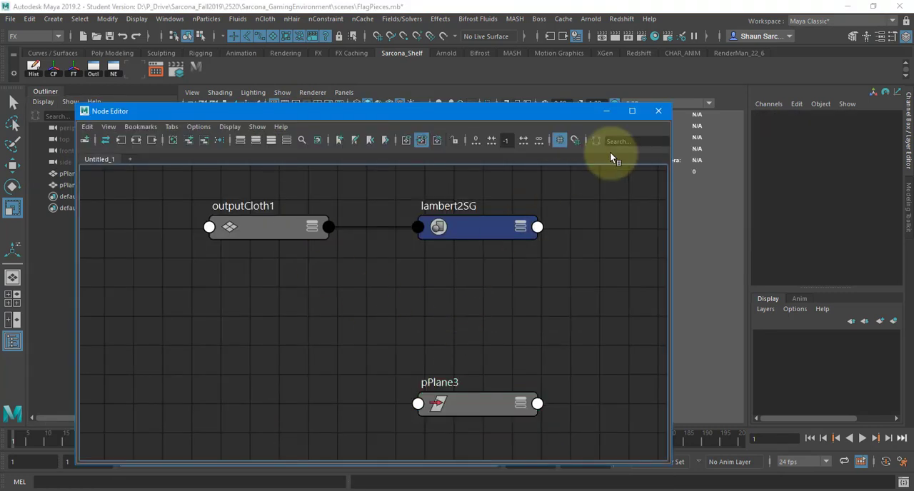
click(658, 112)
Export both selected flag pieces as FBX 2019, replacing Flags.fbx in the scenes folder.
drag(303, 194, 475, 354)
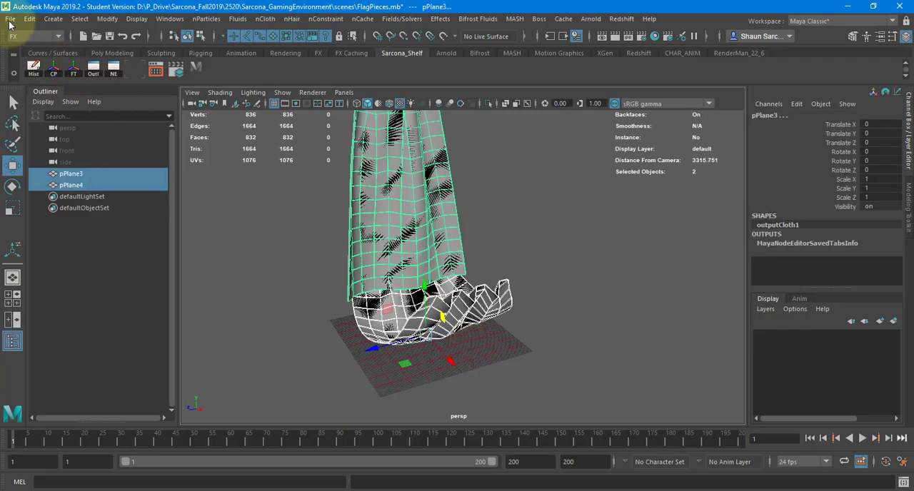
click(11, 19)
click(74, 174)
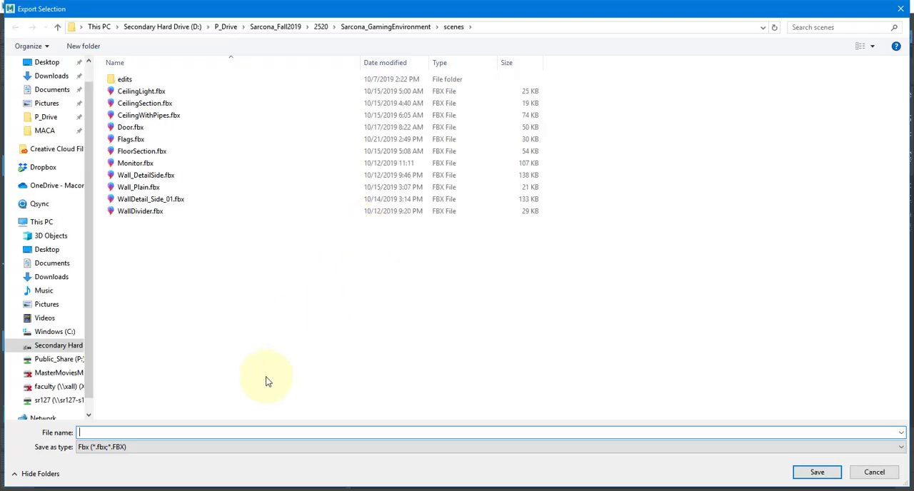
double_click(186, 142)
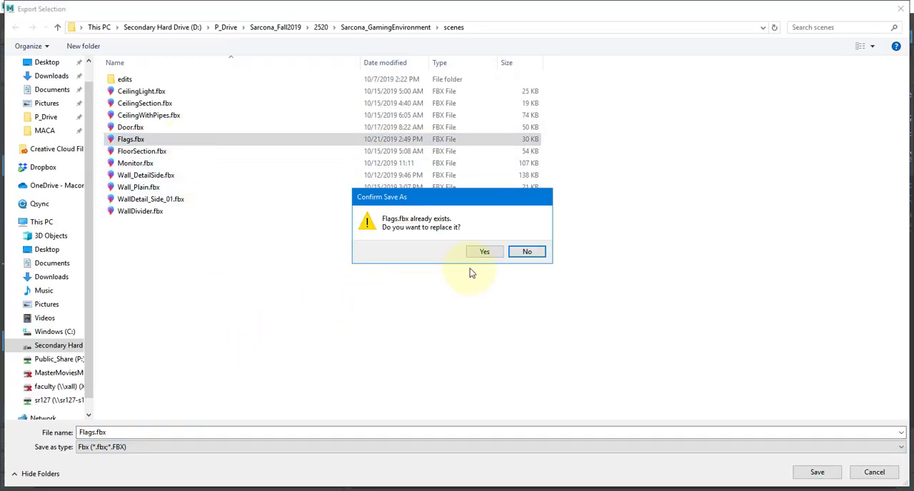
click(489, 252)
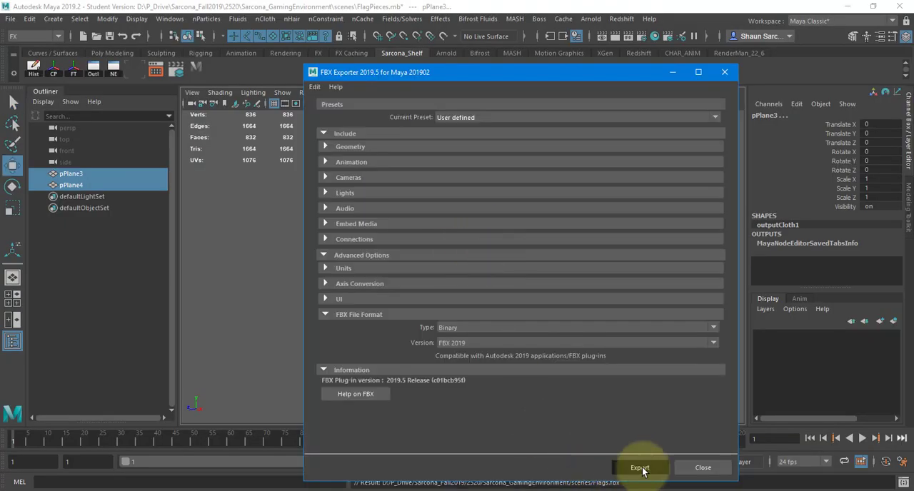
click(640, 468)
Switch to Substance Painter and create a new Unreal Engine 4 template project from the re-exported Flags.fbx at 2048 resolution.
key(alt+Tab)
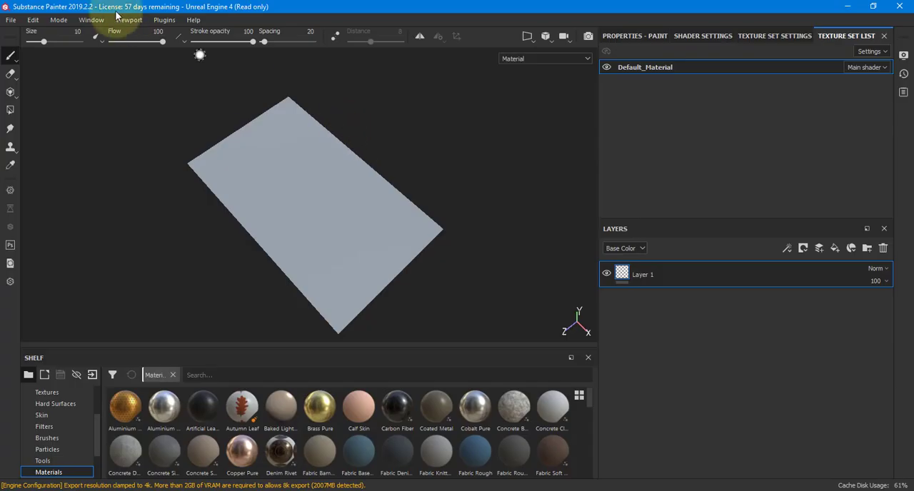
click(11, 19)
click(29, 35)
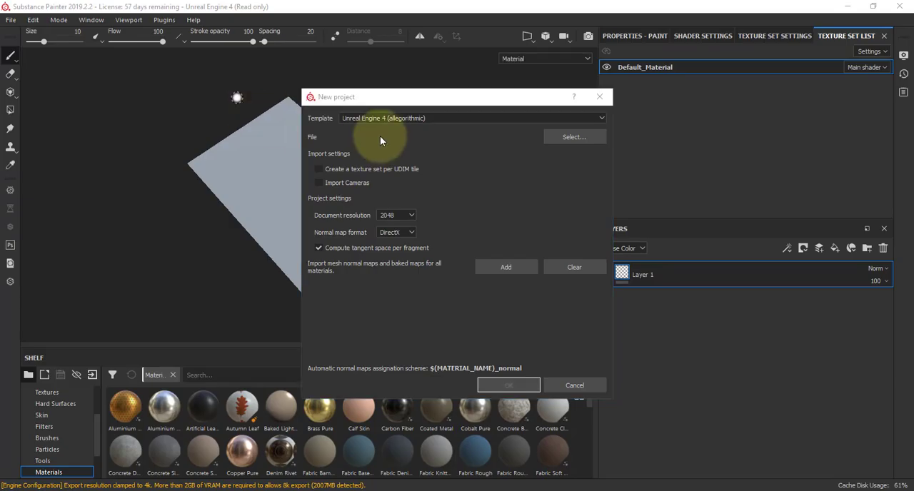
key(alt+Tab)
key(alt+Tab)
click(590, 136)
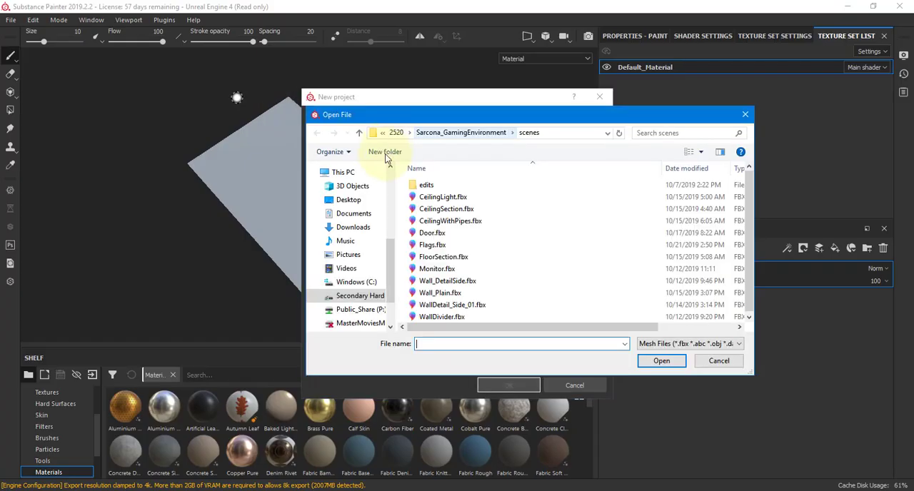
double_click(427, 252)
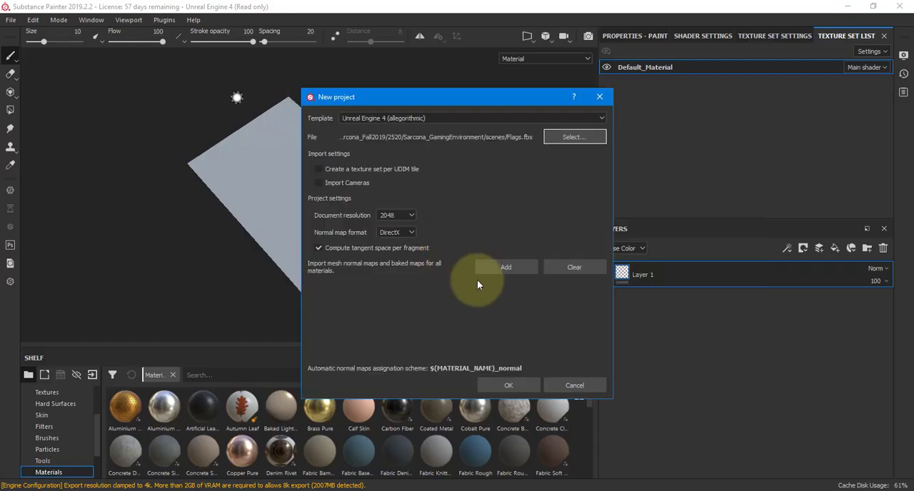
click(506, 385)
click(431, 266)
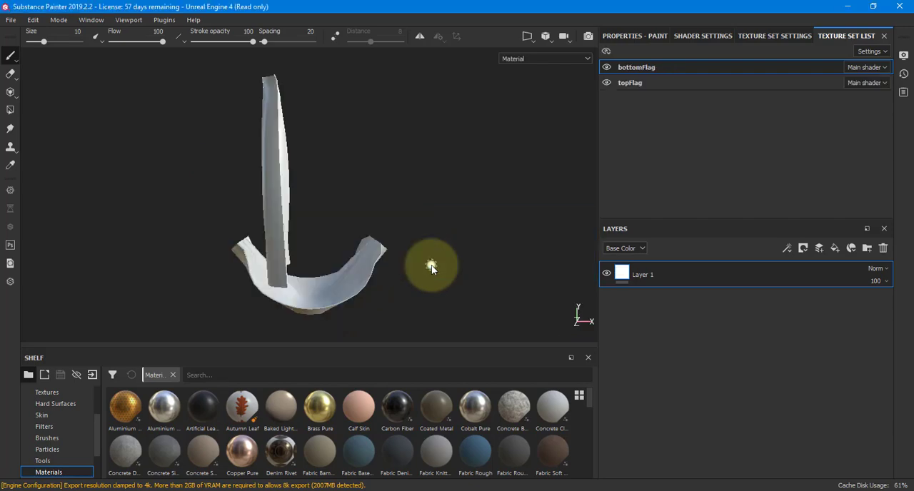
Switch to Maya and undo the deletion of the pPlaneShape3 node.
key(alt+Tab)
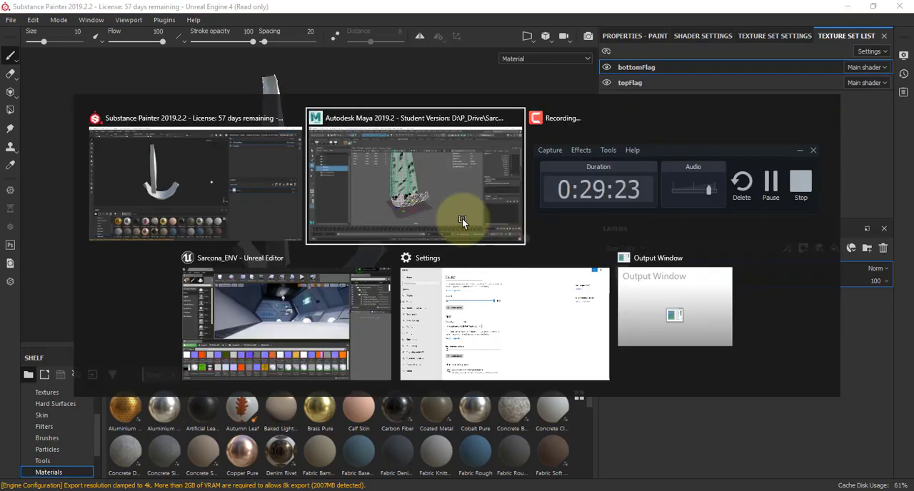
alt+drag(469, 175, 500, 189)
key(ctrl+z)
key(ctrl+z)
key(ctrl+z)
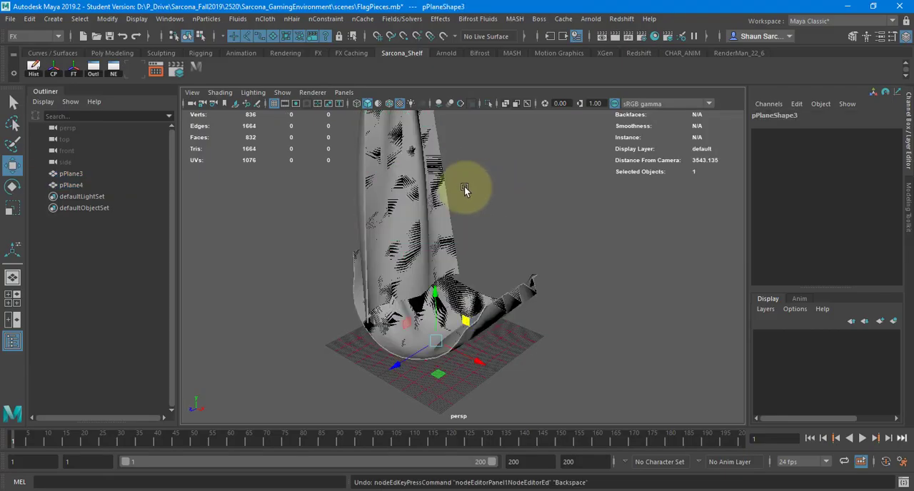
Graph pPlane3's connections again, delete the restored pPlaneShape3 node, and close the Node Editor.
click(385, 165)
click(169, 19)
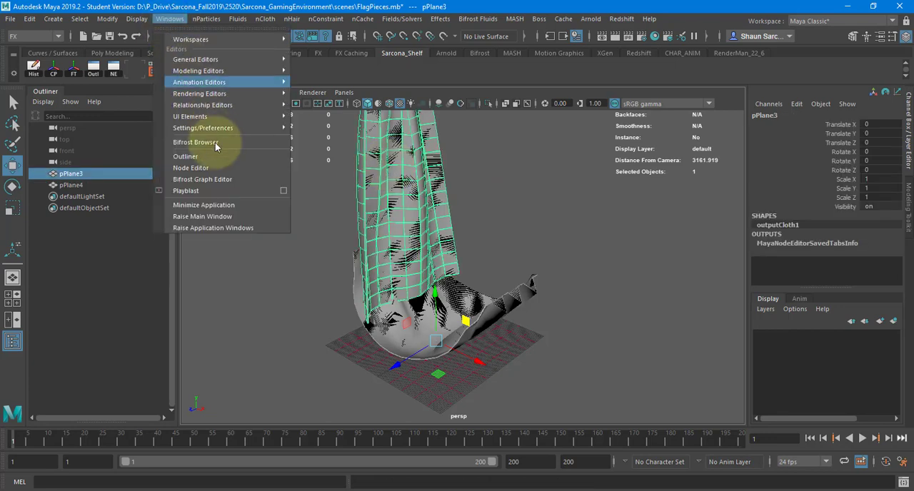
click(222, 170)
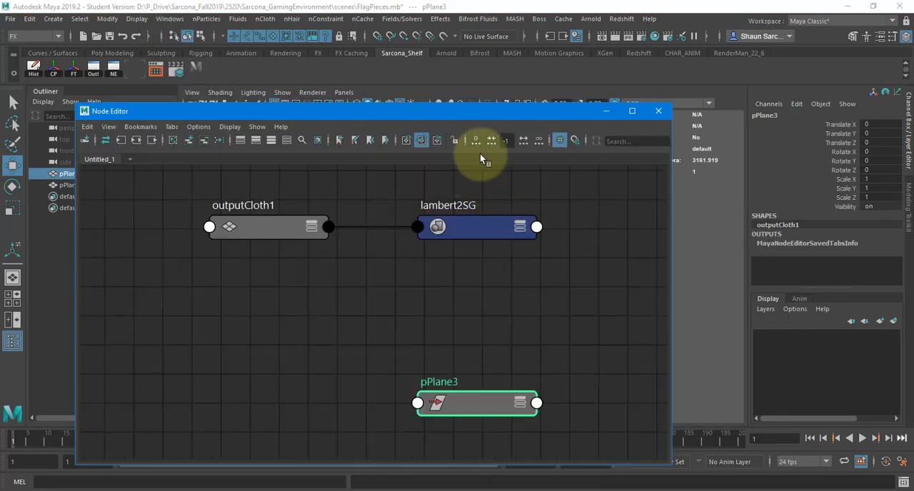
click(136, 140)
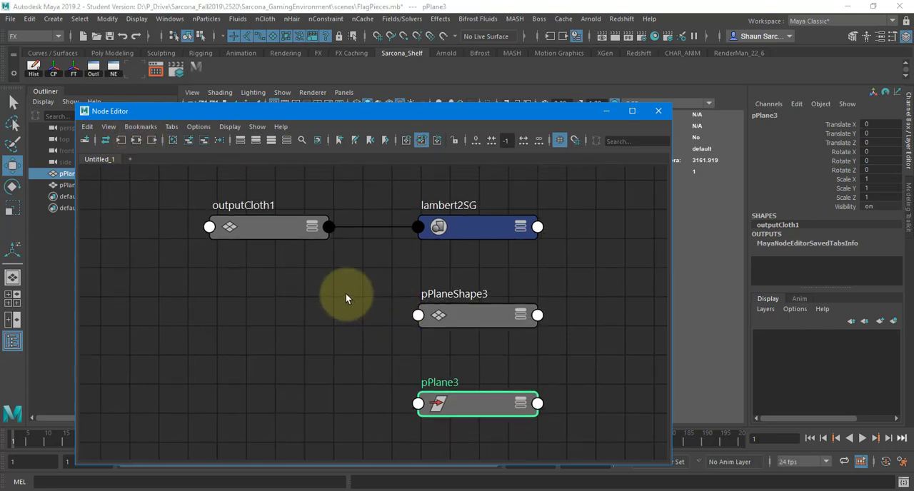
drag(346, 294, 631, 366)
drag(403, 270, 643, 390)
drag(380, 284, 599, 339)
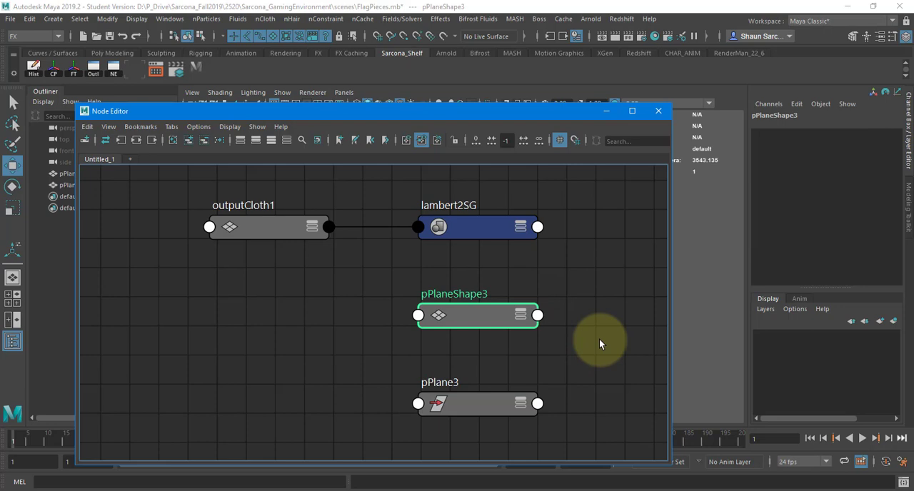
key(Delete)
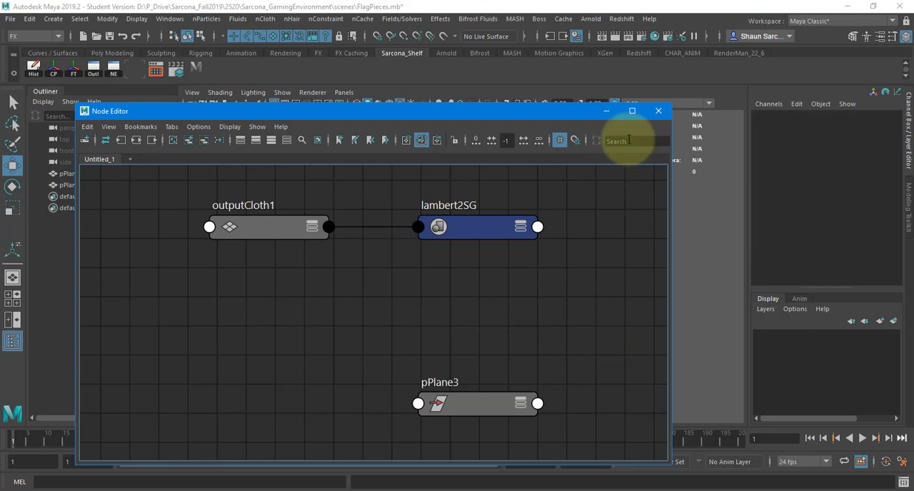
click(658, 110)
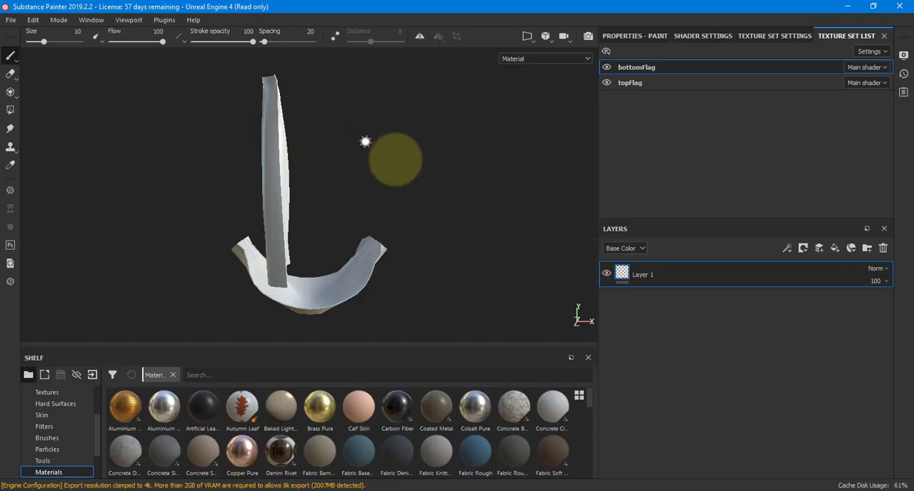
Switch back to Substance Painter and inspect the imported top and bottom flag meshes from several angles.
mouse_move(365, 143)
alt+mouse_down()
mouse_move(245, 169)
mouse_move(307, 214)
mouse_move(310, 164)
mouse_move(241, 174)
alt+mouse_up()
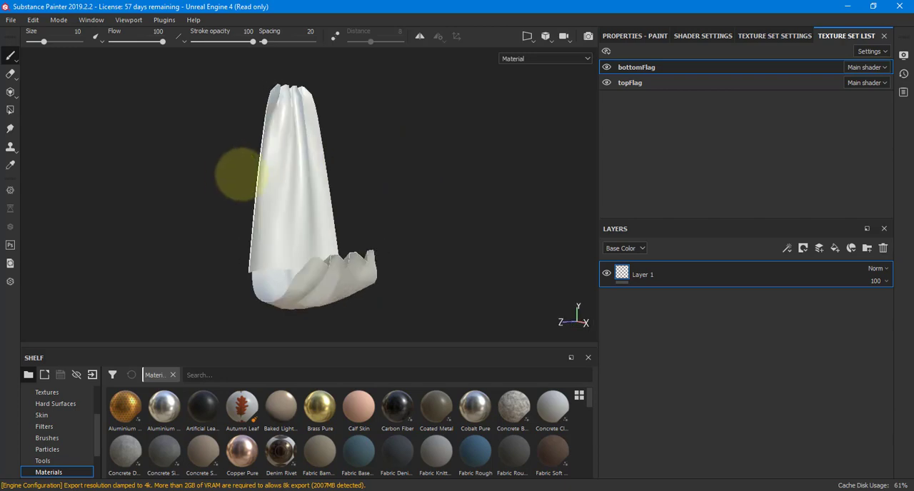
alt+drag(367, 164, 537, 180)
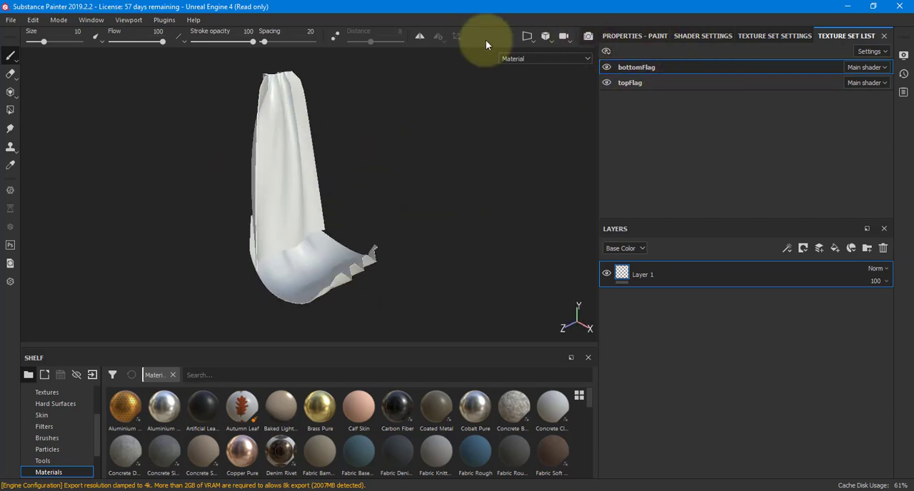
Select the topFlag texture set and look over its texture set and shader settings.
click(629, 36)
click(732, 37)
click(865, 36)
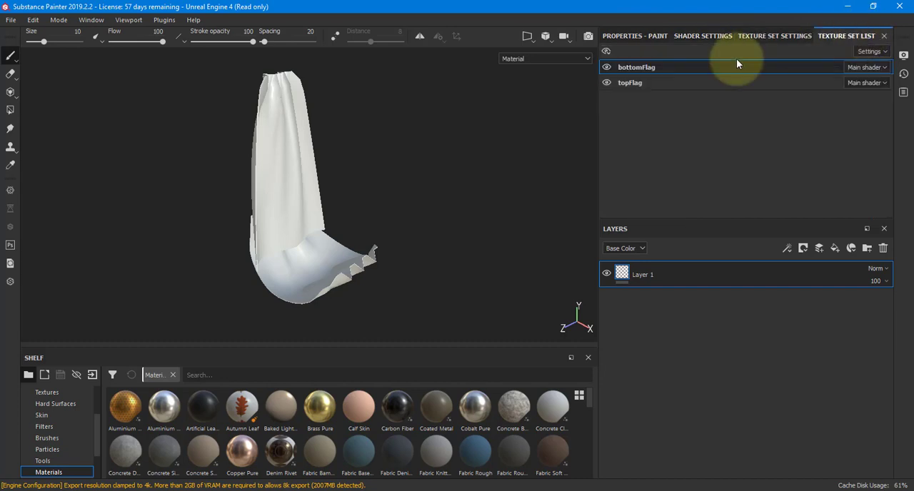
click(627, 83)
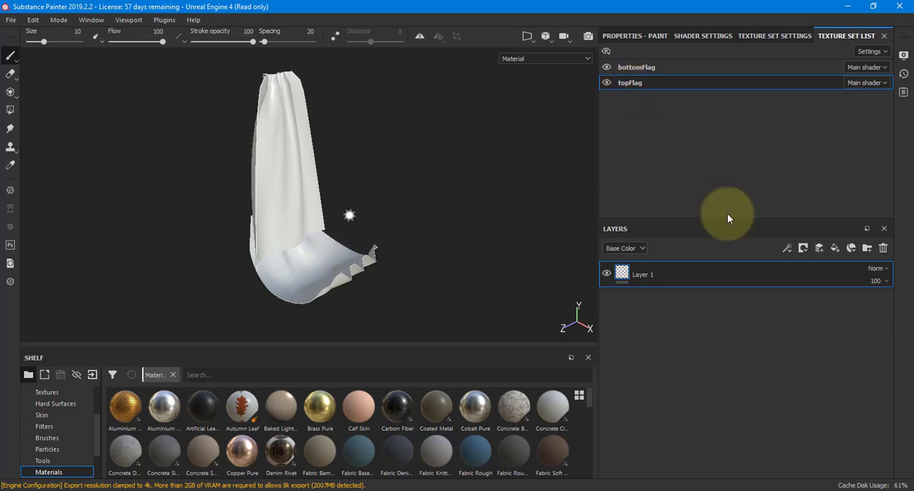
click(775, 34)
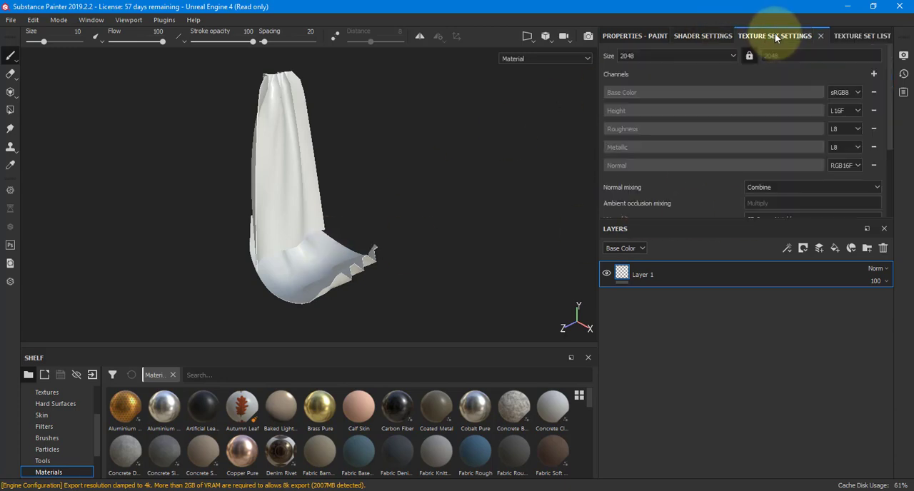
click(704, 36)
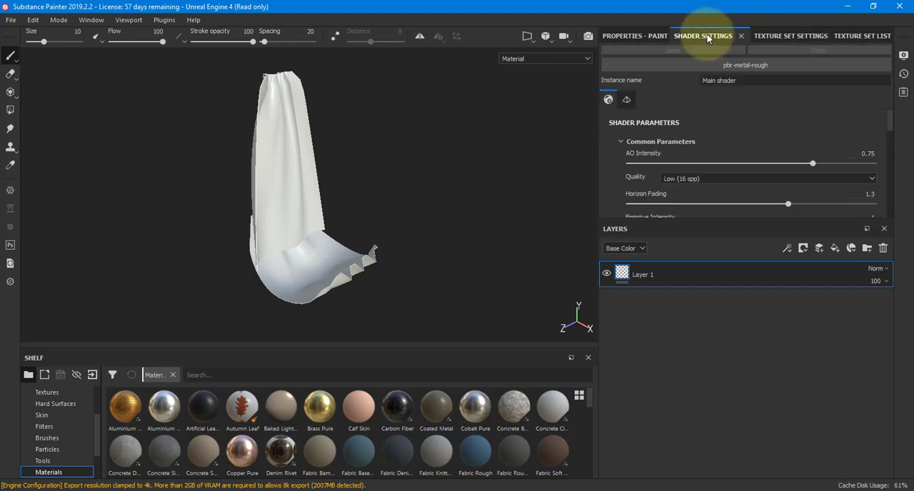
Bake mesh maps for all texture sets at 4096, using the low poly mesh as high poly and excluding the ID map.
click(760, 35)
scroll(735, 149, down, 3)
click(859, 125)
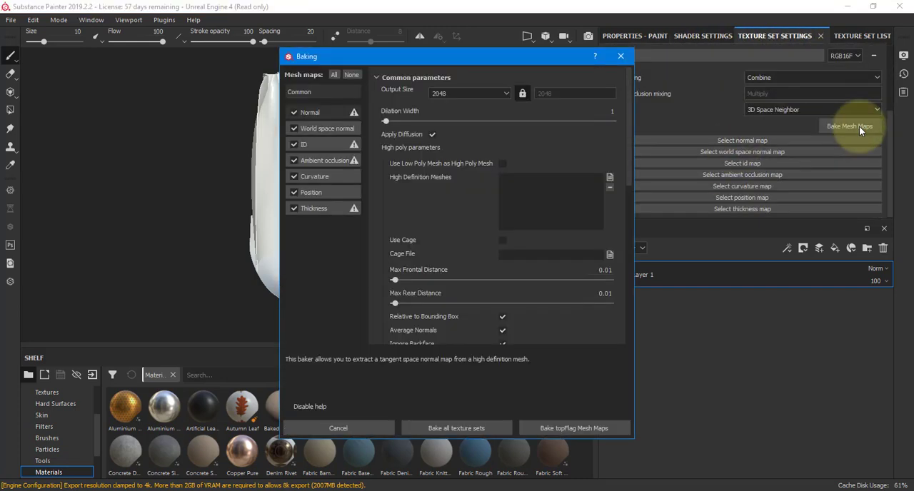
click(460, 91)
click(463, 156)
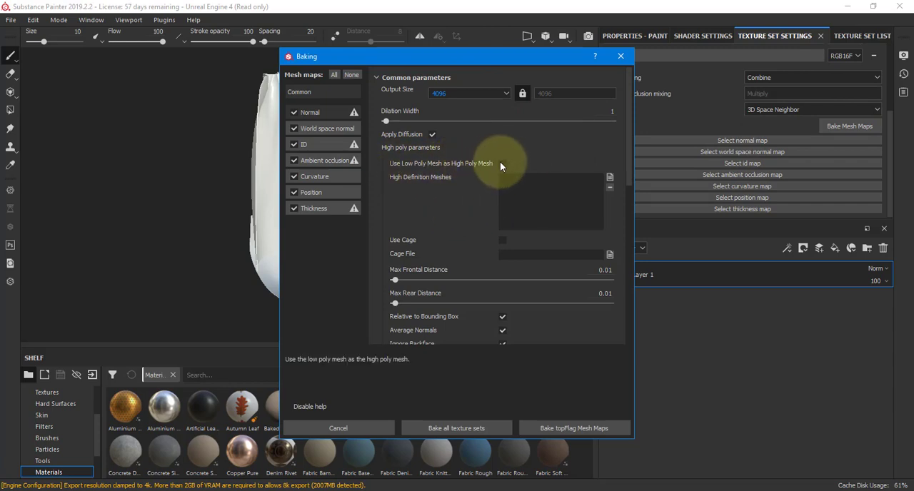
click(294, 145)
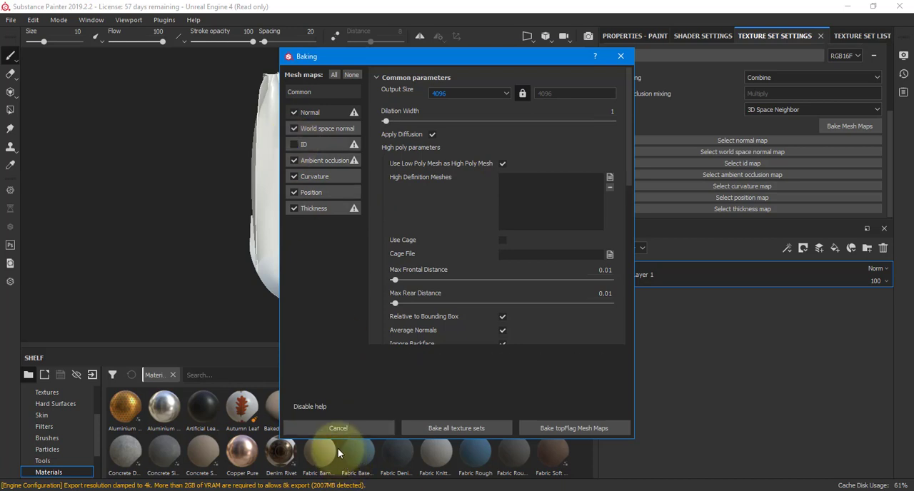
click(473, 430)
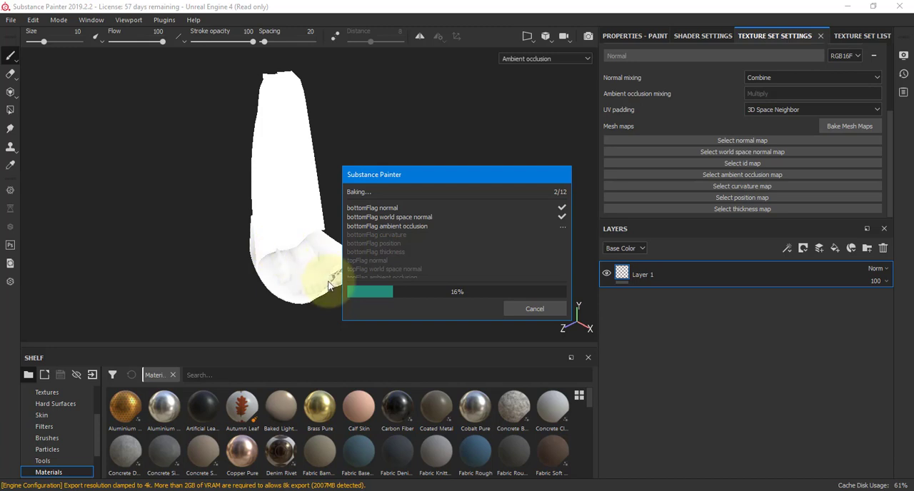
drag(487, 174, 573, 92)
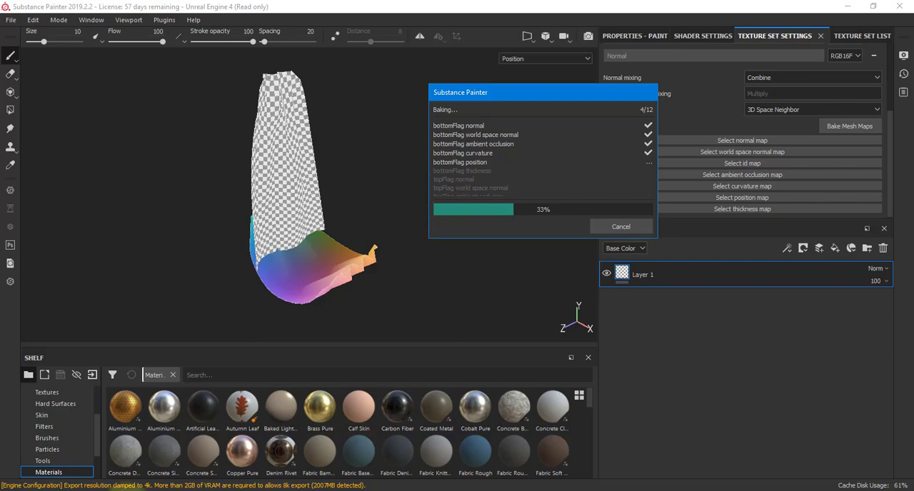
Switch to Maya, set the persp camera's near clip plane to 10 and far clip plane to 100000, and reselect both flag pieces.
click(264, 444)
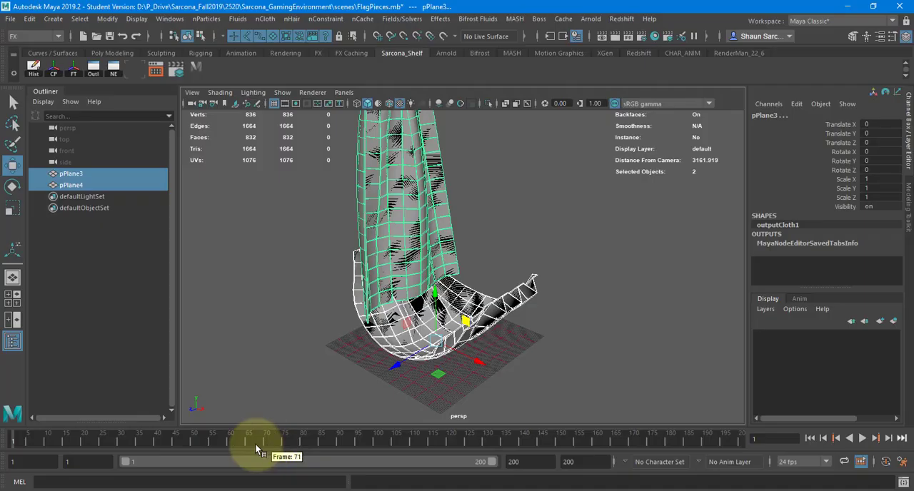
click(192, 107)
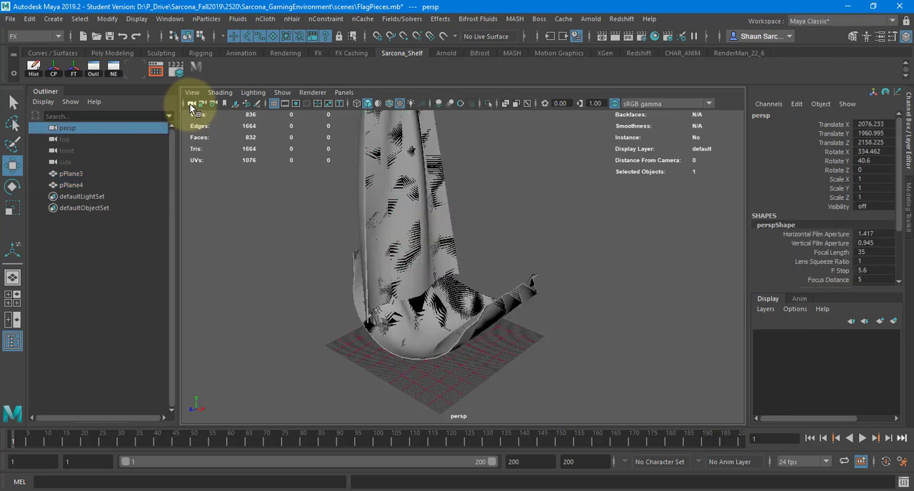
key(ctrl+a)
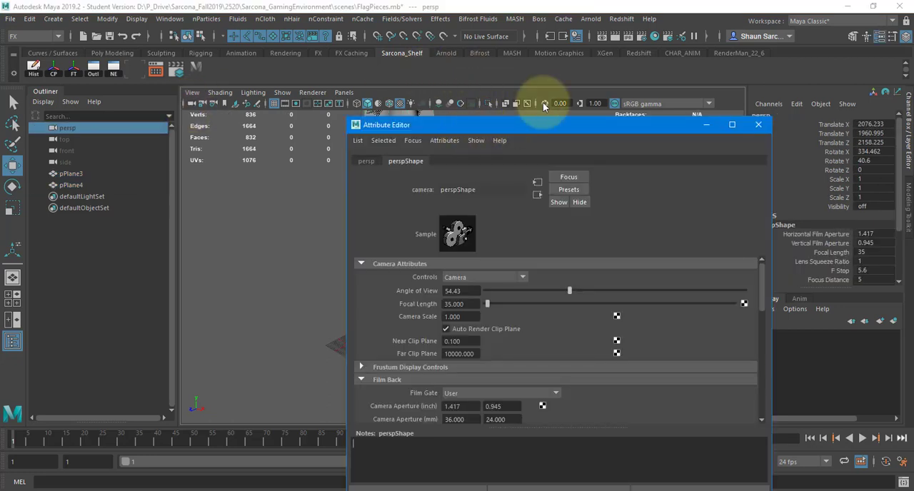
drag(472, 125, 654, 49)
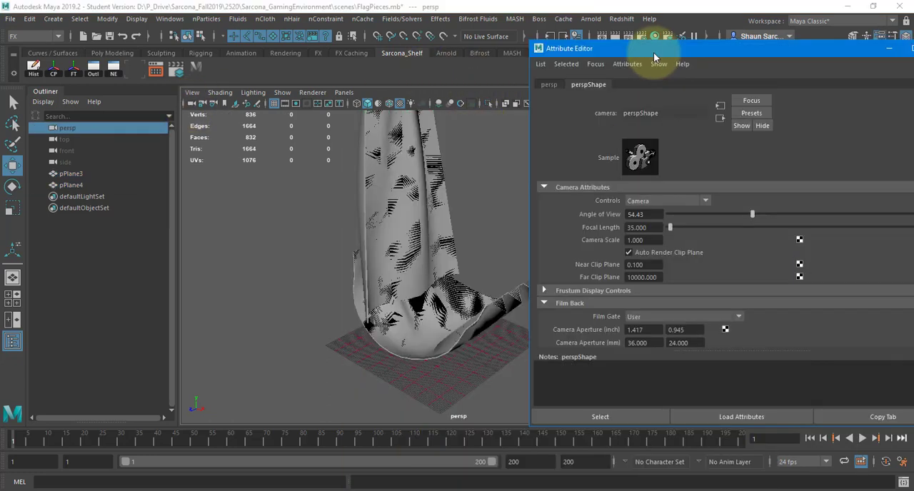
double_click(653, 265)
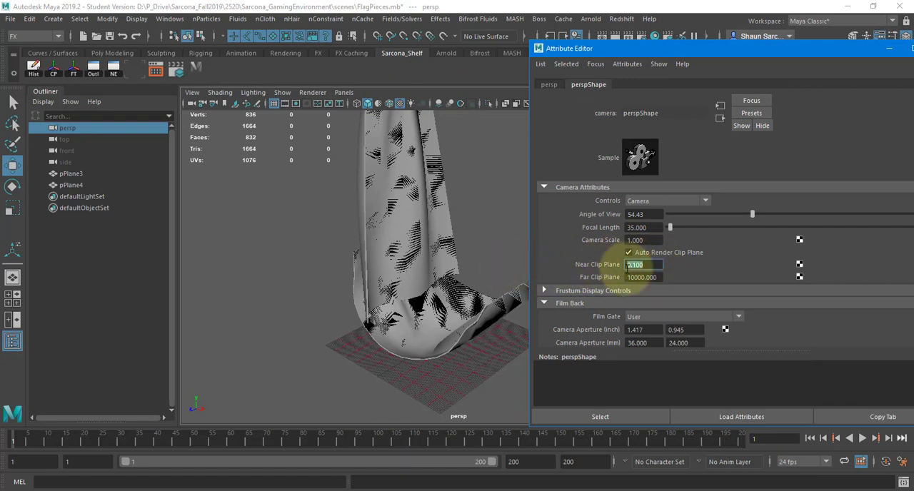
text(10)
key(Return)
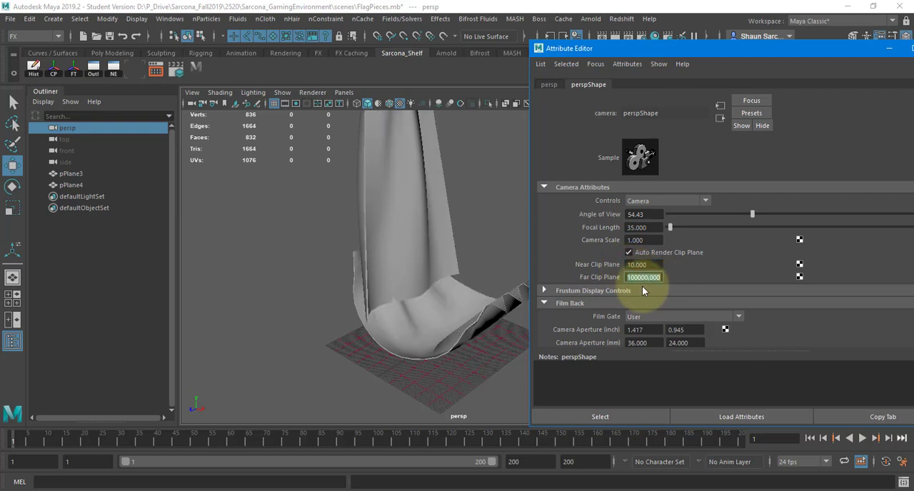
click(429, 276)
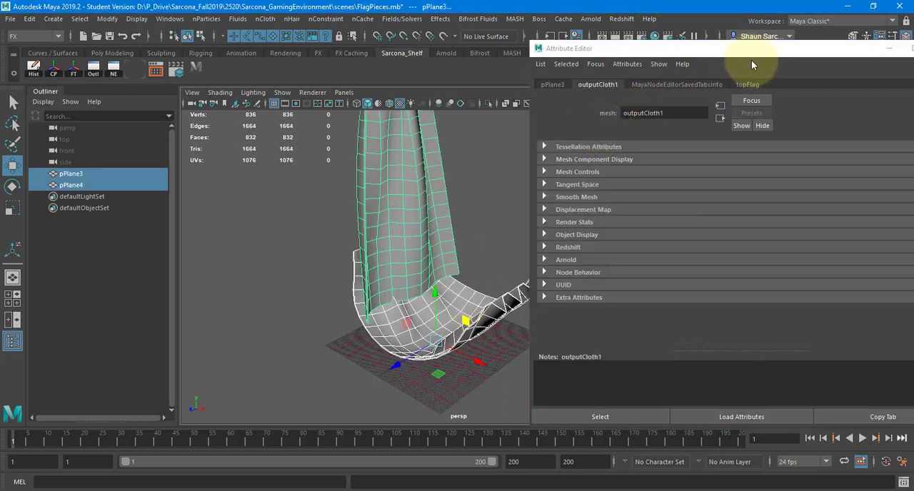
drag(755, 52, 608, 60)
click(801, 54)
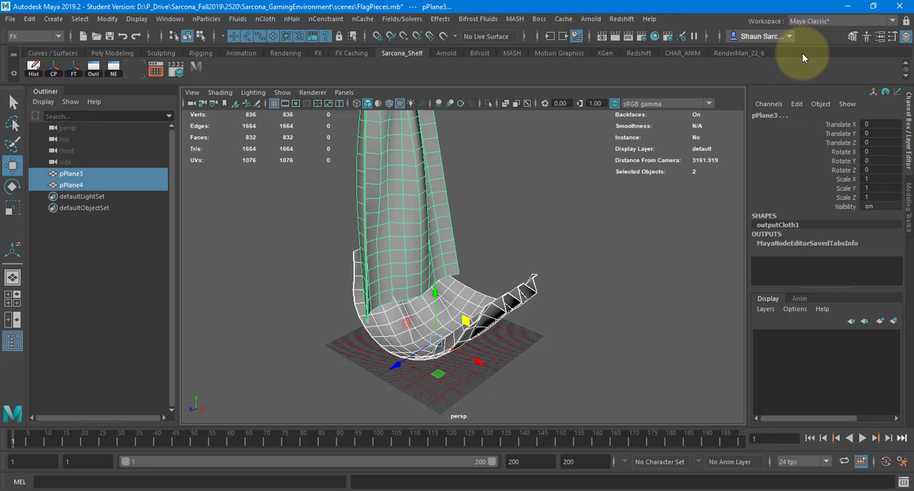
Undo the flag selection and the persp camera's clip plane changes, and view the flag surfaces from several angles.
alt+right_drag(548, 257, 653, 208)
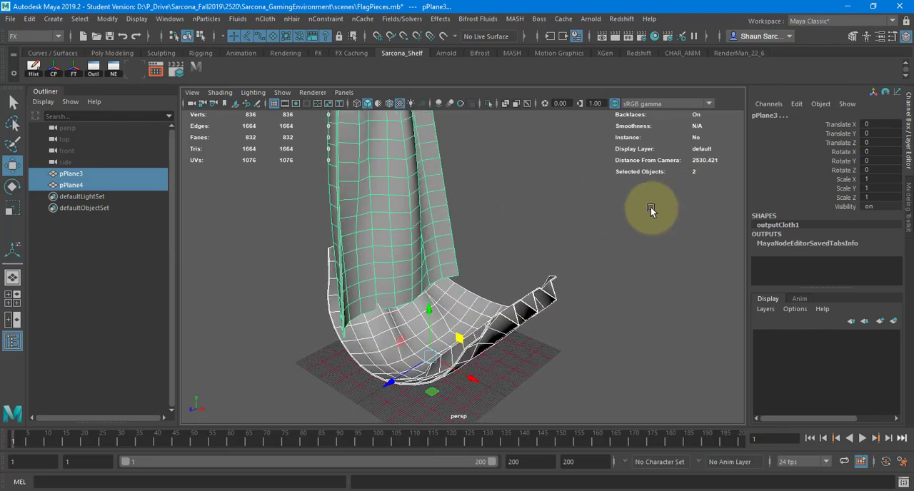
key(alt+Tab)
key(alt+Tab)
key(ctrl+z)
key(ctrl+z)
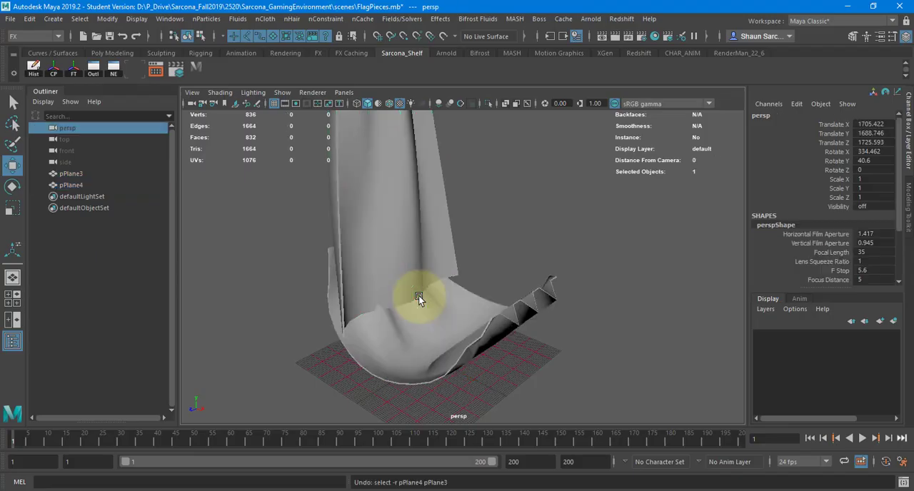
key(ctrl+z)
alt+right_drag(534, 273, 136, 265)
alt+right_drag(463, 283, 678, 251)
Reapply a near clip plane of 10 and a far clip plane of 100000 to the persp camera, and switch back to Substance Painter.
click(193, 105)
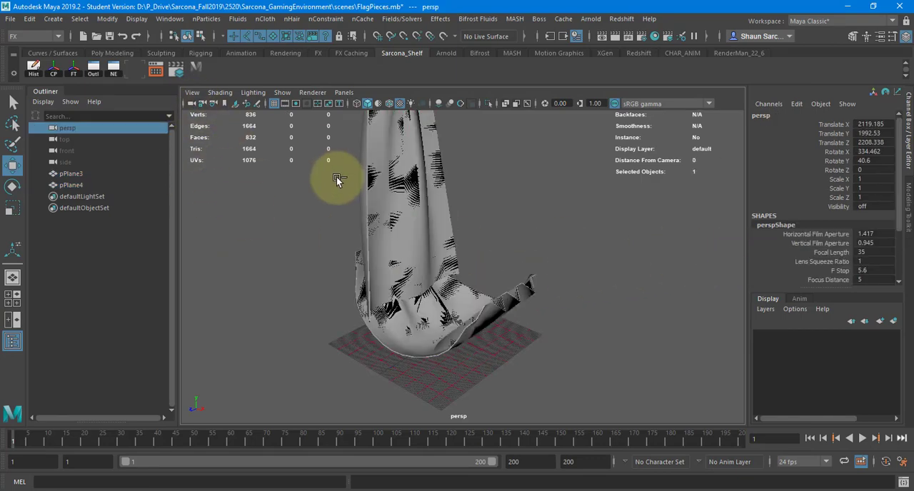
key(ctrl+a)
double_click(493, 270)
text(10)
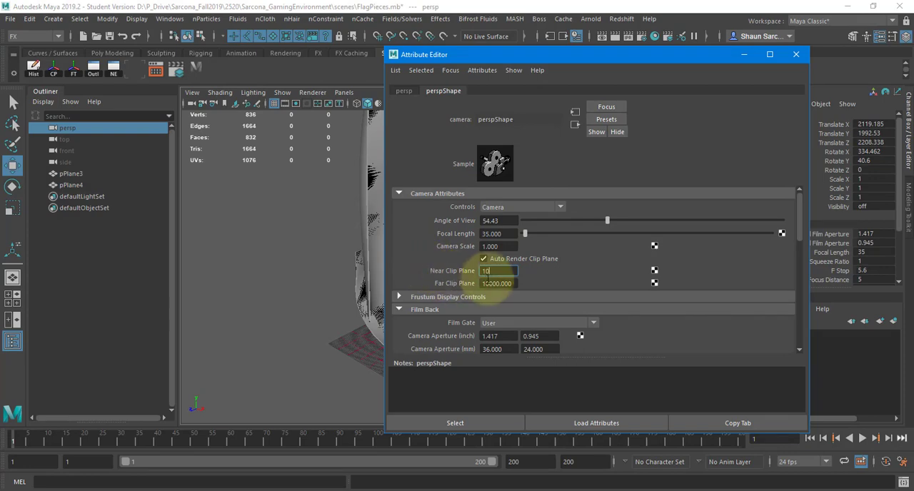
click(507, 283)
text(0)
key(Return)
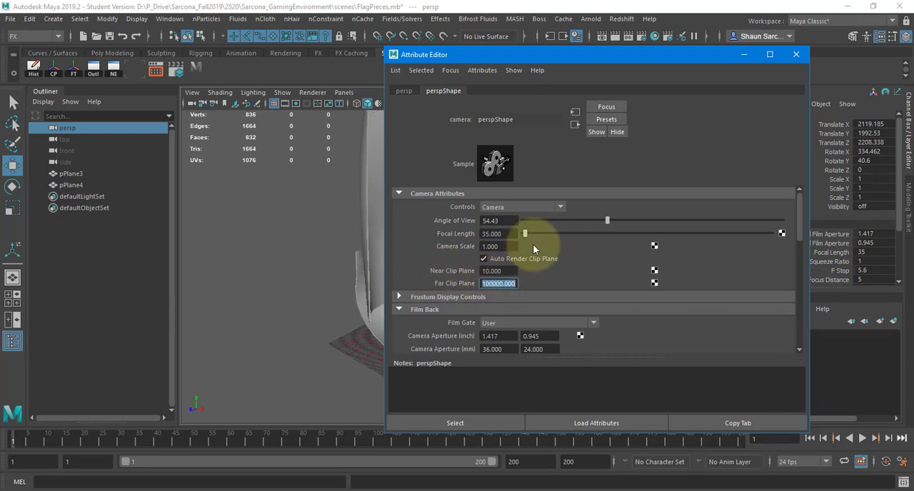
click(796, 54)
mouse_move(592, 240)
alt+mouse_down()
mouse_move(495, 386)
mouse_move(590, 212)
mouse_move(590, 222)
alt+mouse_up()
key(alt+Tab)
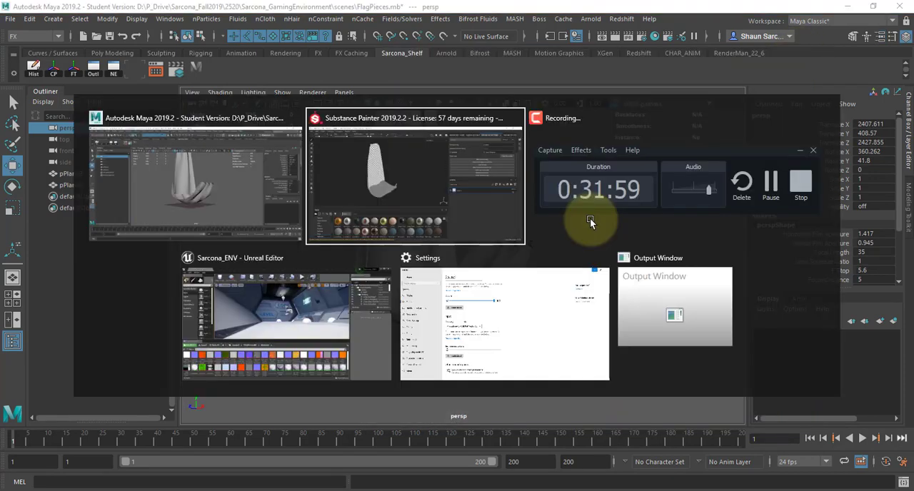
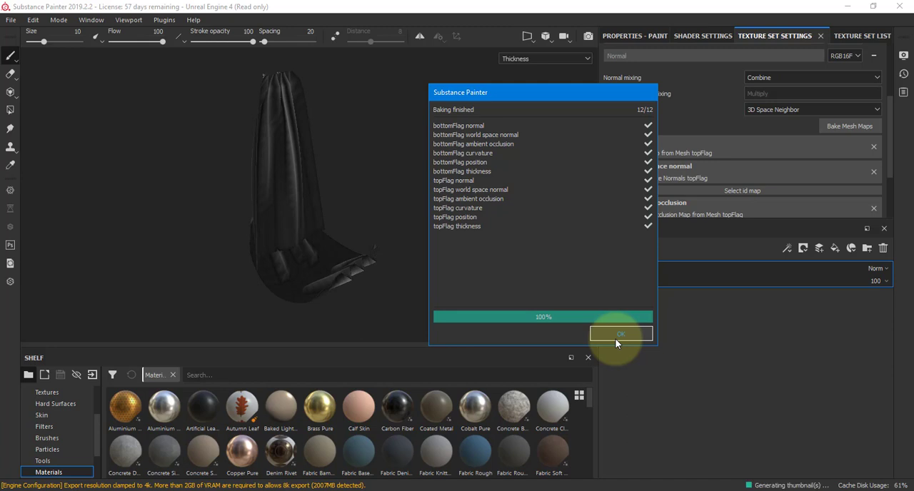
Close the finished bake report and make topFlag the active texture set.
alt+drag(373, 190, 716, 119)
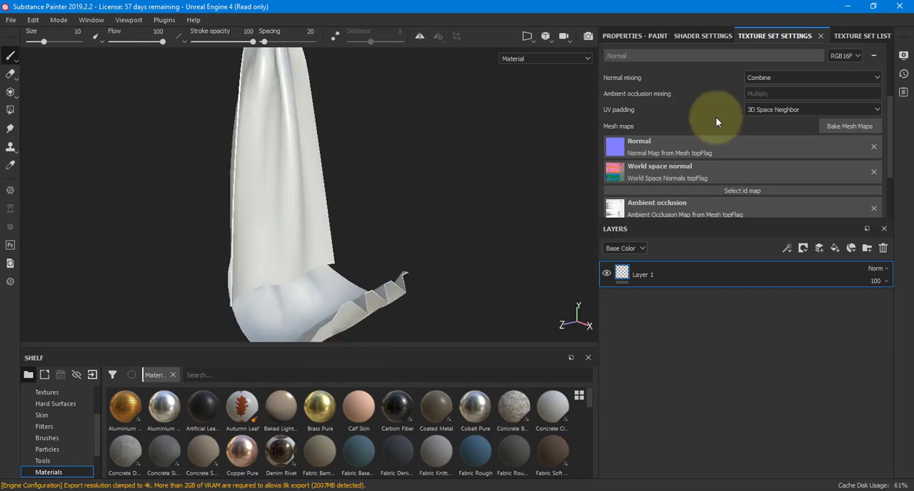
click(858, 35)
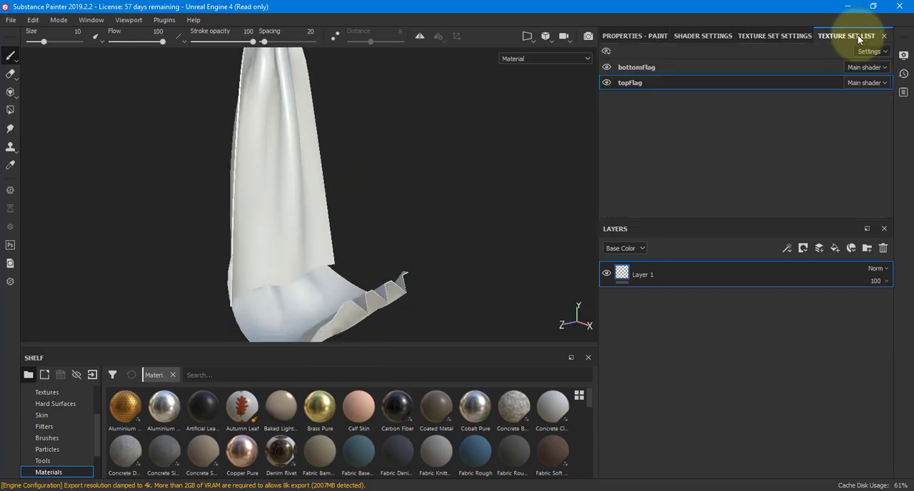
click(679, 65)
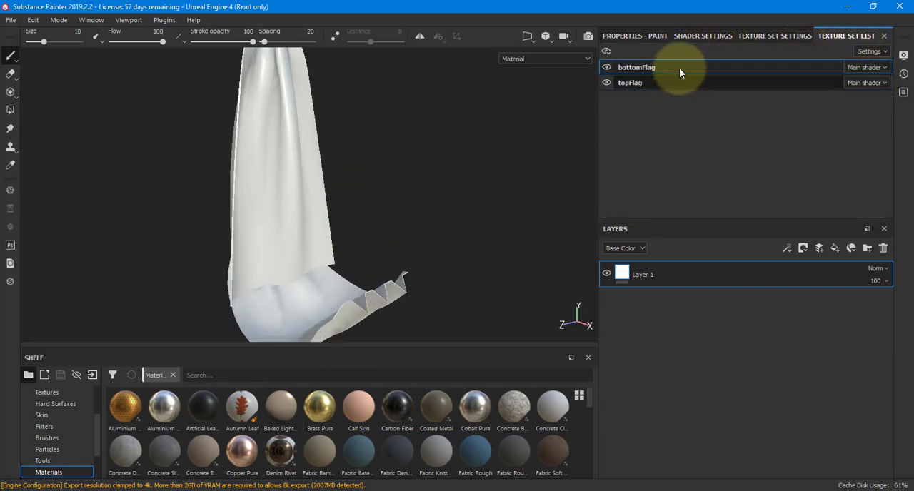
click(680, 81)
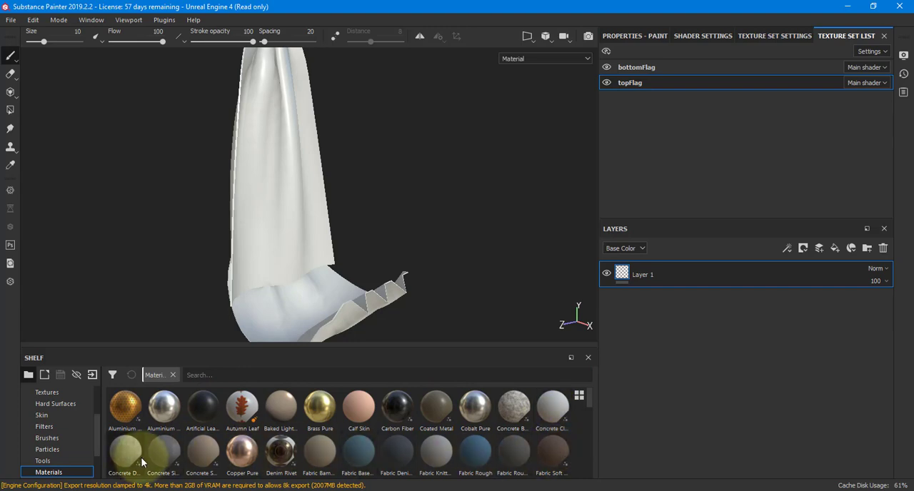
Browse the shelf's materials and smart materials, and add the Fabric Burlap smart material to topFlag's layer stack.
scroll(275, 431, down, 10)
scroll(282, 430, up, 3)
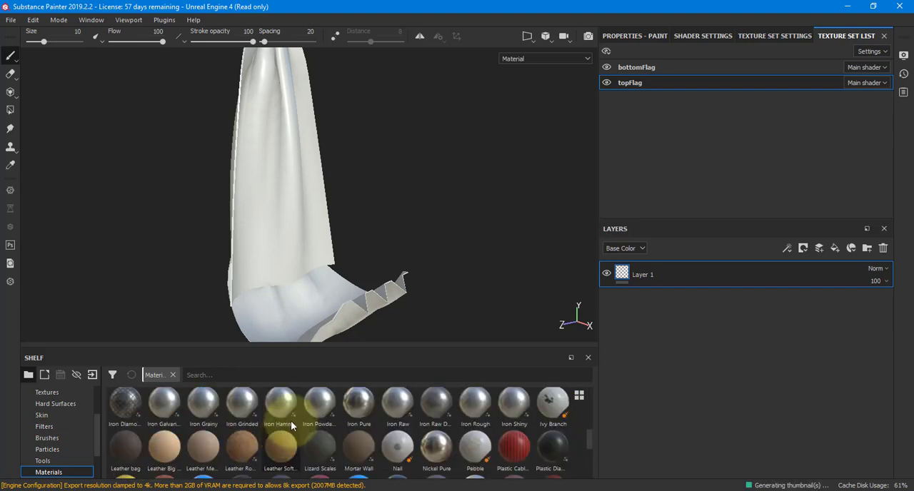
scroll(291, 421, down, 3)
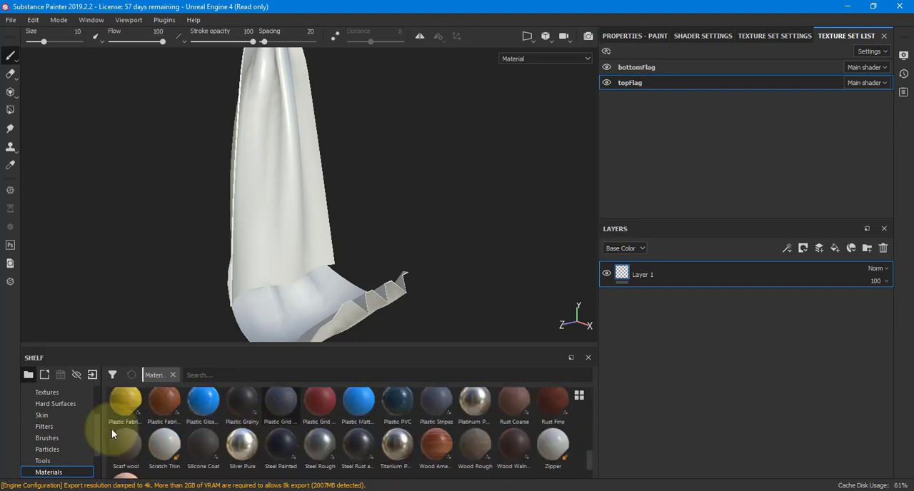
scroll(76, 432, down, 2)
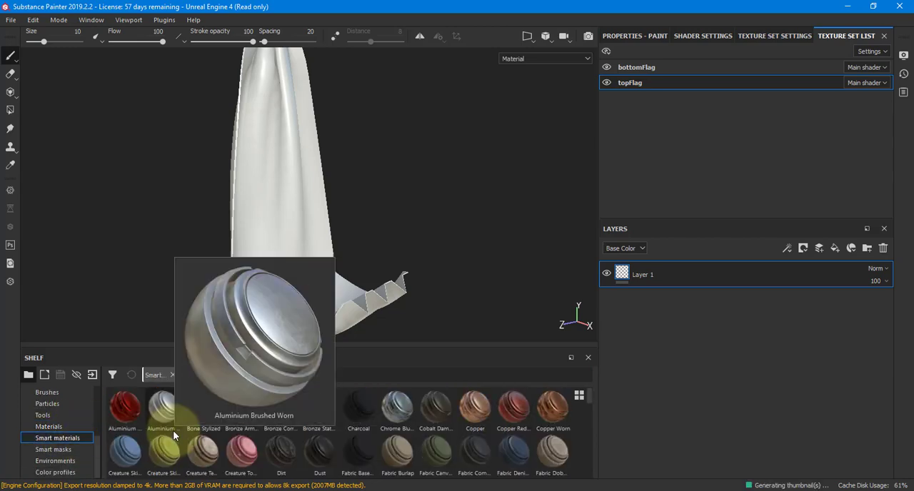
click(757, 35)
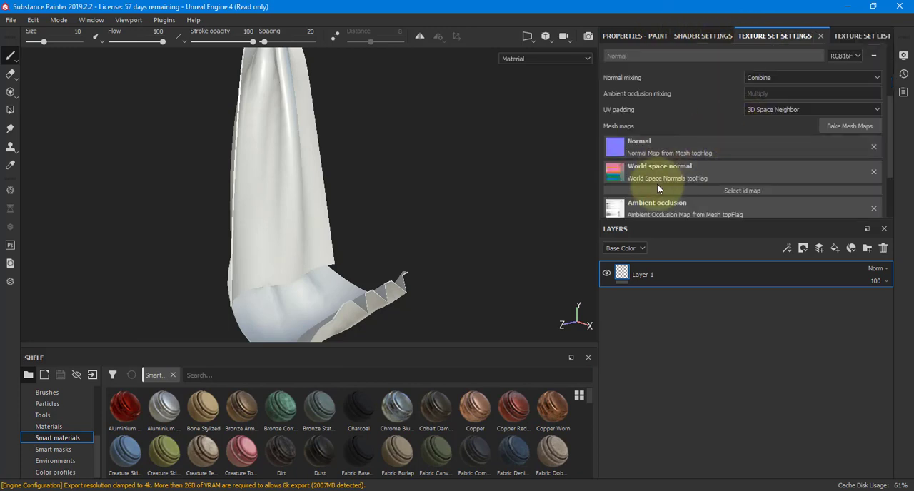
click(859, 39)
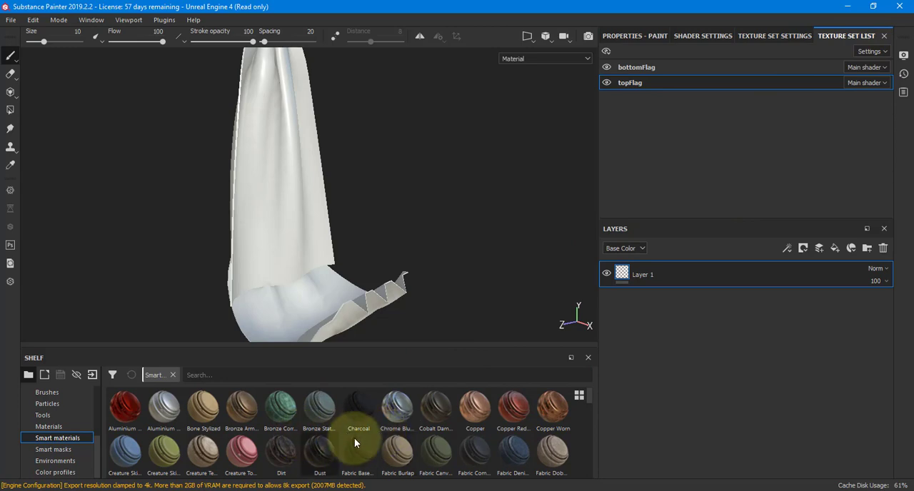
click(400, 455)
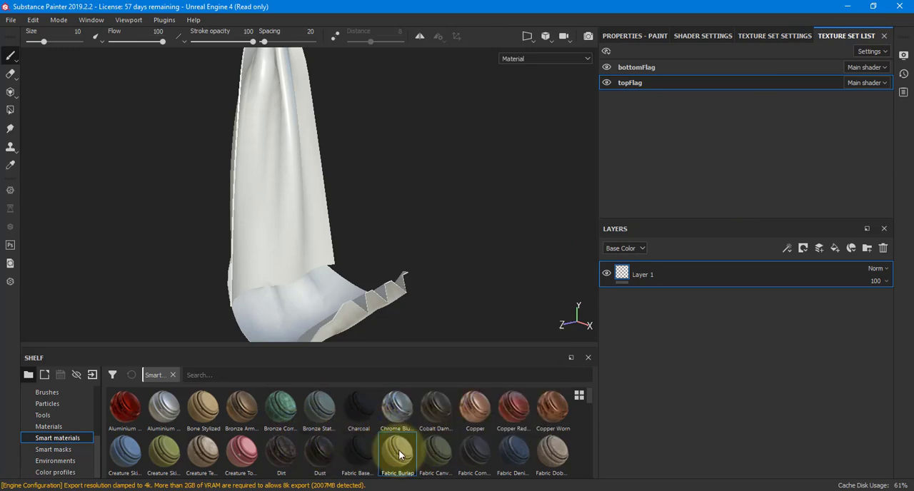
drag(400, 455, 710, 281)
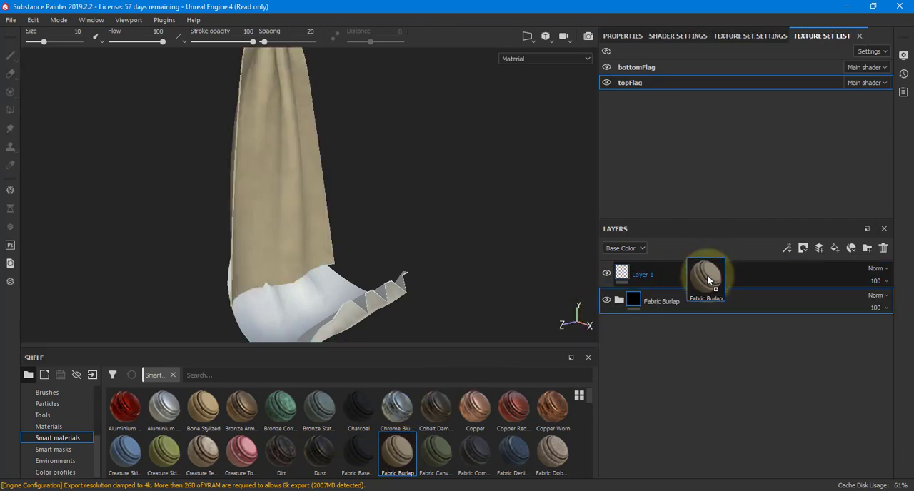
Examine the burlap fabric on the top flag up close and from several angles.
alt+drag(379, 128, 368, 140)
alt+right_drag(368, 140, 702, 108)
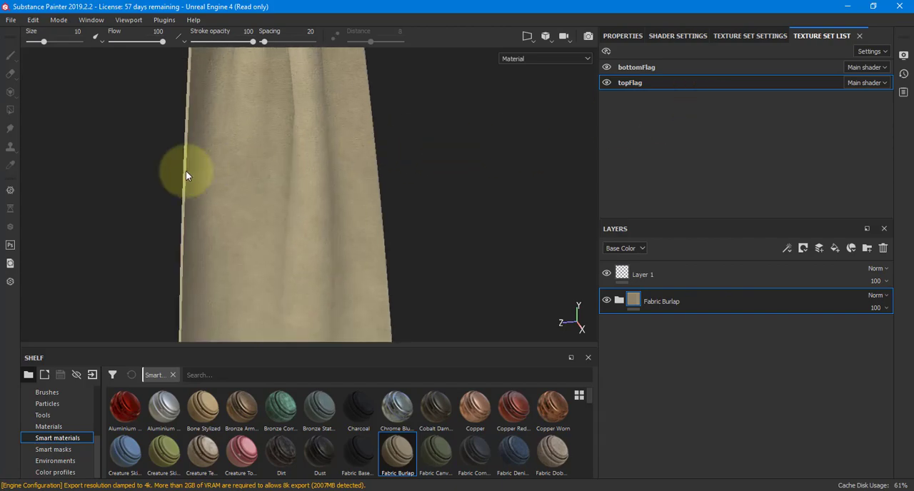
alt+right_drag(185, 174, 590, 179)
mouse_move(461, 172)
alt+mouse_down()
mouse_move(522, 98)
mouse_move(547, 107)
mouse_move(473, 151)
mouse_move(470, 174)
mouse_move(428, 173)
mouse_move(520, 153)
mouse_move(324, 168)
mouse_move(470, 158)
alt+mouse_up()
alt+right_drag(470, 158, 649, 210)
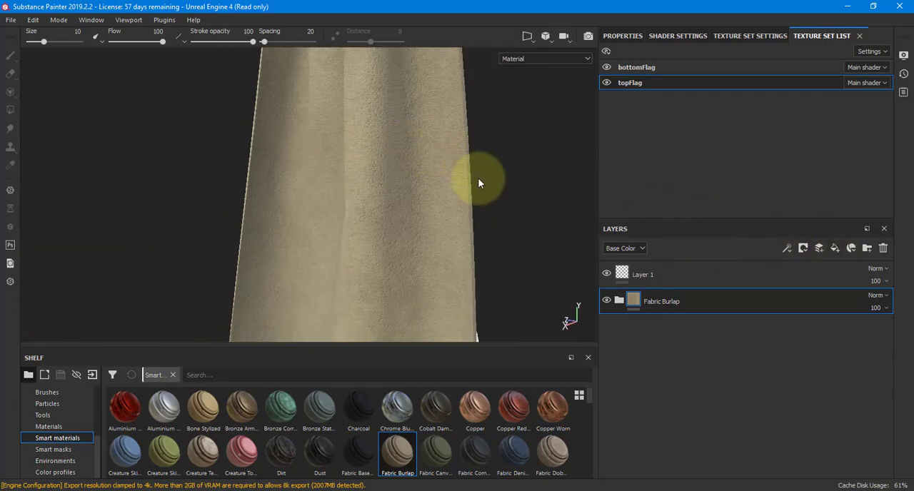
alt+drag(479, 179, 514, 191)
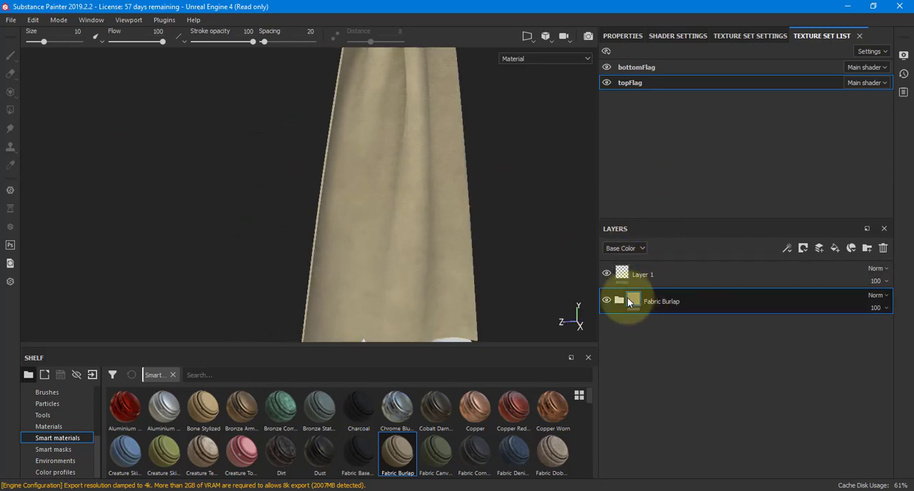
Expand the Fabric Burlap folder and change its Base Color layer's uniform color to a muted blue.
click(623, 36)
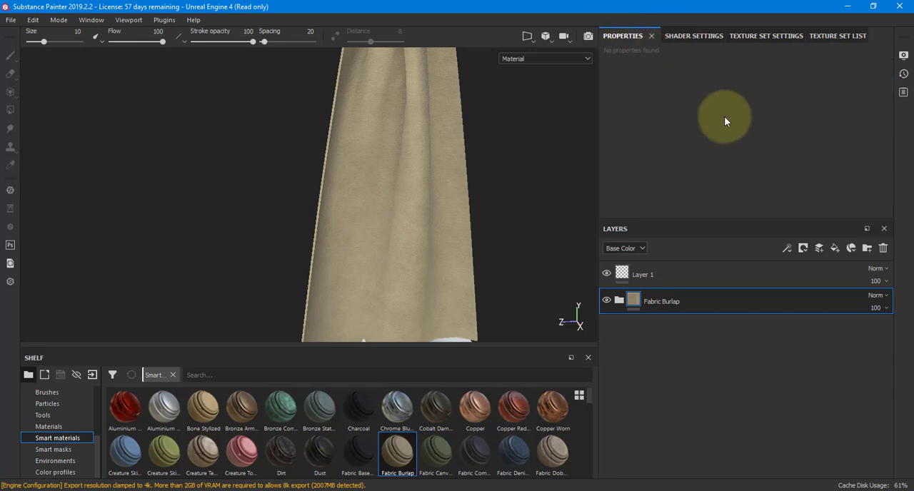
click(620, 300)
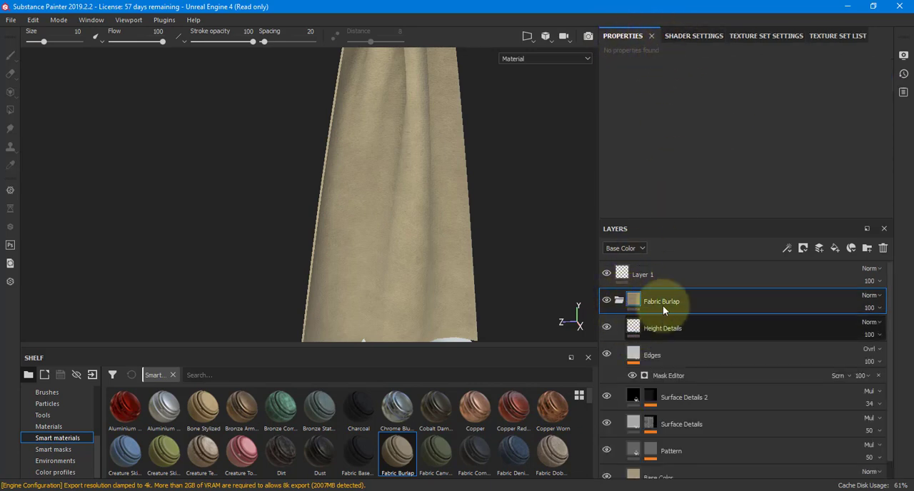
drag(689, 219, 689, 203)
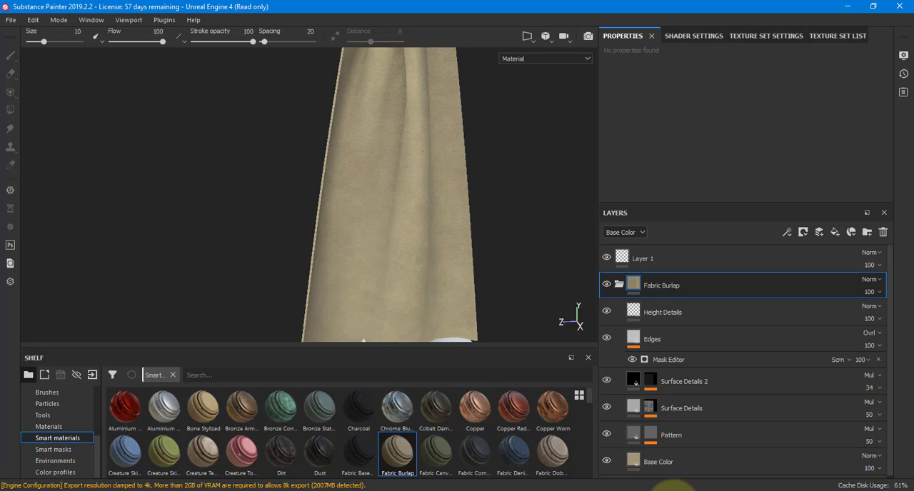
click(634, 465)
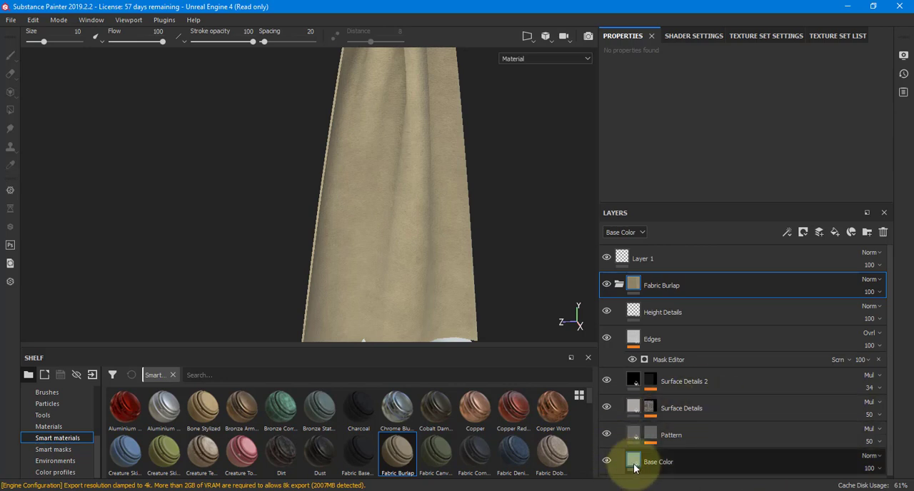
click(629, 461)
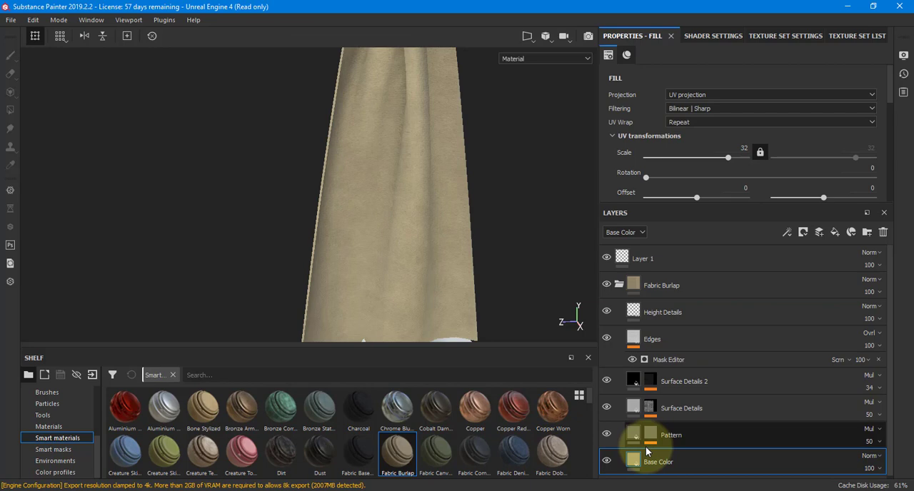
scroll(686, 139, down, 5)
click(692, 146)
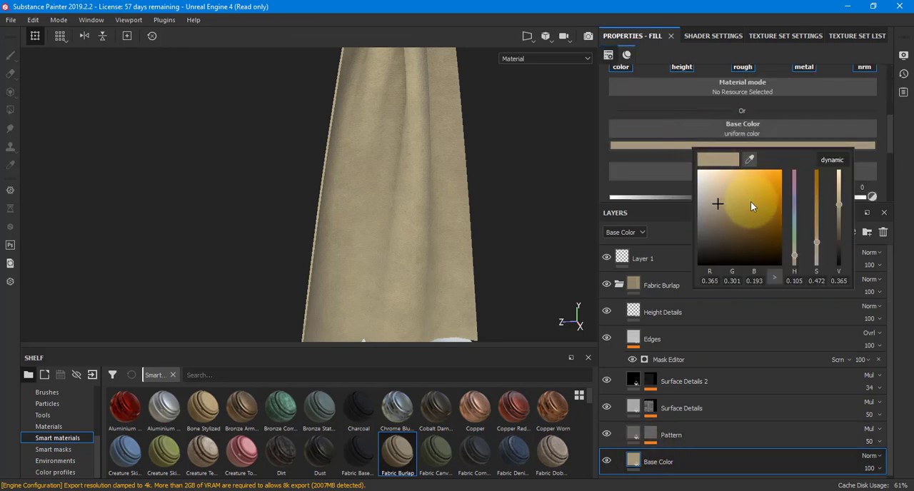
mouse_move(793, 218)
mouse_down()
mouse_move(792, 206)
mouse_move(794, 241)
mouse_move(798, 209)
mouse_up()
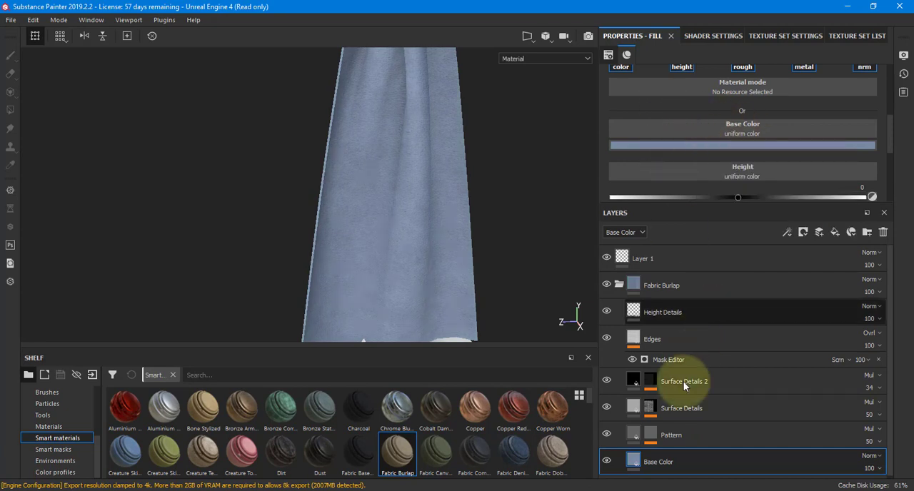
Set the UV scale of the Weave 2 fill in the Pattern layer's mask to 26.1.
click(636, 438)
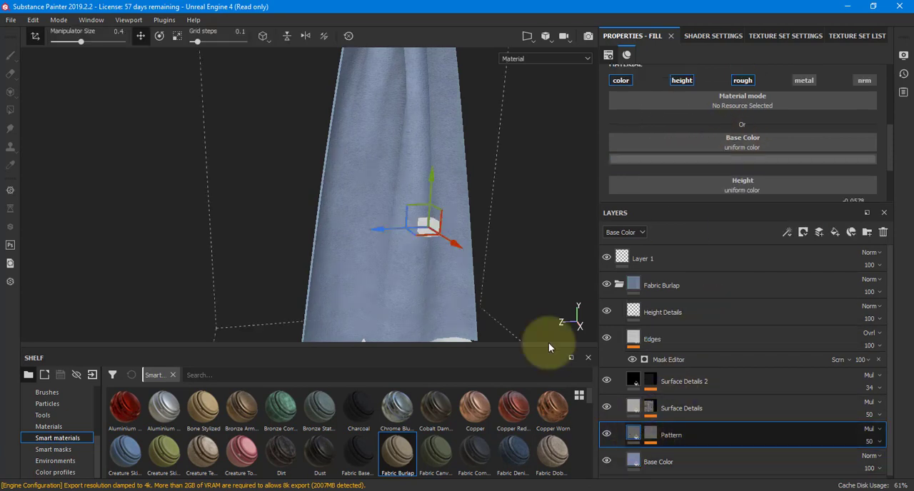
click(651, 436)
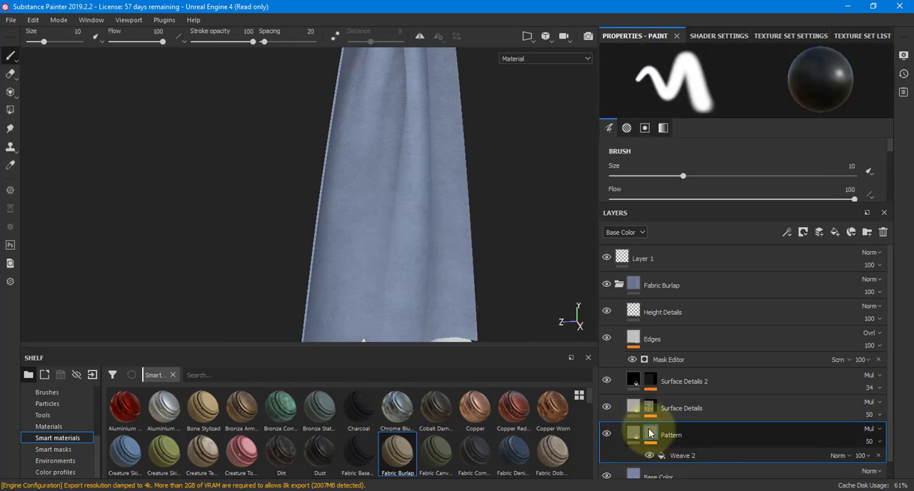
click(685, 458)
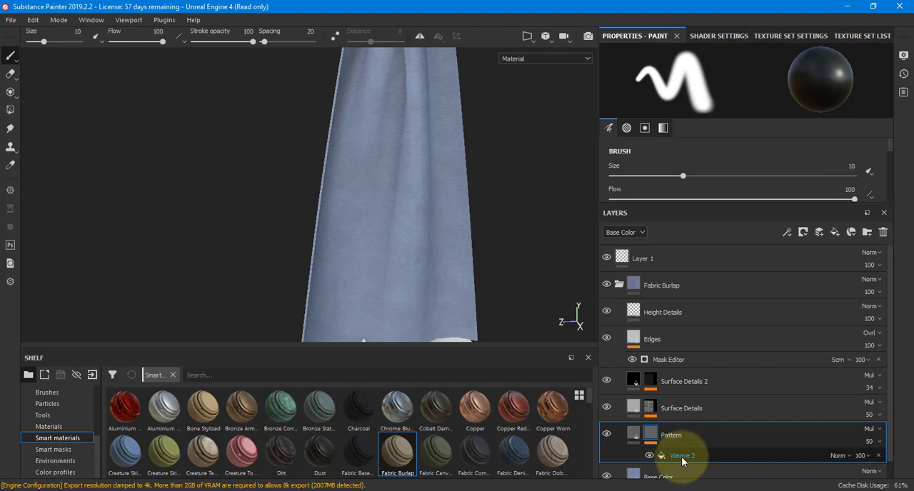
click(682, 458)
drag(735, 208, 728, 297)
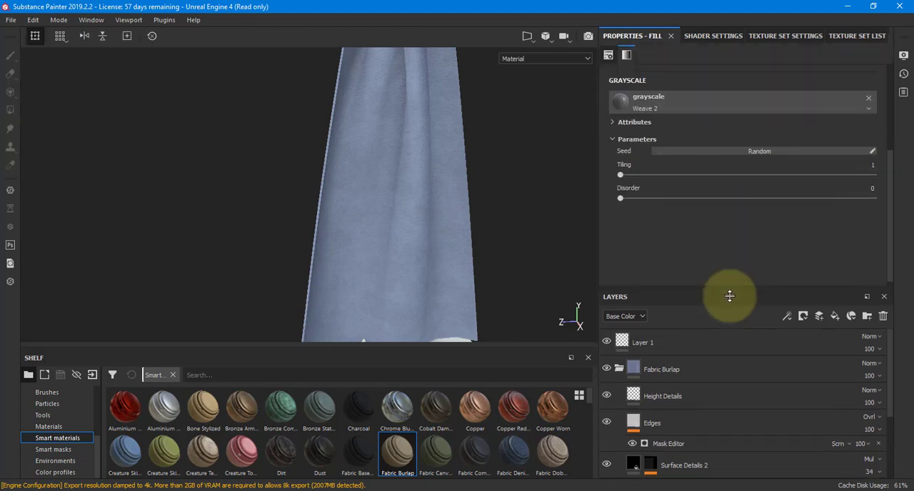
scroll(719, 219, up, 3)
scroll(723, 200, up, 1)
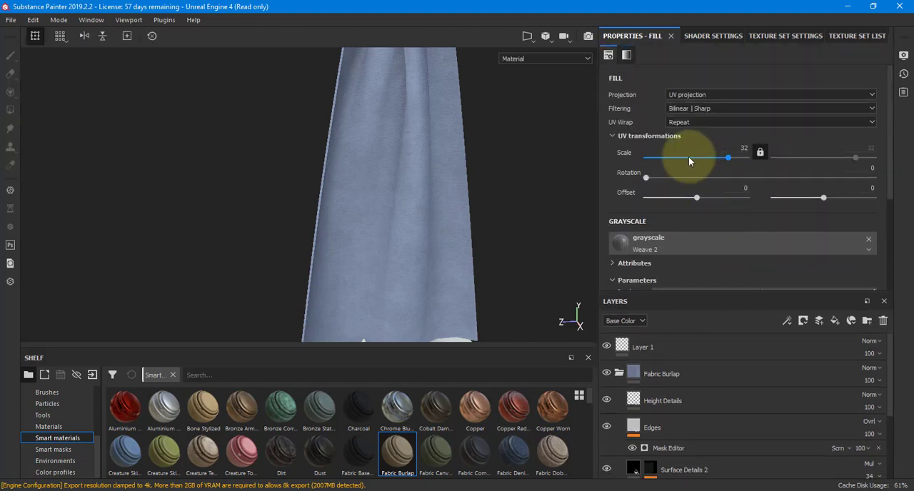
scroll(397, 201, down, 3)
scroll(396, 199, up, 5)
scroll(397, 202, up, 2)
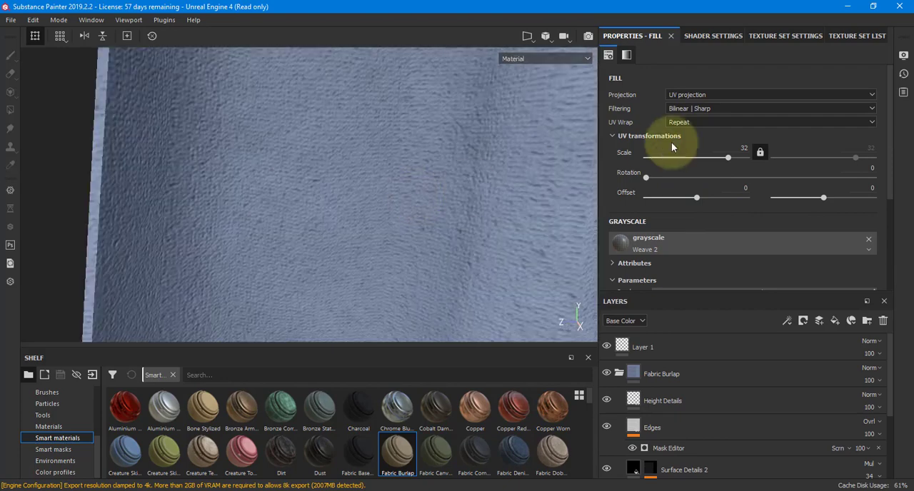
mouse_move(727, 156)
mouse_down()
mouse_move(697, 157)
mouse_move(724, 164)
mouse_up()
alt+drag(535, 221, 443, 214)
Try tri-planar and planar projection on the Weave 2 fill, and return it to UV projection.
click(690, 93)
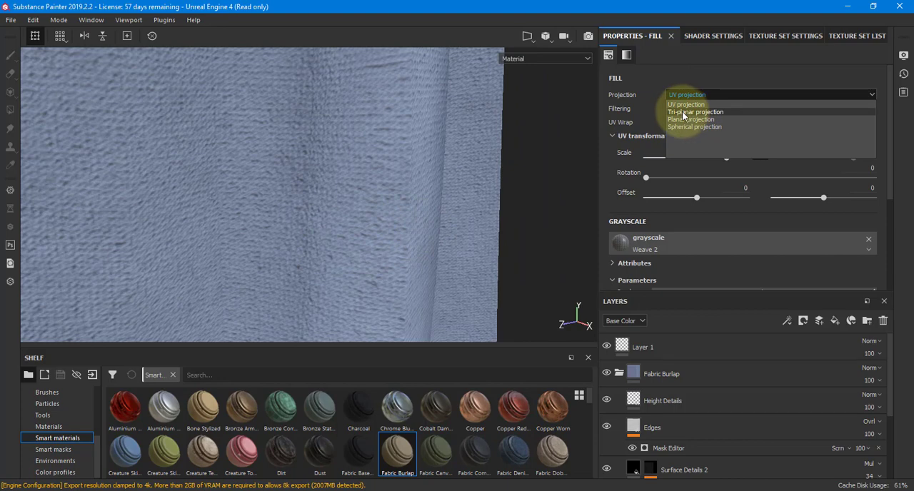
click(685, 112)
click(732, 93)
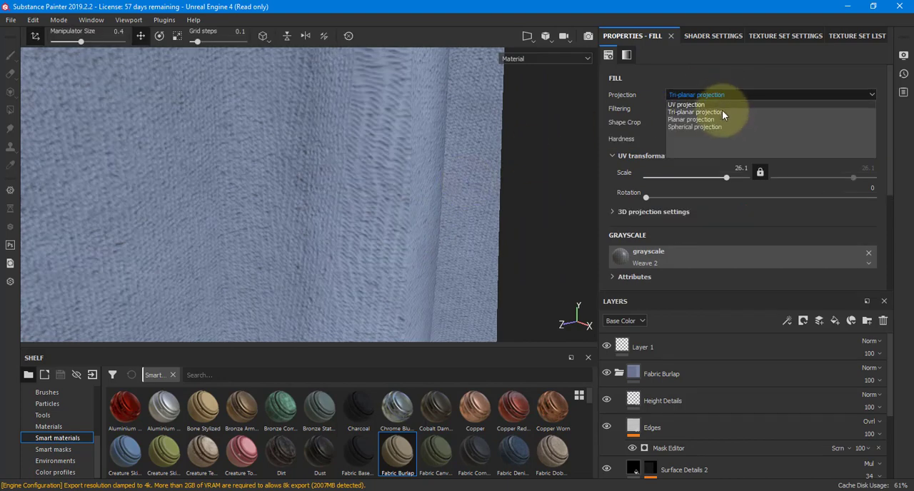
click(720, 119)
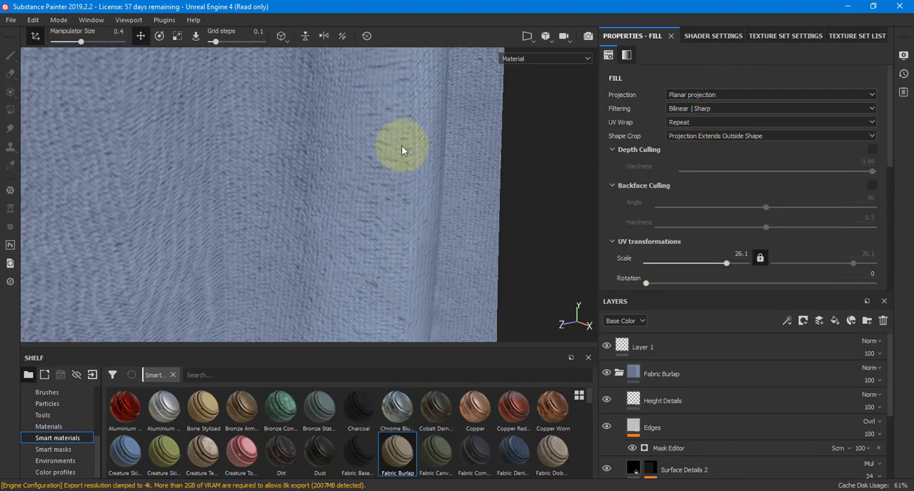
alt+drag(402, 151, 322, 140)
alt+right_drag(322, 141, 241, 165)
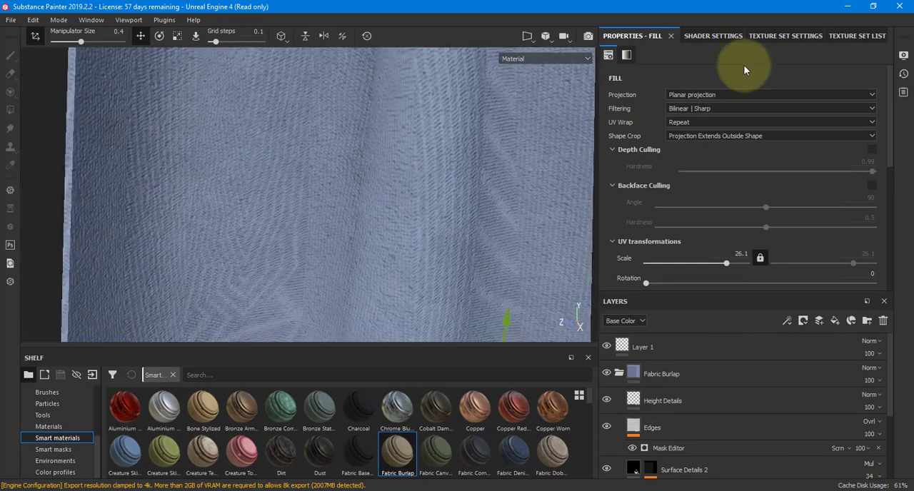
click(735, 94)
click(735, 103)
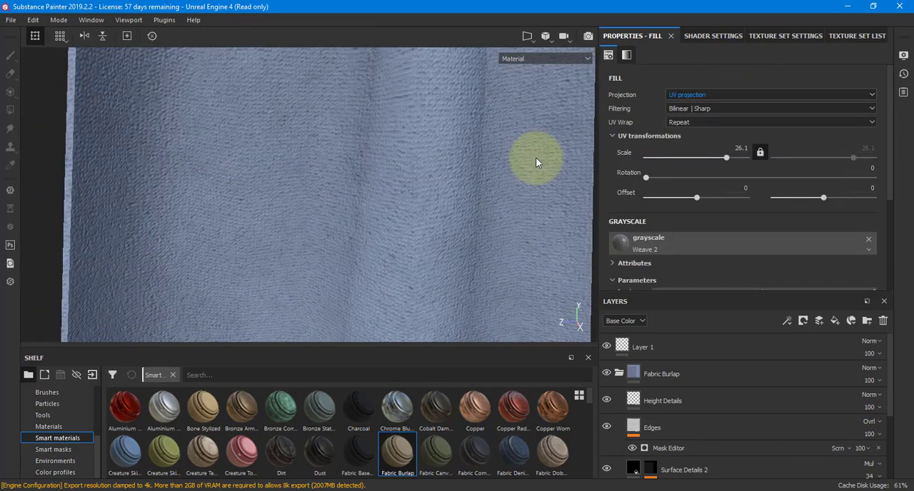
Try rotating the Weave 2 fill's UVs and return the rotation to 0.
alt+right_drag(536, 158, 234, 179)
alt+drag(356, 188, 345, 187)
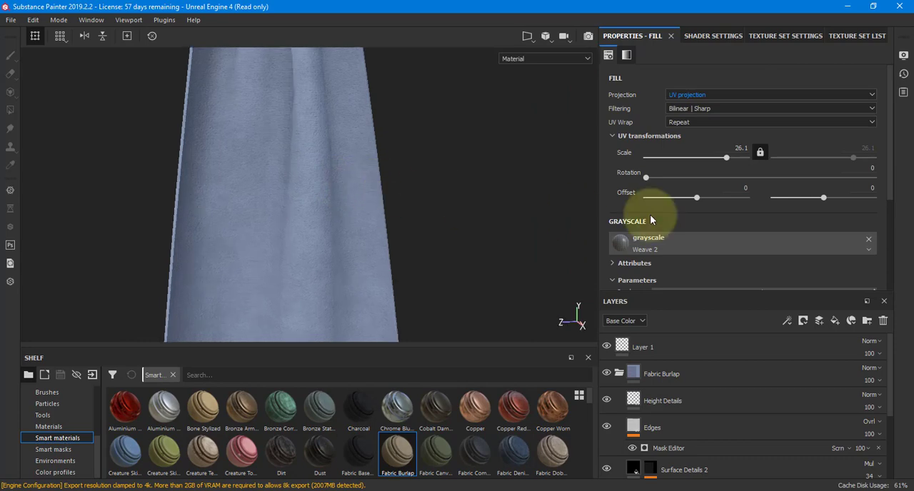
drag(690, 181, 630, 180)
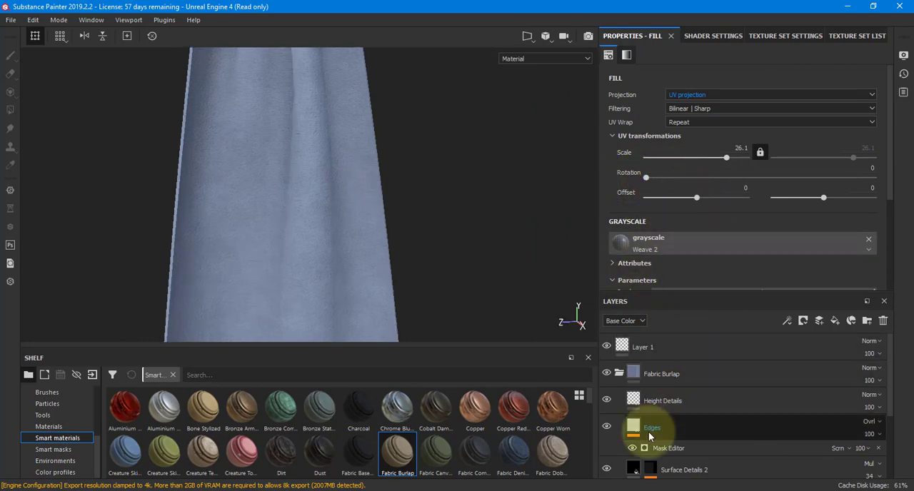
Toggle the Edges layer's visibility off and on to compare its effect on the fabric.
click(620, 428)
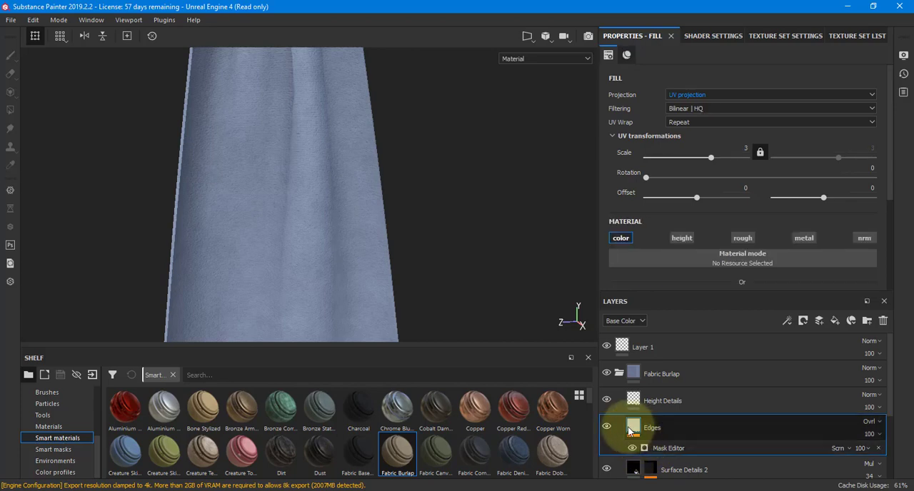
alt+right_drag(305, 236, 348, 230)
alt+drag(349, 230, 284, 205)
mouse_move(284, 205)
alt+right_down()
mouse_move(333, 210)
mouse_move(344, 222)
alt+right_up()
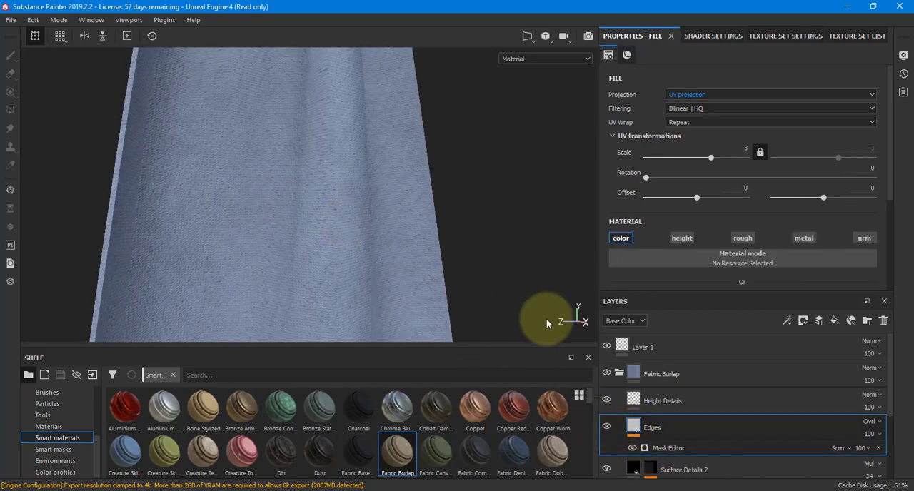
click(605, 428)
click(605, 428)
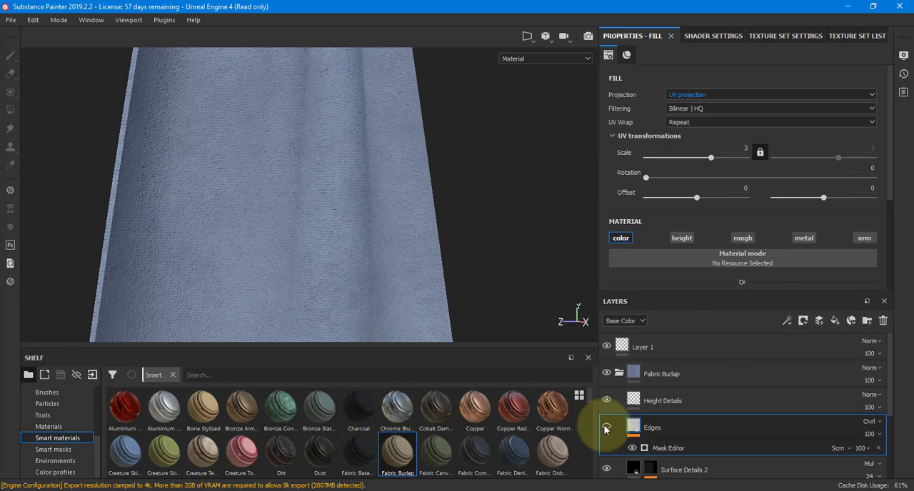
click(605, 428)
Toggle the Surface Details, Pattern and Base Color layers off and on to check what each contributes.
scroll(605, 428, down, 2)
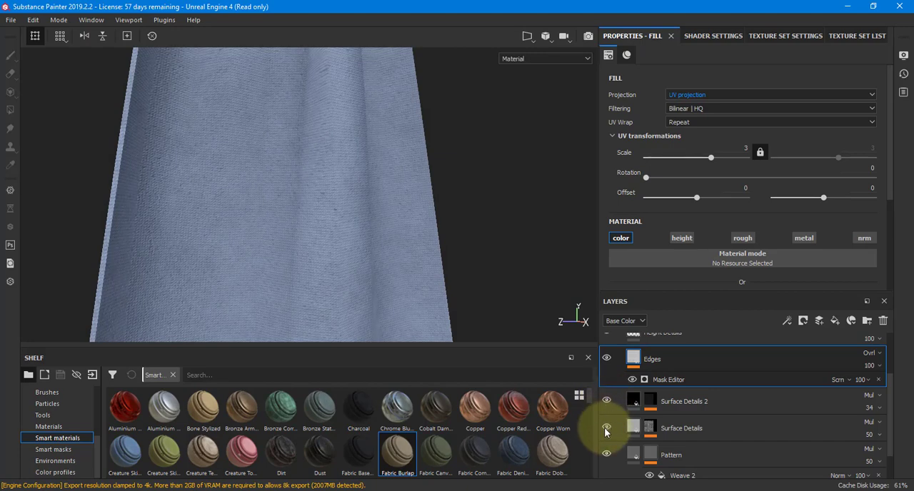
click(607, 430)
click(607, 430)
click(606, 429)
click(606, 455)
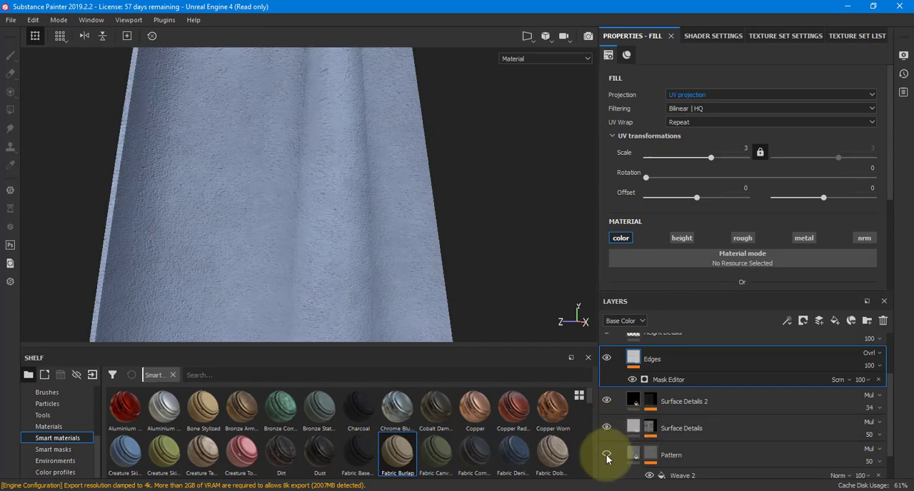
scroll(606, 459, down, 1)
click(607, 459)
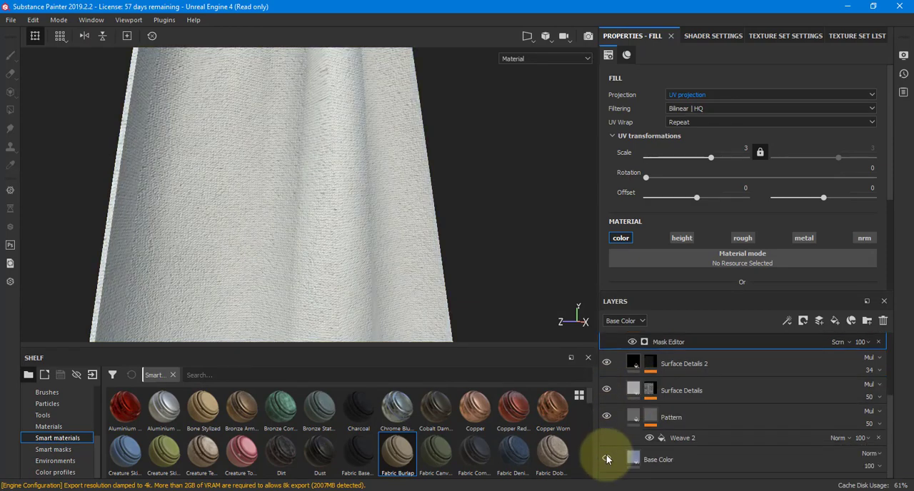
click(606, 459)
scroll(606, 459, up, 3)
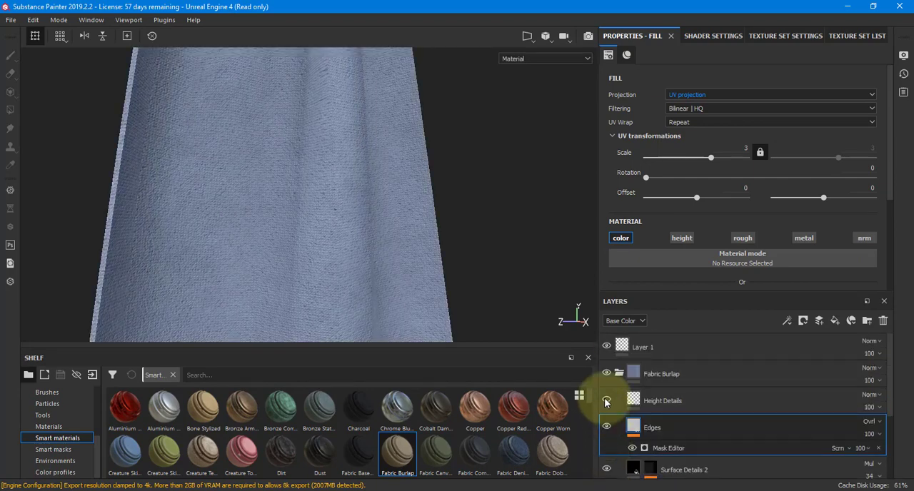
Collapse the Fabric Burlap folder and switch to the bottomFlag texture set.
click(619, 373)
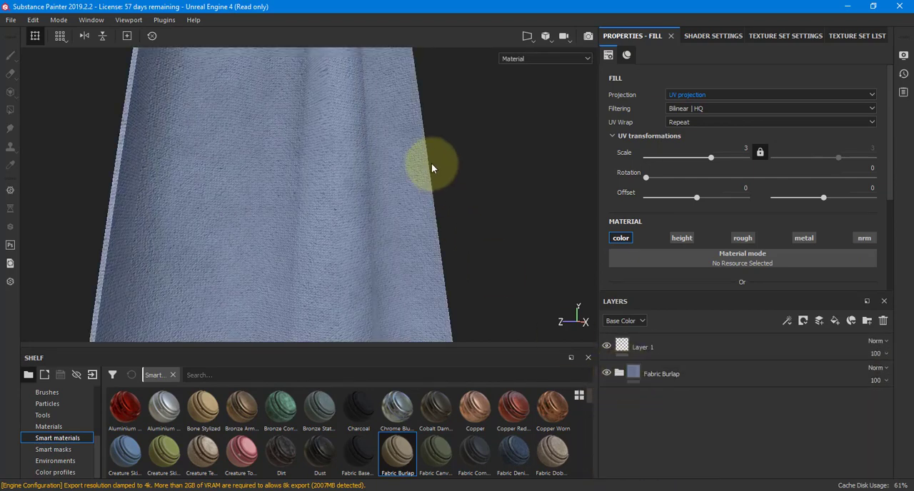
scroll(432, 166, up, 3)
scroll(432, 168, down, 5)
alt+drag(428, 214, 231, 312)
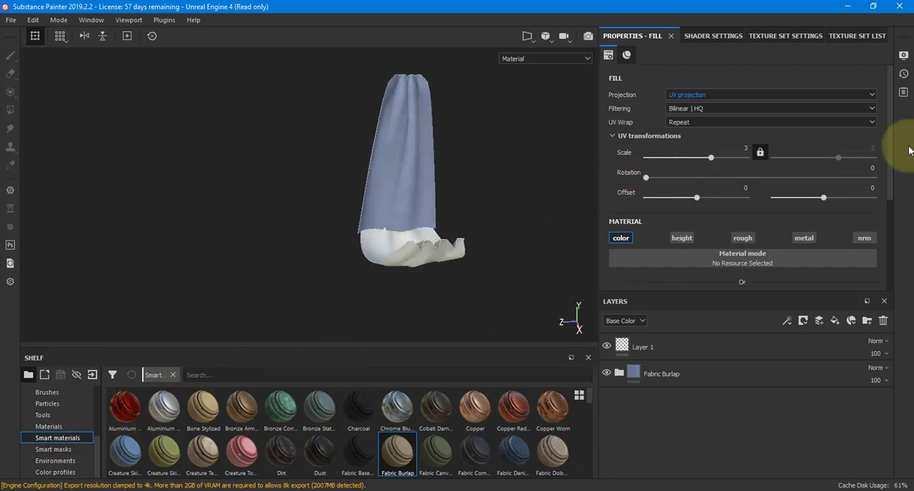
click(769, 36)
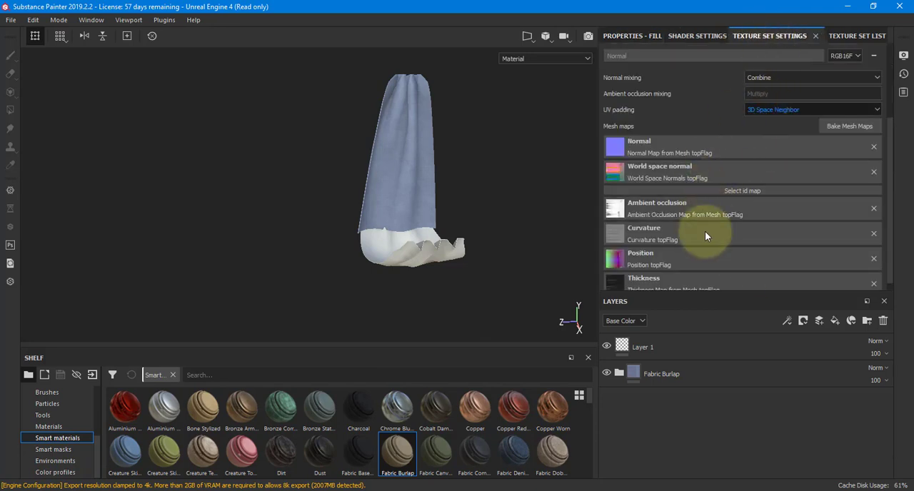
click(853, 36)
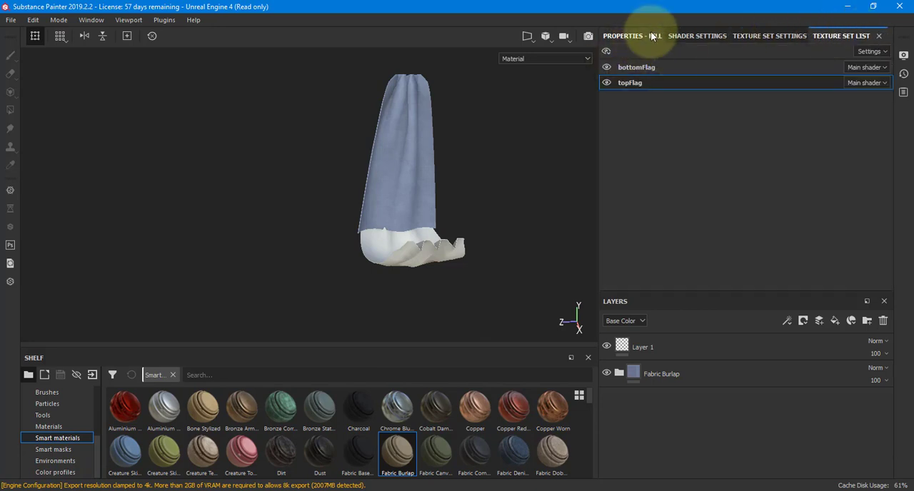
click(632, 66)
click(623, 36)
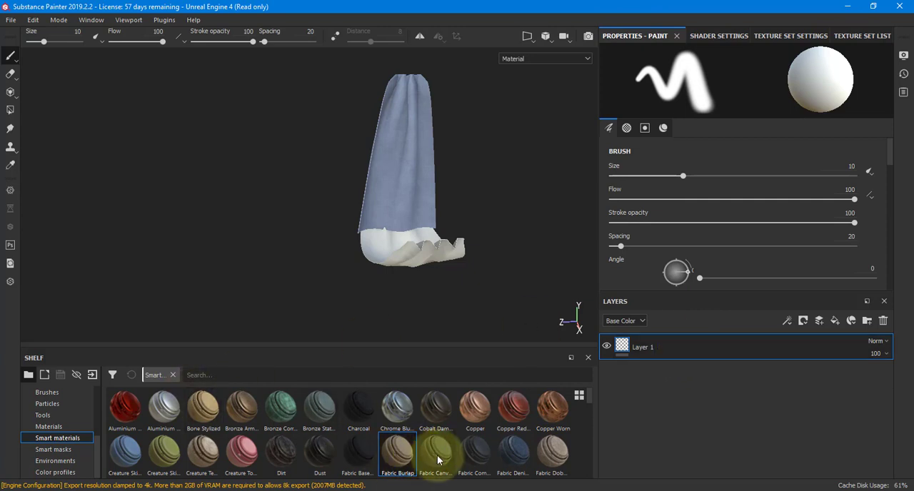
Apply the Fabric Canvas Creased smart material to the bottom flag, below Layer 1.
drag(436, 453, 684, 357)
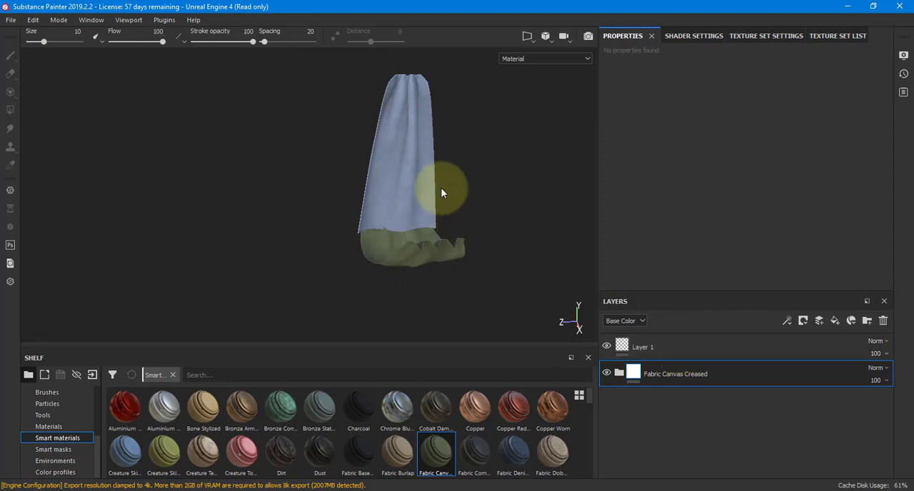
alt+drag(433, 236, 445, 254)
alt+right_drag(446, 254, 370, 258)
alt+drag(369, 257, 429, 154)
Expand the Fabric Canvas Creased folder and change its Base layer's uniform color to a muted teal.
click(619, 376)
scroll(627, 380, down, 5)
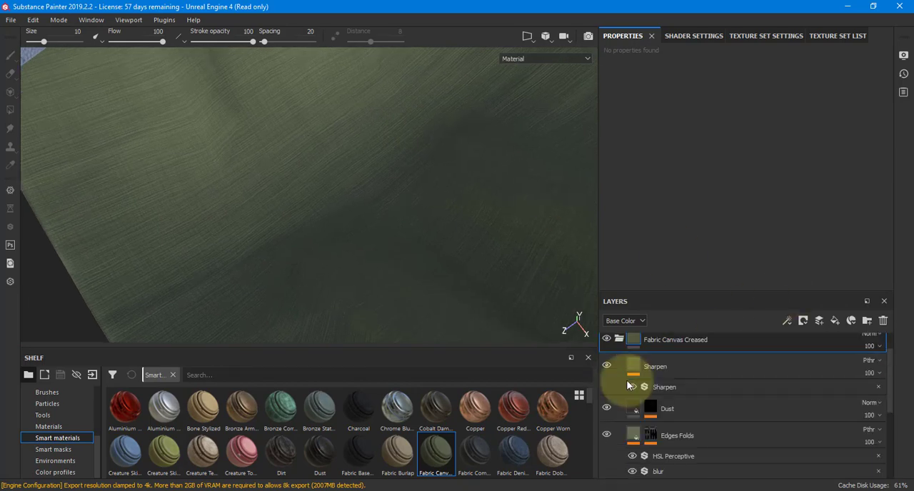
click(632, 459)
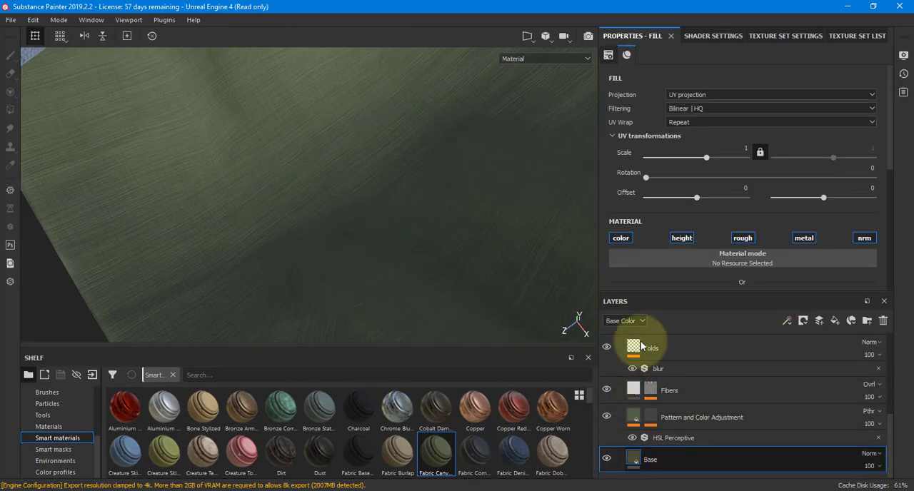
scroll(674, 209, down, 3)
click(675, 214)
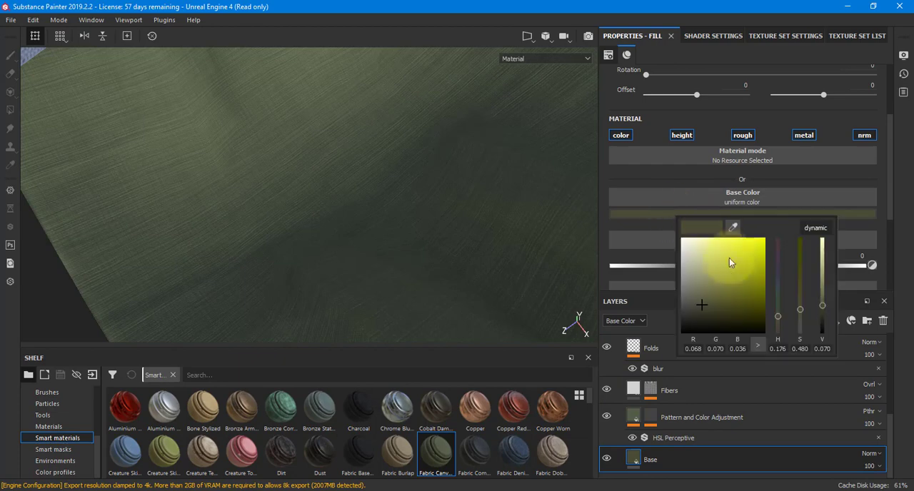
click(709, 256)
drag(709, 260, 706, 290)
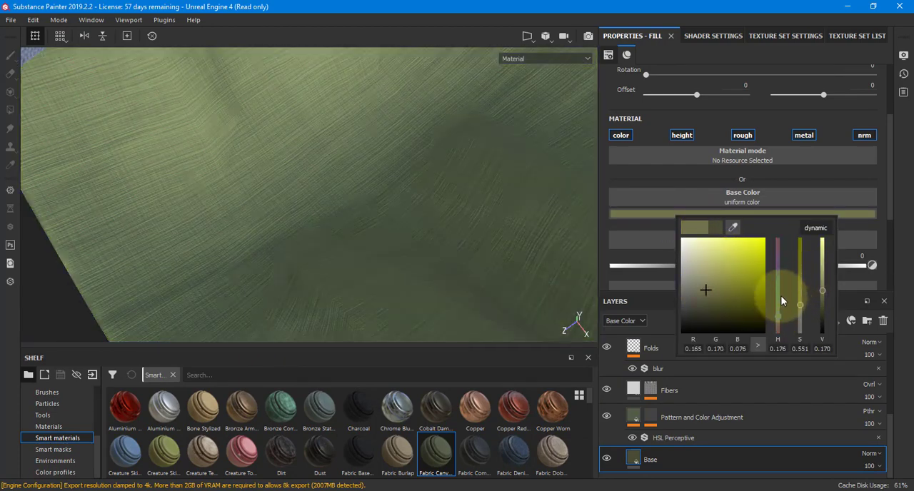
click(780, 291)
Shift the Base layer's color hue to 0.629 for a dark blue.
alt+right_drag(264, 187, 180, 168)
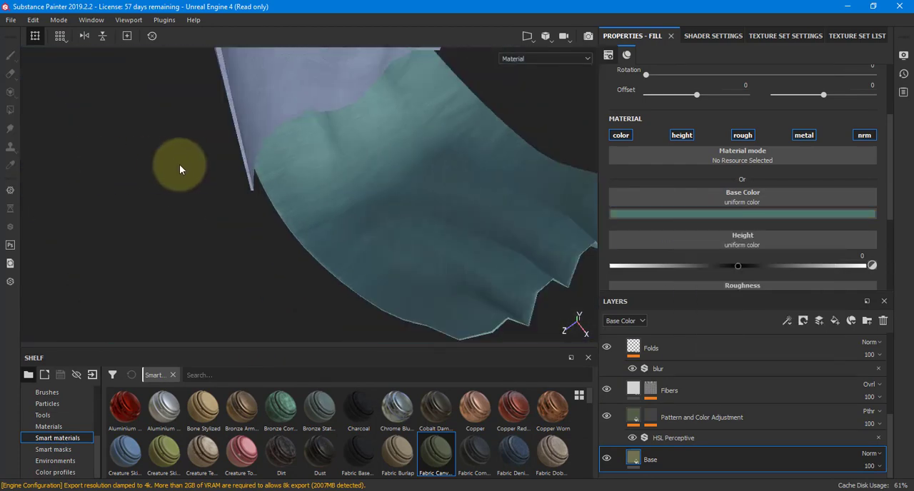
alt+middle_drag(337, 151, 295, 192)
click(700, 213)
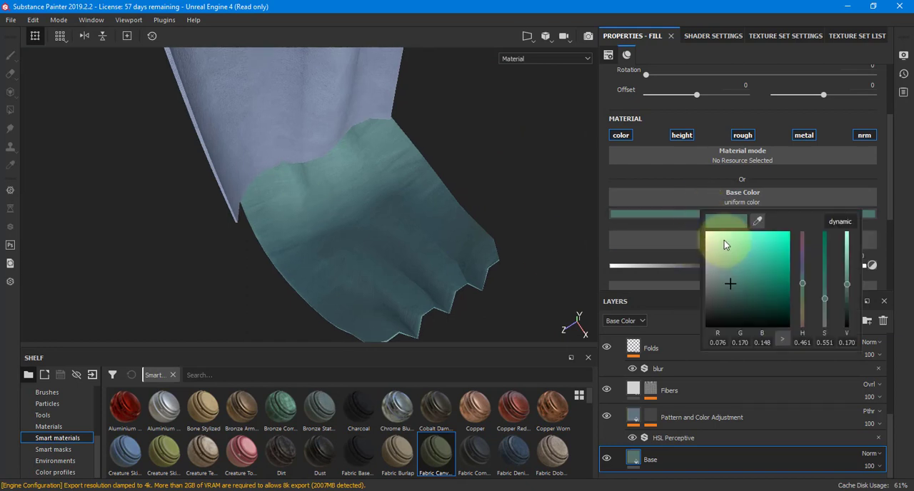
drag(798, 276, 802, 266)
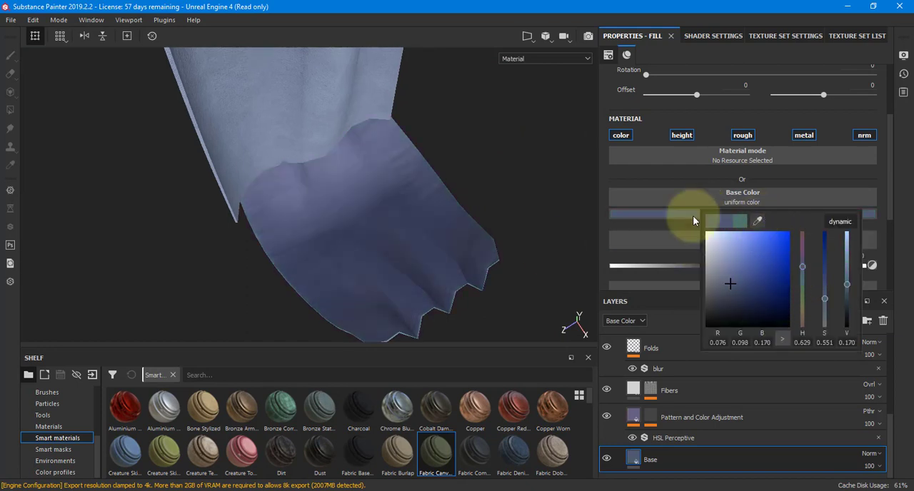
Sample the top flag's blue in the viewport as the Base layer's color.
click(758, 221)
click(300, 93)
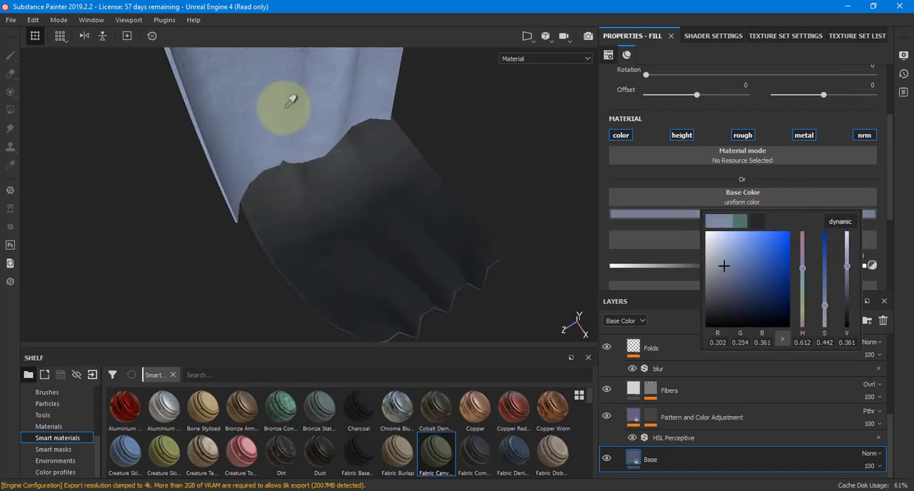
click(271, 89)
mouse_move(498, 166)
alt+mouse_down()
mouse_move(520, 134)
mouse_move(485, 125)
mouse_move(500, 148)
alt+mouse_up()
Lower the brightness of the Base layer's sampled blue to a mid-dark tone, keeping its hue and saturation.
click(734, 213)
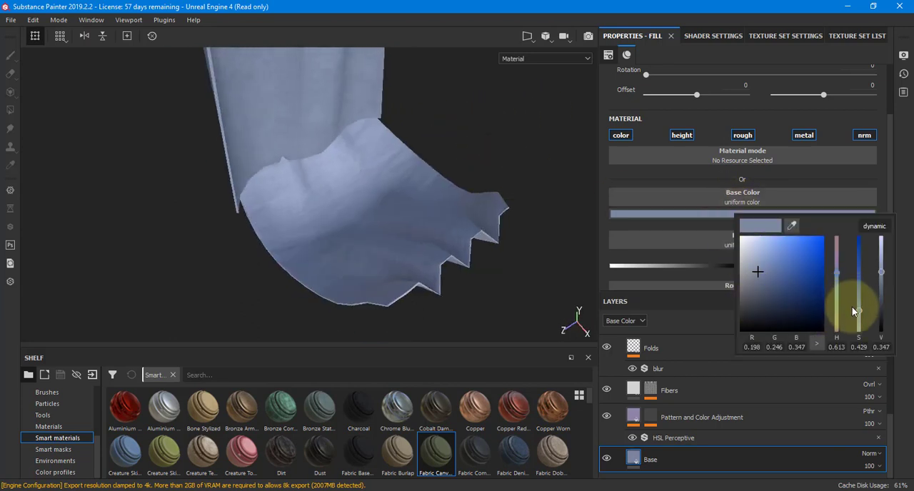
click(884, 301)
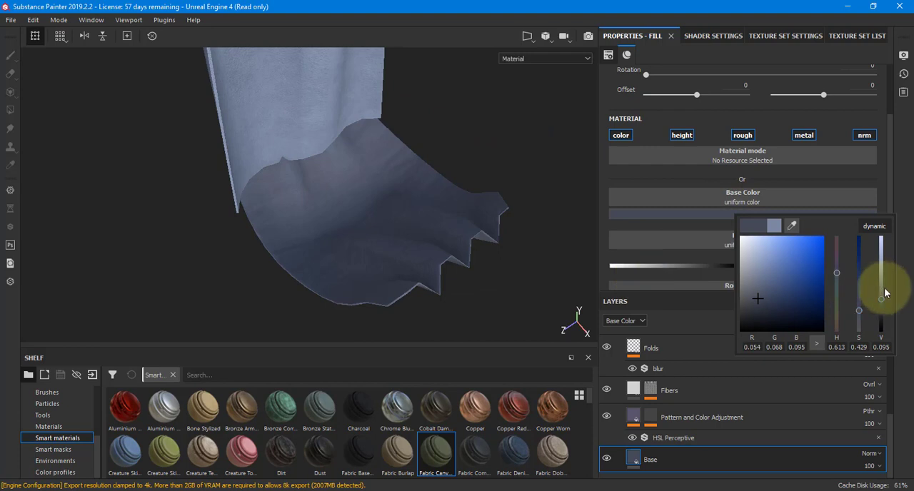
click(883, 288)
alt+drag(504, 263, 485, 268)
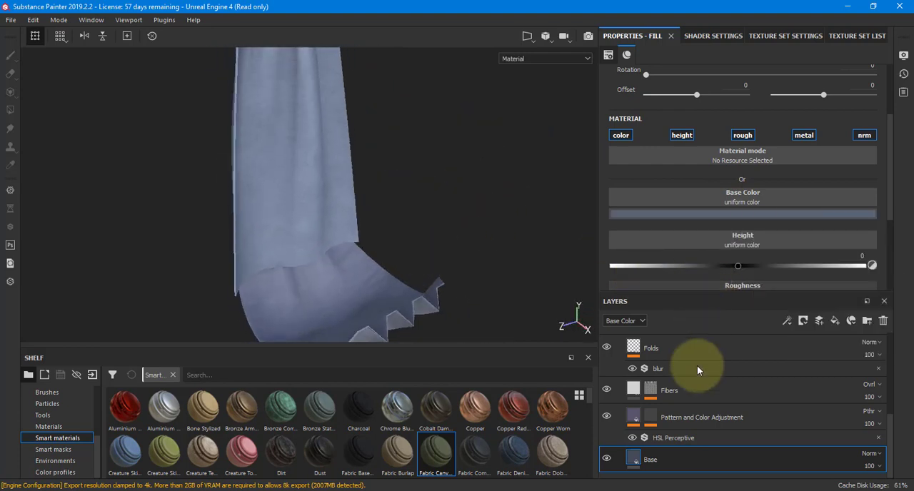
Add a new paint layer above Layer 1 in the bottomFlag layer stack.
scroll(640, 360, up, 3)
click(617, 374)
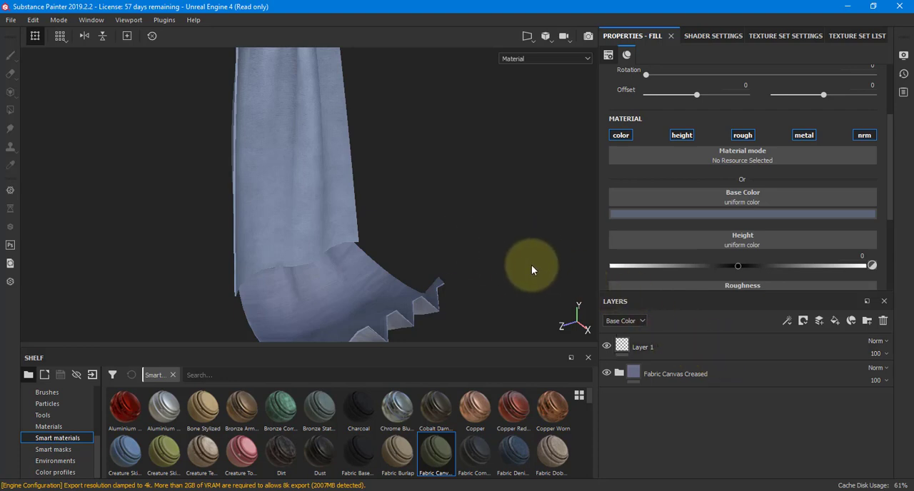
click(819, 322)
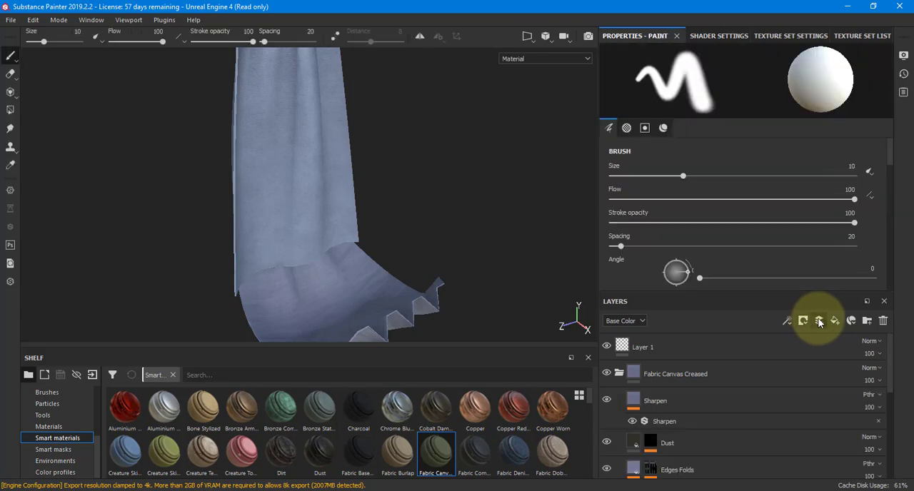
click(651, 350)
click(819, 321)
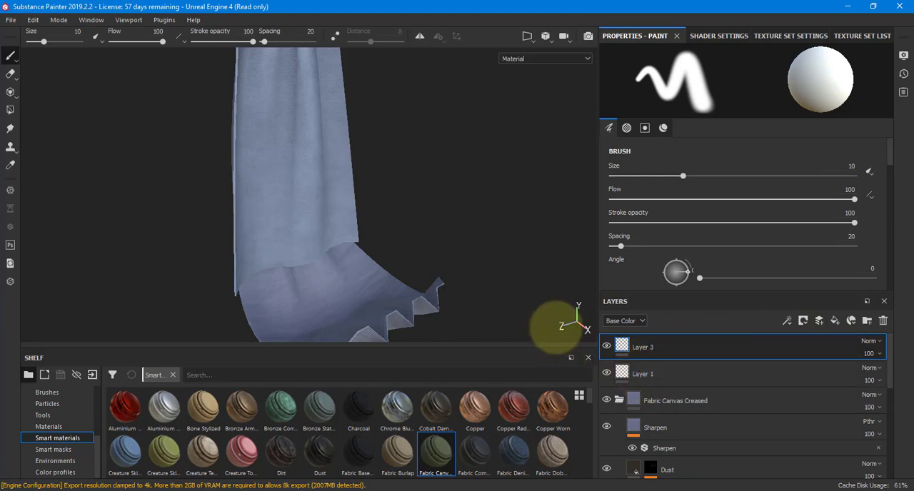
Choose the Leaks particle brush for painting on the new layer.
scroll(56, 415, up, 2)
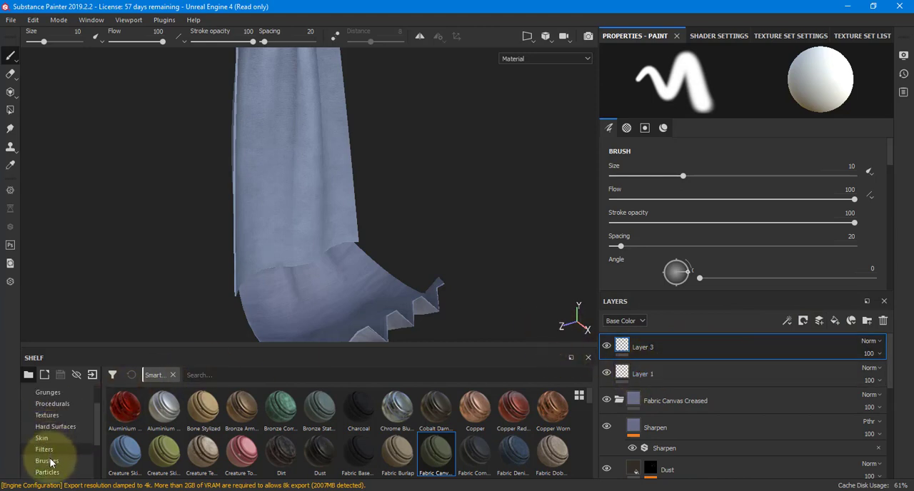
click(49, 473)
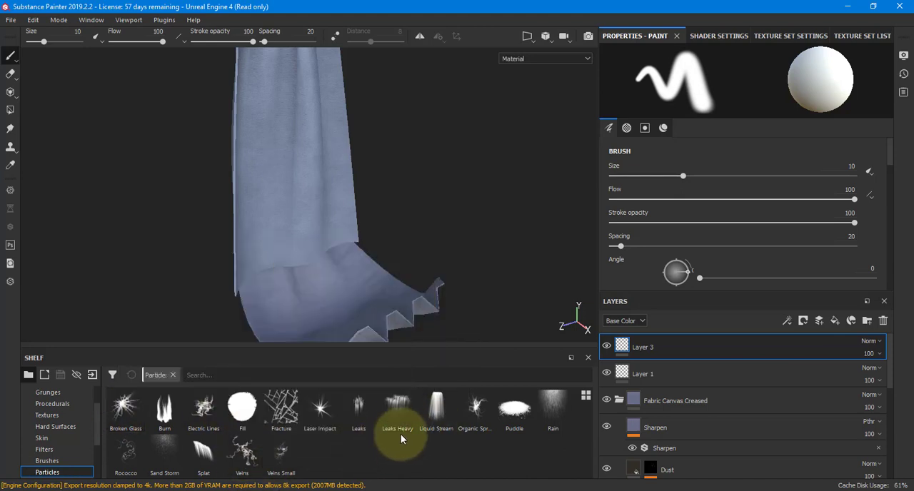
click(360, 406)
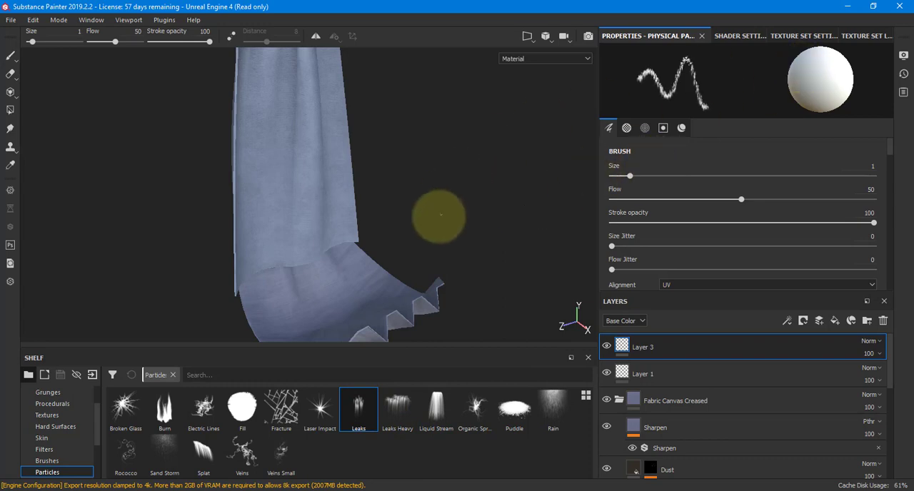
Examine the bottom flag's weave up close, from its jagged tips to the seam with the top flag.
alt+drag(440, 215, 652, 179)
alt+drag(398, 219, 597, 218)
alt+right_drag(437, 230, 628, 200)
alt+middle_drag(443, 230, 491, 91)
alt+right_drag(508, 119, 492, 157)
alt+drag(477, 92, 440, 295)
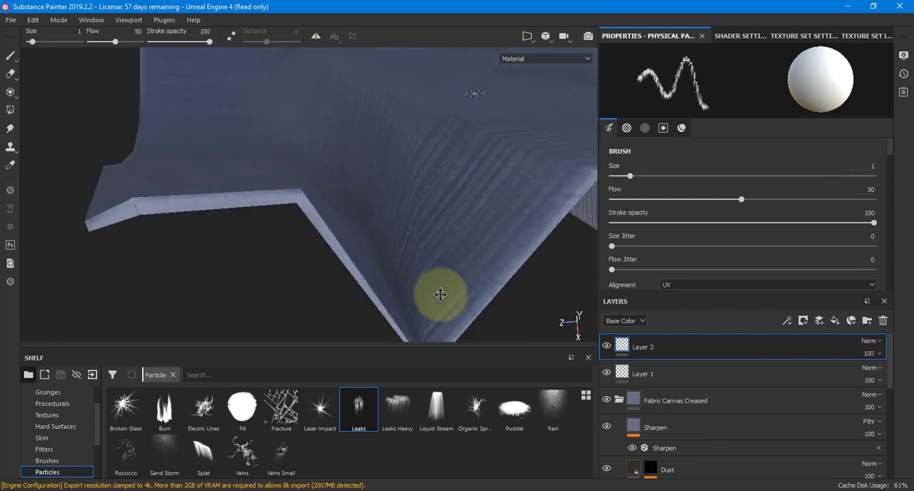
mouse_move(449, 145)
alt+middle_down()
mouse_move(435, 361)
mouse_move(434, 241)
alt+middle_up()
alt+drag(434, 241, 415, 177)
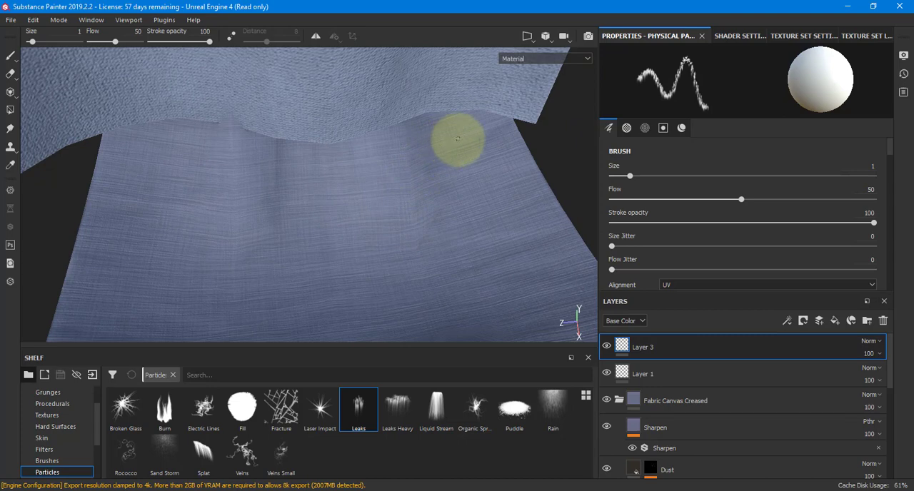
Add a fill layer above Layer 3 at the top of the bottomFlag stack.
scroll(674, 207, down, 10)
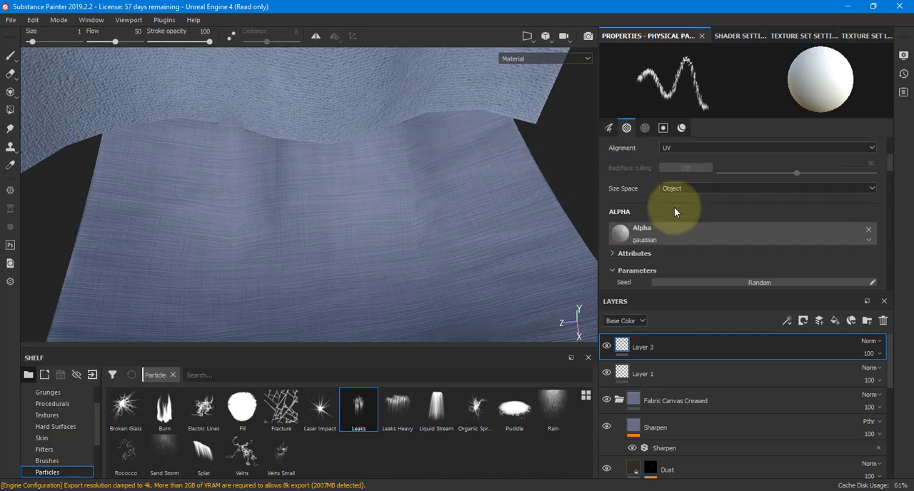
scroll(674, 209, up, 5)
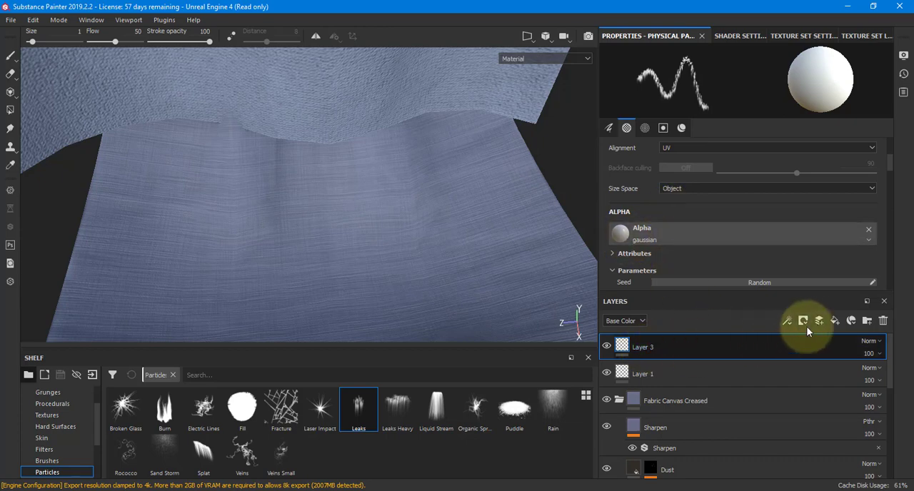
click(835, 322)
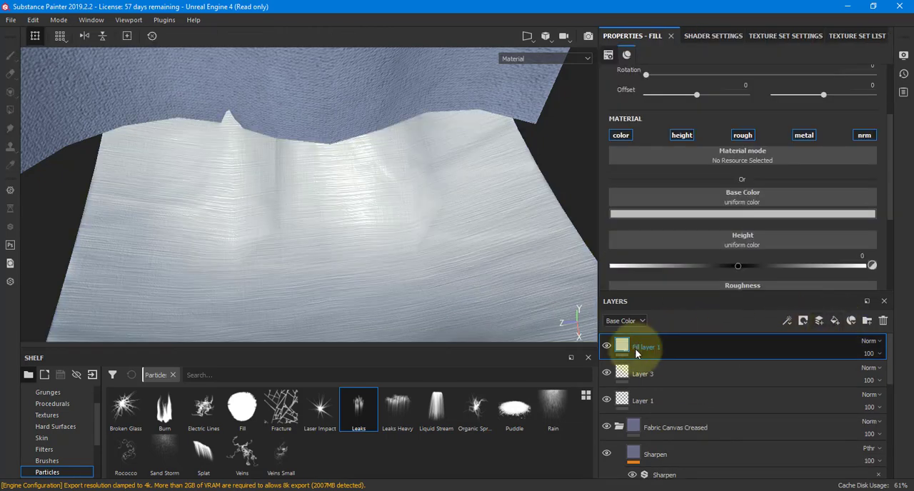
Set the base color of Fill layer 1 to bright red and add a black mask to the layer.
click(677, 214)
click(758, 234)
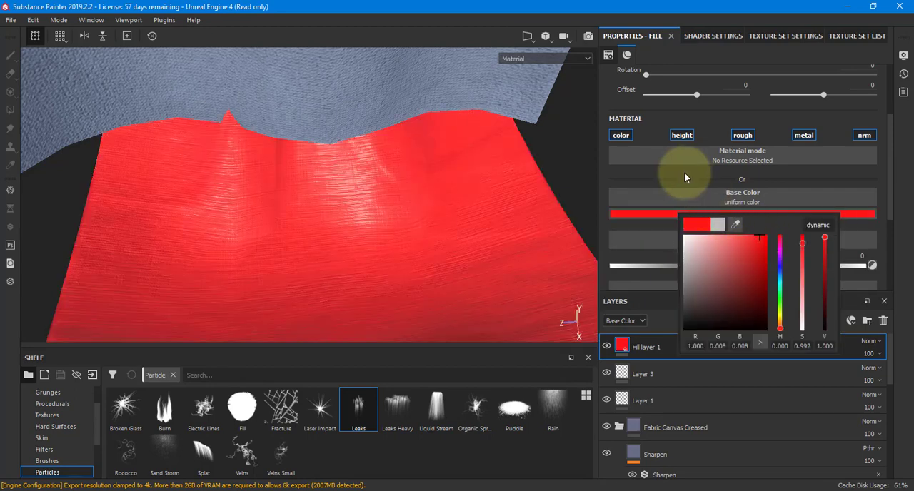
click(800, 322)
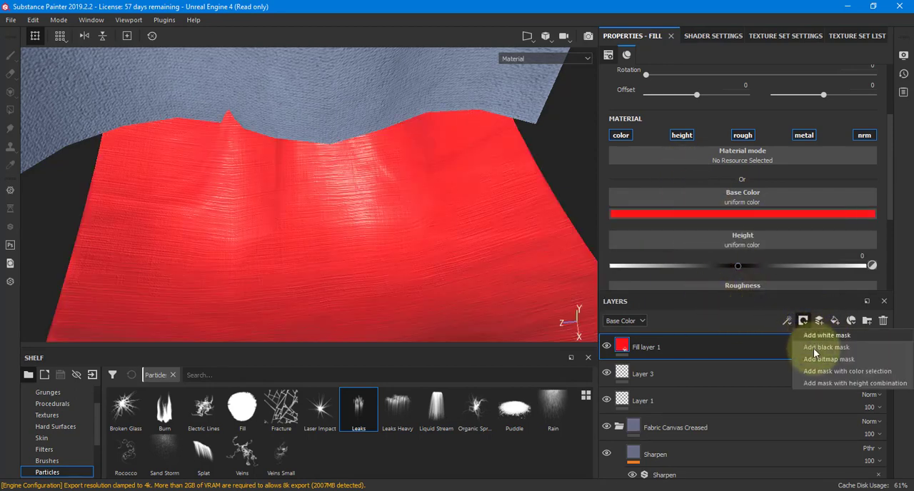
click(814, 349)
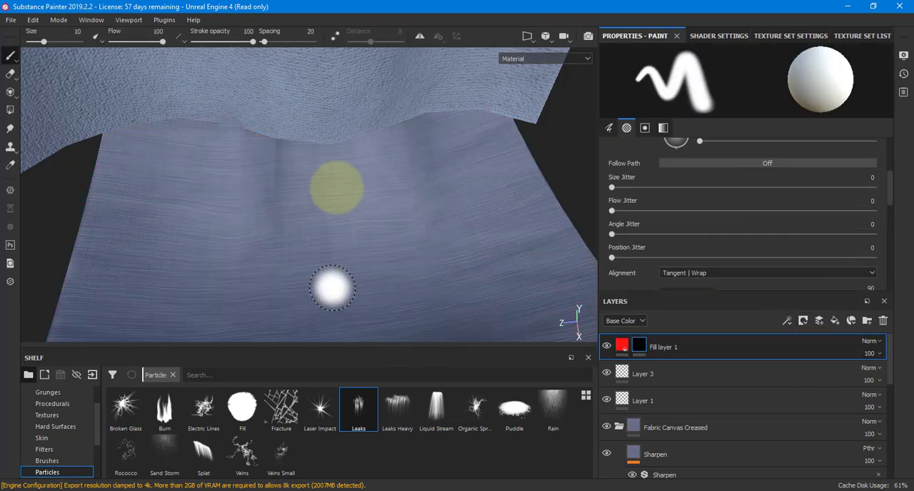
Paint Leaks particles on the fill layer's black mask along the bottom flag's upper edge, just beneath the top flag.
click(360, 408)
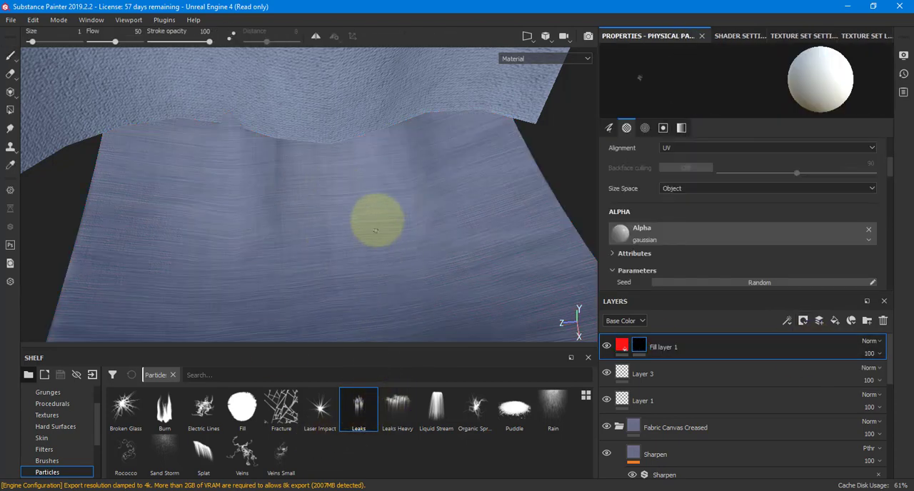
drag(447, 127, 210, 157)
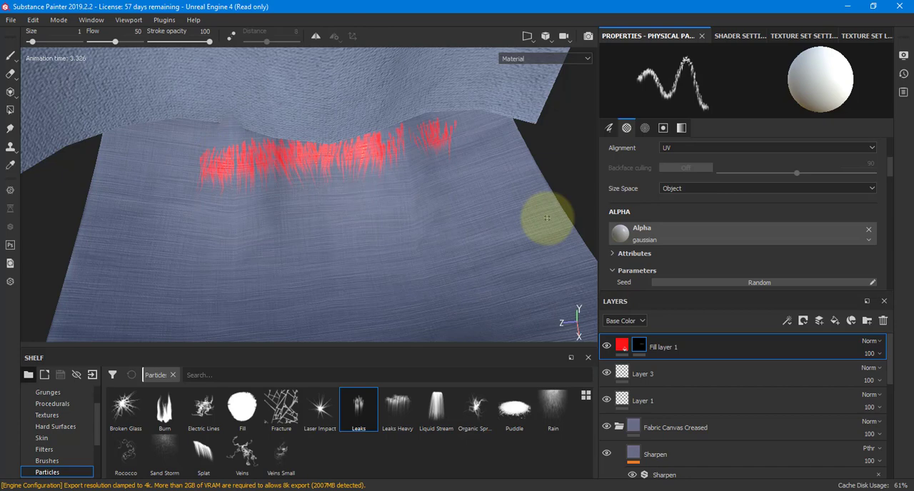
mouse_move(377, 145)
alt+mouse_down()
mouse_move(445, 107)
mouse_move(407, 139)
mouse_move(388, 65)
alt+mouse_up()
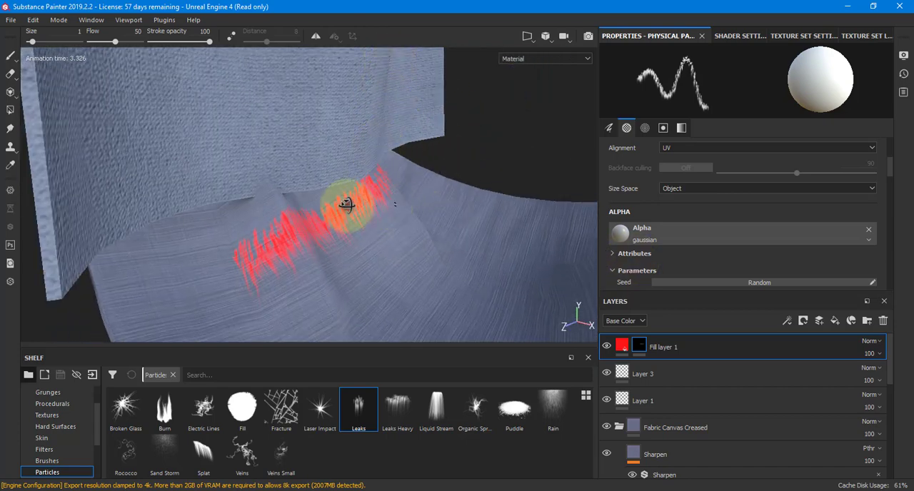
mouse_move(347, 207)
alt+mouse_down()
mouse_move(186, 229)
mouse_move(189, 205)
alt+mouse_up()
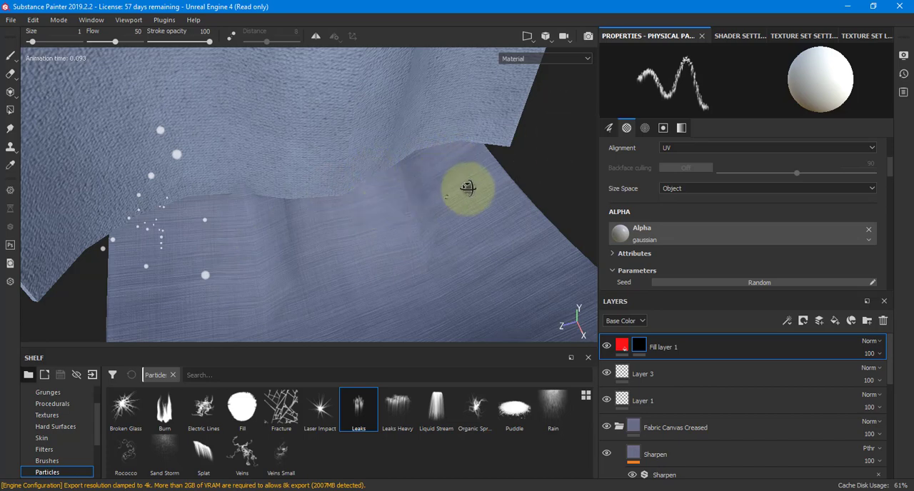
mouse_move(470, 190)
alt+mouse_down()
mouse_move(469, 179)
mouse_move(321, 185)
mouse_move(346, 272)
mouse_move(361, 188)
mouse_move(341, 207)
mouse_move(373, 218)
mouse_move(510, 190)
mouse_move(500, 190)
mouse_move(494, 165)
mouse_move(263, 204)
alt+mouse_up()
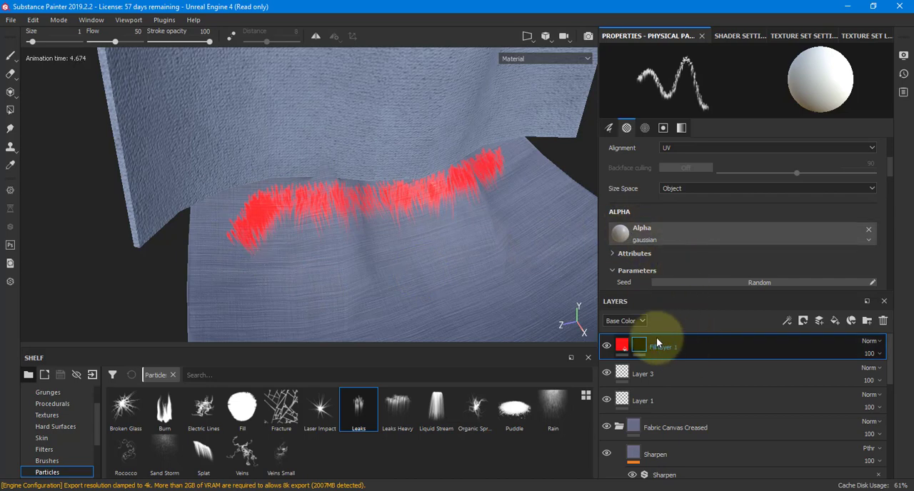
Recolor the leak marks' fill layer with a blue-grey sampled from the flag fabric and darken it slightly.
click(624, 350)
click(731, 212)
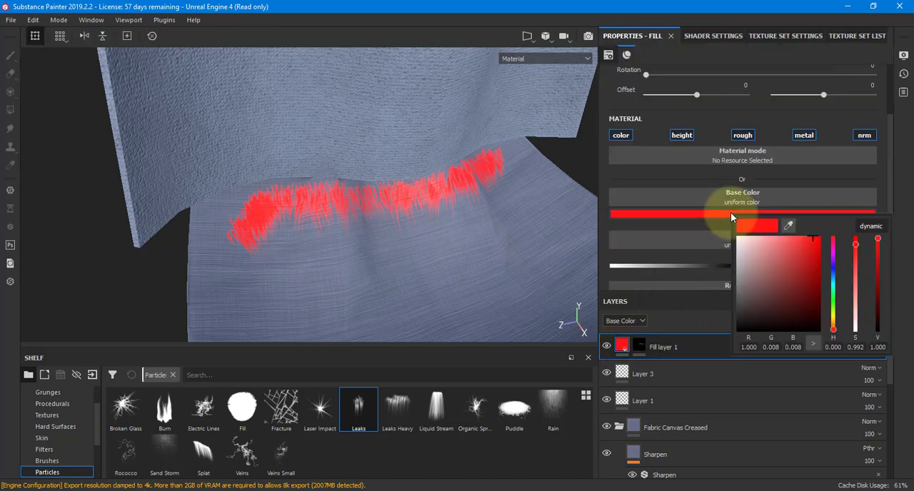
mouse_move(772, 286)
mouse_down()
mouse_move(735, 322)
mouse_move(746, 305)
mouse_up()
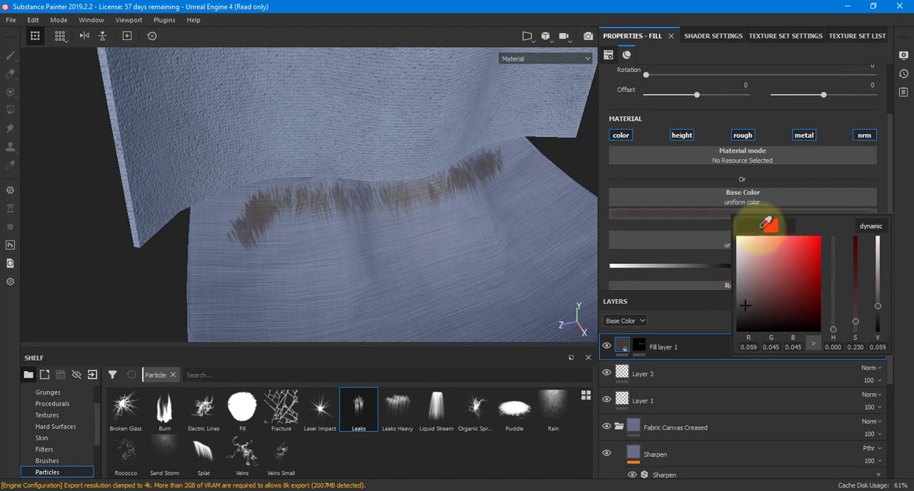
click(547, 235)
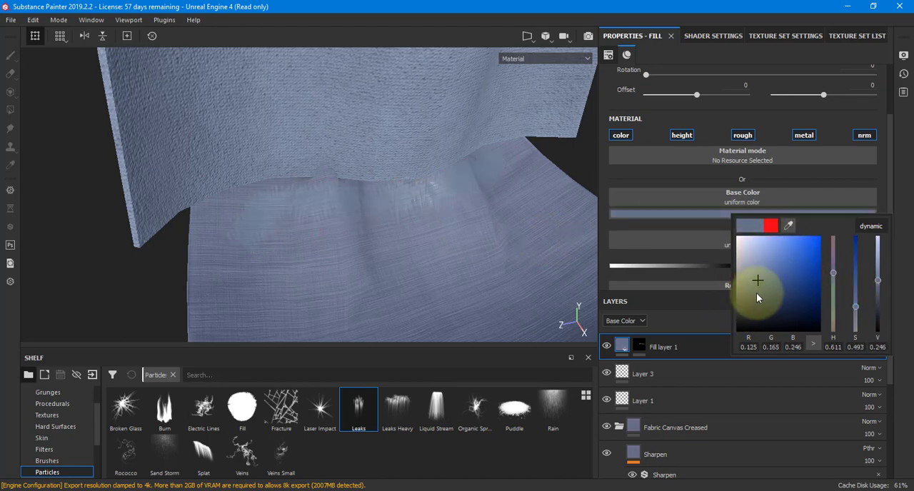
Set the roughness of the bottom flag's Fill layer 1 to about 0.49.
mouse_move(469, 262)
alt+mouse_down()
mouse_move(420, 229)
mouse_move(486, 243)
mouse_move(647, 202)
alt+mouse_up()
alt+right_drag(514, 214, 620, 186)
mouse_move(571, 200)
alt+mouse_down()
mouse_move(418, 220)
mouse_move(586, 232)
alt+mouse_up()
scroll(686, 247, down, 2)
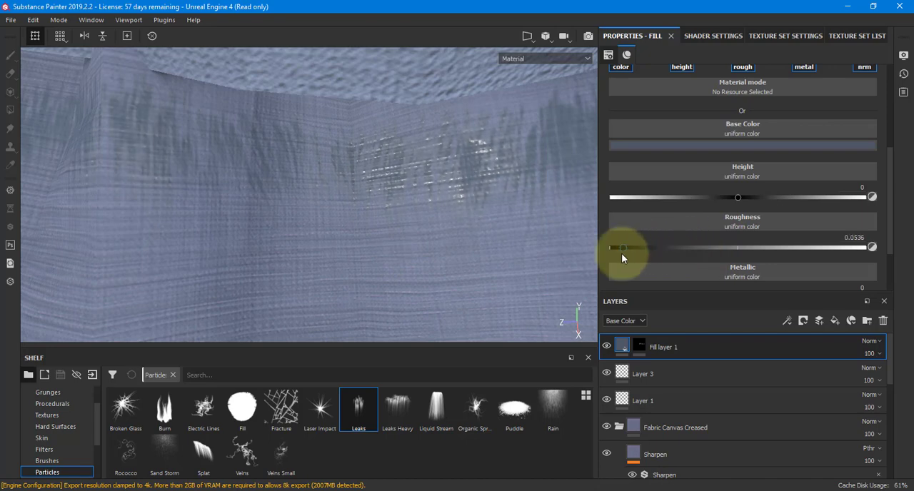
drag(756, 255, 737, 249)
alt+drag(420, 253, 348, 266)
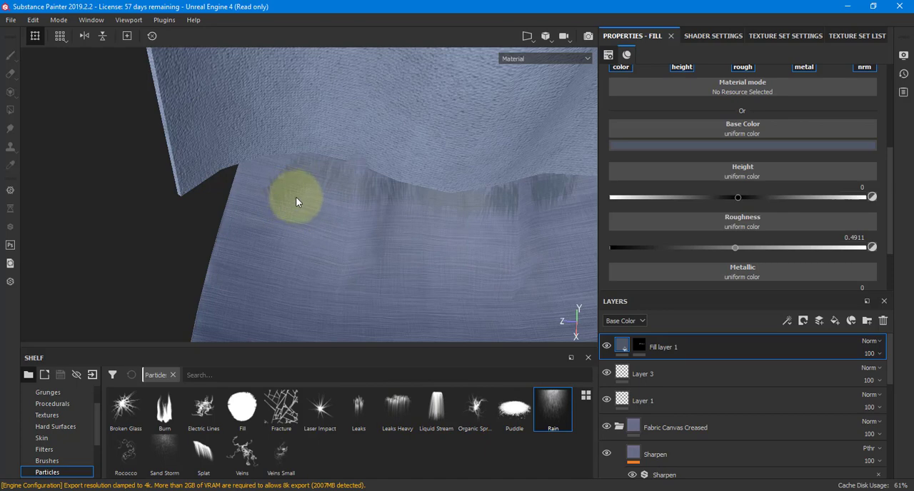
Paint Rain particles on the fill layer's mask across the bottom flag, from the seam down into its curved middle.
drag(295, 197, 354, 211)
click(639, 346)
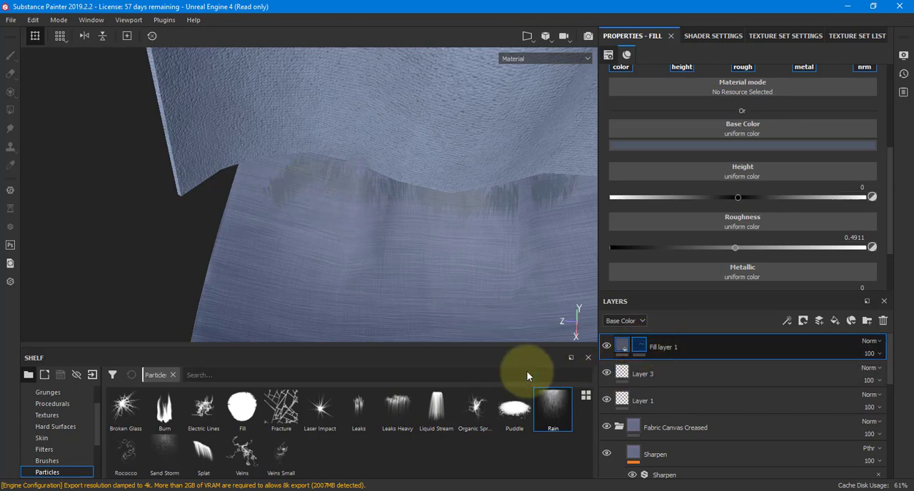
click(554, 408)
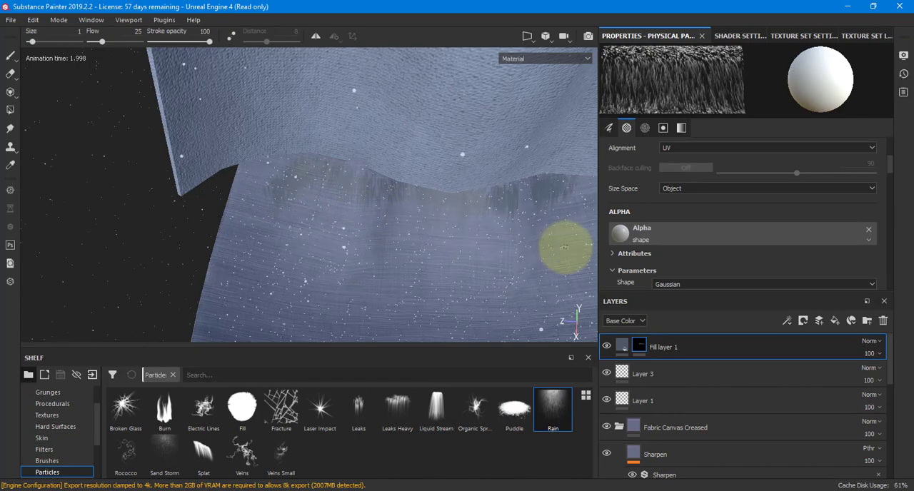
mouse_move(443, 254)
alt+mouse_down()
mouse_move(306, 260)
mouse_move(298, 245)
mouse_move(353, 263)
mouse_move(350, 216)
mouse_move(300, 216)
alt+mouse_up()
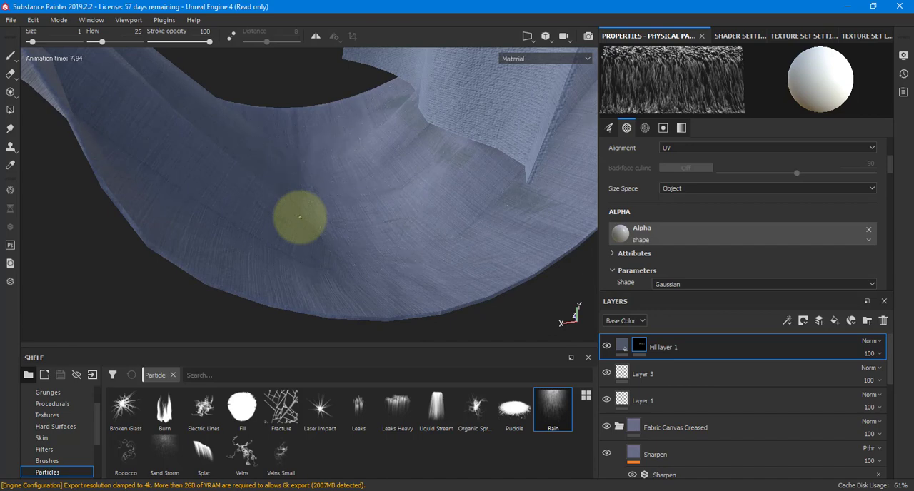
mouse_move(292, 167)
alt+mouse_down()
mouse_move(429, 231)
mouse_move(422, 196)
alt+mouse_up()
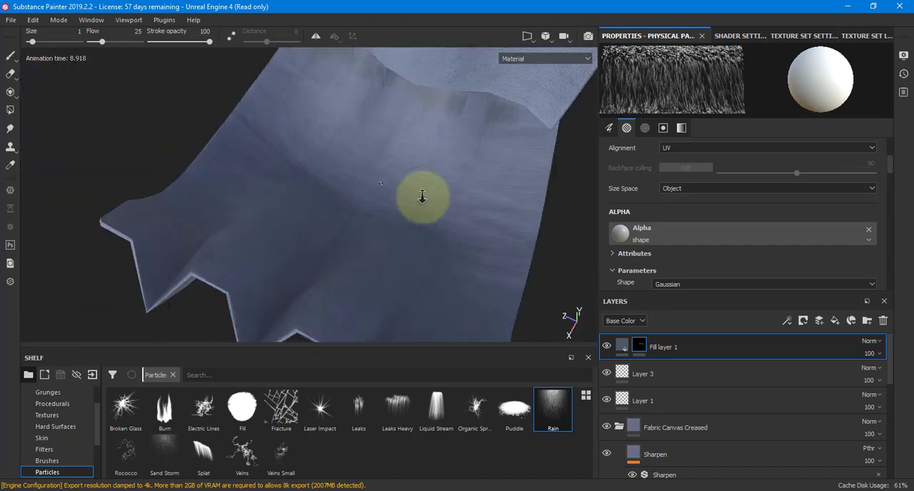
alt+right_drag(422, 197, 551, 193)
mouse_move(408, 180)
alt+mouse_down()
mouse_move(367, 170)
mouse_move(473, 198)
mouse_move(526, 178)
alt+mouse_up()
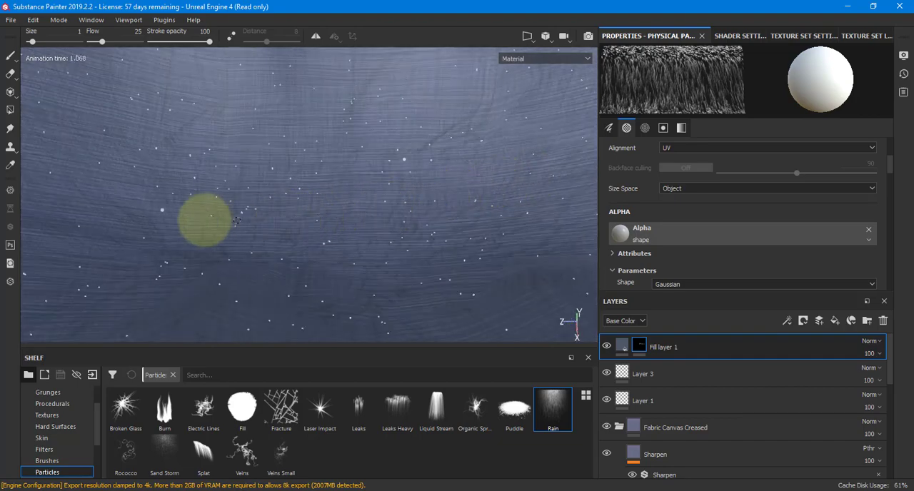
mouse_move(216, 222)
mouse_down()
mouse_move(394, 229)
mouse_move(517, 216)
mouse_up()
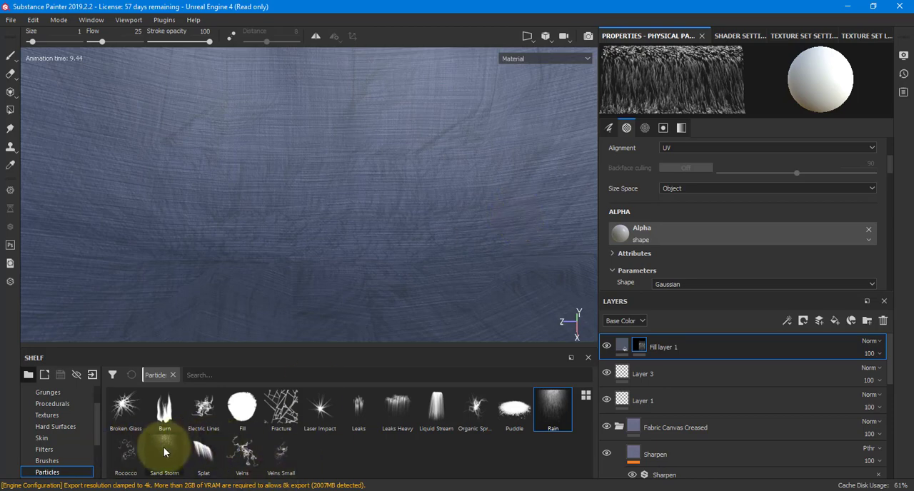
Add a fill layer with a black mask above Layer 1 in the topFlag texture set.
alt+right_drag(247, 205, 343, 203)
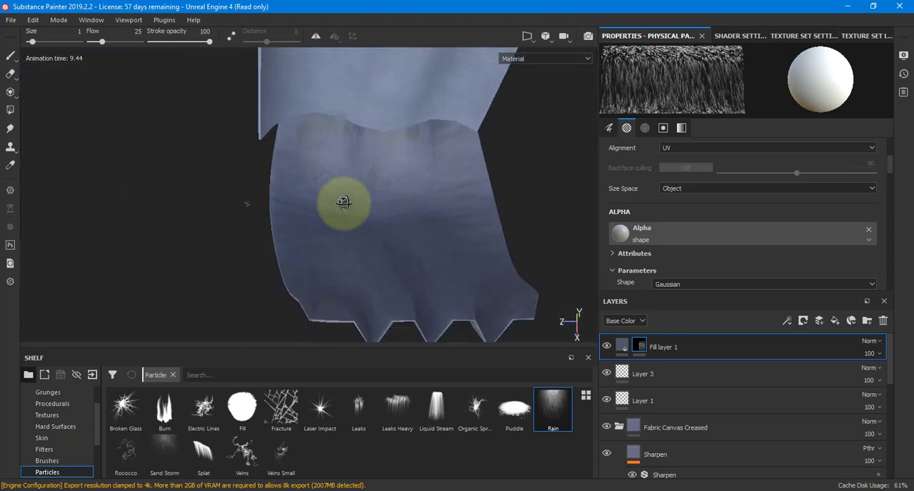
alt+drag(343, 203, 337, 241)
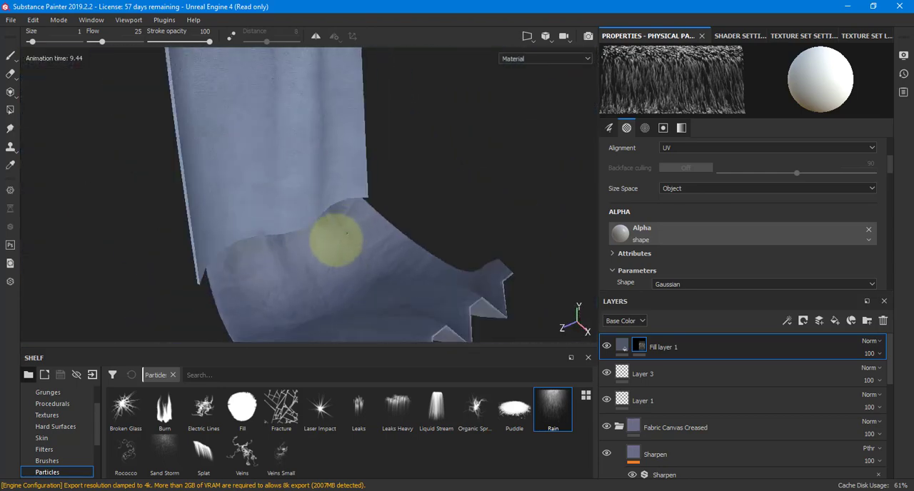
alt+drag(439, 173, 610, 225)
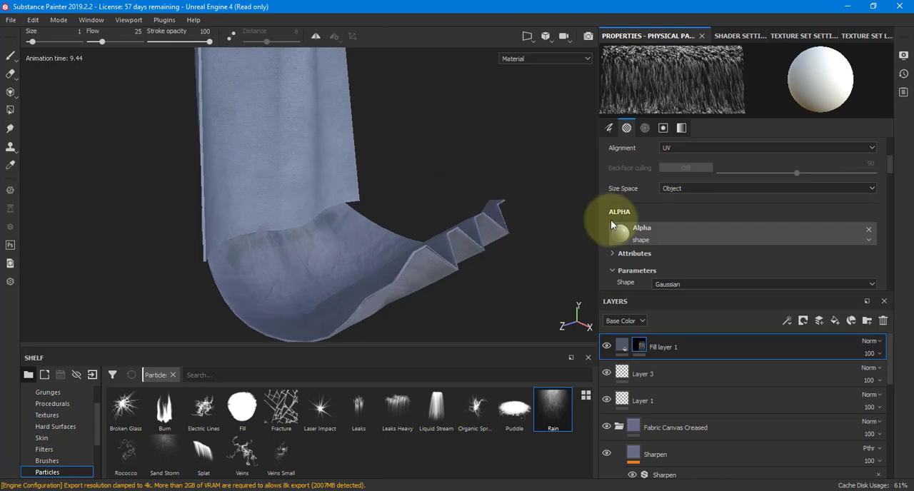
click(850, 42)
click(663, 82)
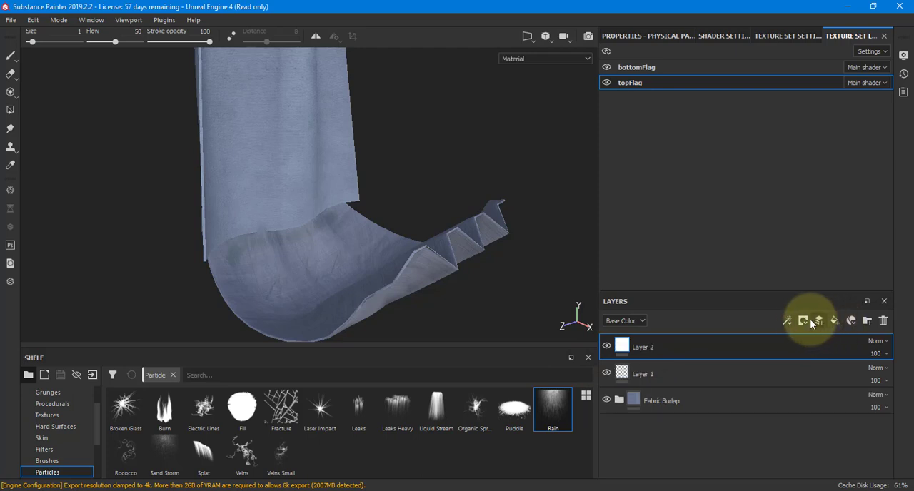
click(831, 319)
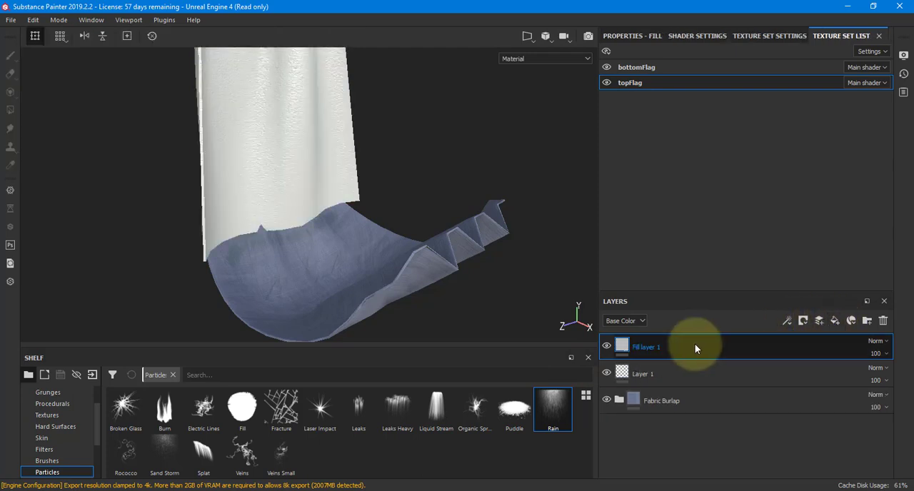
click(804, 321)
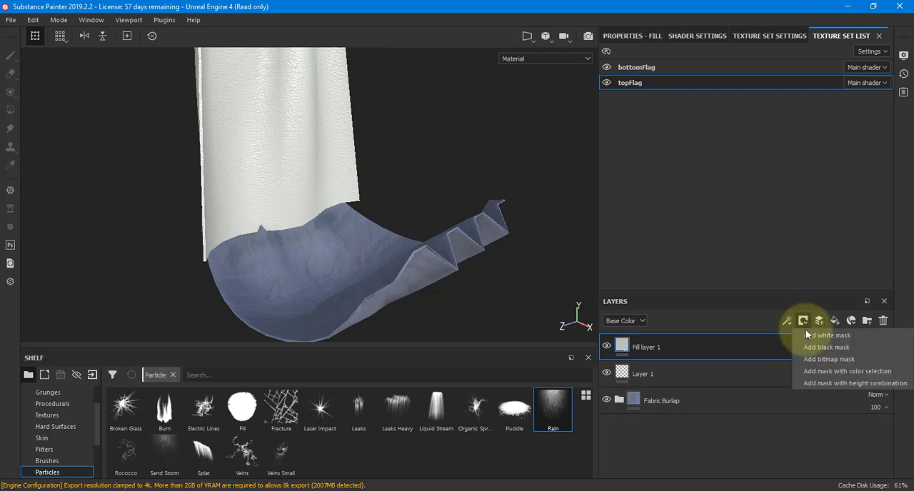
click(812, 345)
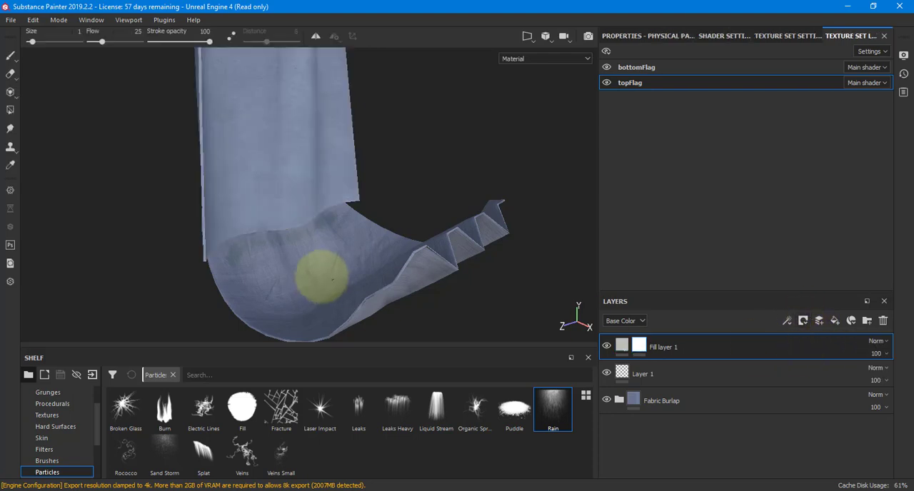
Paint Burn particles on the new fill layer's mask along the lower part of the top flag.
click(158, 415)
alt+right_drag(198, 204, 643, 175)
alt+middle_drag(423, 212, 489, 289)
mouse_move(408, 204)
mouse_down()
mouse_move(262, 255)
mouse_move(141, 233)
mouse_move(63, 291)
mouse_move(92, 281)
mouse_up()
mouse_move(407, 181)
alt+mouse_down()
mouse_move(409, 150)
mouse_move(423, 136)
alt+mouse_up()
mouse_move(423, 157)
alt+middle_down()
mouse_move(472, 234)
mouse_move(528, 292)
alt+middle_up()
alt+drag(397, 188, 272, 194)
mouse_move(205, 305)
mouse_down()
mouse_move(317, 302)
mouse_move(480, 332)
mouse_move(471, 314)
mouse_up()
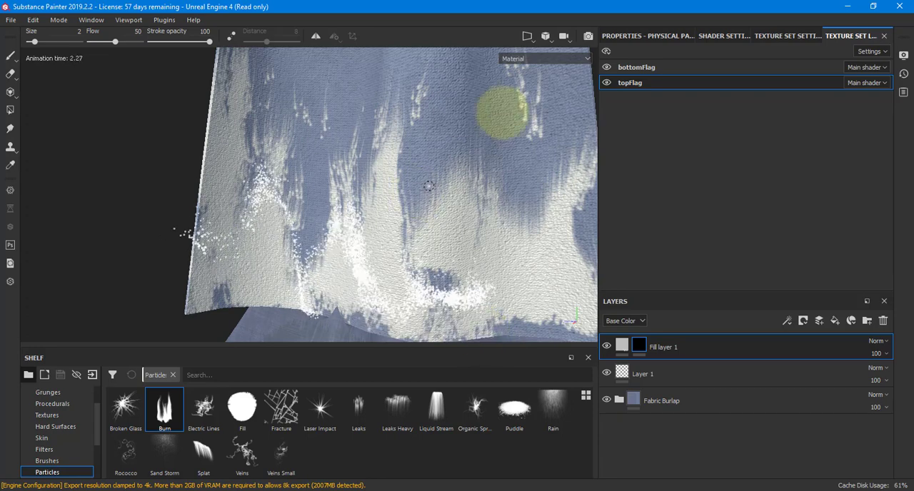
Set the burn layer's base color to a dark red-brown (R 0.040, G 0.013, B 0.013).
click(621, 348)
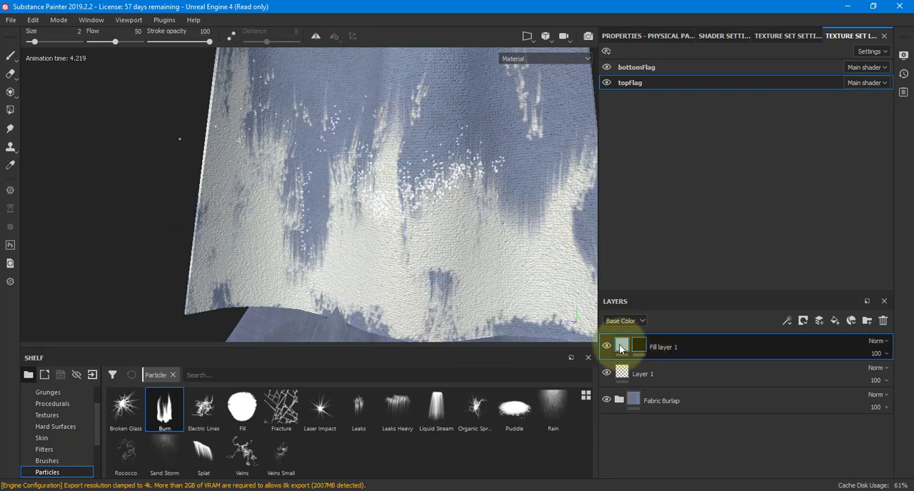
click(645, 35)
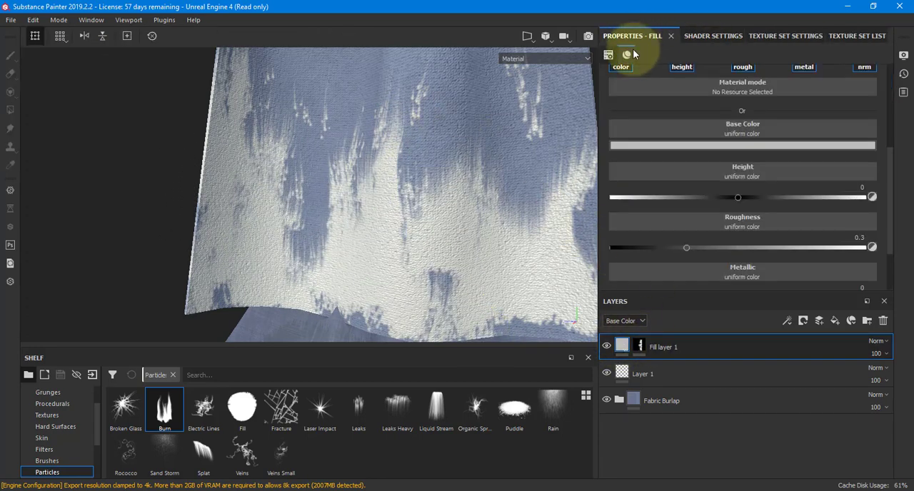
click(658, 146)
drag(703, 212, 697, 242)
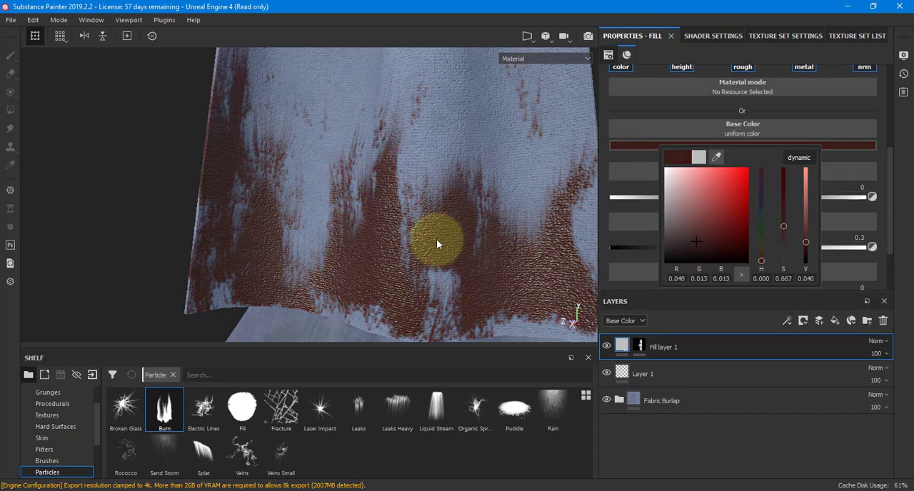
Raise the roughness of the top flag's burn fill layer to about 0.65.
alt+drag(436, 239, 345, 245)
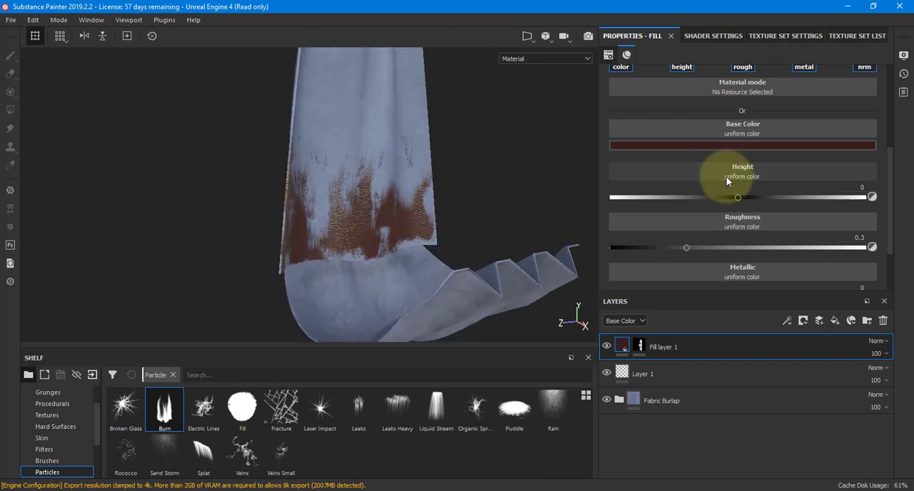
scroll(709, 222, down, 2)
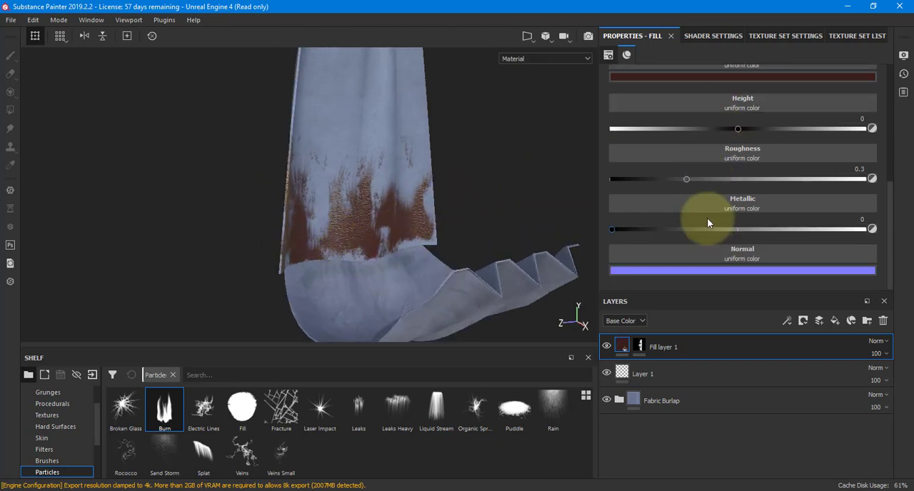
drag(688, 180, 775, 176)
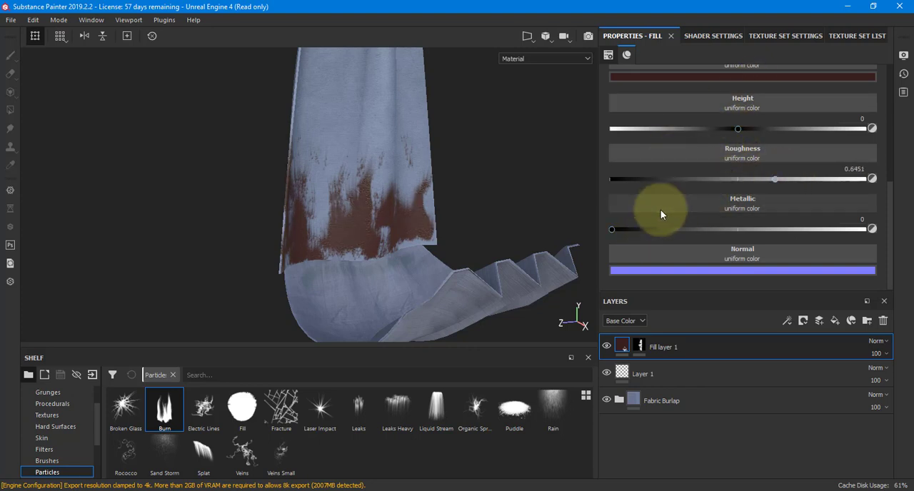
scroll(661, 207, up, 3)
Add a second fill layer above Fill layer 1 at the top of the topFlag stack.
alt+drag(354, 230, 600, 257)
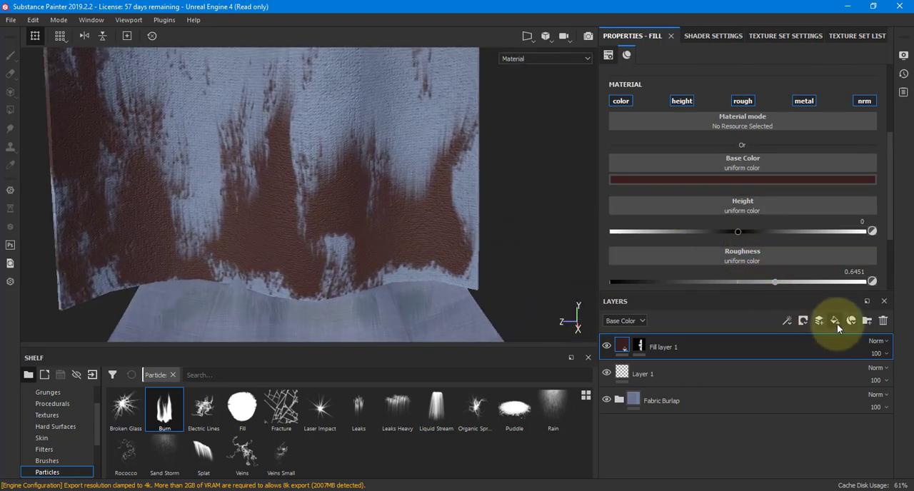
click(820, 322)
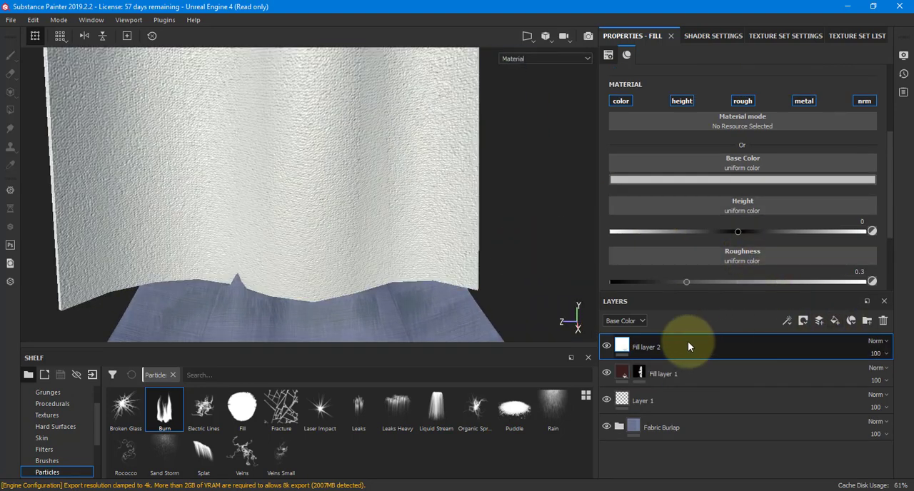
Give Fill layer 2 a black mask and set its base color to a very dark red (R 0.010, G 0.000, B 0.000).
click(802, 320)
click(815, 346)
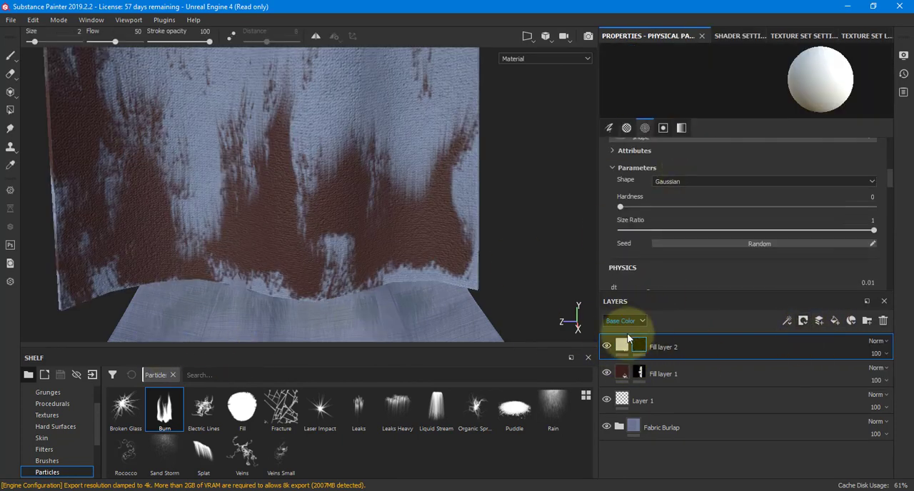
click(622, 346)
click(698, 180)
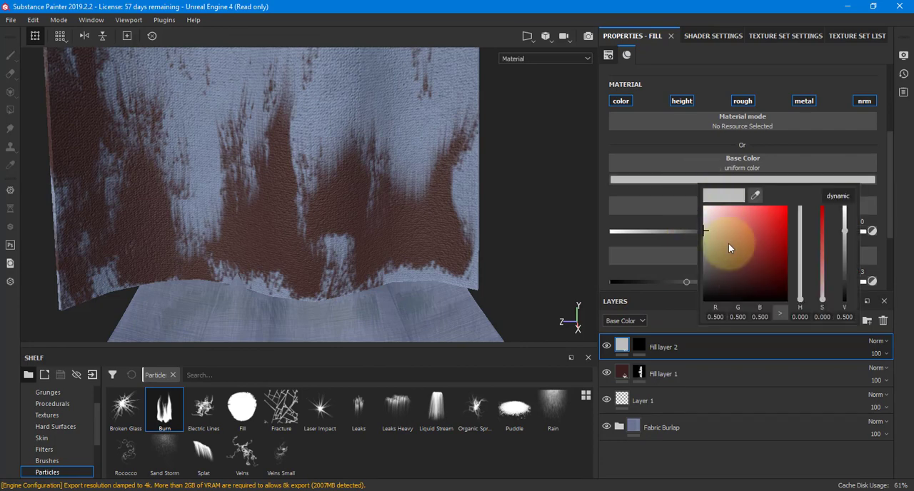
drag(729, 244, 770, 289)
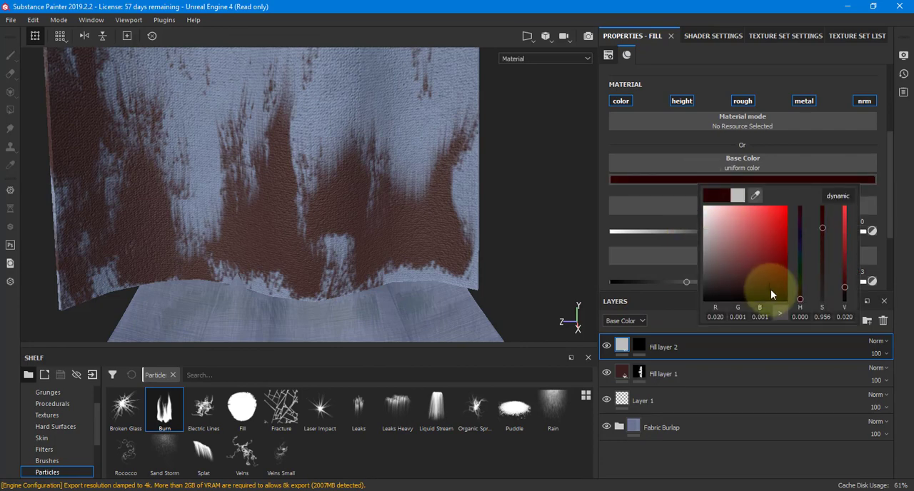
Paint Burn particles on Fill layer 2's mask along the flag's lower edge and set the layer's opacity to 86.
click(638, 346)
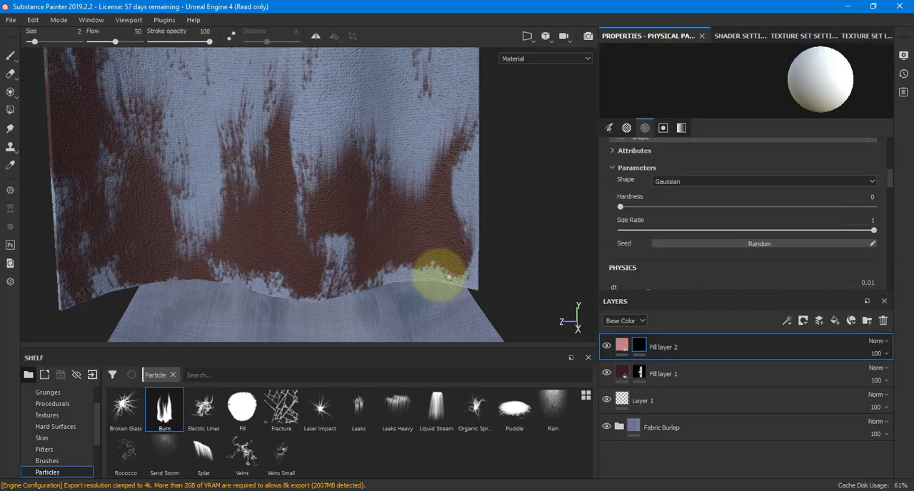
mouse_move(447, 277)
mouse_down()
mouse_move(388, 279)
mouse_move(341, 303)
mouse_move(267, 286)
mouse_move(234, 266)
mouse_move(122, 272)
mouse_move(302, 271)
mouse_move(358, 285)
mouse_move(480, 247)
mouse_move(435, 261)
mouse_move(414, 235)
mouse_move(393, 265)
mouse_move(564, 273)
mouse_up()
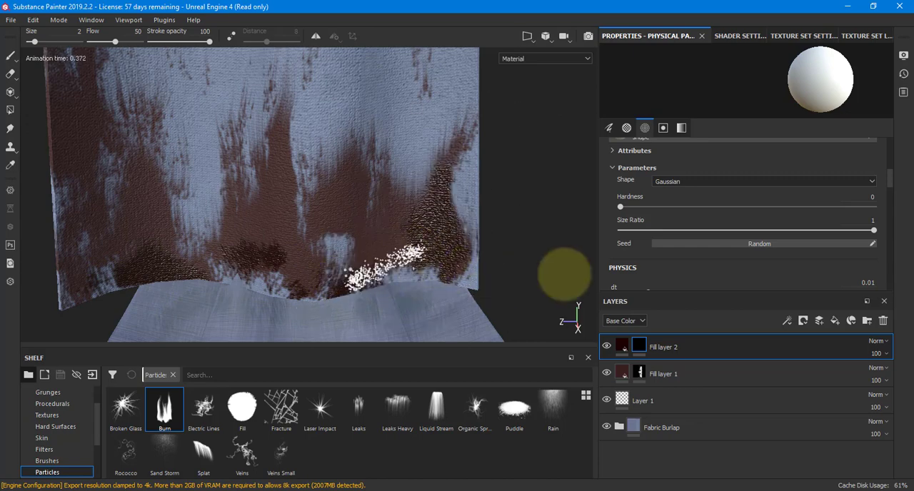
click(877, 352)
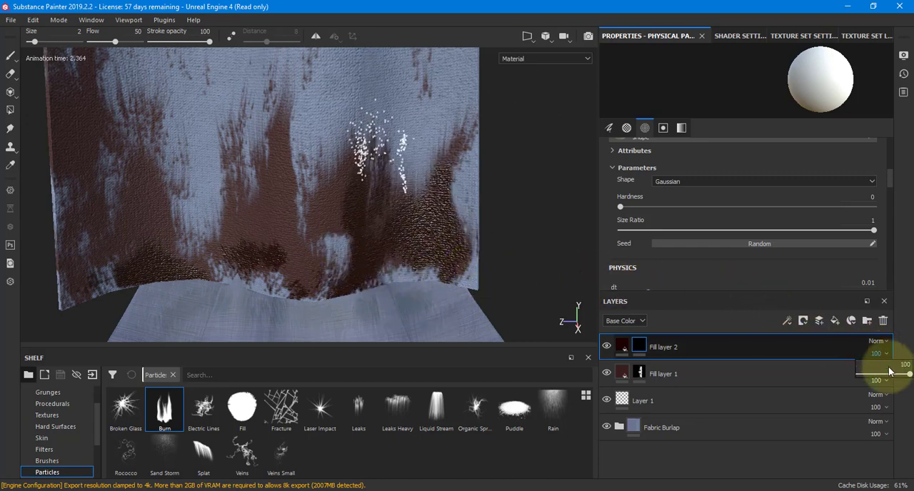
click(882, 368)
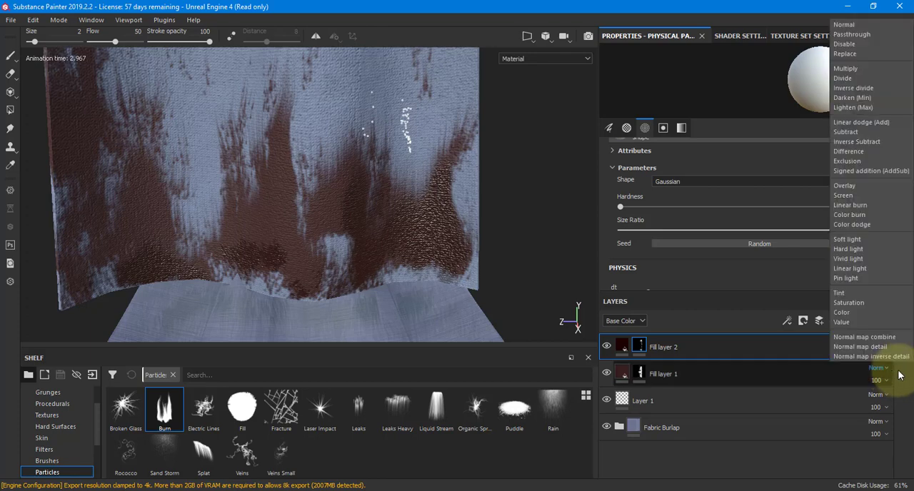
click(819, 358)
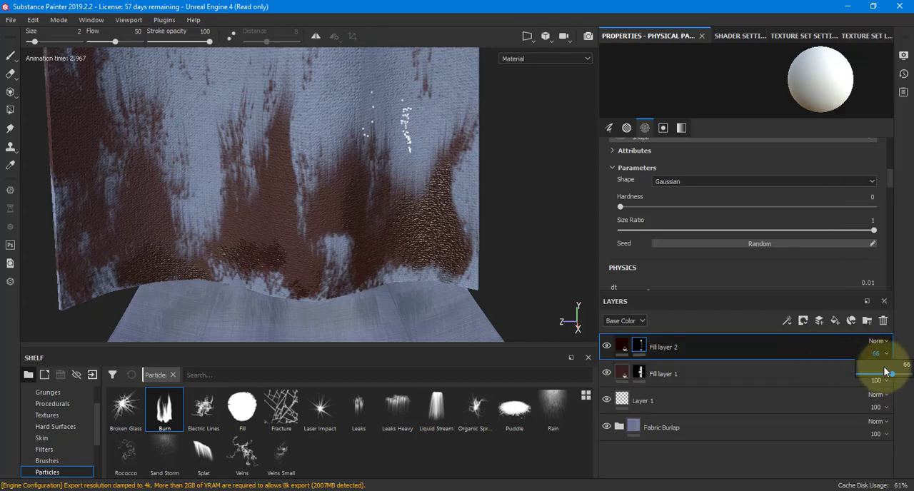
alt+drag(521, 261, 274, 244)
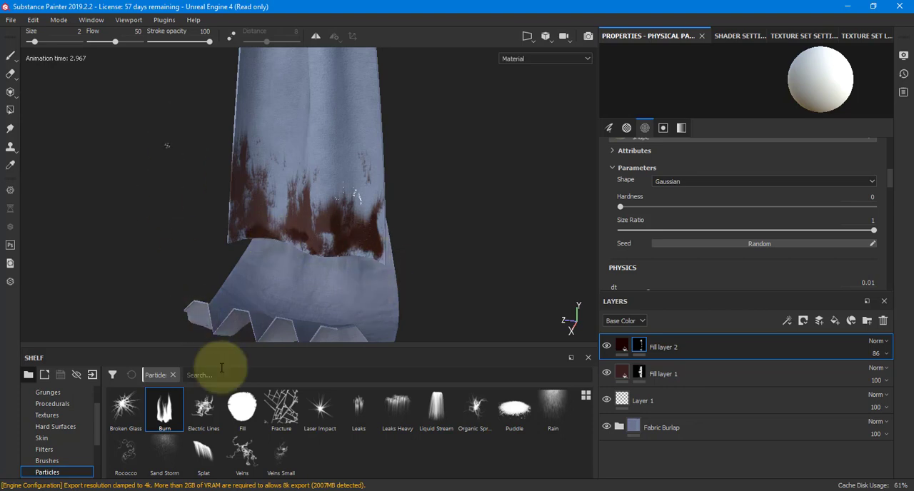
Add a paint layer above Fill layer 2 and try Broken Glass particle strokes across the clean part of the flag.
click(125, 409)
key([)
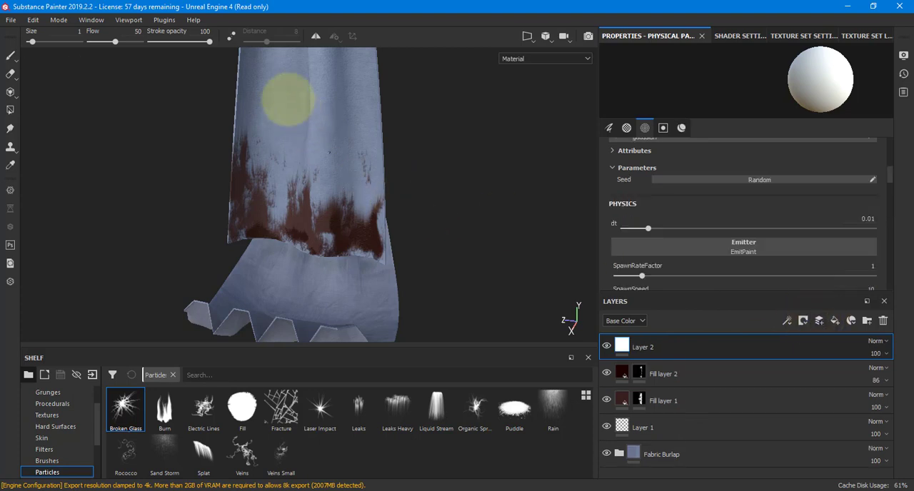
mouse_move(294, 86)
mouse_down()
mouse_move(316, 148)
mouse_move(337, 147)
mouse_up()
alt+middle_drag(332, 146, 352, 217)
alt+right_drag(340, 204, 539, 187)
mouse_move(321, 113)
mouse_down()
mouse_move(333, 141)
mouse_move(452, 149)
mouse_move(378, 210)
mouse_move(374, 282)
mouse_up()
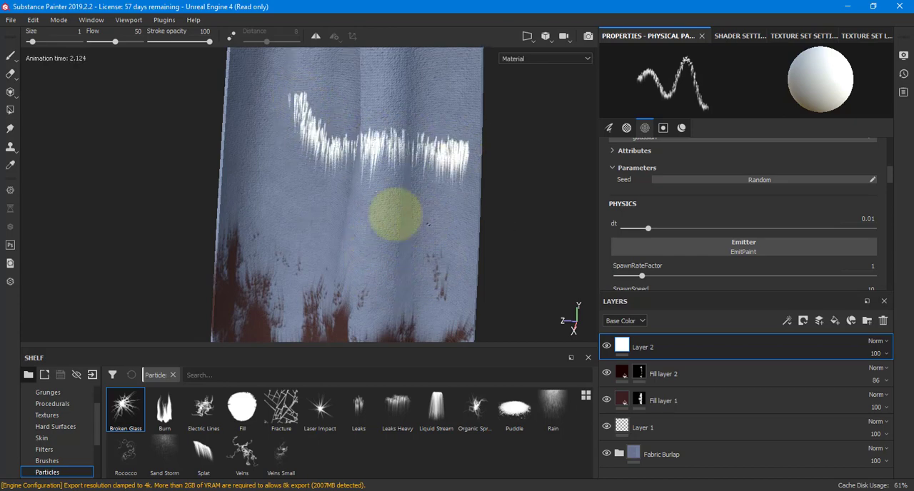
mouse_move(395, 214)
alt+mouse_down()
mouse_move(362, 187)
mouse_move(420, 197)
mouse_move(369, 190)
mouse_move(373, 106)
mouse_move(264, 116)
mouse_move(314, 209)
mouse_move(388, 224)
alt+mouse_up()
Try Burn and Electric Lines particle strokes on Layer 2 across the middle of the flag and undo them.
click(164, 408)
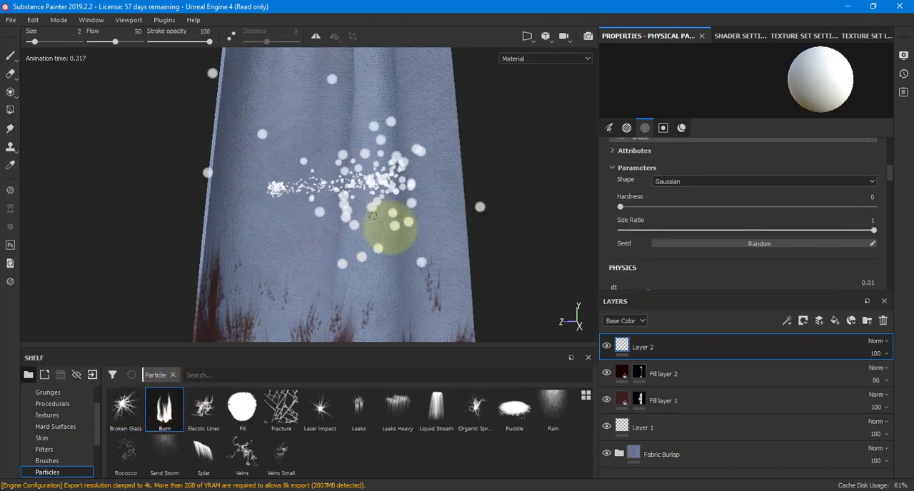
click(203, 408)
mouse_move(307, 200)
mouse_down()
mouse_move(383, 157)
mouse_move(424, 210)
mouse_move(571, 222)
mouse_up()
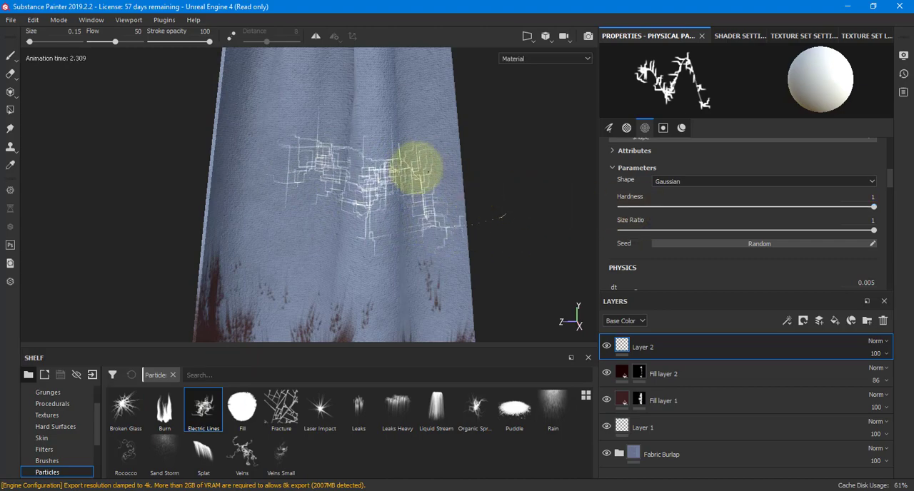
alt+drag(419, 159, 426, 248)
key(ctrl+z)
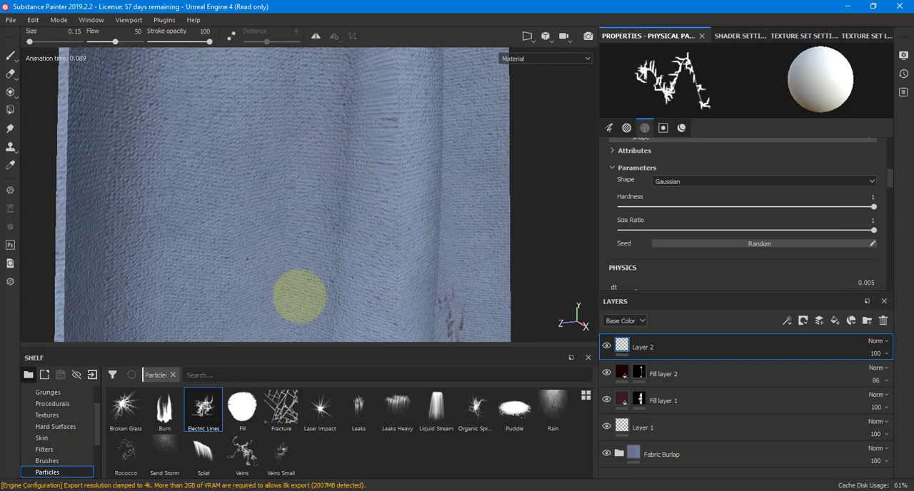
Spread Fracture particles on Layer 2 across the cloth of the top flag.
click(282, 409)
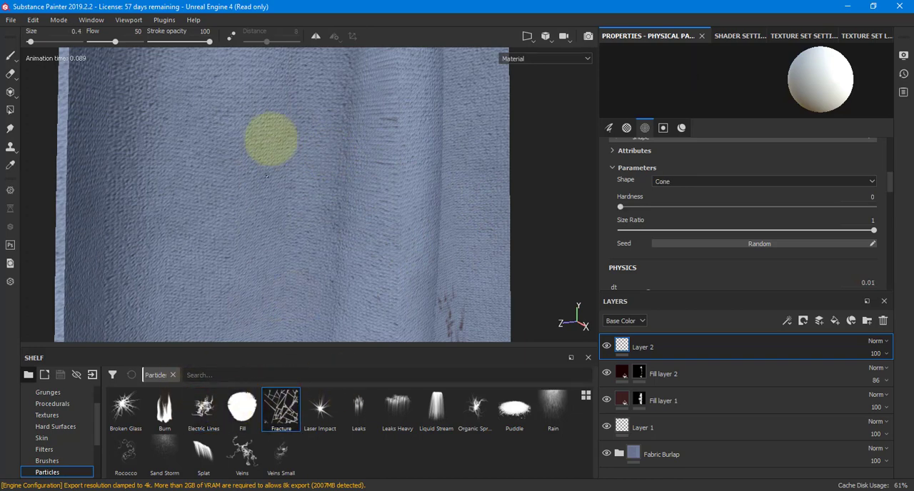
click(270, 227)
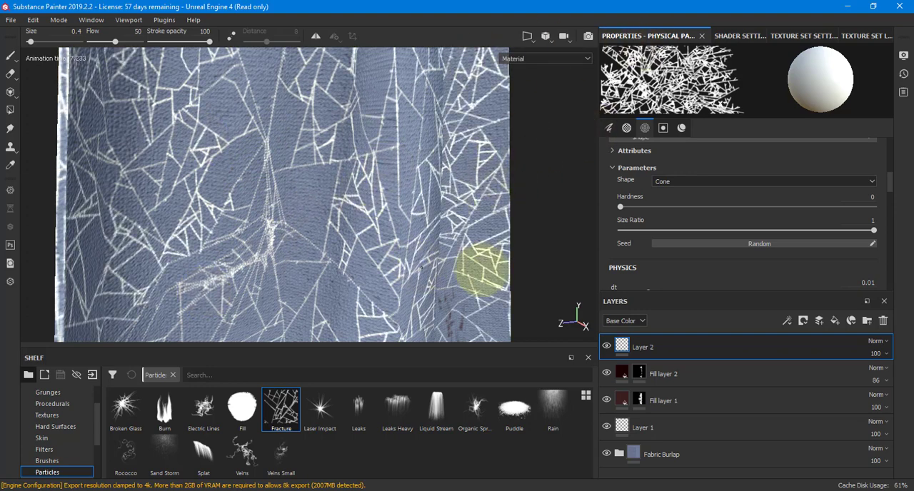
alt+right_drag(475, 199, 369, 224)
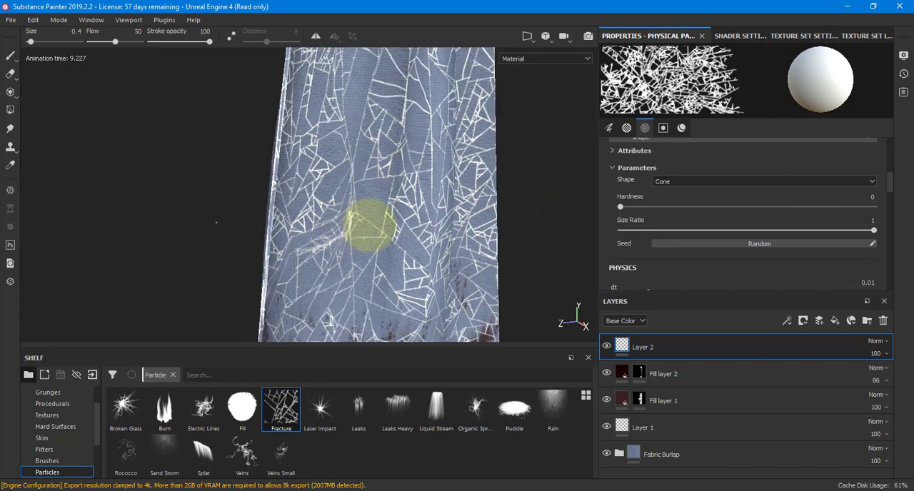
alt+drag(369, 224, 365, 196)
alt+middle_drag(365, 195, 286, 221)
alt+right_drag(286, 221, 246, 221)
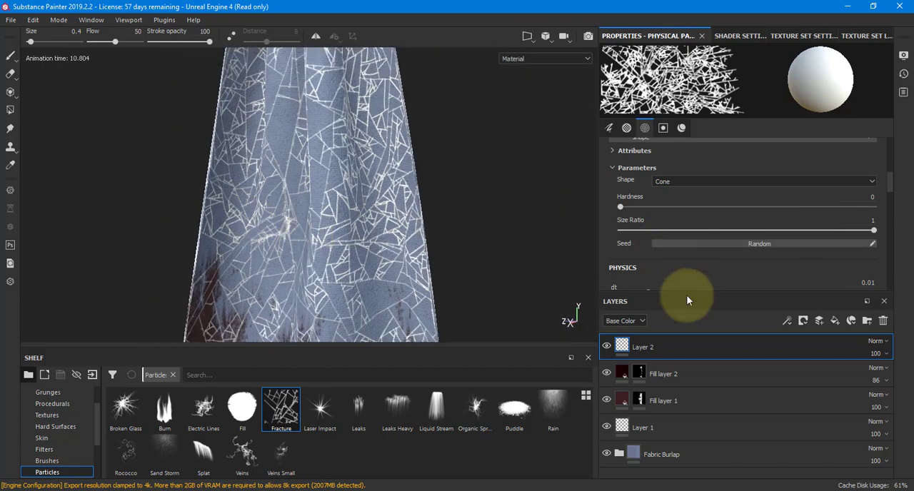
Set Layer 2's blend mode to Screen and its opacity to about 8.
click(876, 342)
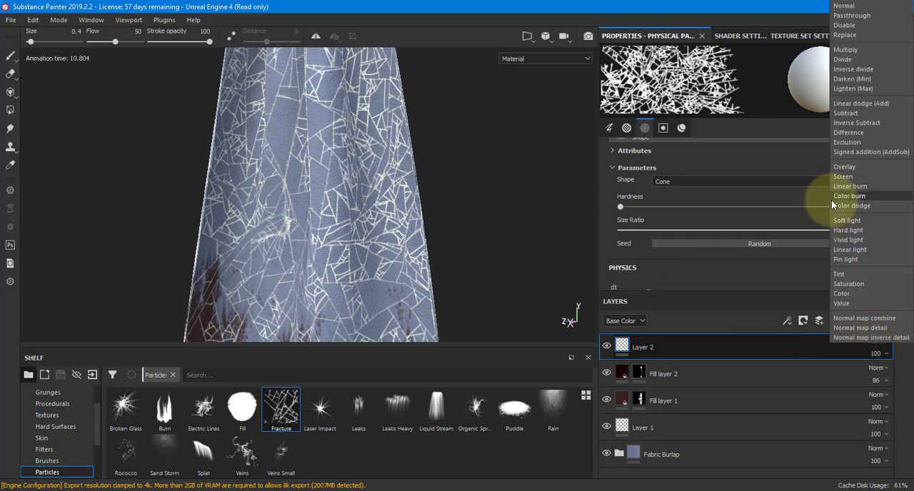
click(848, 177)
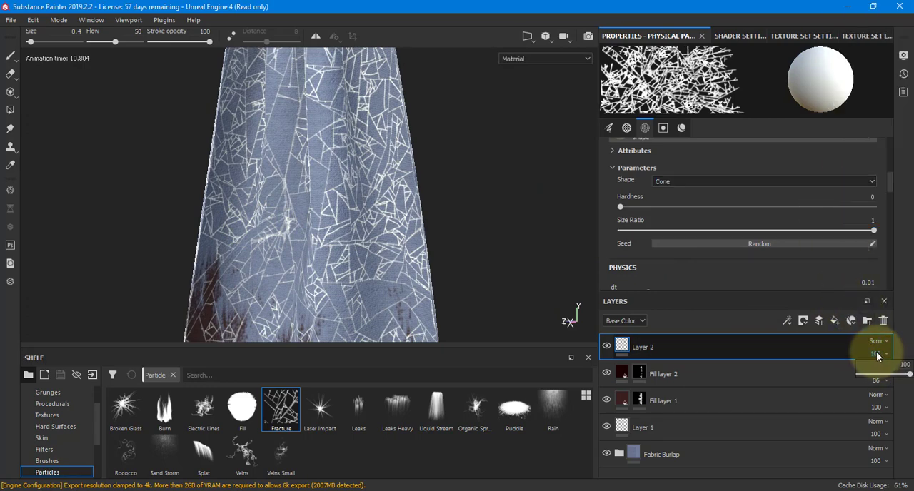
drag(877, 371, 867, 377)
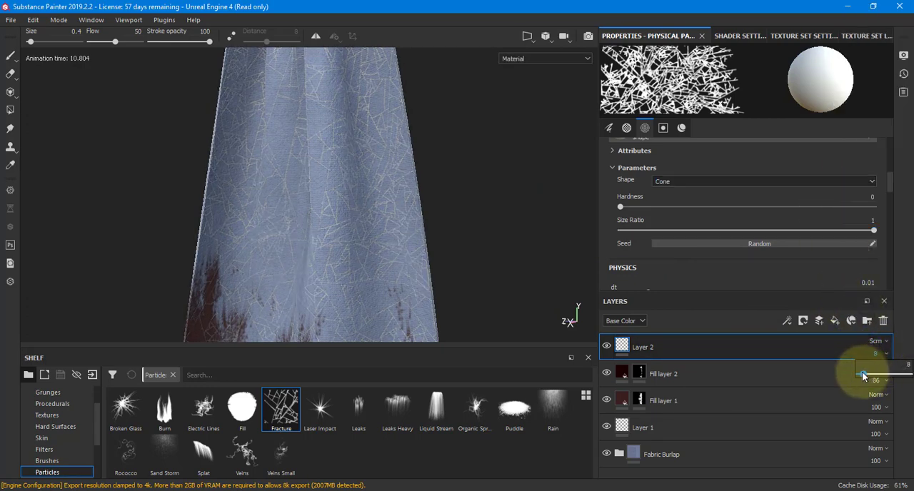
Inspect the fracture lines and burn stains on the top flag from several angles.
alt+drag(428, 222, 500, 221)
alt+right_drag(276, 223, 335, 194)
alt+middle_drag(336, 194, 386, 247)
alt+right_drag(386, 247, 321, 254)
alt+drag(449, 241, 484, 230)
alt+middle_drag(483, 229, 450, 172)
alt+right_drag(451, 173, 364, 227)
alt+drag(364, 228, 333, 224)
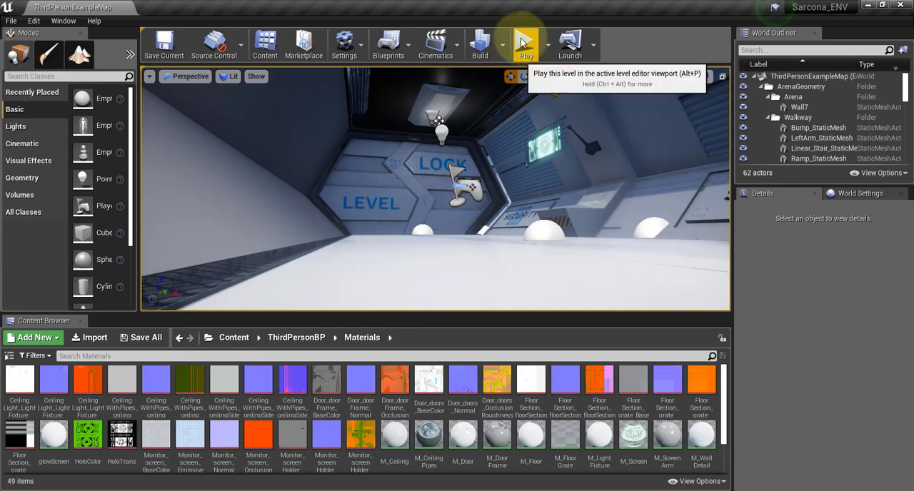
Switch to Unreal Engine, play the ThirdPersonExampleMap level and run the character past the security panels to the LEVEL LOCK door.
click(522, 44)
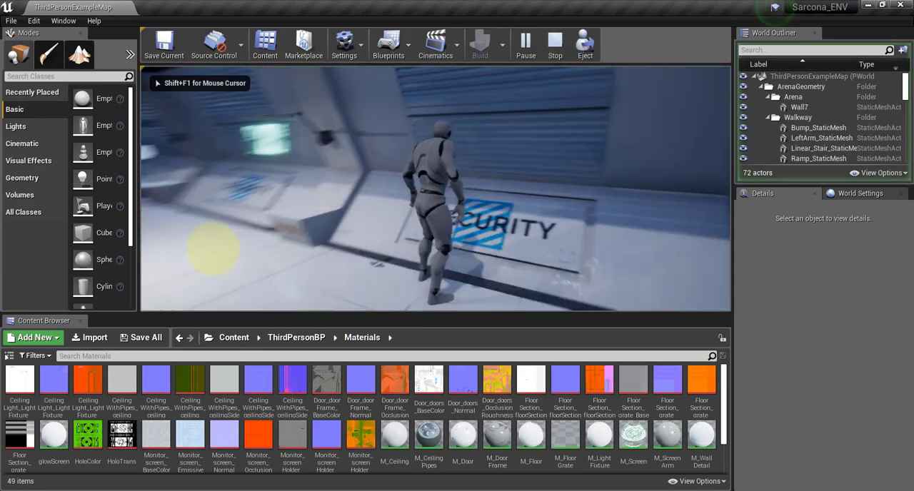
key(w)
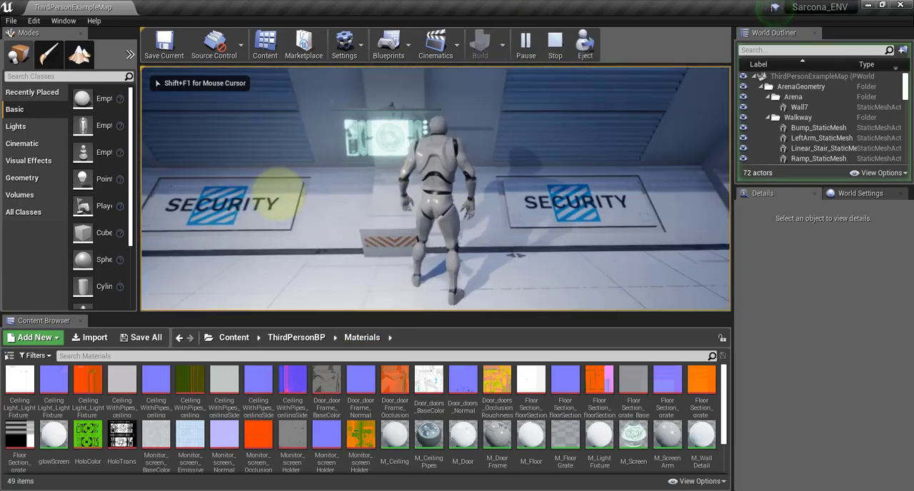
key(w)
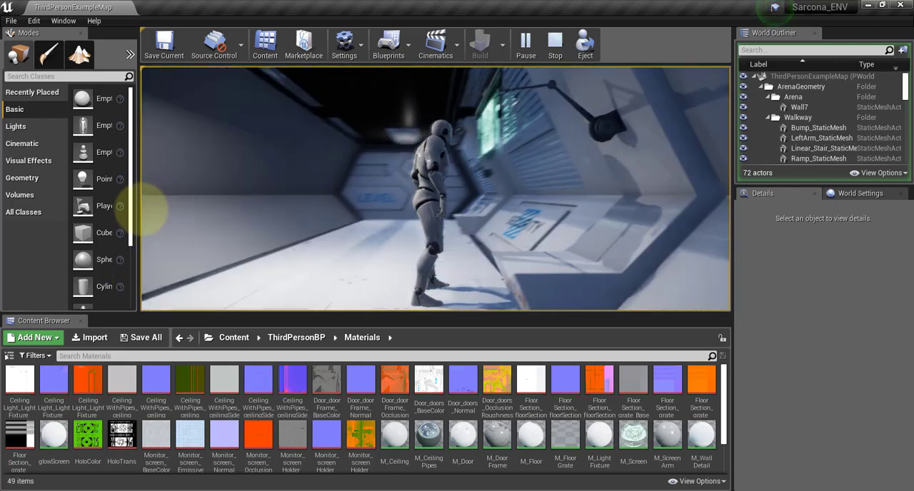
key(w)
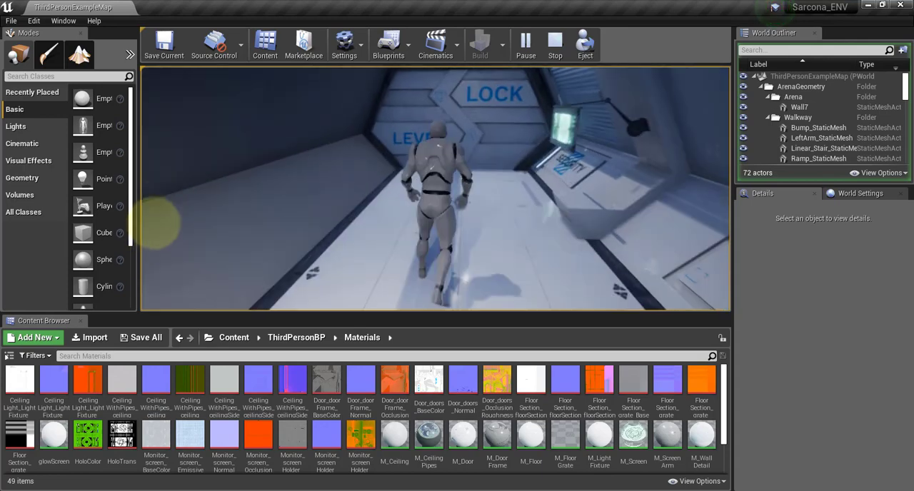
key(w)
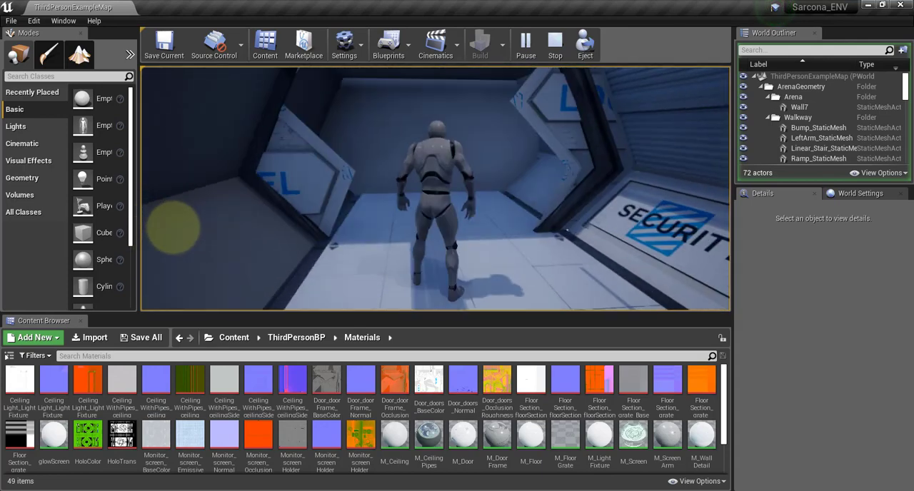
Run the character back and forth along the corridor to examine the door, wall panels, screens and lighting.
key(s)
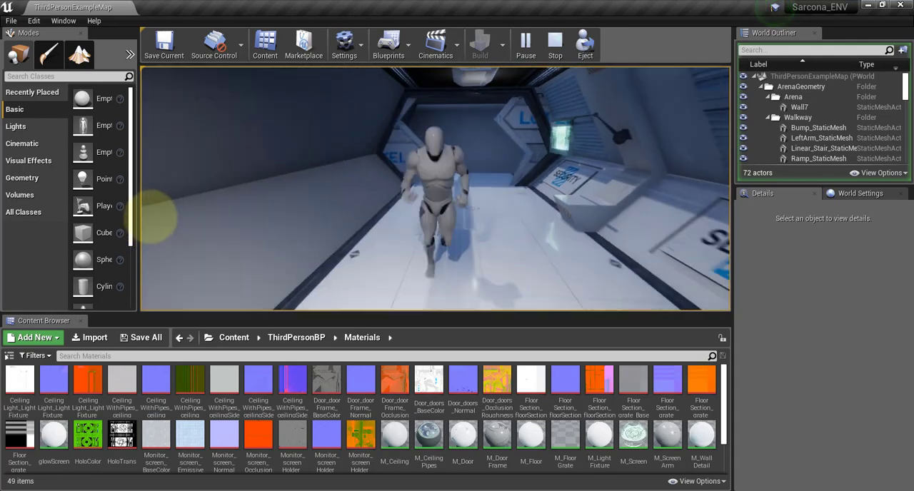
key(w)
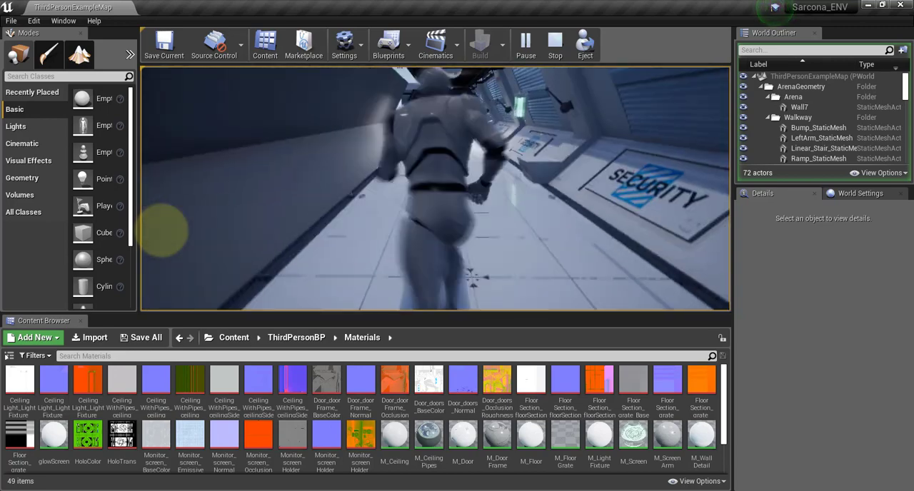
key(w)
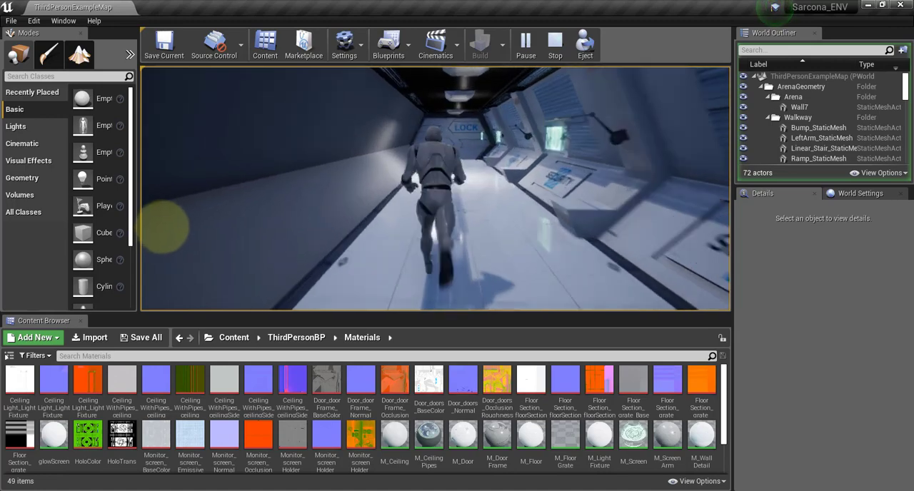
key(w)
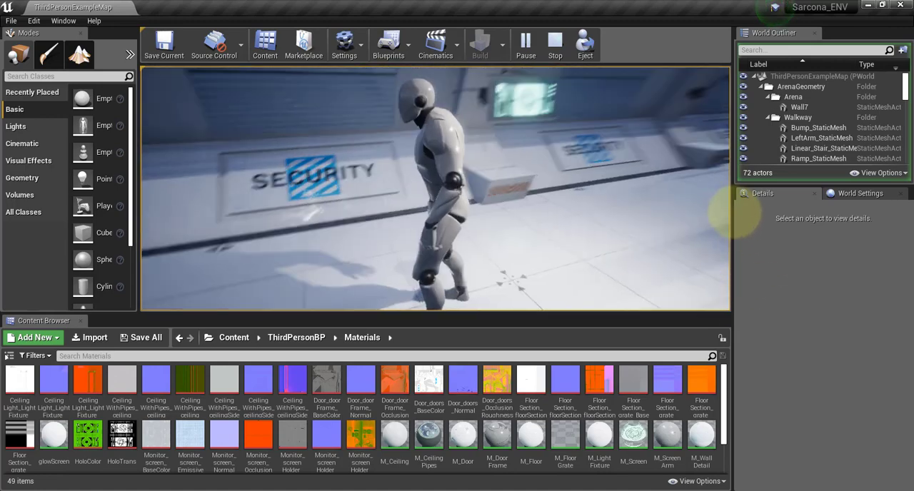
key(w)
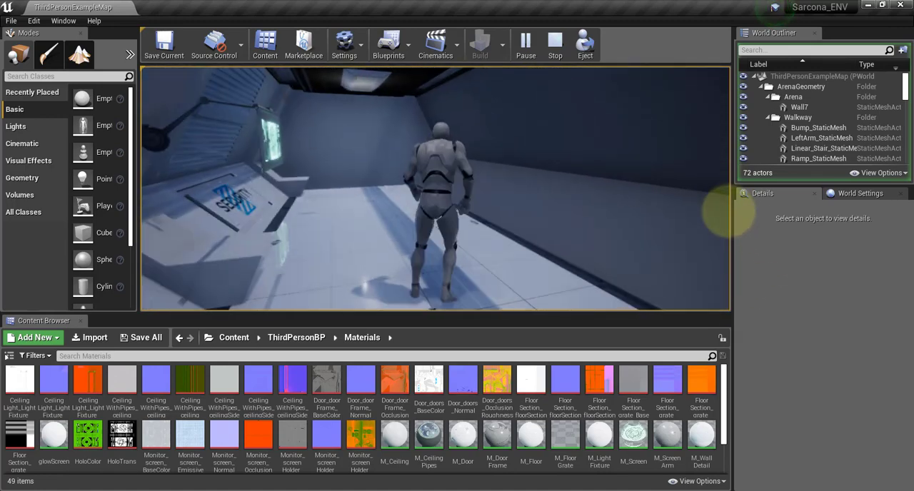
Stop the play session and look over the corridor toward the LEVEL LOCK door in the level editor.
key(Escape)
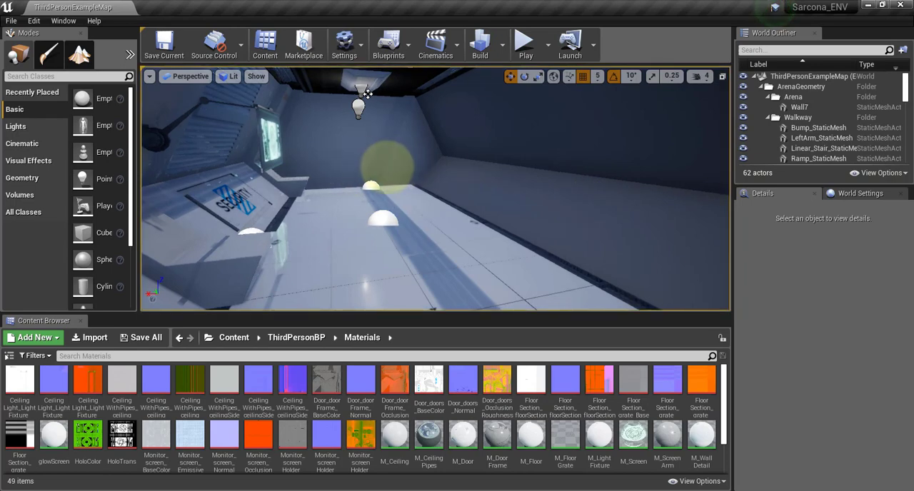
right_drag(387, 167, 22, 161)
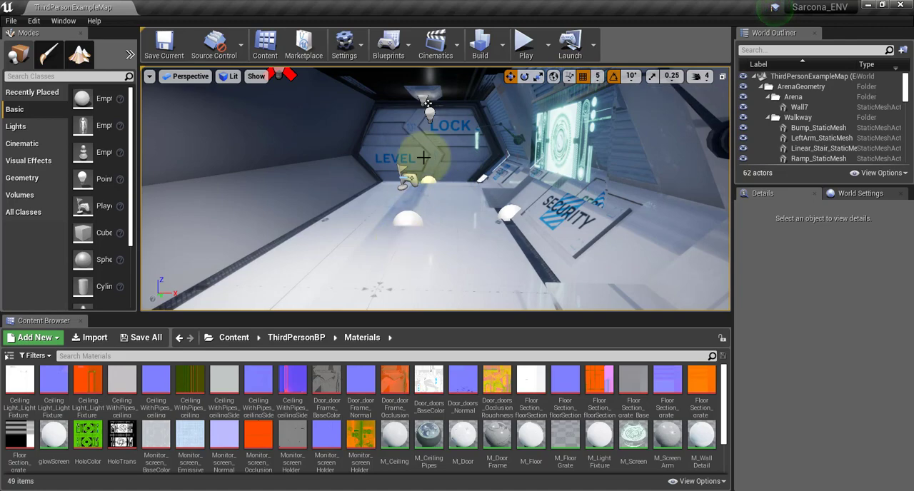
scroll(475, 149, down, 5)
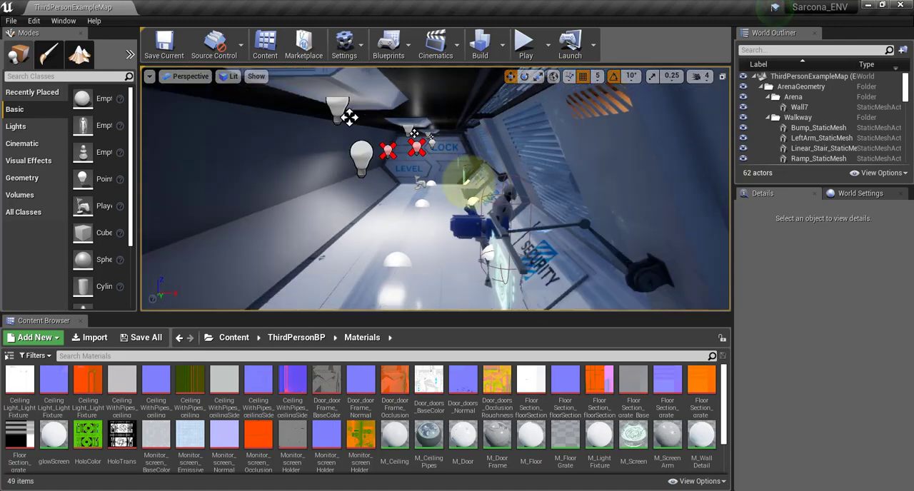
Select the dark cube outside the corridor and move it along the Y axis to a location of about -530.
right_drag(469, 182, 557, 196)
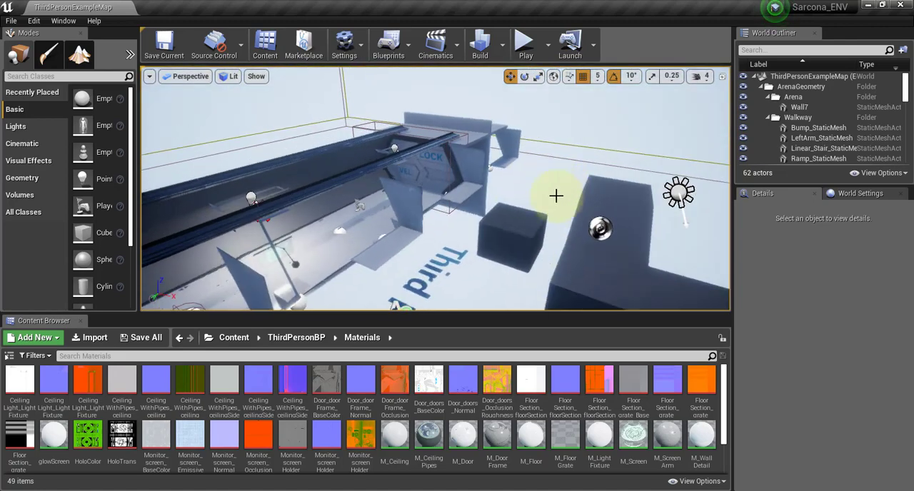
click(528, 245)
right_drag(520, 243, 496, 253)
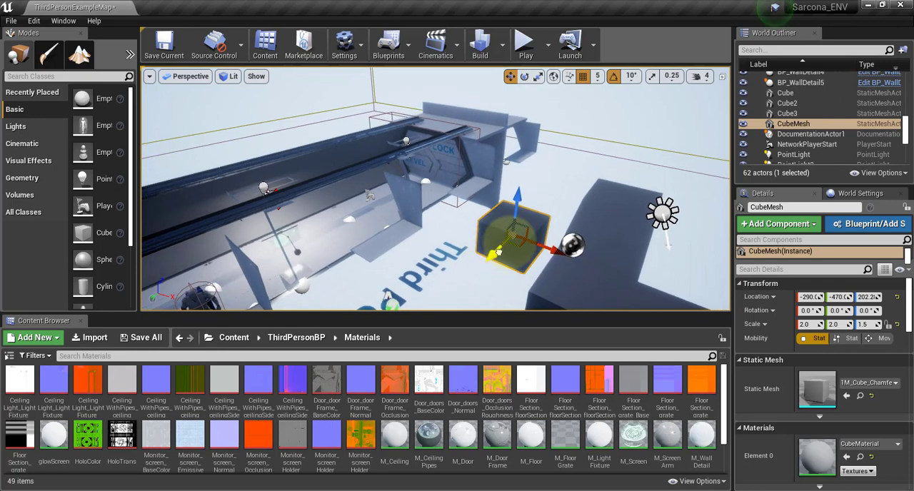
mouse_move(494, 253)
mouse_down()
mouse_move(551, 240)
mouse_move(525, 271)
mouse_move(546, 241)
mouse_move(506, 260)
mouse_up()
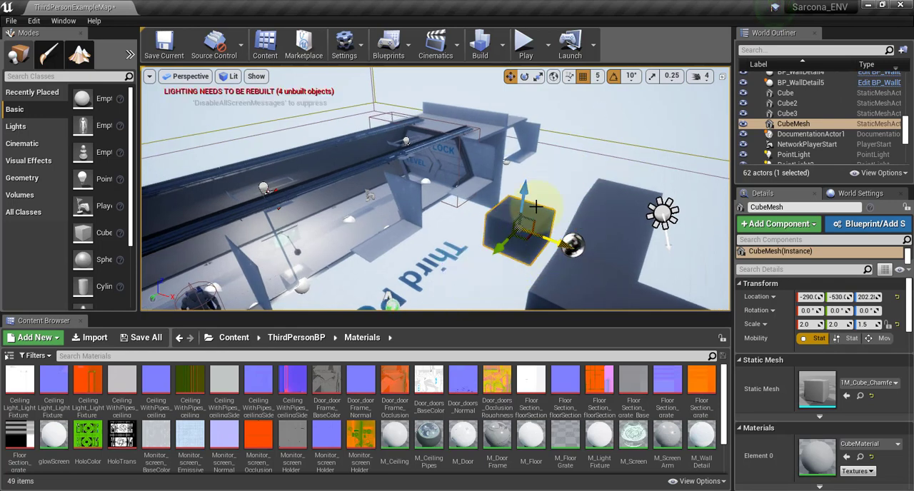
Set the position grid snap to 100 and move the cube one increment along the Y axis to about -630.
key(f)
click(598, 80)
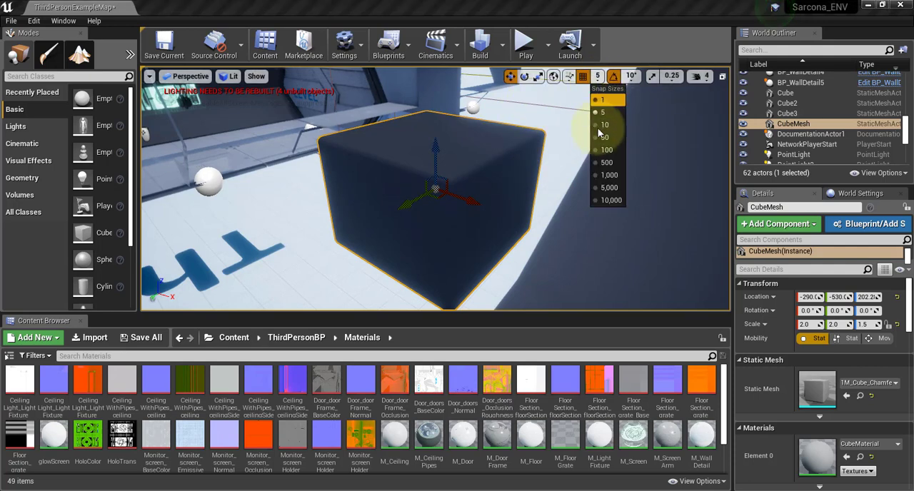
click(605, 150)
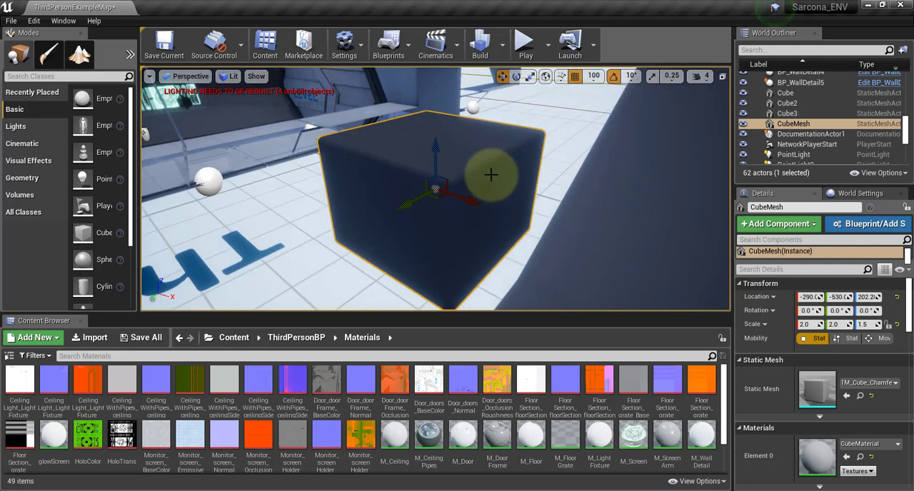
drag(420, 199, 464, 195)
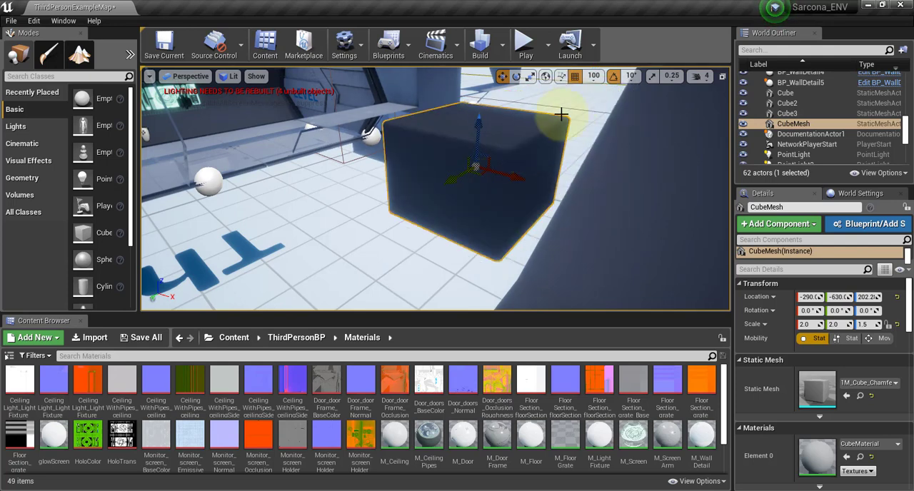
Set the position grid snap to 50 and move the cube back one increment along the Y axis to about -580.
click(595, 77)
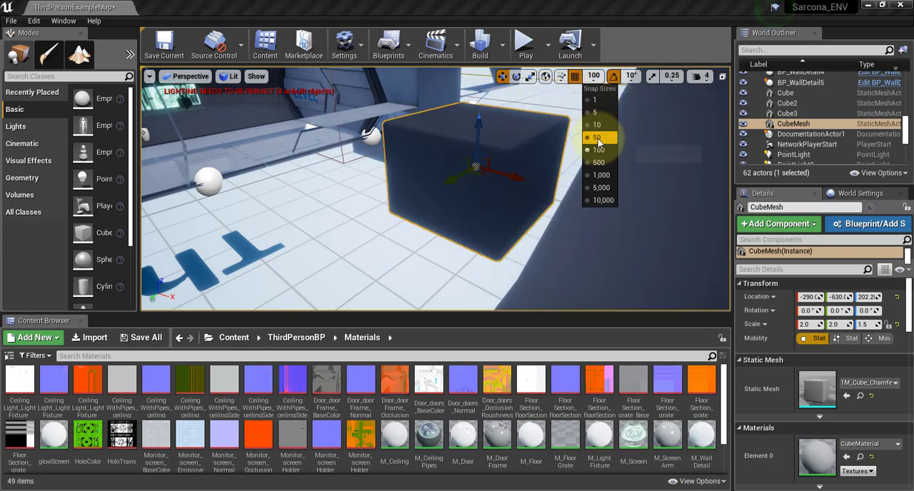
click(597, 138)
drag(453, 180, 430, 196)
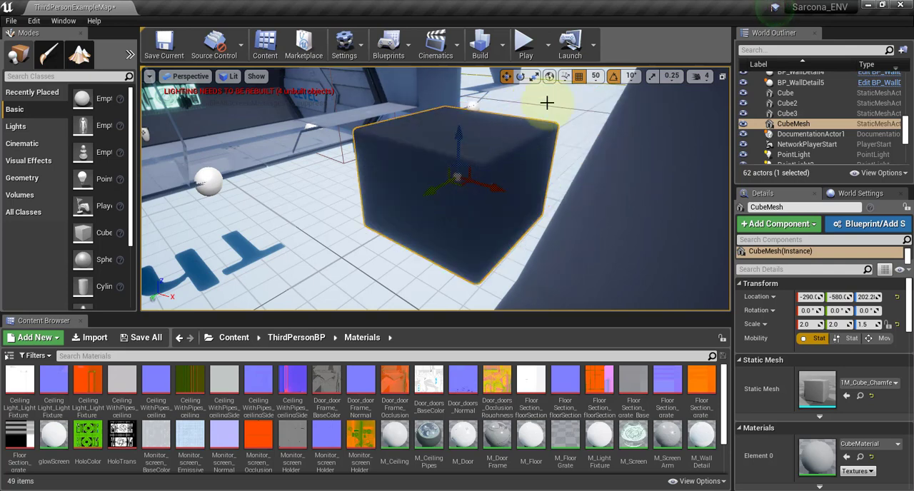
Set the position grid snap to 5 and switch grid snapping off and on again.
click(596, 77)
click(604, 113)
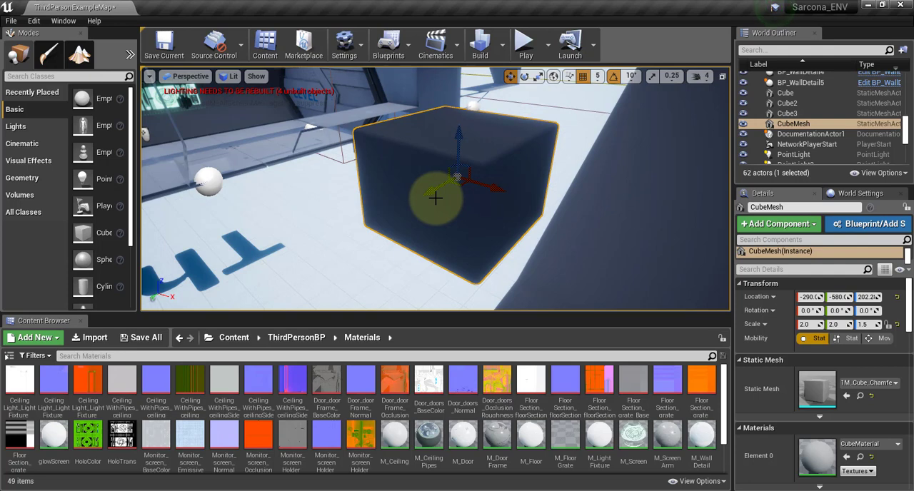
click(583, 76)
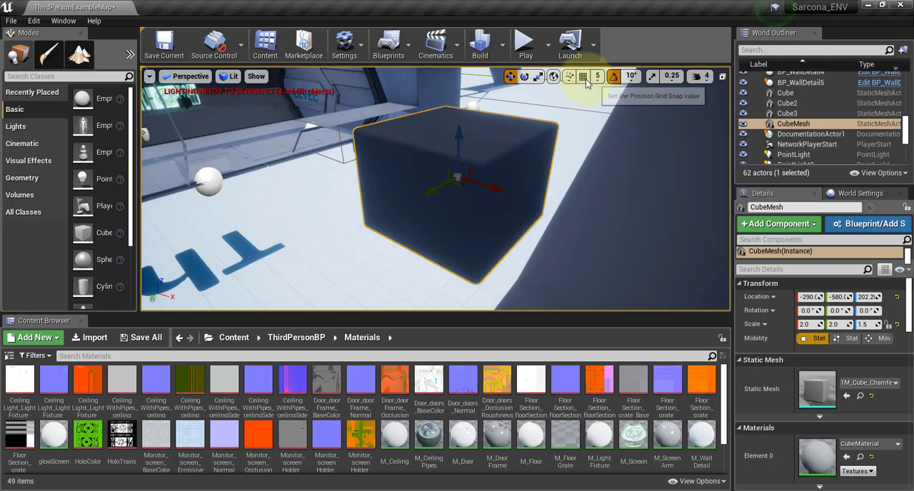
click(584, 78)
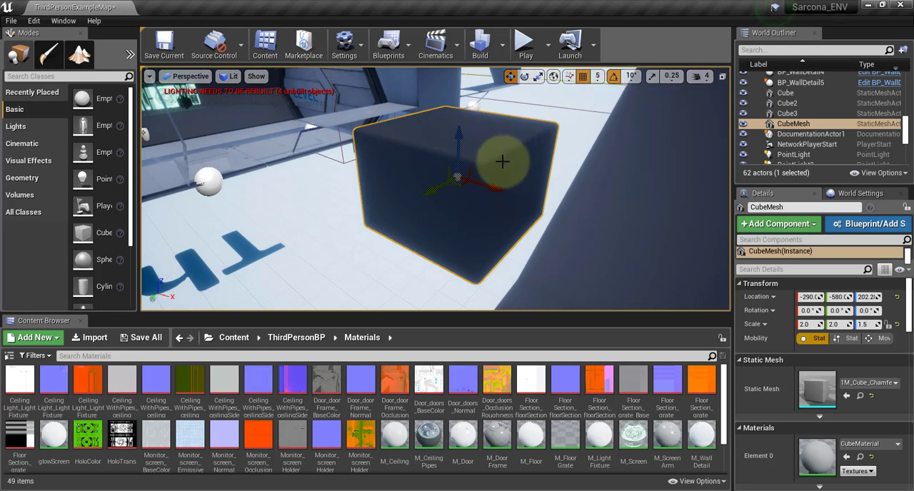
Rotate the cube with 10° rotation snapping, ending on a full 360° turn about the Z axis.
key(e)
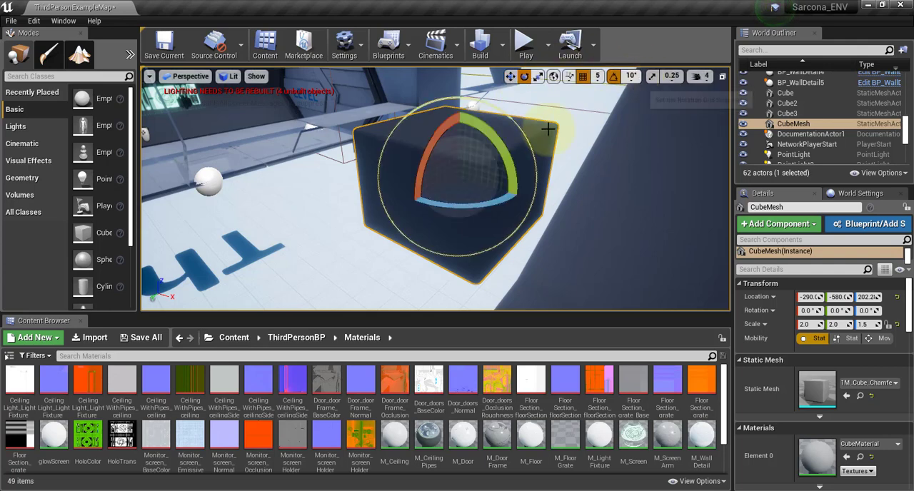
drag(482, 138, 520, 205)
drag(503, 163, 654, 101)
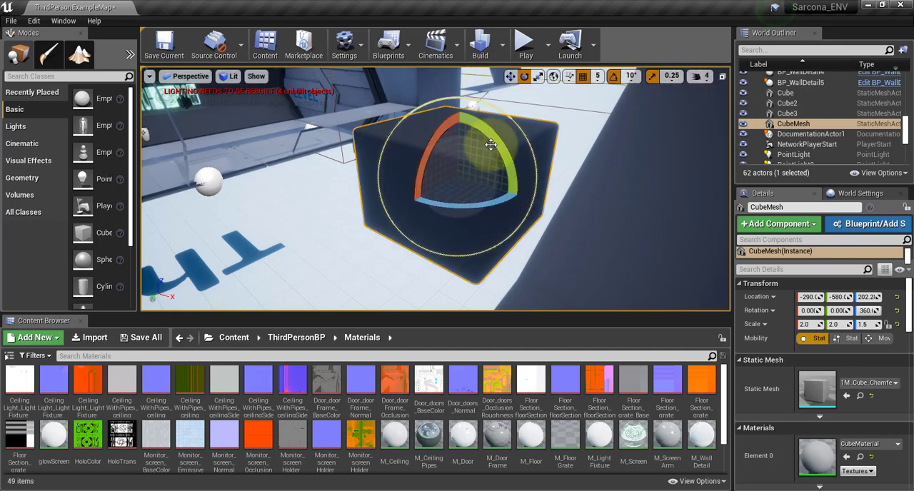
Try scaling the cube with the scale gizmo and undo the change.
key(r)
mouse_move(467, 175)
mouse_down()
mouse_move(514, 139)
mouse_move(454, 187)
mouse_move(481, 178)
mouse_up()
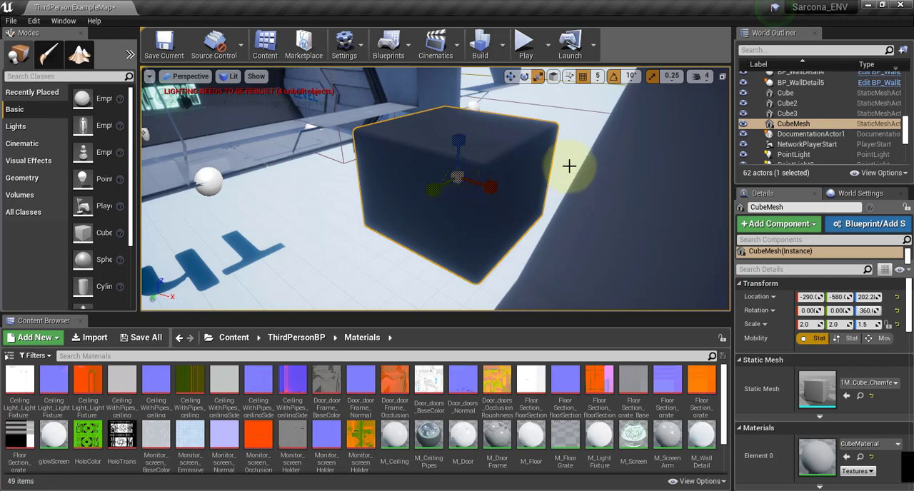
key(ctrl+z)
Enlarge the Content Browser to show all project materials and open the M_Screen material for editing.
key(f)
alt+drag(600, 159, 586, 138)
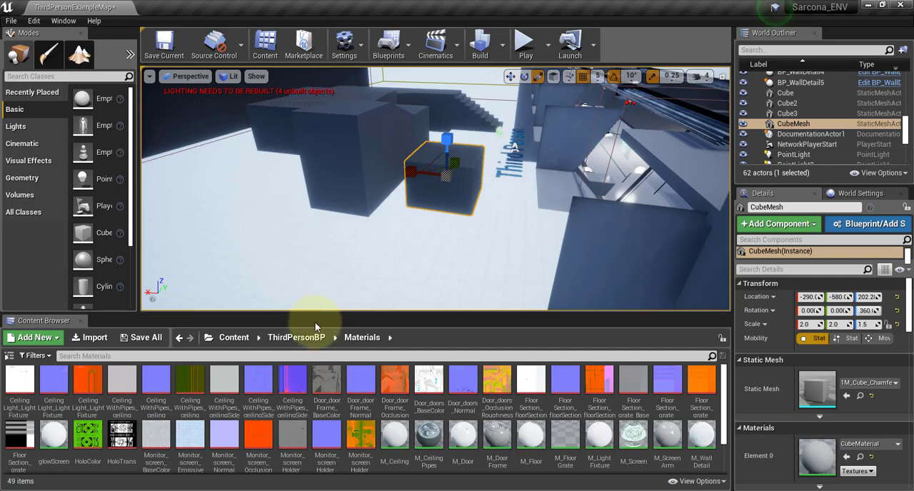
drag(323, 240, 333, 179)
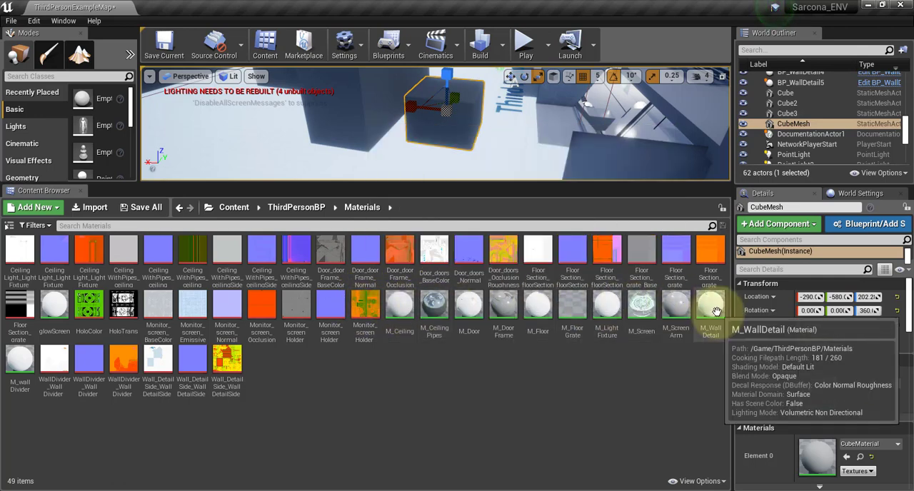
double_click(634, 312)
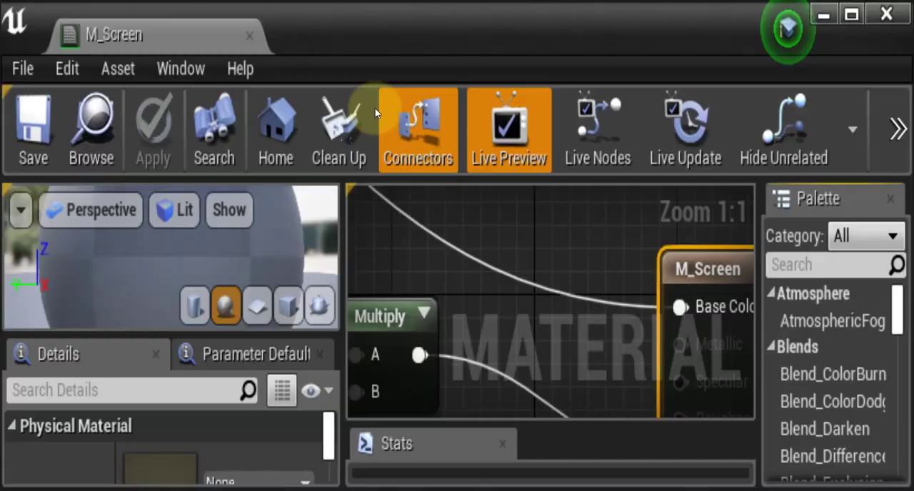
Look over the M_Screen node graph and examine the green hologram Texture Sample node up close.
scroll(592, 195, down, 4)
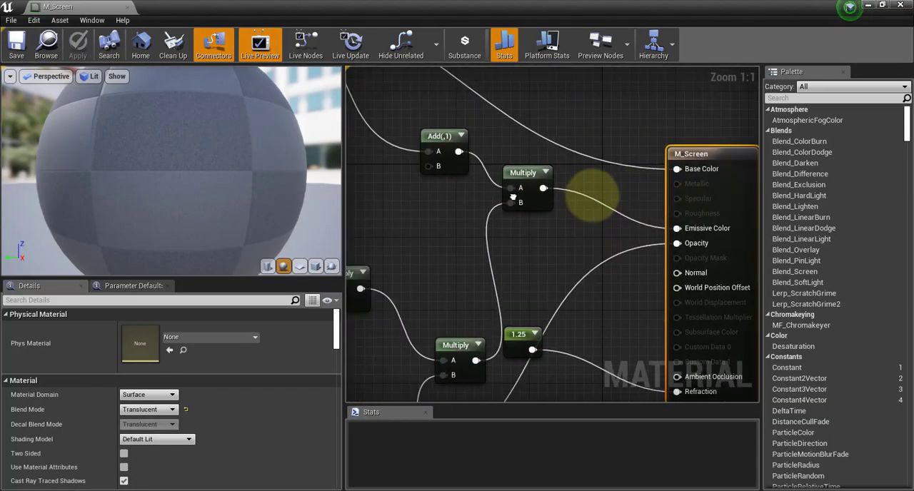
scroll(586, 202, down, 3)
scroll(513, 203, up, 2)
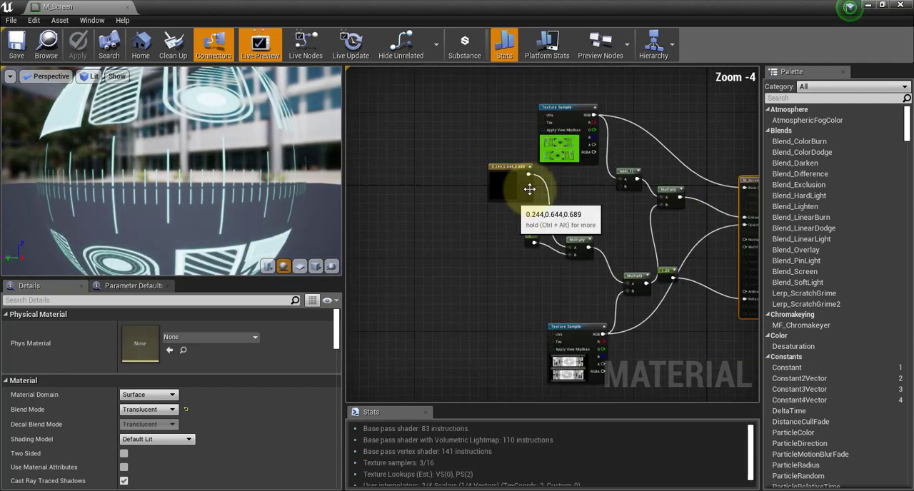
right_drag(532, 233, 517, 328)
scroll(559, 270, up, 4)
right_drag(547, 255, 513, 334)
click(490, 347)
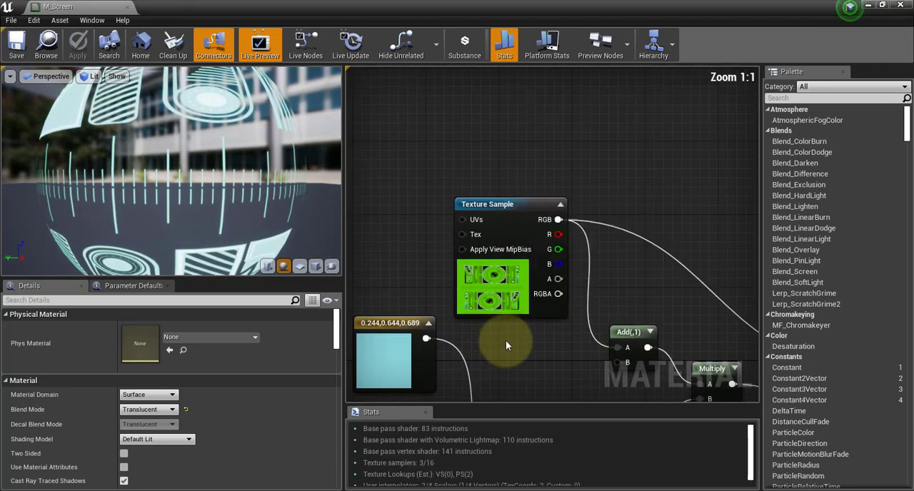
right_click(505, 341)
click(485, 336)
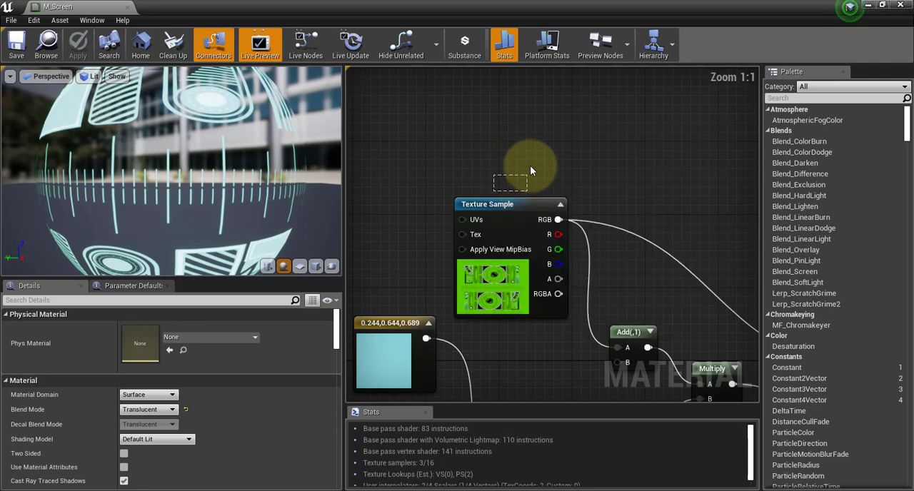
drag(530, 166, 525, 167)
right_drag(519, 166, 522, 110)
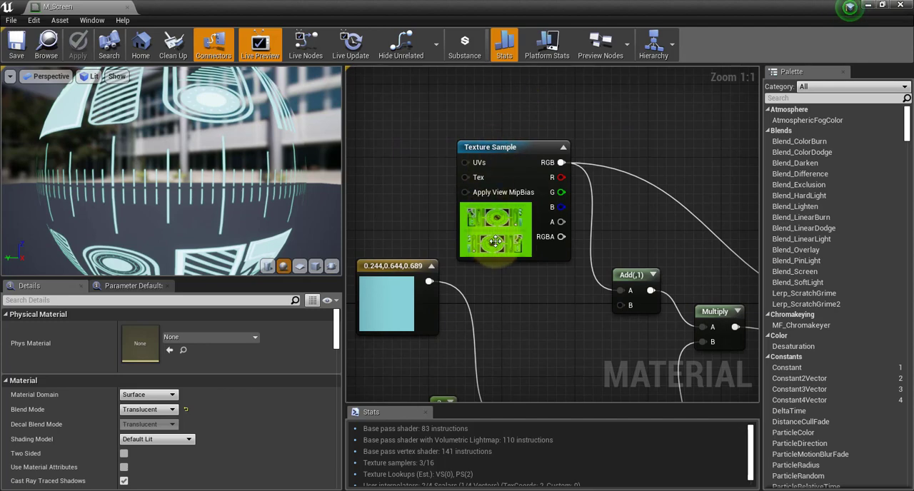
scroll(492, 230, up, 7)
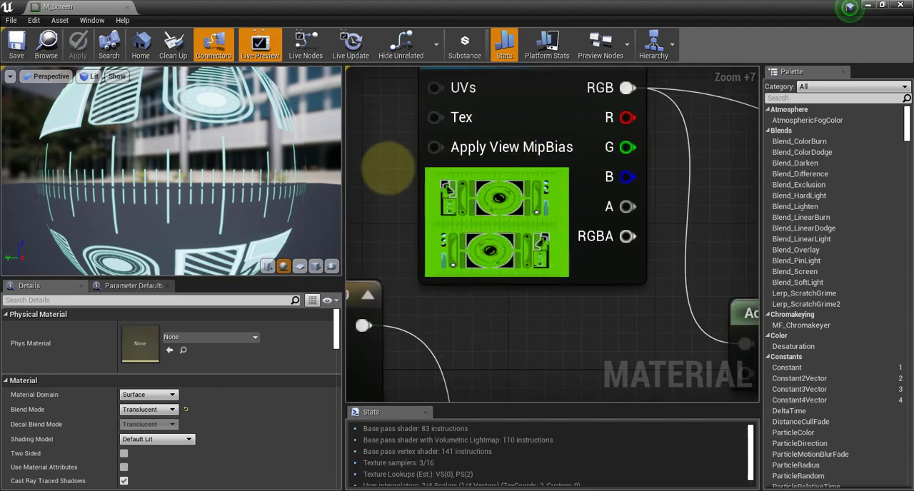
right_drag(388, 165, 416, 236)
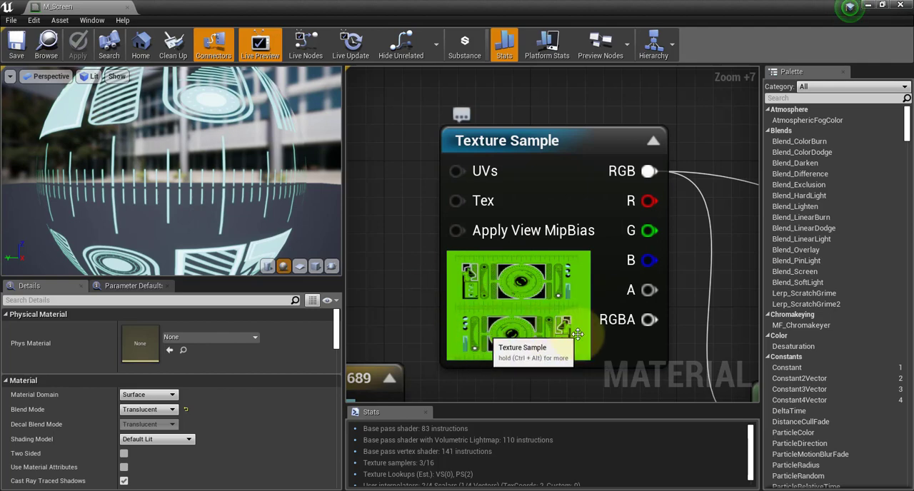
Trace the links from the green Texture Sample through the Multiply nodes to the M_Screen output's Base Color, Emissive Color and Opacity.
scroll(621, 297, down, 7)
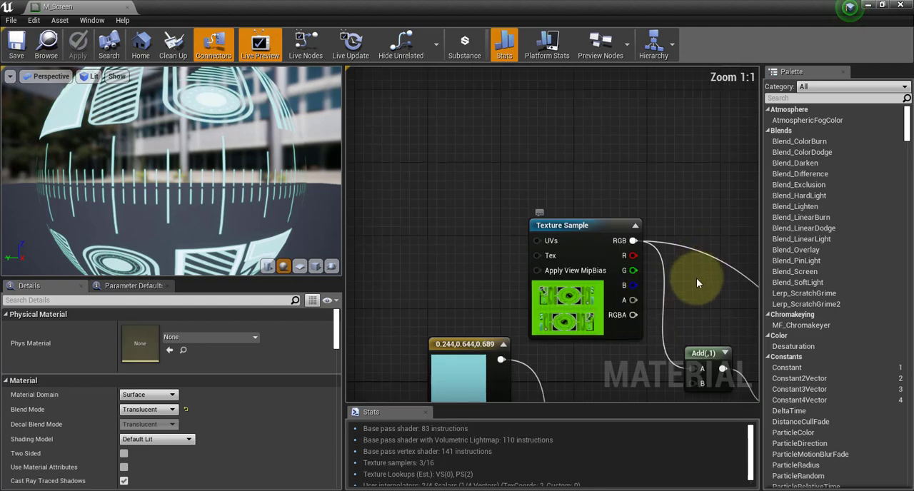
right_drag(697, 277, 592, 265)
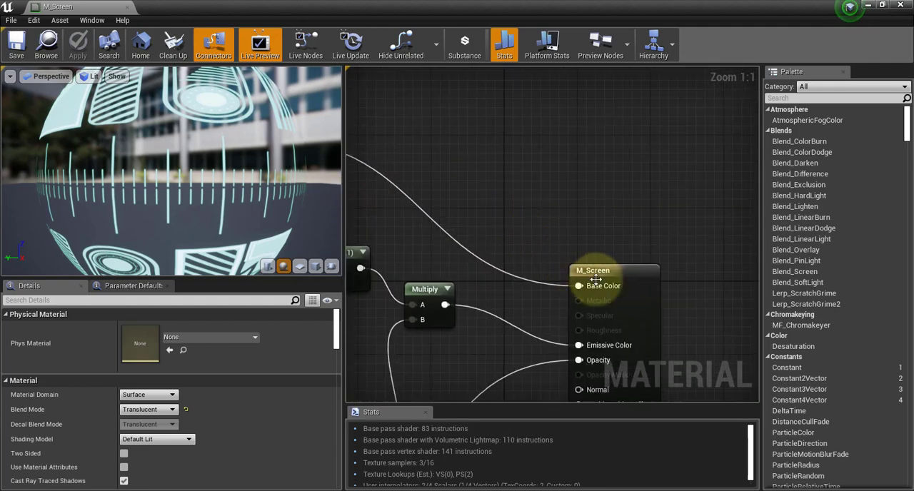
right_drag(429, 289, 631, 276)
right_drag(478, 286, 599, 243)
right_drag(639, 334, 510, 153)
scroll(584, 231, down, 2)
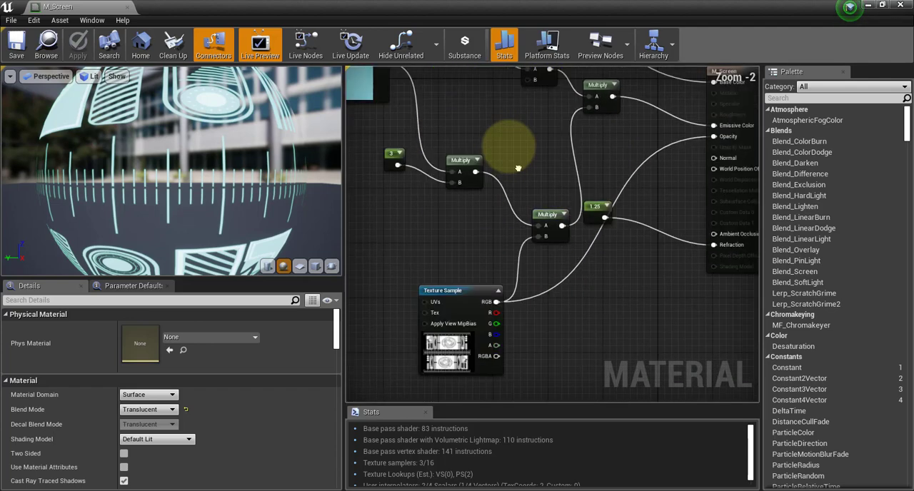
Shift the HoloTrans Texture Sample node slightly away from its Multiply node and examine its black-and-white mask up close.
drag(454, 265, 437, 286)
right_drag(545, 295, 633, 279)
scroll(564, 307, up, 2)
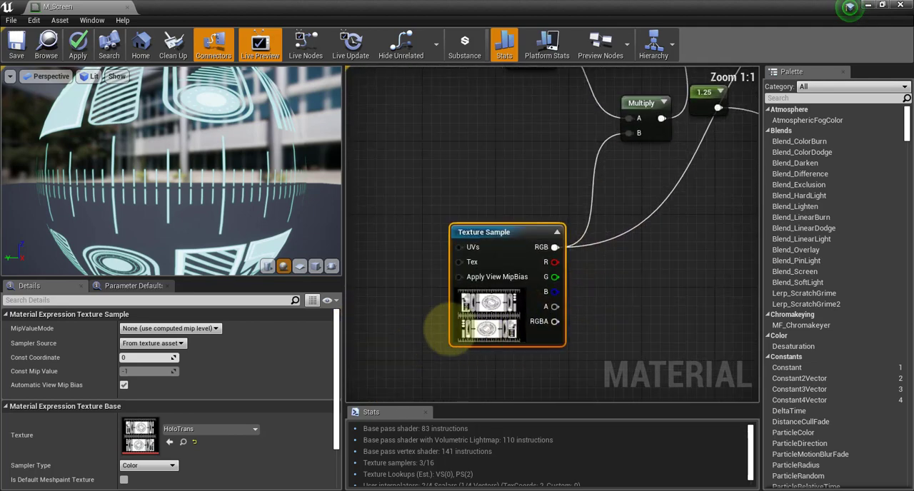
right_drag(455, 329, 543, 303)
scroll(571, 285, down, 12)
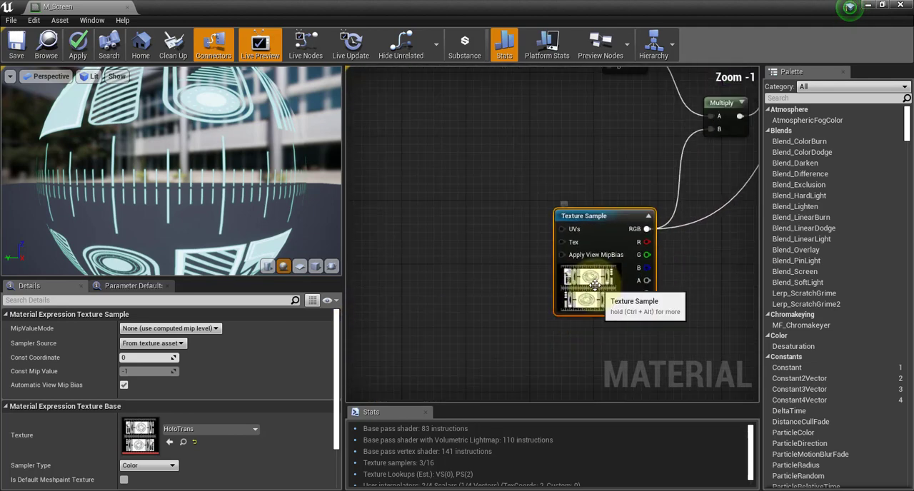
scroll(583, 285, up, 12)
right_drag(643, 280, 543, 274)
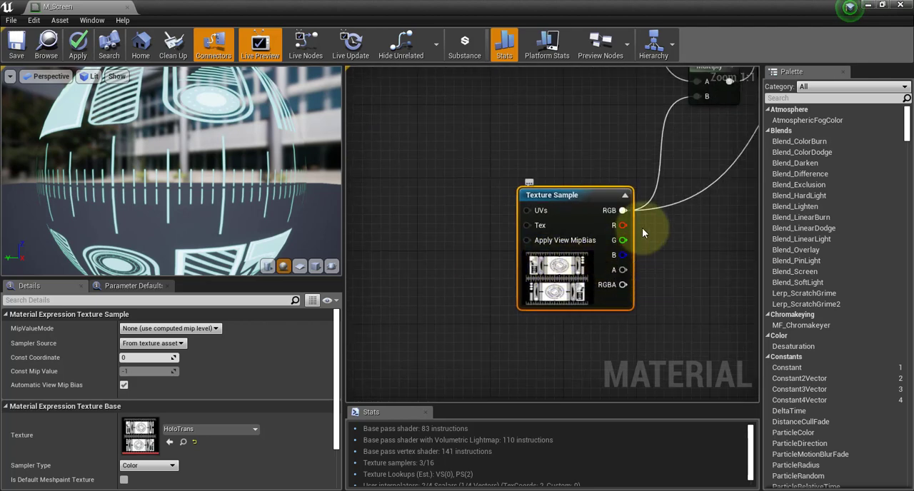
Compare the green texture, cyan color constant and HoloTrans mask nodes with the hologram shown on the preview sphere.
scroll(642, 227, down, 3)
right_drag(627, 140, 621, 394)
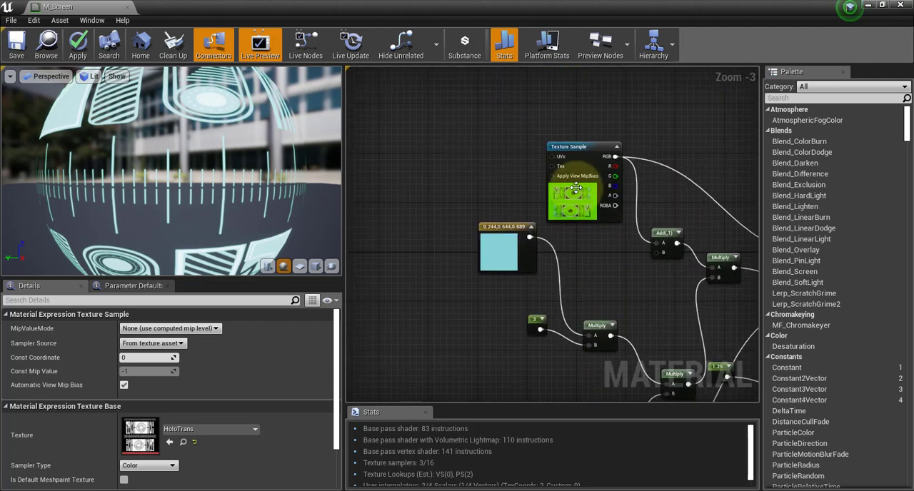
scroll(576, 189, up, 3)
scroll(607, 270, down, 6)
scroll(607, 265, up, 6)
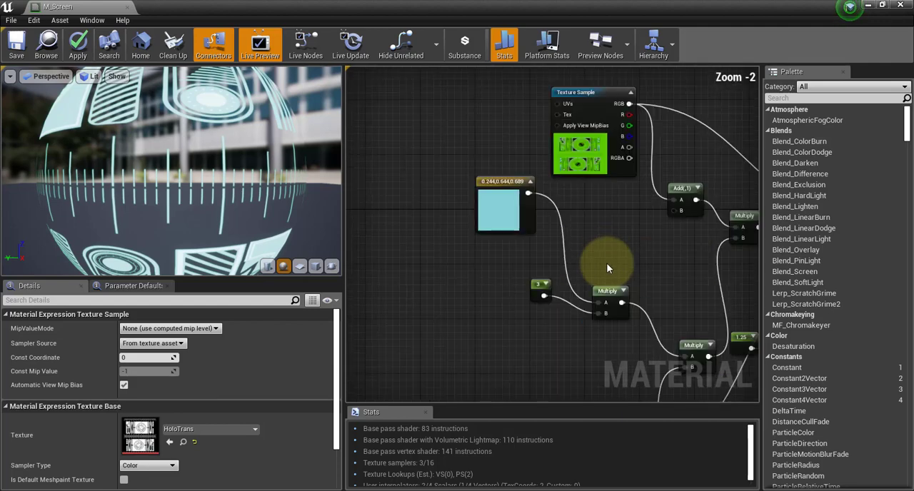
right_drag(599, 113, 601, 72)
right_drag(596, 224, 580, 123)
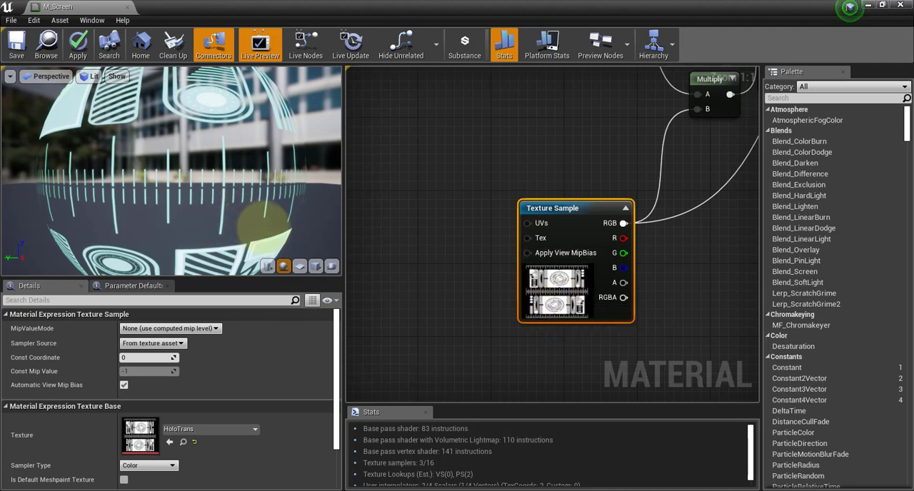
drag(261, 220, 385, 188)
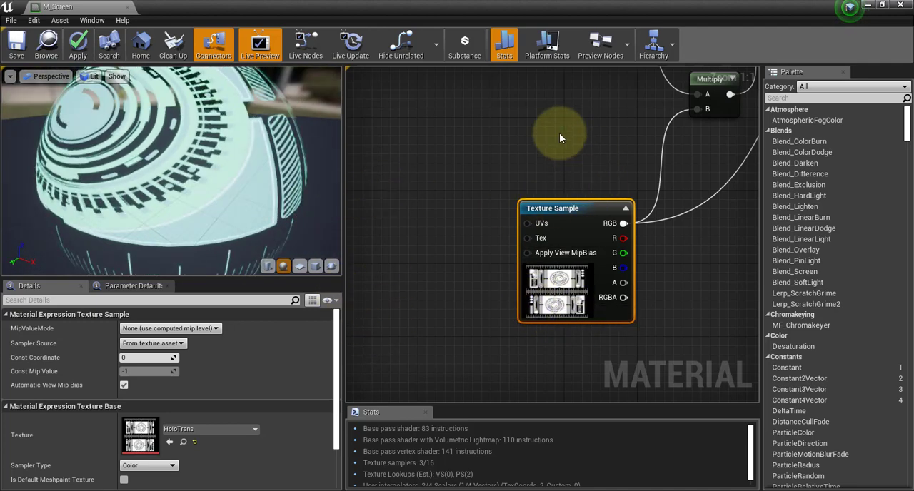
right_drag(559, 132, 449, 228)
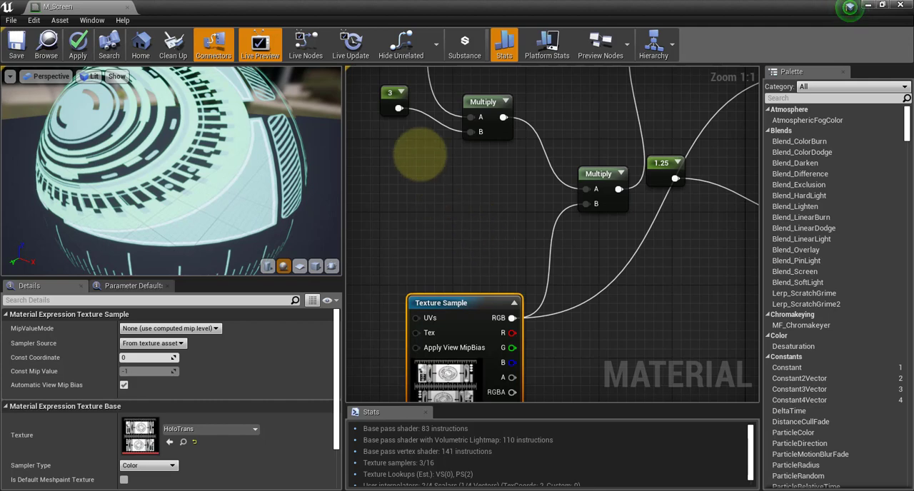
Review the Material Domain and Blend Mode options of the M_Screen output node, keeping Surface and Translucent.
right_drag(420, 155, 523, 121)
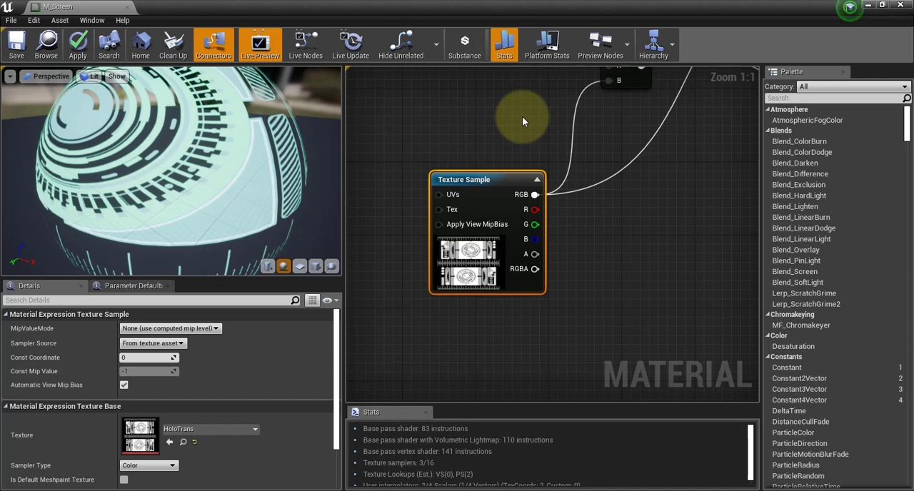
right_drag(522, 121, 619, 210)
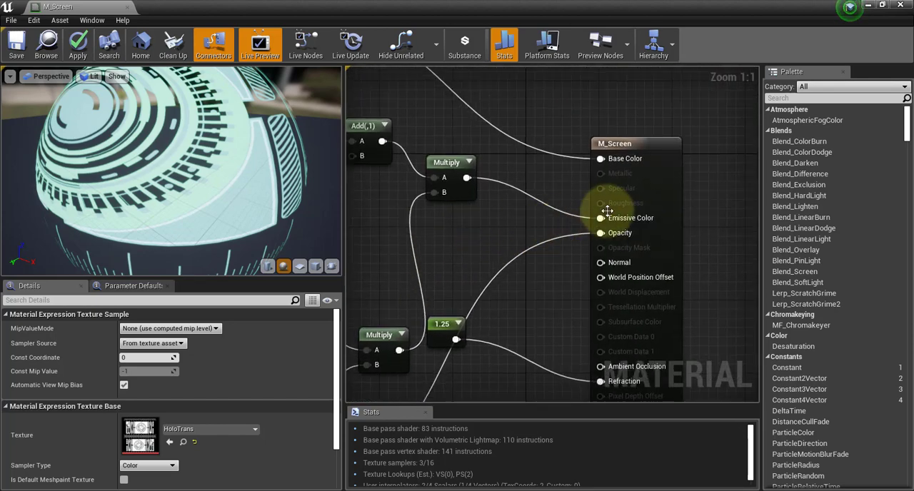
click(633, 150)
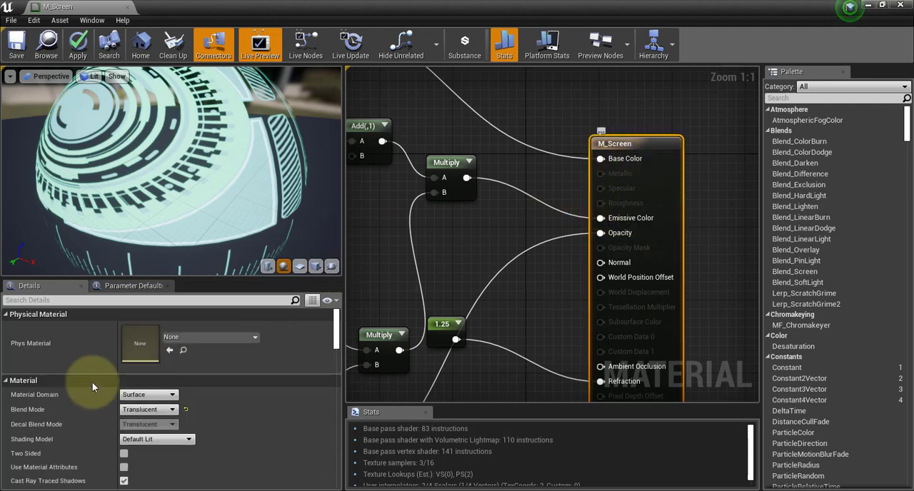
click(136, 399)
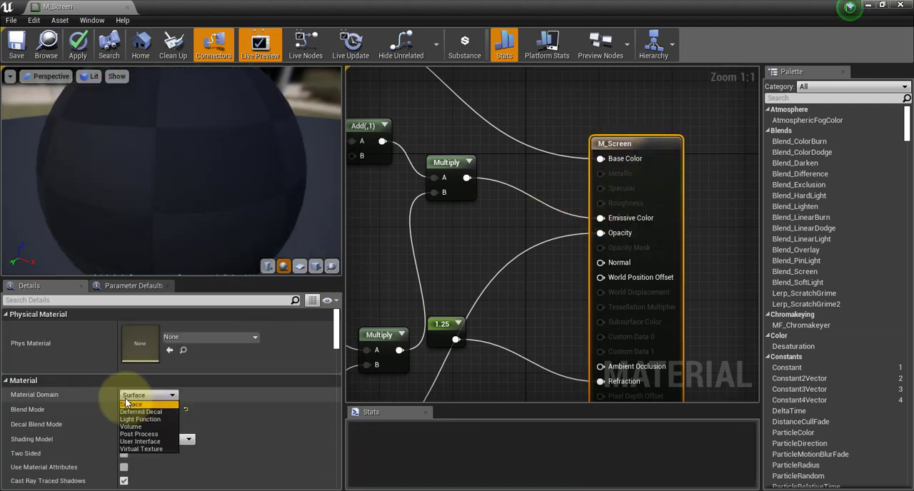
click(127, 405)
click(135, 412)
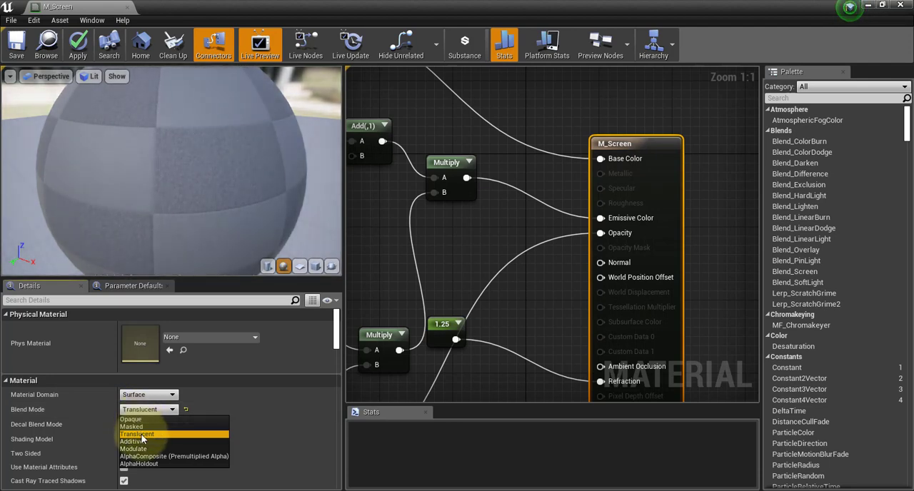
click(156, 437)
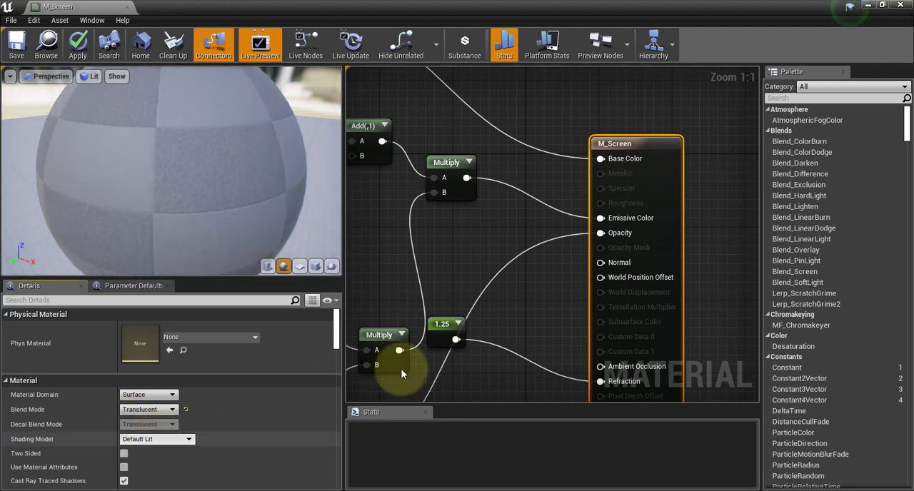
click(536, 327)
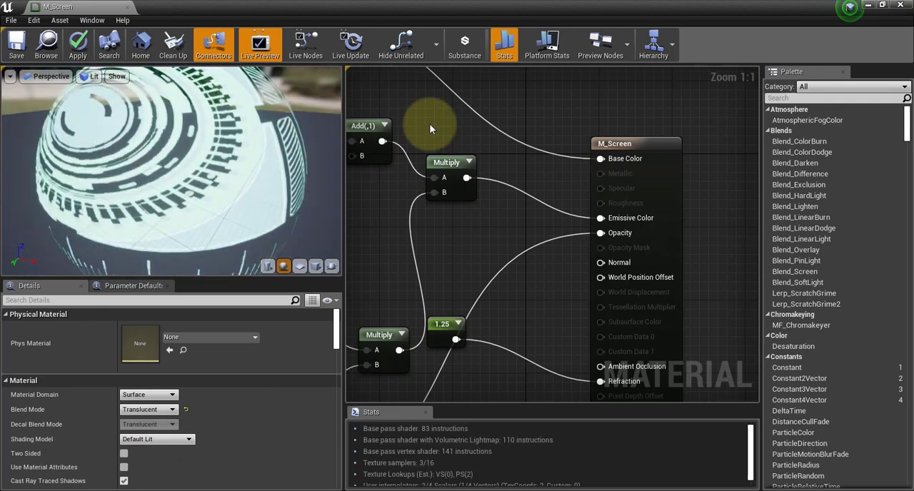
Switch the material's Blend Mode to Opaque to compare its effect on the Opacity input, and set it back to Translucent.
drag(147, 118, 171, 100)
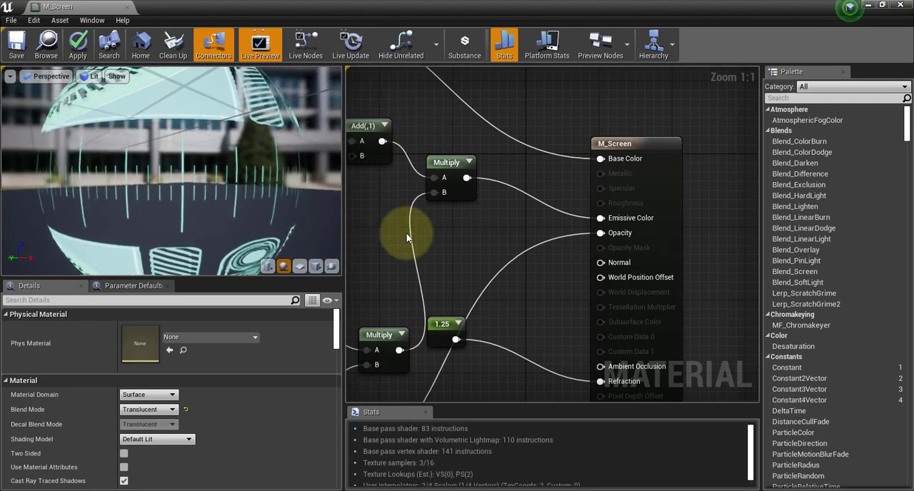
right_drag(585, 238, 700, 234)
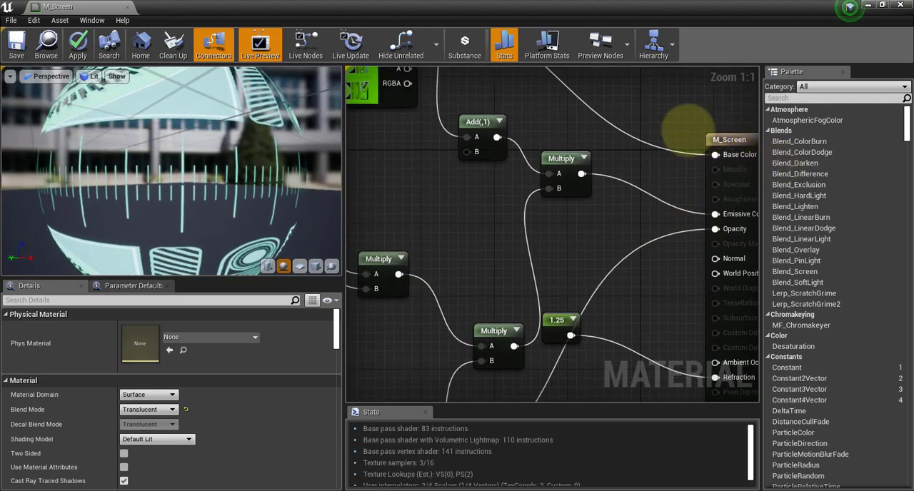
right_drag(689, 128, 601, 132)
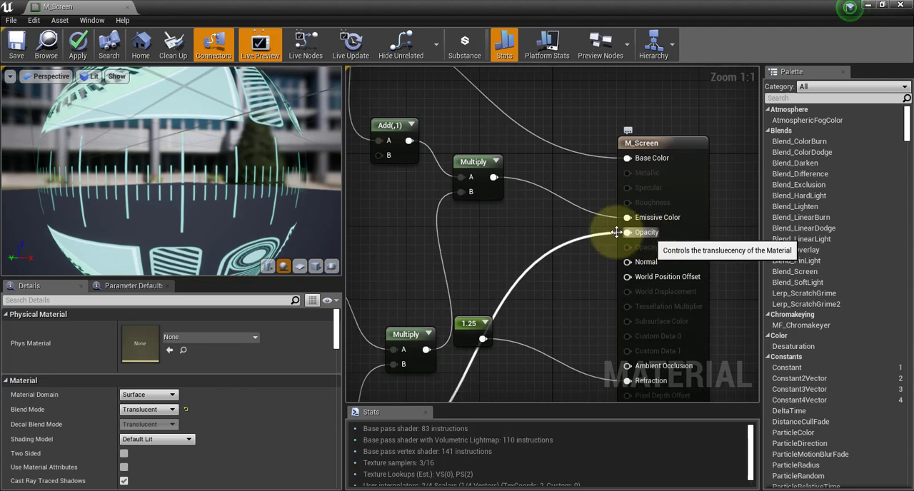
click(148, 409)
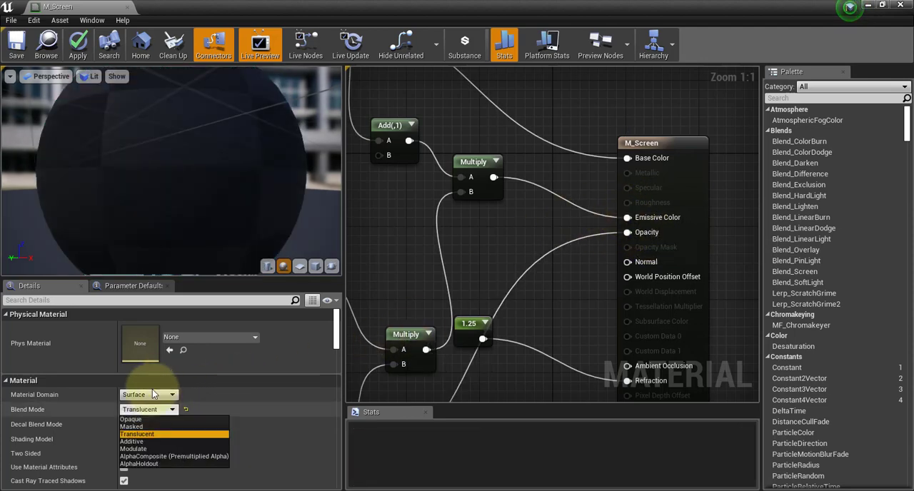
click(133, 419)
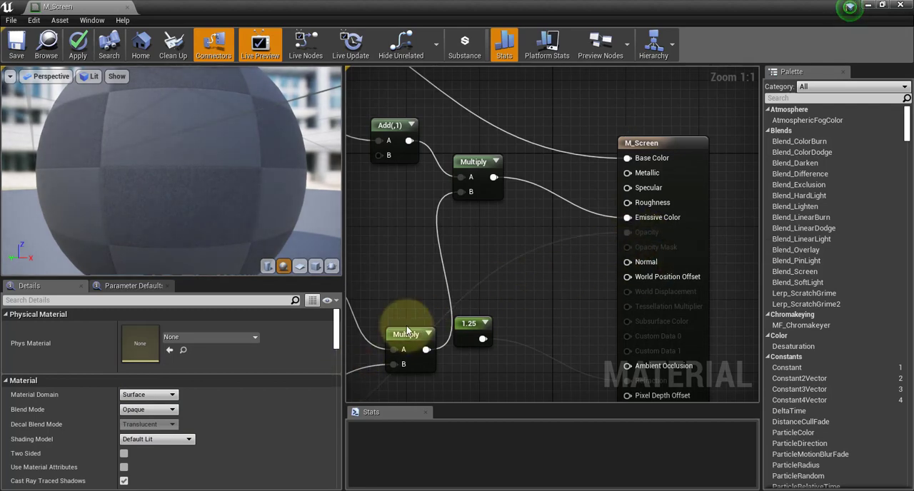
click(149, 409)
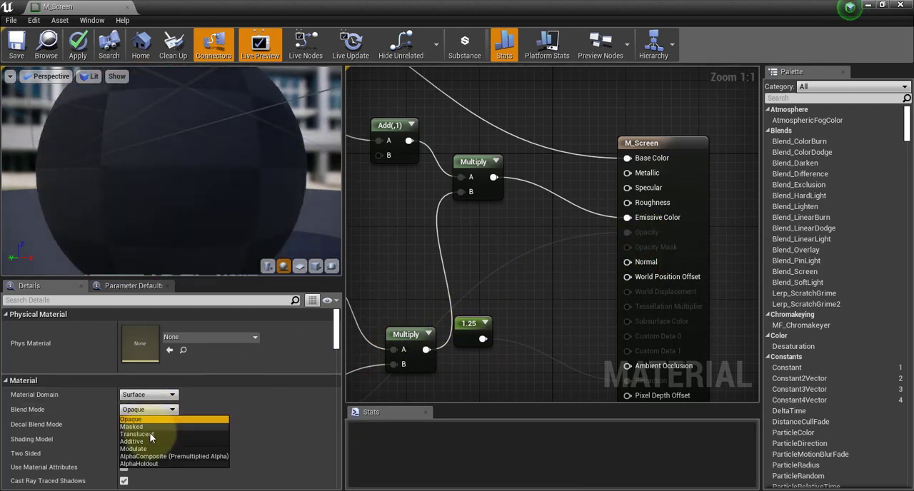
click(150, 435)
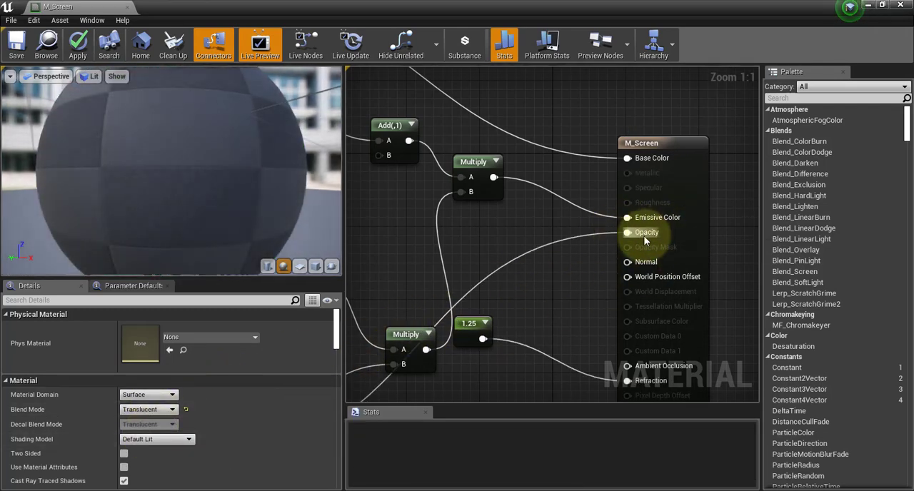
Move the 1.25 constant node beside the Refraction input of the M_Screen node, clear of the Opacity link.
scroll(664, 271, down, 2)
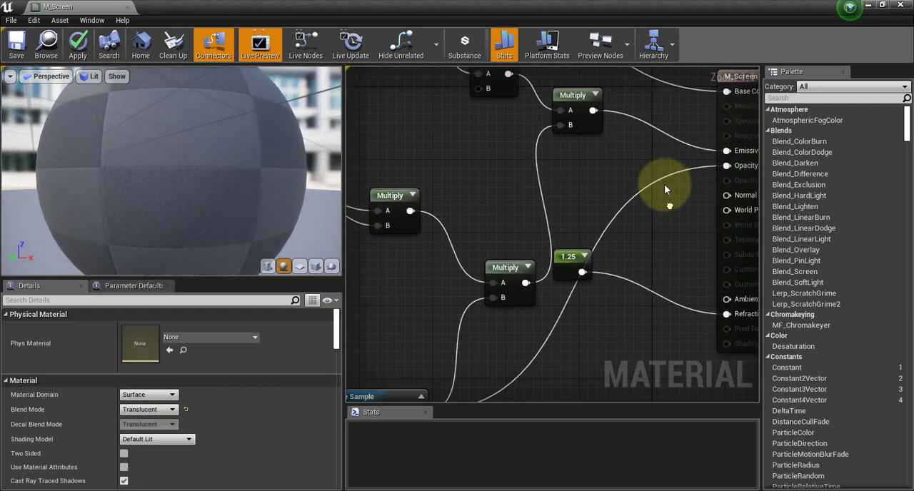
drag(592, 227, 622, 302)
scroll(692, 246, up, 2)
right_drag(568, 240, 585, 255)
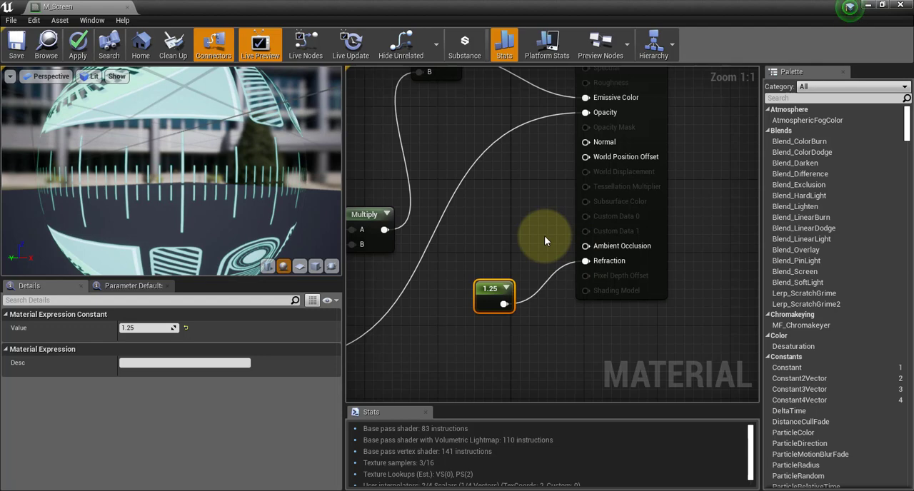
click(520, 230)
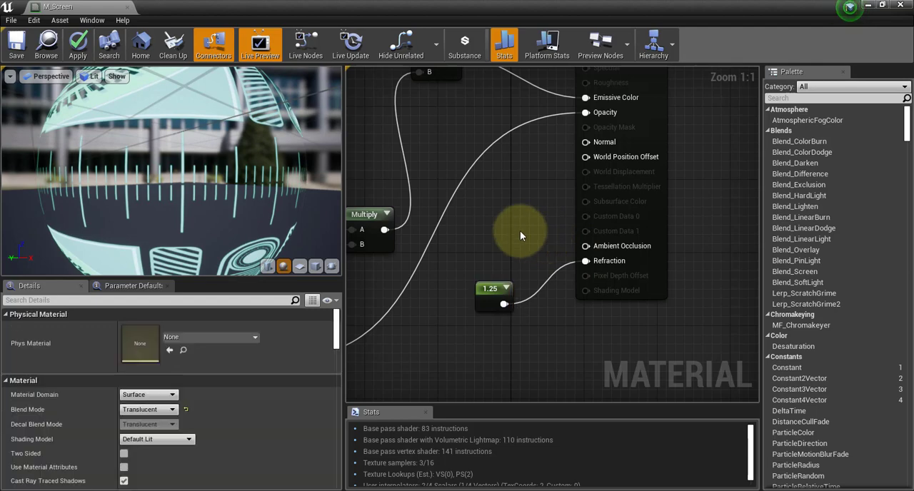
Add a Constant node above the 1.25 constant, set its value to 2.7 and connect it to Refraction.
click(520, 230)
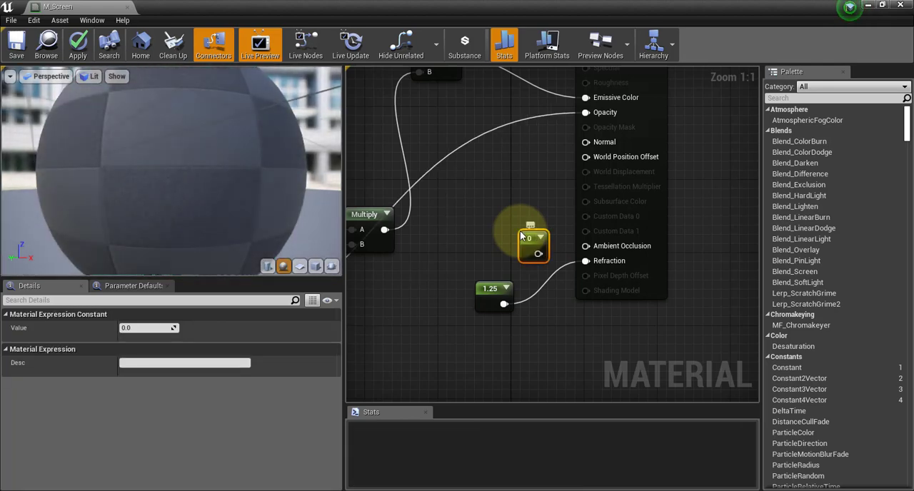
drag(526, 239, 482, 234)
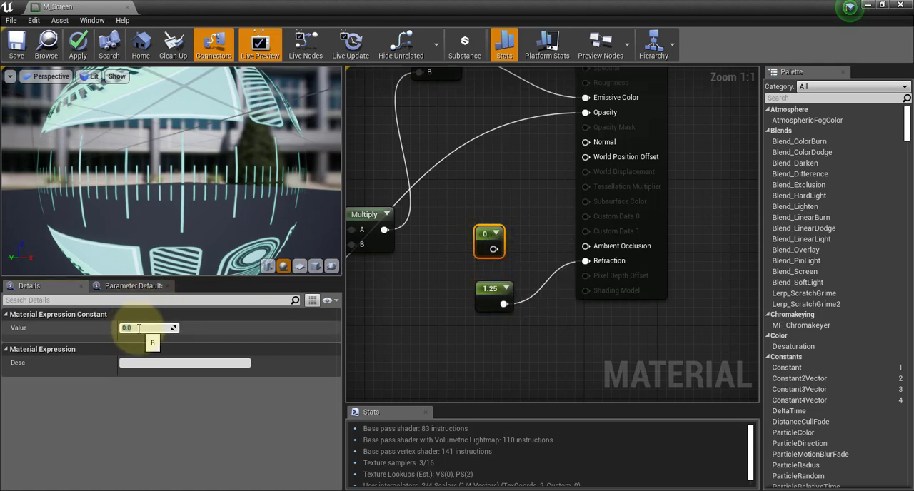
key(Return)
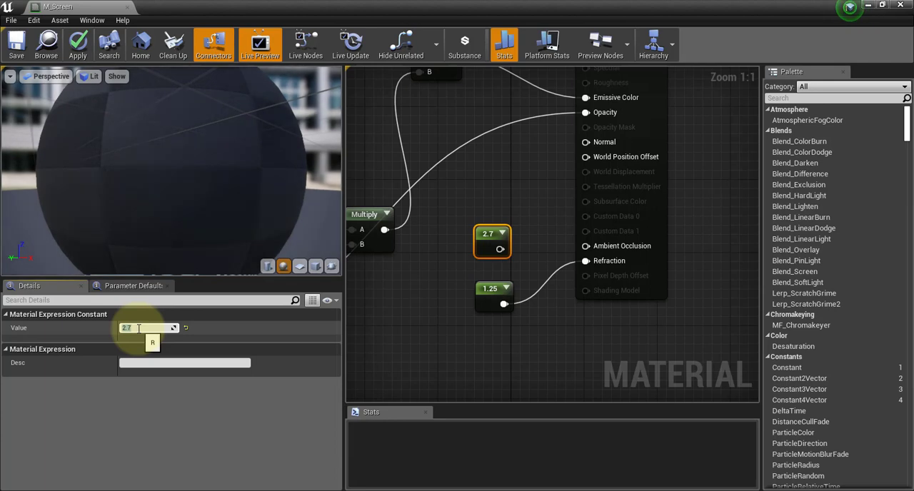
drag(500, 248, 571, 261)
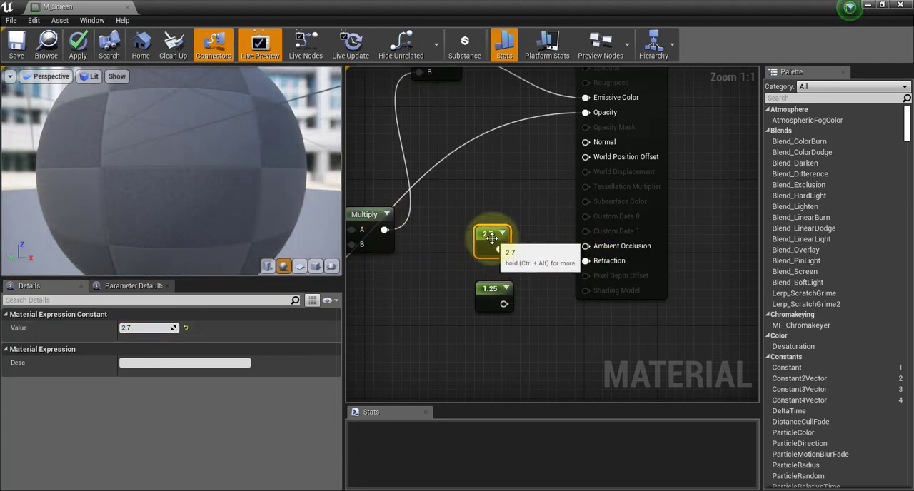
Apply the material and examine the refraction on the preview sphere from several angles and distances.
drag(234, 183, 185, 131)
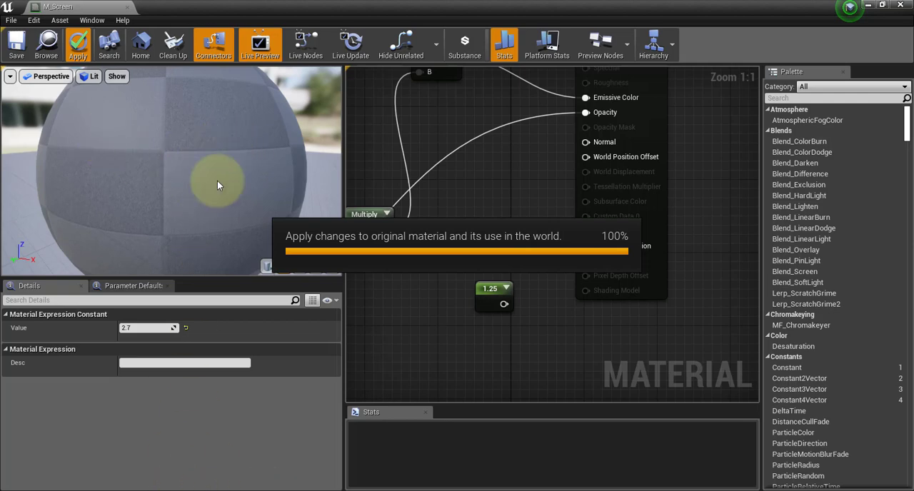
drag(164, 105, 139, 145)
scroll(139, 150, down, 8)
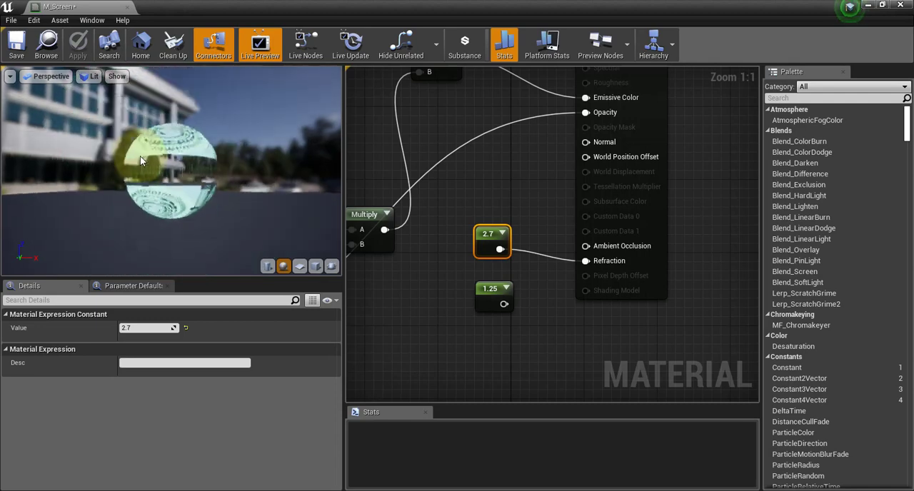
scroll(161, 172, up, 2)
scroll(177, 173, up, 2)
drag(177, 174, 301, 196)
Reapply the material with the 1.25 constant connected to Refraction and delete the 2.7 constant.
drag(504, 305, 588, 260)
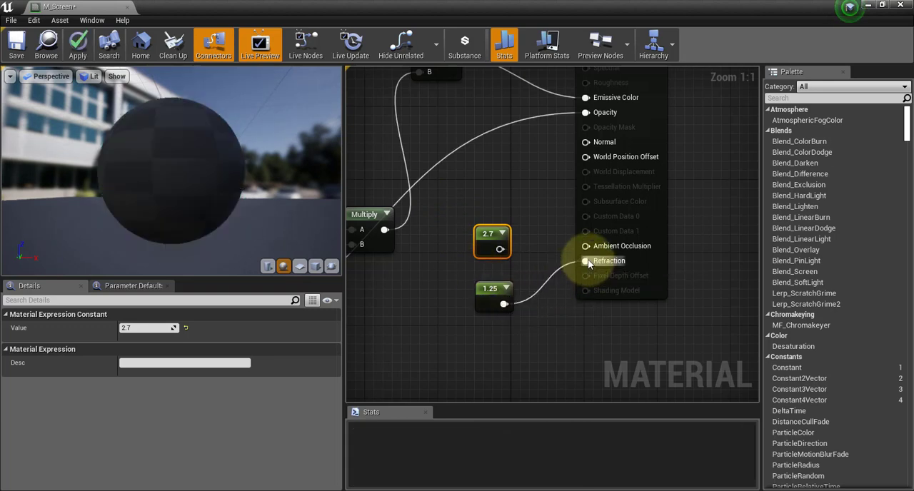
drag(165, 185, 152, 152)
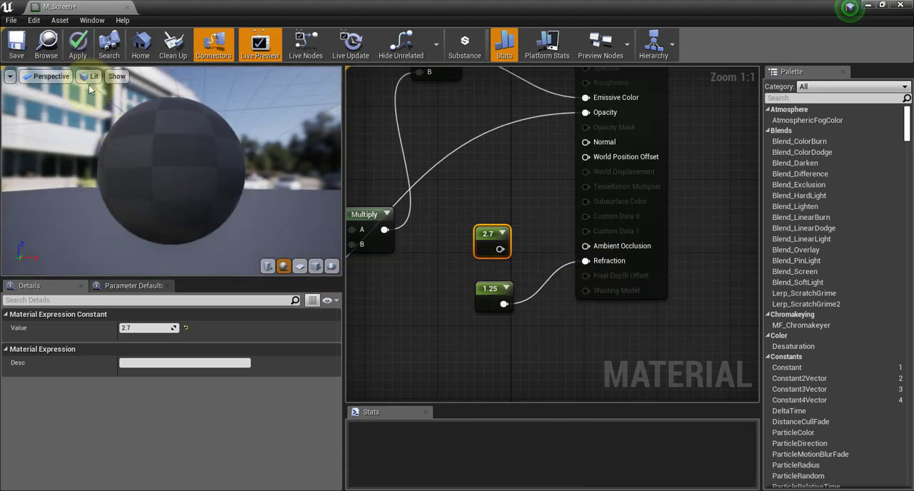
click(80, 46)
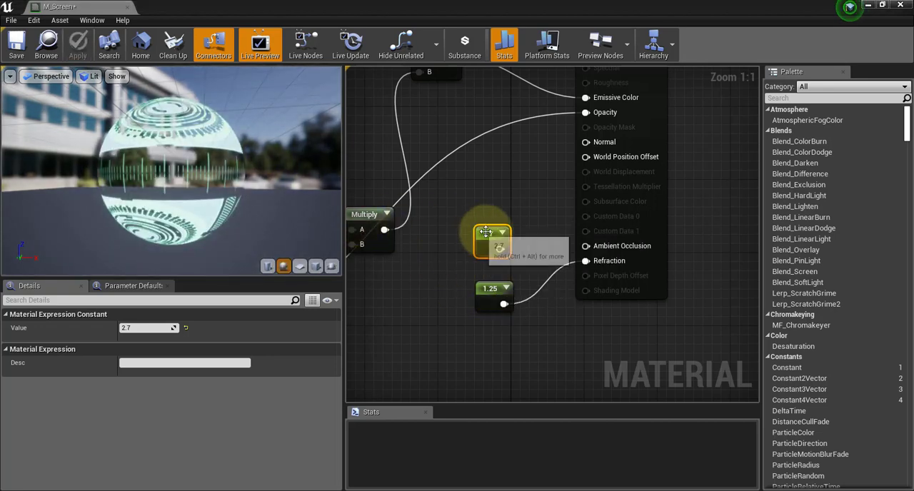
key(Delete)
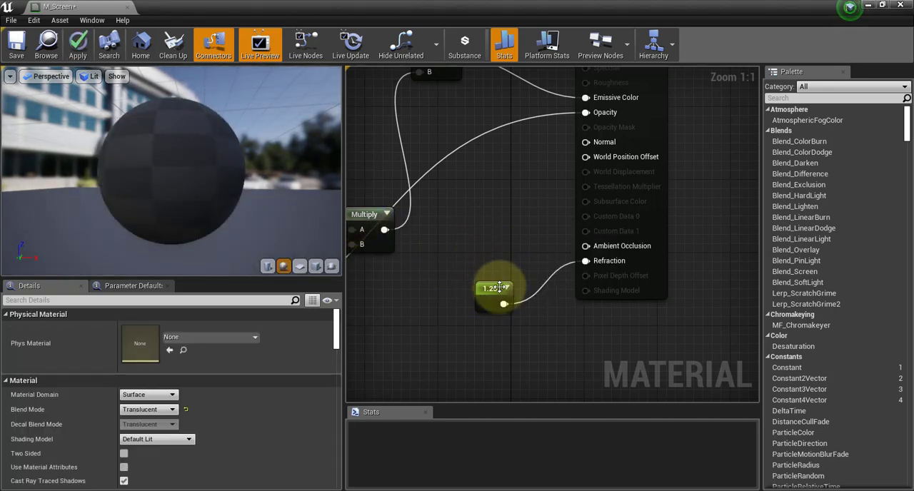
Nudge the 1.25 constant slightly upward and shift the HoloTrans Texture Sample node up and away from the Multiply nodes.
drag(500, 289, 499, 277)
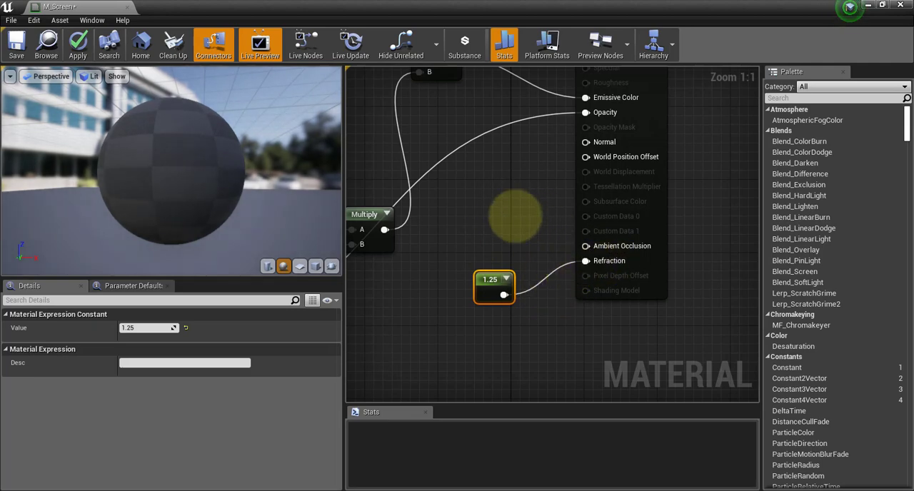
right_drag(515, 216, 746, 234)
right_drag(596, 210, 600, 174)
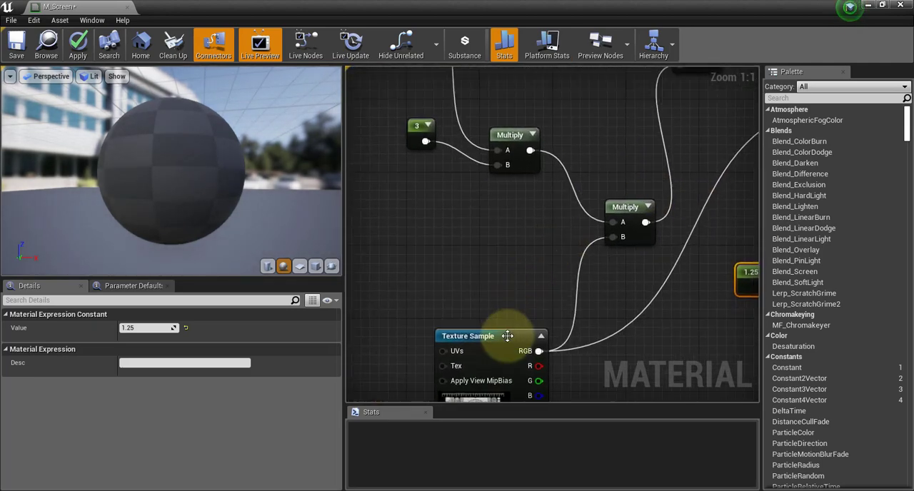
drag(507, 336, 441, 290)
right_drag(582, 130, 430, 255)
right_drag(584, 318, 519, 347)
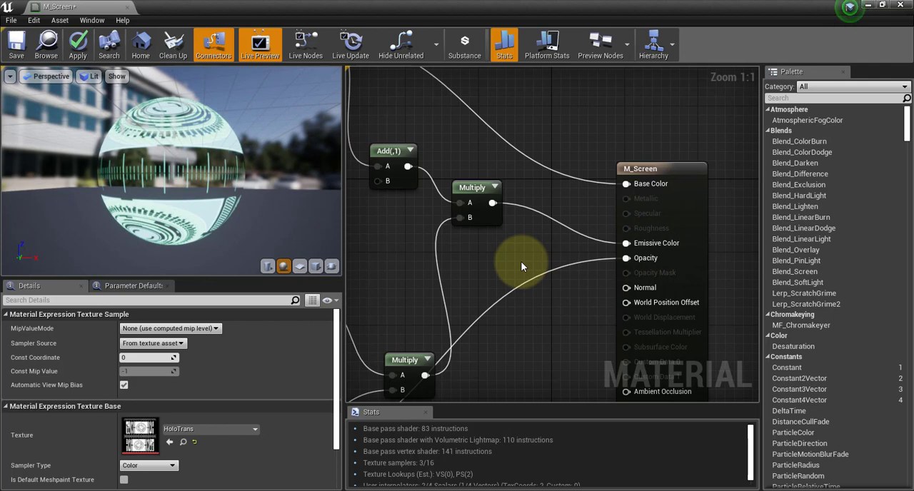
Shift the green HoloColor Texture Sample node slightly and move the Add node up and closer to it.
right_drag(405, 159, 601, 309)
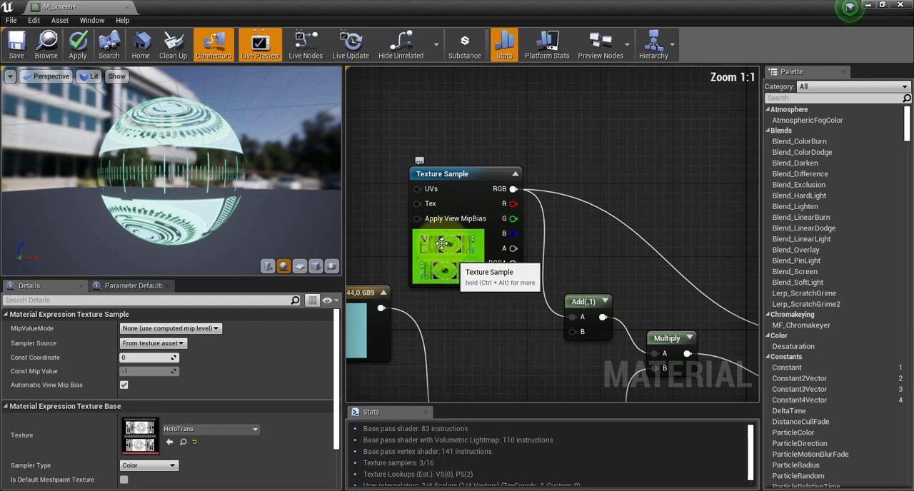
right_drag(613, 272, 664, 147)
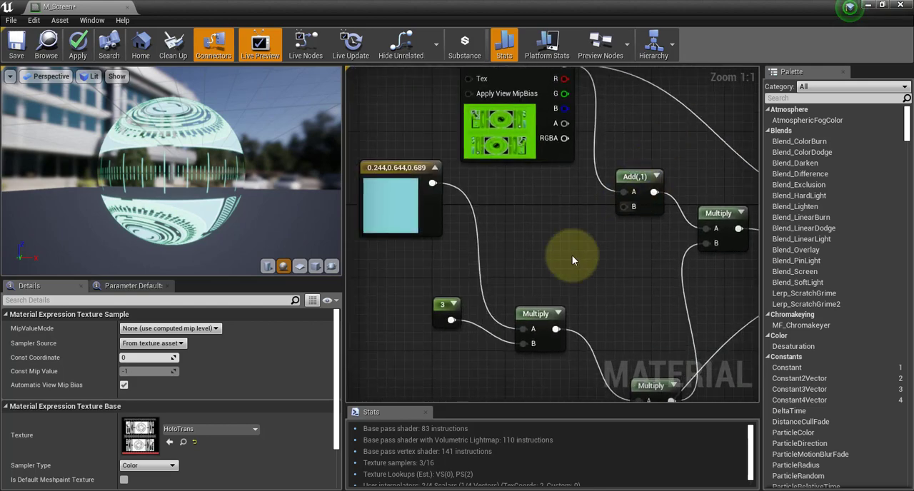
scroll(572, 255, down, 2)
scroll(571, 248, up, 1)
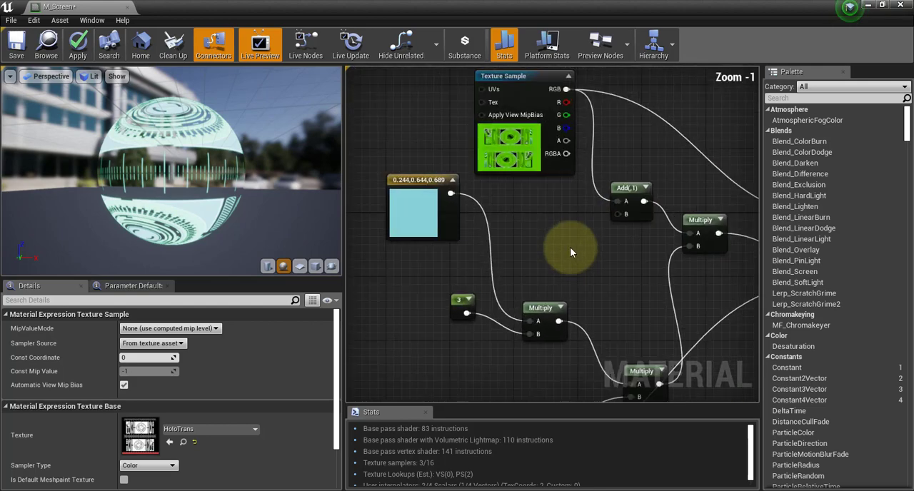
scroll(570, 249, down, 1)
right_drag(571, 249, 482, 266)
drag(430, 118, 403, 111)
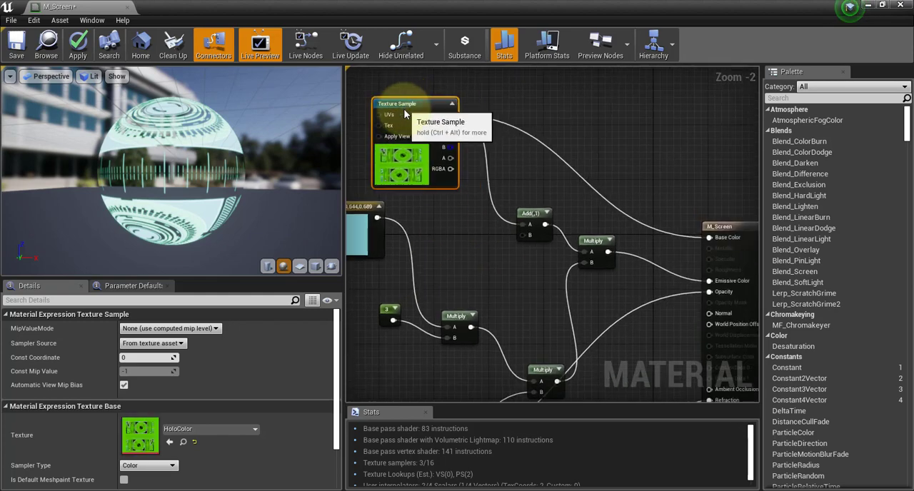
drag(530, 214, 518, 188)
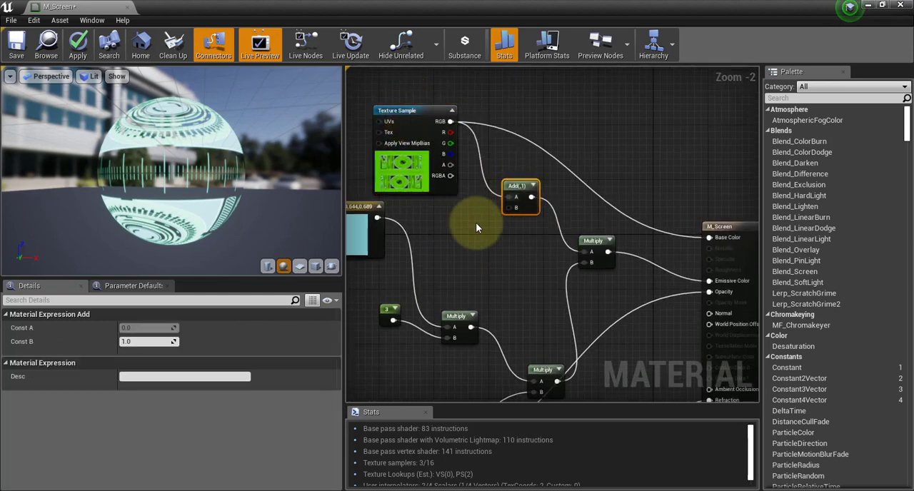
Search the material graph's node list for "add" and dismiss it without creating a node.
click(478, 223)
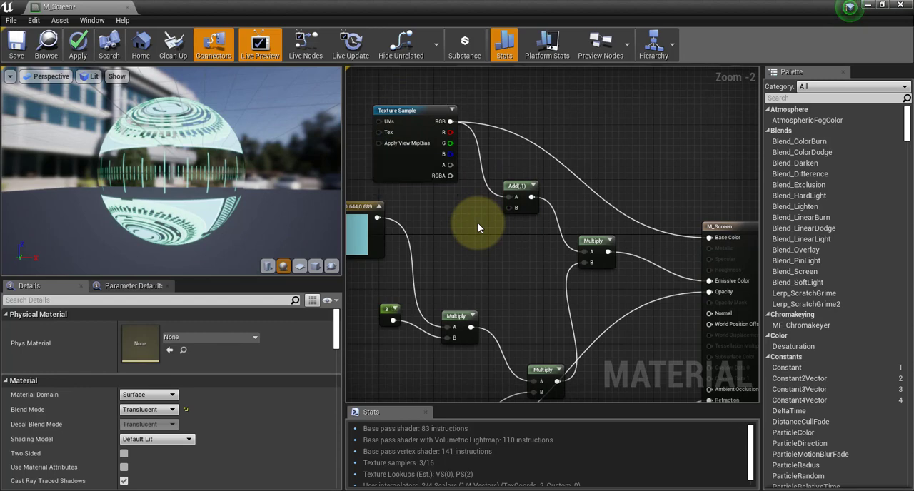
right_click(478, 223)
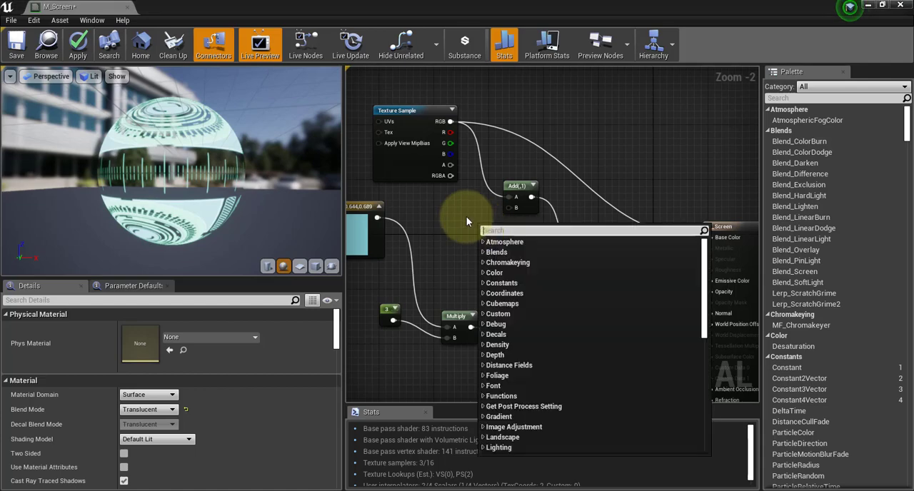
text(add)
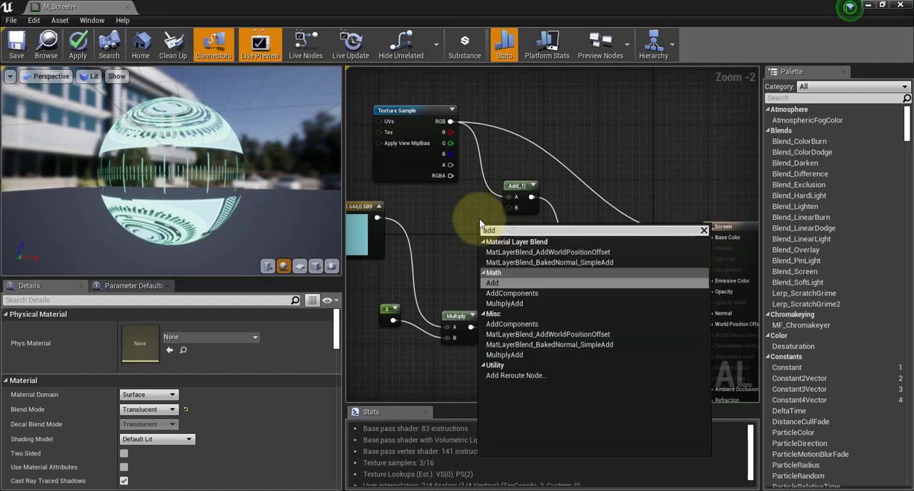
click(560, 201)
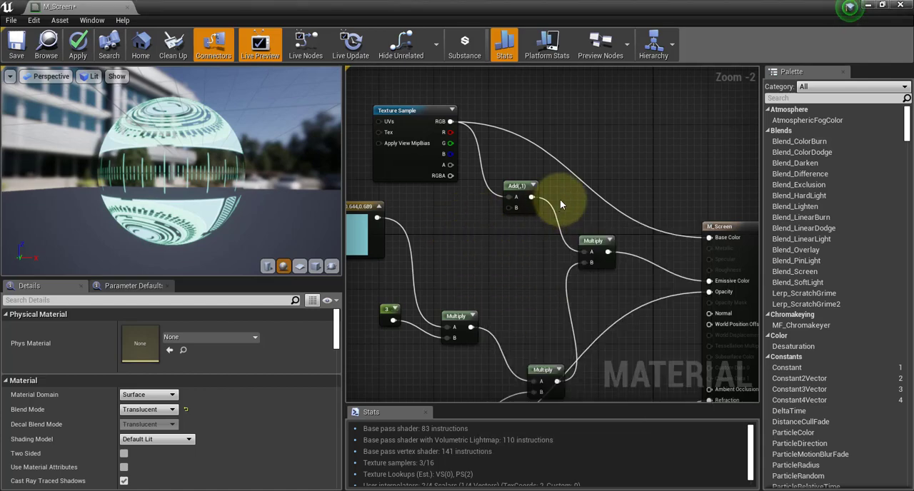
Move the Add node slightly higher, closer to the level of the HoloColor Texture Sample.
scroll(518, 185, up, 2)
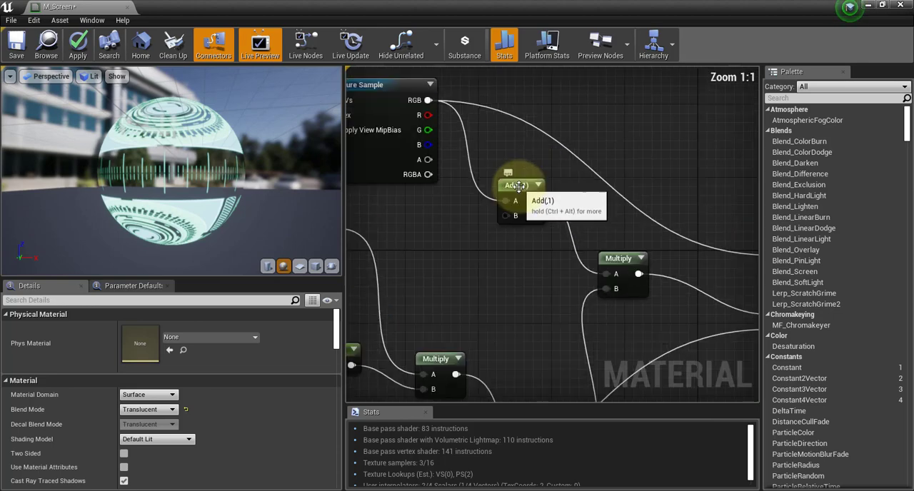
click(518, 186)
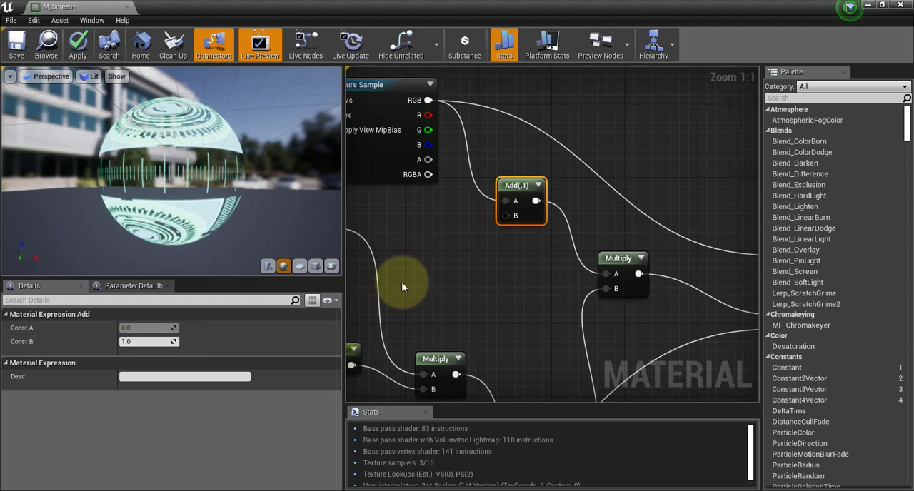
right_drag(427, 274, 484, 315)
drag(576, 228, 575, 209)
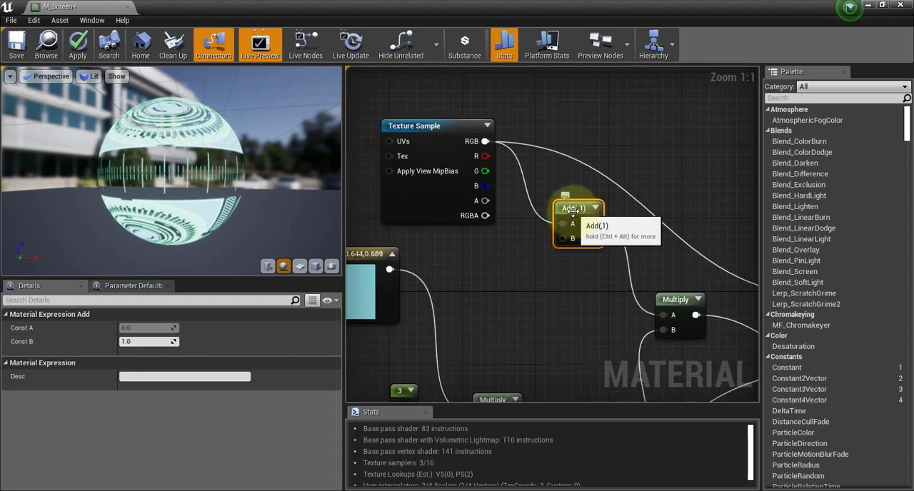
right_drag(602, 302, 621, 291)
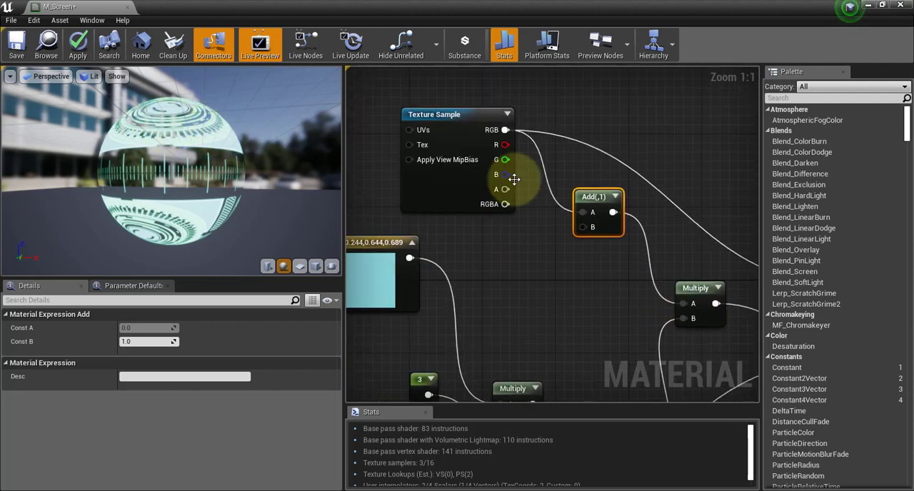
Shift the light-blue colour constant slightly left, and move the 3 constant left and down from its Multiply node.
right_drag(683, 232, 681, 147)
right_drag(579, 177, 680, 211)
drag(458, 193, 430, 200)
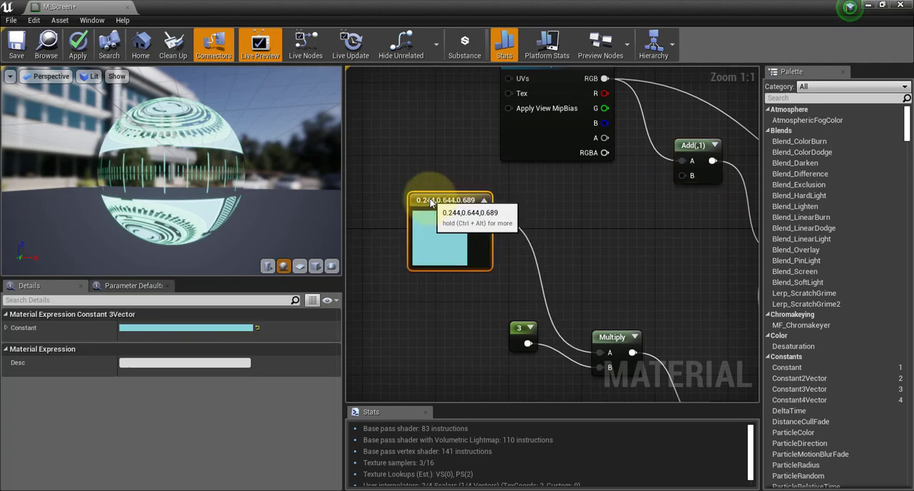
right_drag(535, 180, 525, 205)
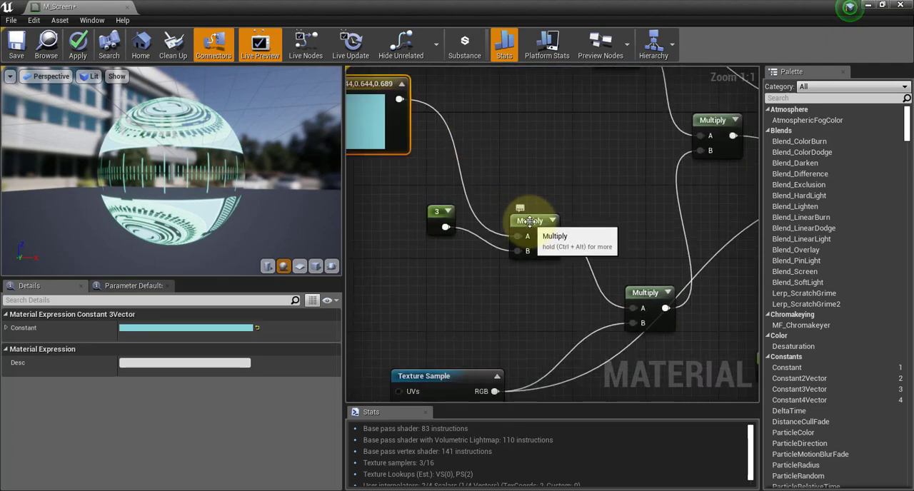
click(528, 221)
drag(438, 215, 518, 250)
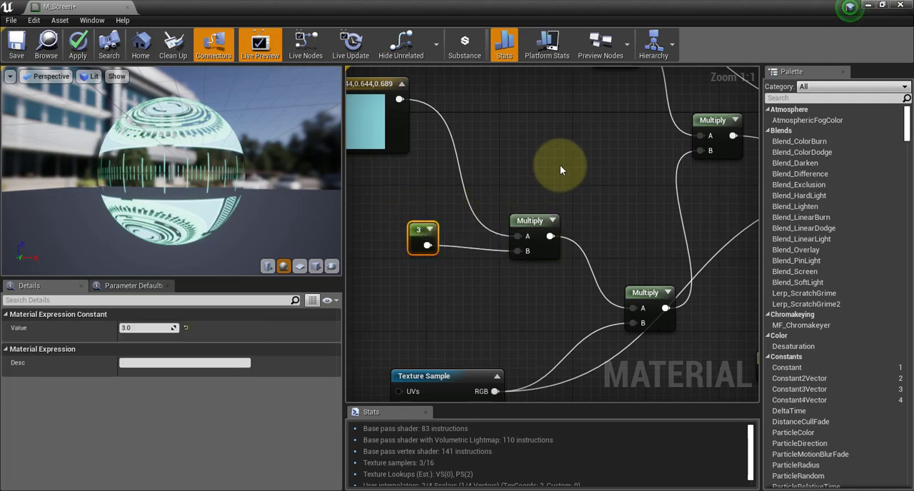
right_drag(550, 132, 630, 171)
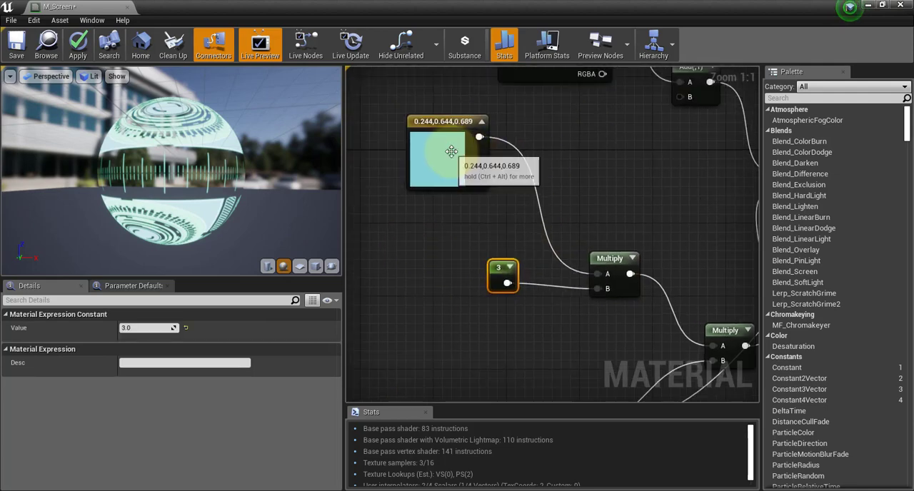
Try a brightness value (V) of 5 for the light-blue colour constant, then cancel the colour change.
click(449, 121)
click(194, 329)
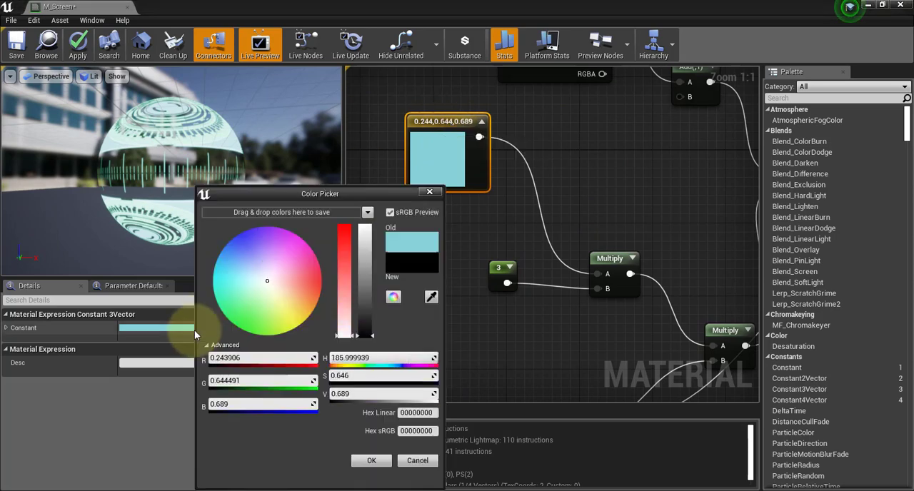
click(350, 394)
text(5)
key(Return)
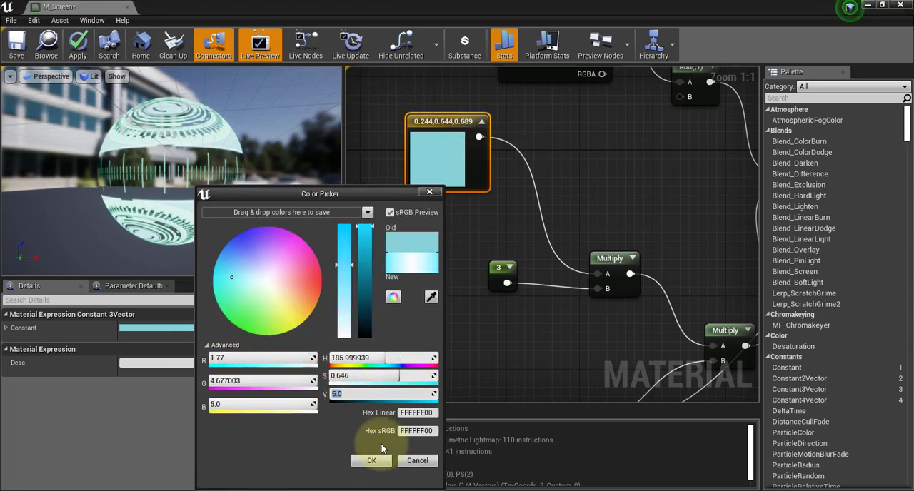
click(417, 461)
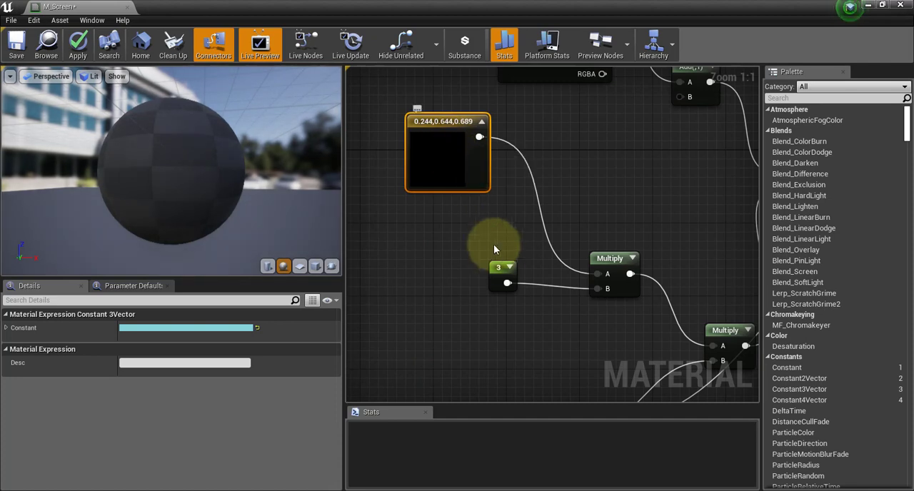
Move the second Multiply node up and closer to the first, and shift the HoloTrans Texture Sample slightly right.
click(502, 268)
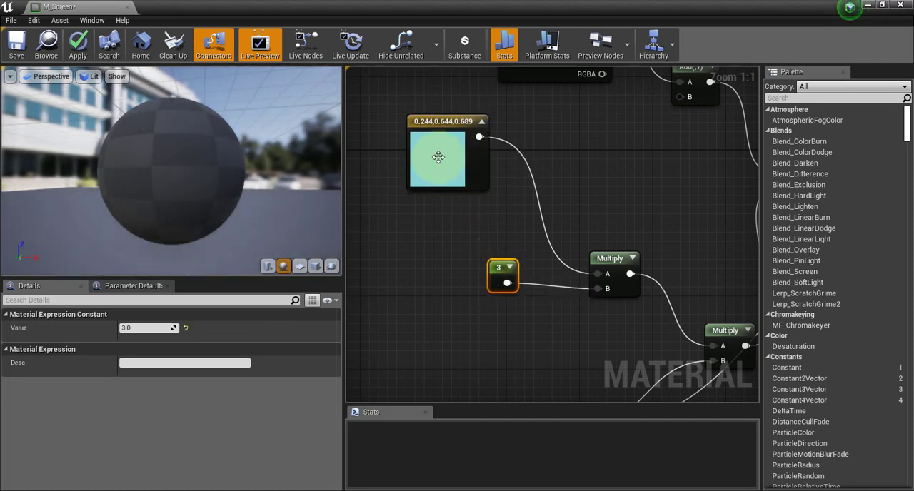
right_drag(575, 304, 547, 184)
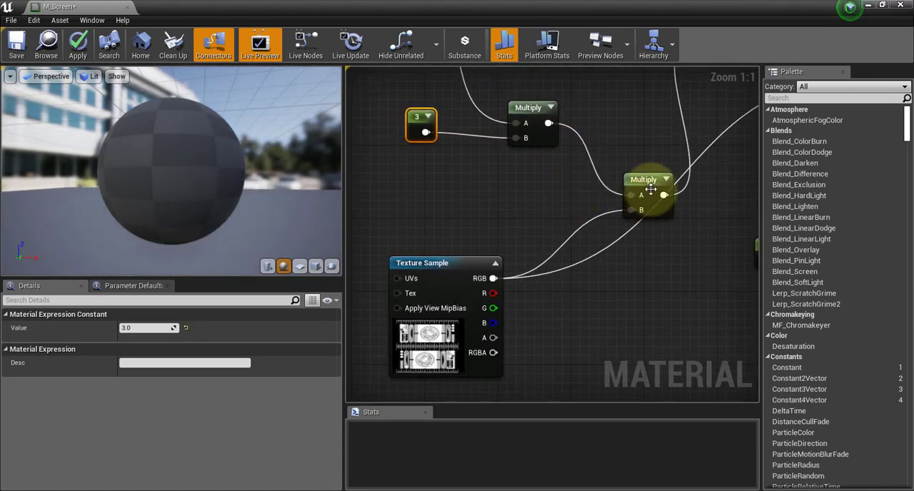
drag(639, 179, 614, 144)
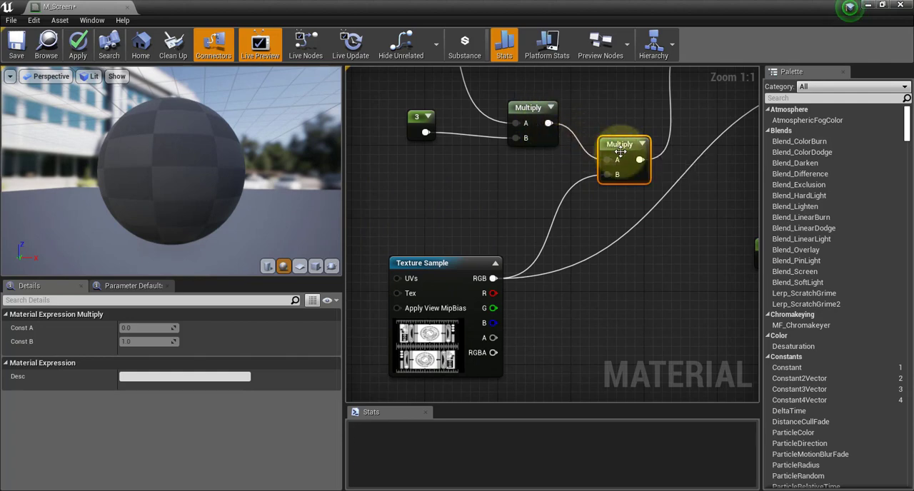
drag(448, 264, 468, 265)
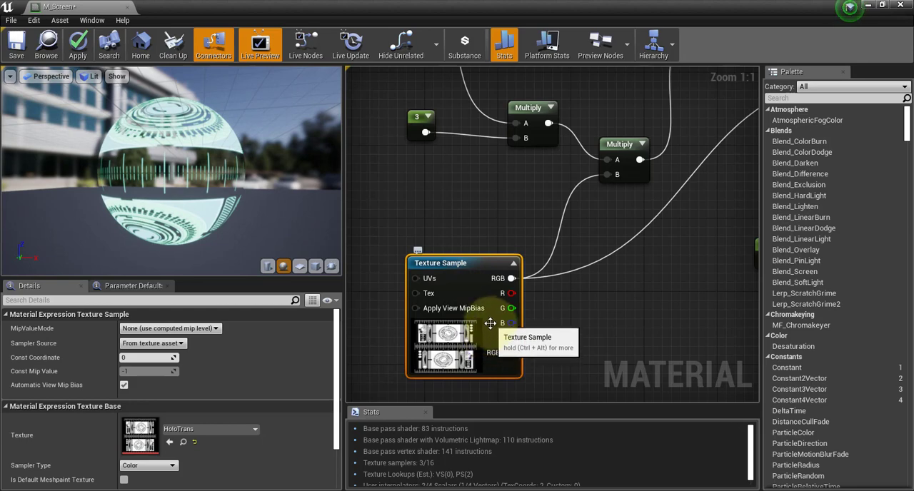
Lower the HoloColor Texture Sample slightly and nudge the Multiply node feeding Emissive Color down and right.
right_drag(519, 175, 449, 348)
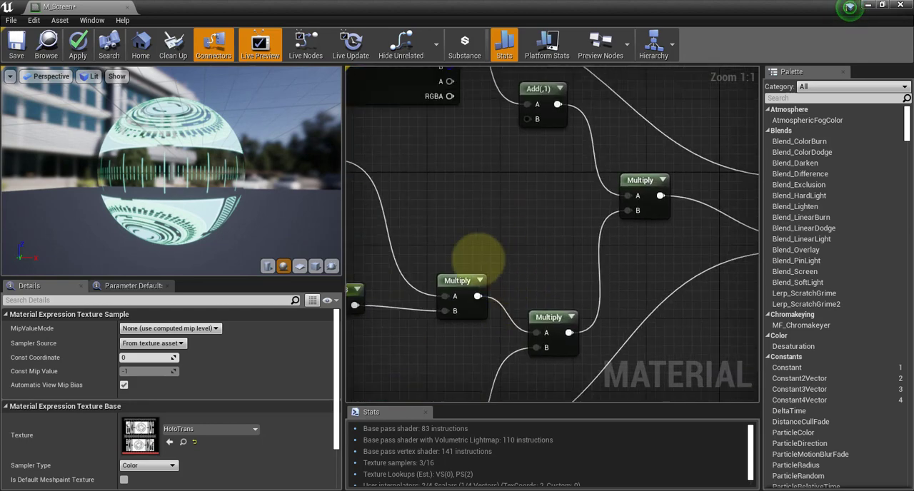
right_drag(478, 259, 391, 314)
right_drag(444, 263, 626, 298)
scroll(639, 271, down, 1)
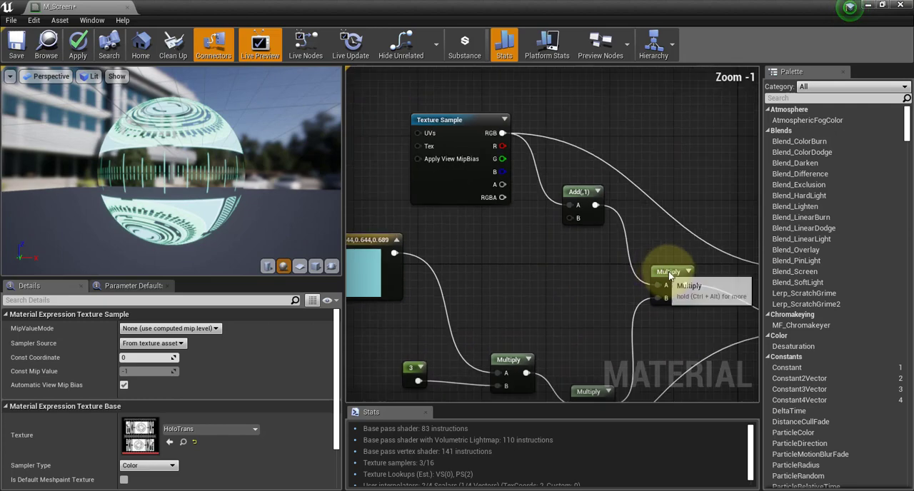
click(671, 275)
scroll(618, 257, down, 3)
click(517, 183)
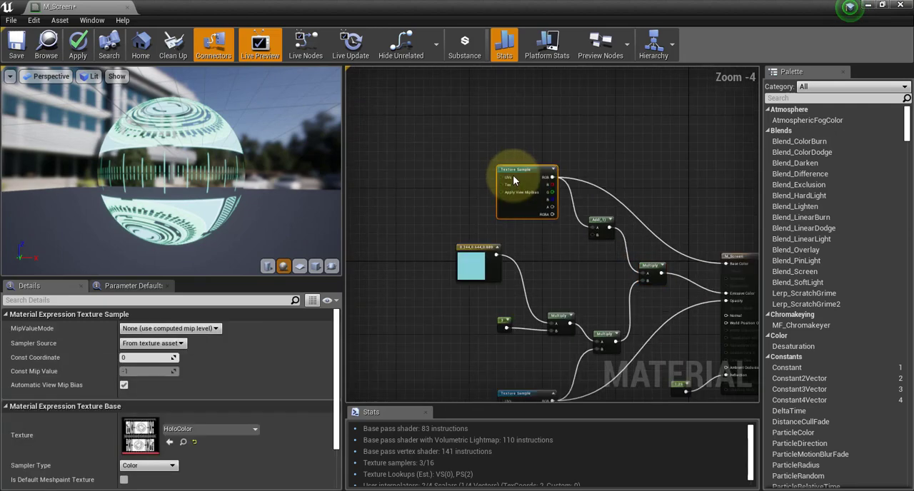
click(657, 270)
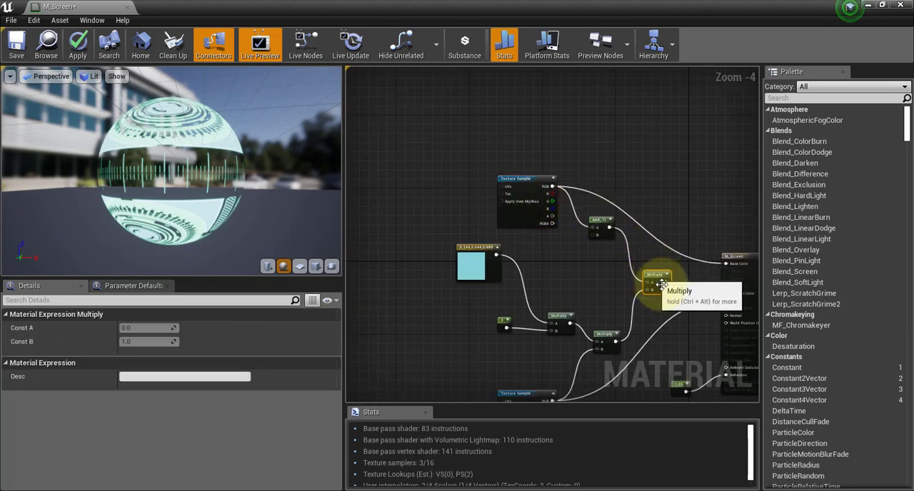
Examine how the texture samples, Add node and Multiply nodes feed Base Color, Emissive Color and Opacity.
scroll(585, 164, up, 3)
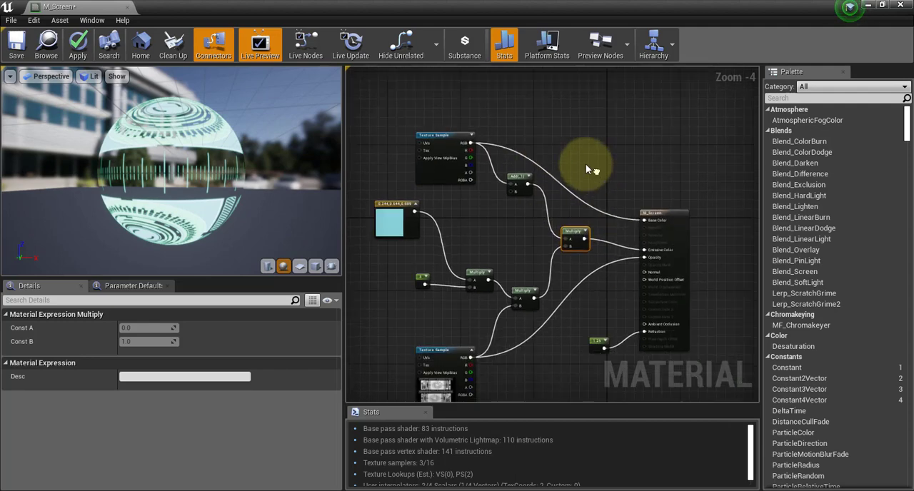
right_drag(584, 168, 666, 157)
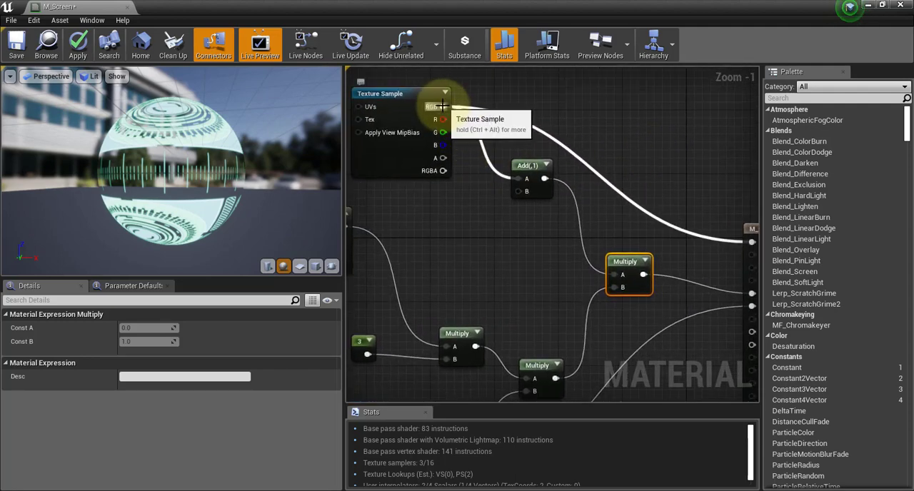
drag(442, 106, 591, 96)
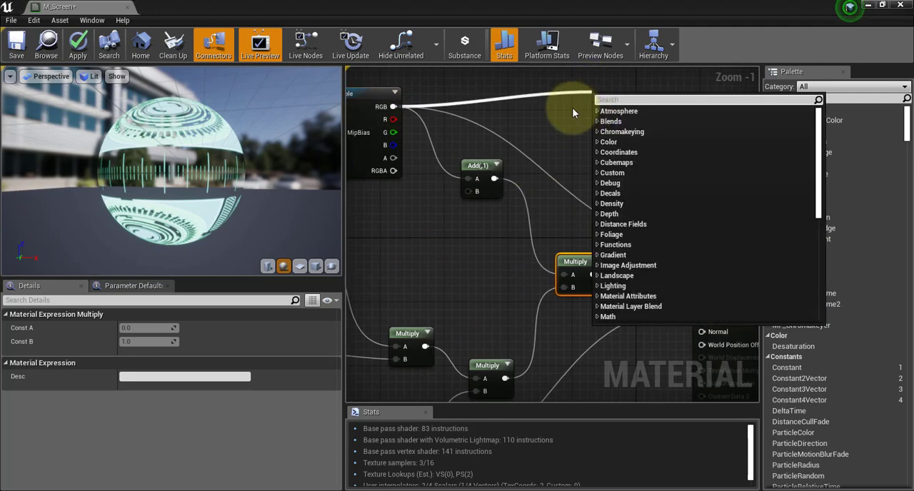
click(572, 107)
right_drag(684, 141, 691, 113)
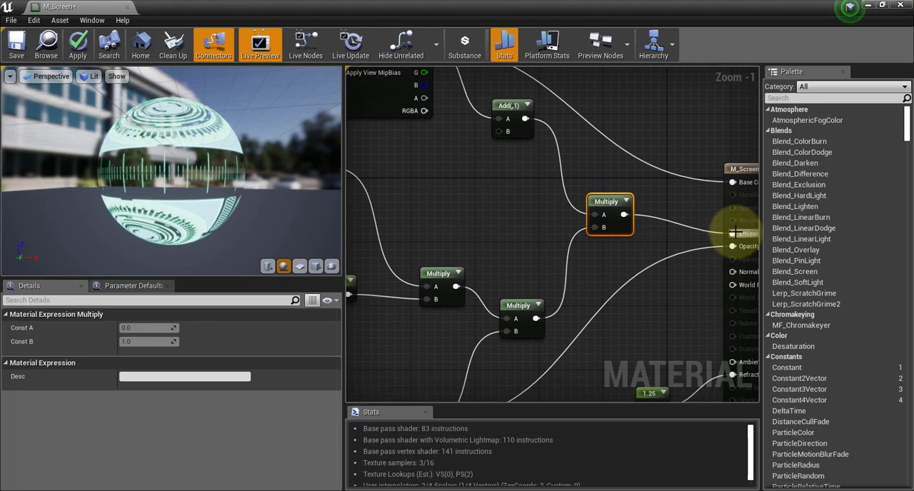
right_drag(503, 213, 538, 191)
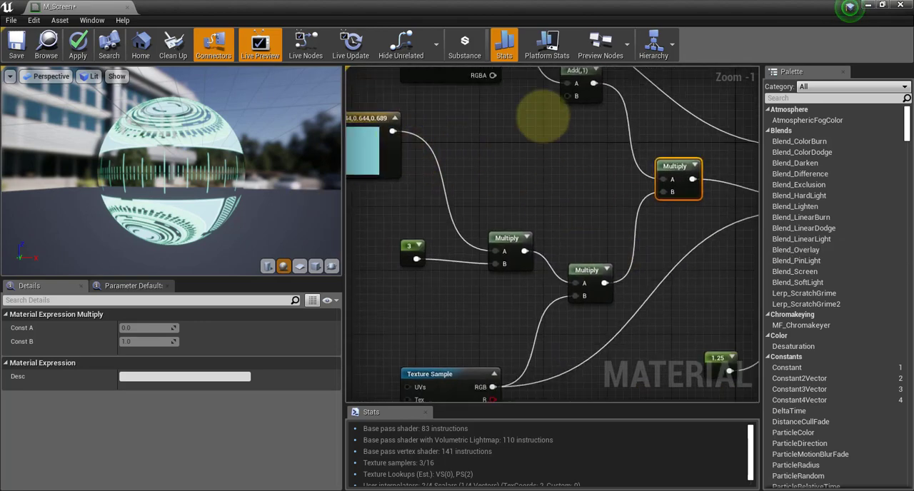
right_drag(542, 116, 501, 22)
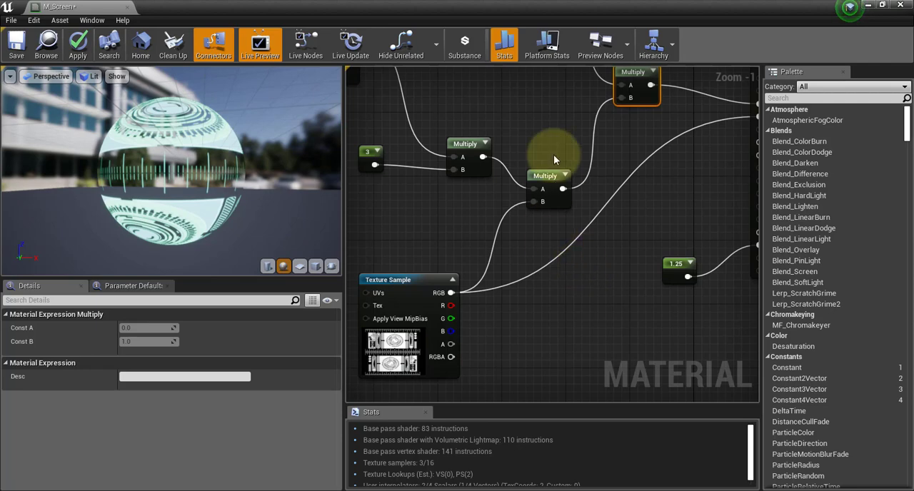
right_drag(551, 189, 566, 263)
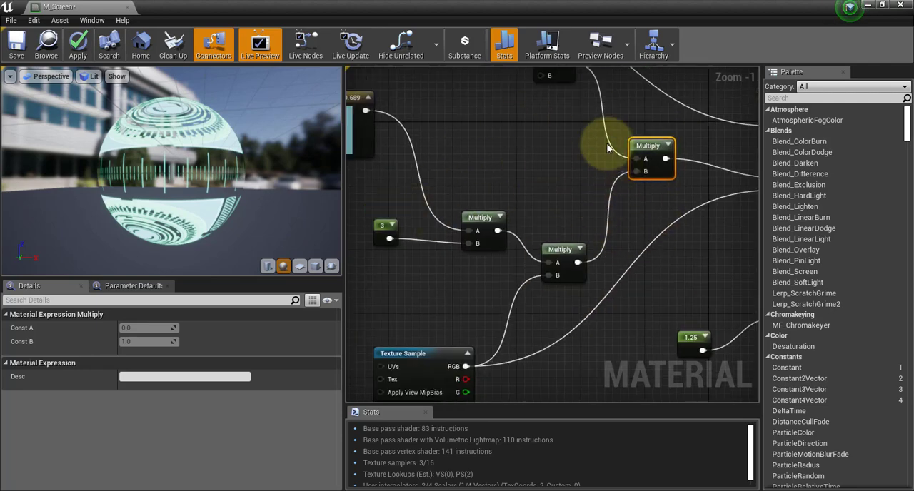
Set the constant that multiplies the light-blue colour to 20.
right_drag(478, 109, 555, 132)
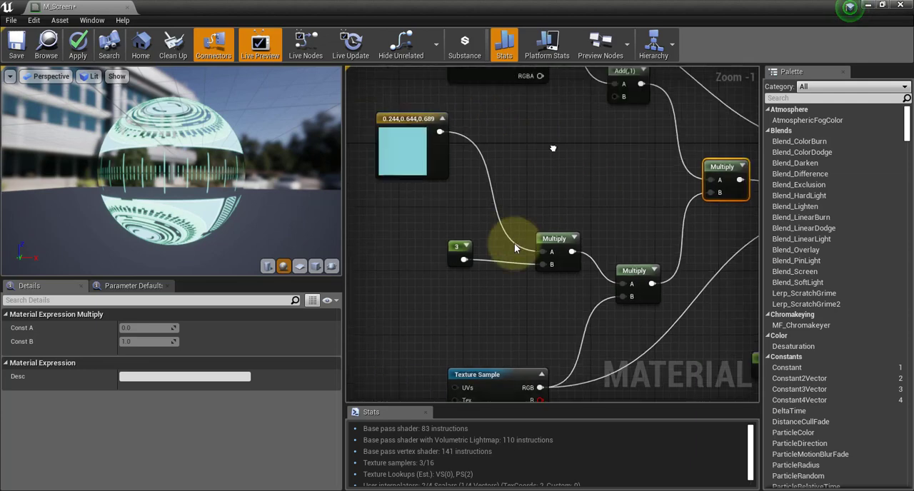
click(457, 249)
click(141, 328)
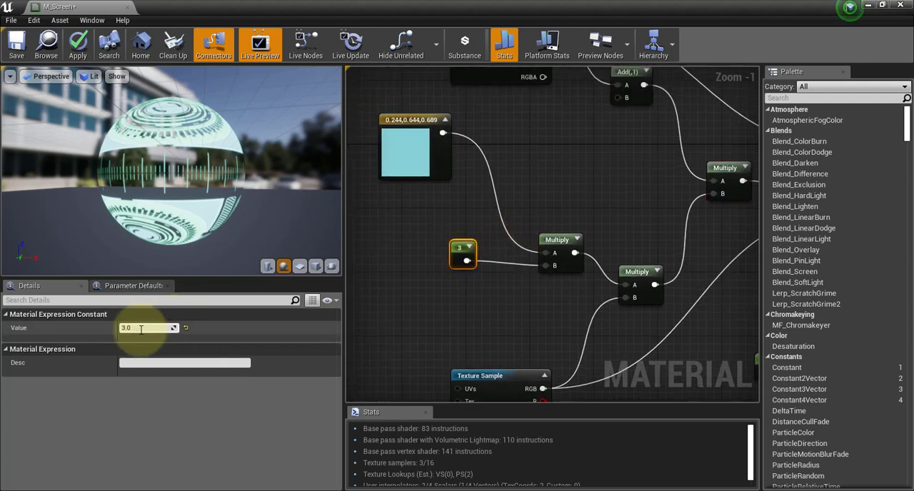
text(20)
key(Return)
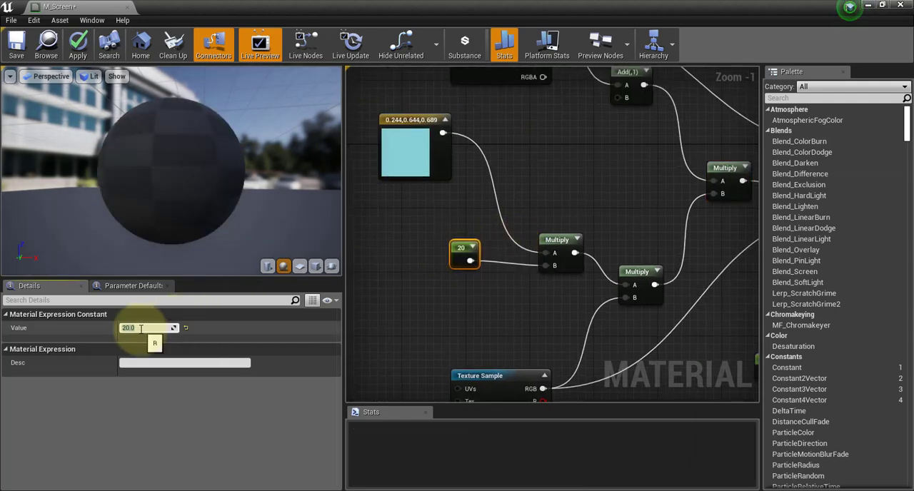
Apply the material and shift the 20 constant node slightly left and down.
click(78, 48)
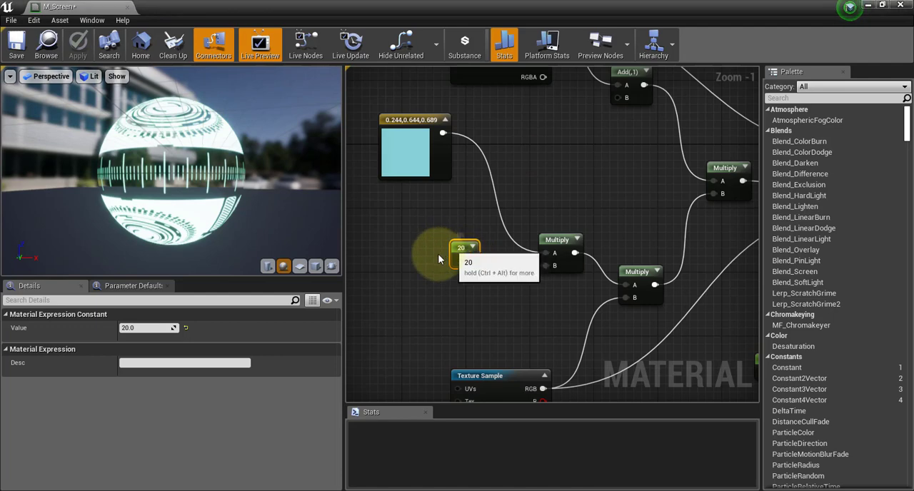
drag(464, 252, 439, 259)
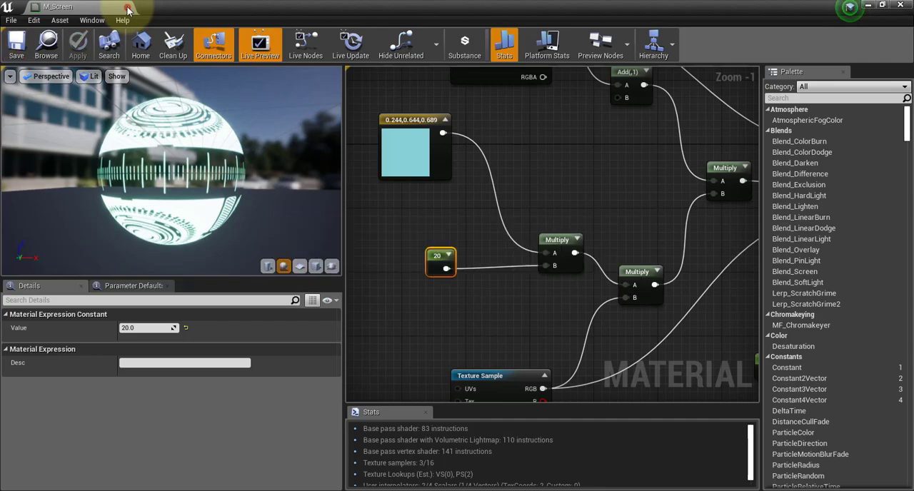
Close the M_Screen material and open the BP_Door blueprint from the ThirdPersonBP Geometry folder.
click(128, 8)
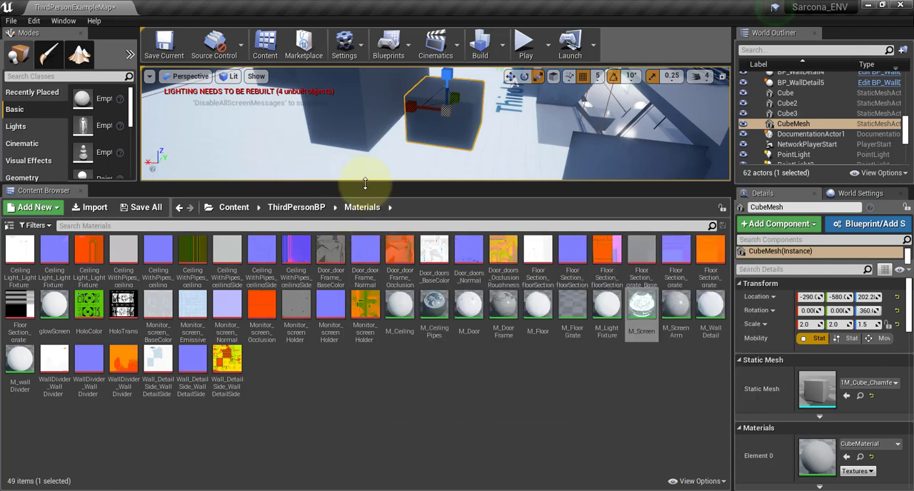
drag(365, 185, 348, 308)
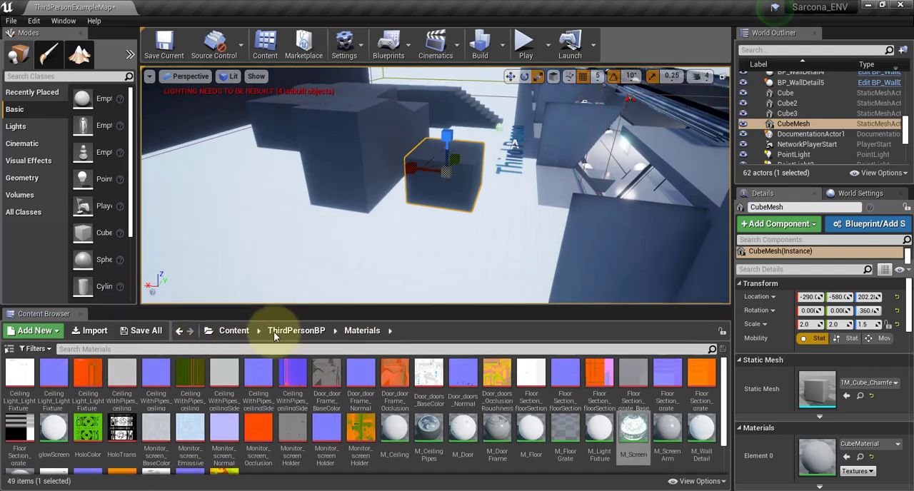
click(275, 332)
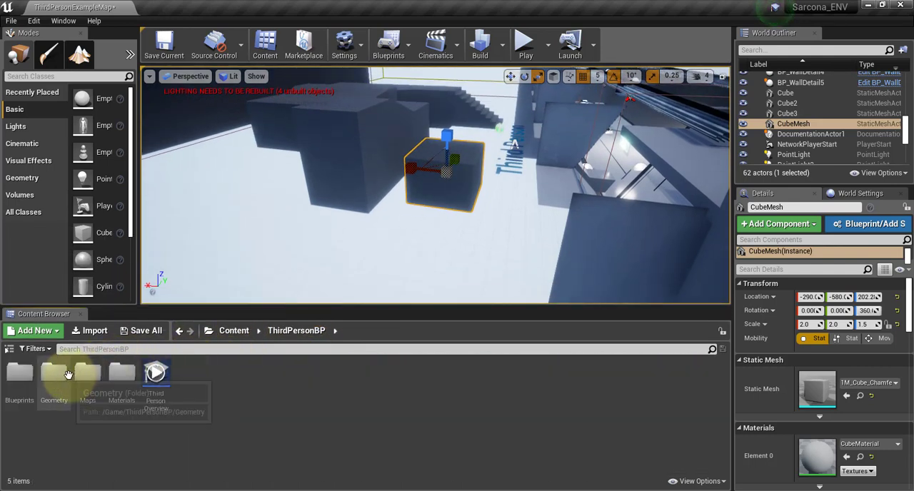
double_click(57, 376)
click(88, 375)
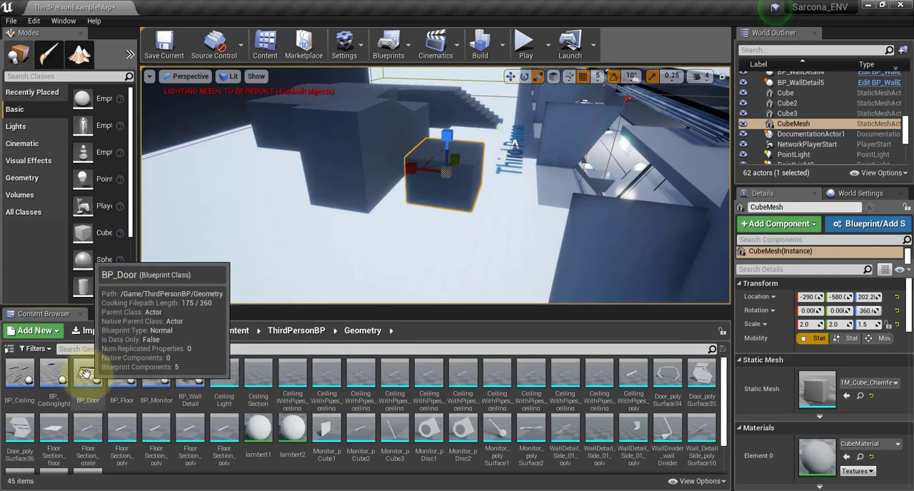
drag(174, 349, 449, 234)
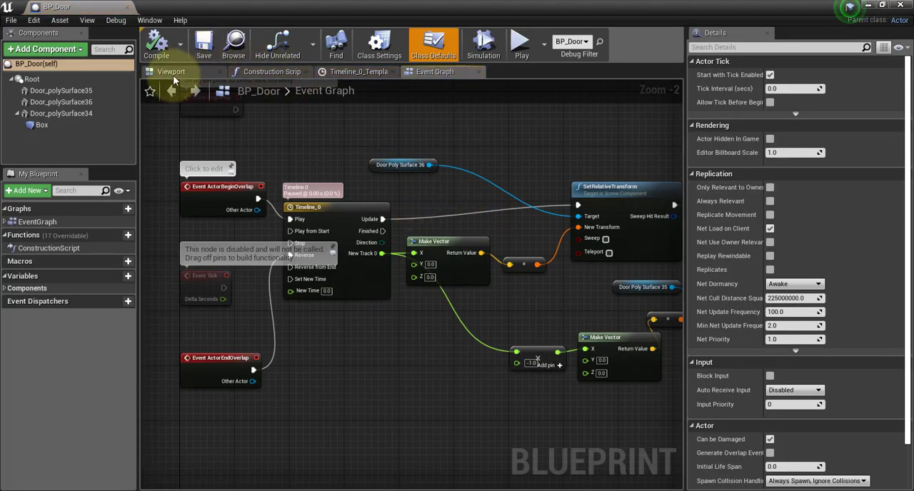
Examine BP_Door's assembled frame and door panels together with the timeline and transform nodes in its event graph.
click(171, 71)
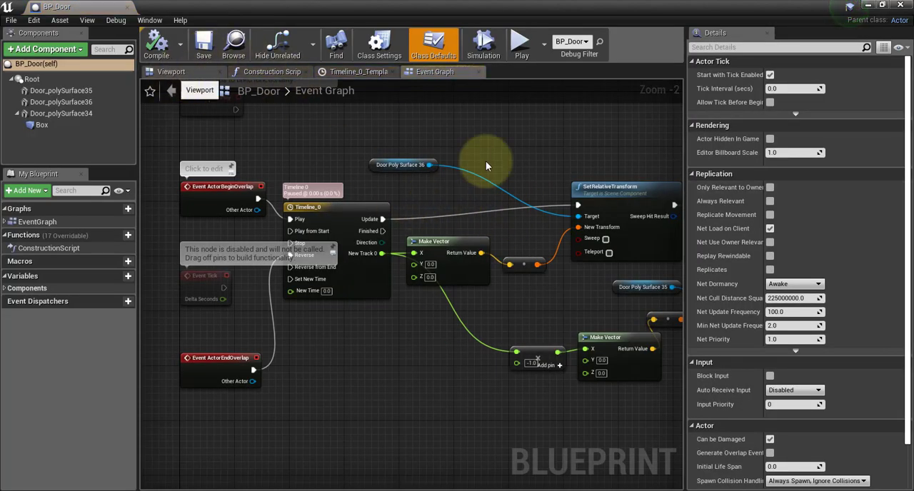
drag(589, 230, 604, 243)
right_drag(604, 245, 524, 231)
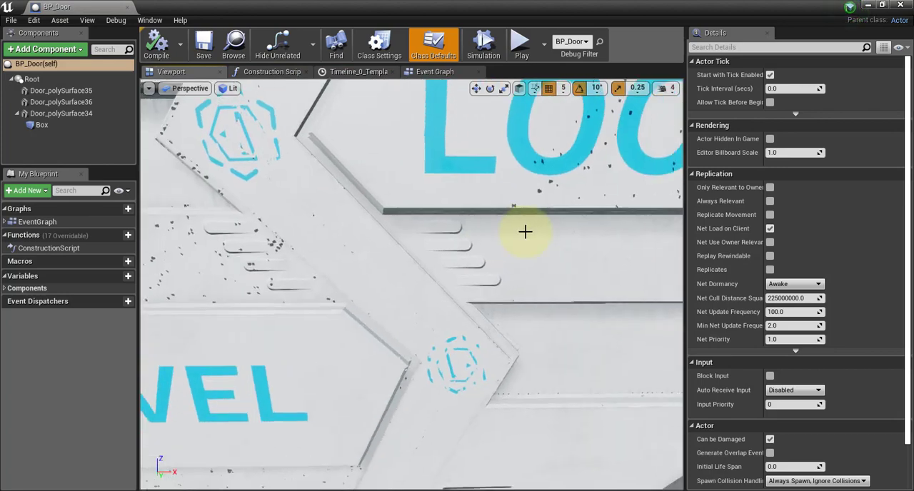
scroll(524, 231, down, 7)
scroll(524, 235, up, 3)
right_drag(432, 272, 348, 277)
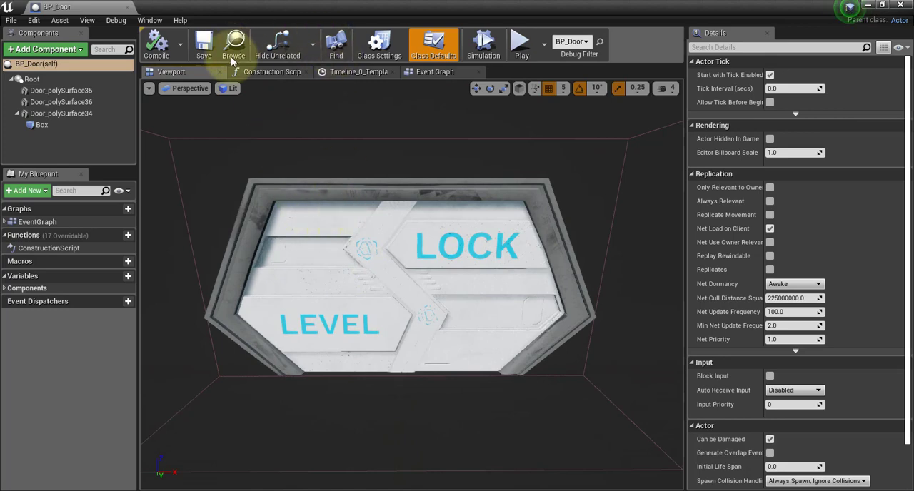
click(428, 72)
scroll(493, 183, down, 2)
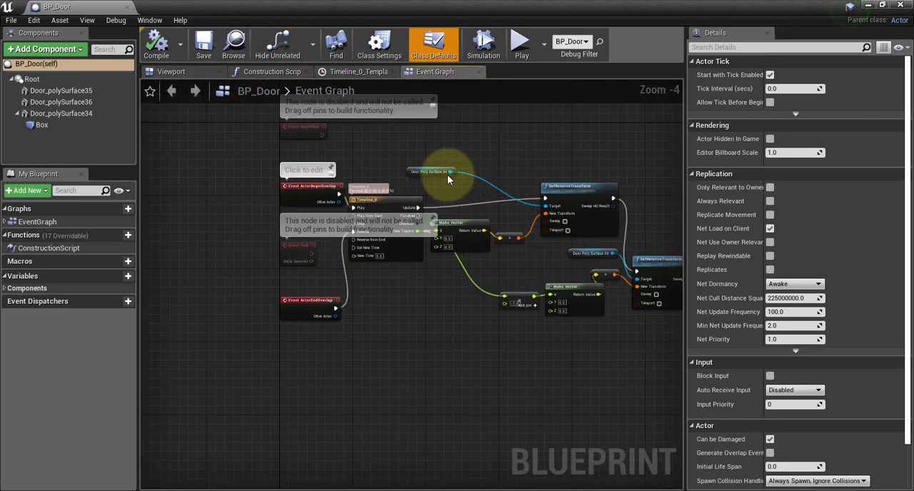
right_drag(555, 153, 506, 137)
click(172, 72)
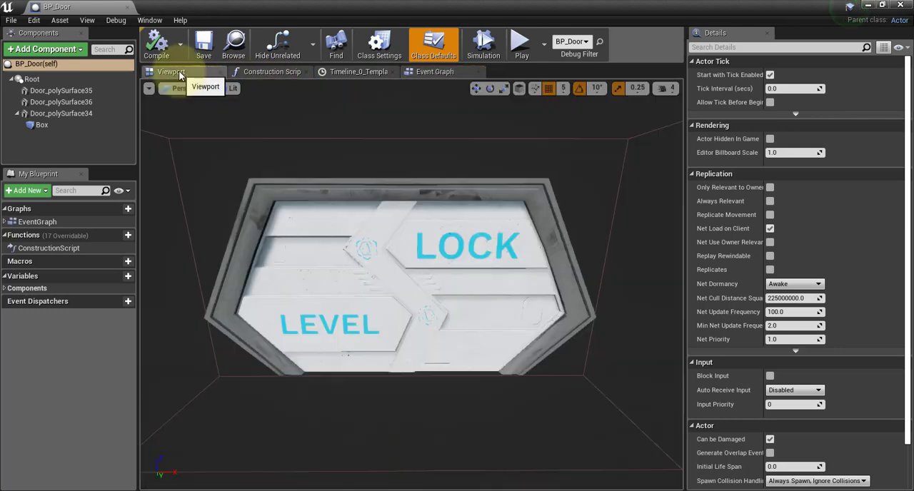
Try sliding the LEVEL door half and the LOCK door half outward along X, undoing each move.
click(325, 184)
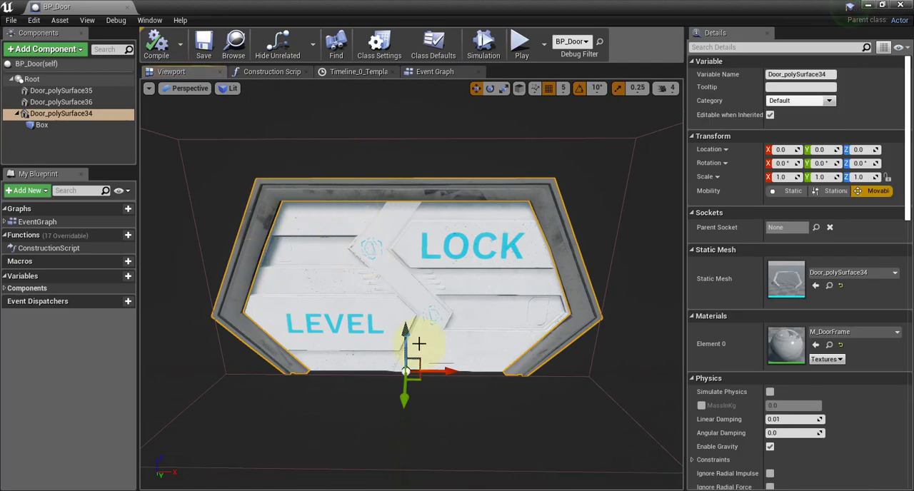
click(347, 284)
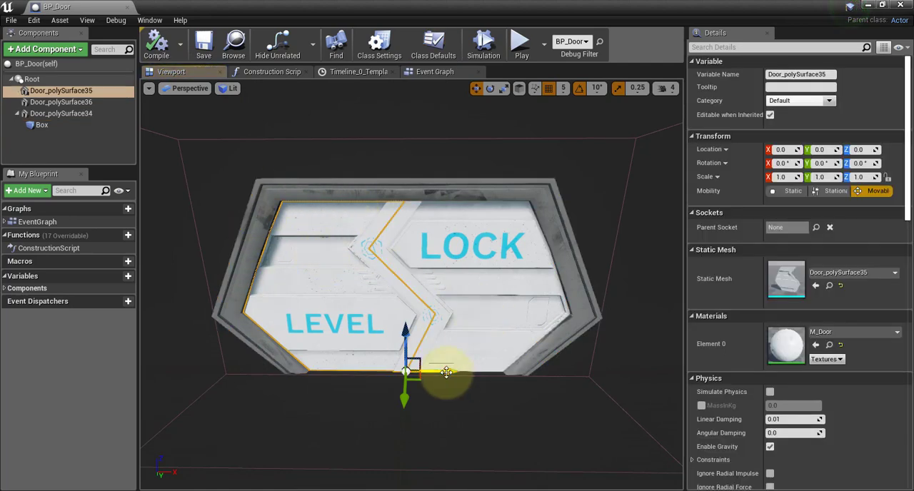
drag(404, 371, 351, 370)
key(ctrl+z)
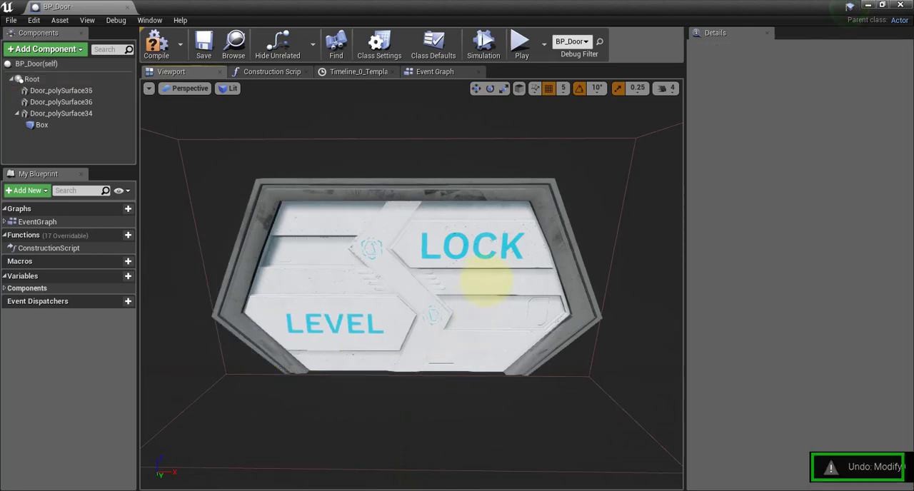
click(494, 334)
drag(452, 372, 606, 372)
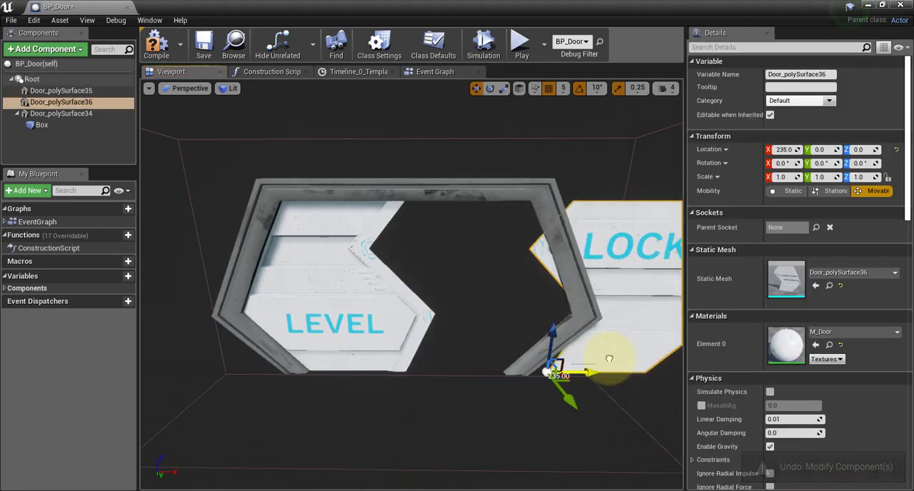
key(ctrl+z)
Close BP_Door and create an Actor blueprint class named BP_Door2 in the Geometry folder.
click(131, 7)
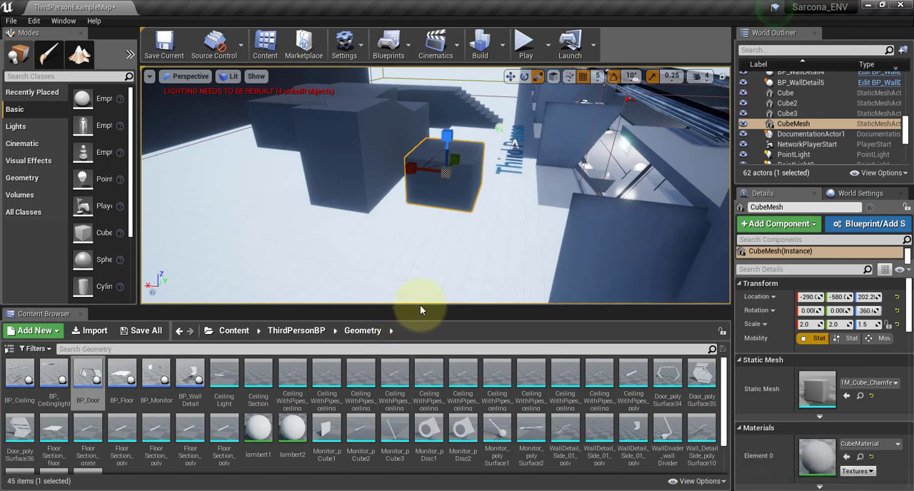
drag(420, 305, 422, 227)
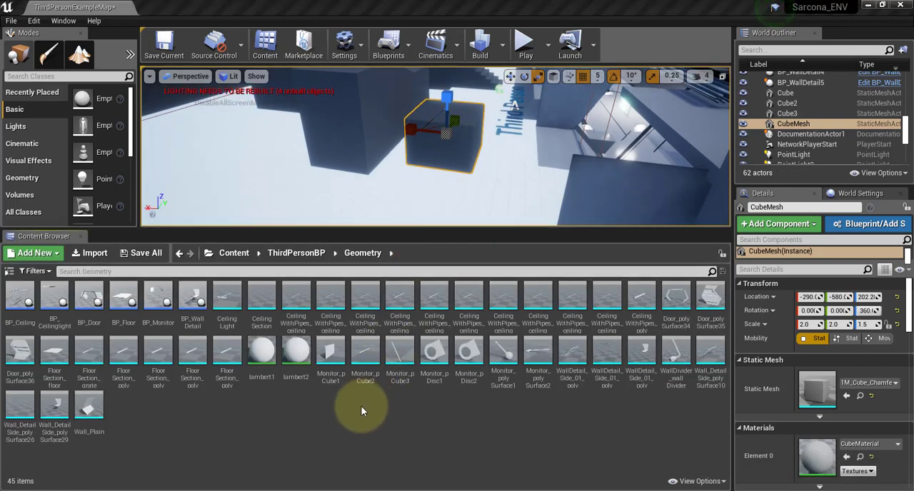
right_click(362, 407)
key(Escape)
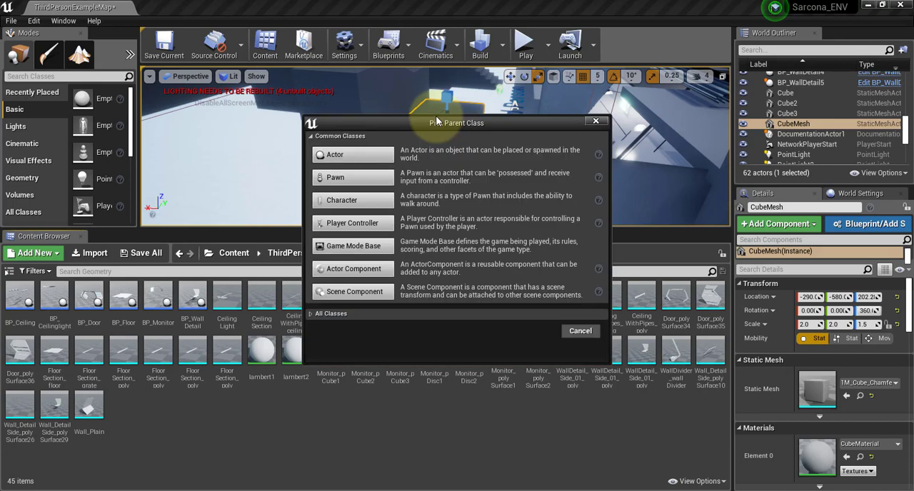
click(332, 155)
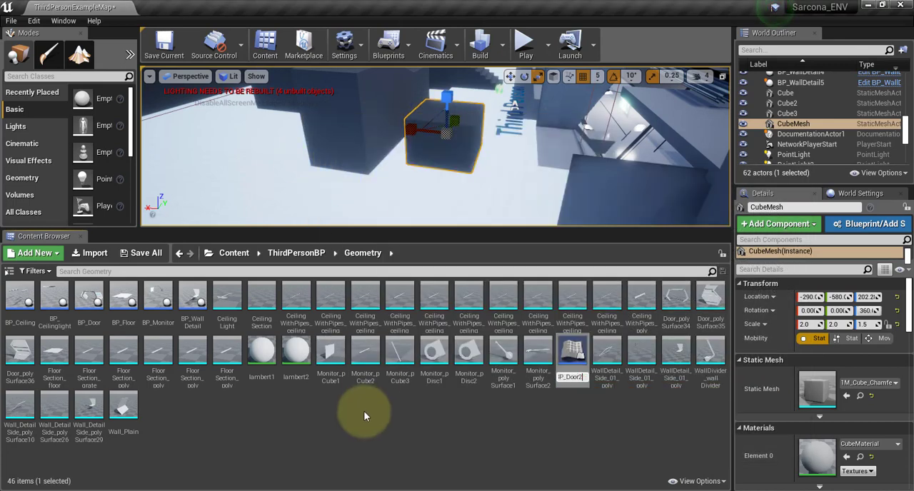
key(Return)
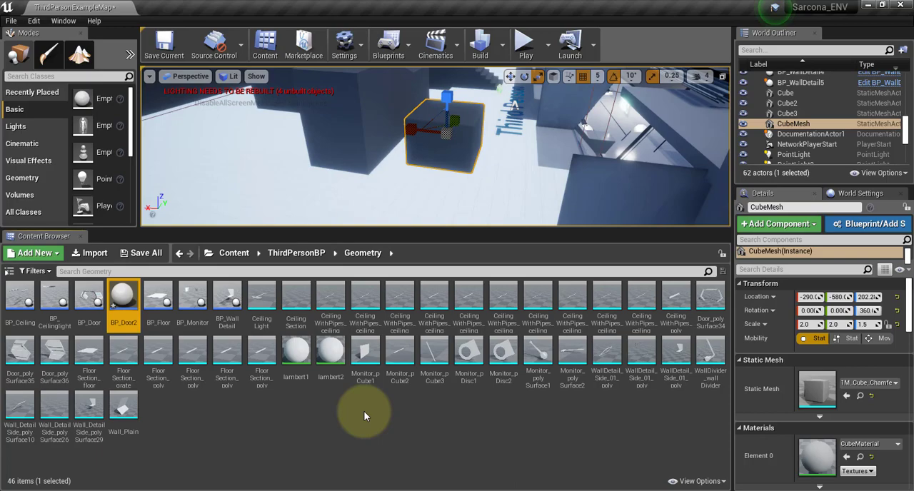
Open BP_Door2 beside the asset list and add the Door_polySurface34, 35 and 36 meshes to it as components.
double_click(123, 300)
drag(363, 6, 343, 12)
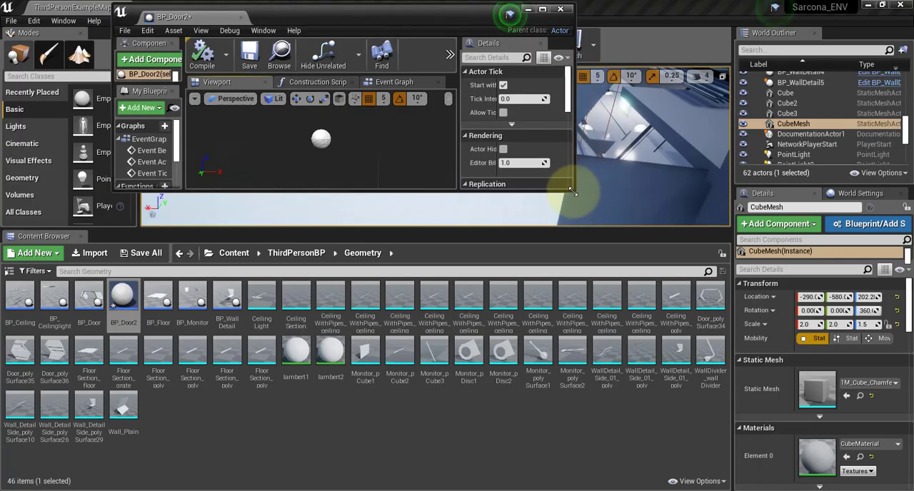
drag(572, 191, 748, 286)
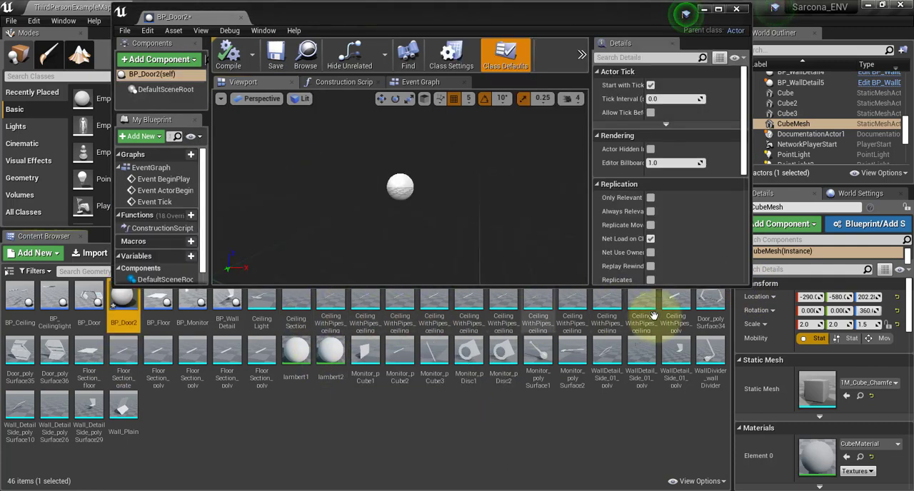
click(709, 307)
ctrl+click(20, 357)
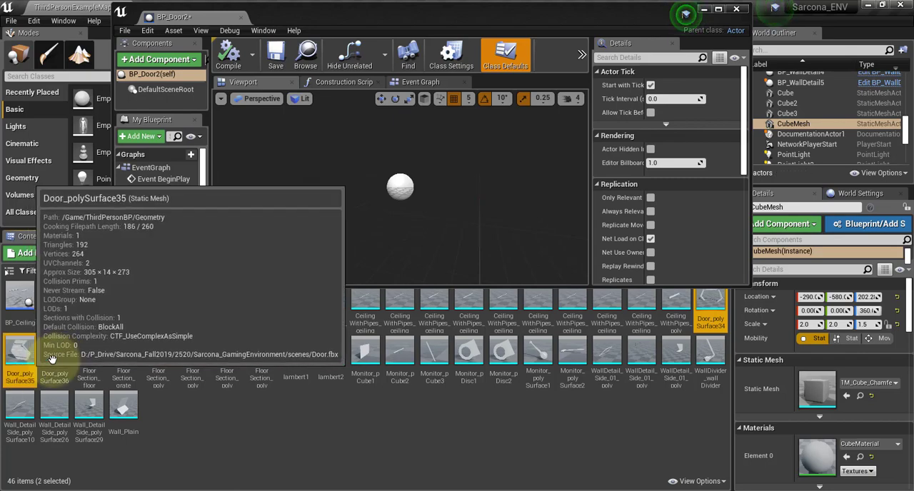
ctrl+click(55, 357)
drag(55, 357, 364, 207)
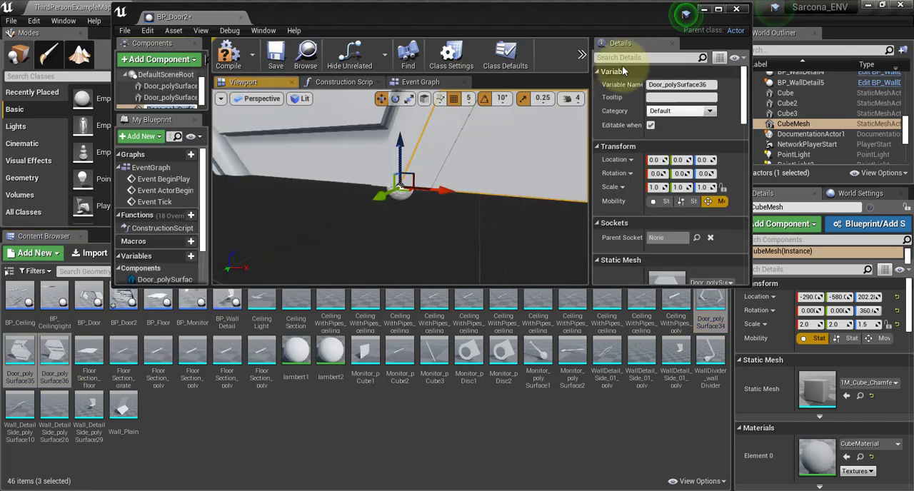
Maximize the BP_Door2 editor and assign the M_DoorFrame material to the door frame, Door_polySurface34.
click(719, 9)
scroll(414, 285, down, 8)
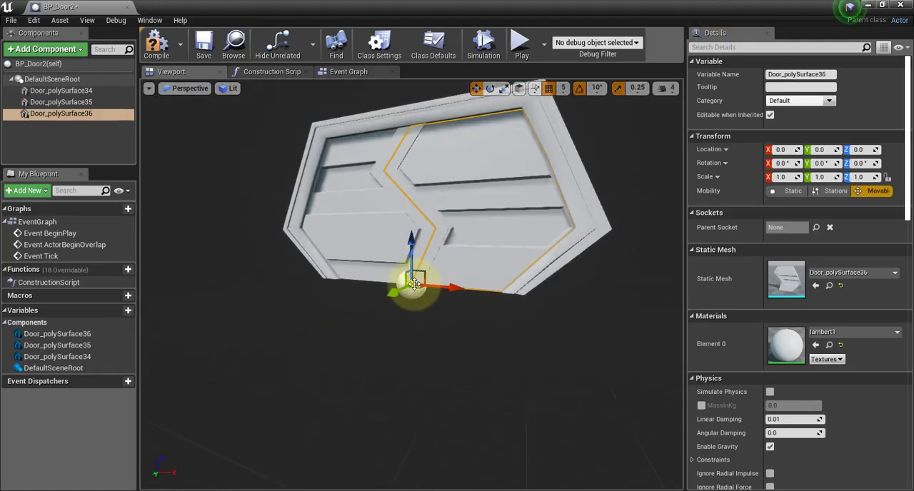
click(341, 155)
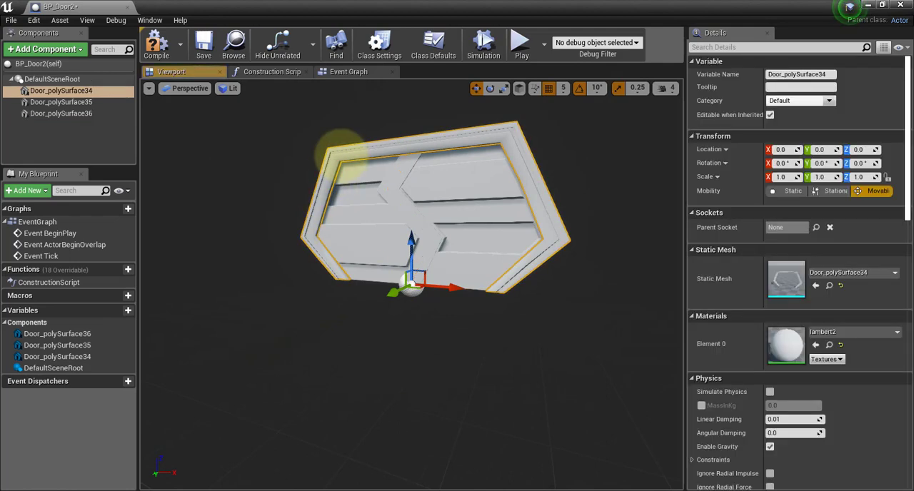
click(857, 332)
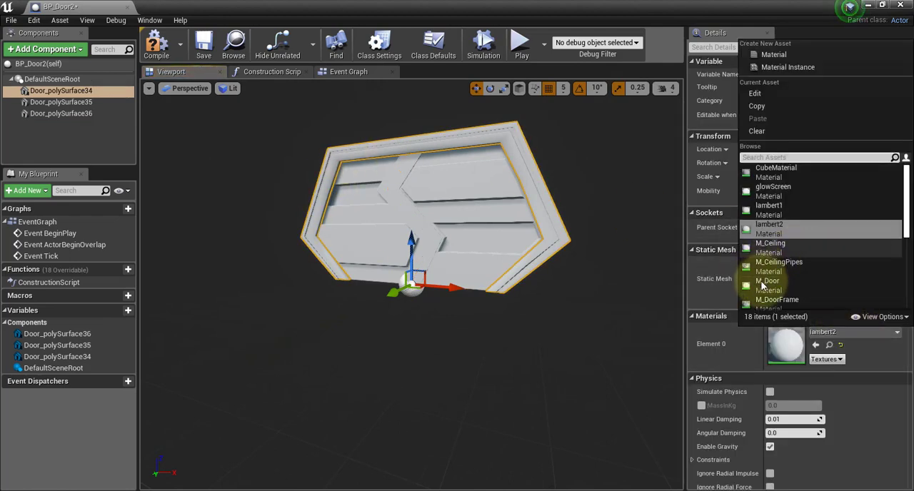
click(821, 302)
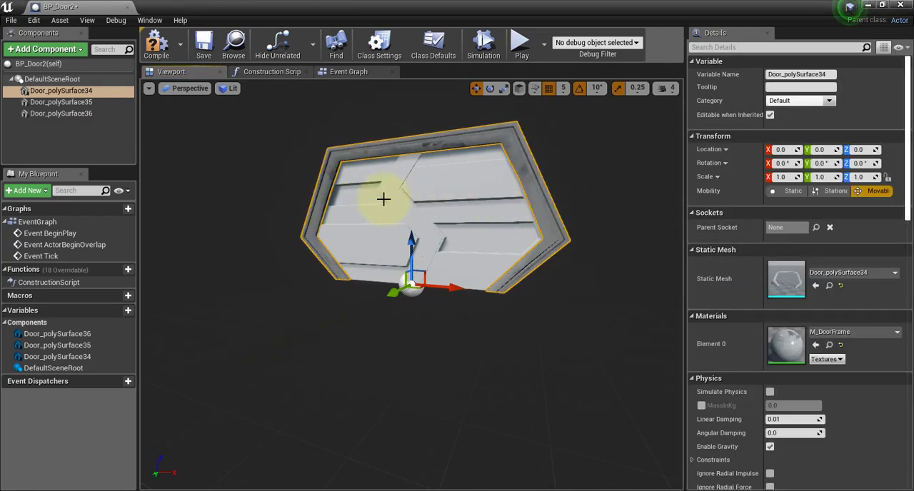
Assign the M_Door material to both door halves, Door_polySurface35 and Door_polySurface36.
click(403, 201)
click(486, 201)
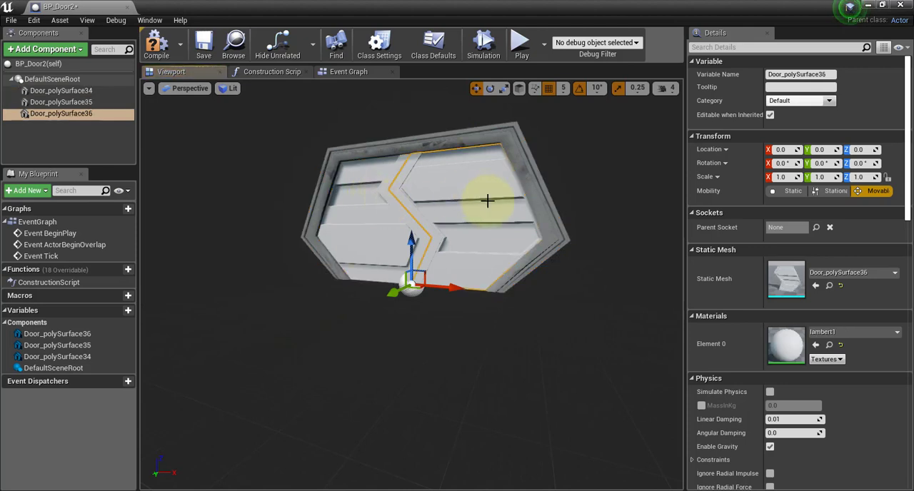
ctrl+click(381, 212)
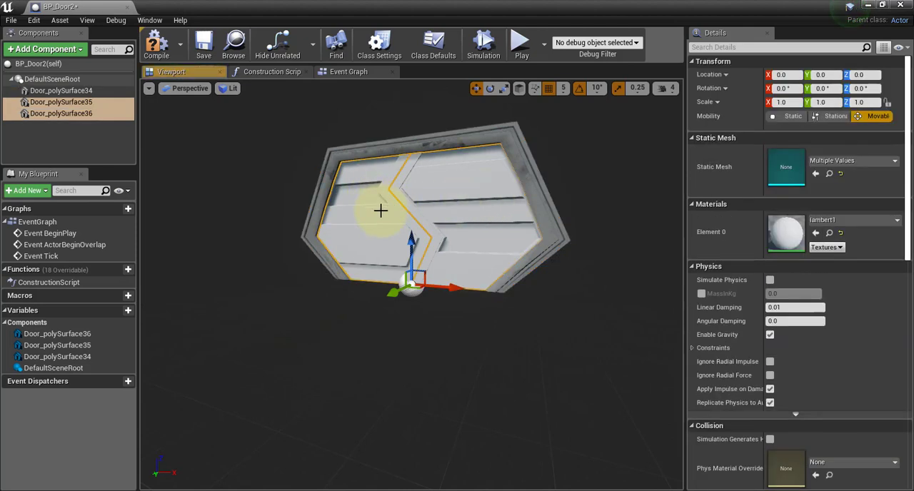
click(821, 221)
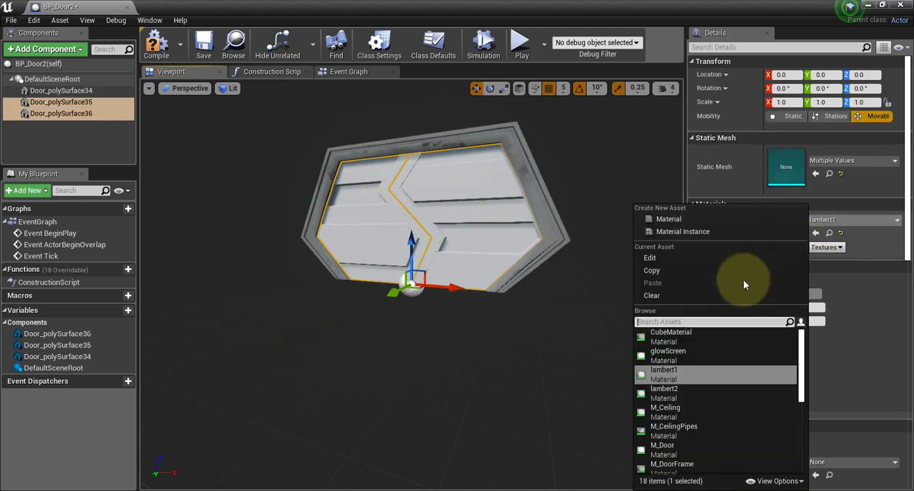
click(663, 443)
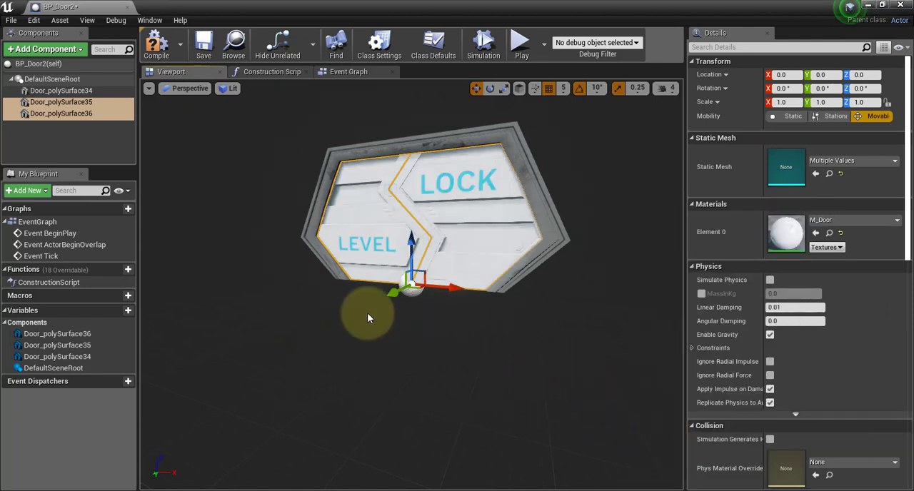
Inspect BP_Door2's textured door and the default event nodes in its event graph, and return to the level.
drag(388, 316, 222, 233)
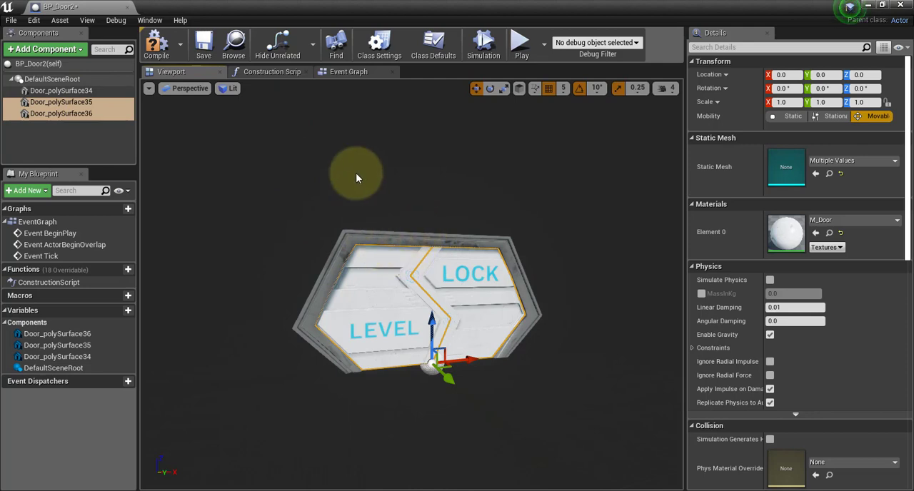
click(333, 74)
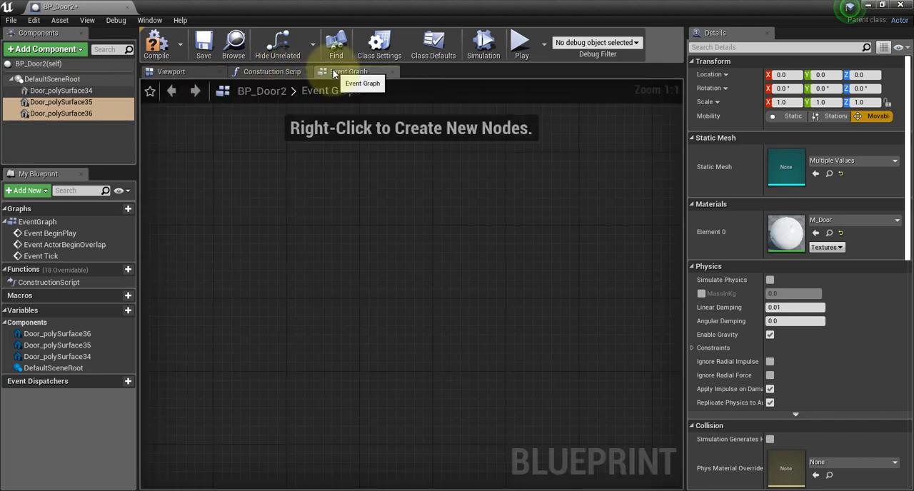
right_drag(596, 224, 413, 226)
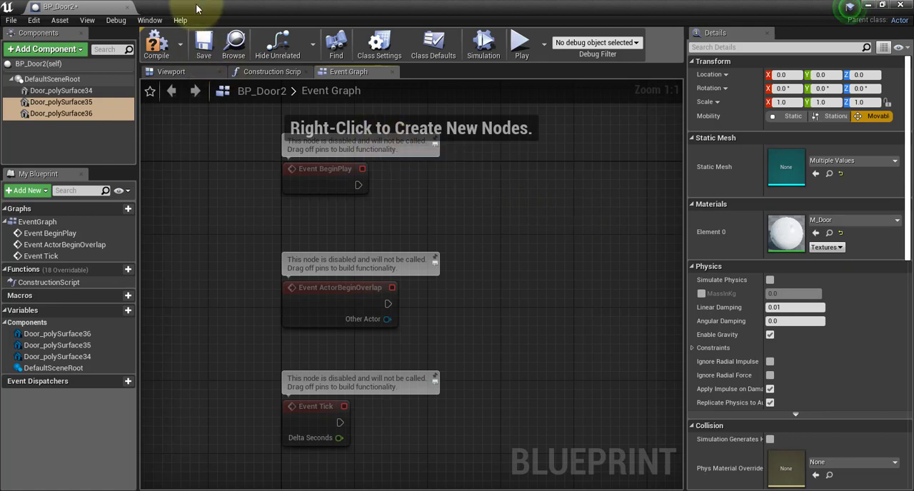
drag(107, 7, 764, 58)
click(442, 154)
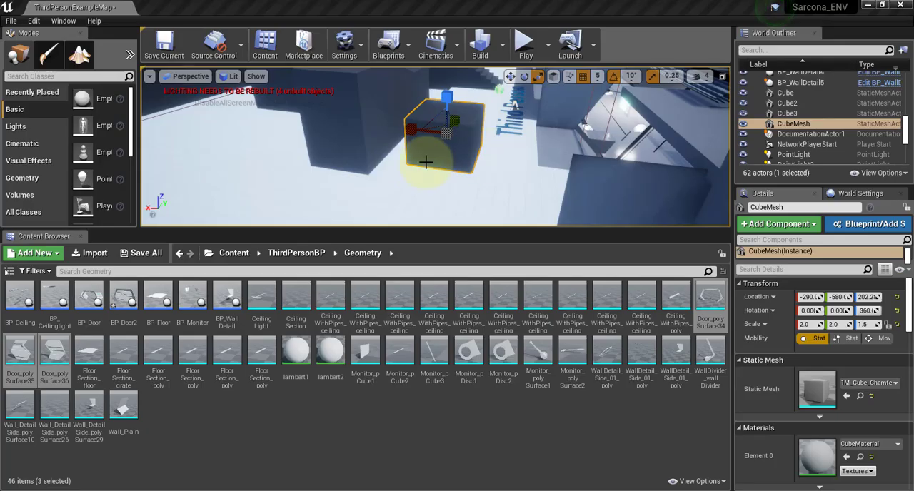
Look over the level from outside, play-test it at the corridor's security door, and stop the play session.
scroll(443, 154, down, 5)
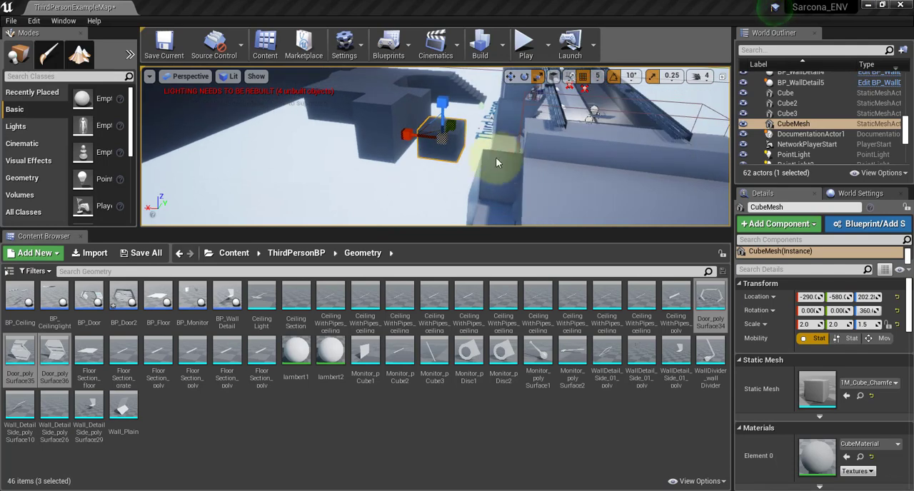
alt+right_drag(244, 141, 348, 179)
mouse_move(347, 179)
middle_down()
mouse_move(85, 104)
mouse_move(1, 94)
mouse_move(3, 20)
mouse_move(2, 54)
mouse_move(340, 179)
middle_up()
scroll(412, 182, up, 12)
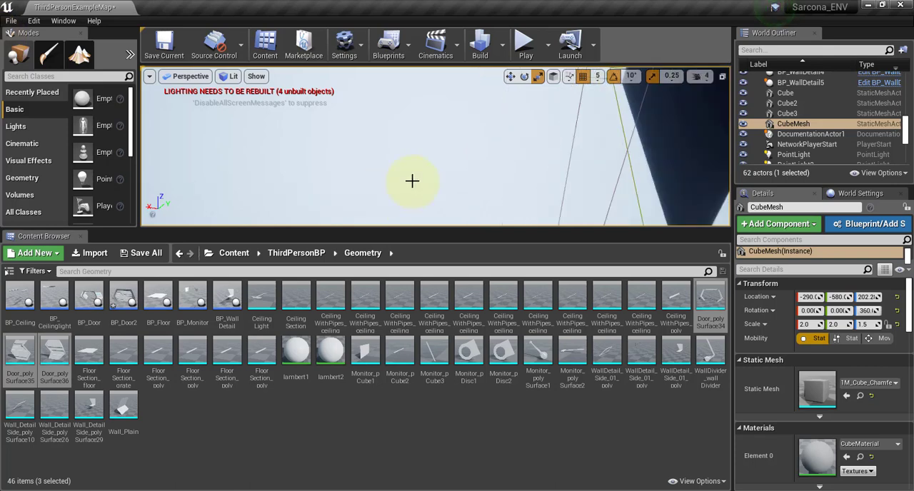
right_drag(412, 181, 484, 92)
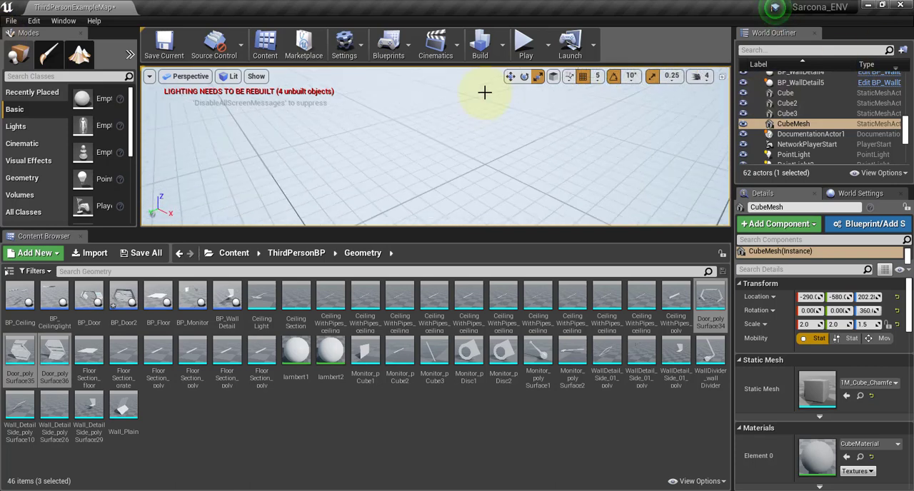
click(528, 46)
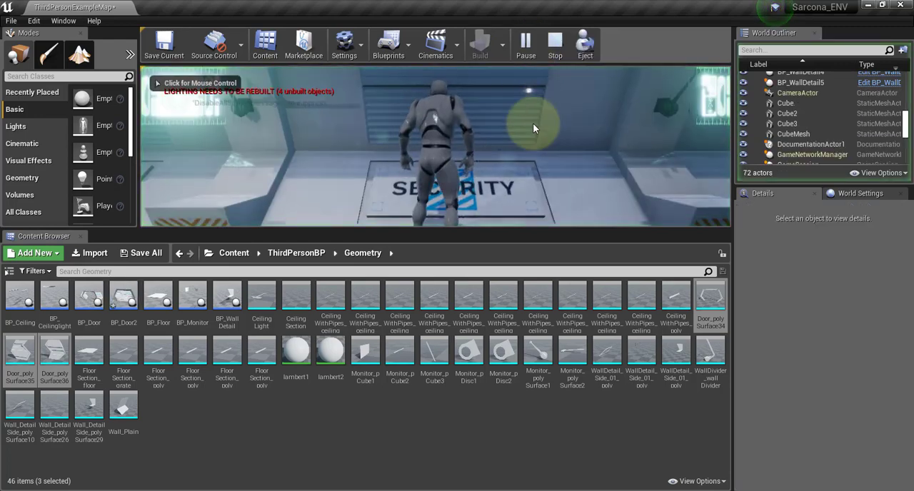
key(Escape)
Select the existing BP_Door in the corridor and examine it up close beside the SECURITY wall panel.
mouse_move(428, 165)
right_down()
mouse_move(332, 191)
mouse_move(602, 190)
mouse_move(181, 144)
mouse_move(153, 153)
mouse_move(418, 153)
right_up()
click(434, 125)
scroll(433, 125, down, 5)
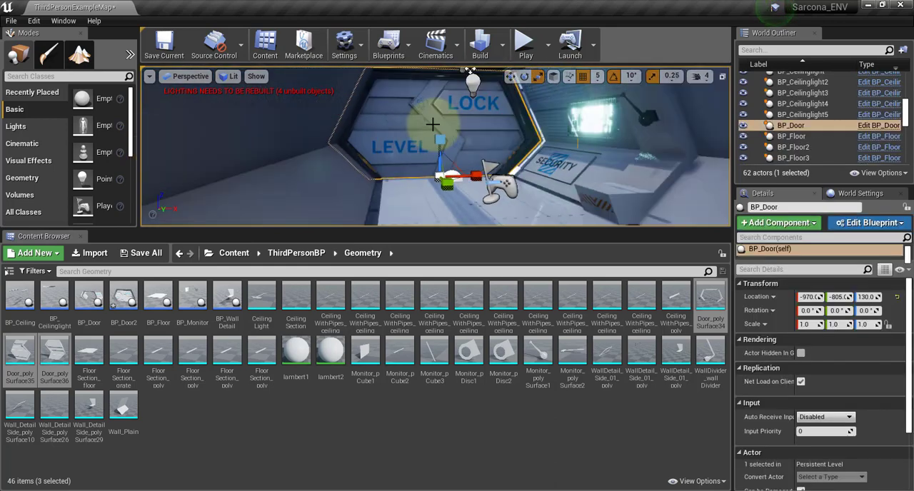
scroll(436, 145, up, 6)
alt+right_drag(437, 148, 506, 189)
drag(445, 145, 468, 187)
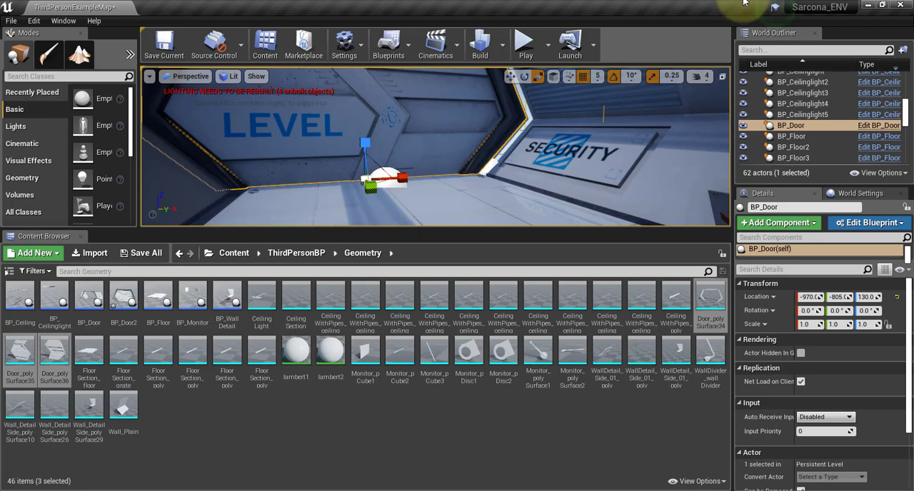
Return to BP_Door2's maximized viewport and add a Box Collision component beneath Door_polySurface36.
drag(913, 87, 397, 58)
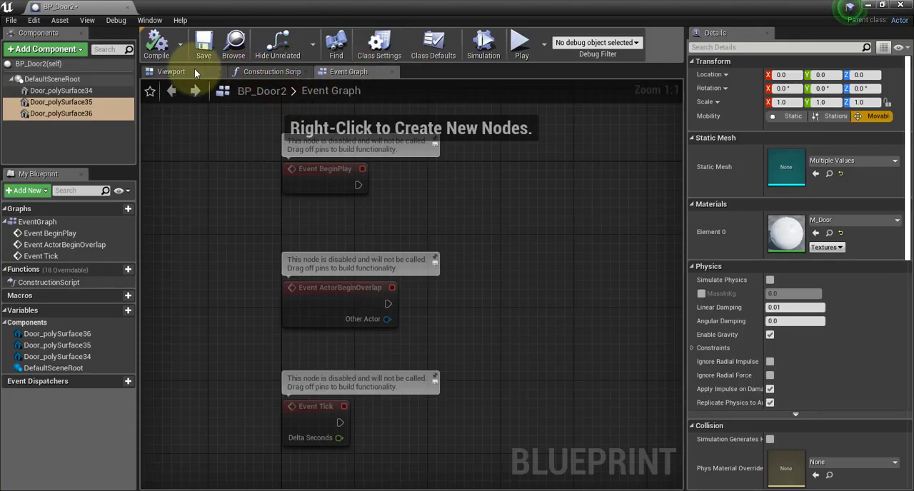
click(173, 72)
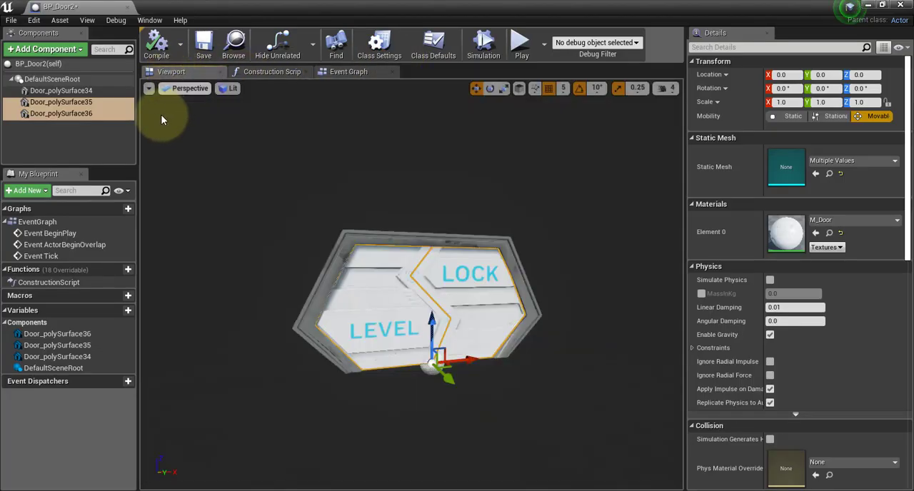
click(42, 49)
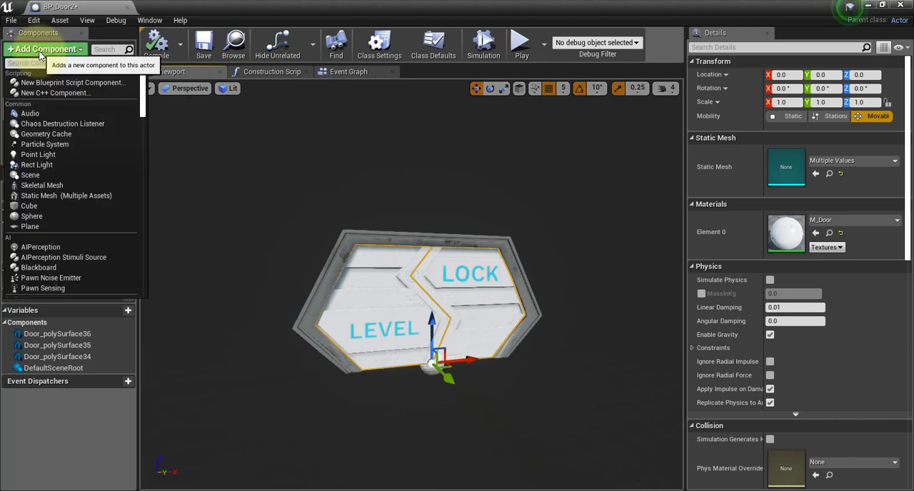
text(tri)
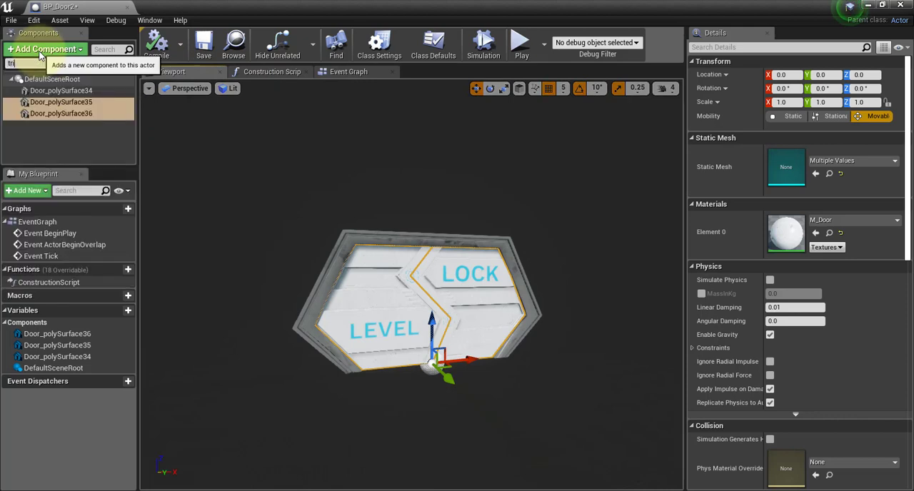
key(BackSpace)
key(BackSpace)
key(BackSpace)
text(coll)
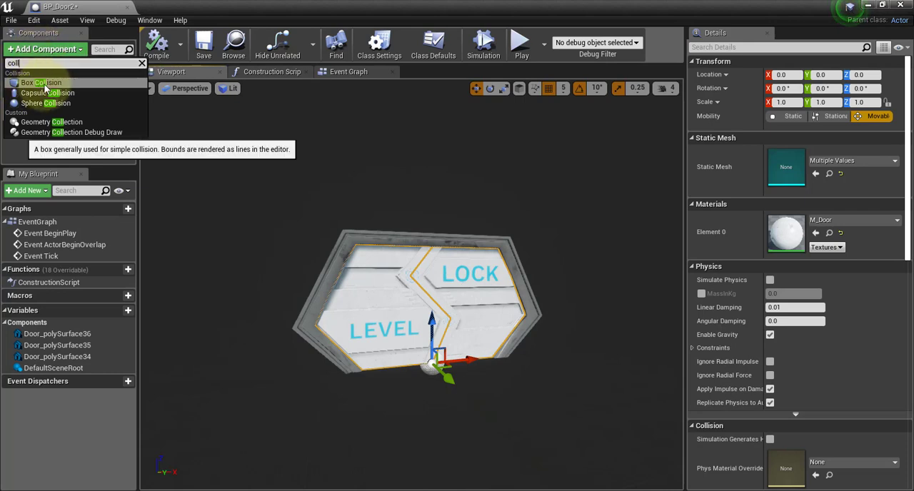
click(42, 82)
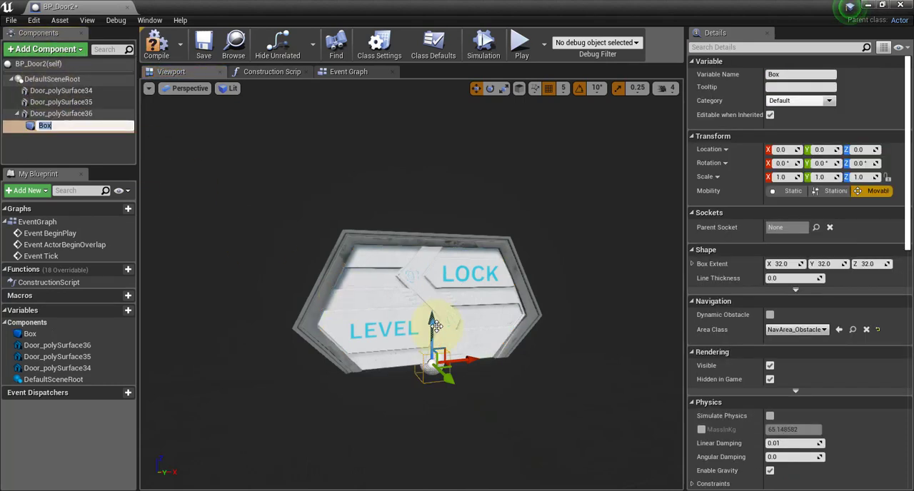
Raise the collision box to Z 130 and scale it to X 9.0, Y 5.75, Z 5.75 to enclose the door.
drag(431, 349, 673, 295)
key(r)
drag(468, 309, 613, 294)
alt+drag(350, 328, 478, 340)
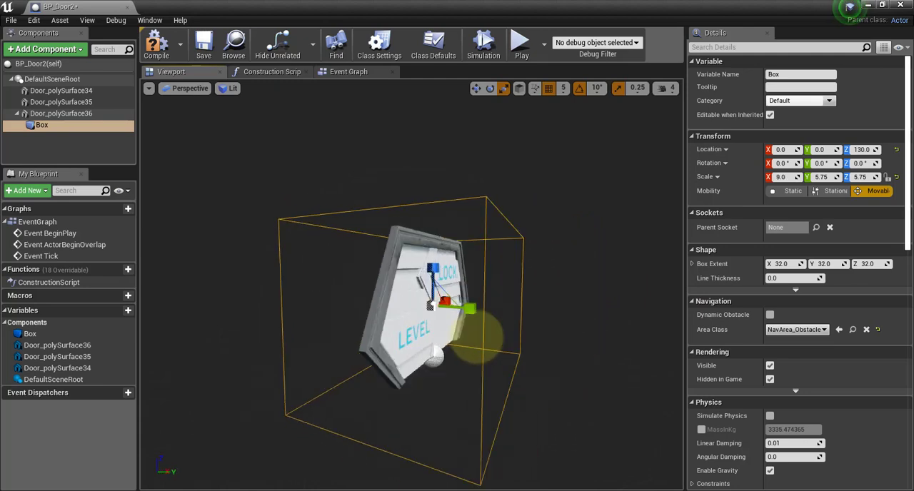
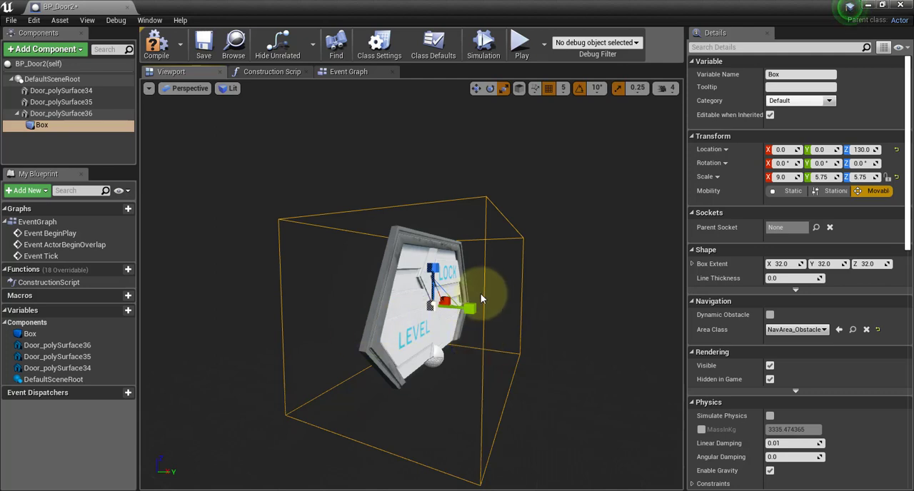
Reattach the Box collision component directly to DefaultSceneRoot, keeping its scale at X 9.0, Y 5.75, Z 5.75.
drag(469, 310, 703, 322)
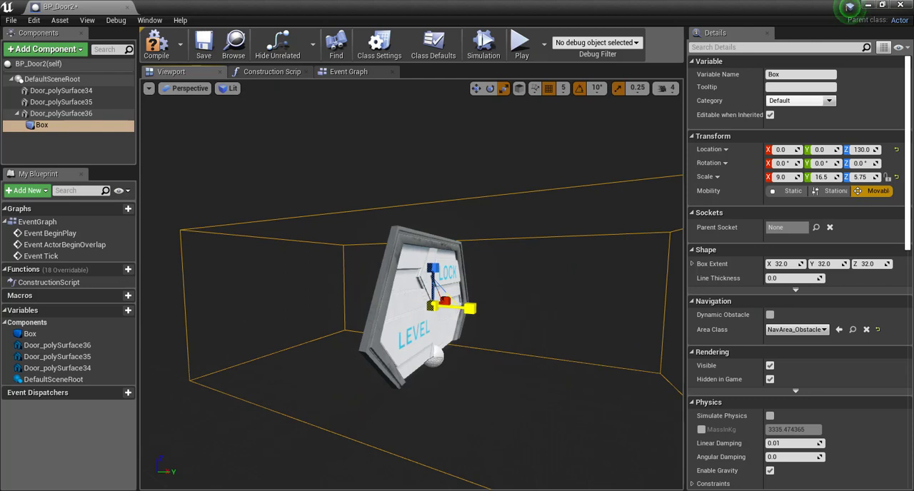
key(ctrl+z)
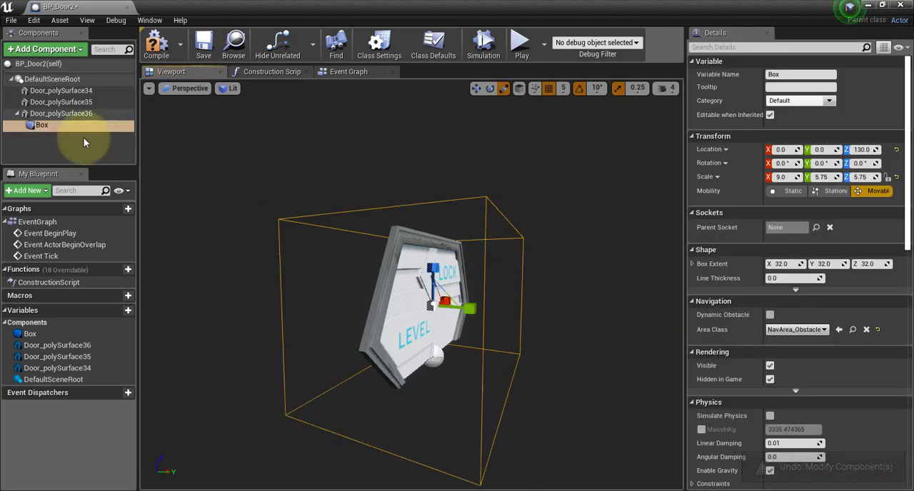
click(40, 126)
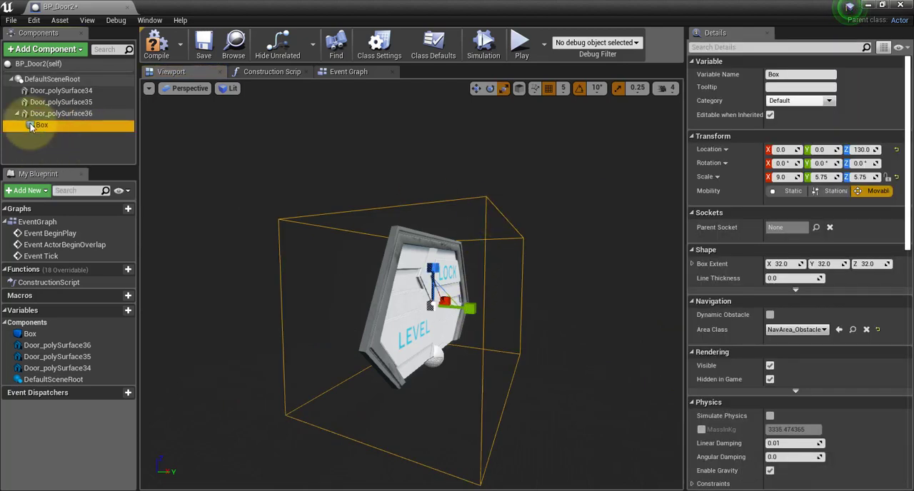
drag(30, 126, 50, 79)
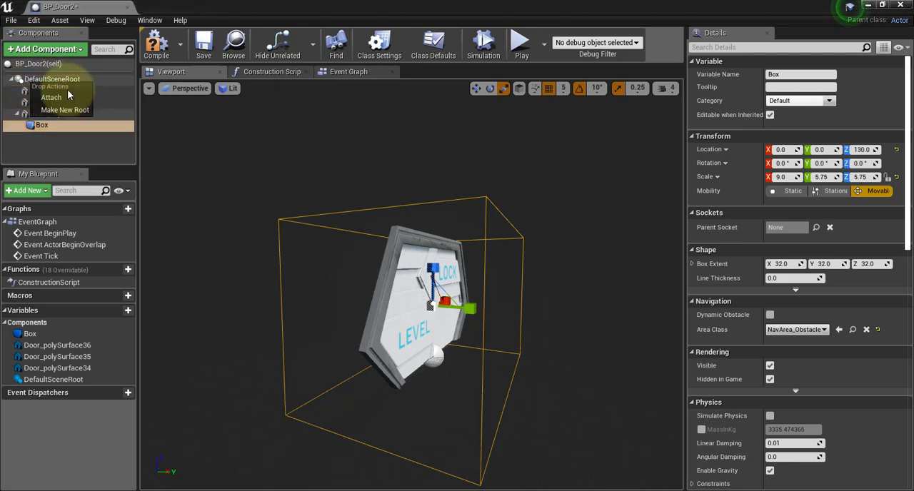
click(58, 98)
click(305, 122)
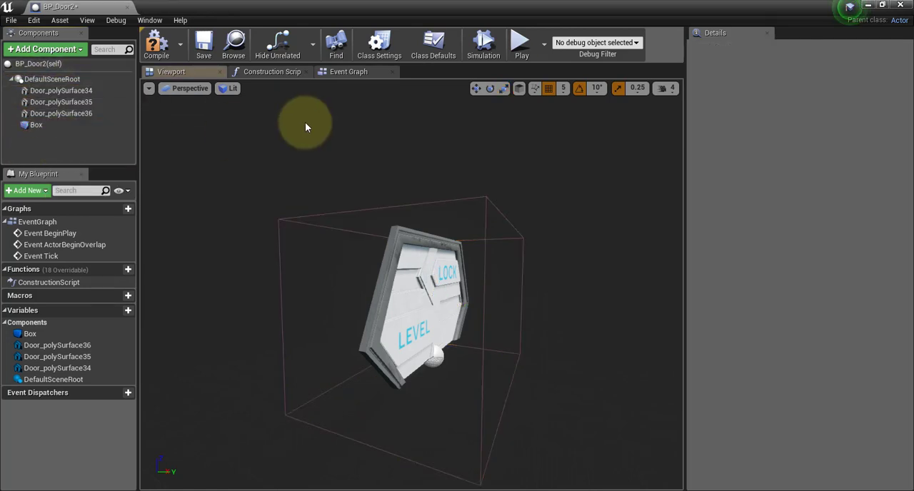
Add an OnComponentBeginOverlap event for the Box component in the Event Graph and reposition its node with free space beside it.
click(361, 72)
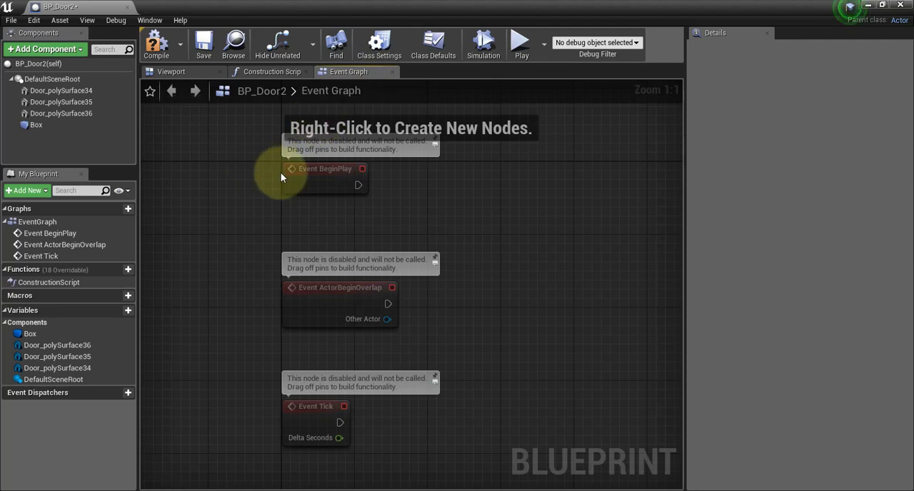
click(30, 126)
right_click(29, 124)
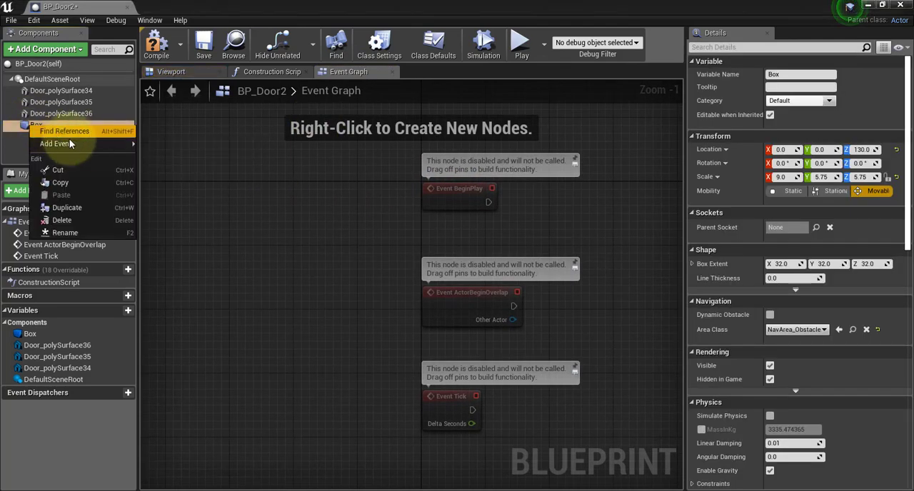
mouse_move(92, 144)
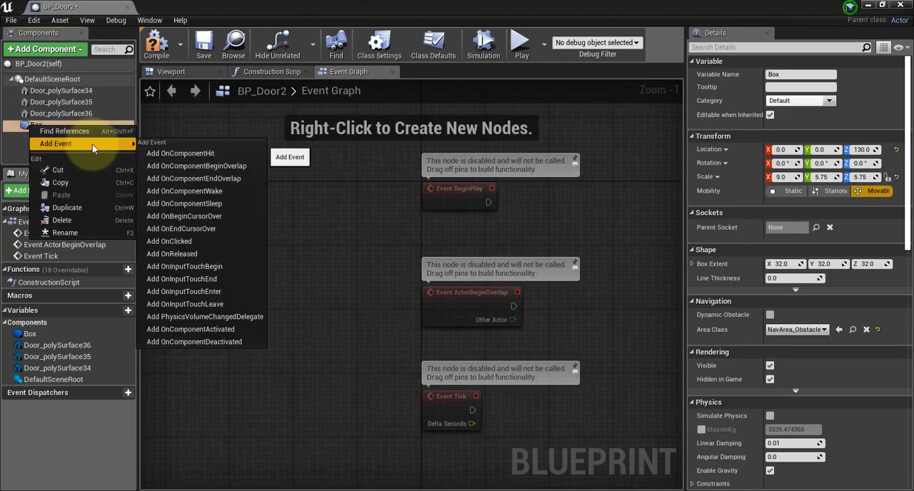
click(223, 166)
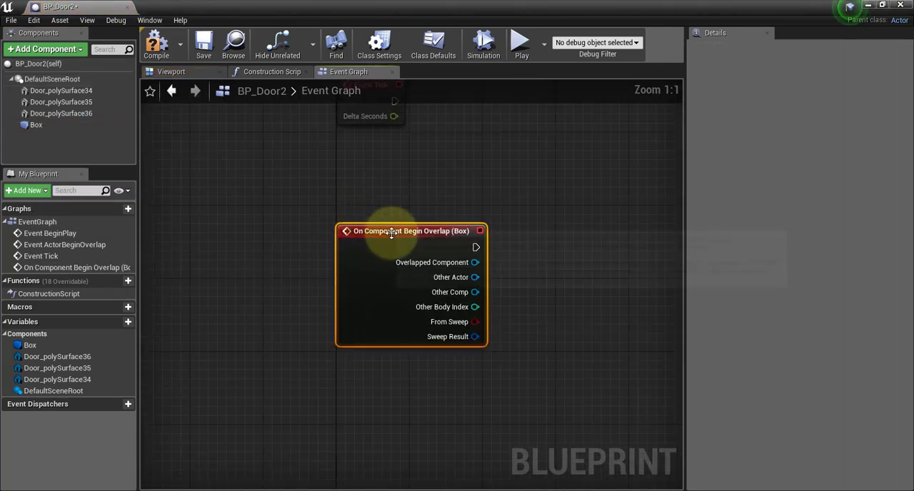
drag(391, 232, 263, 196)
right_drag(449, 217, 411, 203)
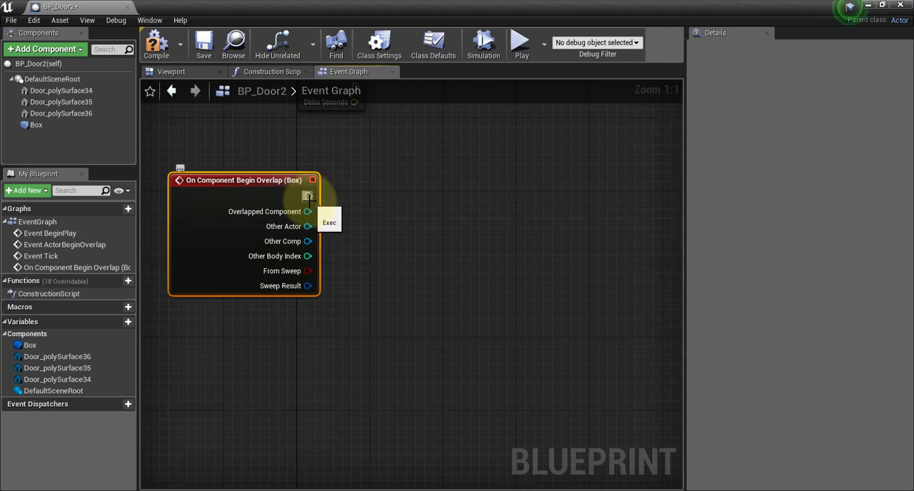
drag(308, 197, 472, 245)
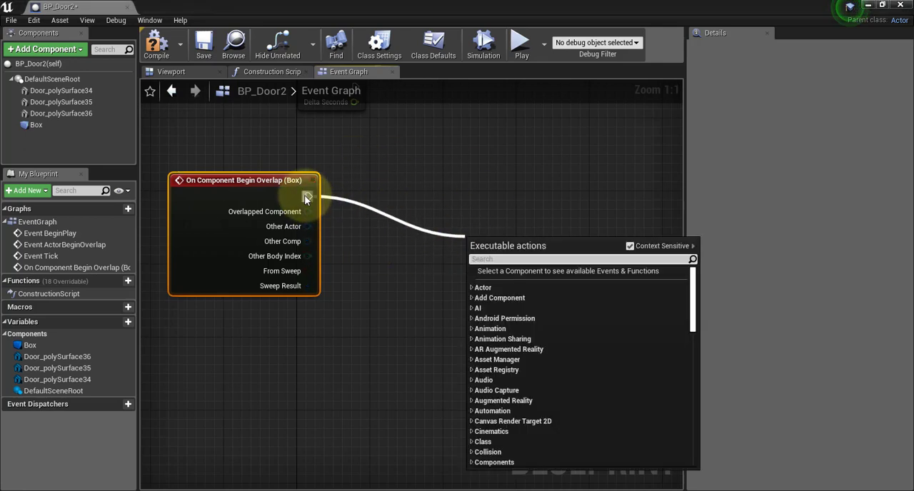
click(357, 178)
click(356, 173)
Add a Timeline node whose Play input is fed by the overlap event's execution output, and arrange the two nodes side by side.
drag(268, 180, 269, 190)
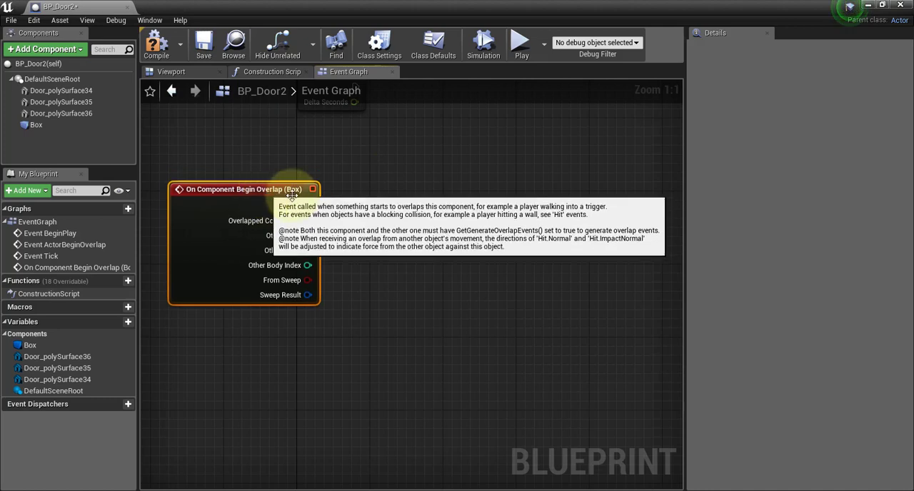
drag(371, 208, 414, 250)
text(timeline)
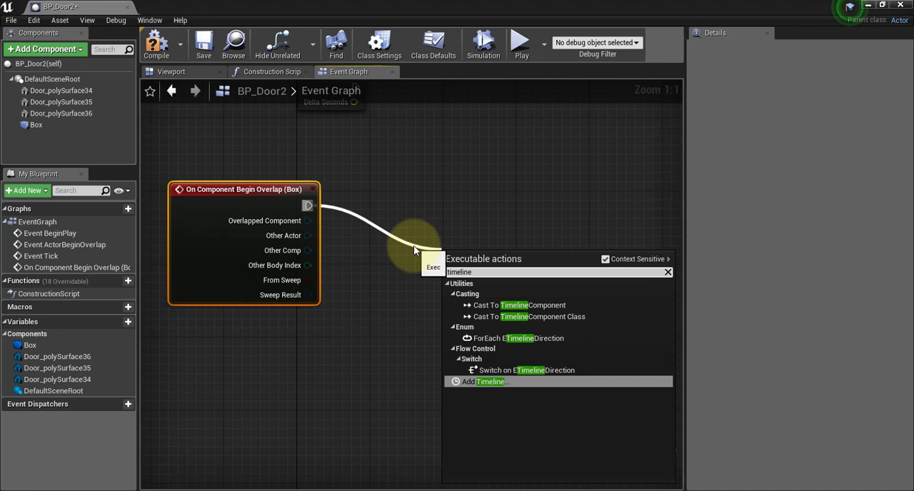
click(479, 389)
click(479, 387)
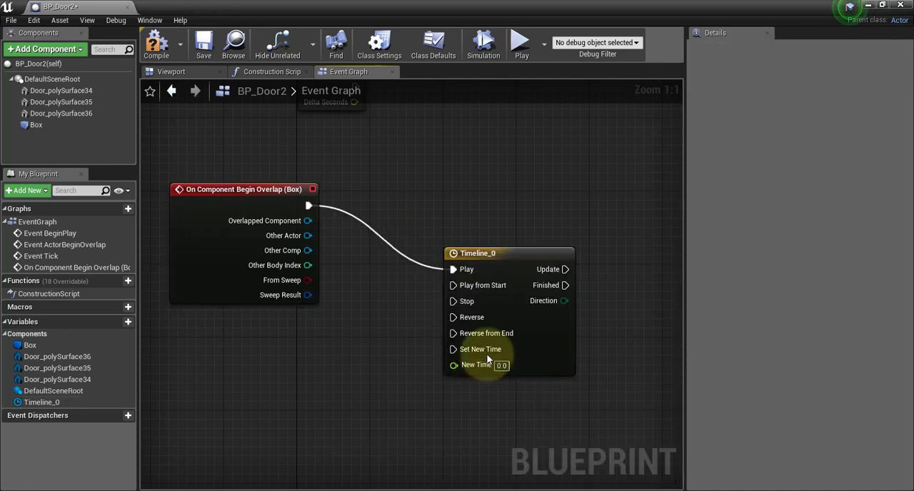
drag(504, 252, 459, 191)
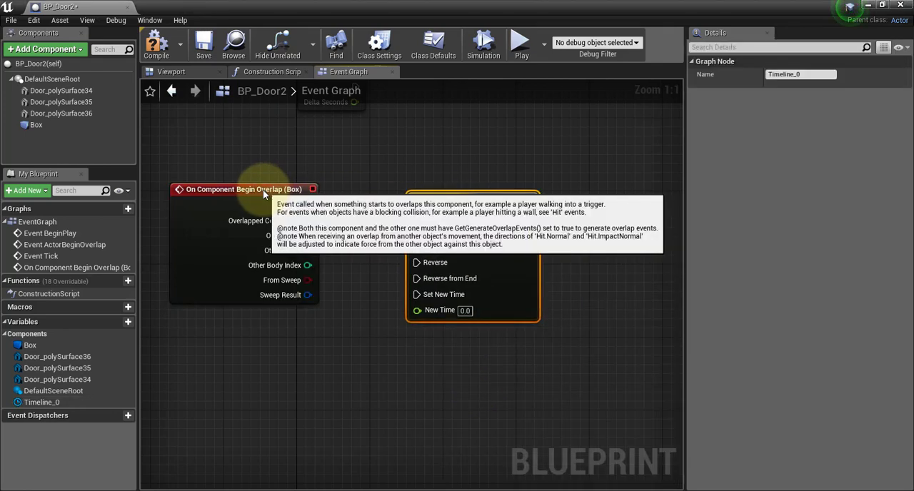
drag(263, 189, 253, 197)
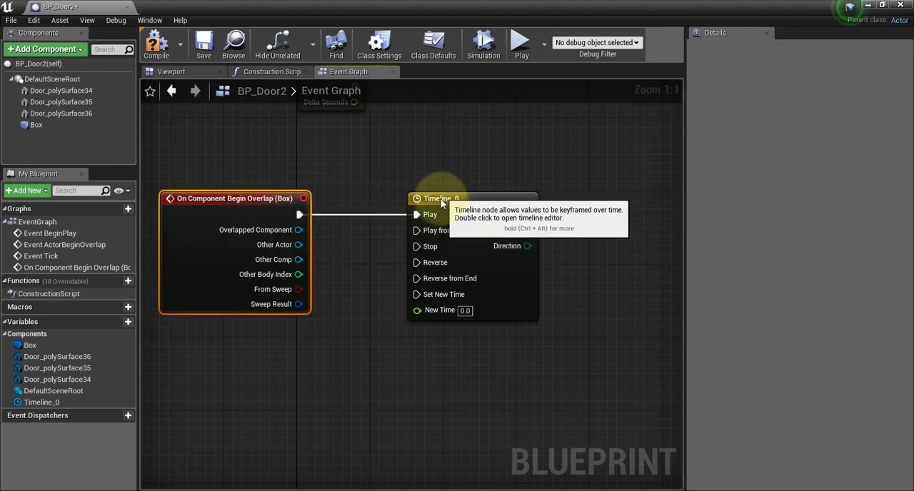
drag(440, 197, 438, 206)
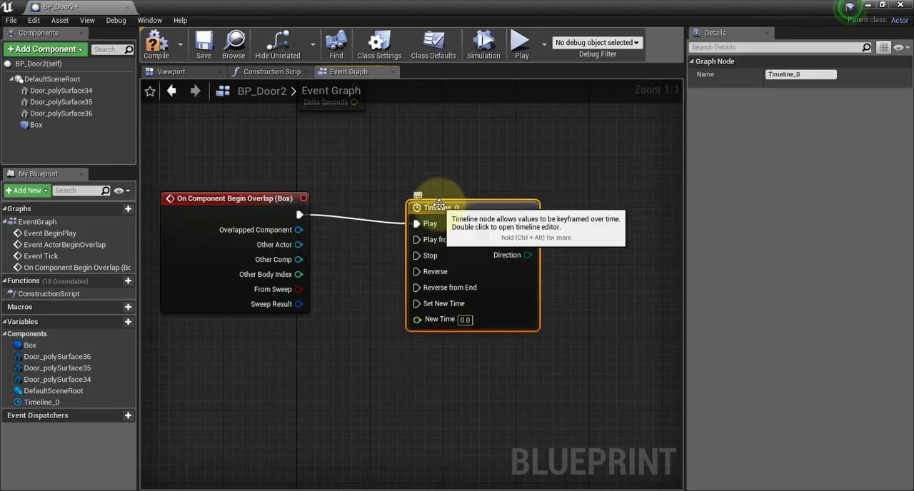
Open the new timeline for editing and add a float track named OpenDoor.
double_click(439, 207)
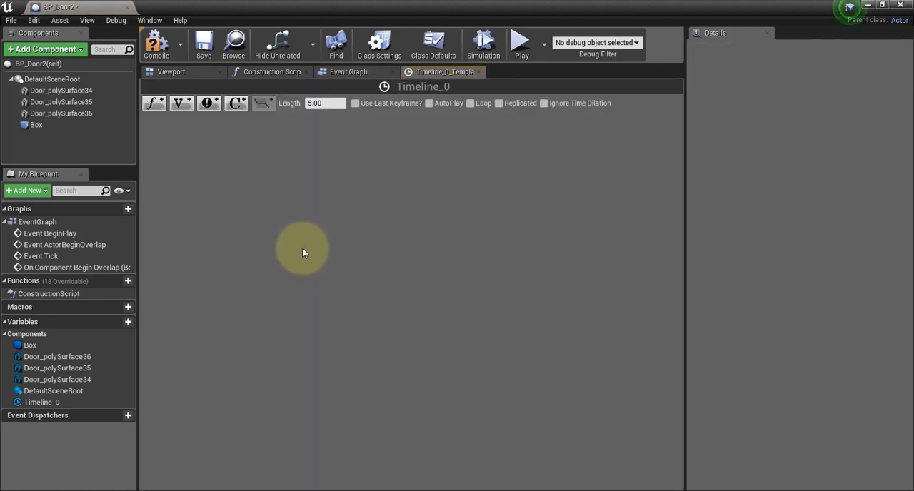
click(154, 104)
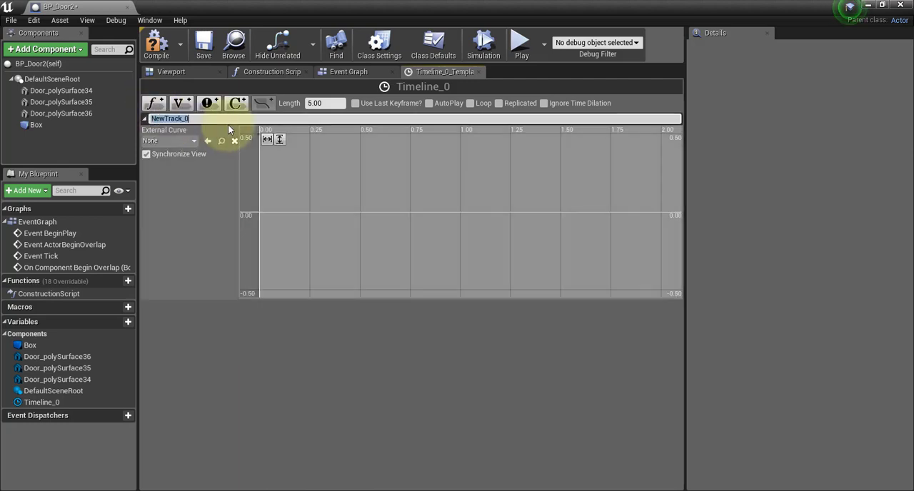
text(OpenDo)
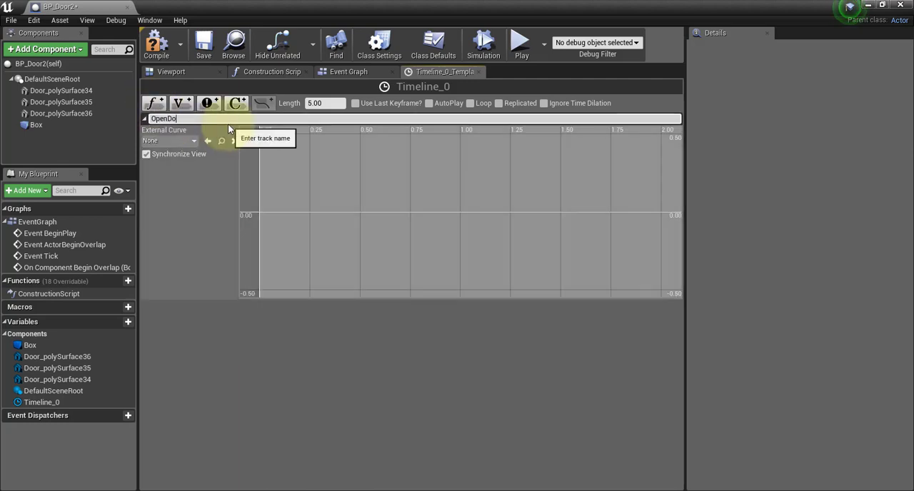
text(or)
key(Return)
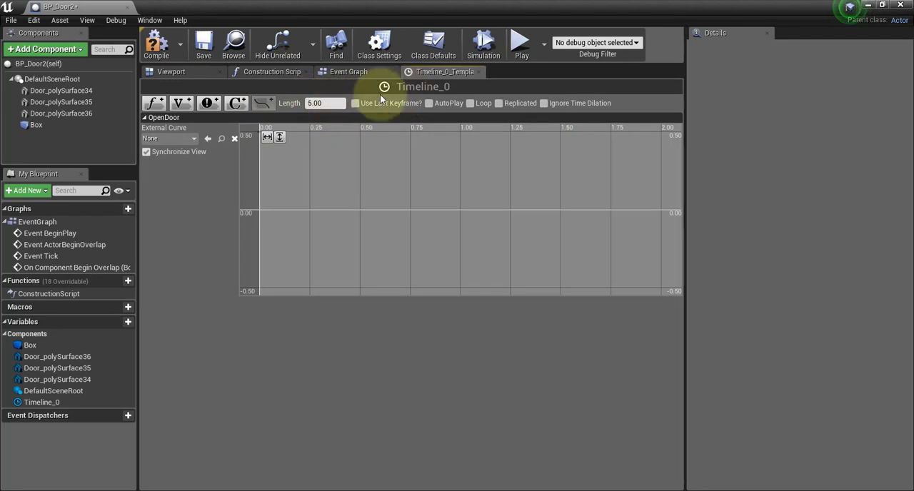
Add two keys to the OpenDoor curve, one at the start near value -0.52 and one at about 0.54 s near value 0.39.
right_click(259, 291)
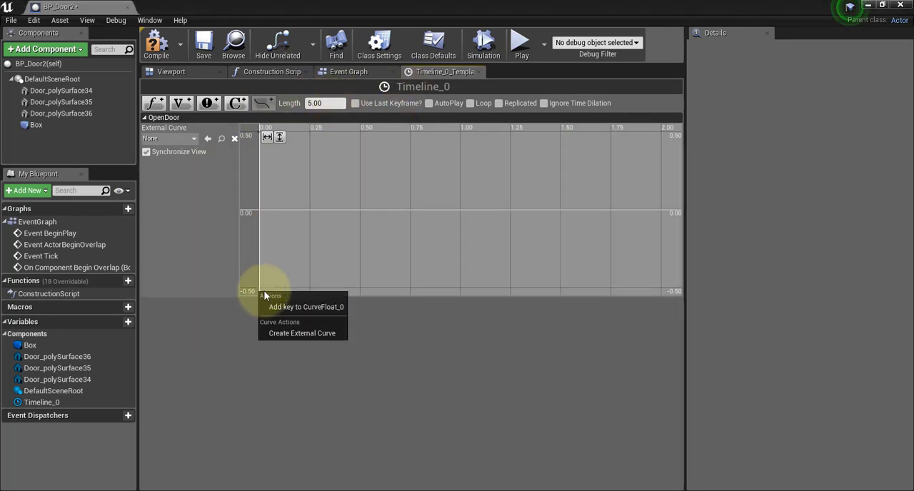
click(277, 309)
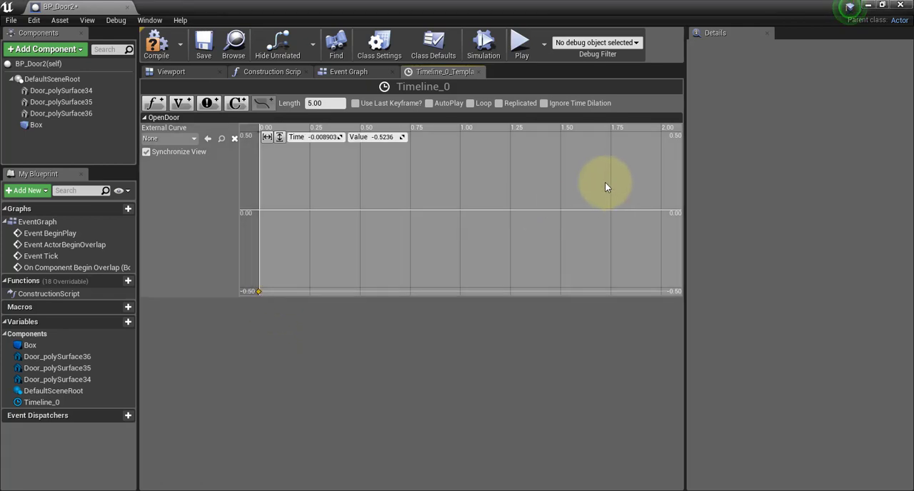
right_click(356, 147)
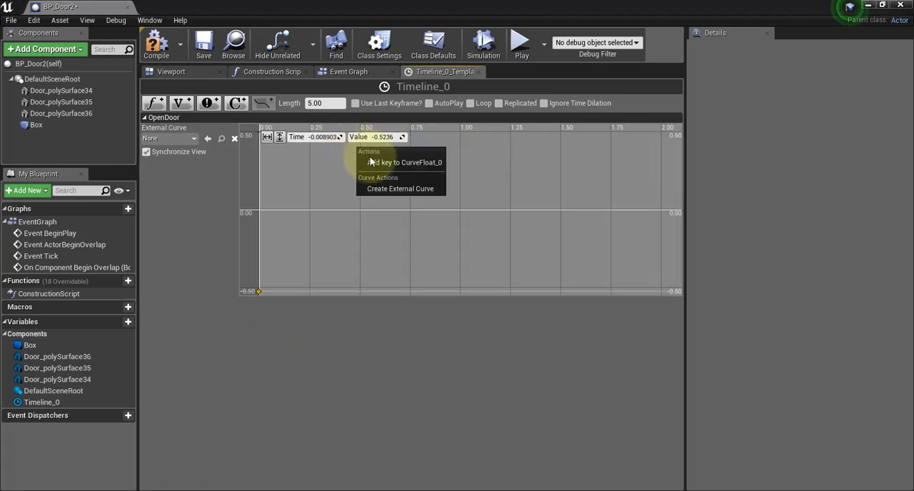
click(375, 164)
drag(357, 148, 369, 150)
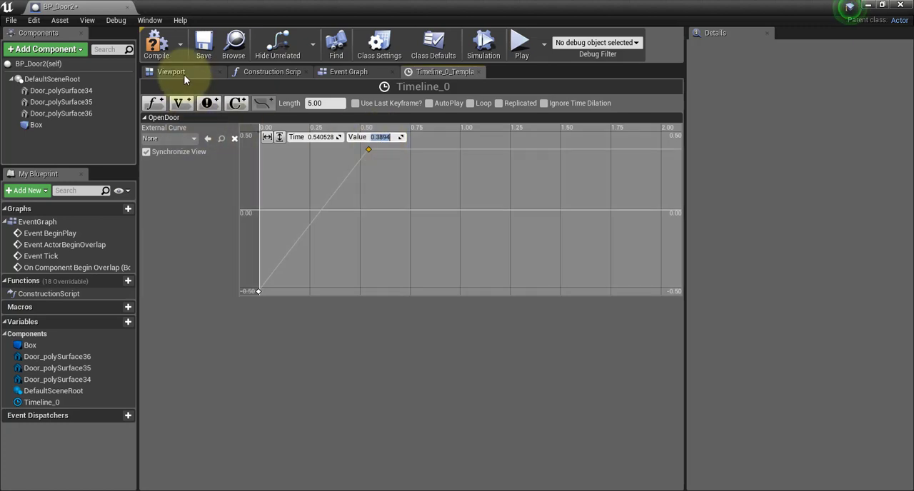
Test-slide Door_polySurface36 to X 165 and Door_polySurface35 to X -160 in the viewport, undoing each move.
click(180, 72)
click(448, 301)
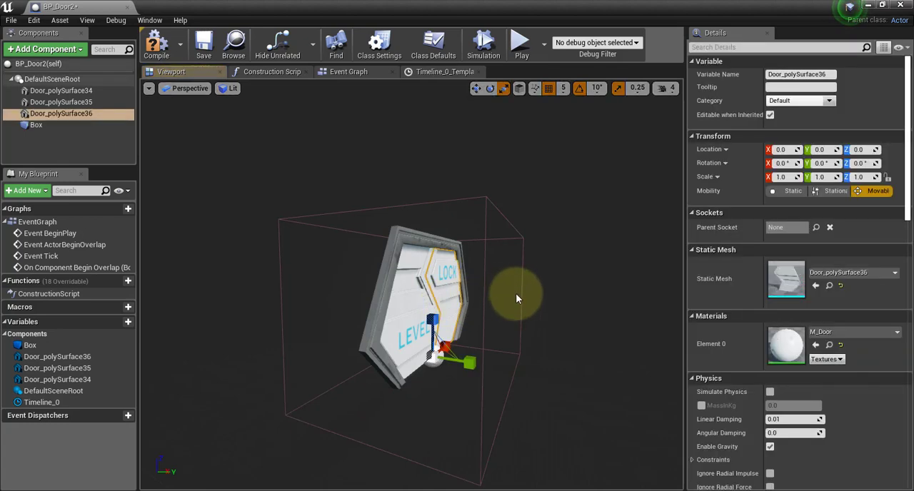
drag(516, 296, 636, 259)
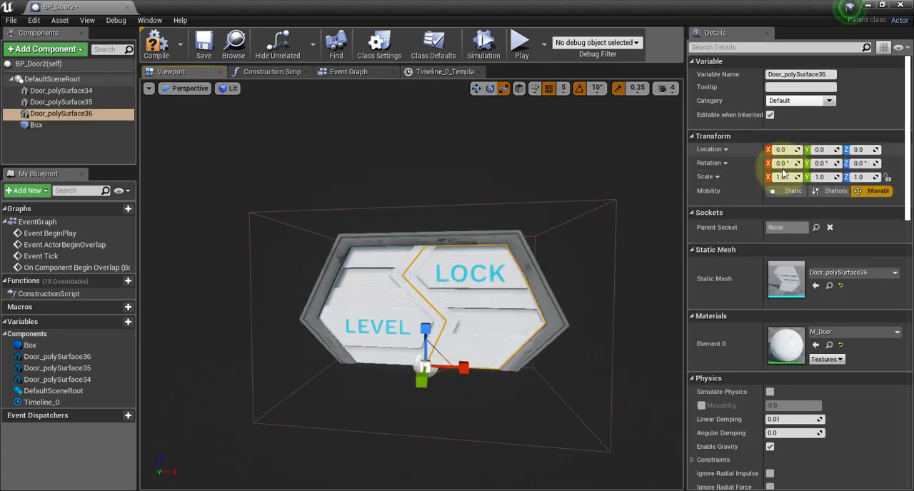
key(w)
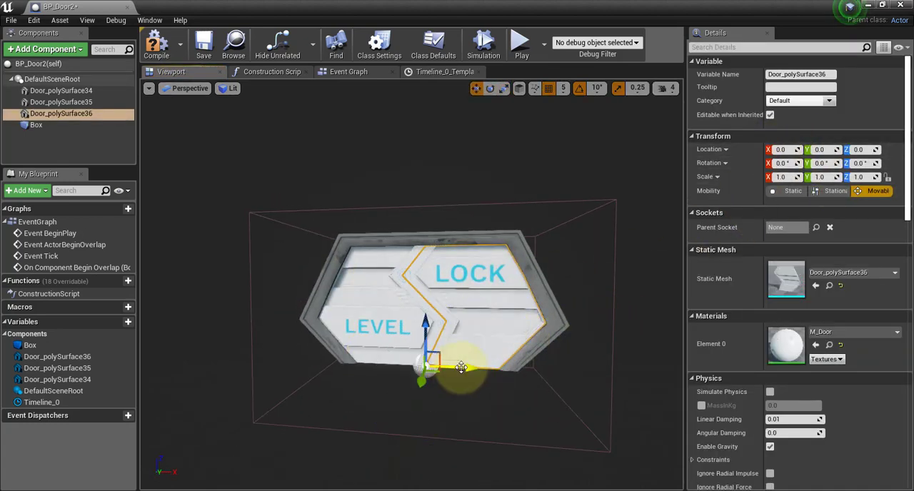
drag(461, 367, 542, 366)
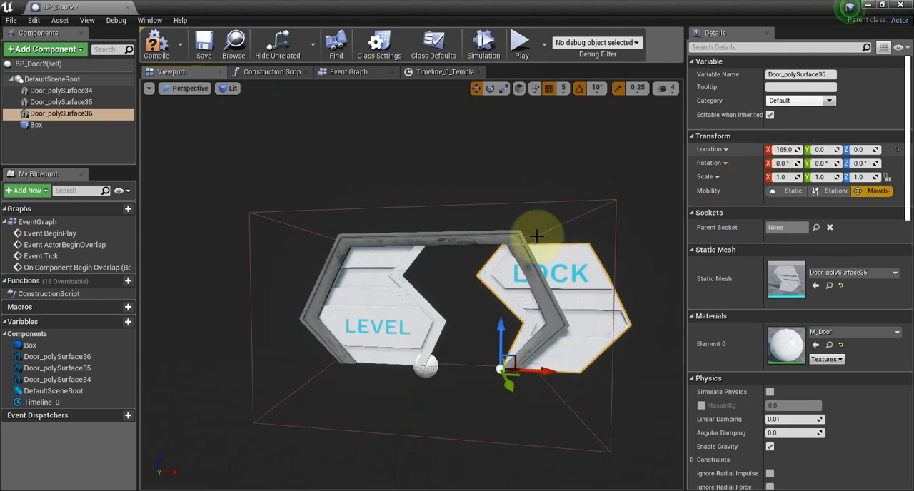
key(ctrl+z)
click(402, 300)
drag(455, 366, 391, 361)
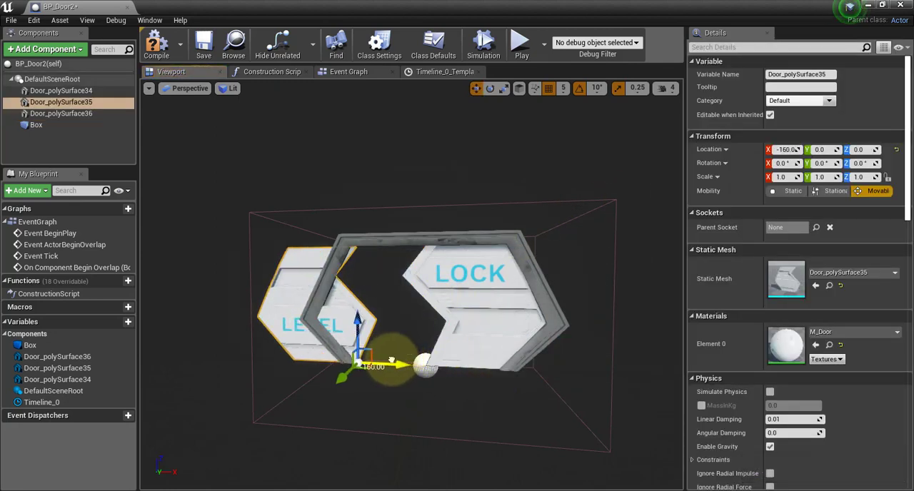
key(ctrl+z)
Set the second OpenDoor key to time 0.5 and value 165, and the first key to time 0 and value 0.
click(436, 71)
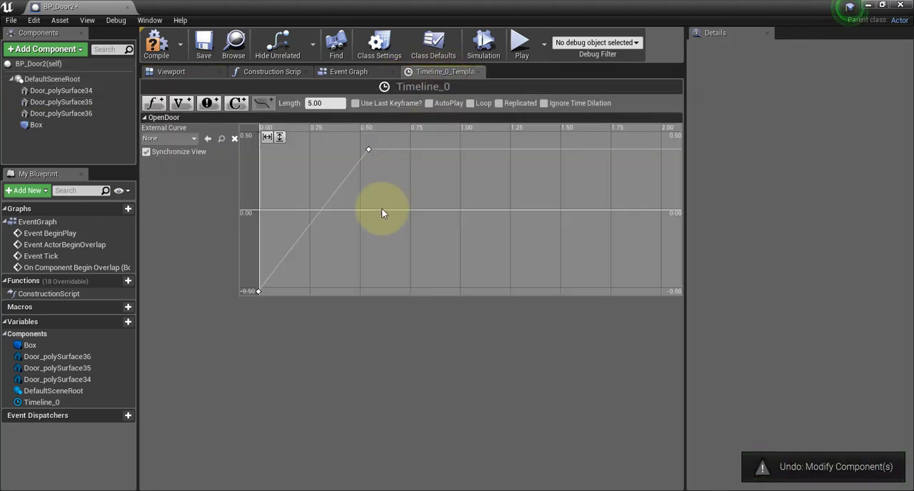
click(368, 149)
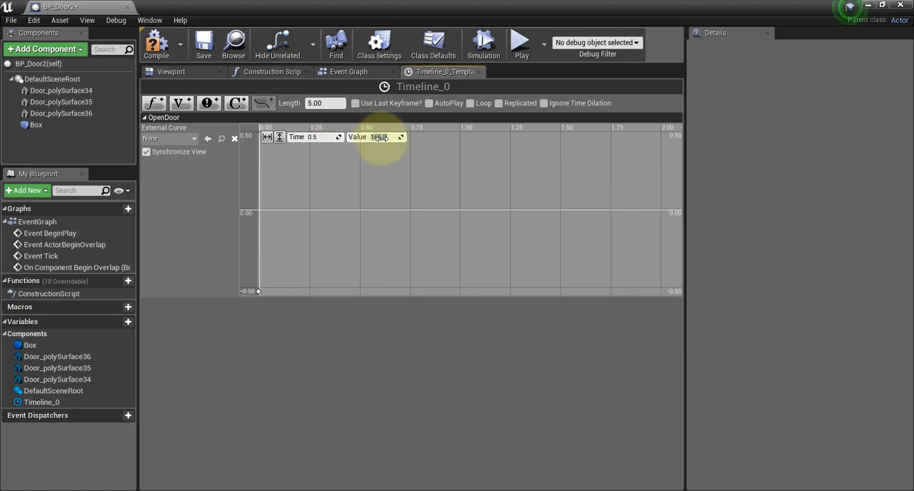
click(259, 292)
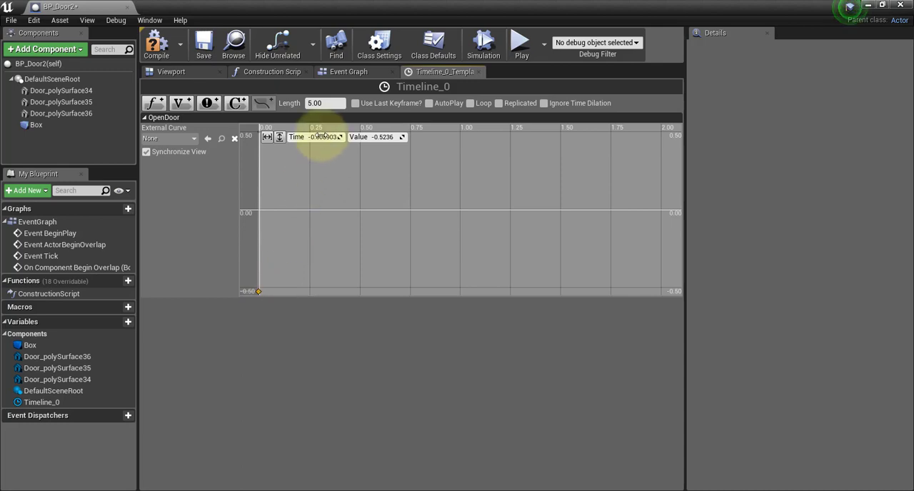
text(0)
click(383, 137)
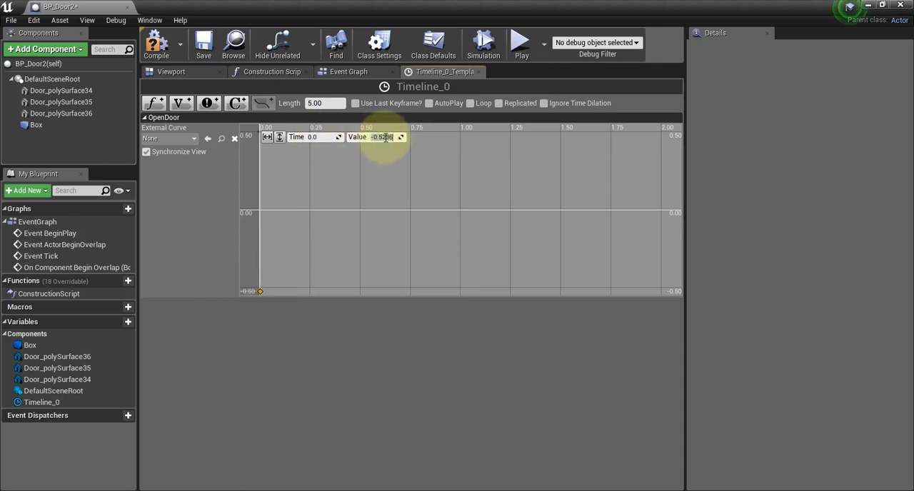
click(354, 198)
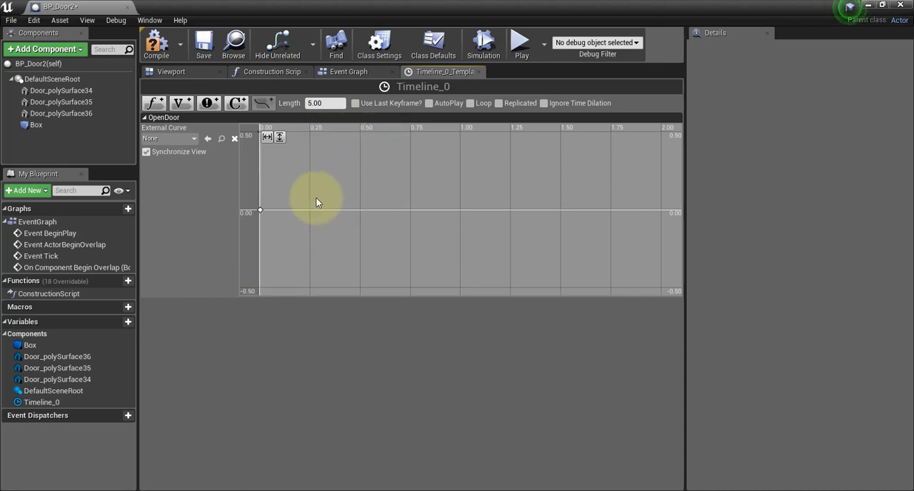
Fit the OpenDoor curve to the timeline view both vertically and horizontally, and compile and save the blueprint.
right_click(380, 181)
click(340, 175)
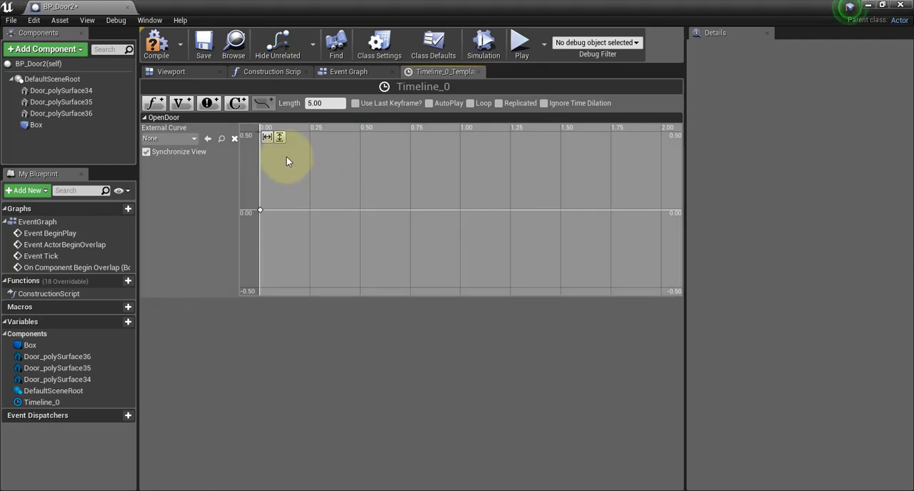
click(278, 137)
click(267, 137)
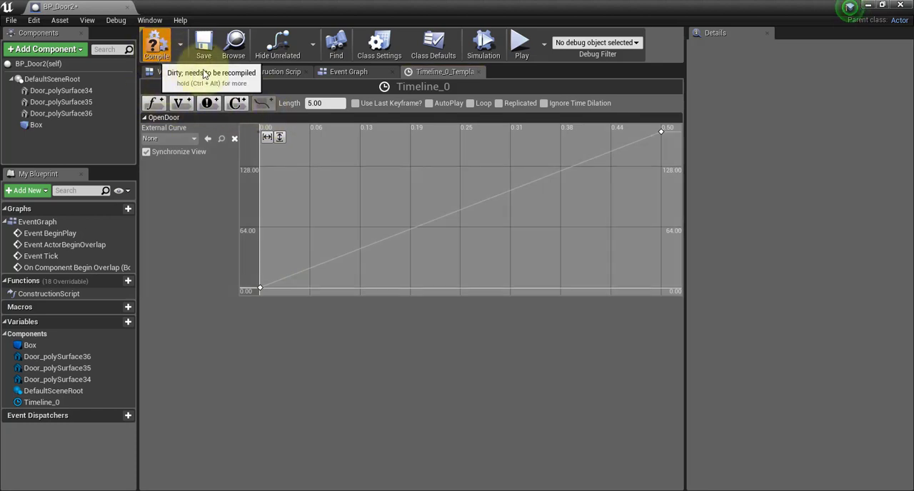
click(156, 50)
click(204, 45)
Move the On Component Begin Overlap (Box) and Timeline_0 nodes closer together in the event graph.
click(376, 71)
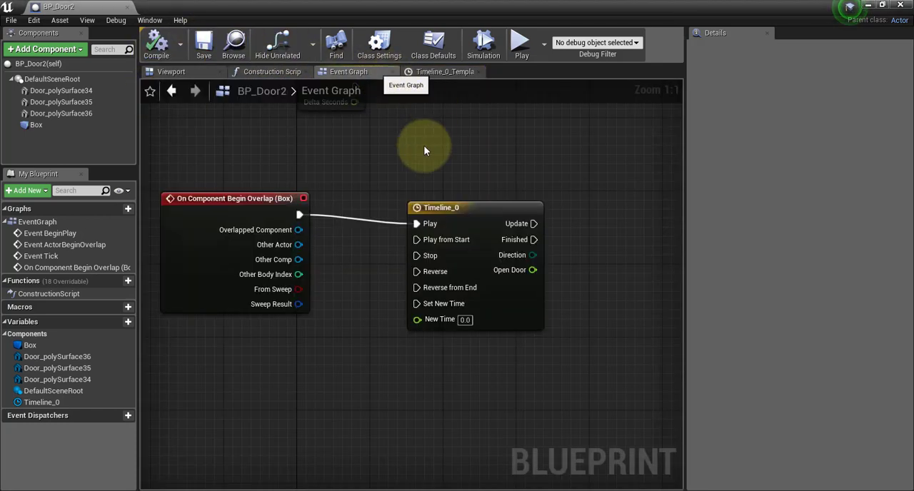
right_drag(407, 153, 443, 151)
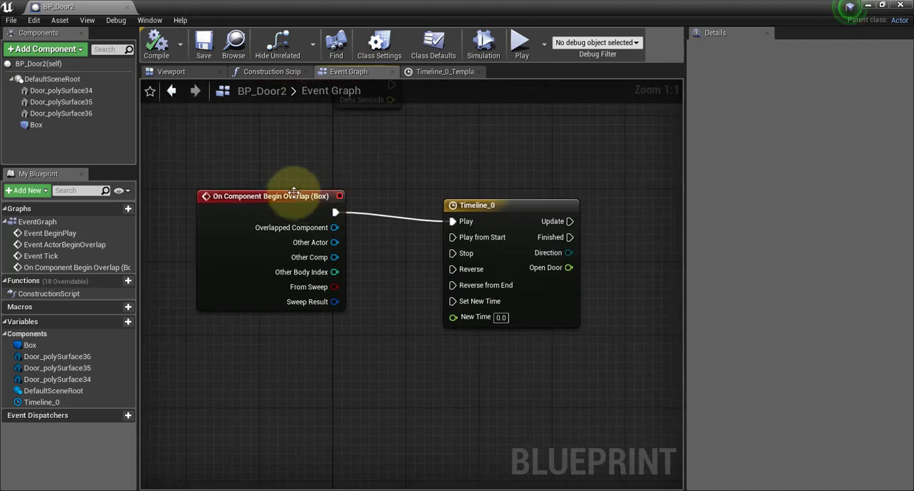
drag(285, 203, 601, 229)
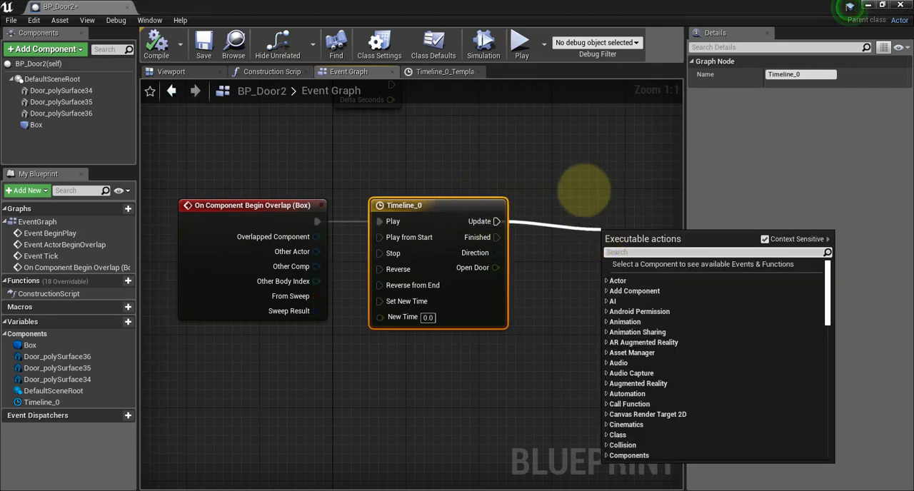
right_drag(584, 190, 404, 219)
drag(387, 236, 503, 243)
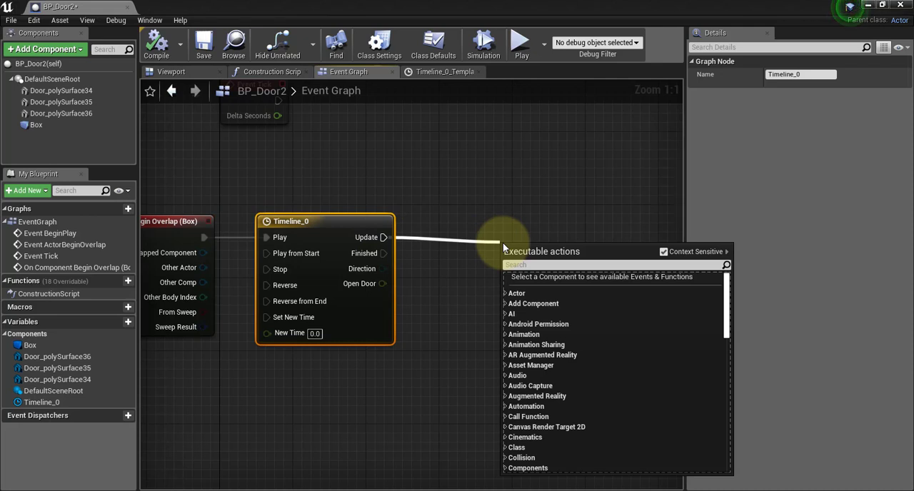
text(s)
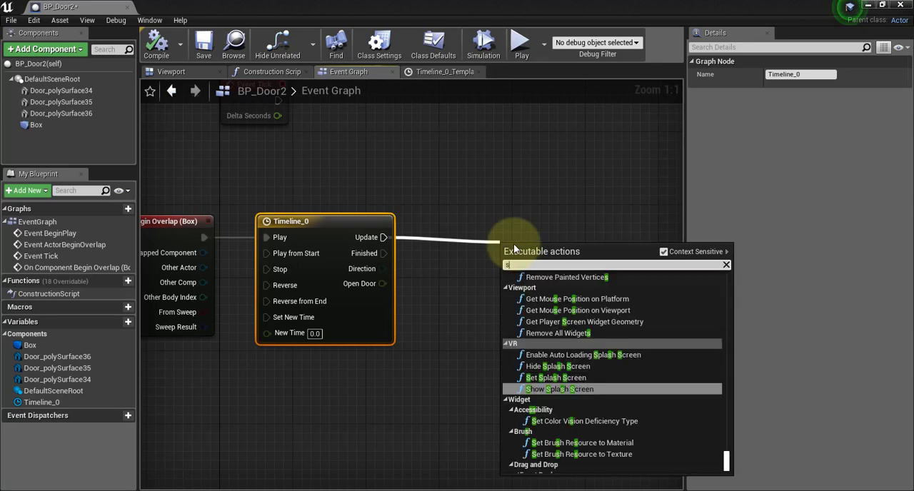
text(et)
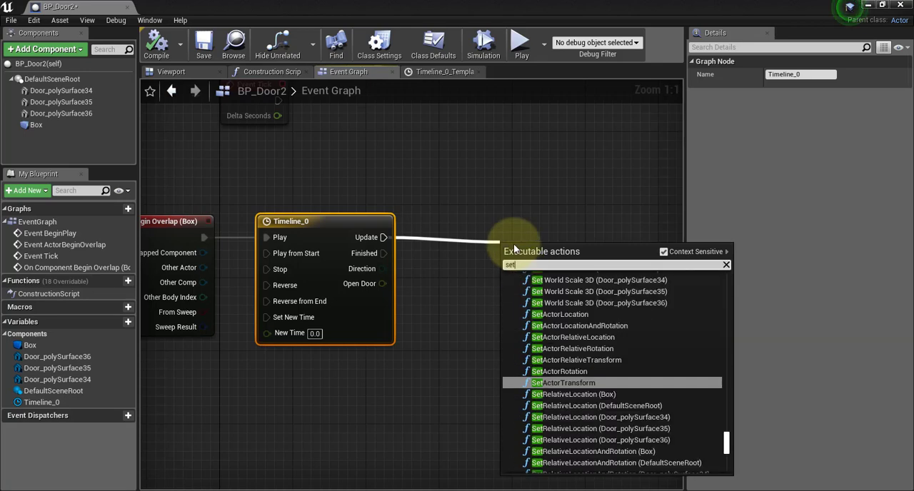
text( a)
key(BackSpace)
key(BackSpace)
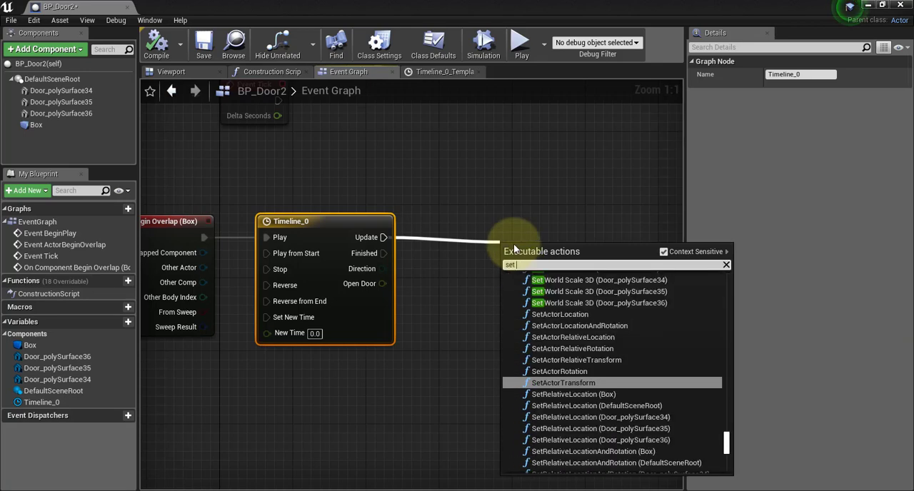
text(relati)
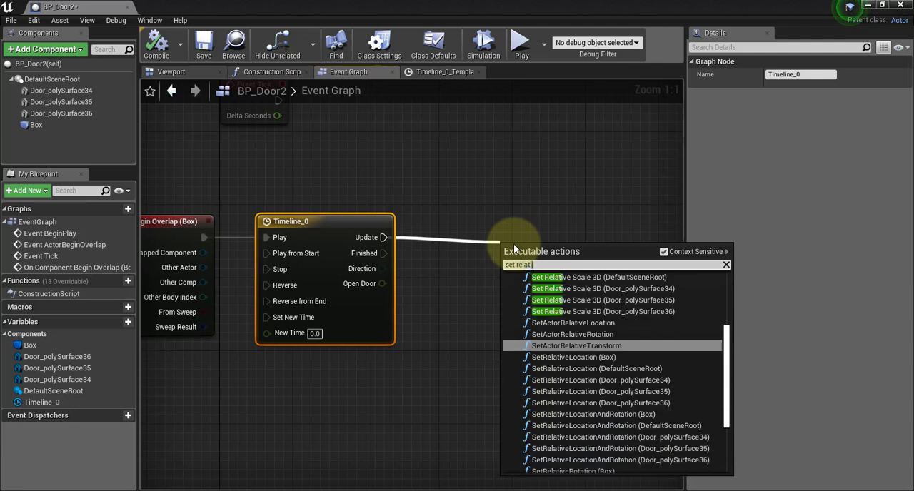
text(ve transform)
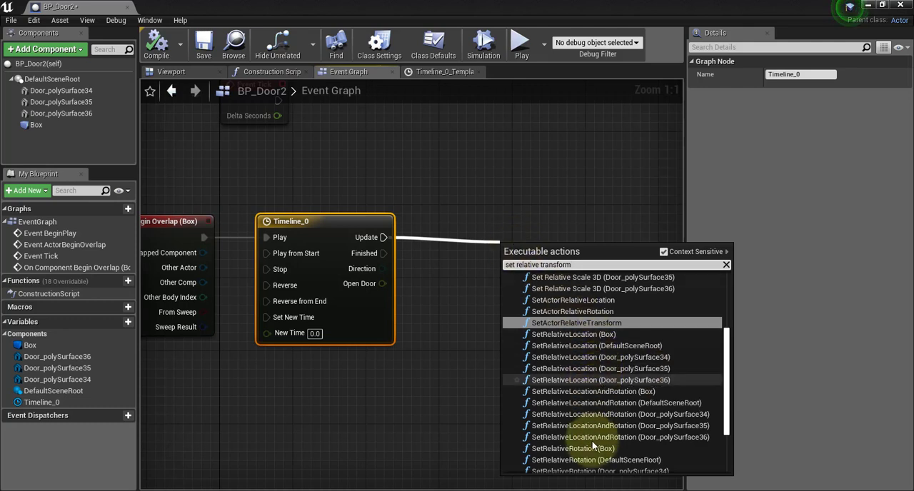
scroll(592, 443, down, 4)
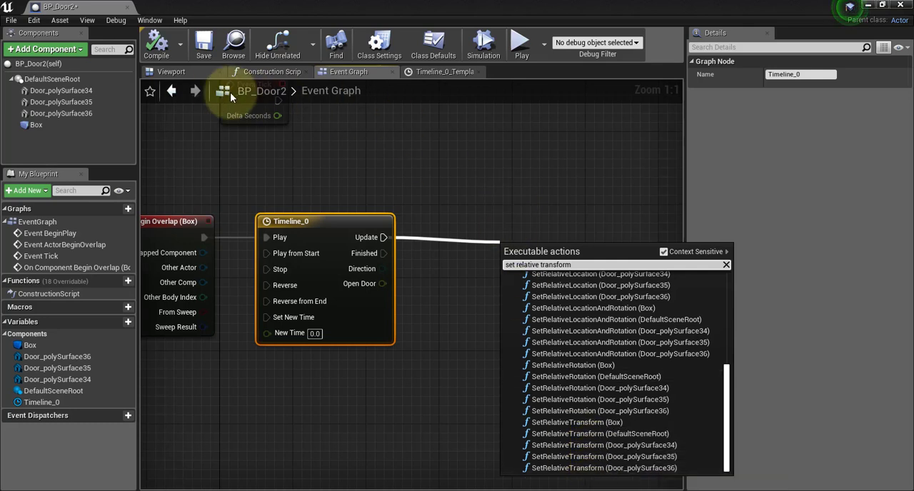
Rename the Door_polySurface35 component, the door half marked LEVEL, to rightDoor.
click(184, 63)
click(171, 71)
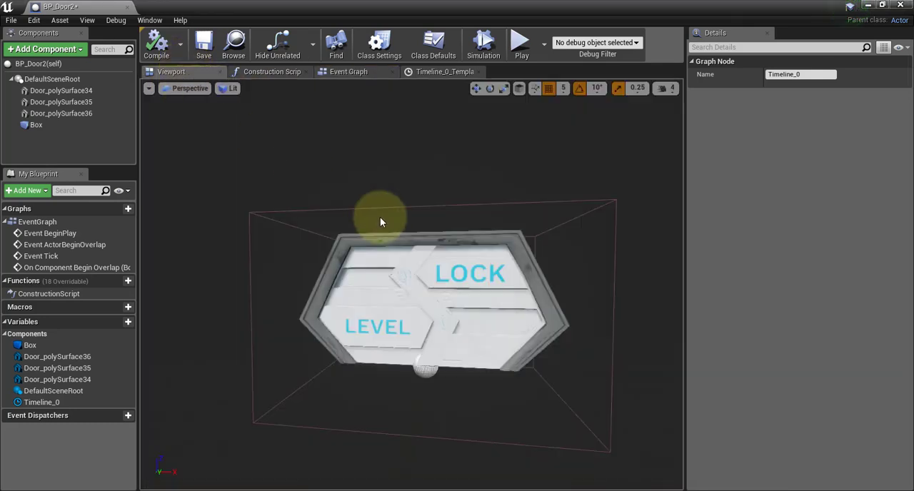
click(375, 279)
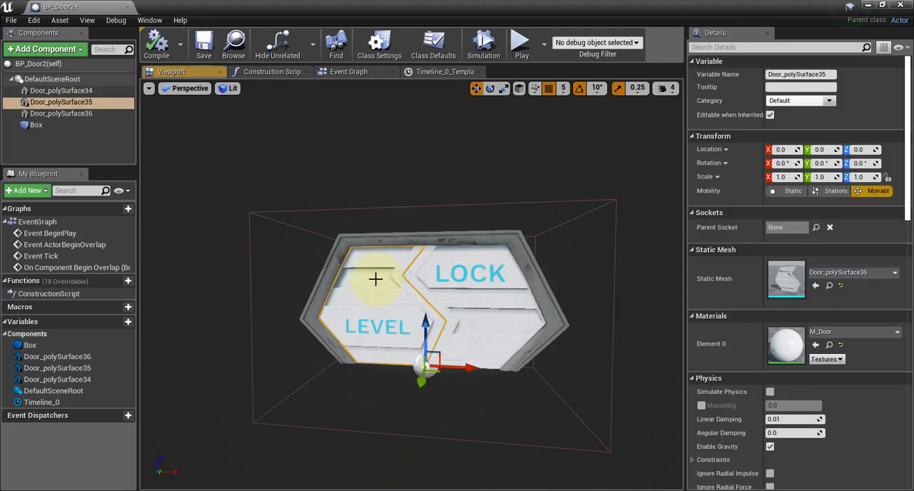
right_click(70, 103)
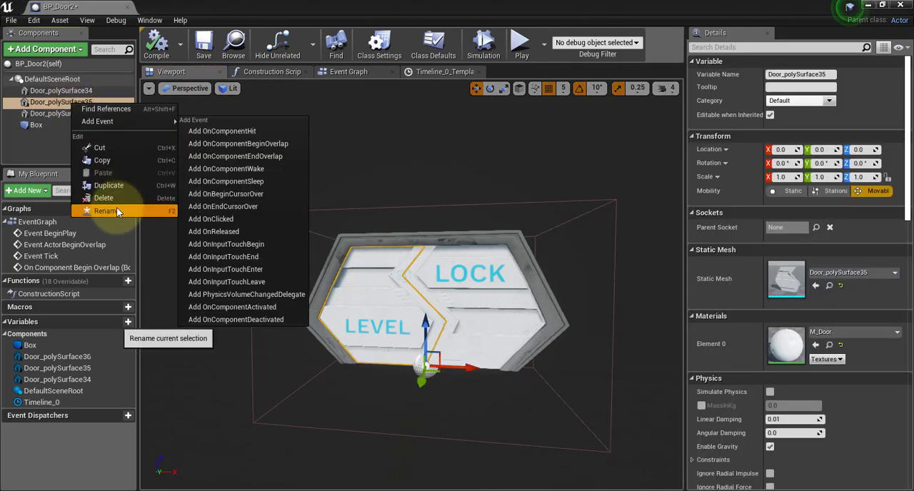
click(116, 207)
text(rightDoor)
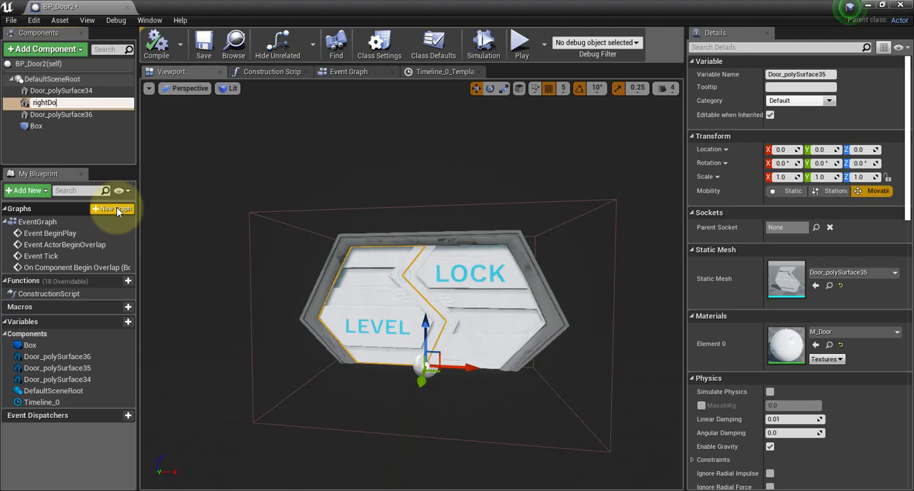
key(Return)
Rename the Door_polySurface36 component, the door half marked LOCK, to leftDoor.
click(471, 293)
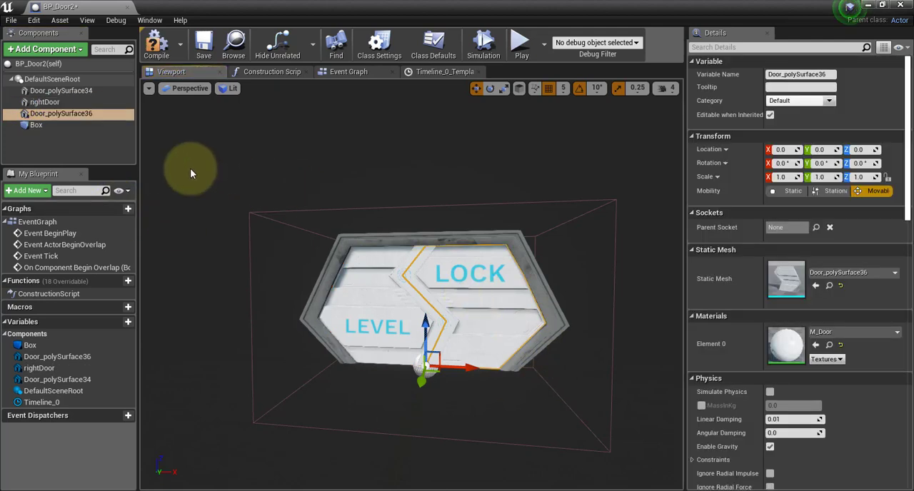
right_click(81, 116)
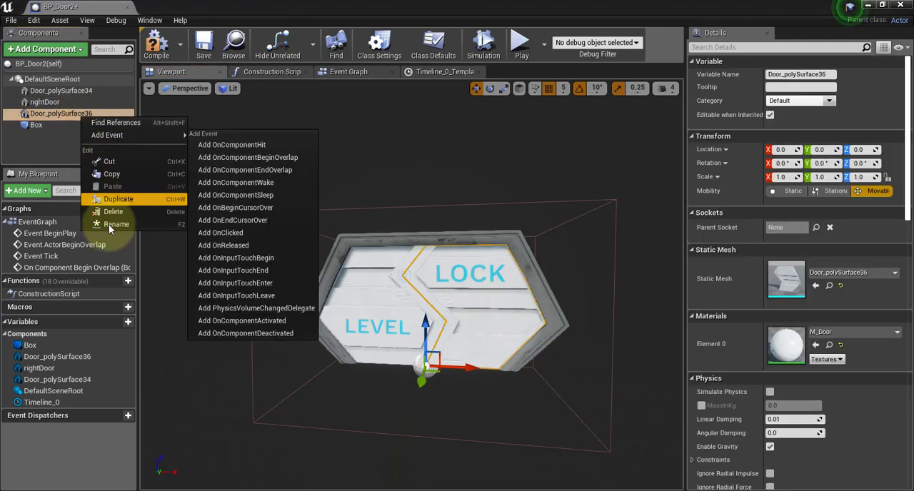
click(108, 225)
text(leftDoor)
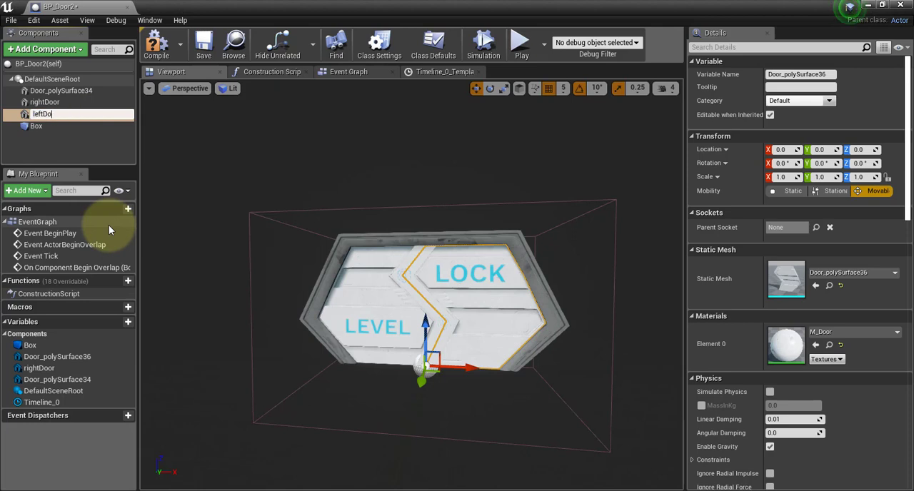
key(Return)
Rename the Door_polySurface34 component, the outer frame, to doorFrame.
right_click(81, 91)
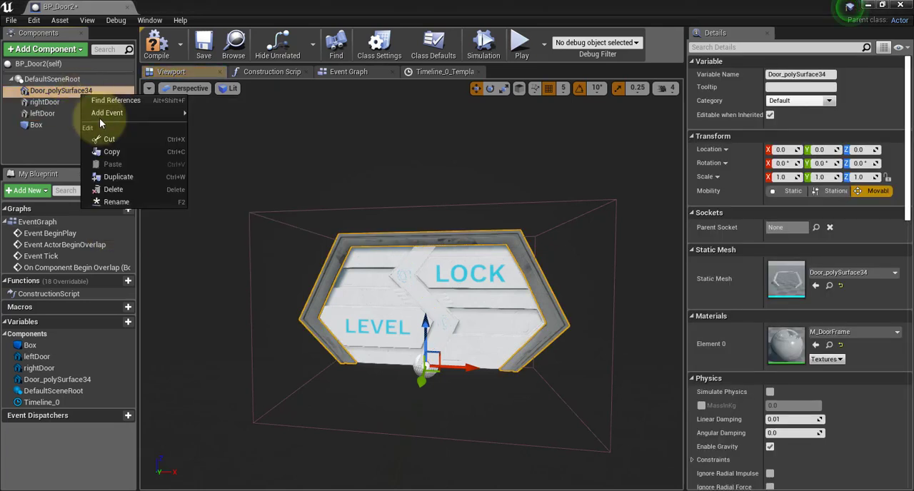
click(117, 202)
text(door)
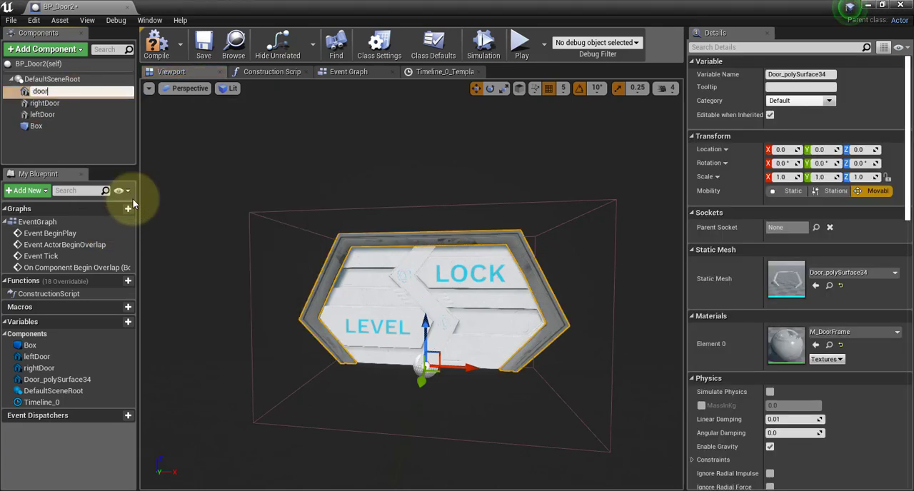
text(Frame)
key(Return)
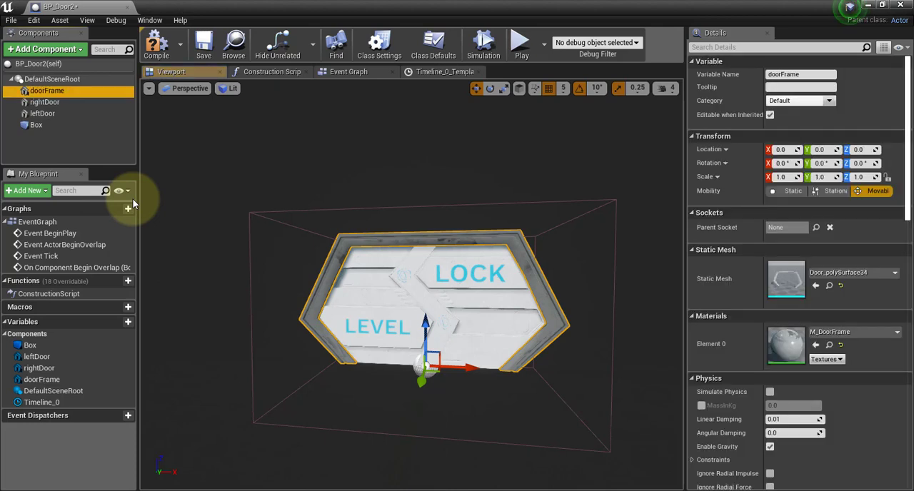
Add a SetRelativeLocation (leftDoor) node in the event graph, connected to the Update output of Timeline_0.
click(449, 73)
click(349, 72)
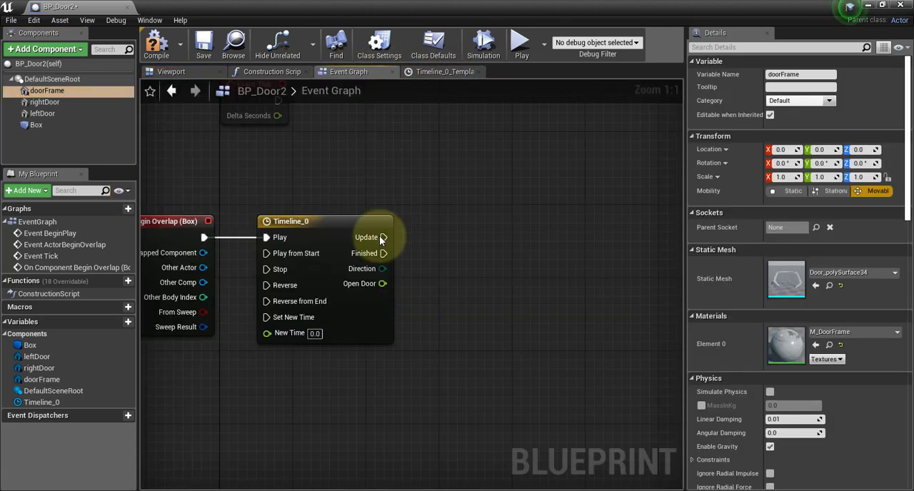
drag(382, 238, 469, 265)
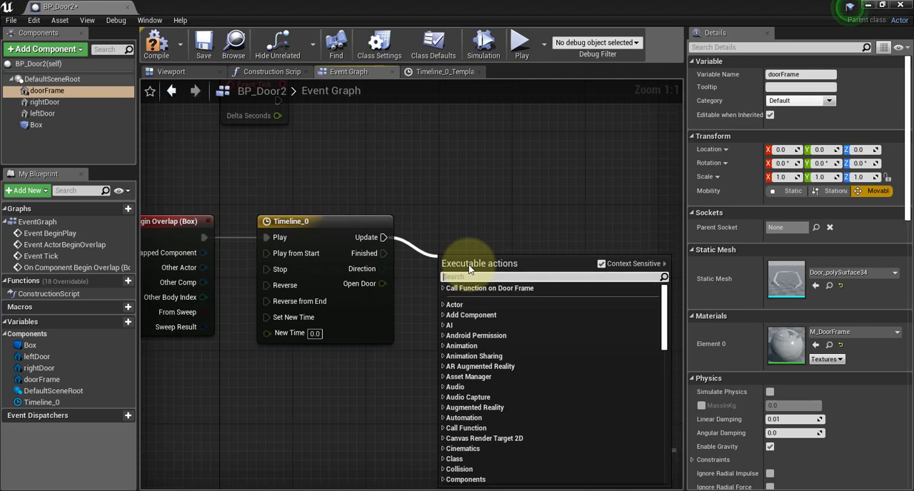
text(set)
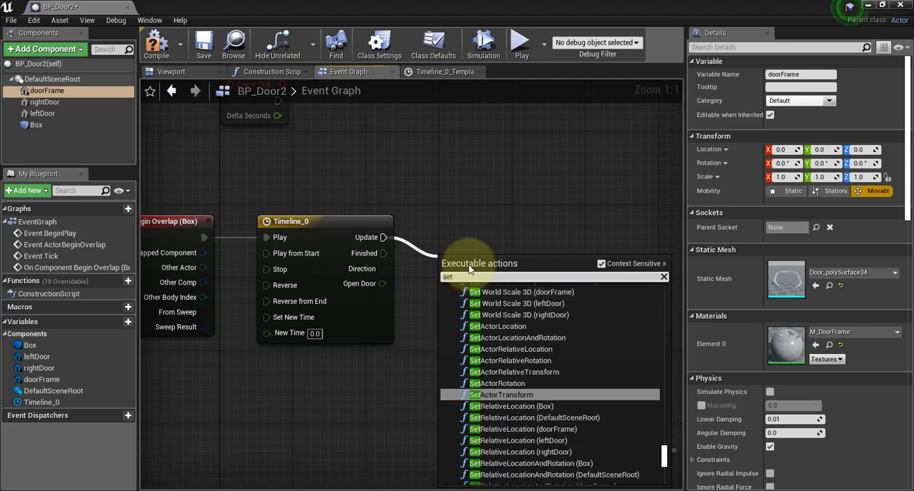
text( actor tran)
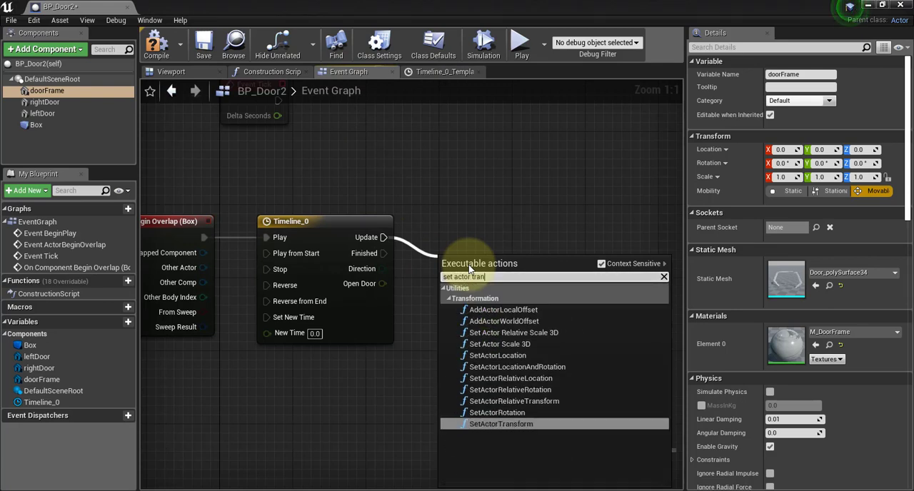
key(BackSpace)
key(BackSpace)
key(BackSpace)
key(BackSpace)
key(BackSpace)
key(BackSpace)
key(BackSpace)
key(BackSpace)
key(BackSpace)
key(BackSpace)
text(rea)
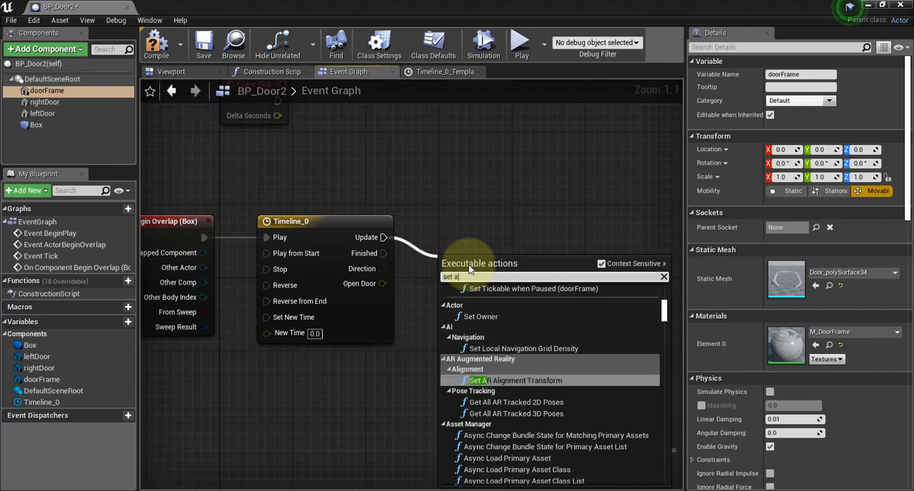
key(BackSpace)
text(lative)
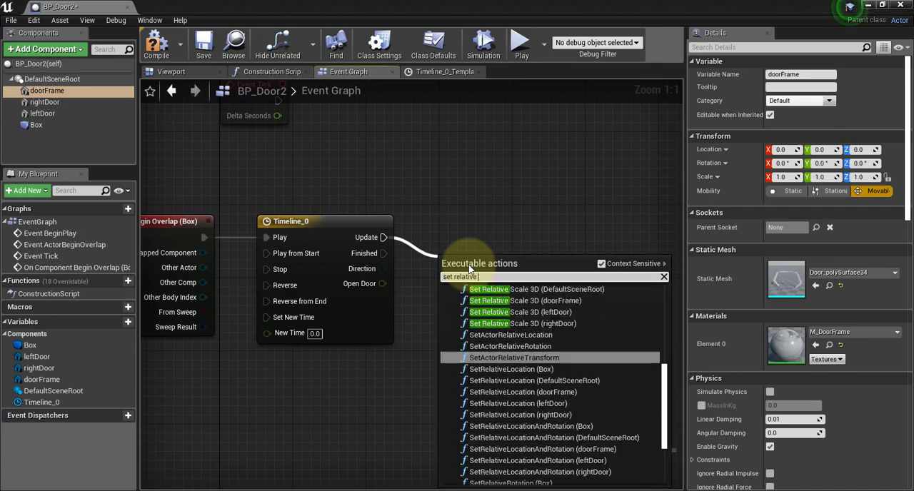
text( transform)
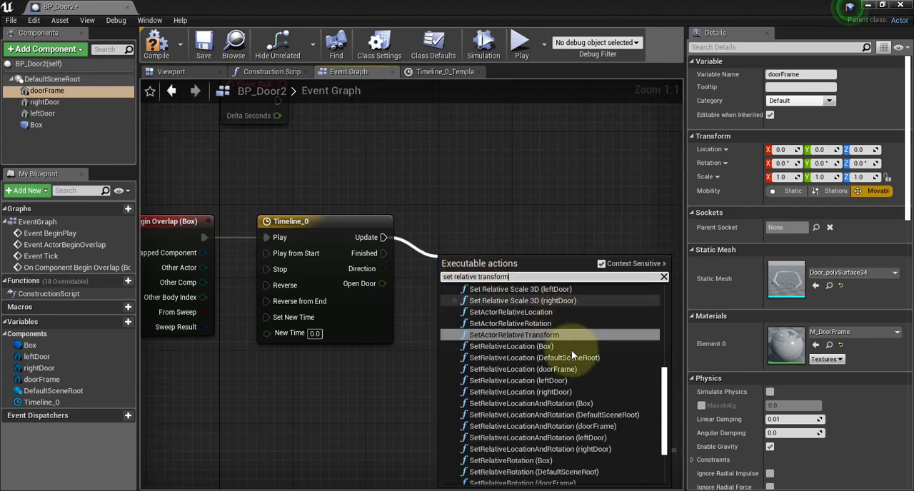
click(543, 380)
Place the Left Door node above Timeline_0, move SetRelativeLocation in line with Update and farther away, and reopen the OpenDoor curve.
drag(571, 197, 561, 204)
click(540, 179)
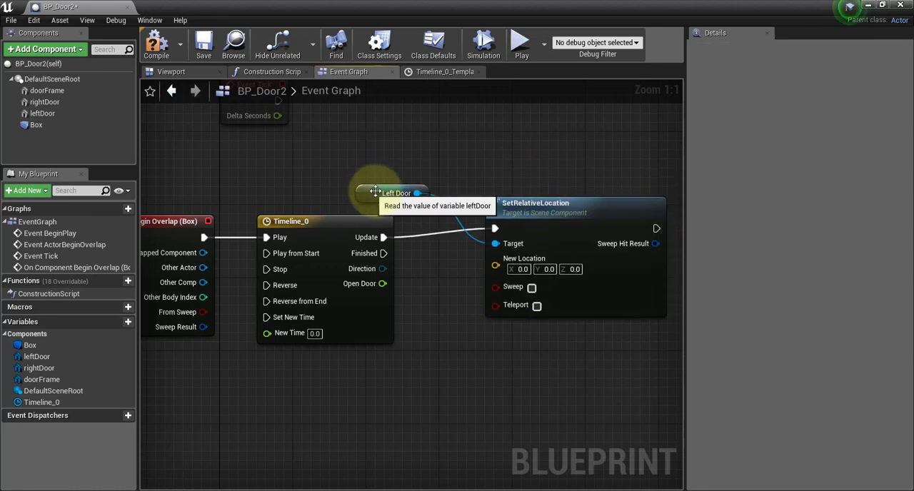
drag(395, 187, 380, 144)
mouse_move(559, 230)
mouse_down()
mouse_move(560, 220)
mouse_move(560, 235)
mouse_up()
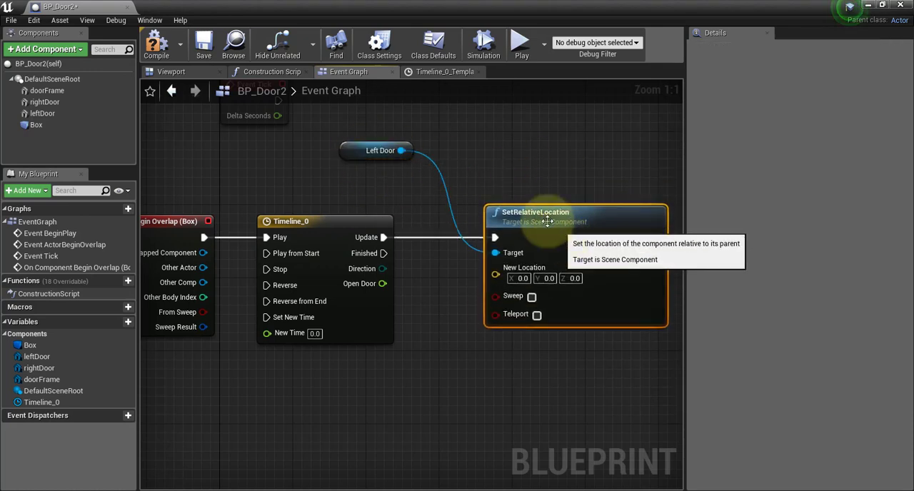
drag(366, 147, 392, 173)
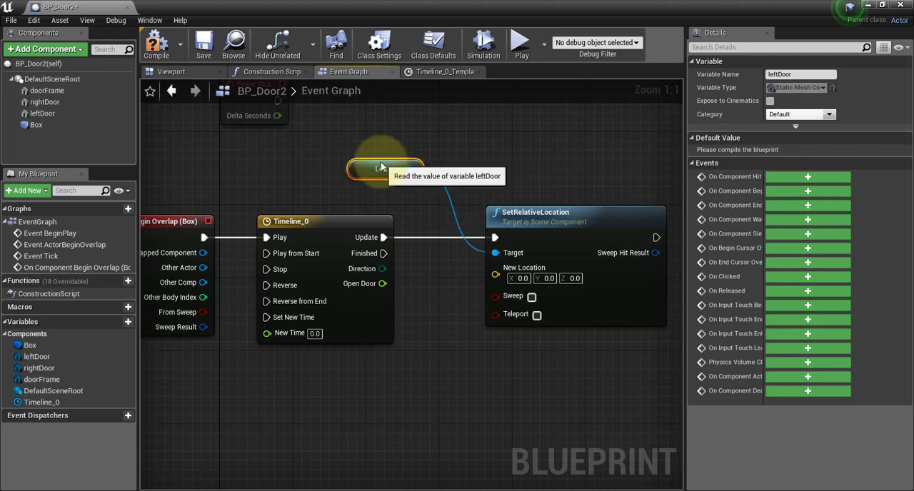
right_drag(495, 162, 392, 164)
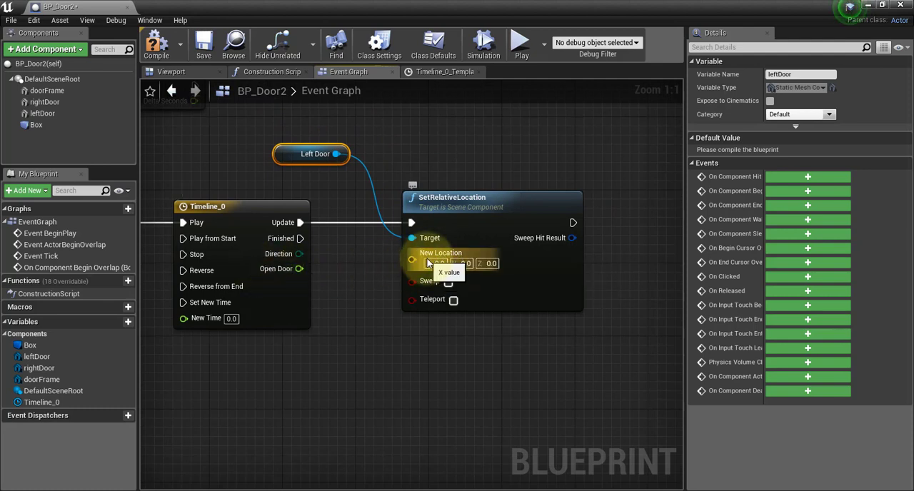
drag(467, 199, 522, 199)
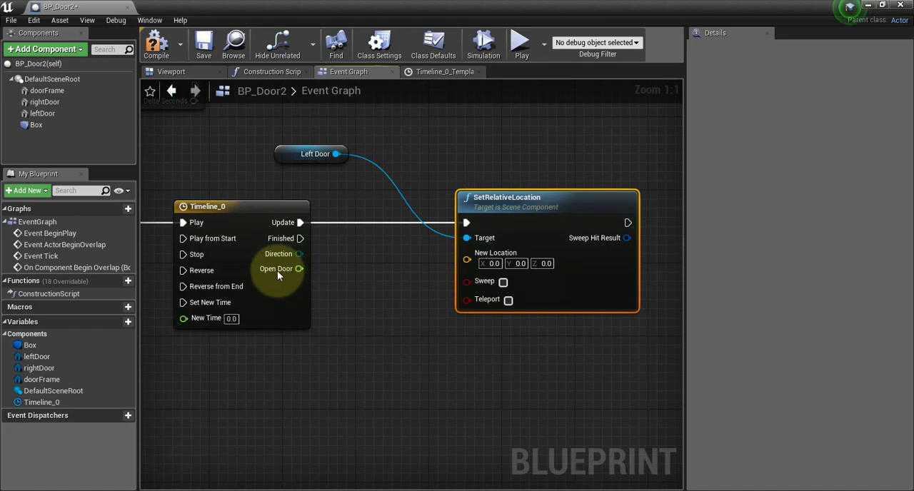
click(421, 71)
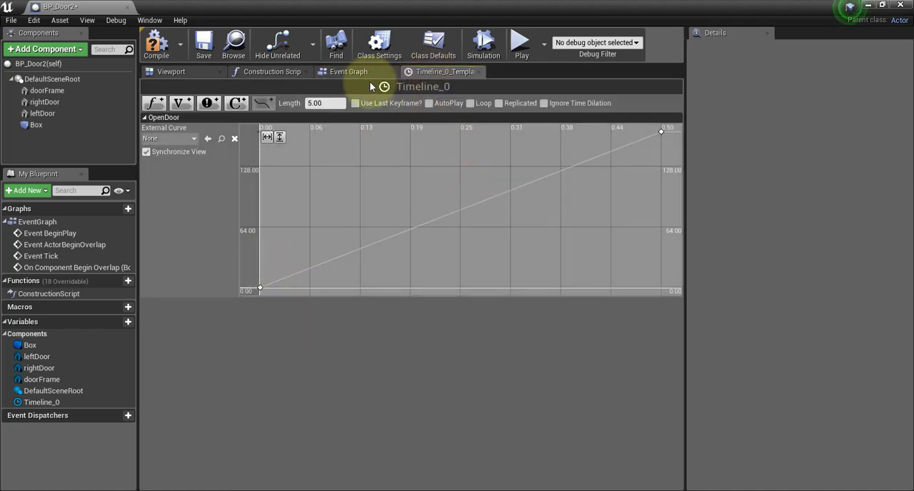
click(357, 72)
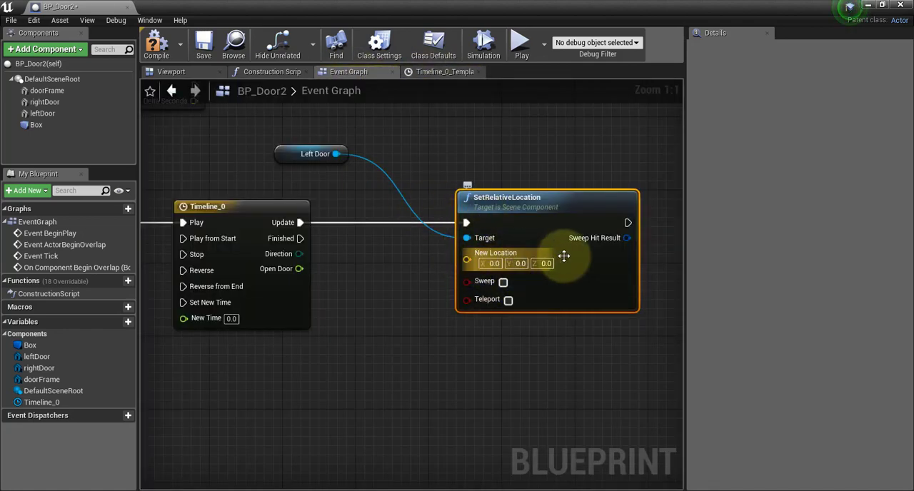
drag(299, 269, 330, 395)
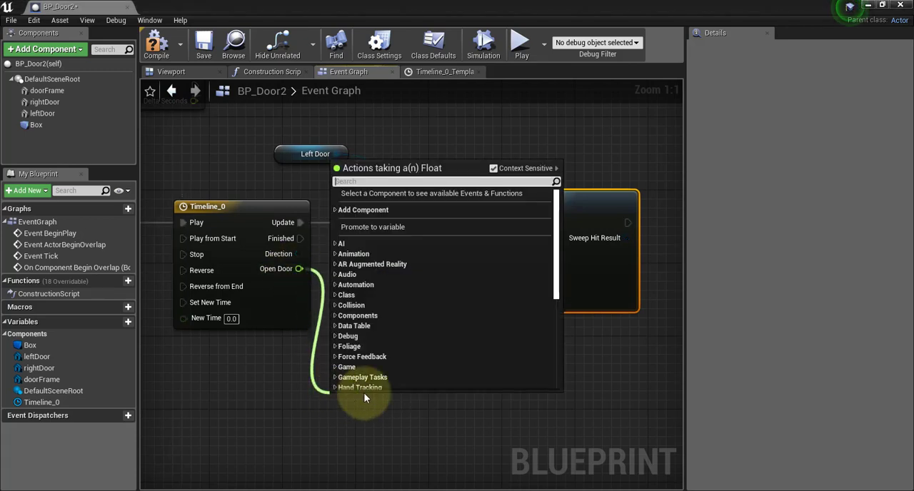
click(364, 394)
Open the BP_Door blueprint and examine how its timeline output drives the door movement, then return to BP_Door2.
key(alt+Tab)
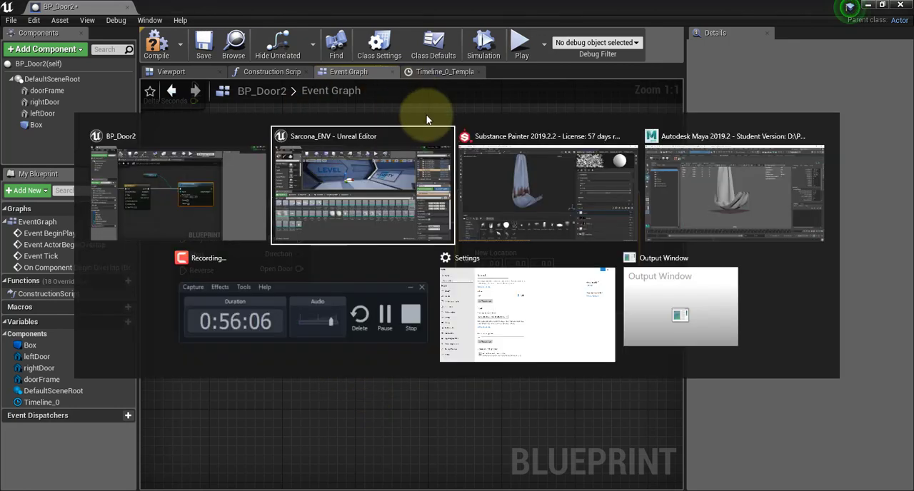
key(Escape)
drag(503, 21, 913, 64)
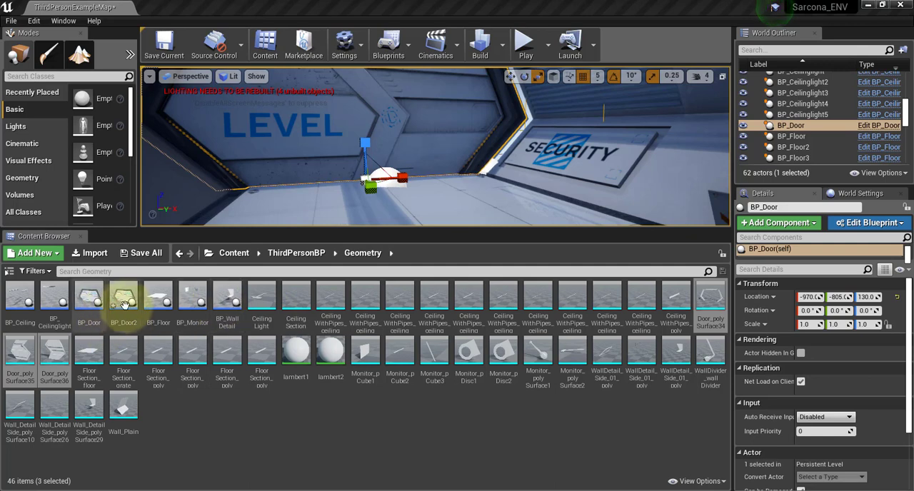
double_click(89, 297)
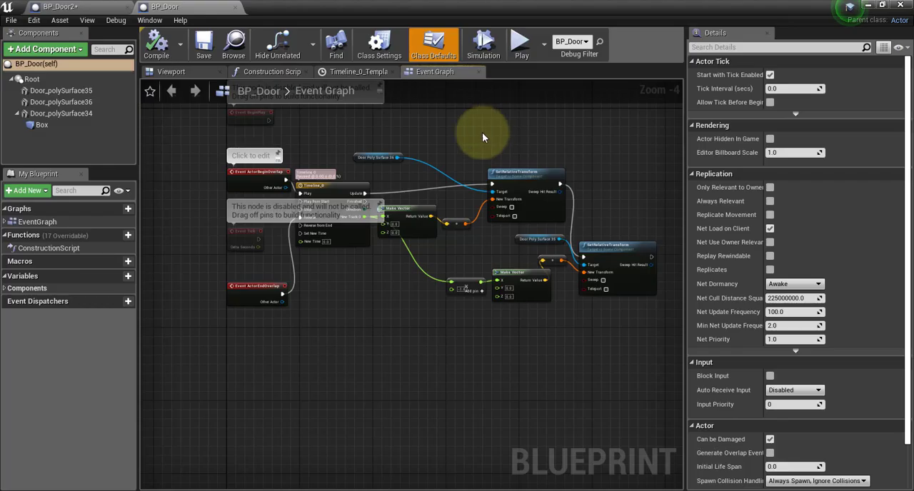
scroll(368, 168, up, 3)
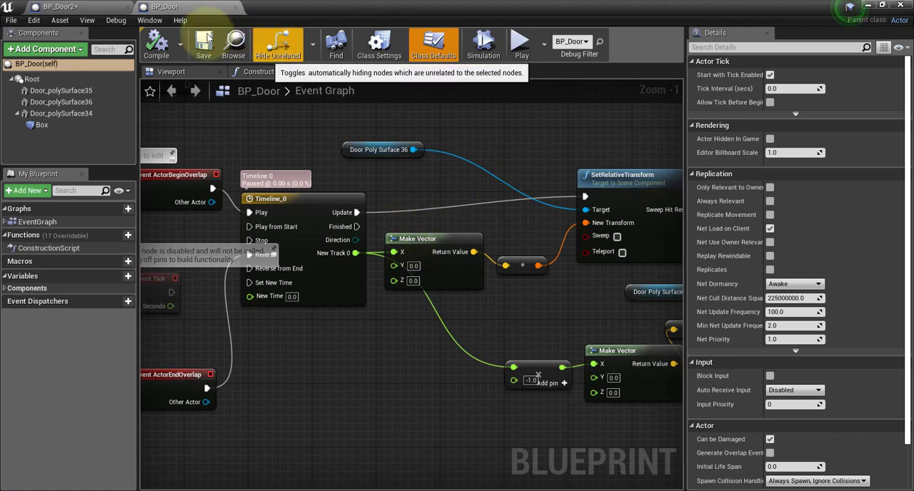
click(65, 6)
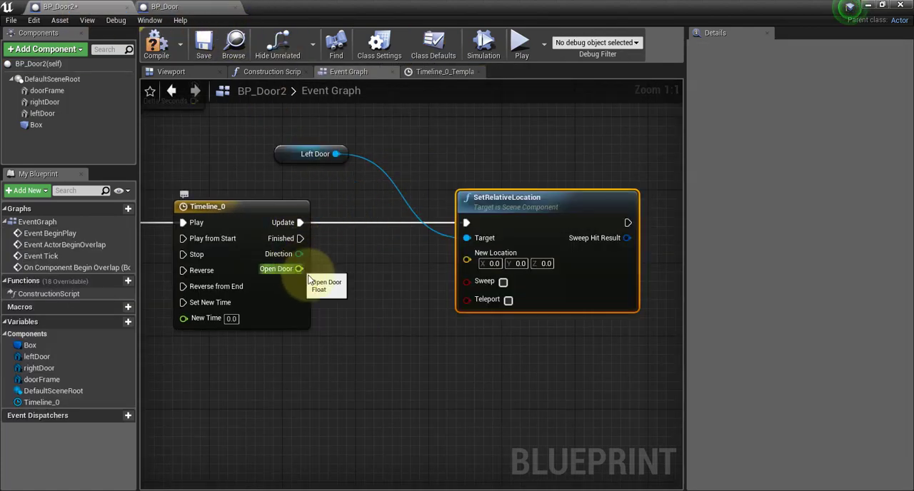
Add a Make Vector node below Timeline_0 with its X input fed by the Open Door output.
drag(309, 277, 340, 375)
text(make)
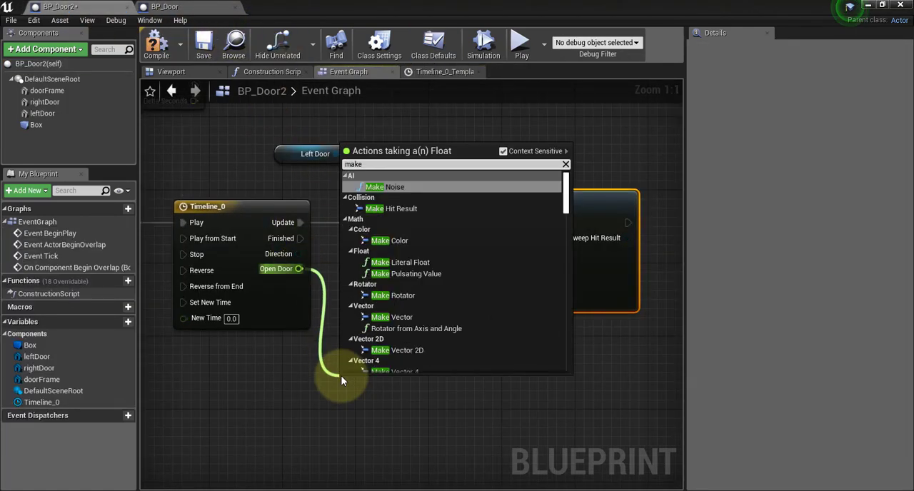
key(Down)
key(Down)
key(Down)
key(Down)
key(Down)
key(Down)
key(Return)
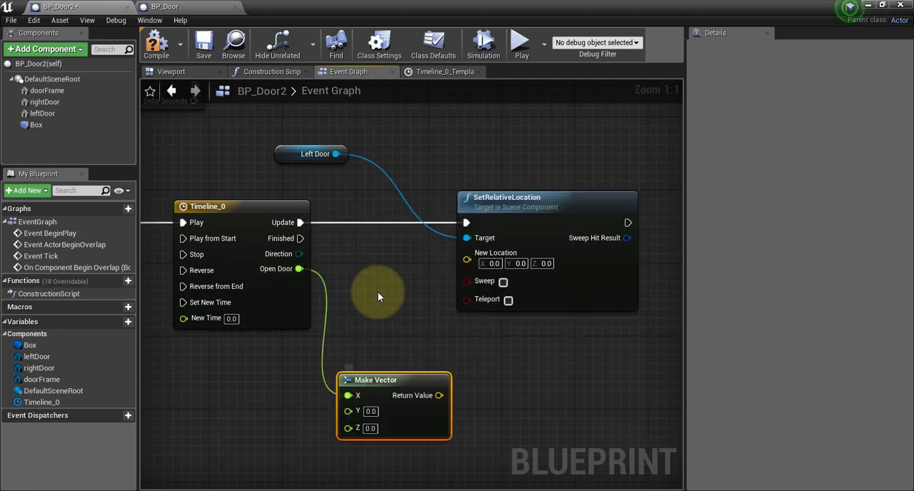
Connect Make Vector's Return Value to New Location on SetRelativeLocation, then compile and save the blueprint.
right_drag(324, 256, 200, 247)
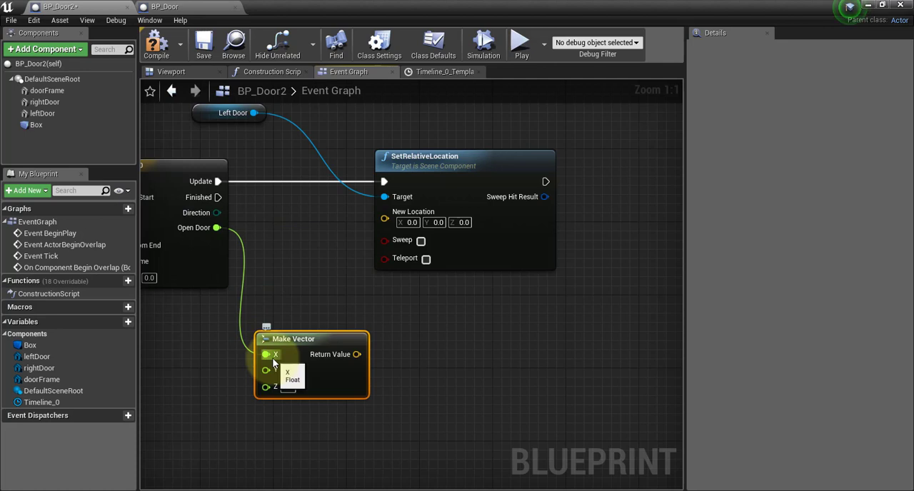
drag(356, 354, 386, 215)
right_drag(321, 284, 500, 300)
click(205, 48)
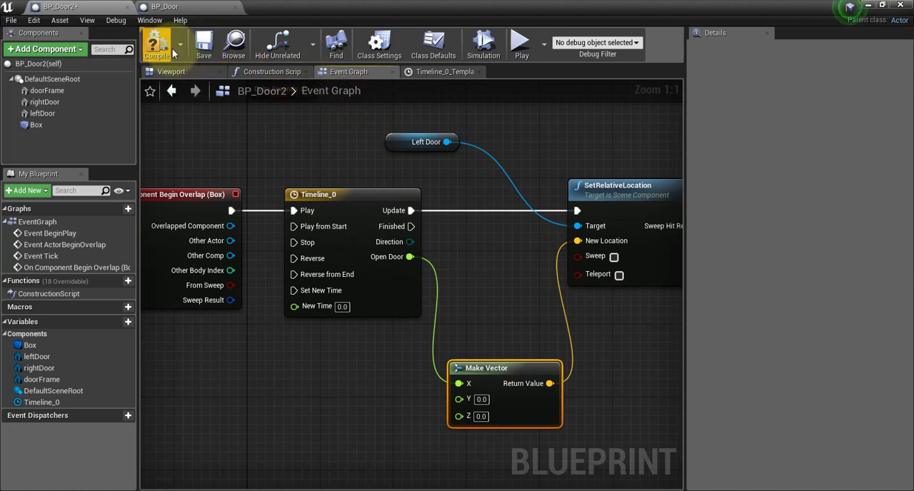
Switch to the level editor and place a BP_Door2 instance in the corridor at about X -960, Y -620, Z 130.
click(187, 6)
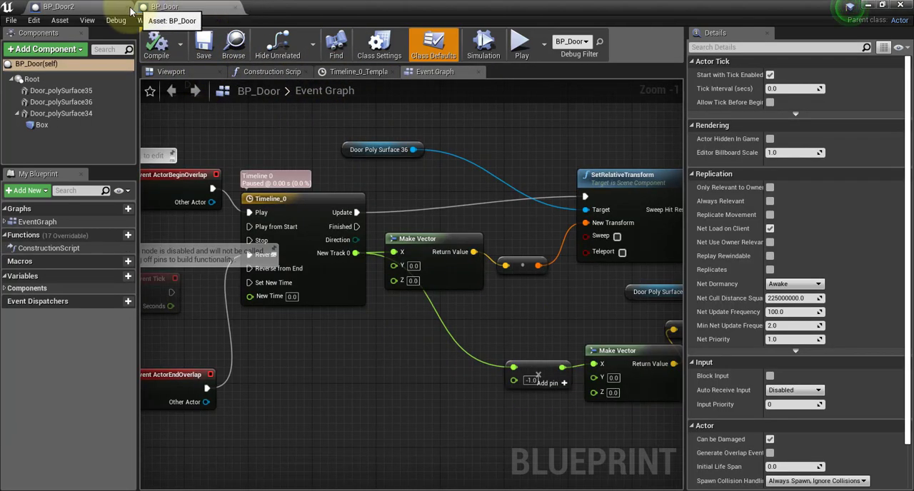
click(870, 6)
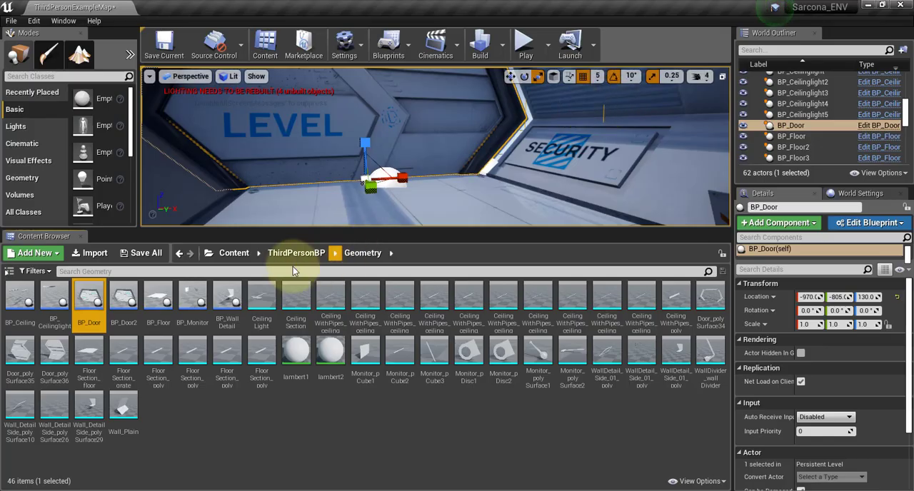
drag(115, 306, 411, 201)
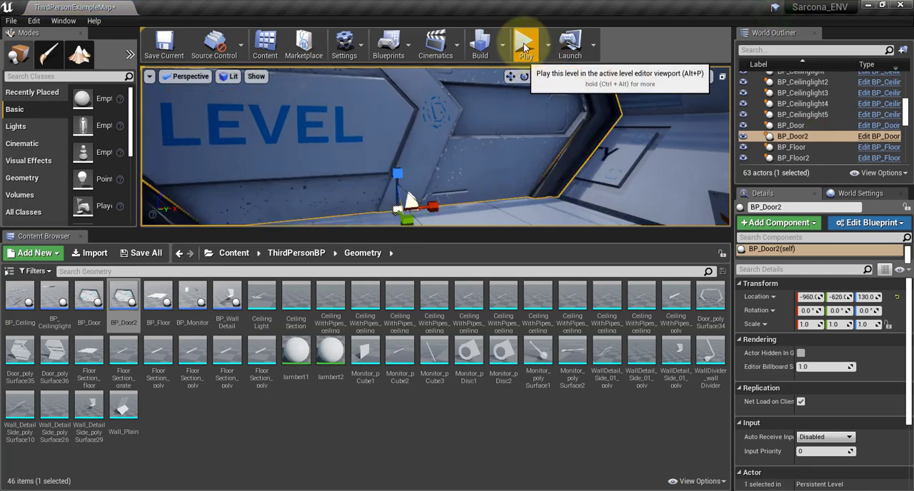
Play the level, walk the character up to and through the doors to test their opening, and stop the play session.
click(525, 43)
click(512, 134)
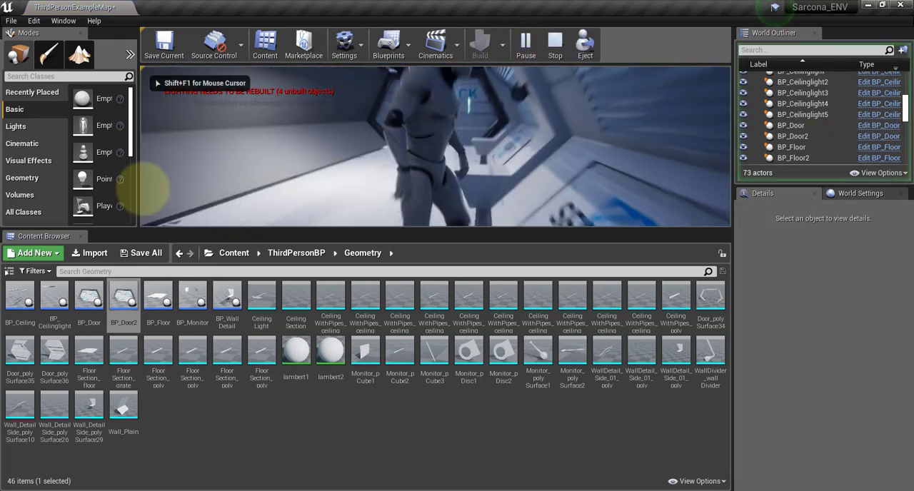
key(w)
key(w)
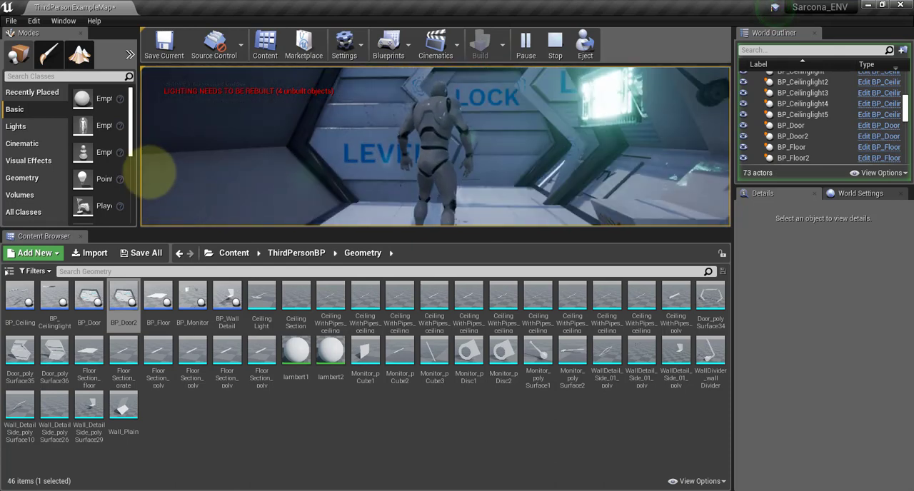
key(w)
key(w)
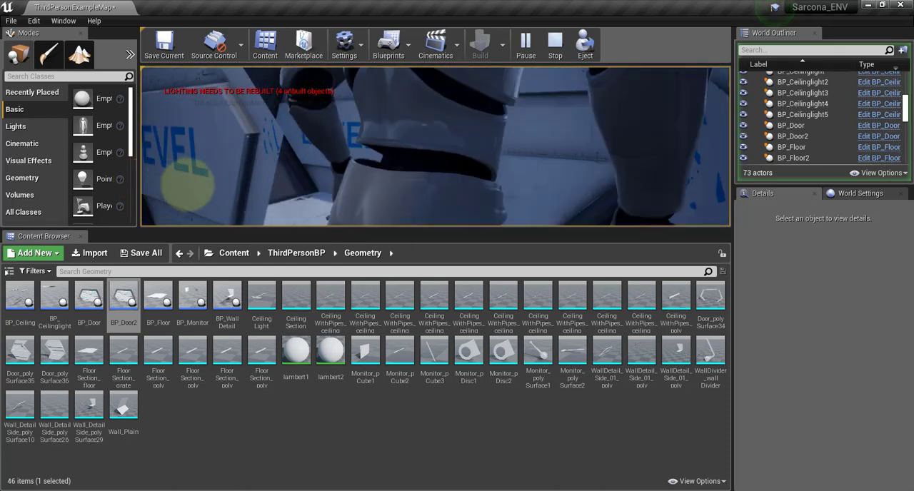
key(w)
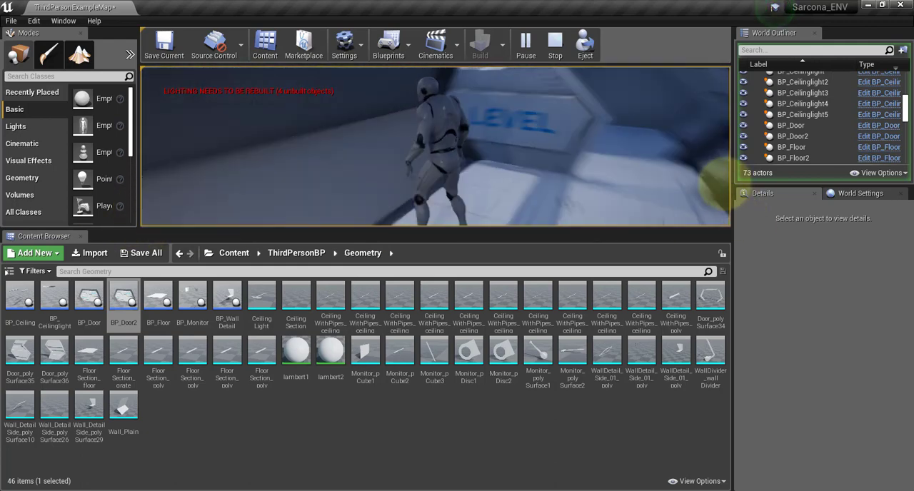
key(s)
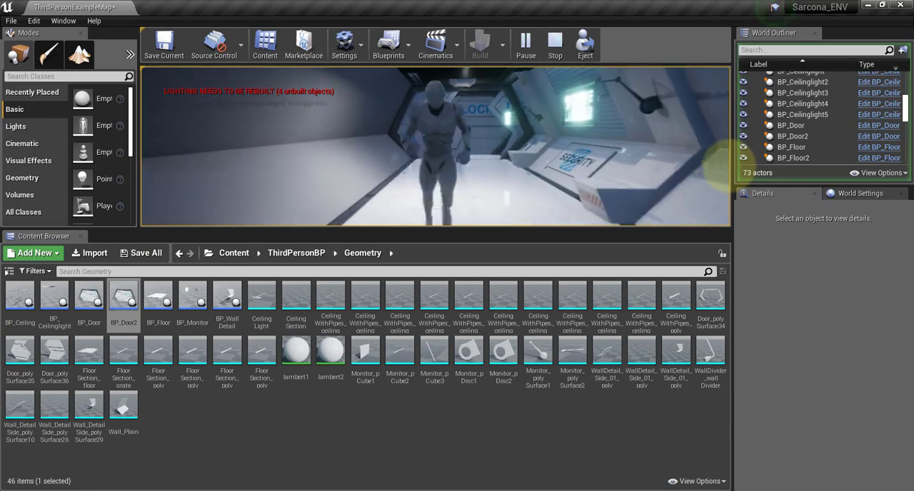
key(w)
key(s)
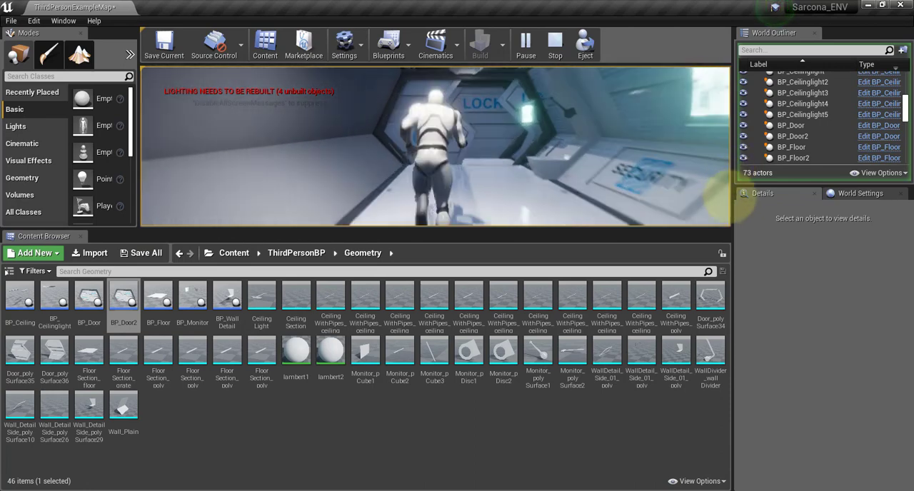
key(Escape)
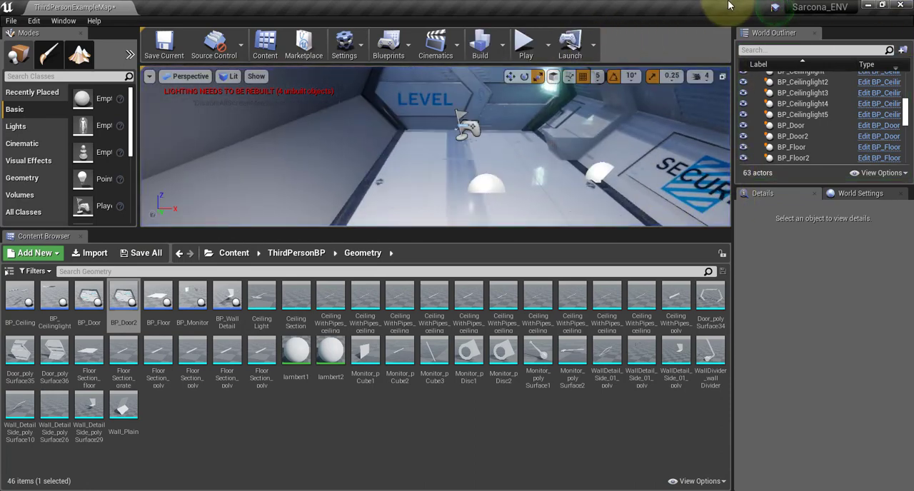
Reopen BP_Door2's event graph and move Timeline_0 closer to the overlap event and SetRelativeLocation farther away.
double_click(118, 308)
right_drag(282, 122, 247, 178)
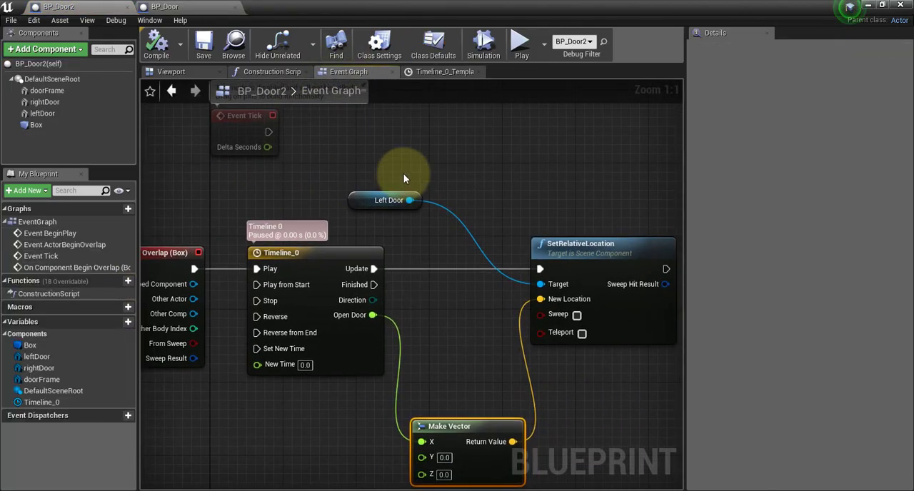
right_drag(403, 175, 252, 159)
scroll(338, 174, down, 2)
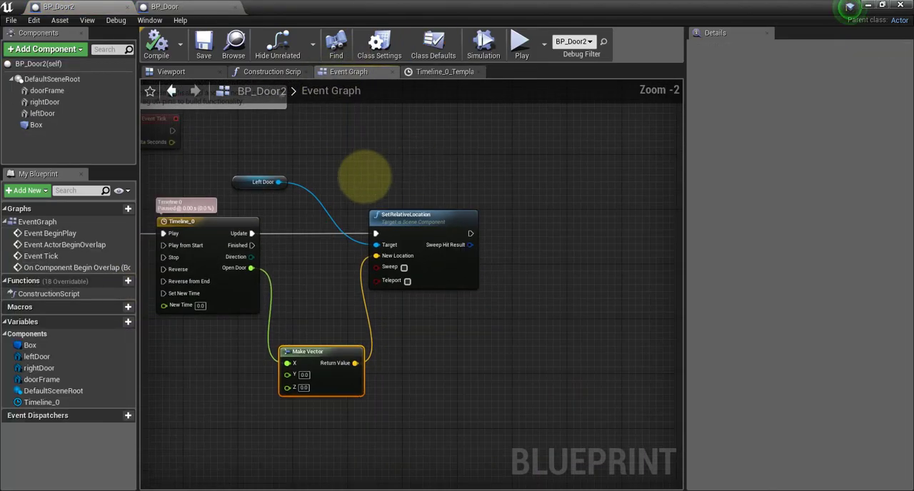
right_drag(278, 153, 413, 155)
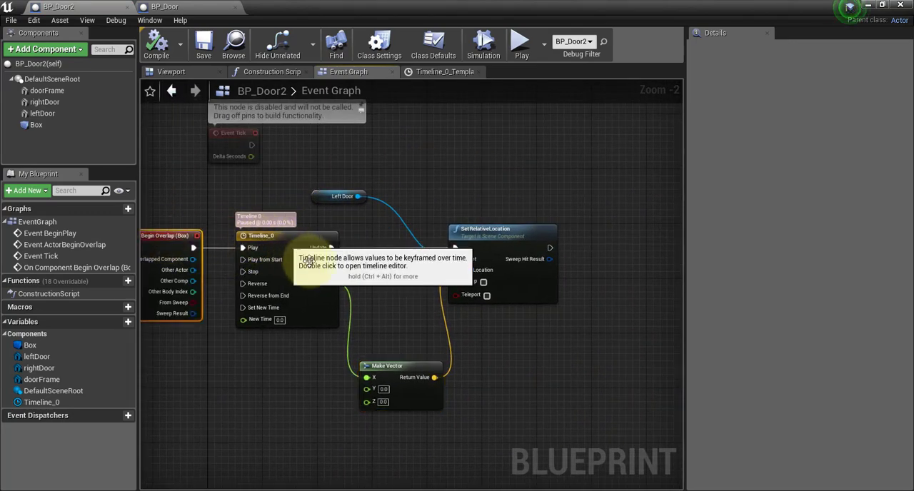
drag(318, 243, 276, 243)
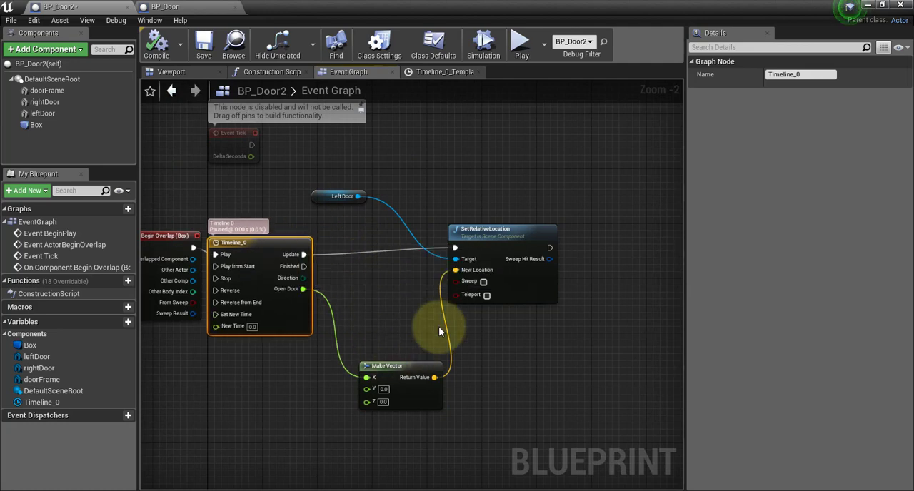
drag(519, 230, 539, 230)
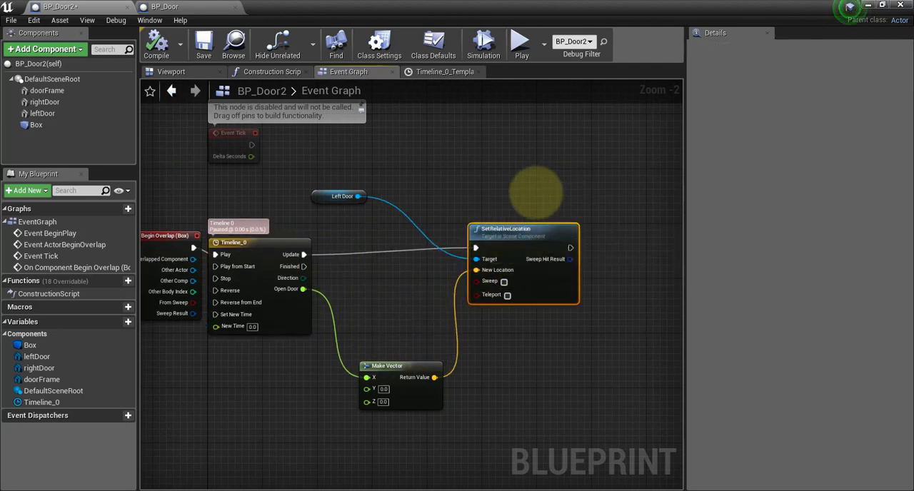
Add a SetRelativeLocationAndRotation (rightDoor) node after SetRelativeLocation, with the Right Door node placed above and before it.
right_drag(568, 188, 443, 201)
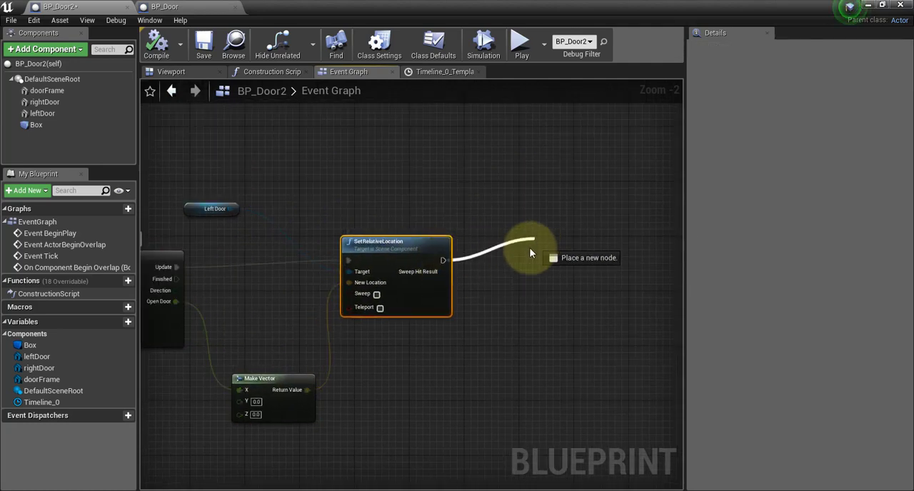
drag(531, 253, 531, 253)
text(setre)
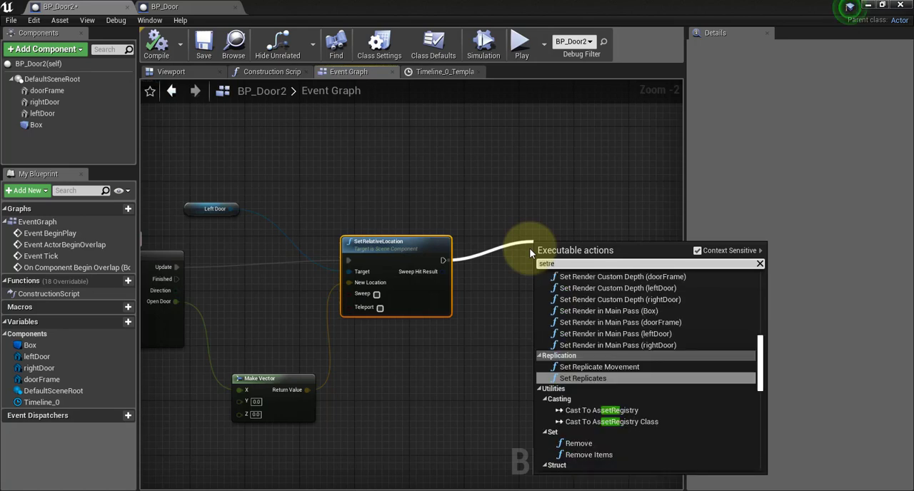
text(lative)
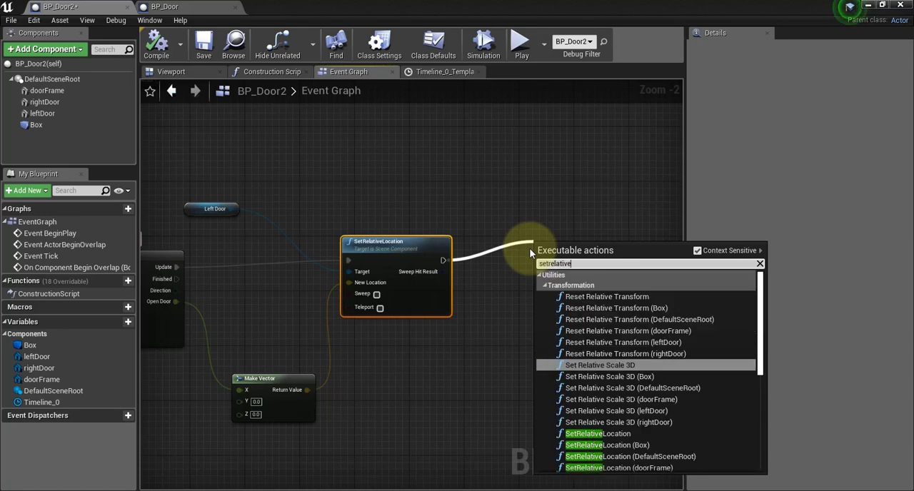
text(loca)
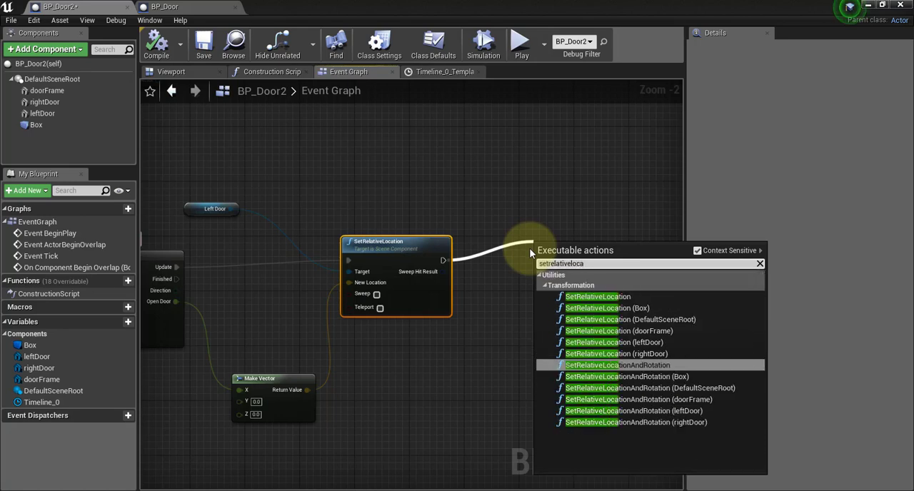
click(640, 423)
drag(477, 246, 454, 203)
click(463, 237)
click(492, 282)
click(580, 220)
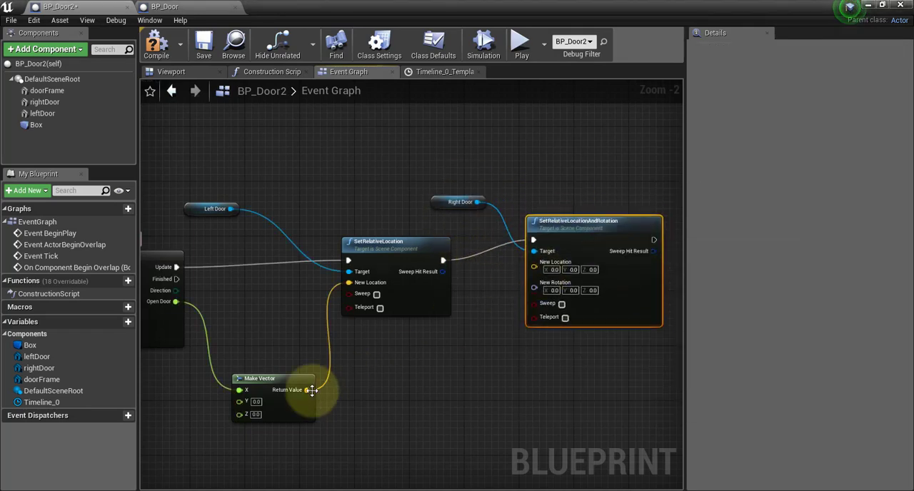
Connect Make Vector's Return Value to New Location on SetRelativeLocationAndRotation, then compile and save the blueprint.
drag(307, 389, 441, 370)
drag(537, 267, 536, 262)
click(157, 48)
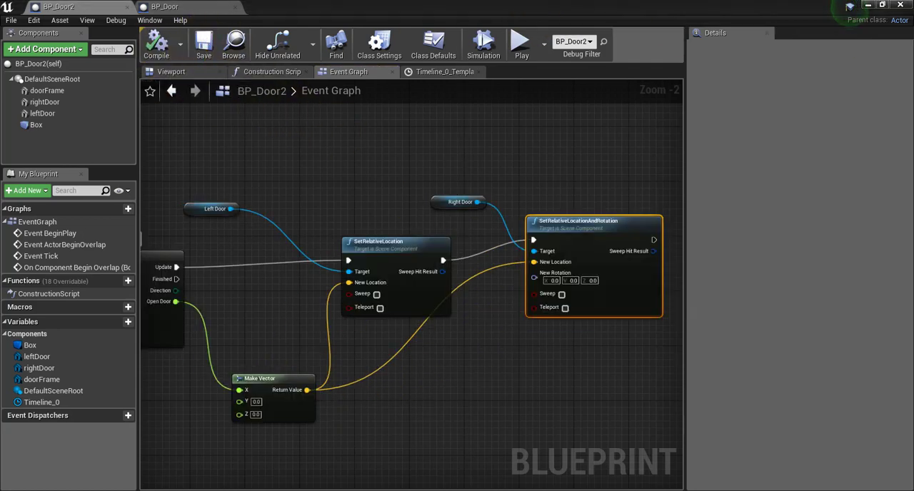
Play the level, walk the character up to the doors and back to test both halves, and stop the play session.
click(521, 39)
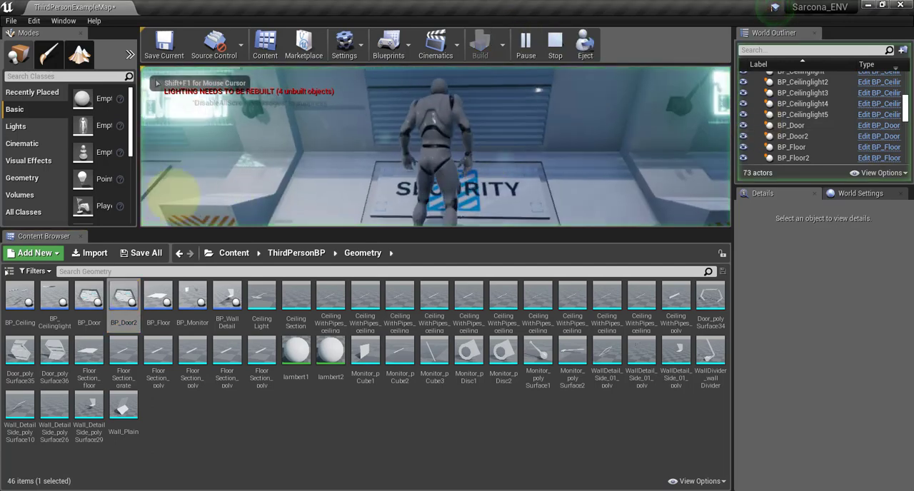
key(w)
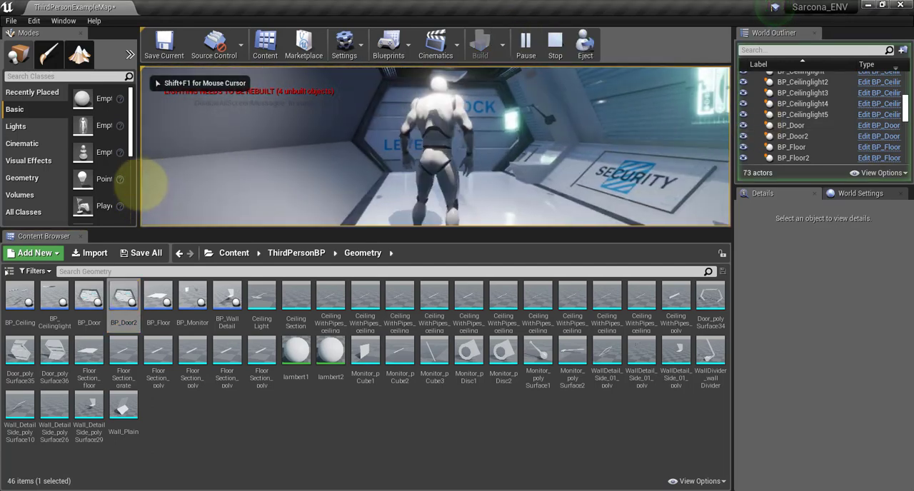
key(w)
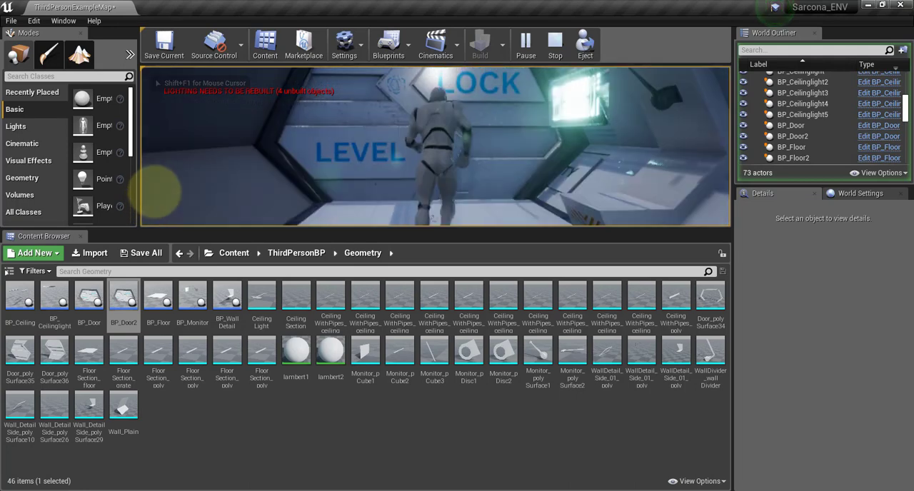
key(w)
key(s)
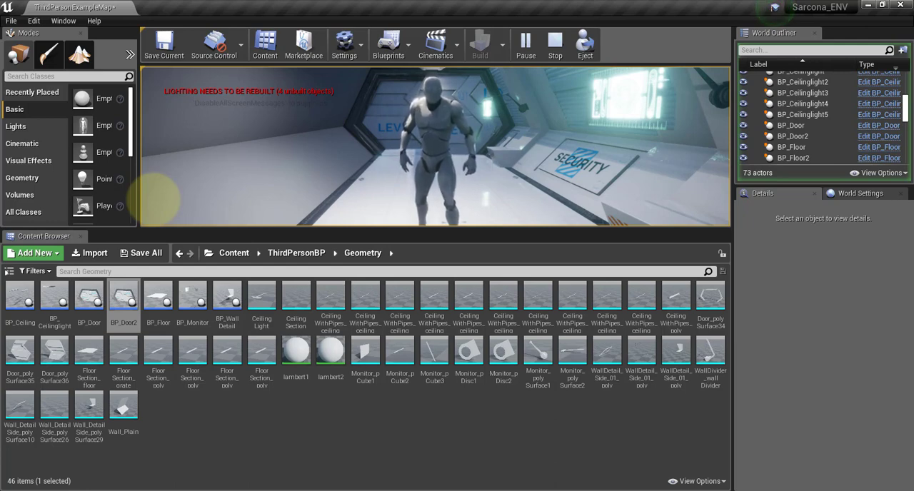
key(Escape)
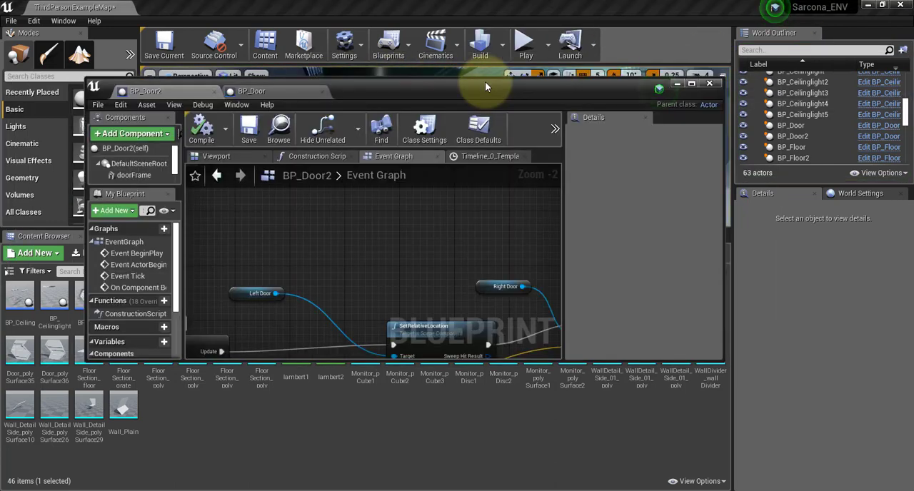
Reopen BP_Door2's event graph and add a second Make Vector node below and beyond the existing one.
double_click(485, 82)
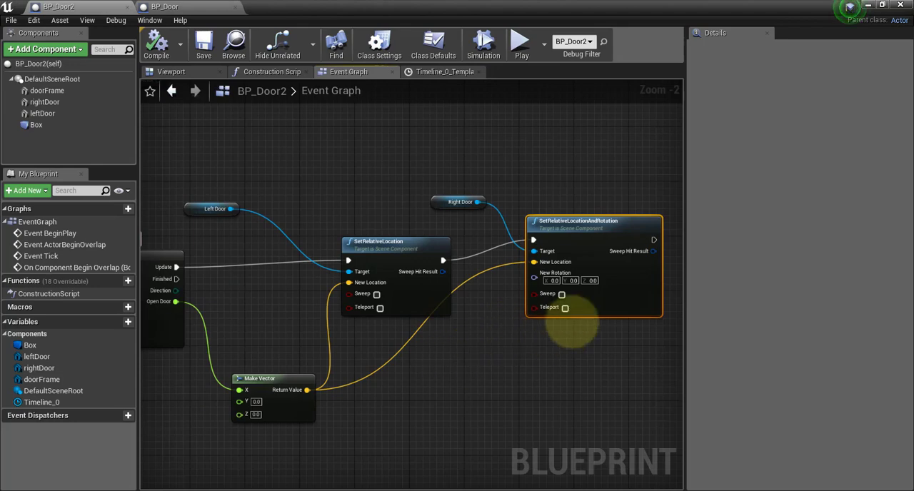
right_drag(571, 325, 413, 419)
right_click(413, 419)
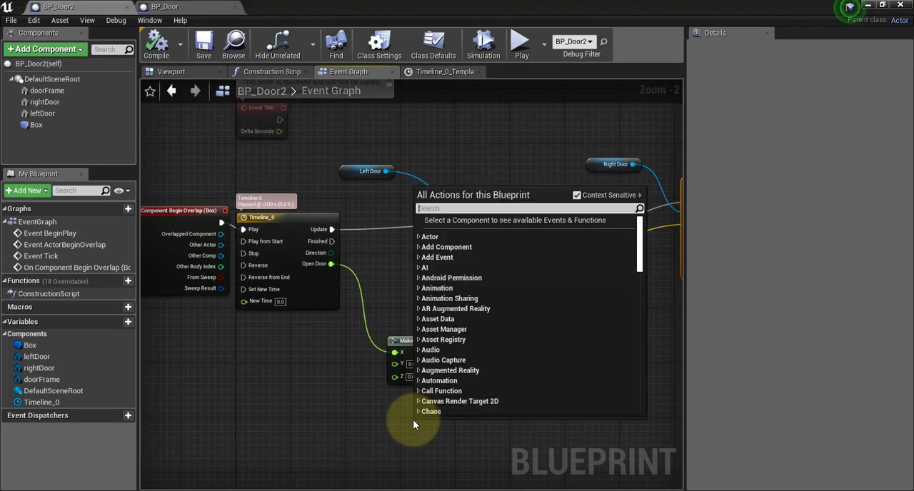
text(makevec)
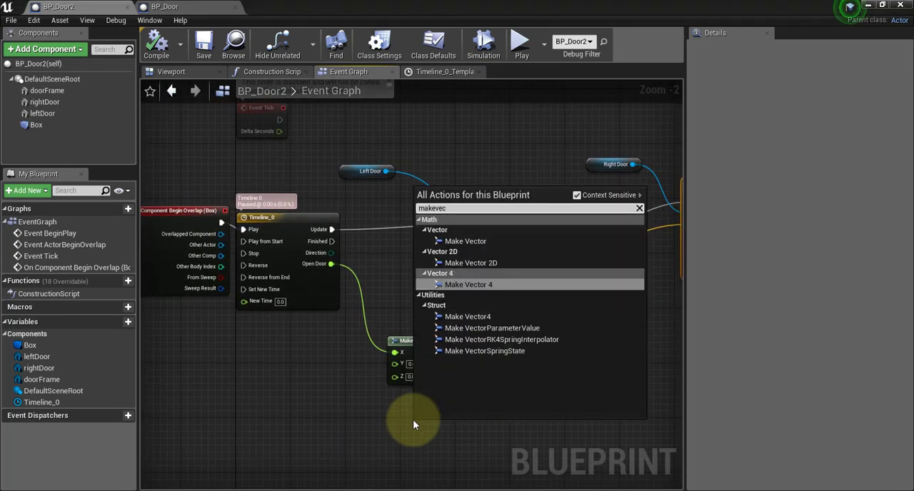
key(BackSpace)
key(BackSpace)
key(BackSpace)
text(ve)
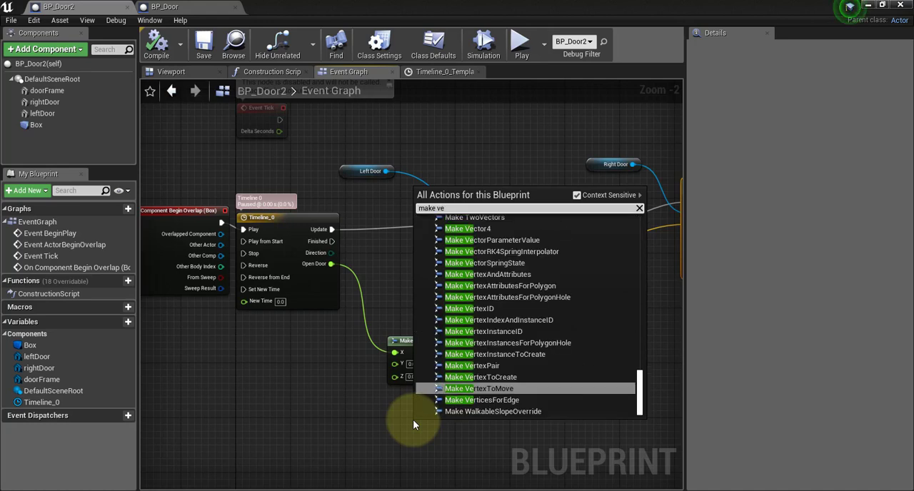
text(ct)
key(Return)
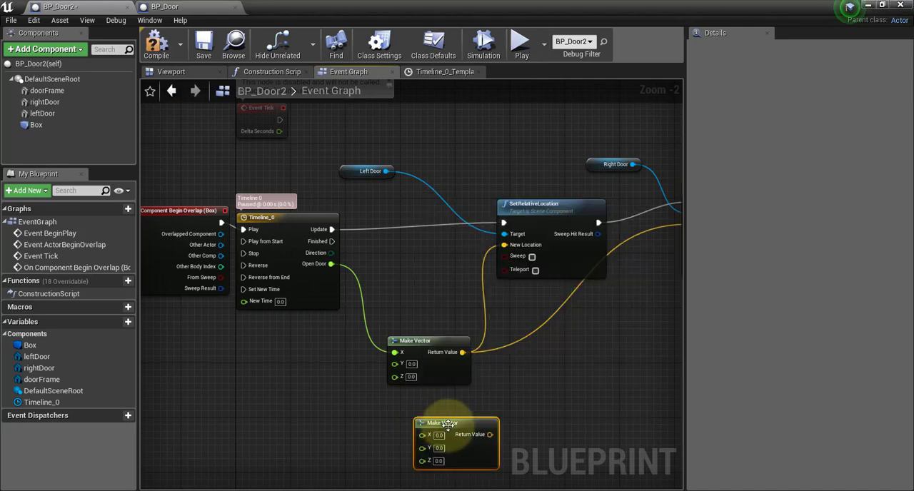
drag(448, 425, 620, 384)
Add a float * float multiplication node and place it between and below the two Make Vector nodes.
right_click(438, 412)
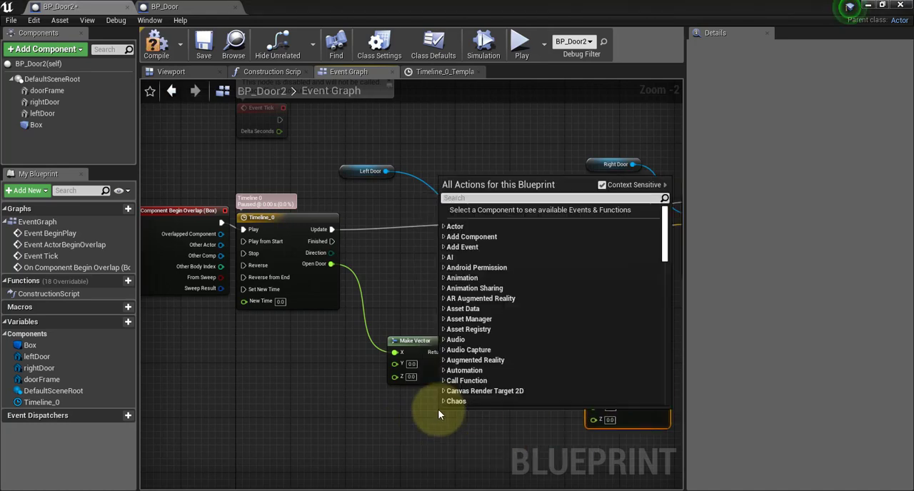
text(mult)
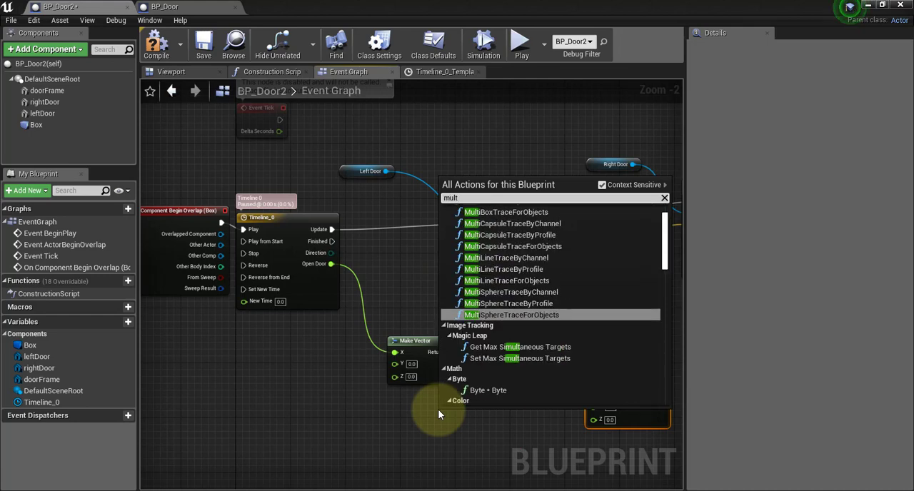
text(ipl)
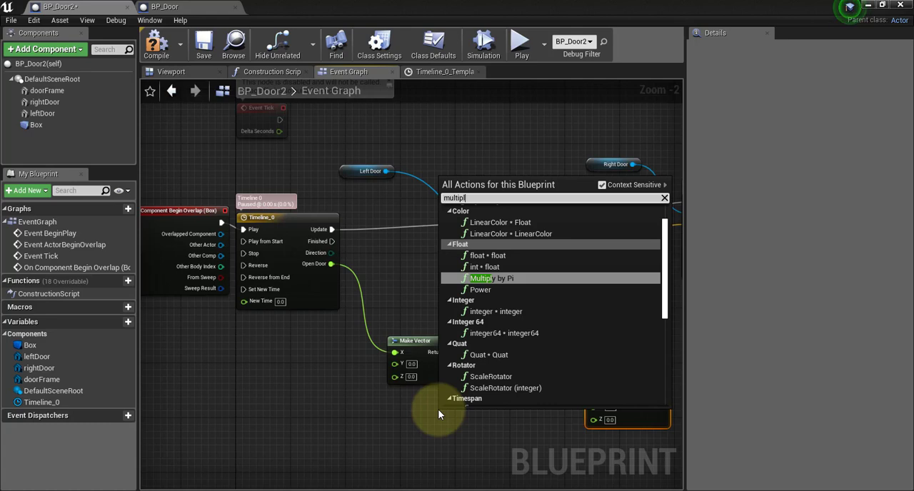
key(BackSpace)
key(BackSpace)
key(BackSpace)
key(BackSpace)
key(BackSpace)
key(BackSpace)
key(BackSpace)
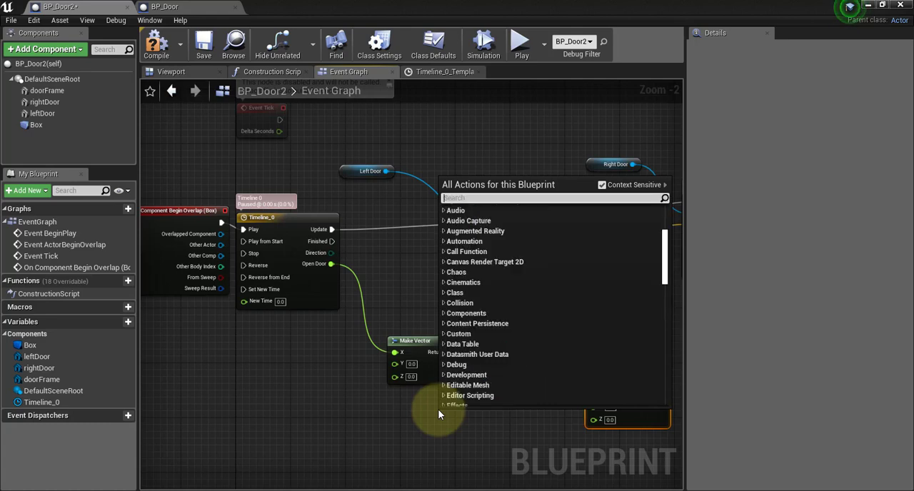
text(float tim)
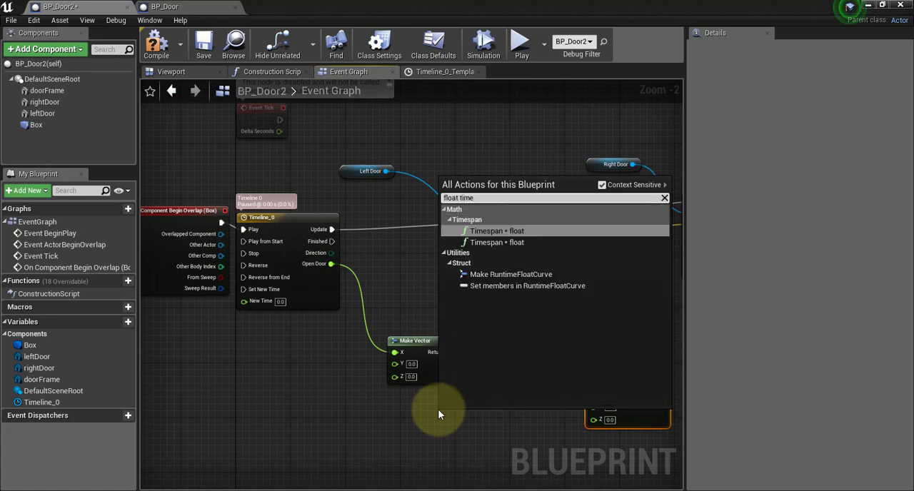
text(e)
key(BackSpace)
key(BackSpace)
key(BackSpace)
key(BackSpace)
key(BackSpace)
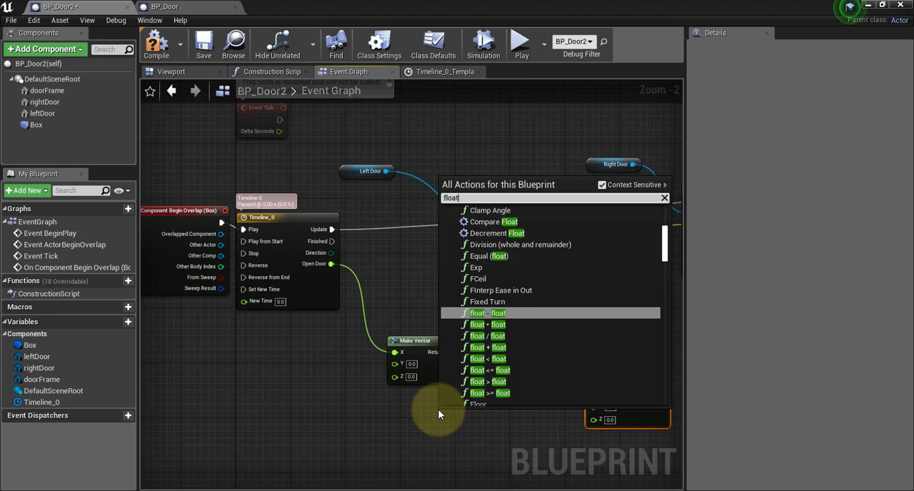
text(*)
key(Return)
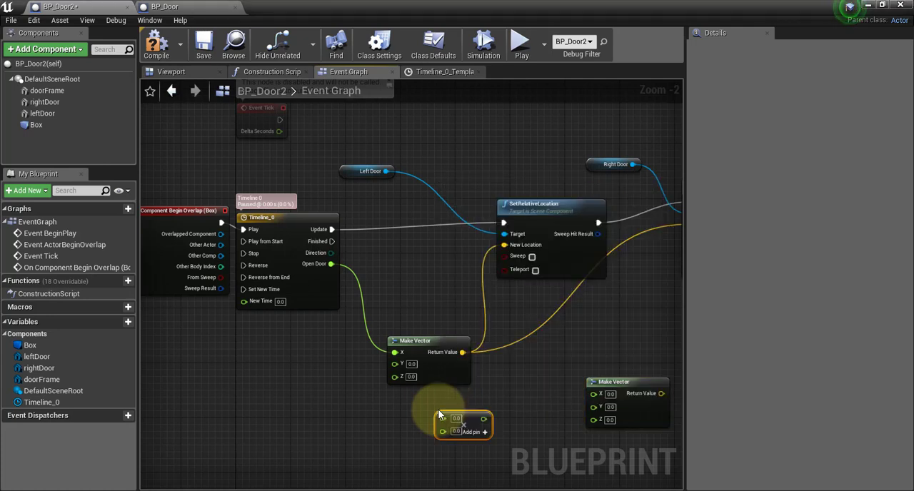
drag(439, 412, 474, 415)
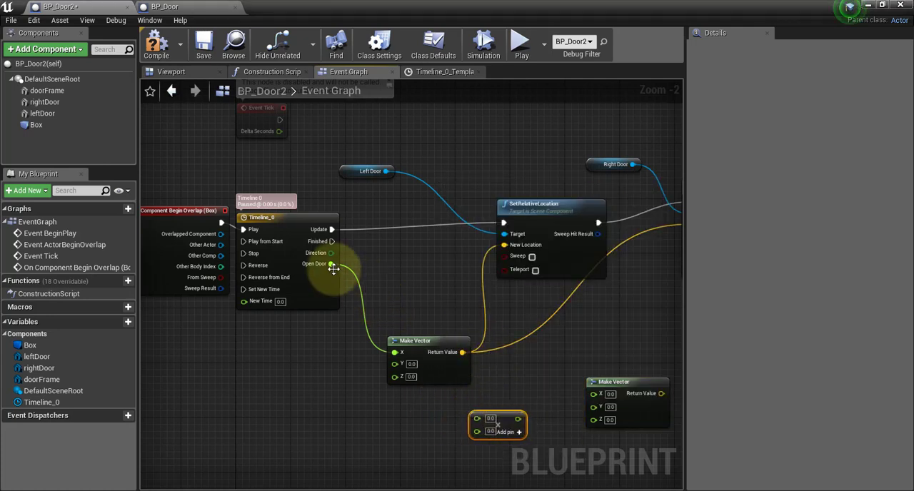
Wire Open Door through the multiplication node into the second Make Vector's X, and its Return Value into SetRelativeLocationAndRotation's New Location.
drag(333, 268, 474, 422)
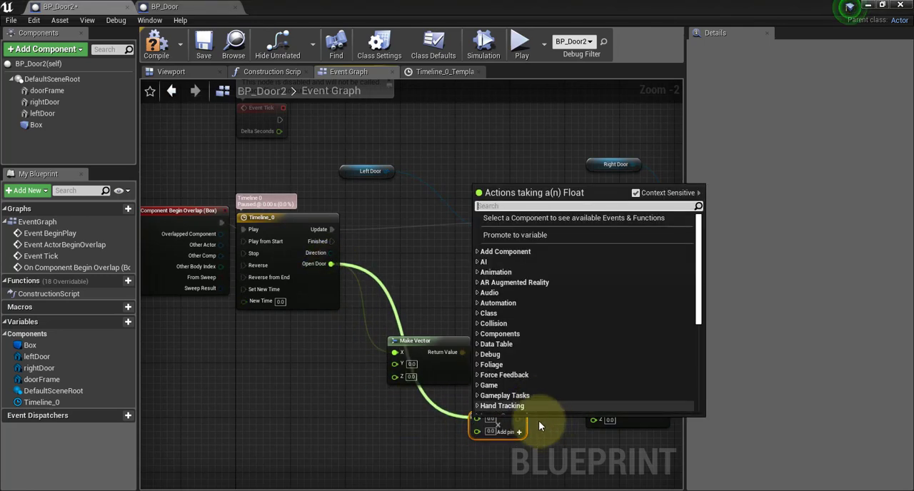
click(384, 345)
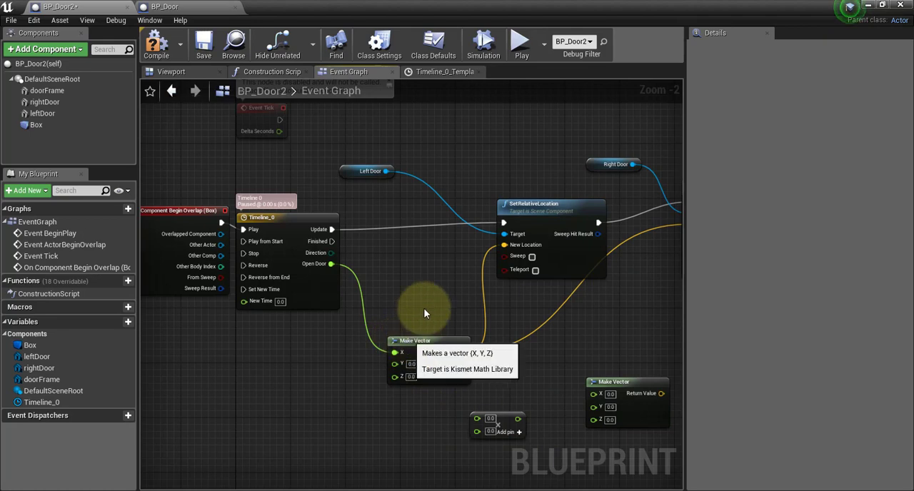
drag(408, 341, 435, 307)
drag(331, 265, 479, 420)
right_drag(533, 385, 434, 376)
drag(418, 412, 495, 388)
drag(562, 387, 581, 218)
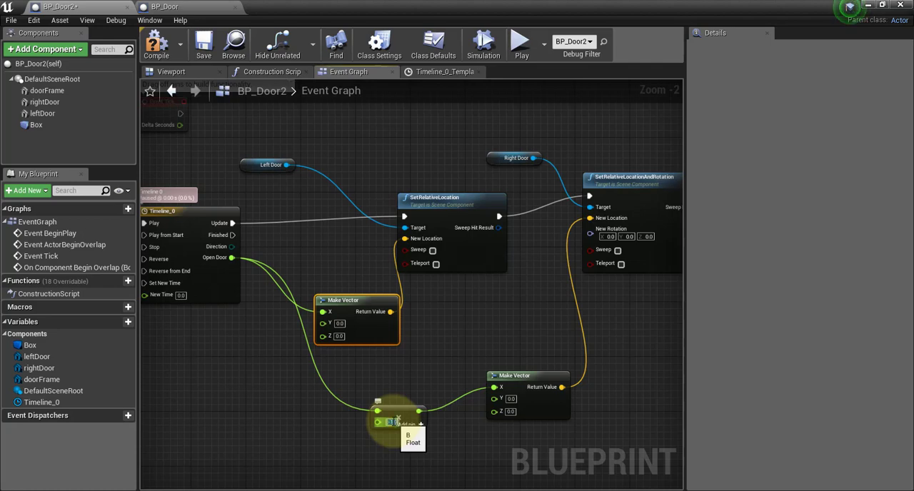
Set the multiplication node's second value to -1 and save the blueprint.
text(-1)
click(447, 333)
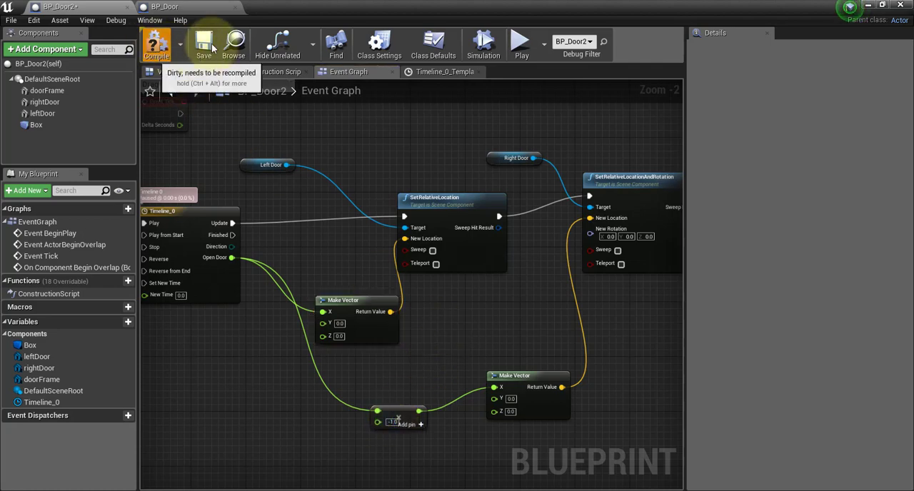
click(206, 44)
Return to the level, play it, walk the character through the doors to test the opposite sliding, and stop the play session.
click(868, 5)
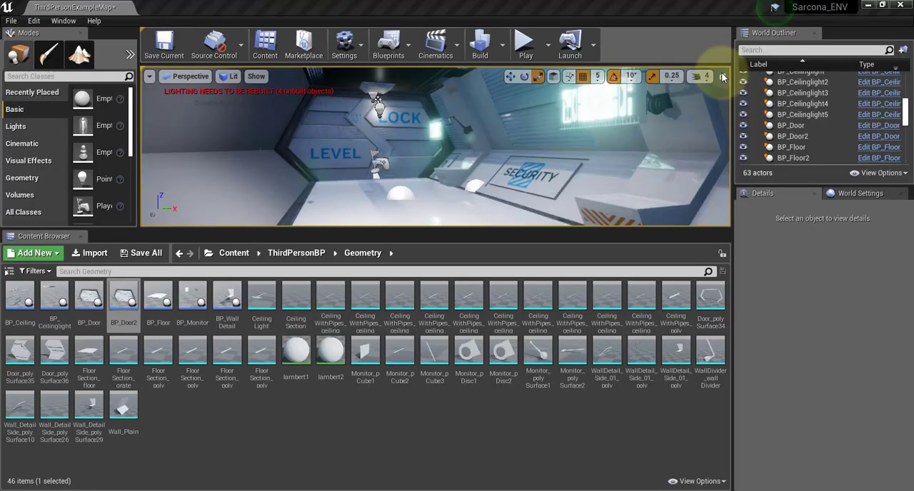
click(527, 45)
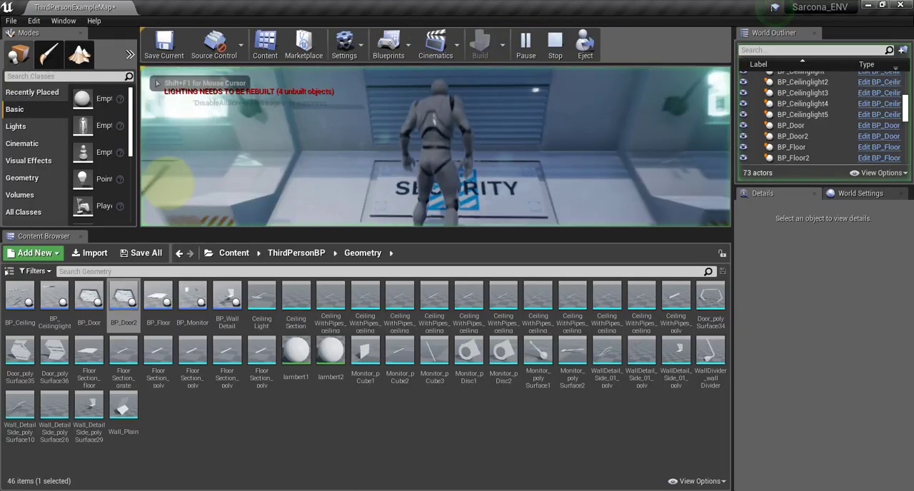
key(w)
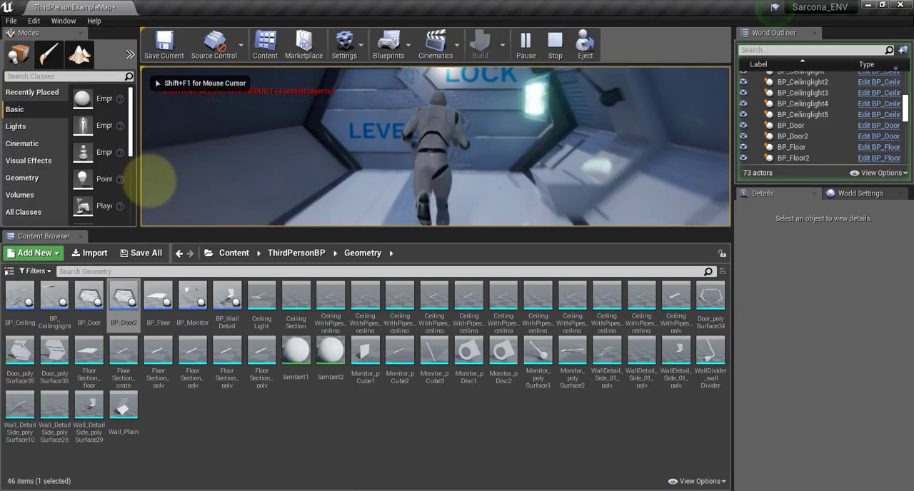
key(w)
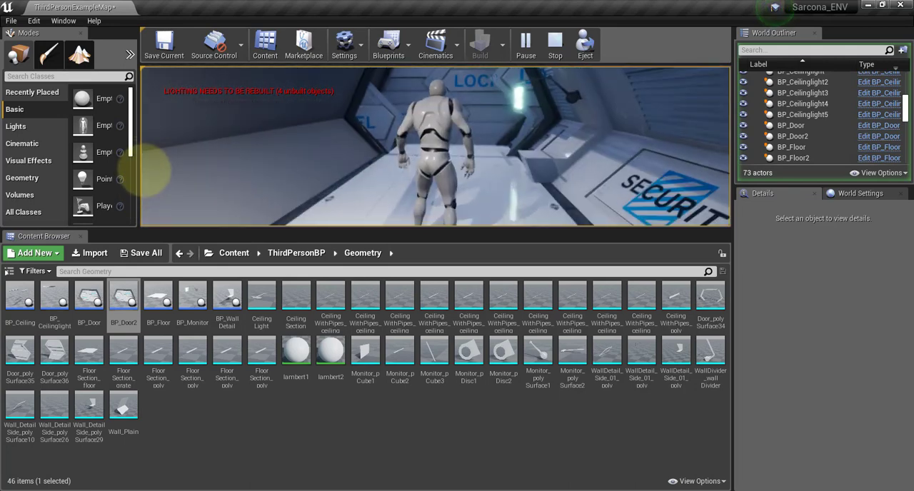
key(Escape)
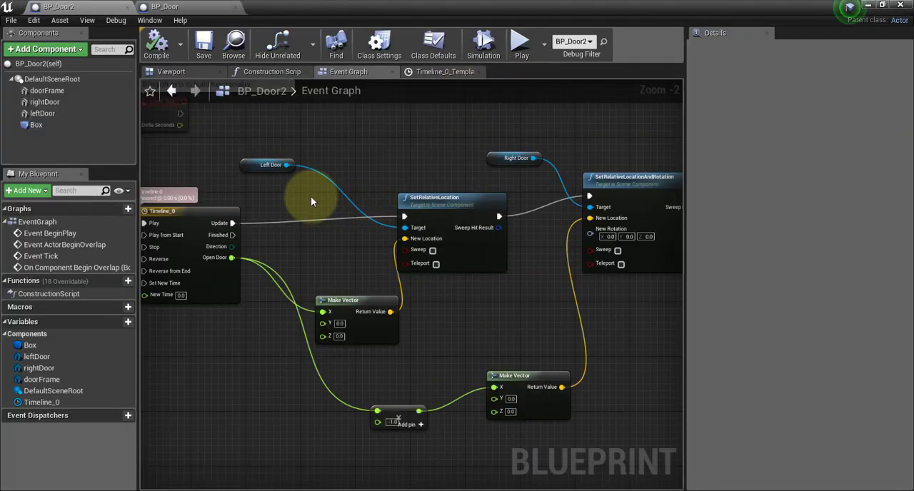
In BP_Door2's event graph, move On Component Begin Overlap farther from Timeline_0 and add an OnComponentEndOverlap event for the Box.
right_drag(311, 197, 542, 207)
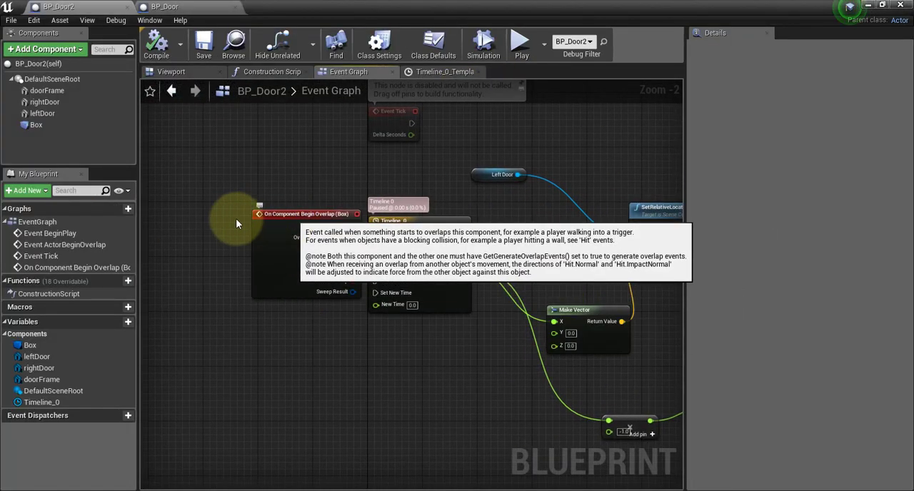
drag(292, 214, 203, 221)
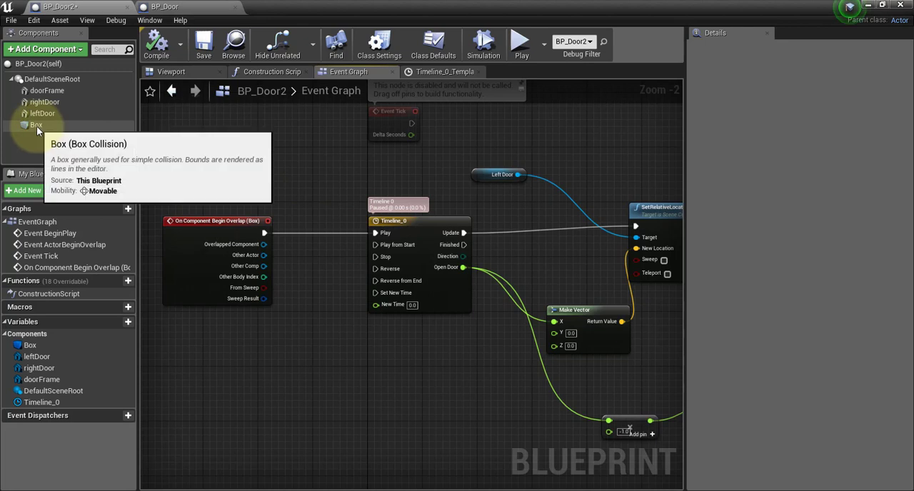
click(36, 125)
right_click(37, 126)
mouse_move(83, 145)
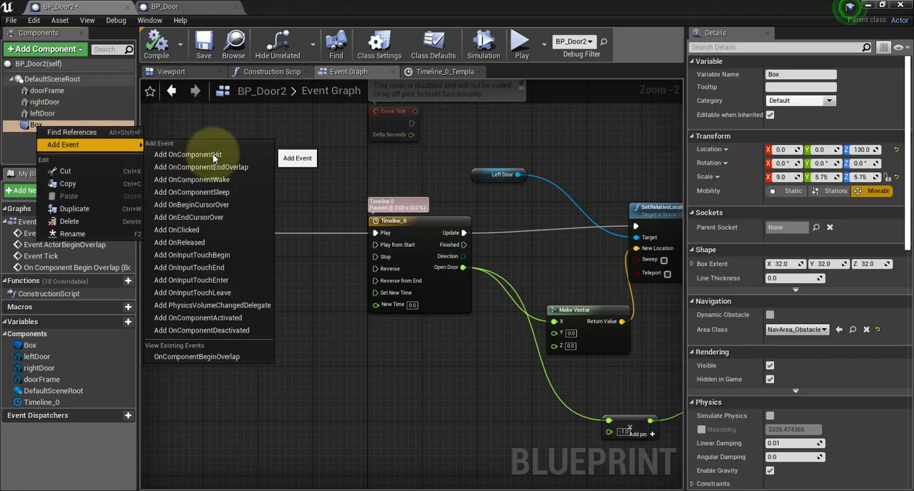
click(247, 173)
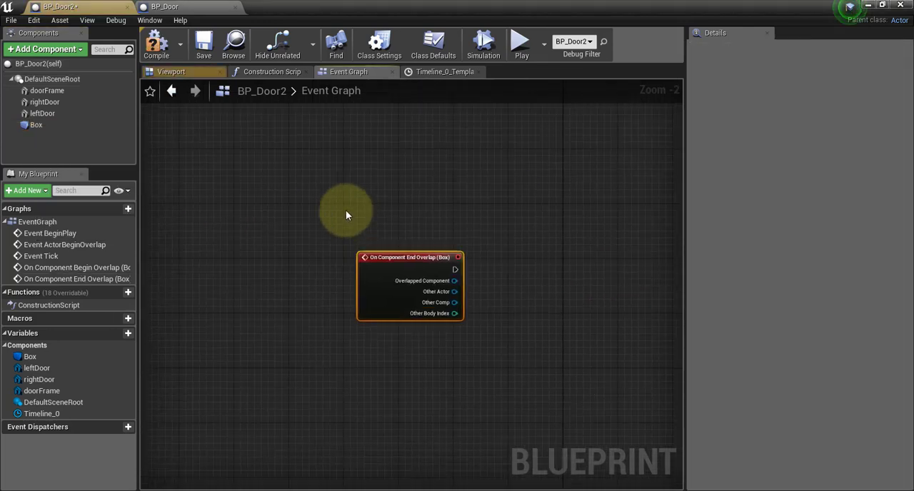
Place the On Component End Overlap (Box) node directly below the On Component Begin Overlap (Box) node.
drag(388, 253, 373, 170)
scroll(373, 171, down, 4)
right_drag(488, 149, 491, 349)
drag(404, 370, 413, 333)
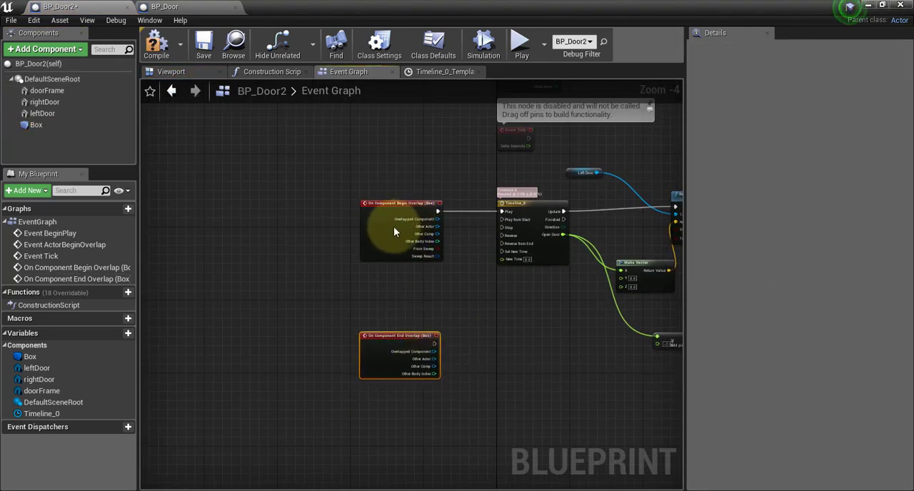
Connect On Component End Overlap's execution output to Reverse on Timeline_0 and save the blueprint.
scroll(518, 279, up, 2)
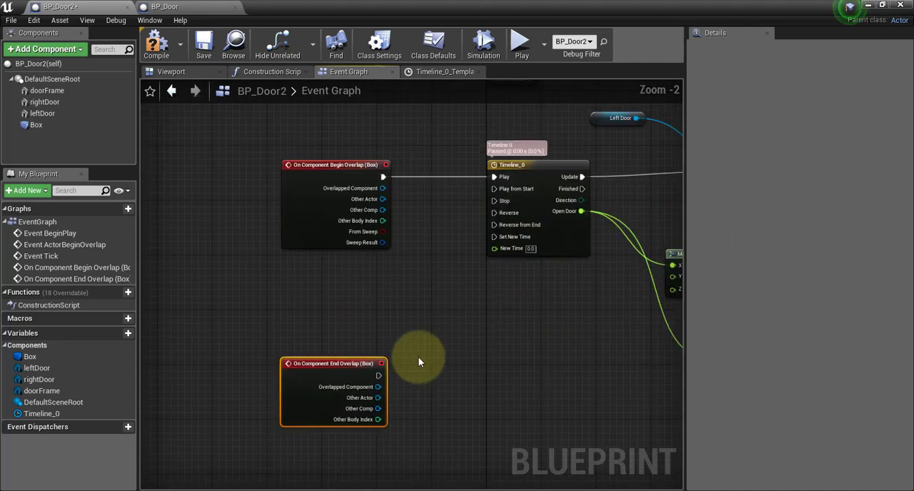
drag(377, 376, 510, 214)
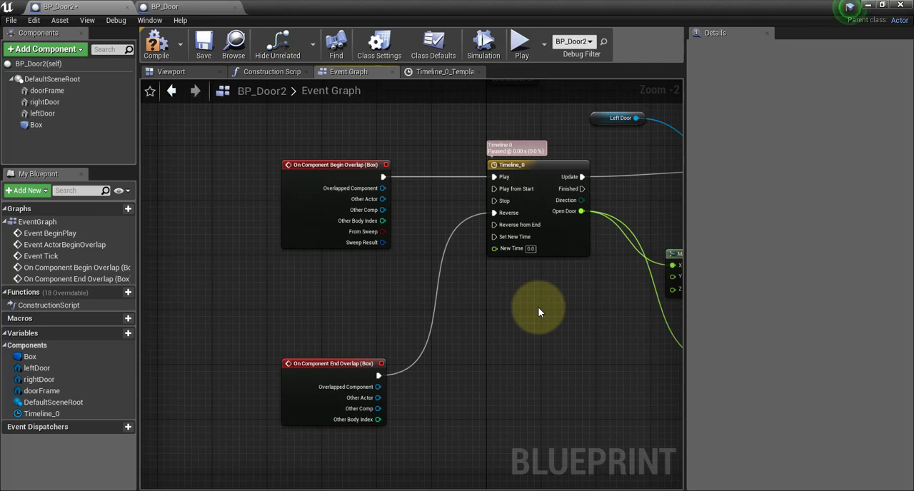
click(203, 43)
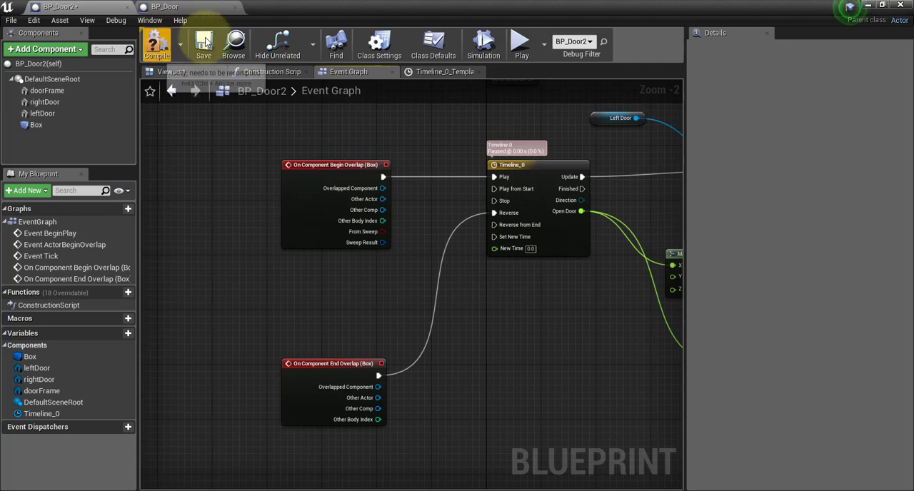
Return to the level, play it, run the character back and forth through the doors to test opening and closing, and stop the play session.
click(868, 5)
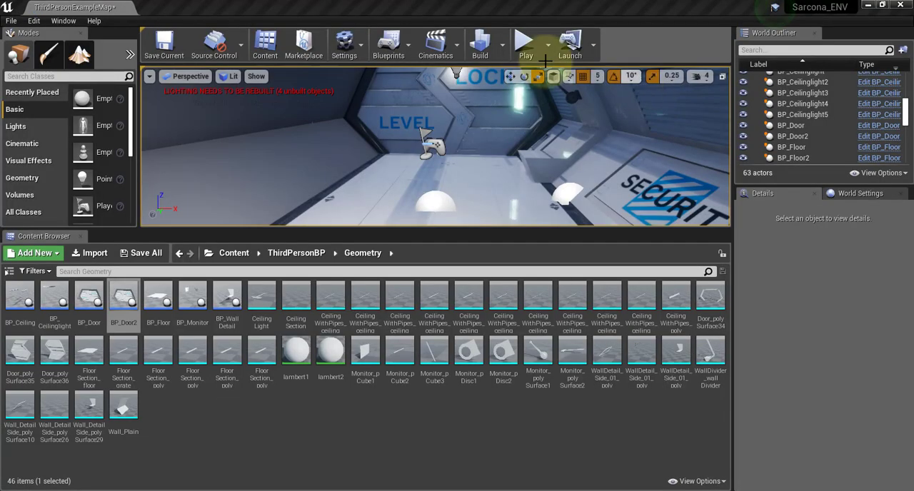
click(520, 43)
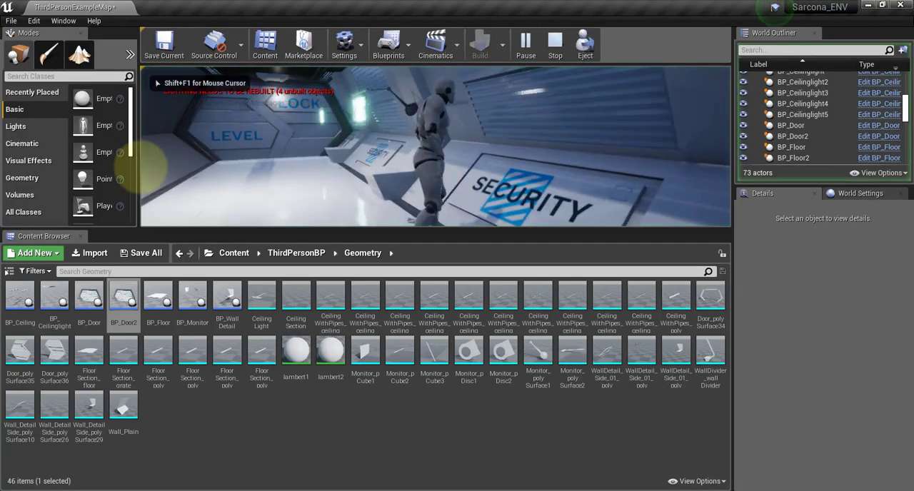
key(w)
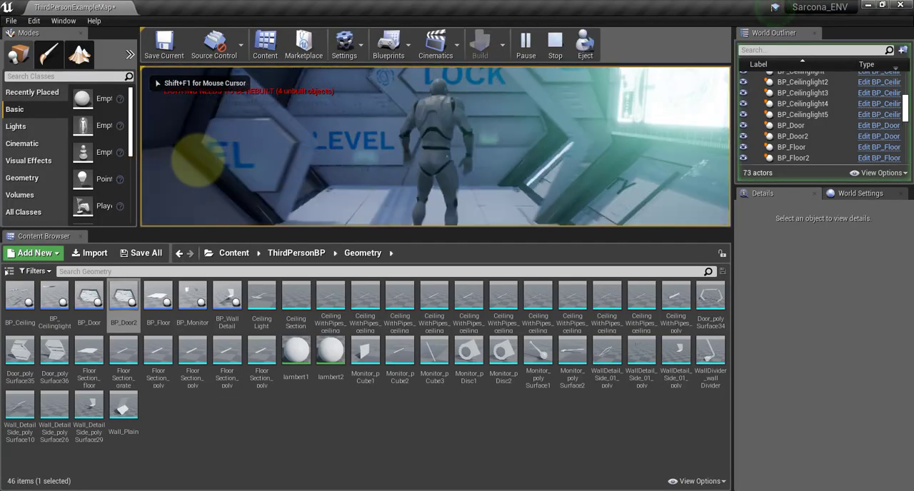
key(s)
key(w)
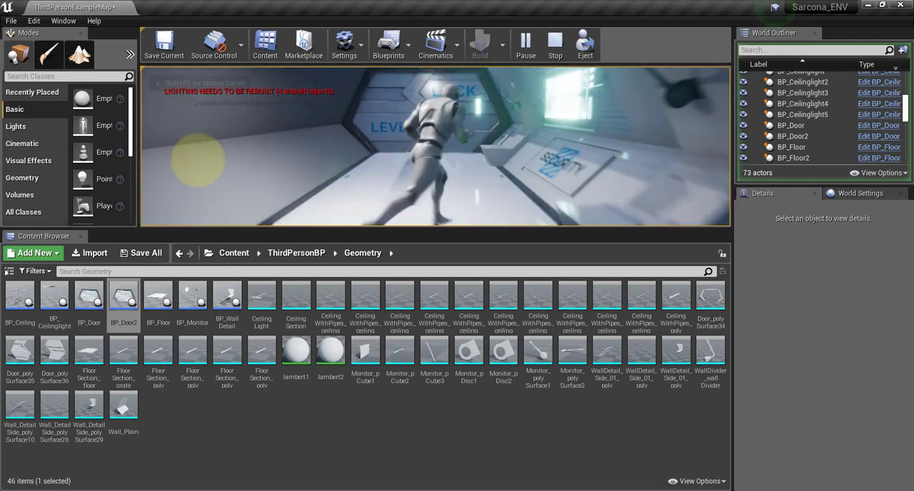
key(s)
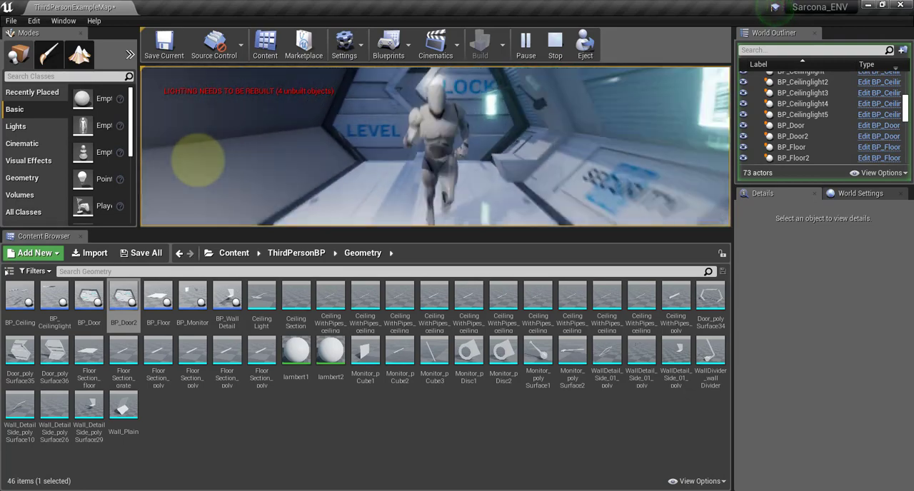
key(w)
key(s)
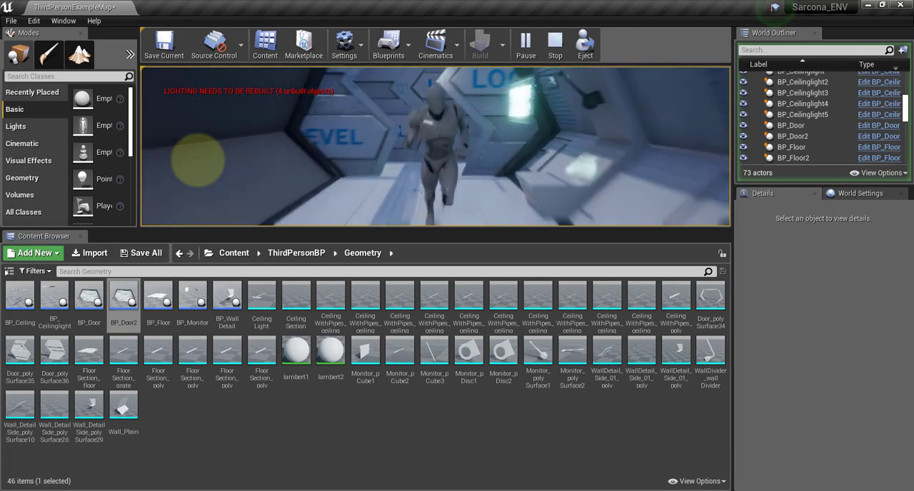
key(w)
key(s)
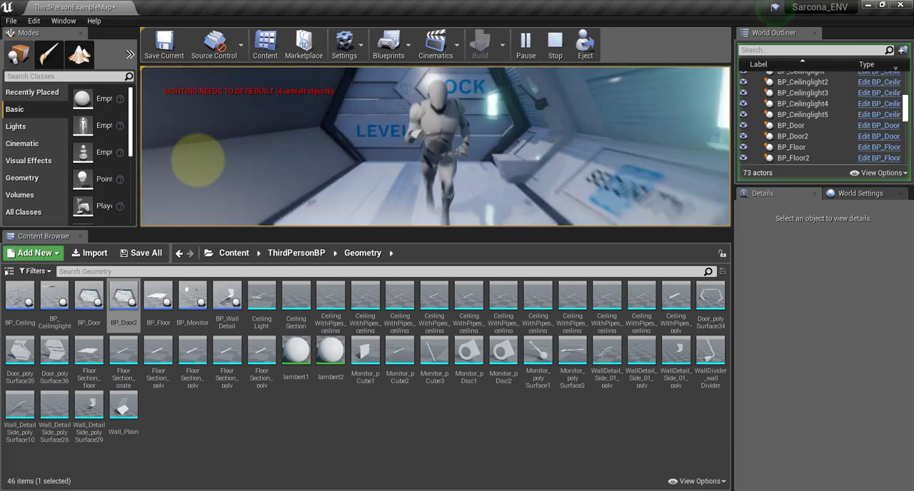
key(Escape)
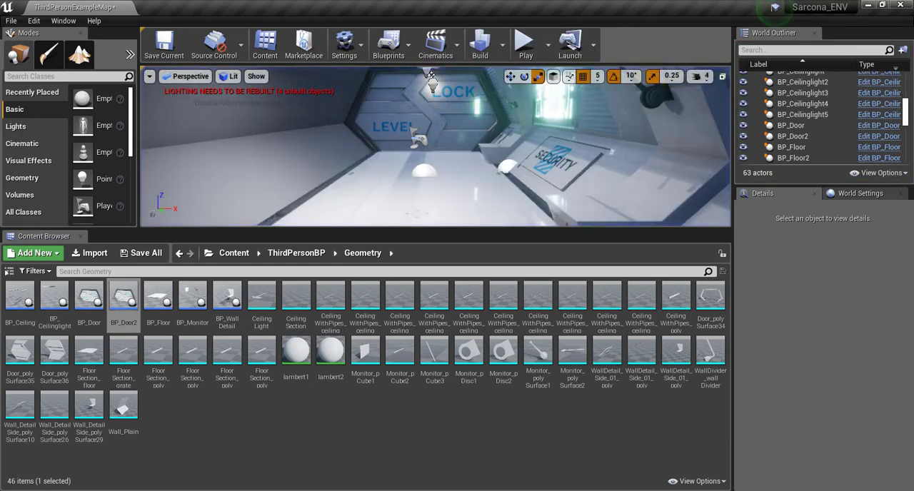
In BP_Door's event graph, move the lower Make Vector node down and reposition the conversion node feeding the second SetRelativeTransform.
drag(913, 82, 381, 96)
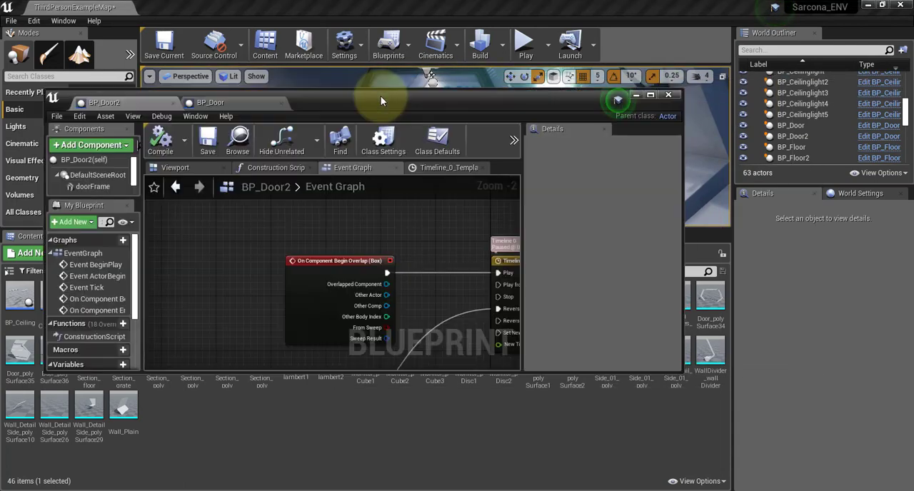
double_click(381, 96)
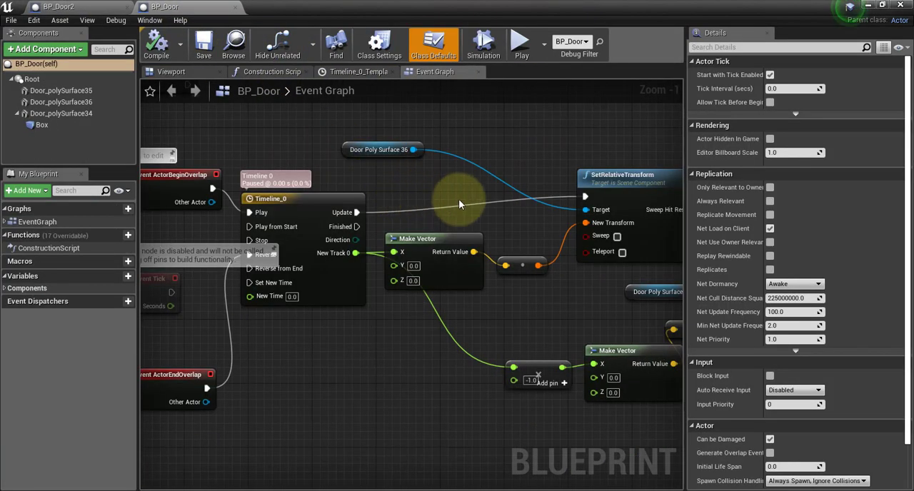
right_drag(495, 244, 325, 234)
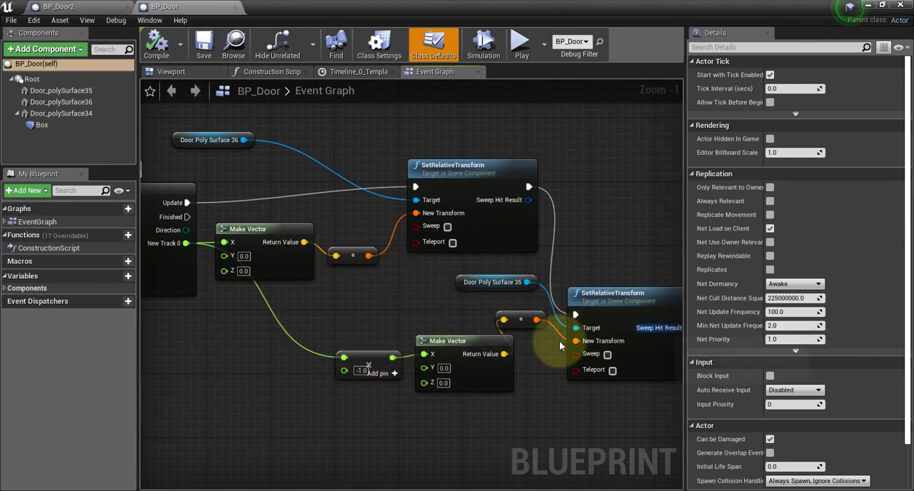
drag(457, 366, 457, 404)
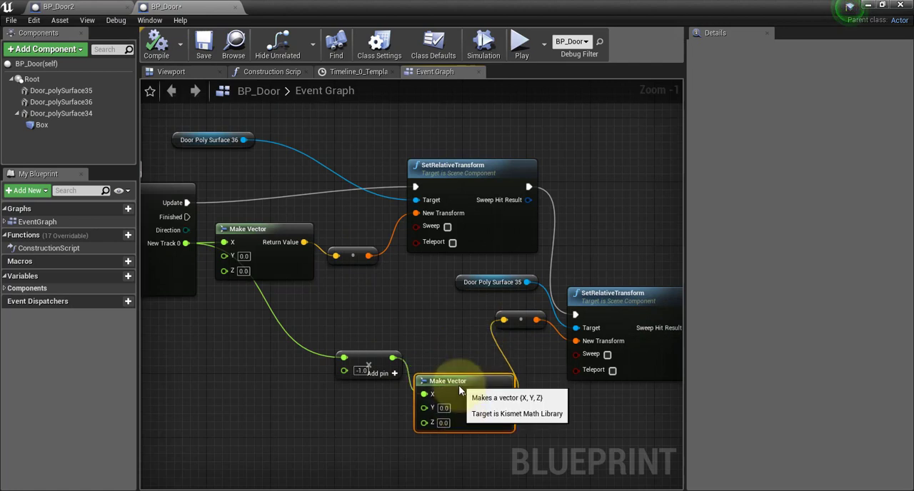
drag(518, 327, 543, 359)
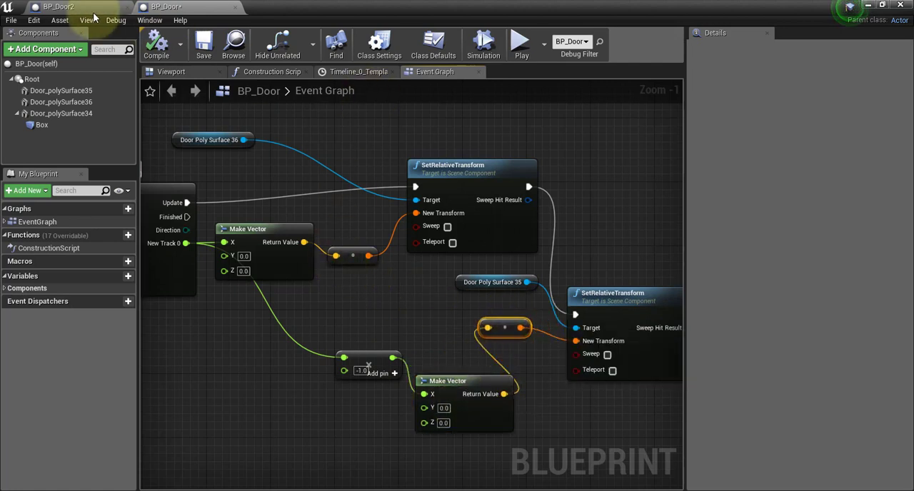
Compare the door movement nodes in the BP_Door2 and BP_Door event graphs, and return to the level editor.
click(58, 6)
right_drag(548, 364, 324, 329)
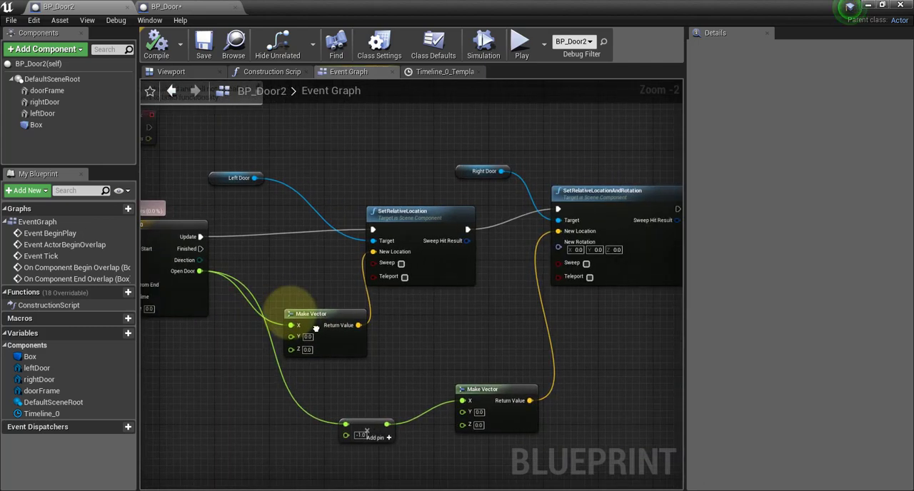
click(185, 8)
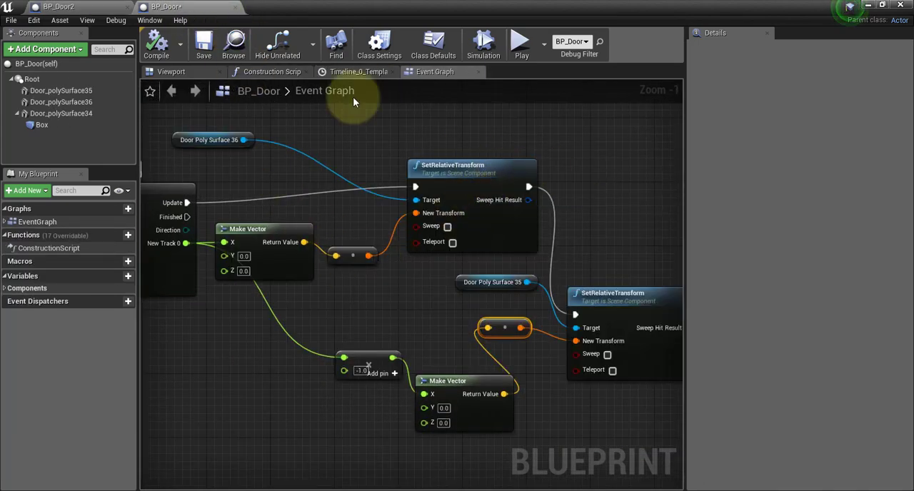
click(87, 8)
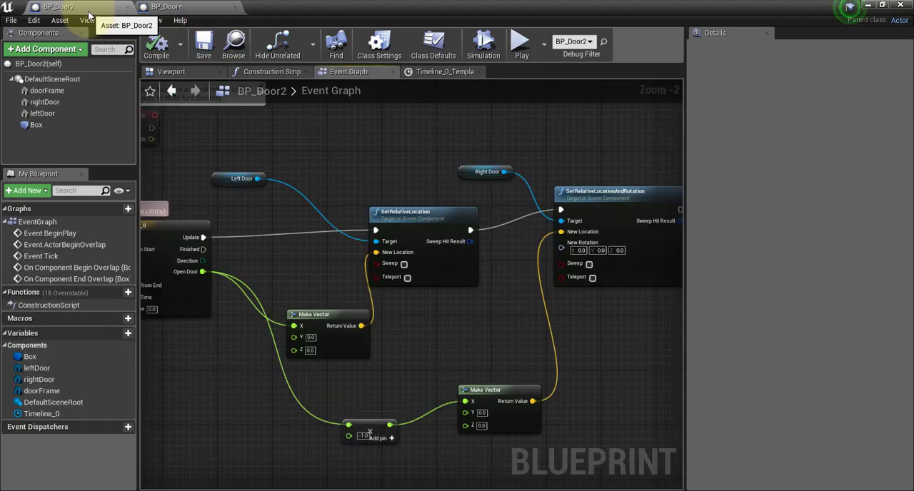
click(868, 6)
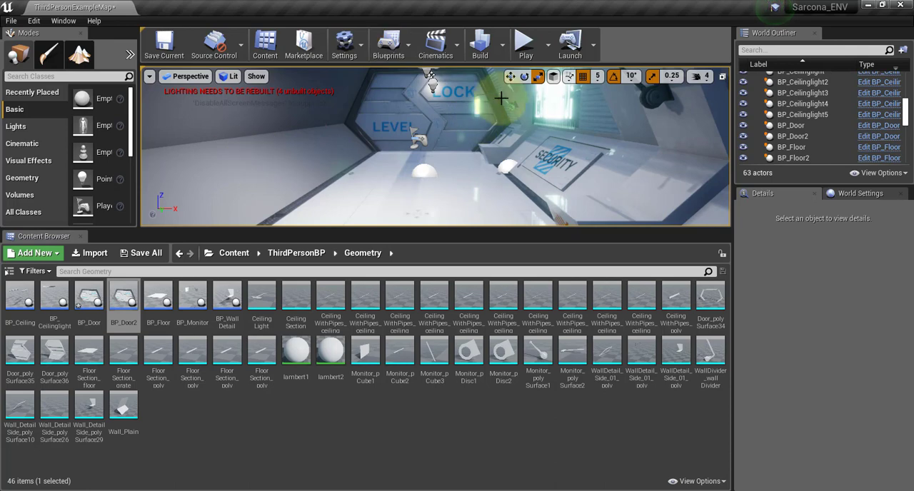
scroll(448, 110, up, 8)
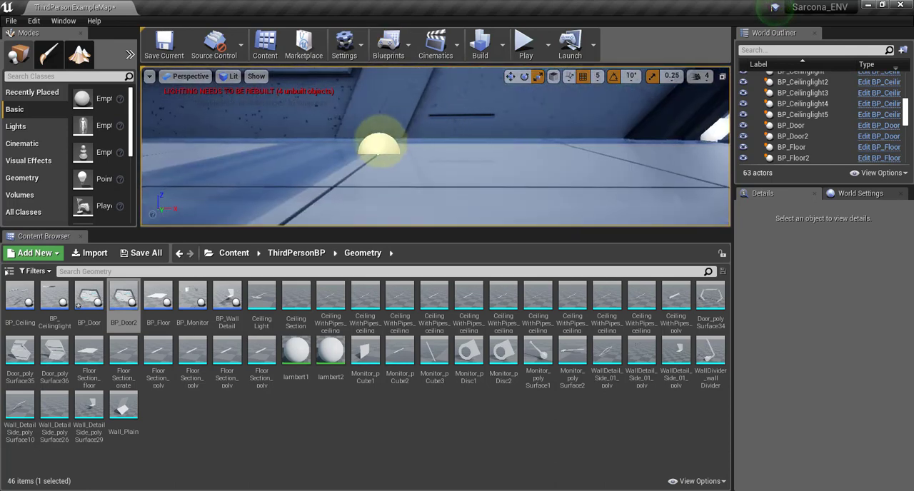
click(379, 147)
scroll(314, 137, down, 6)
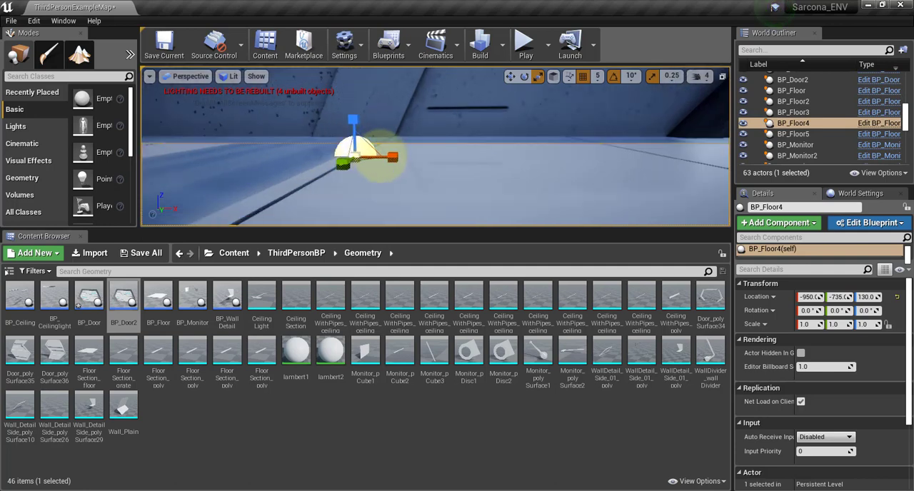
scroll(524, 156, up, 6)
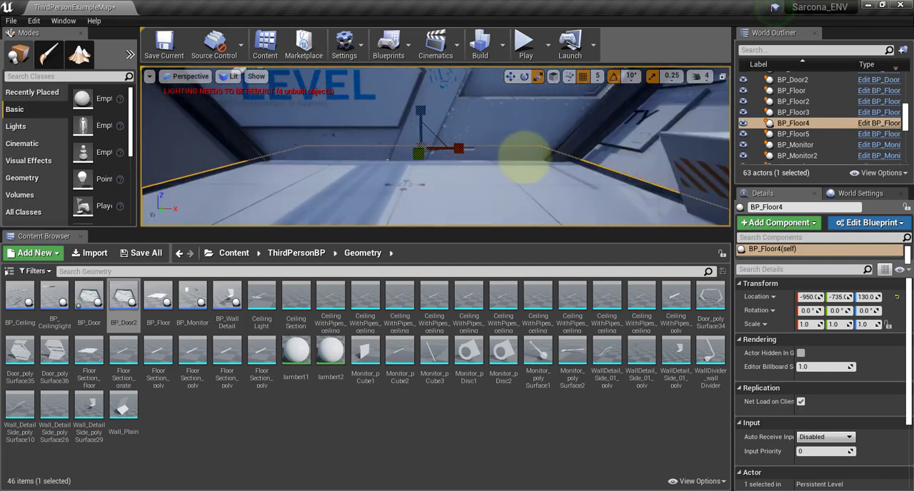
right_drag(307, 118, 391, 136)
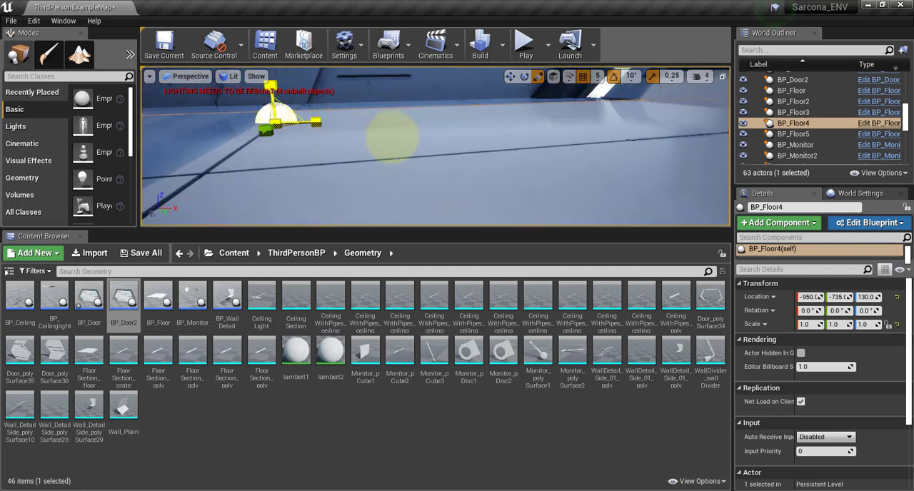
key(ctrl+z)
key(ctrl+z)
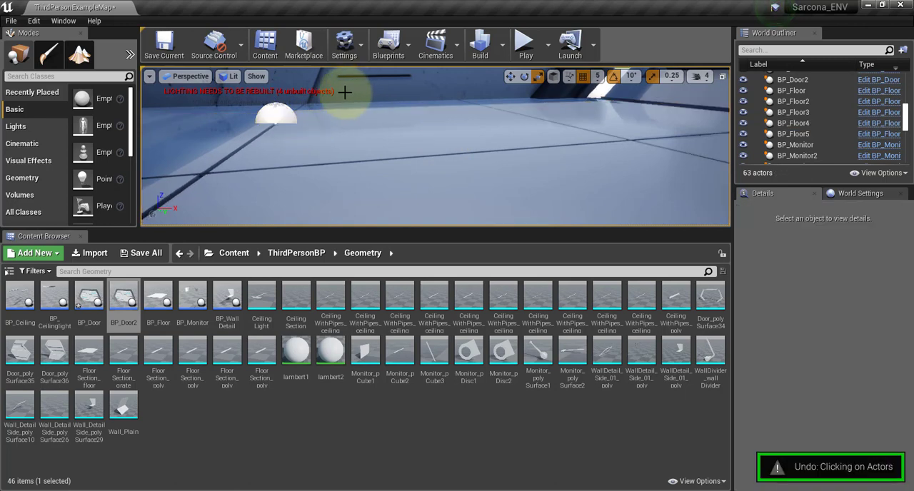
Find the TriggerBox actor in the corridor level, select it, and focus the view on it.
right_drag(347, 106, 250, 69)
scroll(356, 110, up, 5)
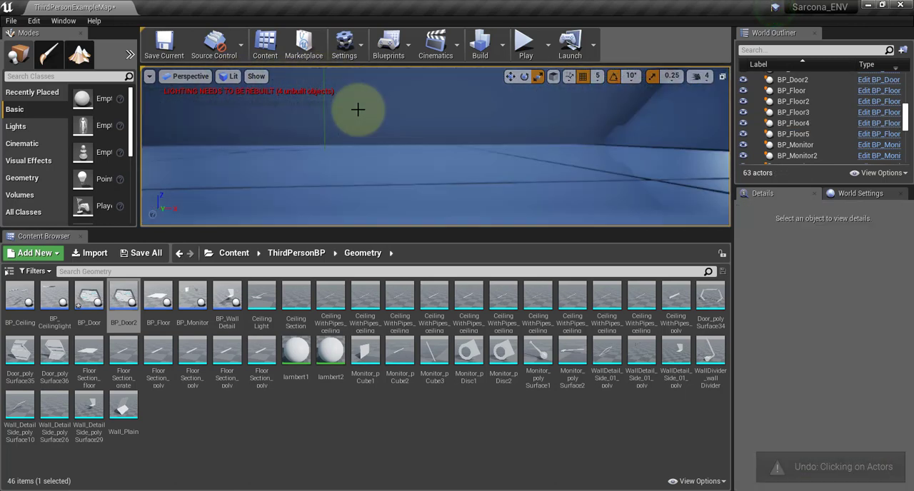
right_drag(357, 110, 842, 147)
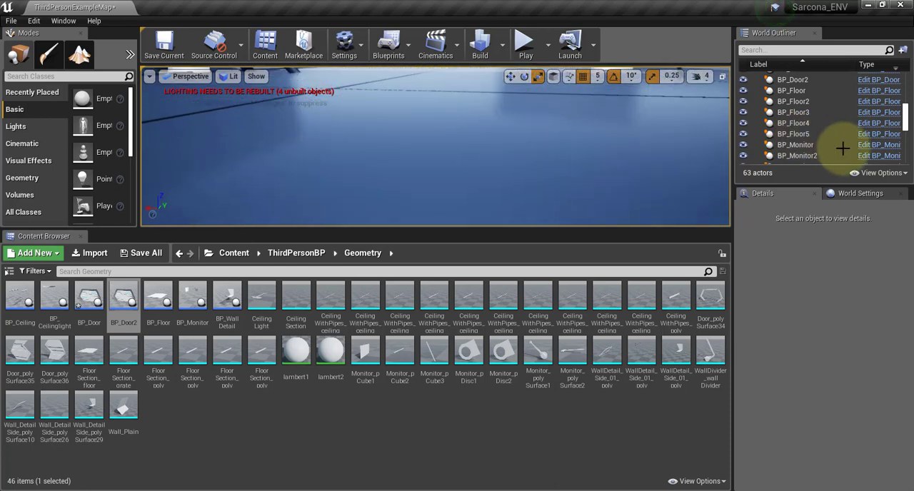
scroll(374, 108, up, 4)
right_drag(428, 117, 325, 114)
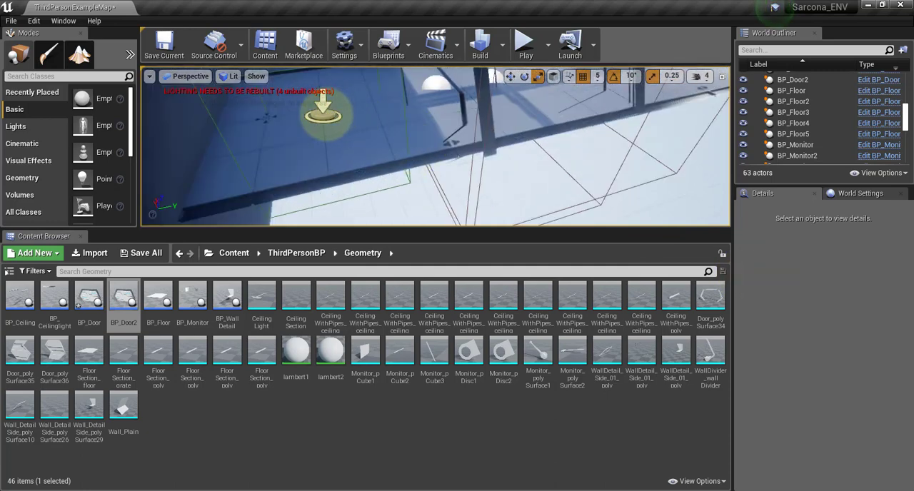
click(323, 112)
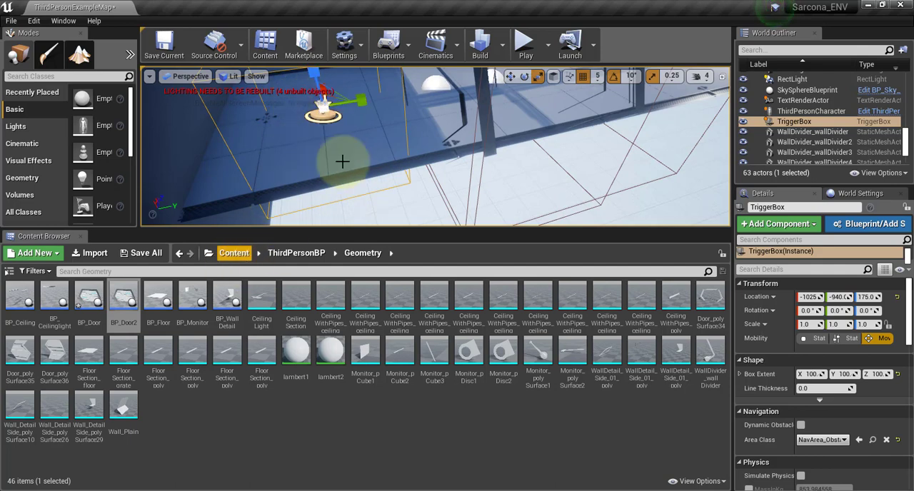
double_click(858, 121)
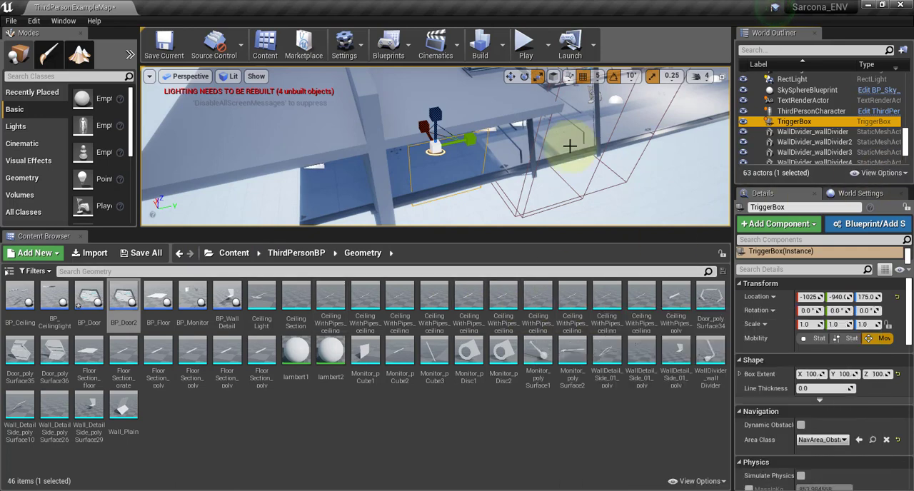
Open the ThirdPersonCharacter blueprint briefly, leave it, and open the level blueprint of ThirdPersonExampleMap.
click(881, 117)
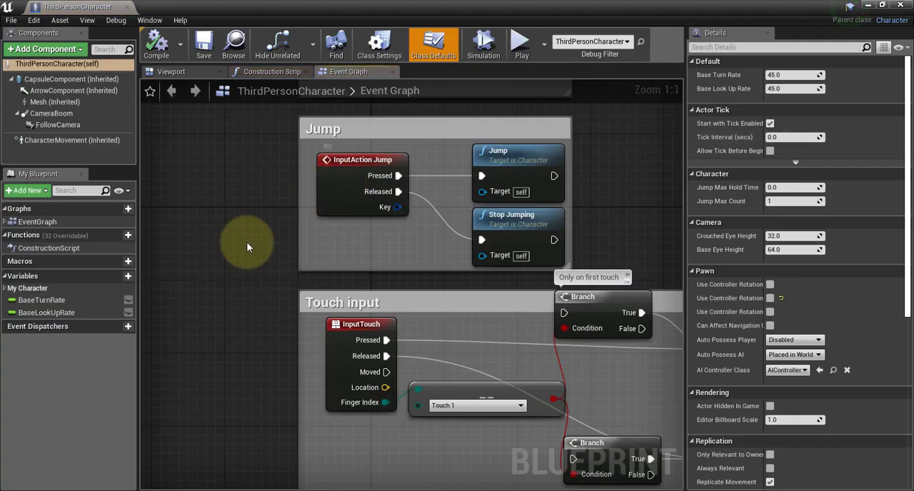
scroll(195, 191, down, 2)
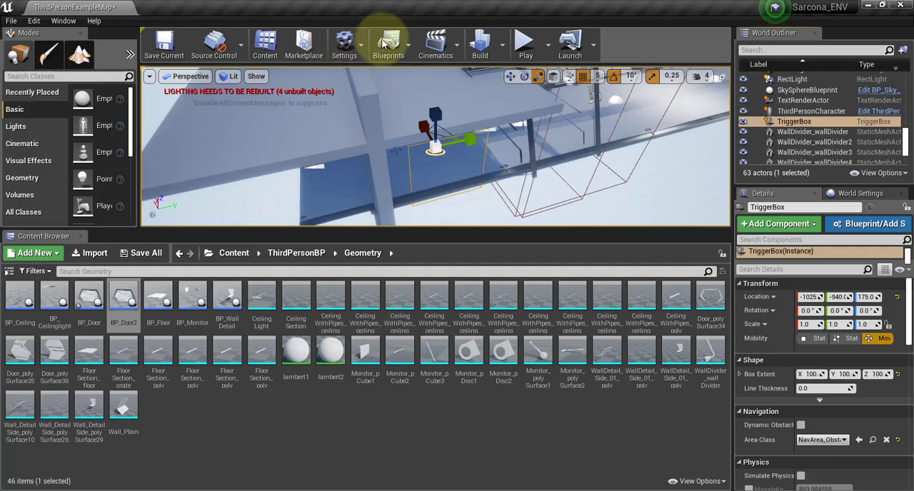
click(410, 44)
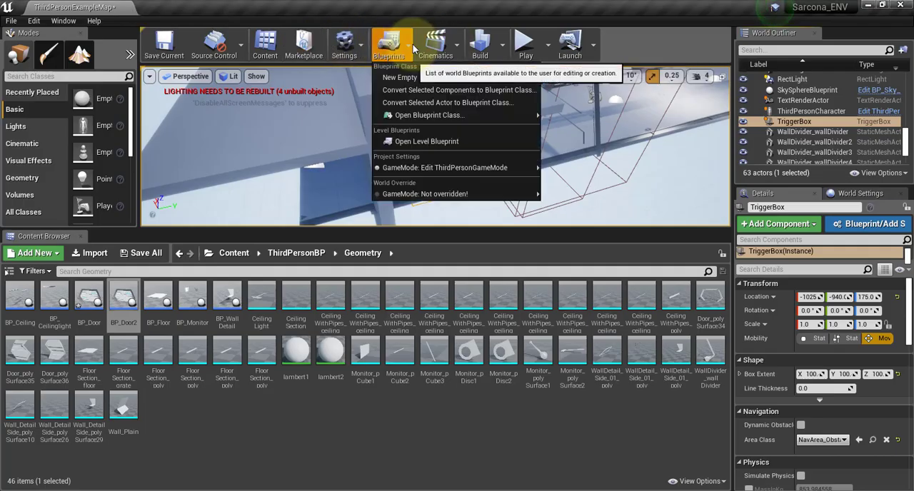
click(424, 141)
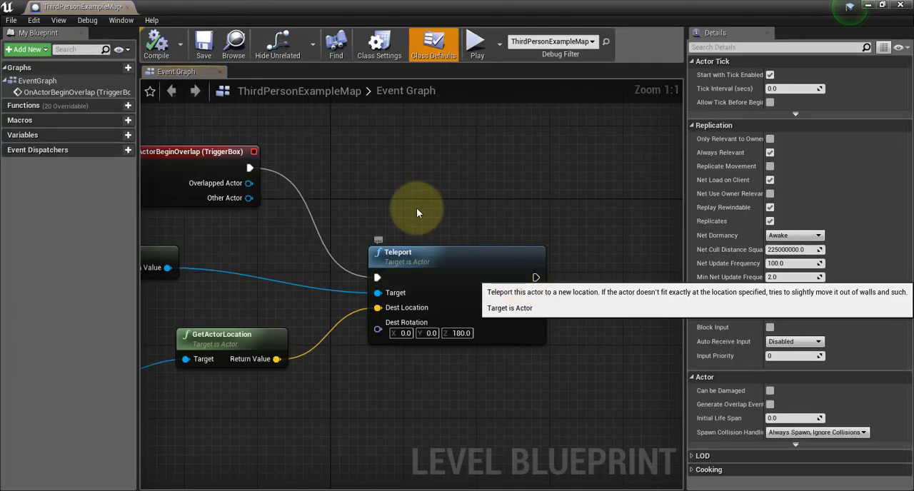
Review the TriggerBox overlap chain in the level blueprint and move the Teleport node slightly higher, level with Get Player Character.
right_drag(410, 198, 593, 219)
drag(354, 179, 268, 149)
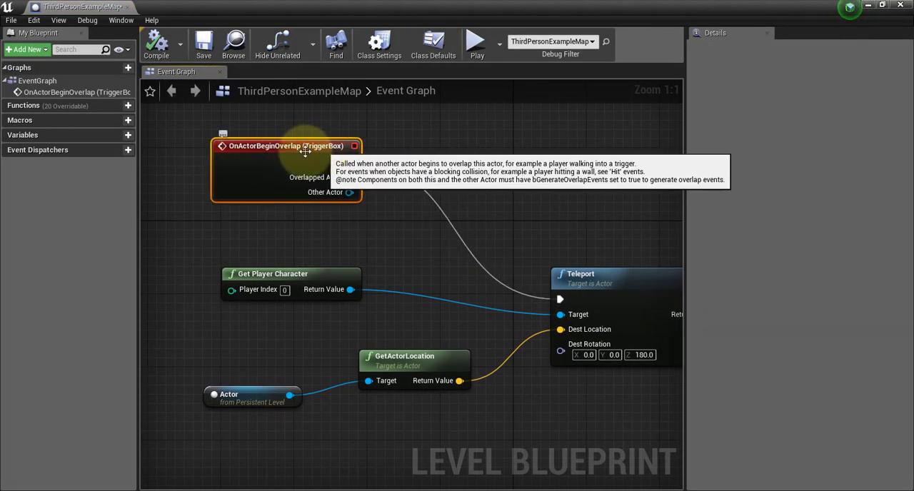
right_drag(419, 262, 328, 197)
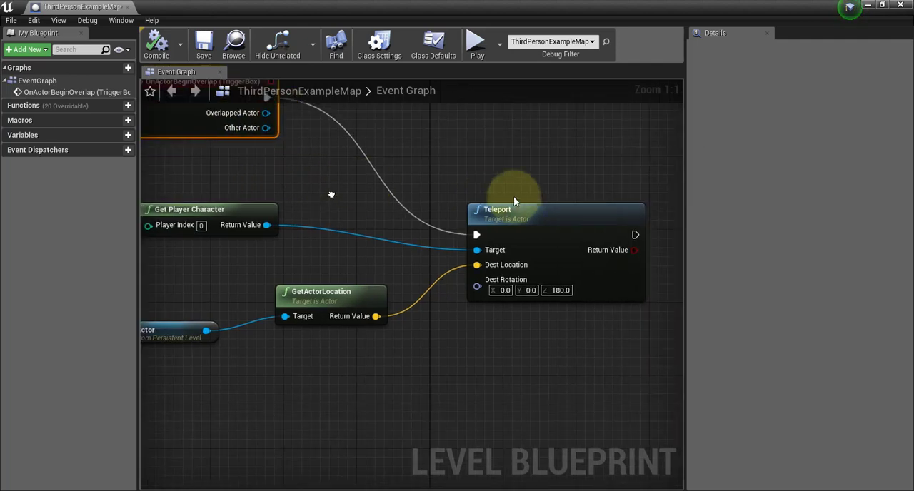
drag(541, 207, 527, 185)
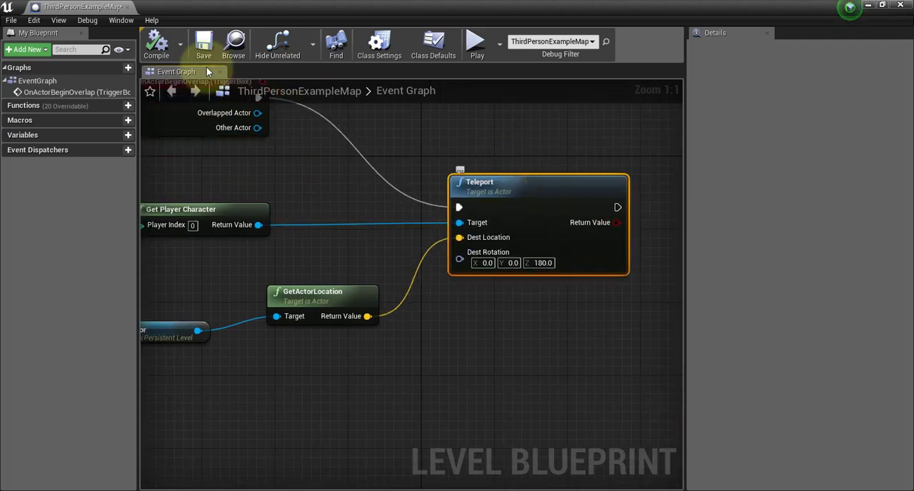
right_drag(356, 175, 488, 237)
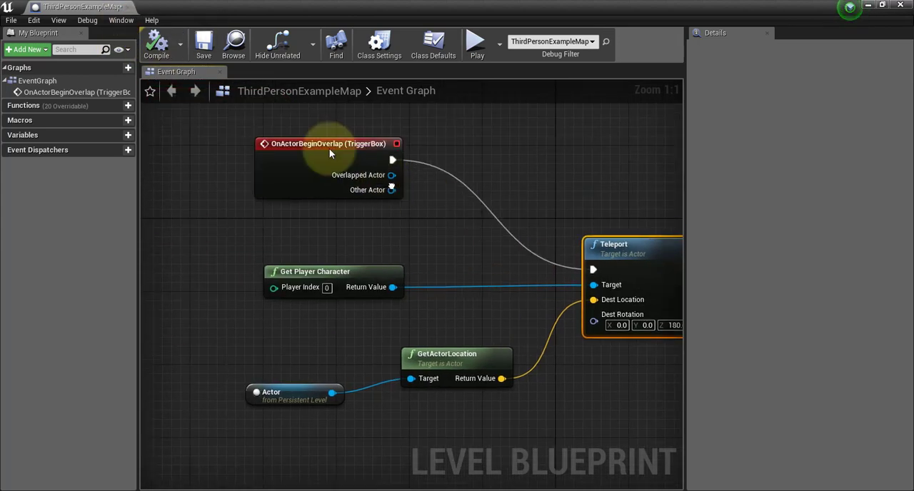
Close the level blueprint, select the Cube2 end wall in the corridor level, and focus the view on it.
click(128, 8)
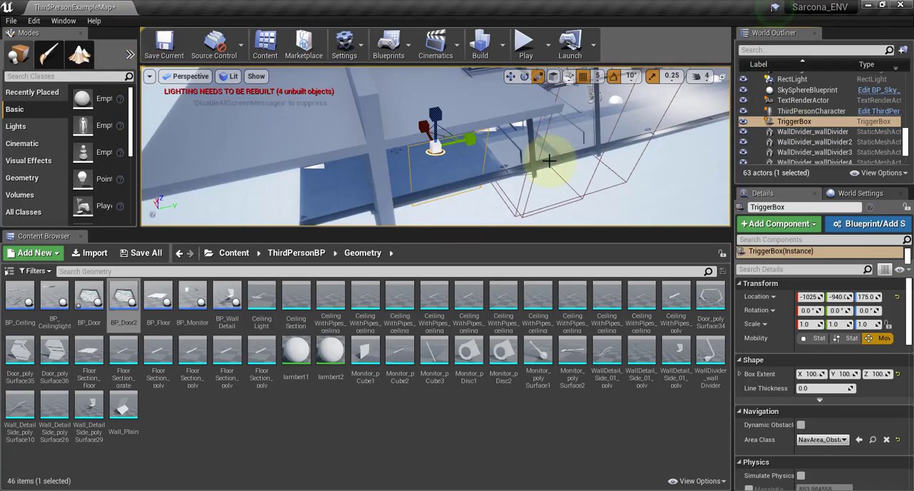
right_drag(495, 156, 547, 331)
right_drag(377, 118, 369, 96)
click(378, 152)
key(f)
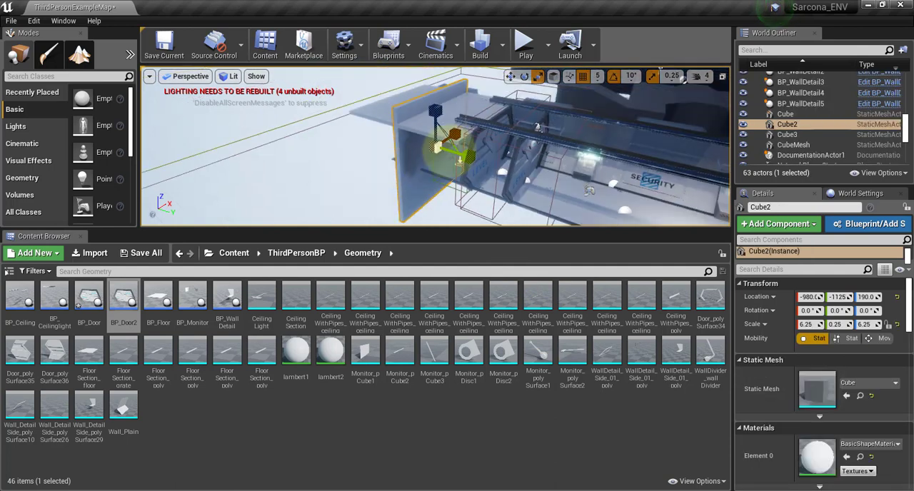
Examine the corridor level around the Cube2 end wall from outside, then along its interior toward the LEVEL LOCK door.
right_drag(457, 148, 430, 114)
right_drag(342, 182, 536, 129)
key(f)
scroll(577, 135, up, 10)
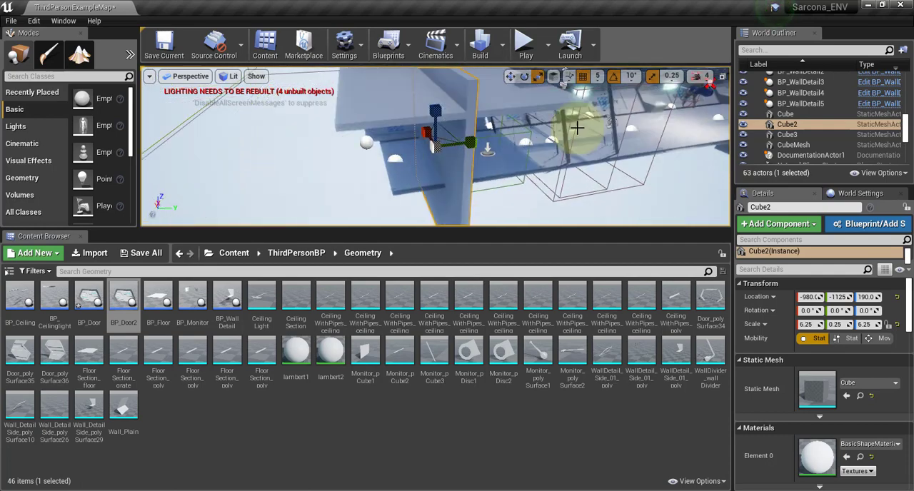
right_drag(573, 133, 615, 128)
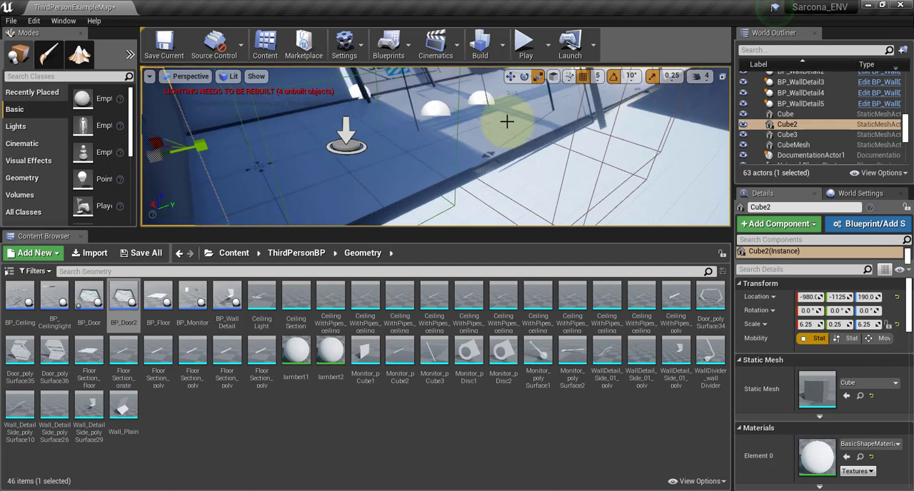
right_drag(506, 122, 467, 86)
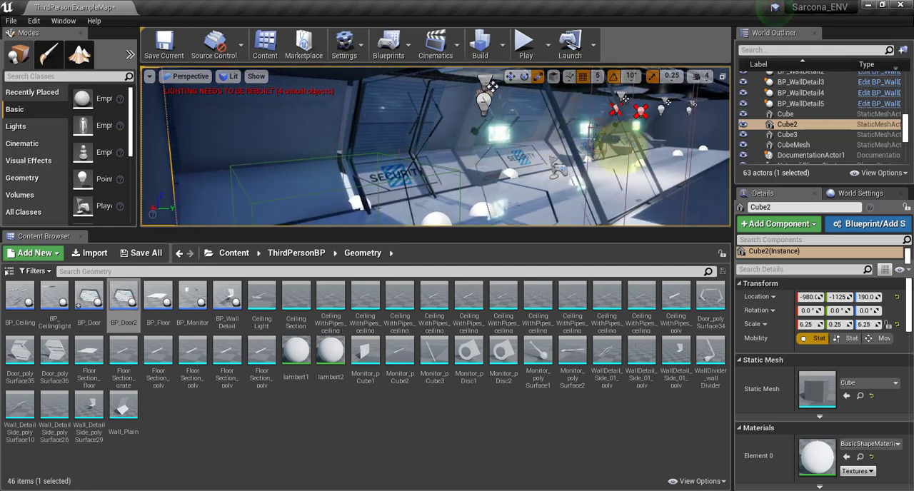
scroll(363, 112, down, 5)
scroll(686, 170, down, 3)
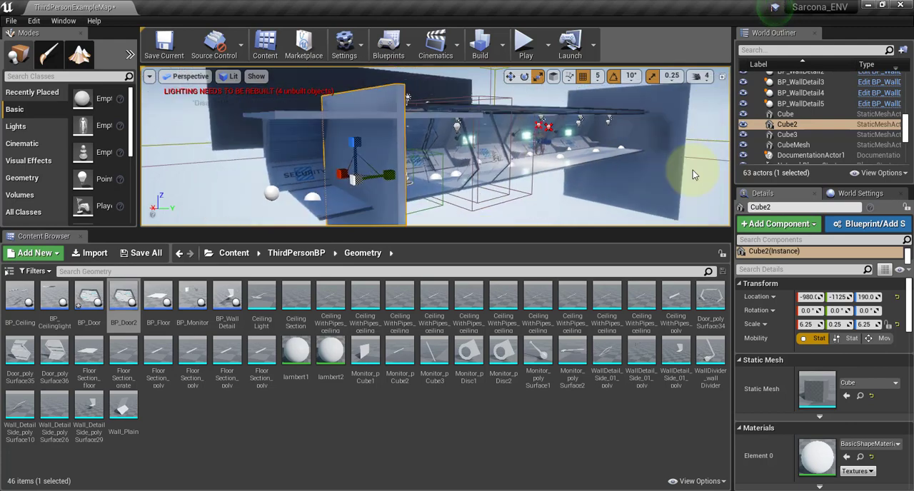
alt+drag(633, 179, 541, 92)
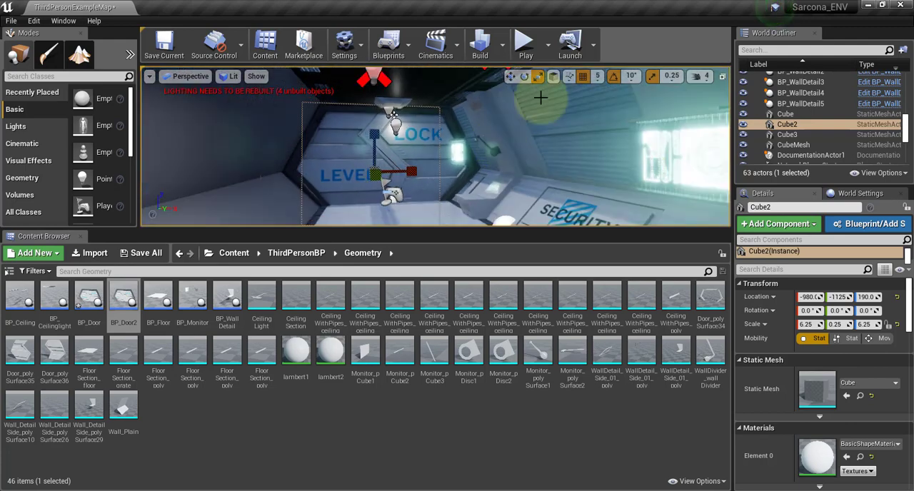
Set all engine scalability groups to Low quality and play-test the corridor briefly.
click(503, 44)
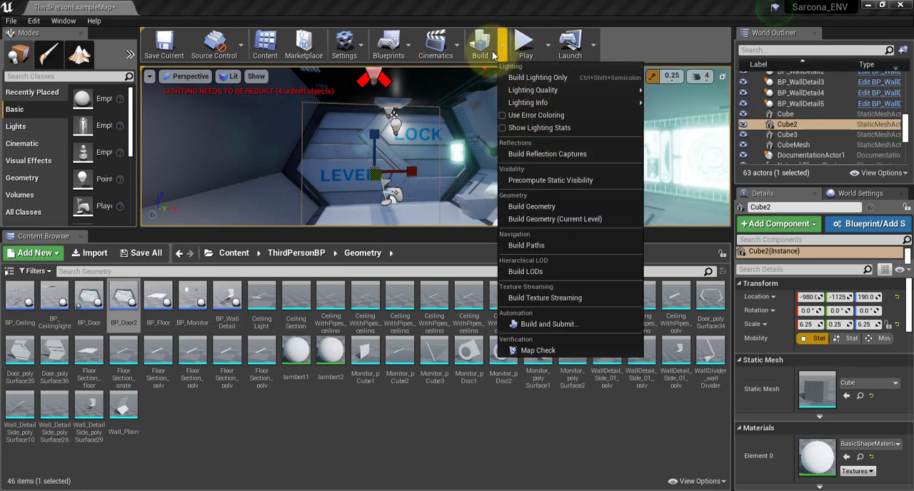
click(436, 44)
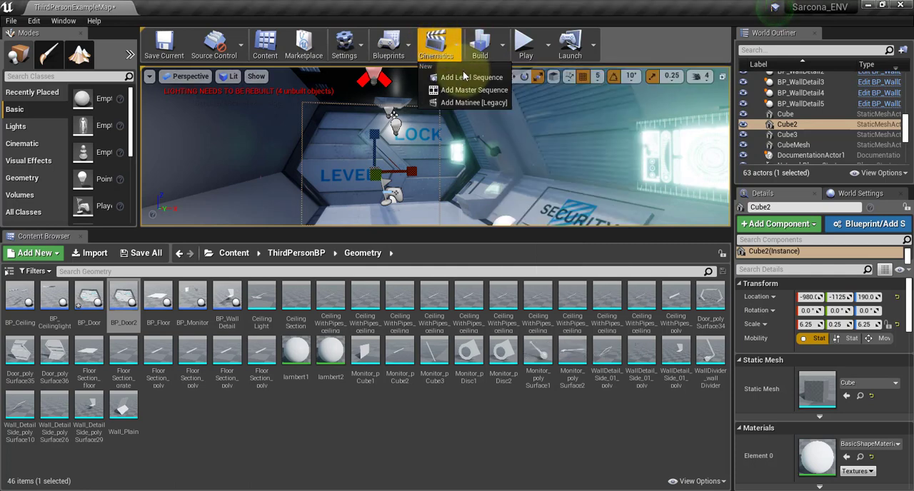
click(410, 45)
click(504, 45)
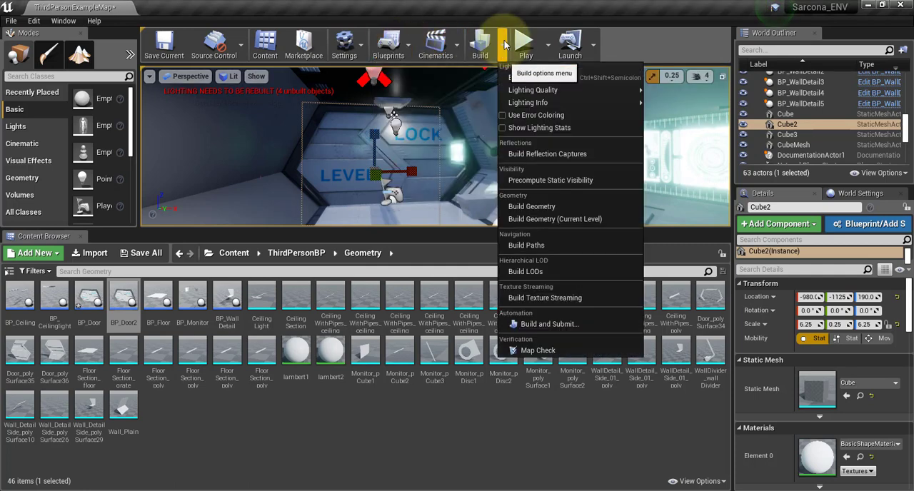
click(359, 40)
mouse_move(406, 206)
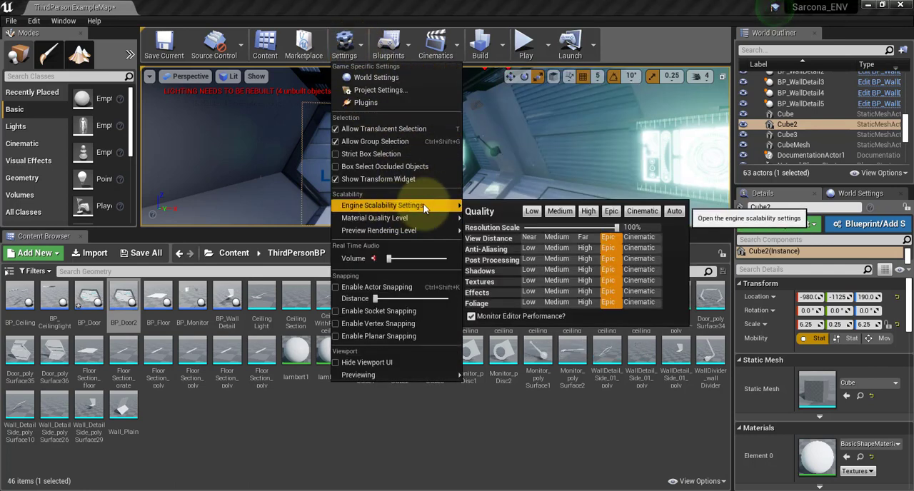
click(532, 212)
click(526, 41)
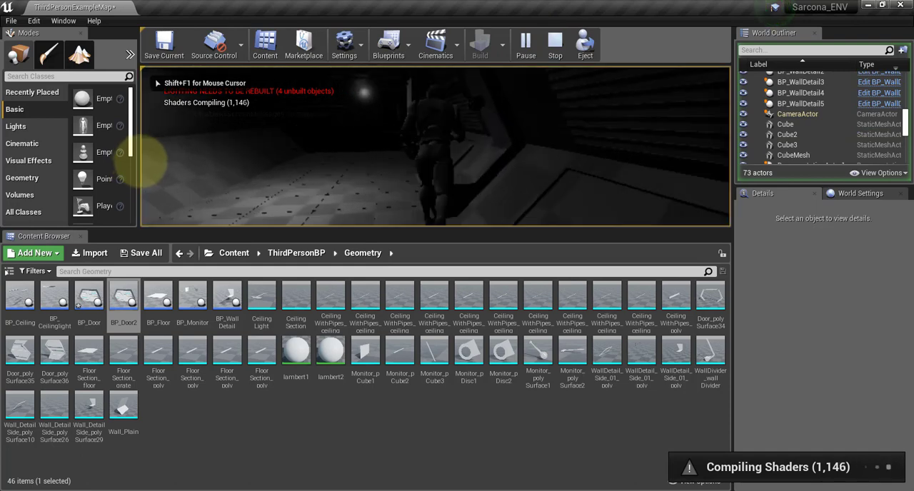
key(a)
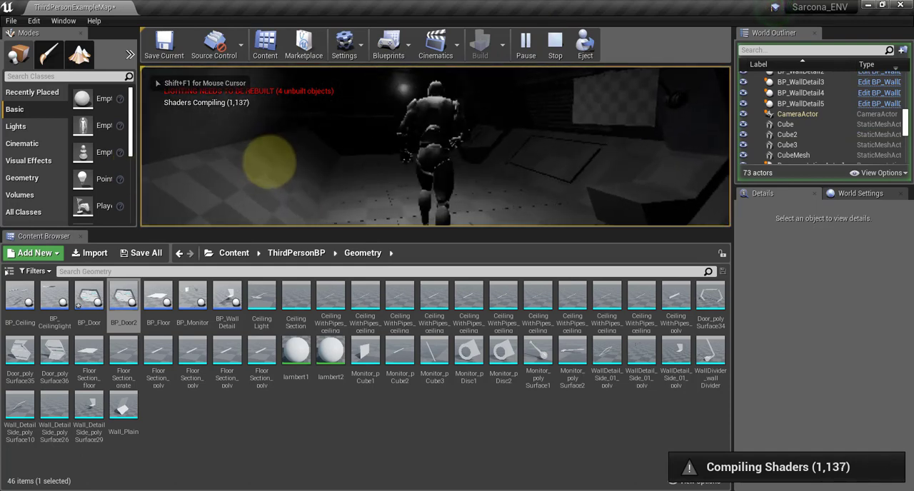
key(Escape)
Set all engine scalability groups to Medium quality and run through the corridor in another short play-test.
click(362, 53)
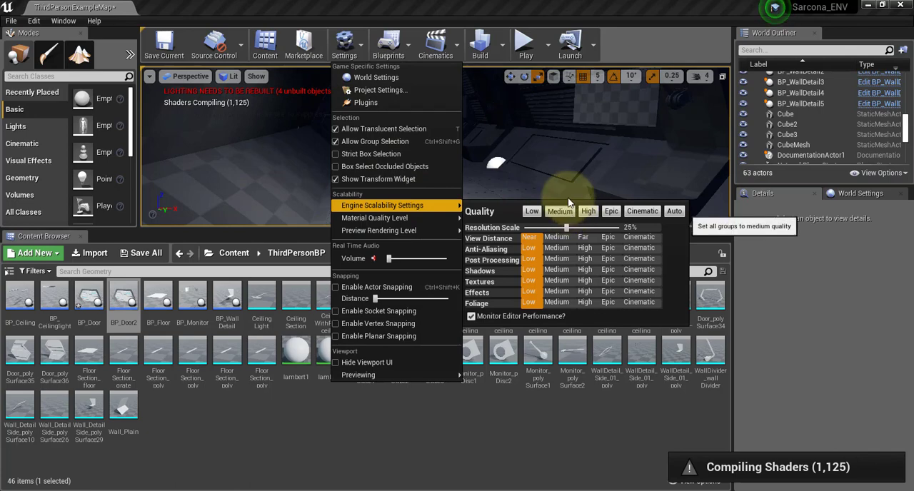
click(568, 209)
click(525, 46)
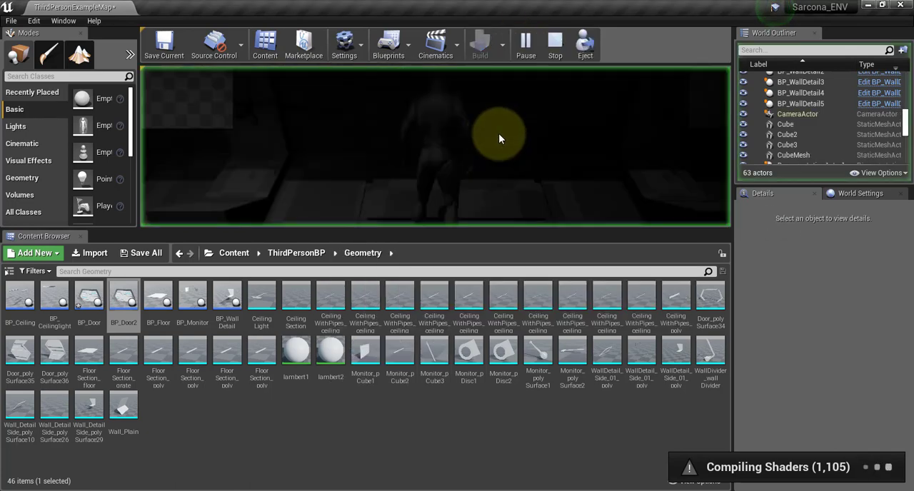
key(w)
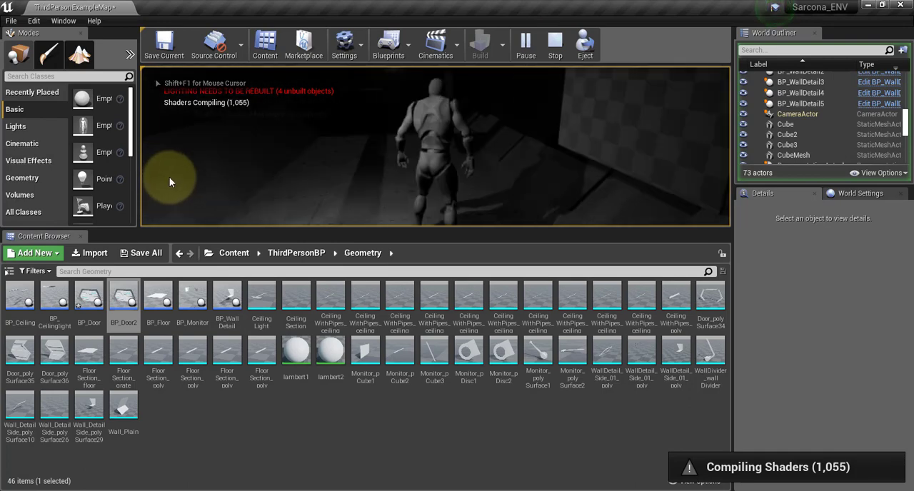
key(Escape)
Set all engine scalability groups back to Epic quality.
click(367, 48)
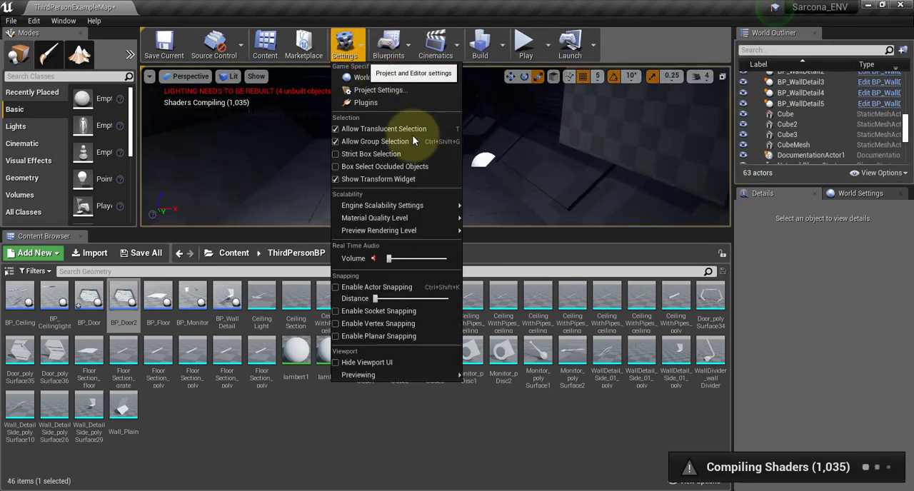
mouse_move(430, 204)
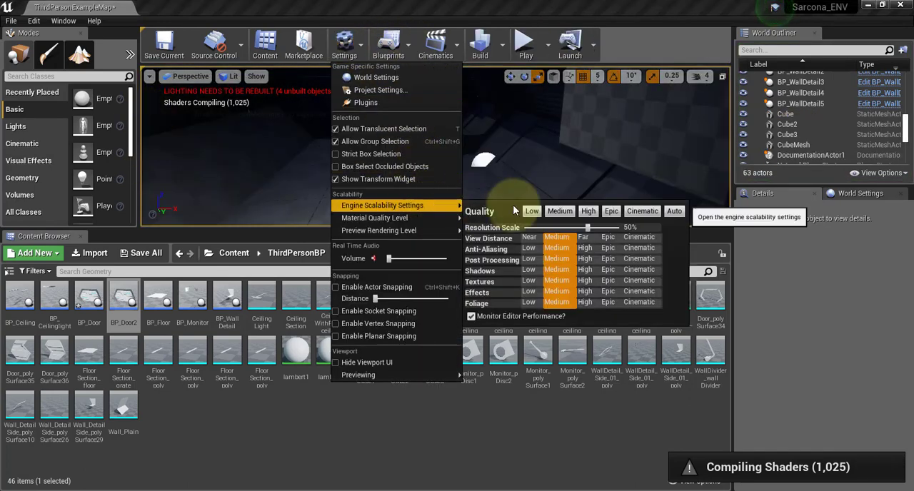
click(612, 212)
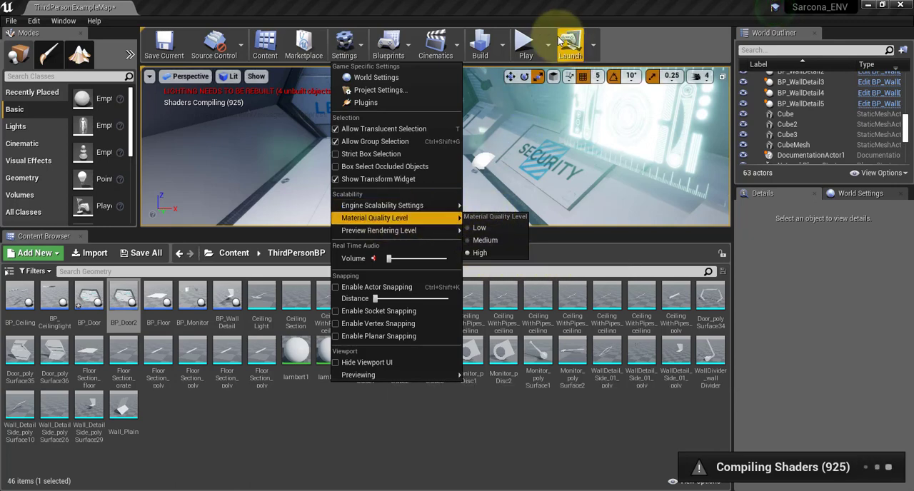
click(484, 46)
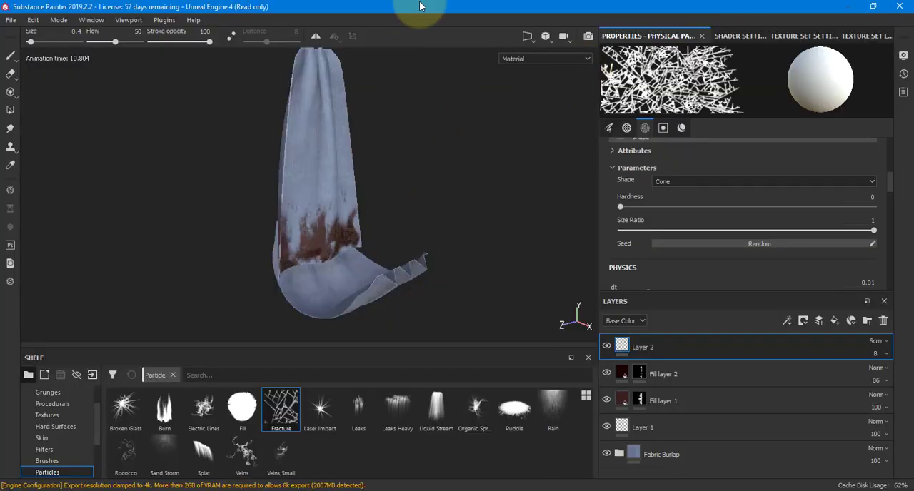
Save the Substance Painter flag project as Flag in the wallDetail folder, checking the Maya scene's name for reference.
key(ctrl+s)
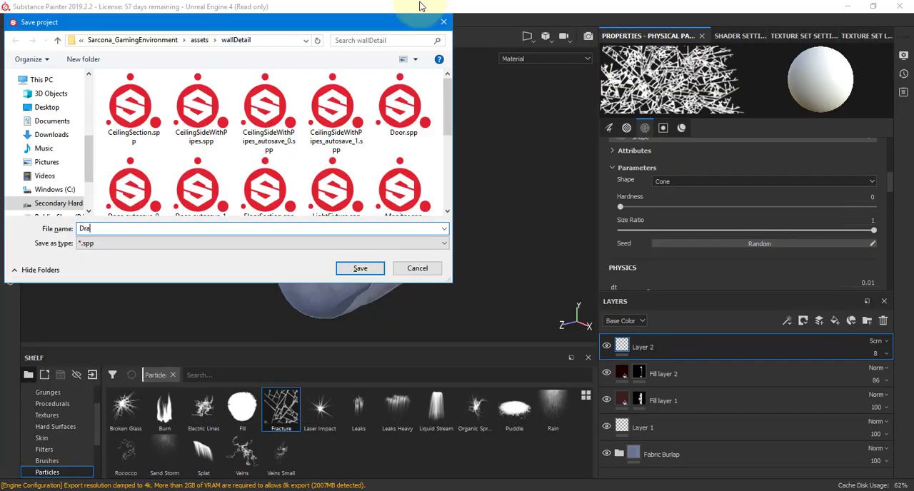
key(BackSpace)
key(BackSpace)
key(BackSpace)
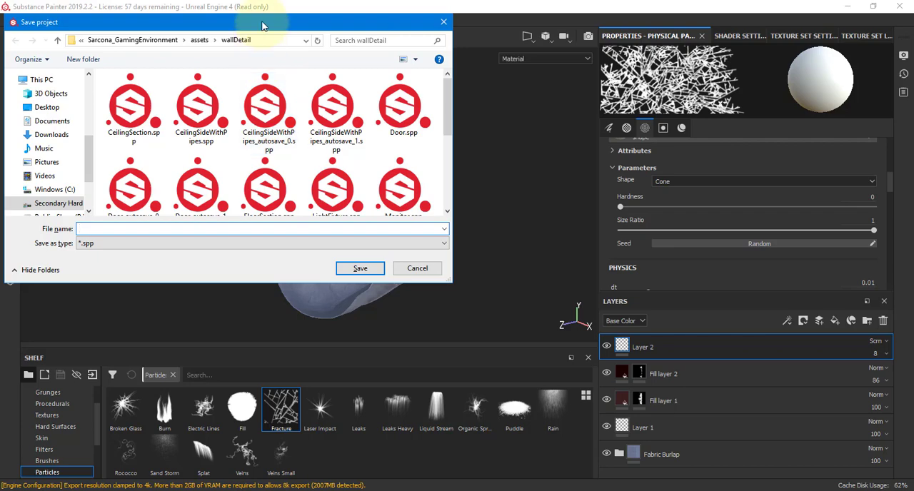
drag(264, 25, 319, 78)
scroll(303, 187, down, 1)
scroll(302, 187, down, 5)
key(alt+Tab)
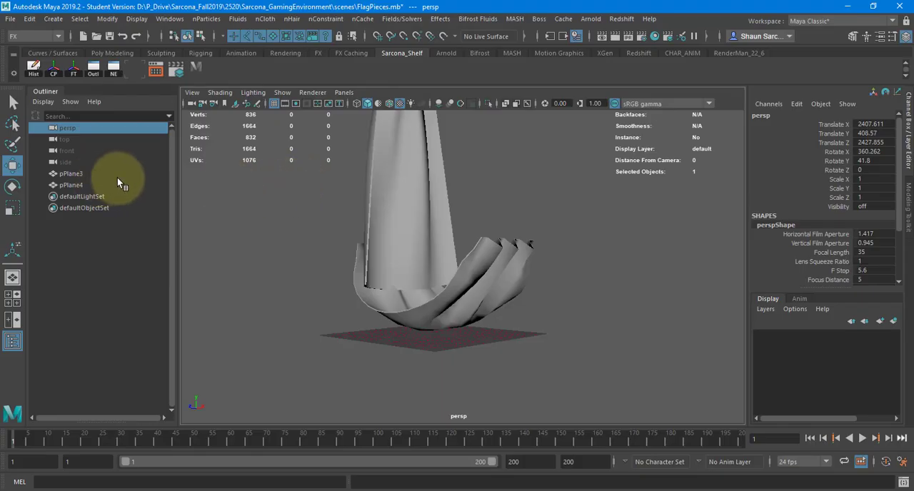
key(alt+Tab)
text(Flag)
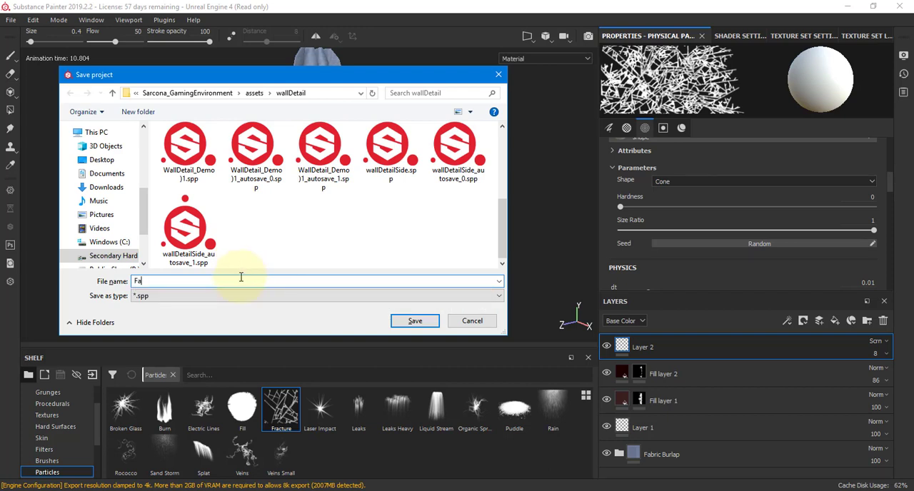
key(Return)
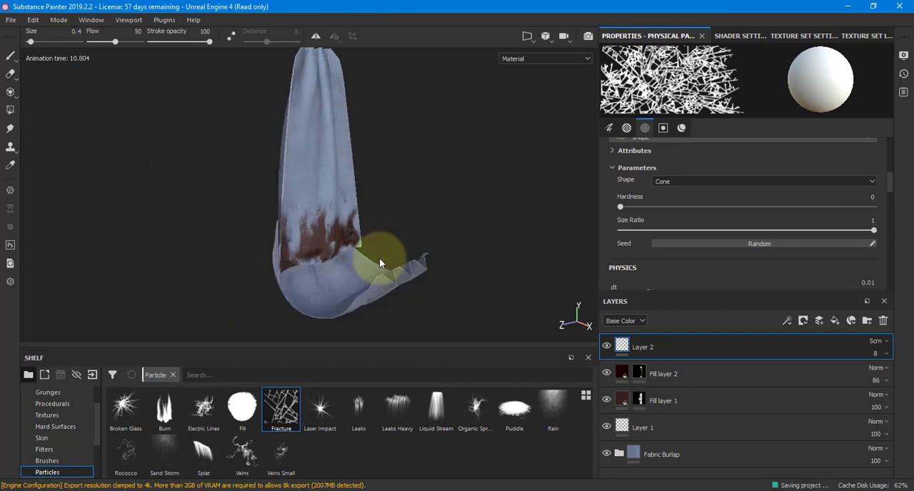
Try to close Substance Painter during the save, and choose to wait for the program to respond.
key(alt+Tab)
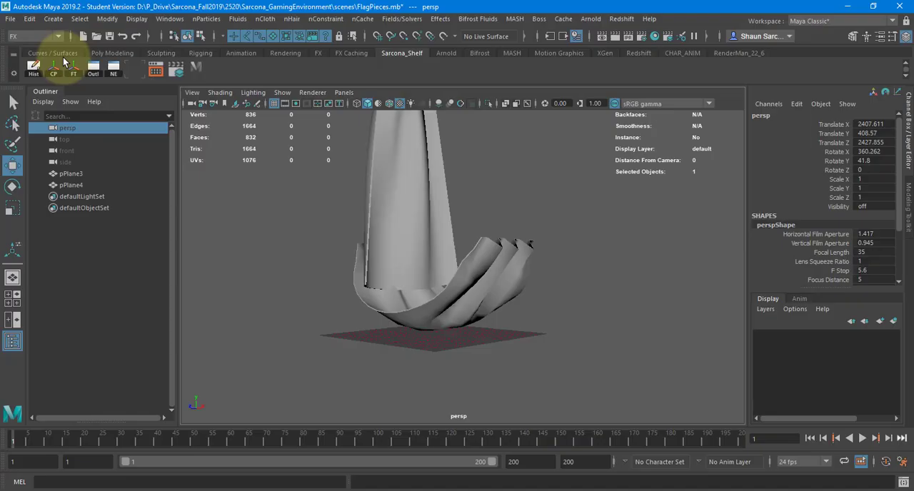
key(alt+Tab)
click(6, 7)
click(57, 90)
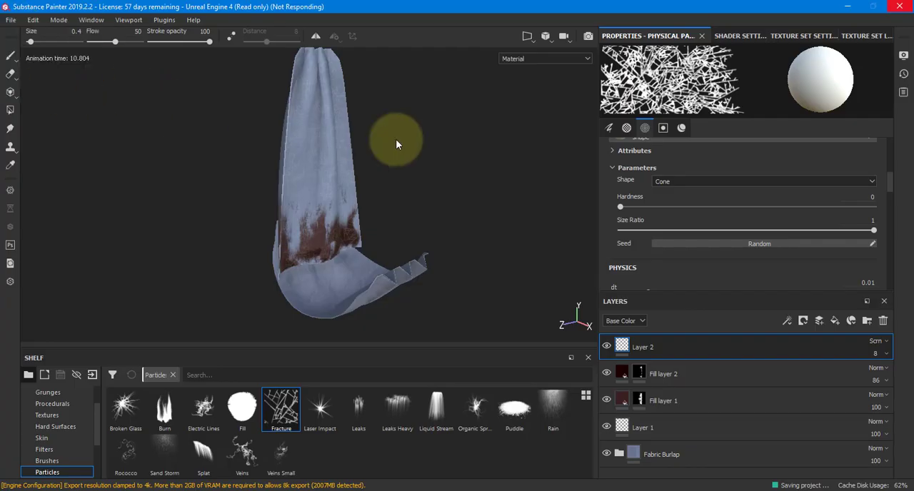
key(alt+Tab)
key(alt+Tab)
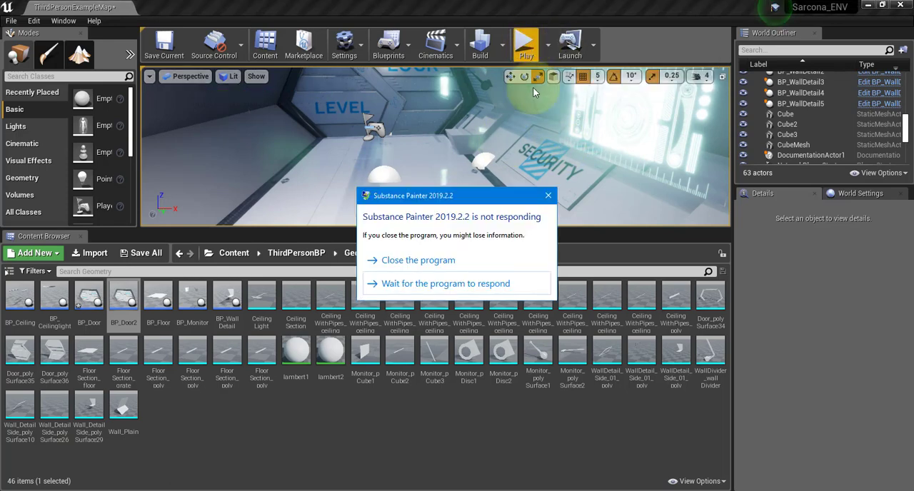
click(421, 283)
Switch to the Unreal editor, open the Materials folder under ThirdPersonBP, and open the M_CeilingPipes material.
key(alt+Tab)
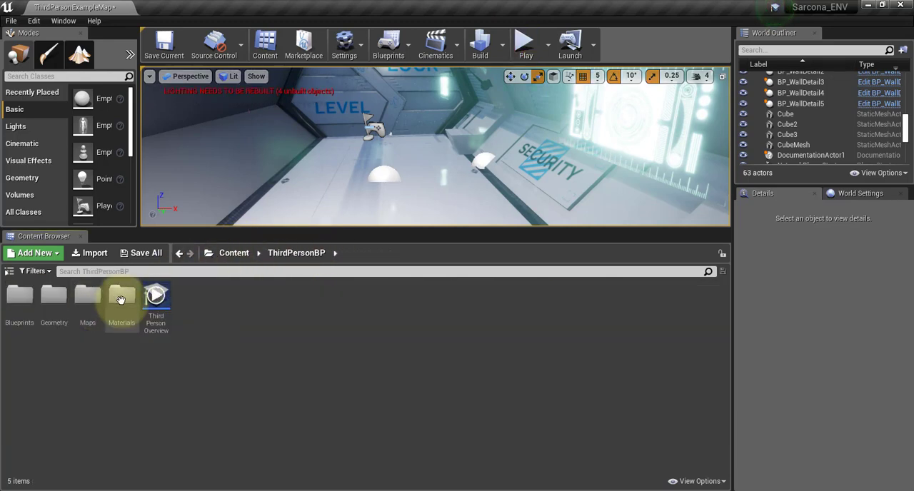
key(alt+Tab)
key(alt+Tab)
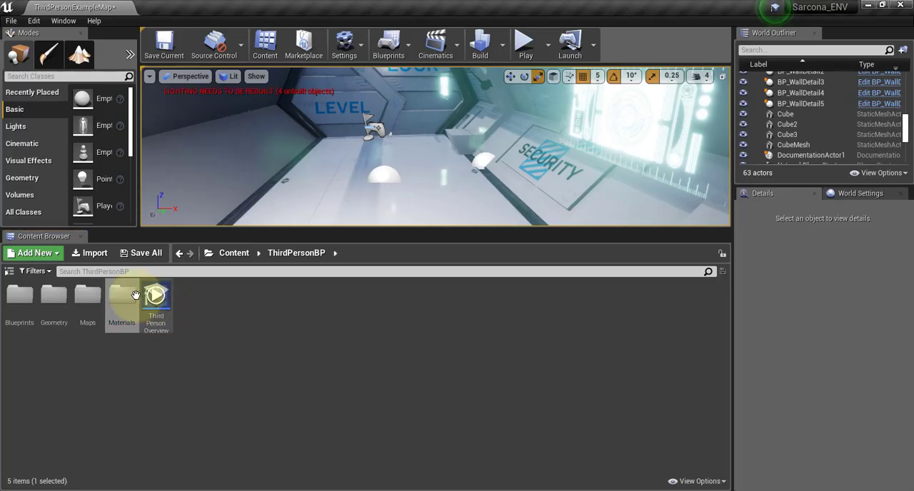
double_click(132, 303)
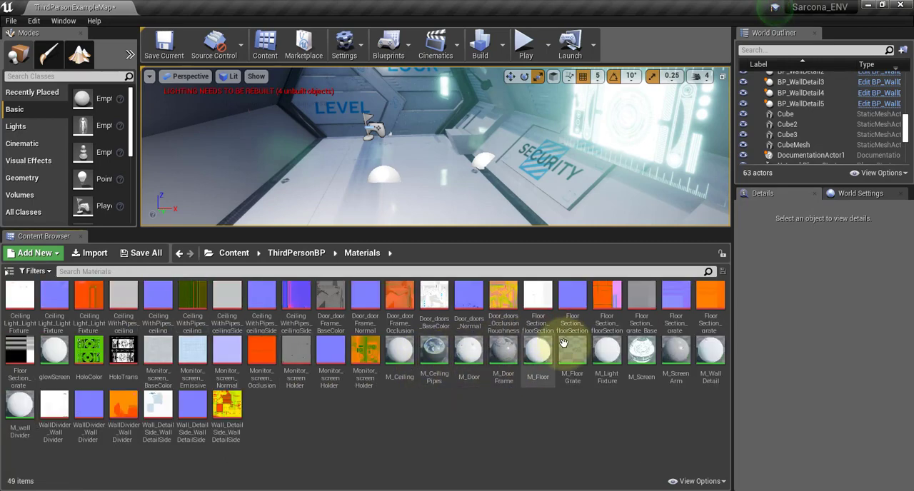
double_click(436, 353)
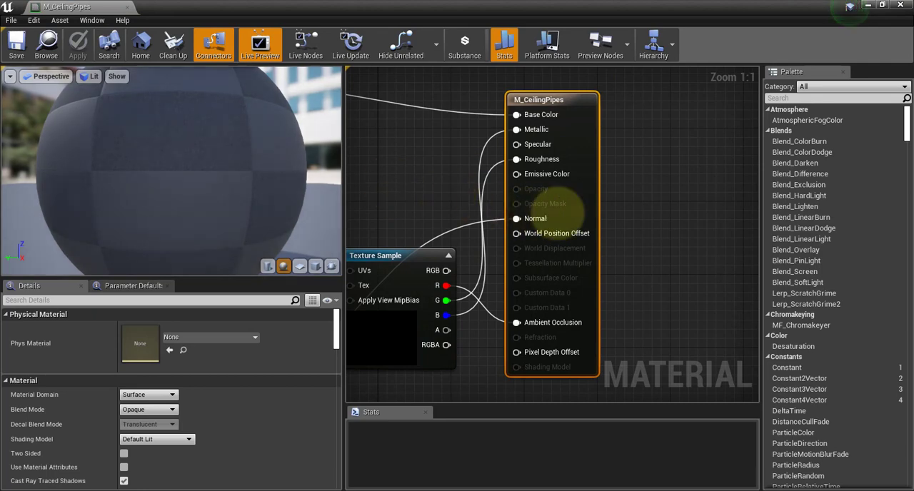
Rearrange the texture sample nodes in M_CeilingPipes for a clear layout, then close the material and apply its changes.
right_drag(377, 182, 474, 170)
scroll(638, 219, down, 3)
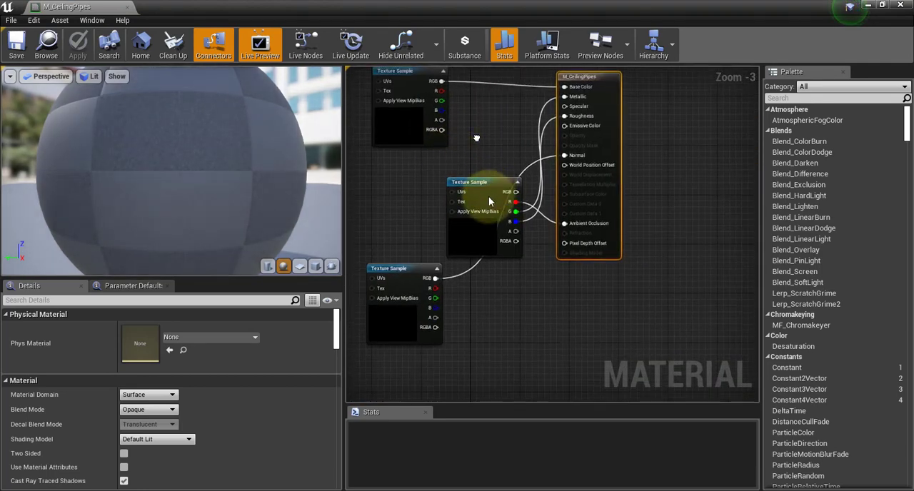
drag(488, 220, 374, 194)
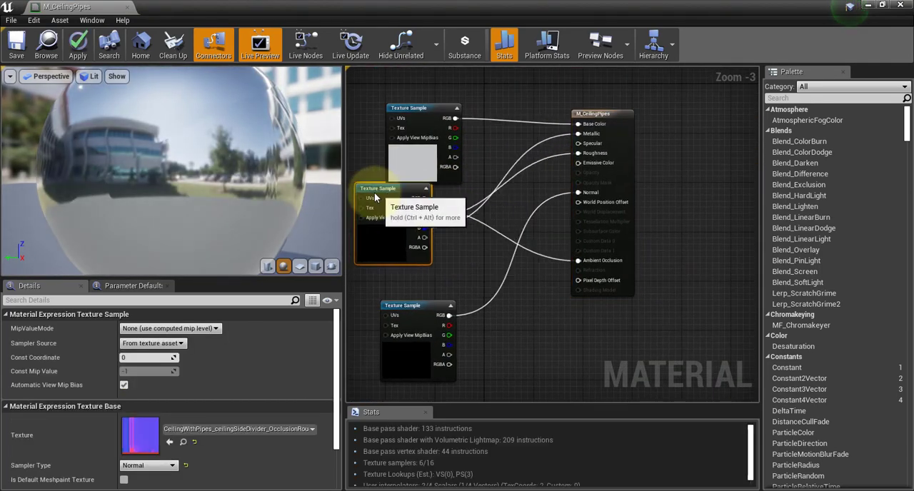
click(128, 6)
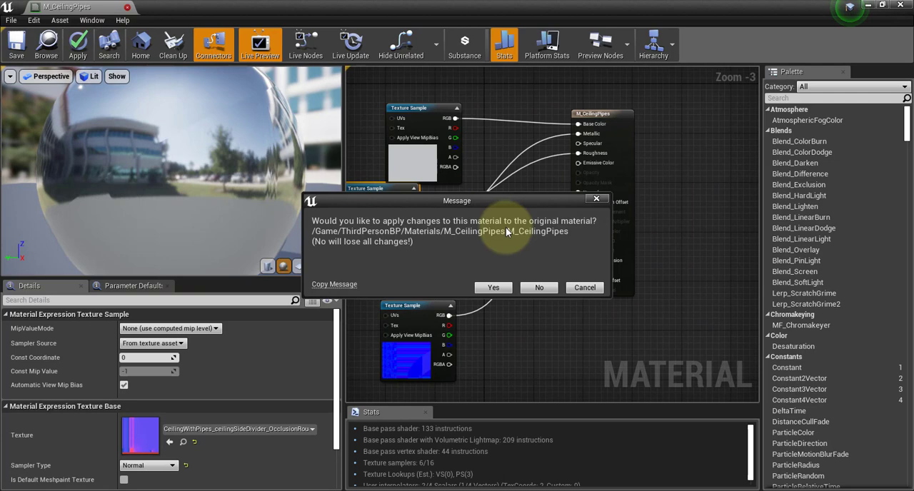
click(492, 287)
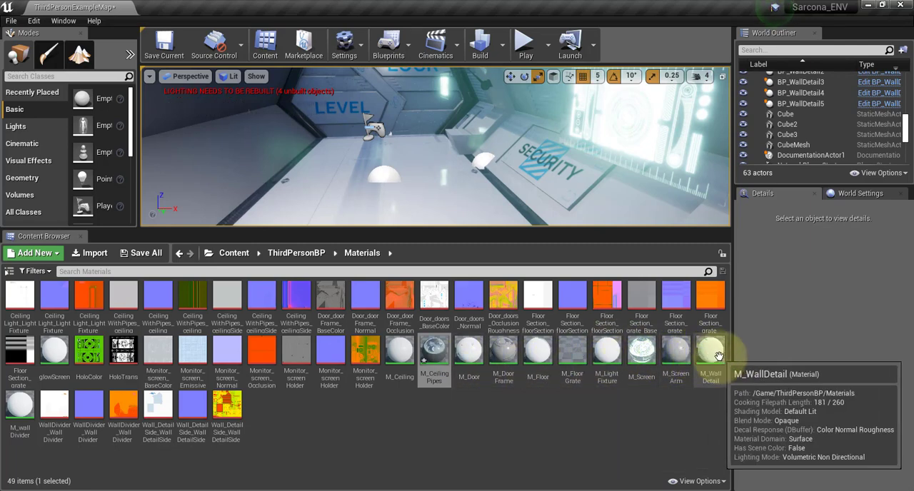
Open the M_Ceiling material and move its base color and occlusion-roughness texture samples to inspect their connections.
double_click(405, 360)
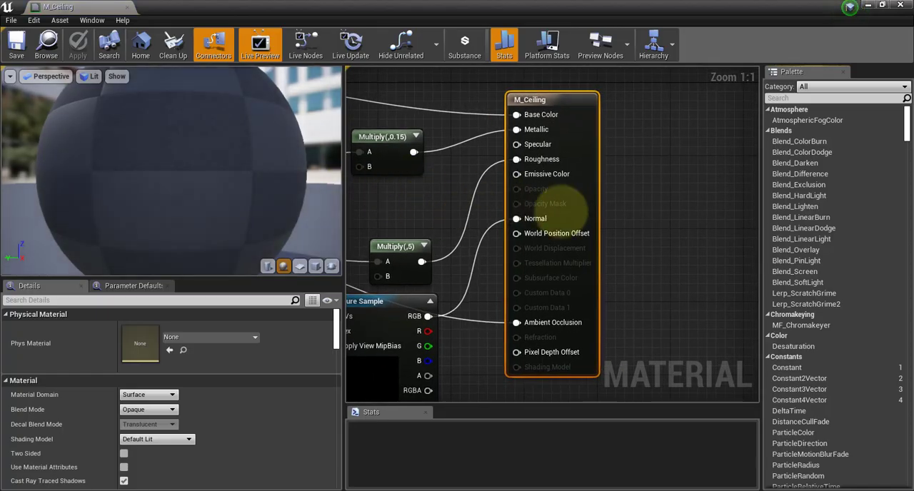
right_drag(561, 210, 712, 241)
drag(501, 287, 386, 278)
drag(507, 131, 398, 75)
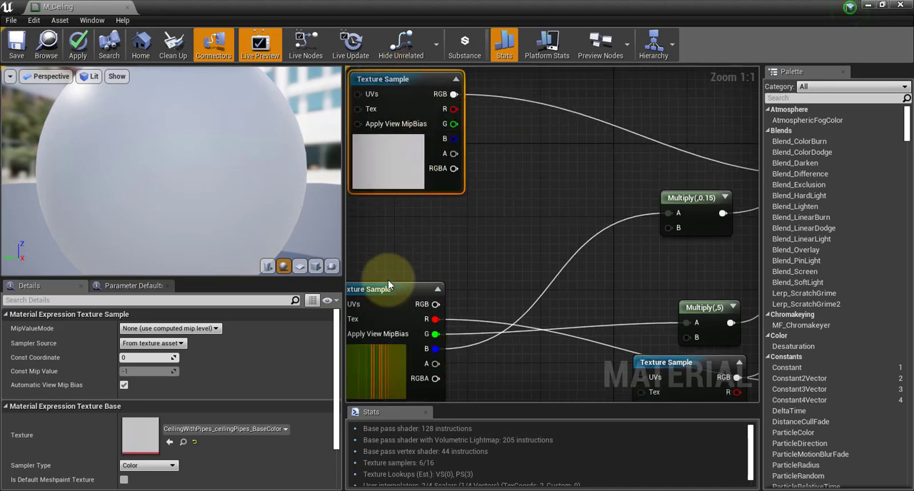
drag(385, 285, 395, 262)
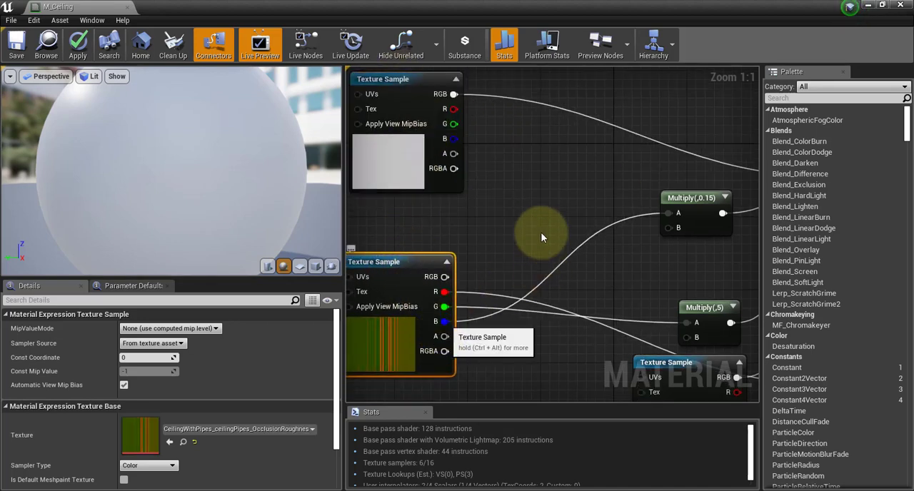
right_drag(540, 234, 386, 261)
right_drag(476, 213, 640, 186)
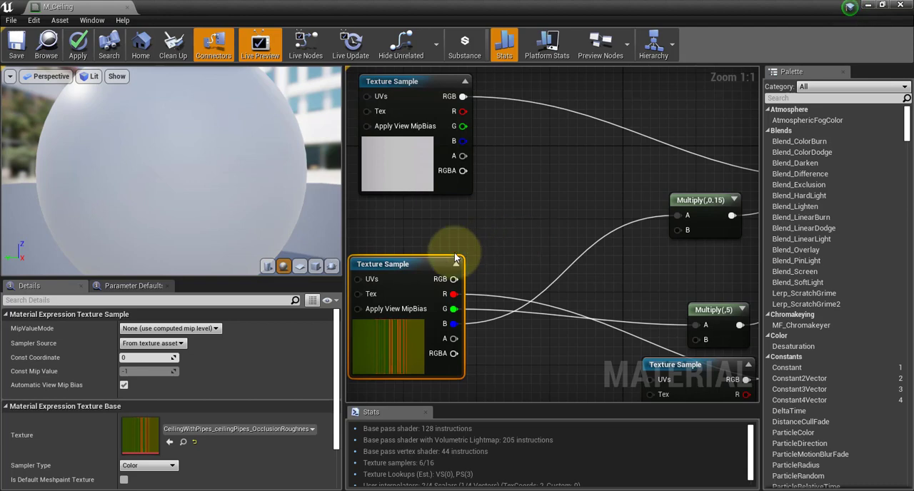
drag(392, 265, 393, 255)
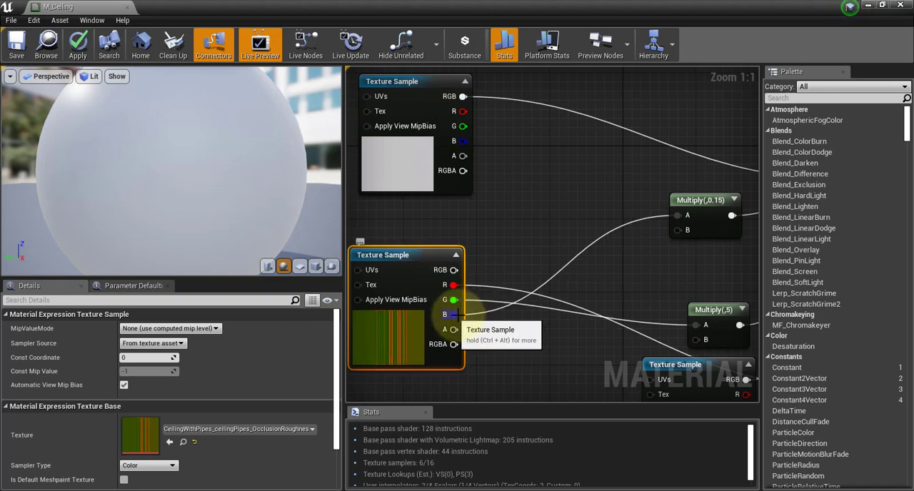
Try 5 as Const B of the Multiply node feeding Metallic, set it to 0.125, and close M_Ceiling.
drag(465, 326, 624, 202)
right_drag(702, 171, 529, 181)
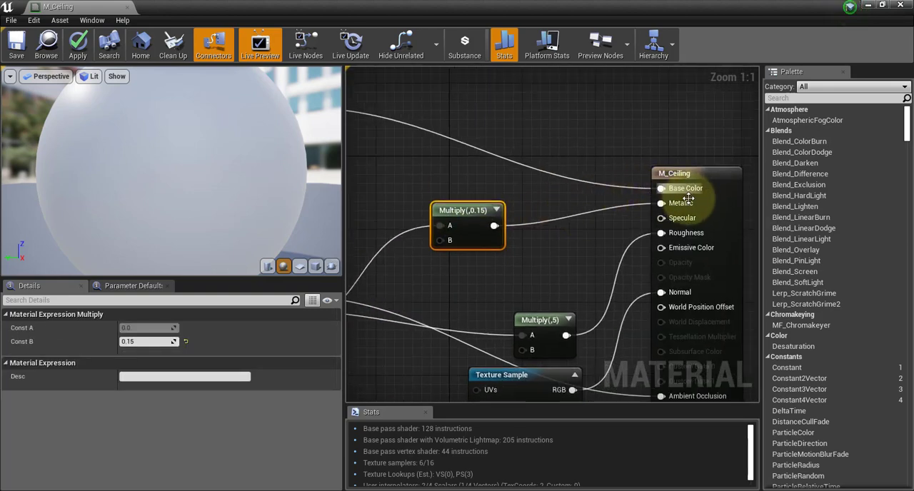
click(136, 342)
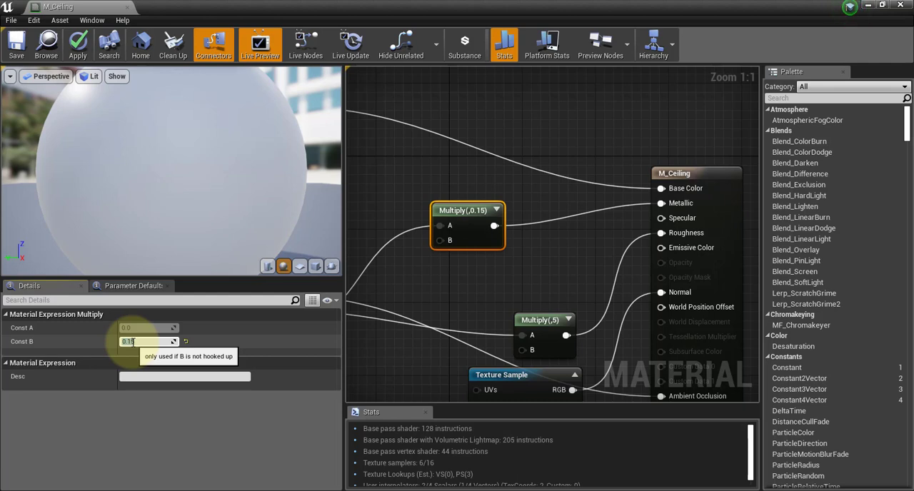
text(5)
key(Return)
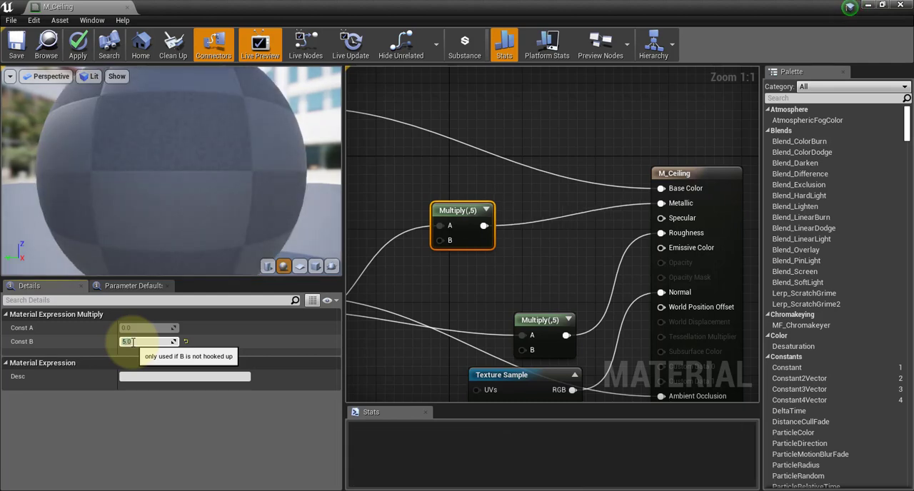
text(5)
key(Return)
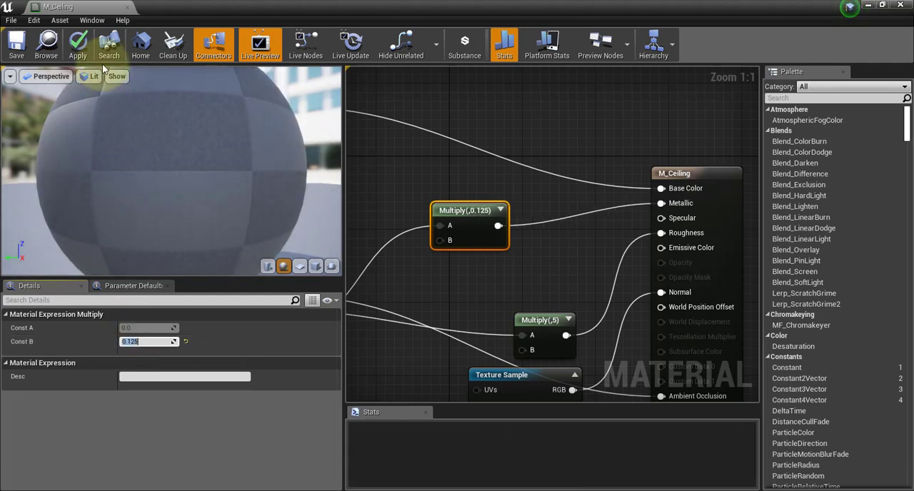
click(128, 7)
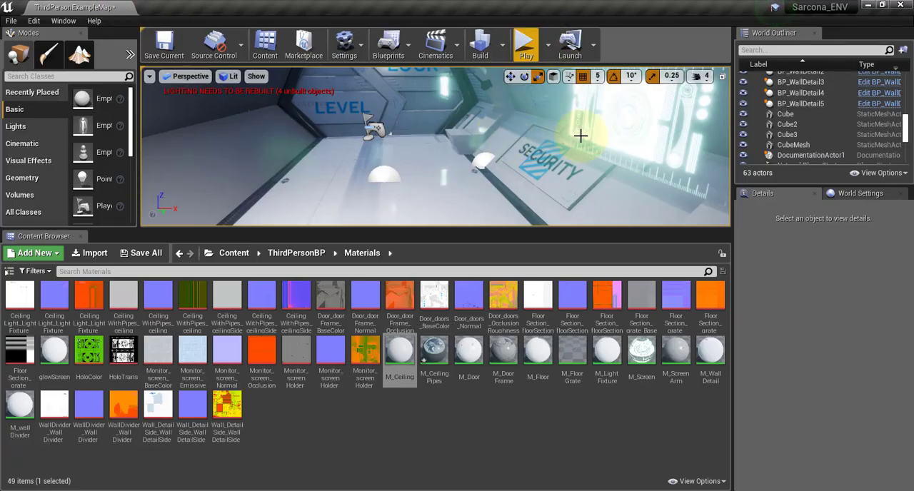
Select the PostProcessVolume in the level's Lighting folder.
mouse_move(530, 170)
right_down()
mouse_move(530, 122)
mouse_move(516, 150)
mouse_move(478, 136)
mouse_move(461, 75)
mouse_move(522, 36)
mouse_move(561, 163)
mouse_move(796, 152)
mouse_move(510, 180)
mouse_move(419, 153)
mouse_move(457, 143)
mouse_move(516, 161)
mouse_move(418, 150)
mouse_move(517, 157)
right_up()
right_drag(456, 148, 429, 161)
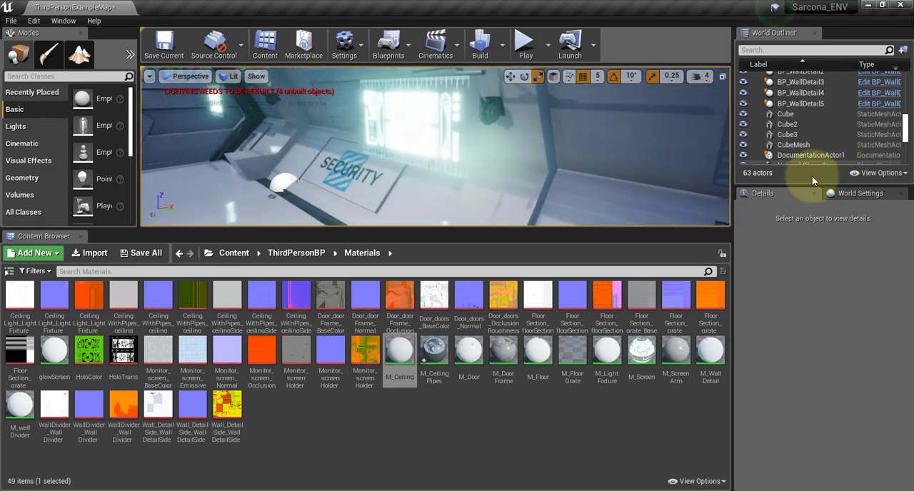
drag(806, 183, 804, 307)
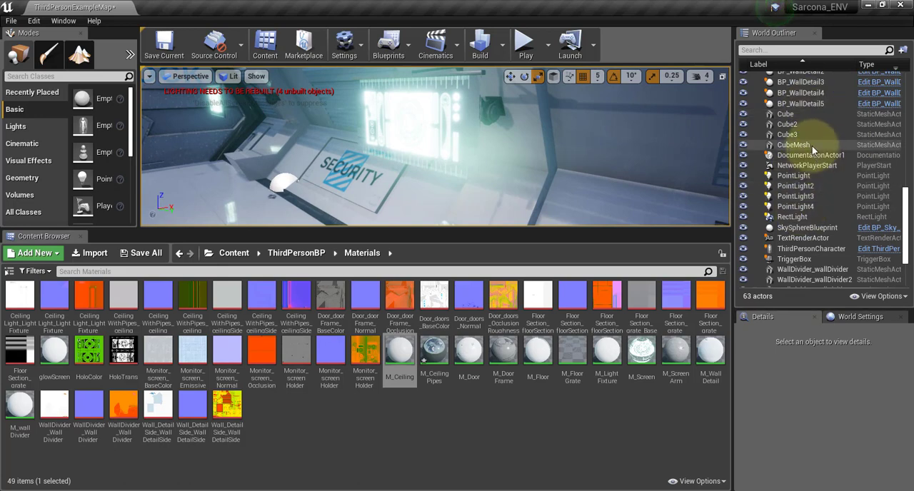
scroll(825, 191, up, 10)
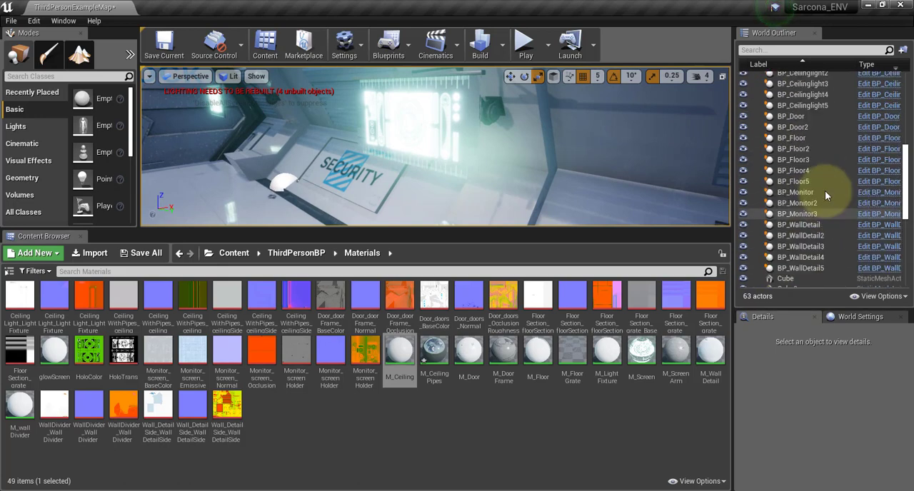
scroll(825, 190, up, 1)
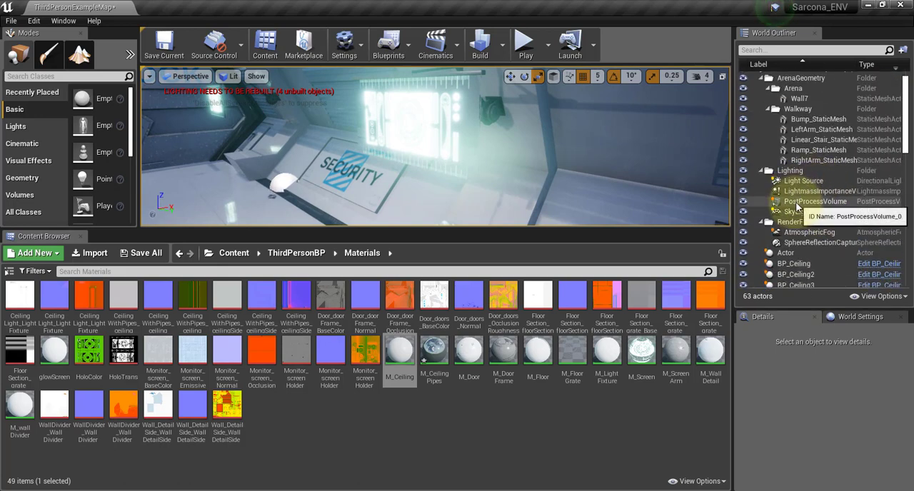
click(798, 202)
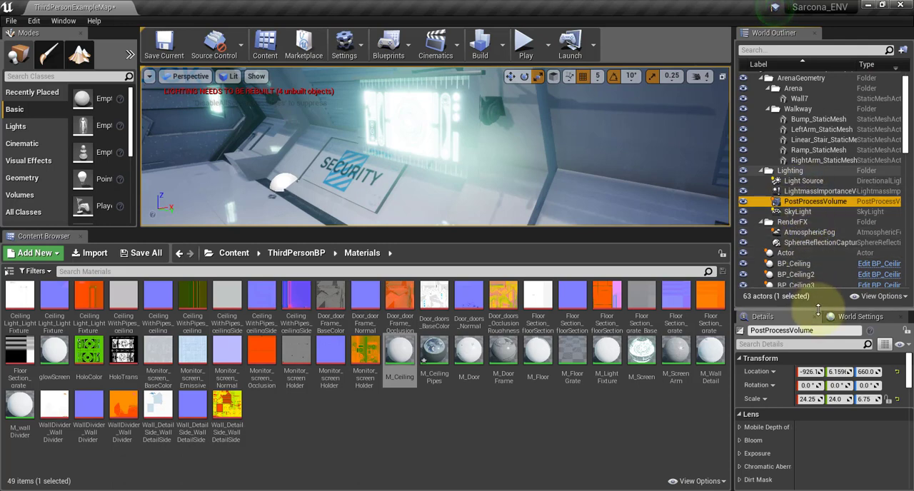
Find the PostProcessVolume's Lens Flares settings, toggle the intensity override to compare, and set the intensity to 0.
drag(818, 309, 819, 184)
scroll(769, 351, down, 3)
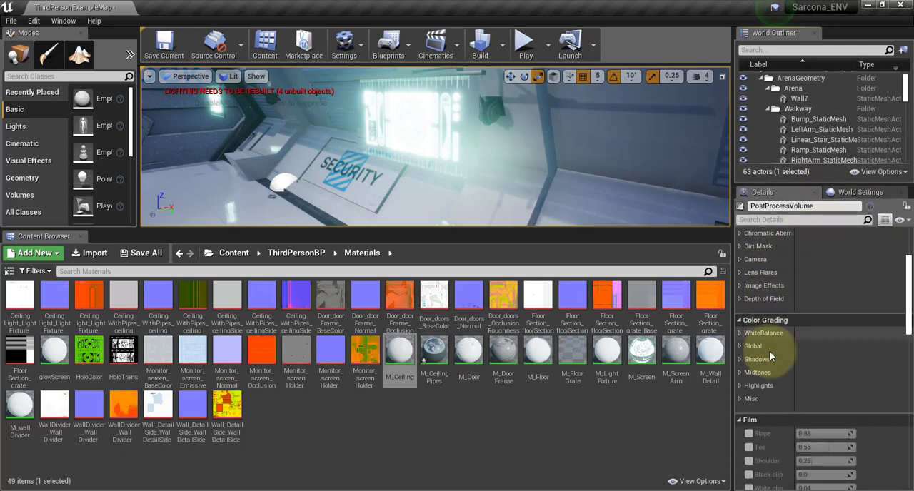
scroll(770, 355, down, 10)
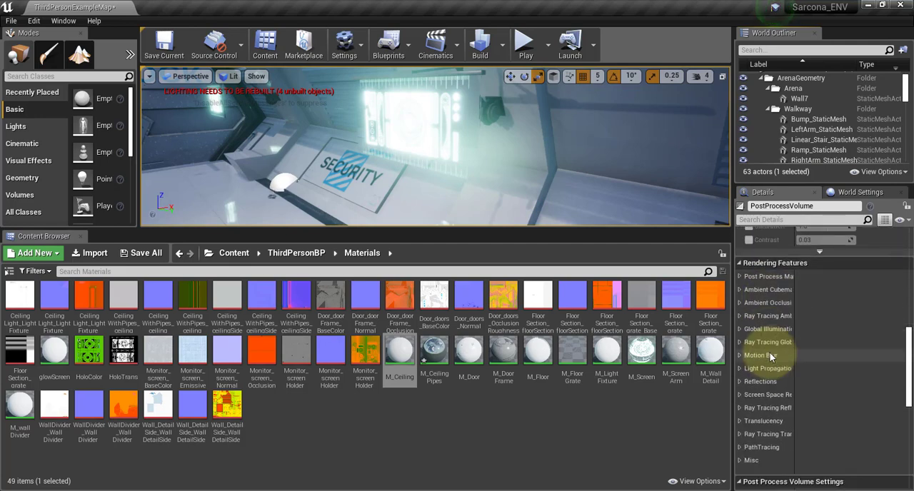
scroll(770, 352, down, 4)
scroll(770, 353, up, 5)
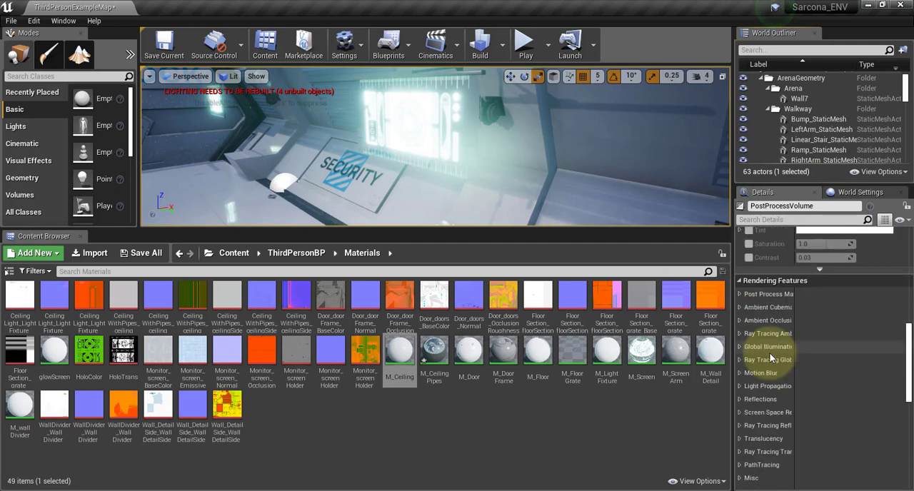
scroll(769, 353, up, 8)
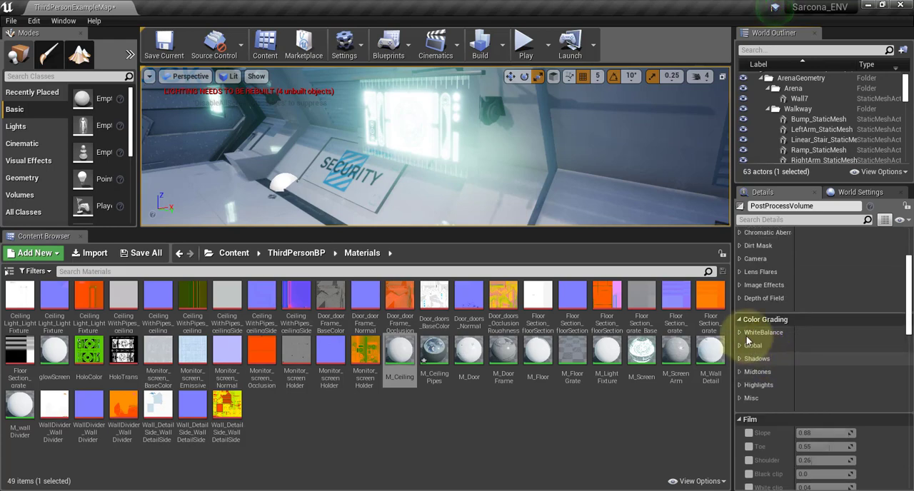
scroll(750, 341, up, 2)
click(758, 327)
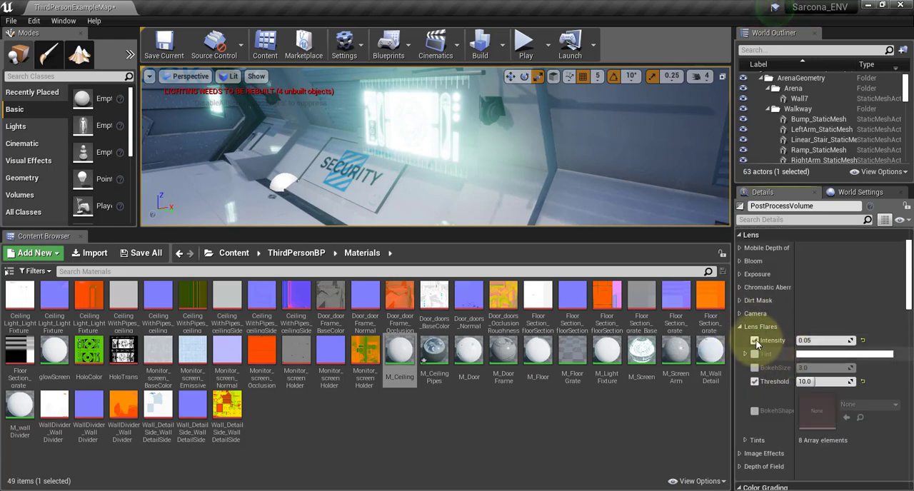
click(755, 342)
click(754, 341)
click(755, 341)
click(755, 341)
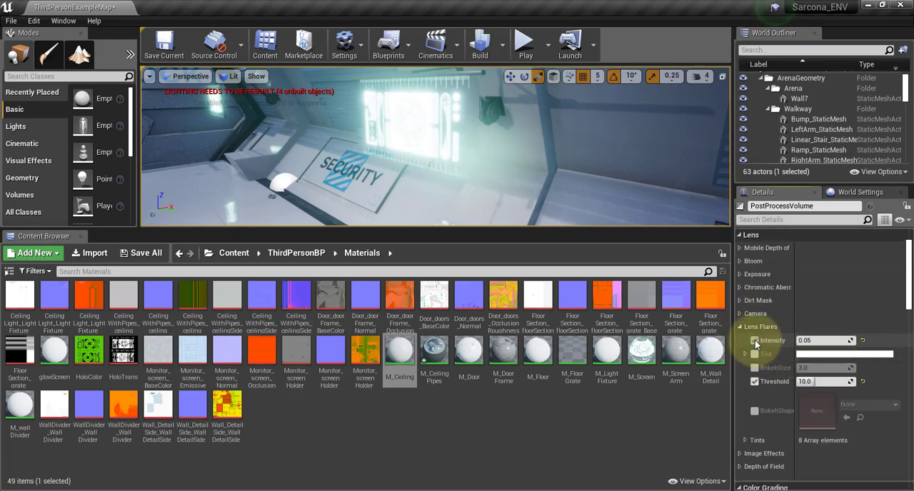
drag(801, 341, 847, 341)
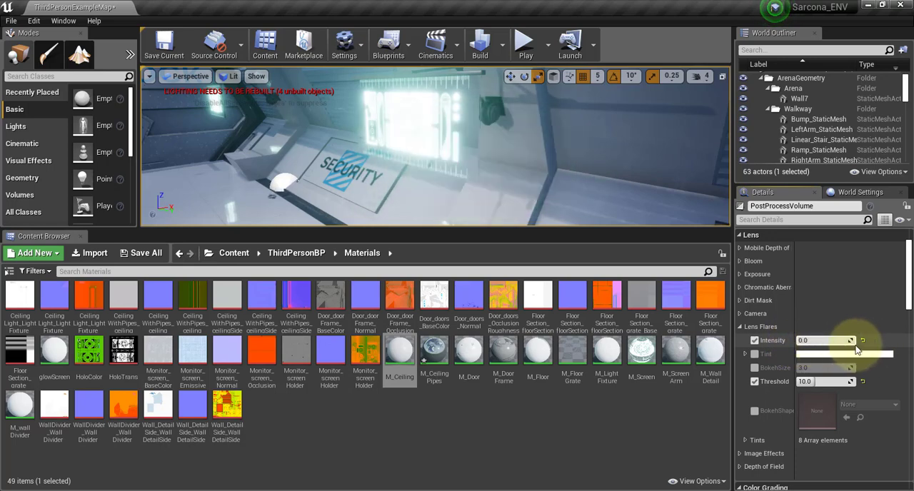
click(742, 327)
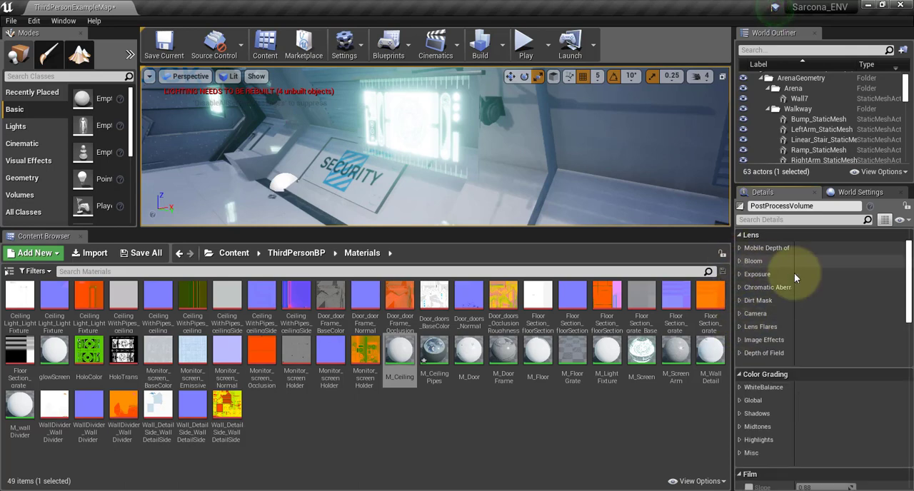
Set the PostProcessVolume's Bloom intensity to 20 and its threshold to about 0.114.
click(743, 262)
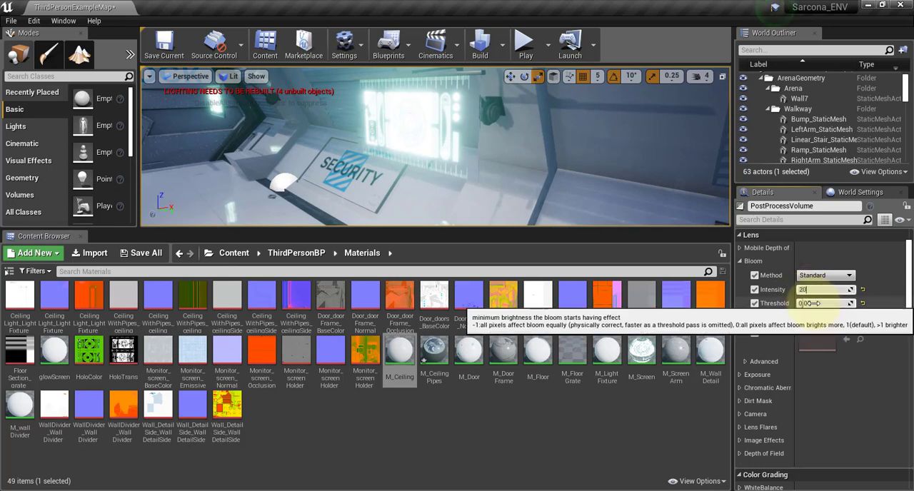
key(Return)
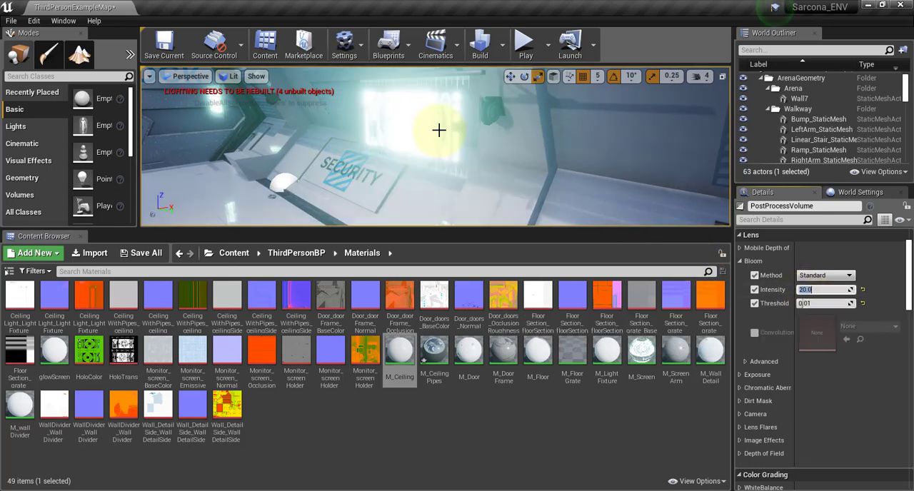
right_drag(437, 132, 393, 124)
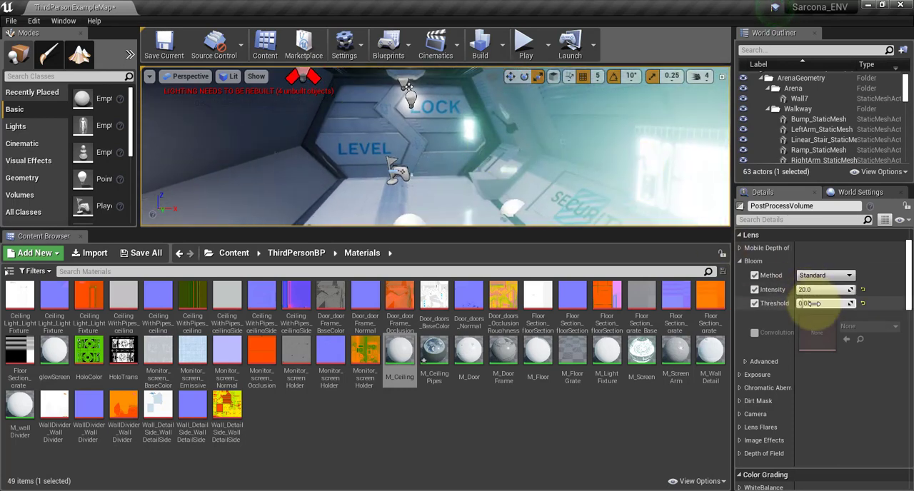
drag(814, 303, 767, 302)
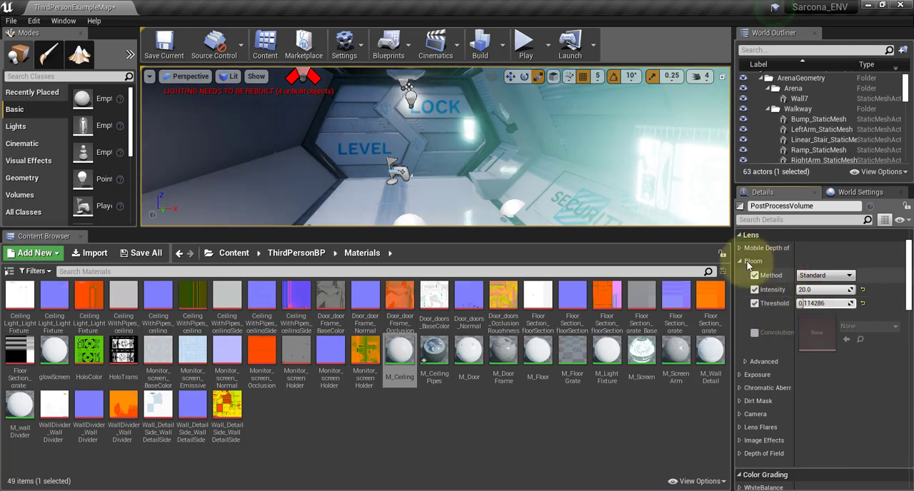
Review the PostProcessVolume's Mobile Depth of Field, Camera, Depth of Field and Rendering Features settings.
click(740, 250)
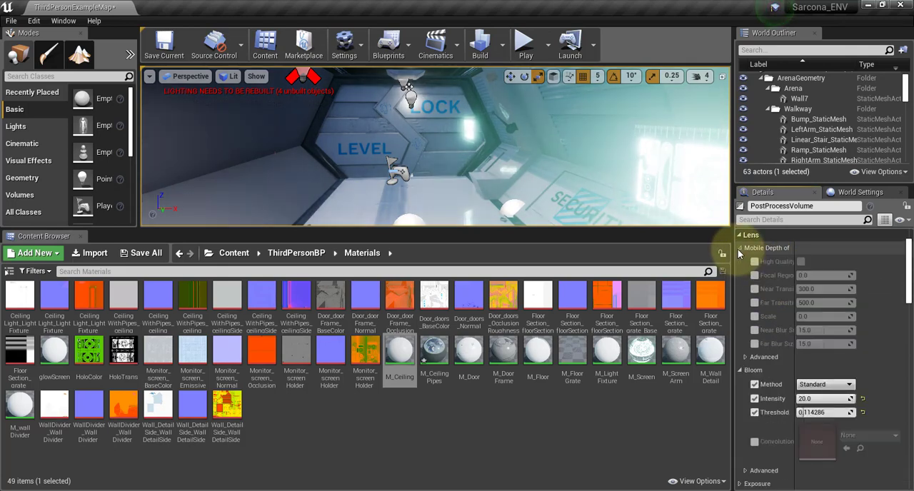
click(740, 249)
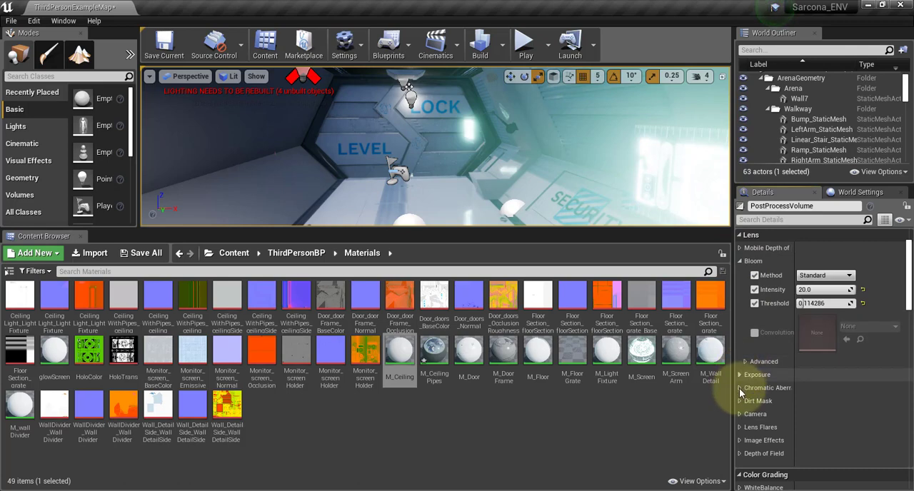
click(739, 414)
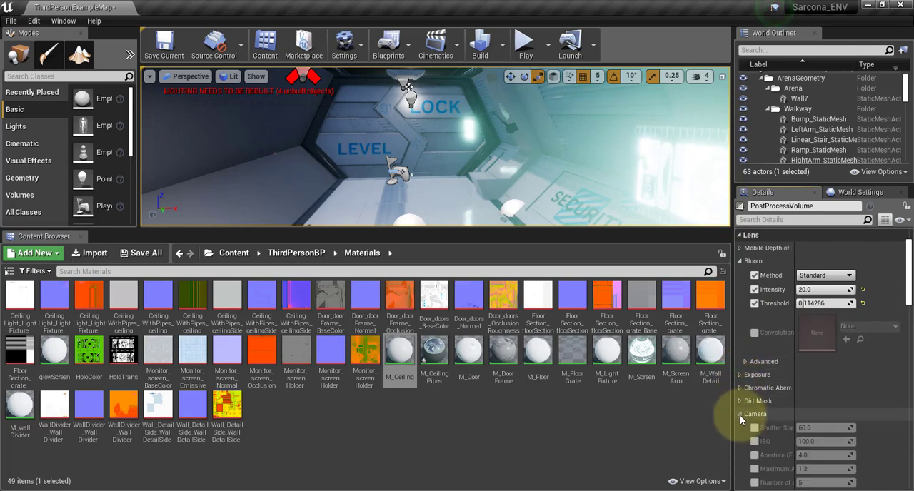
click(740, 415)
scroll(740, 421, down, 1)
click(740, 434)
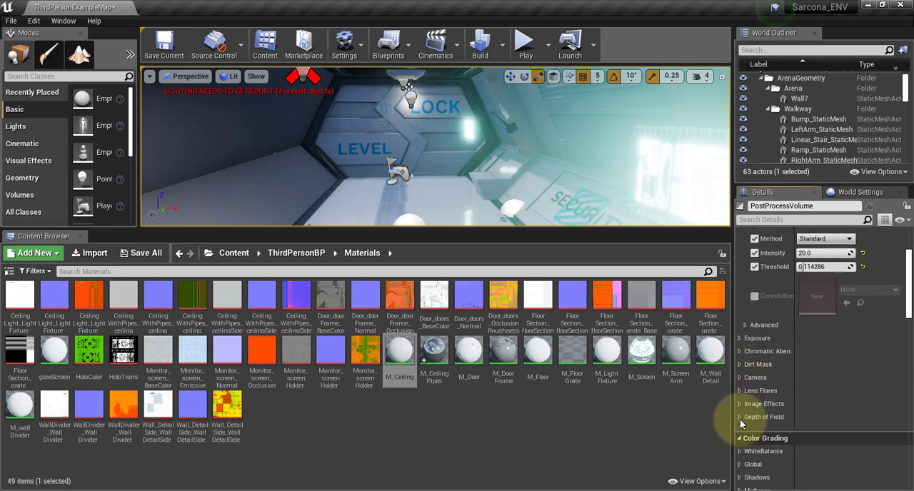
scroll(740, 419, down, 5)
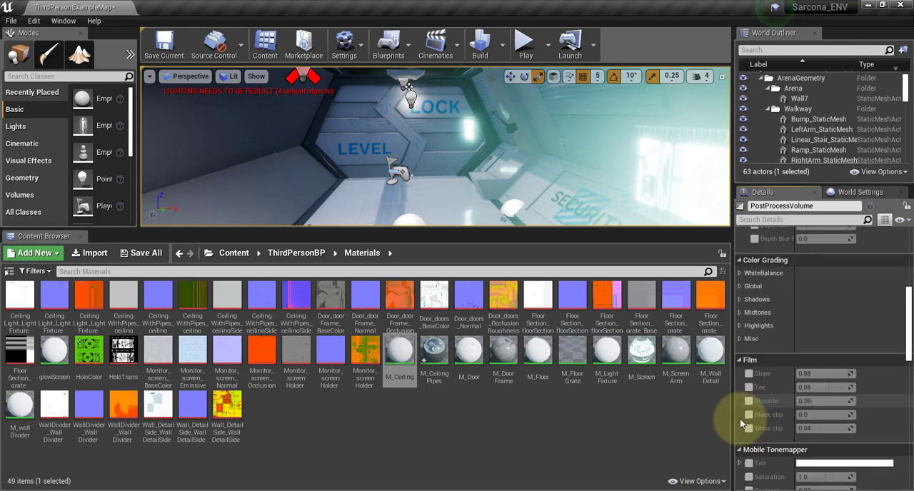
scroll(740, 418, down, 7)
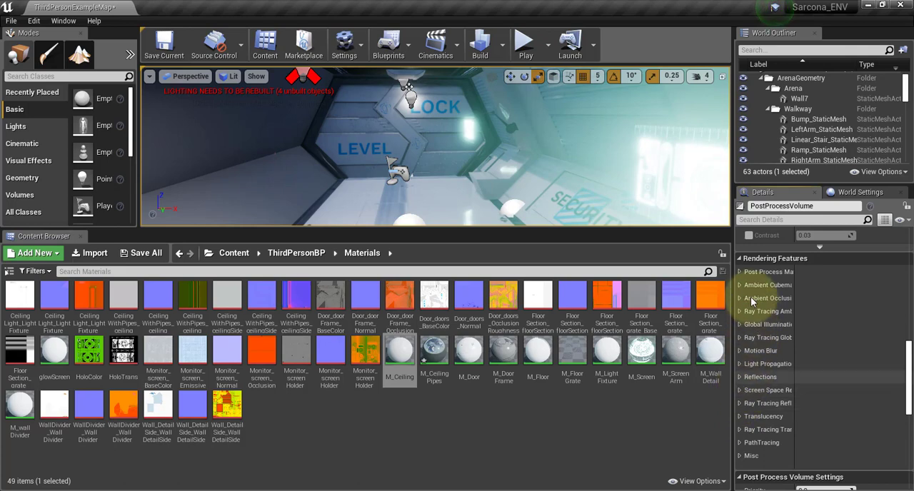
click(741, 271)
click(741, 271)
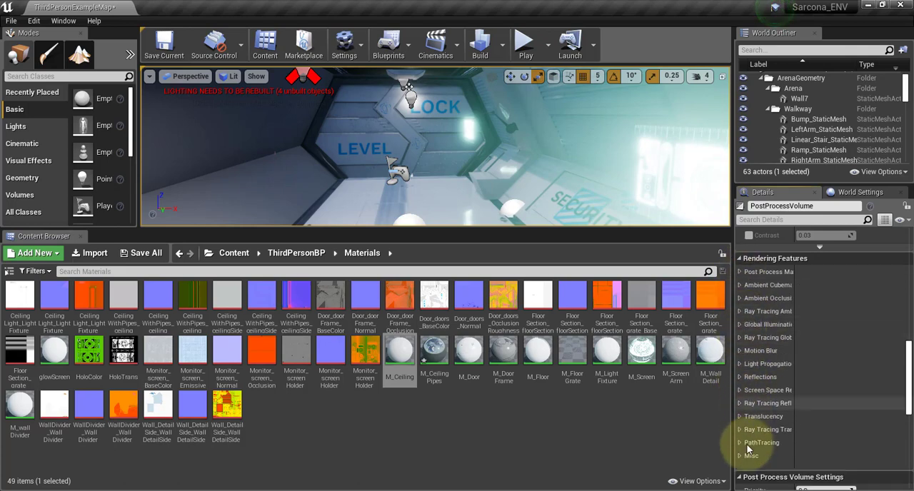
click(739, 364)
click(739, 364)
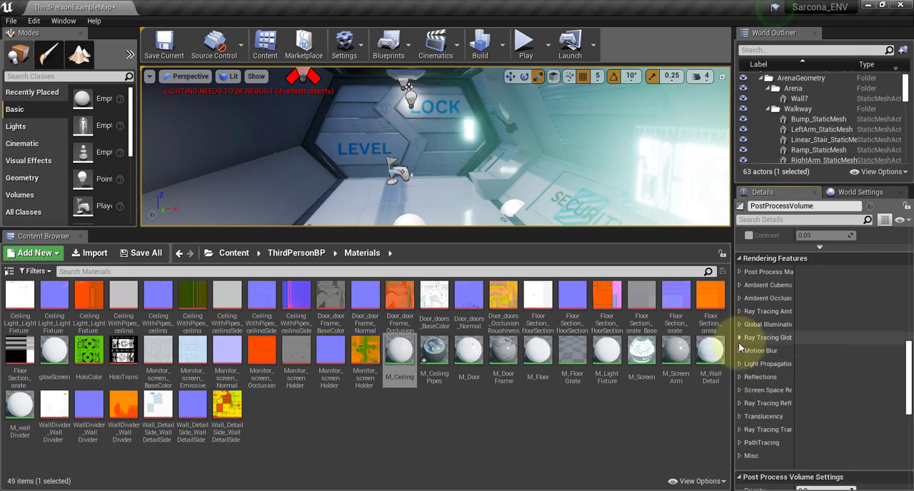
Enable the PostProcessVolume's Mobile Tonemapper saturation override and set it to -1.0.
scroll(739, 333, up, 2)
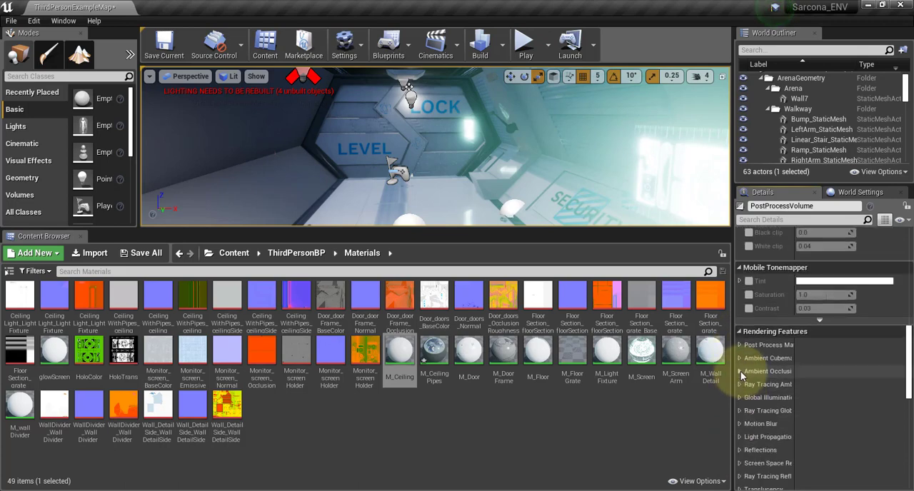
scroll(741, 374, up, 2)
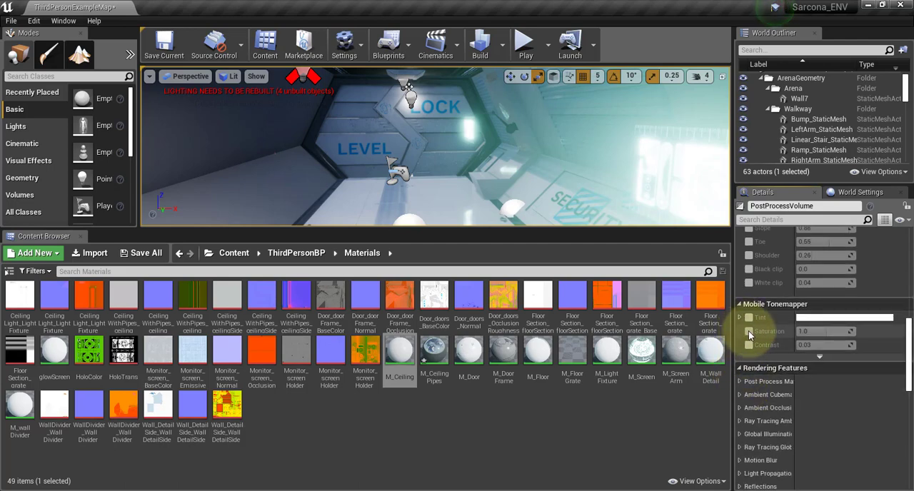
click(748, 332)
drag(800, 333, 747, 333)
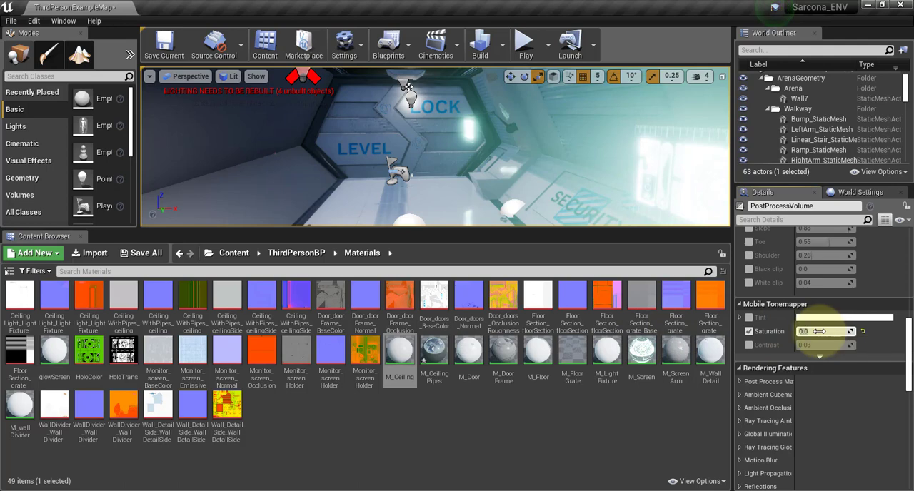
Play-test the level, run through the corridor to check the tonemapper saturation, and end the session.
click(525, 46)
click(516, 146)
key(w)
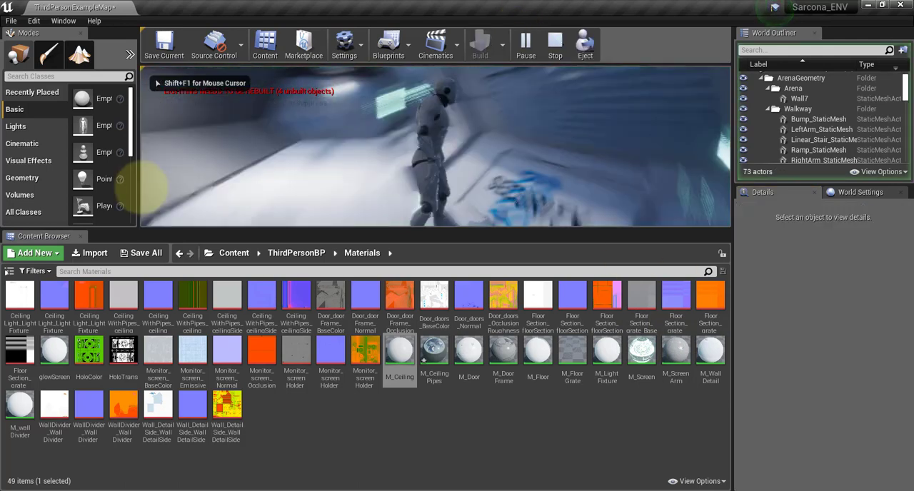
key(w)
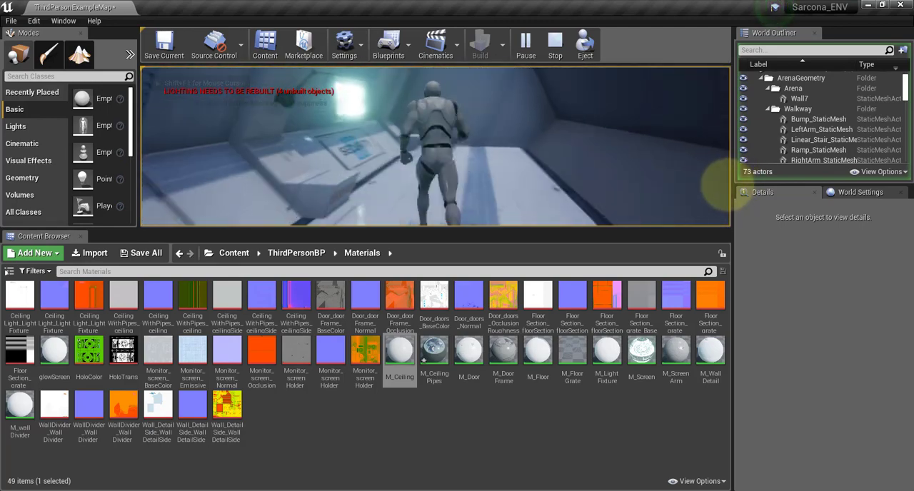
key(Escape)
Reselect the PostProcessVolume, enable its global Color Grading saturation override, and set the saturation's Y value to 0.0.
scroll(815, 129, down, 4)
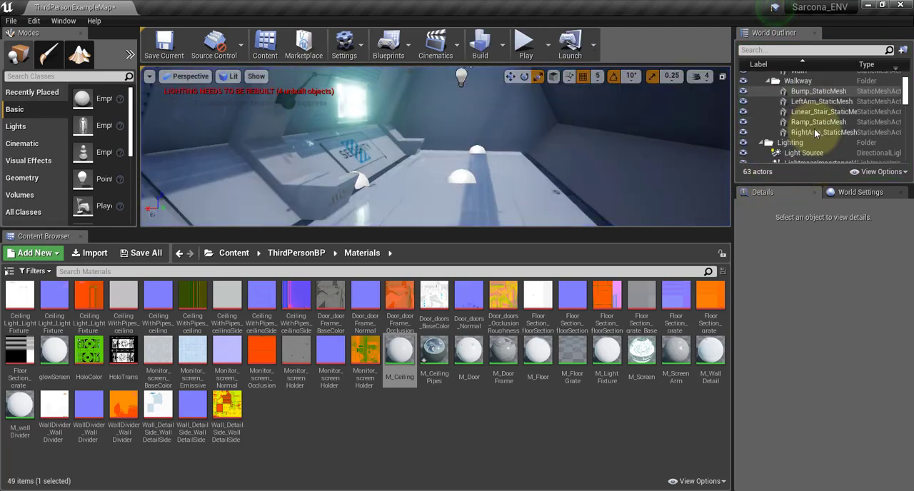
click(814, 119)
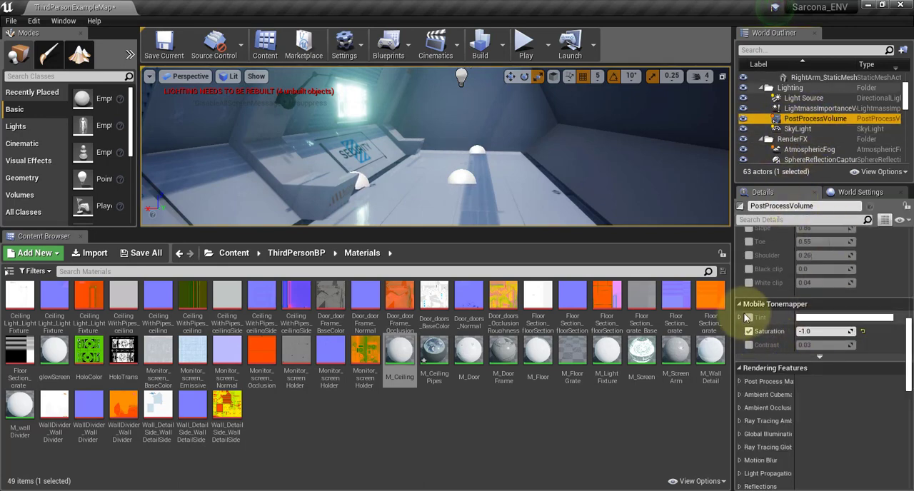
scroll(765, 303, up, 2)
scroll(765, 306, up, 4)
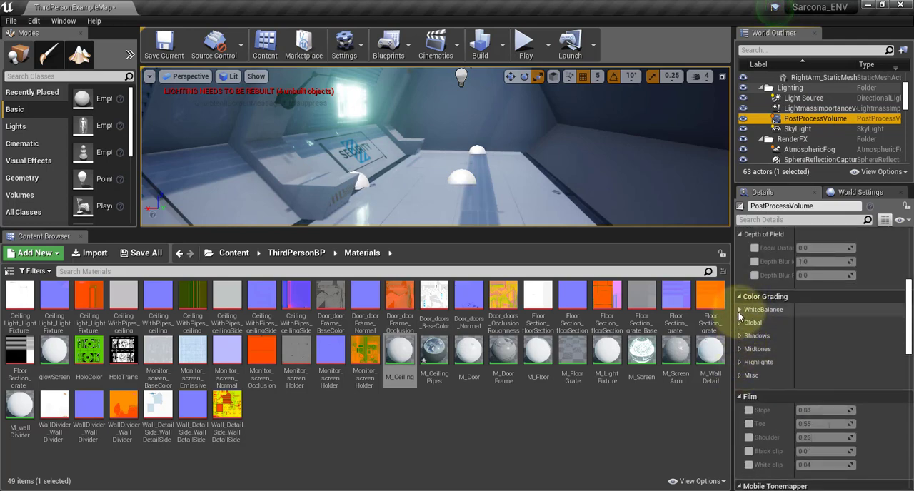
click(743, 323)
click(755, 337)
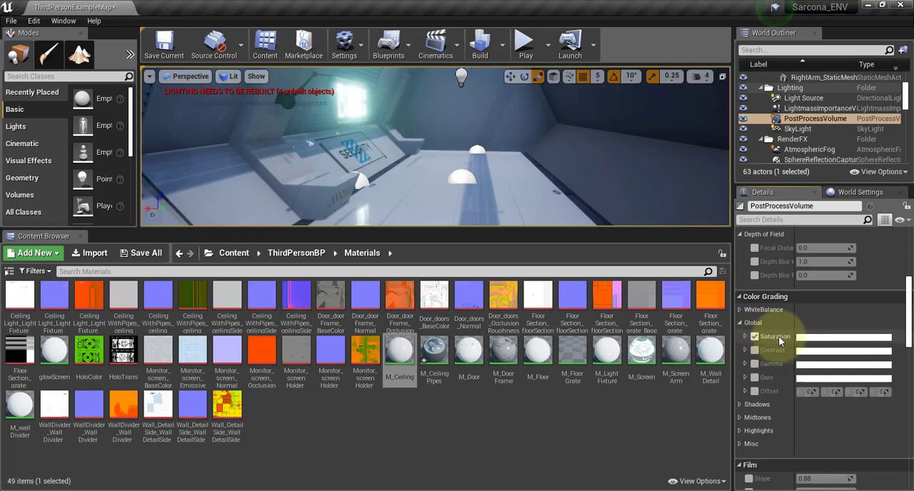
click(746, 337)
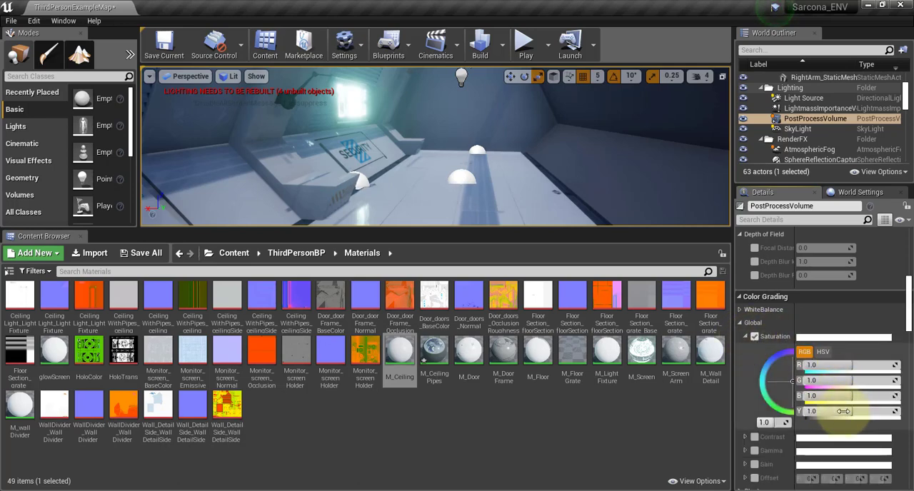
drag(843, 411, 776, 413)
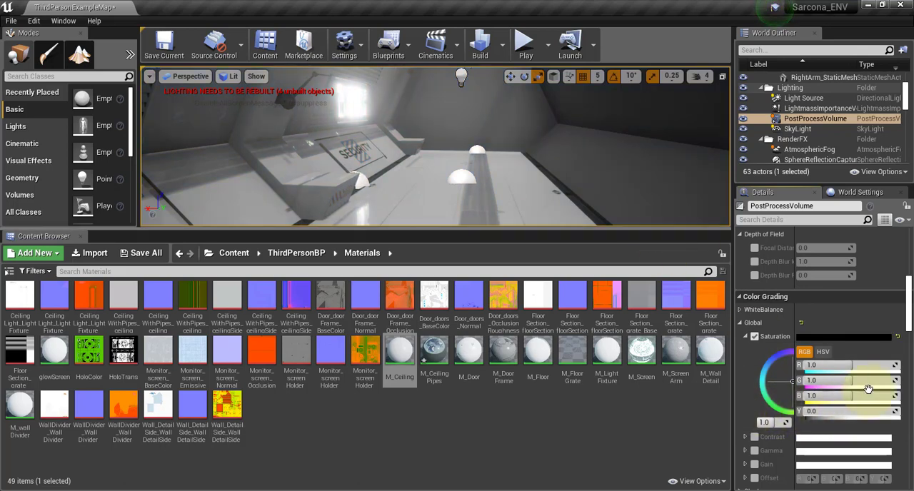
Enable the global Color Grading Gamma override and try adjusting its red channel.
click(745, 451)
scroll(764, 400, down, 2)
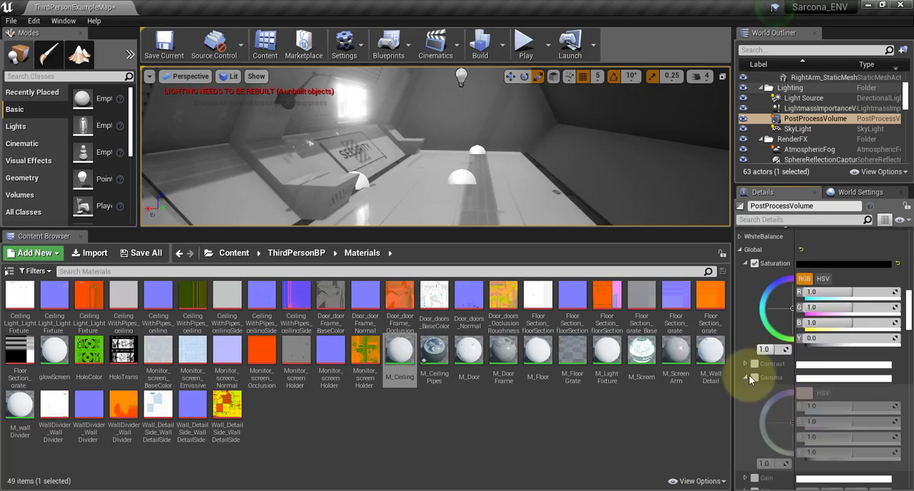
click(753, 378)
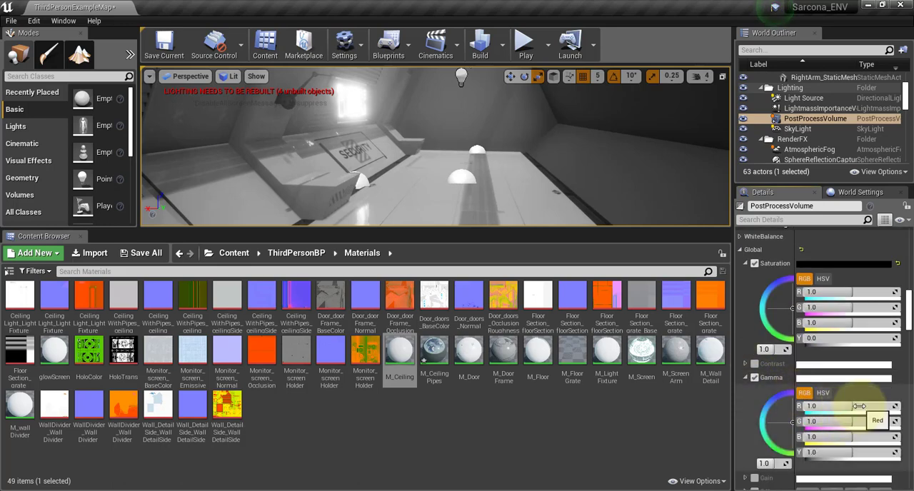
mouse_move(859, 406)
mouse_down()
mouse_move(867, 407)
mouse_move(850, 406)
mouse_up()
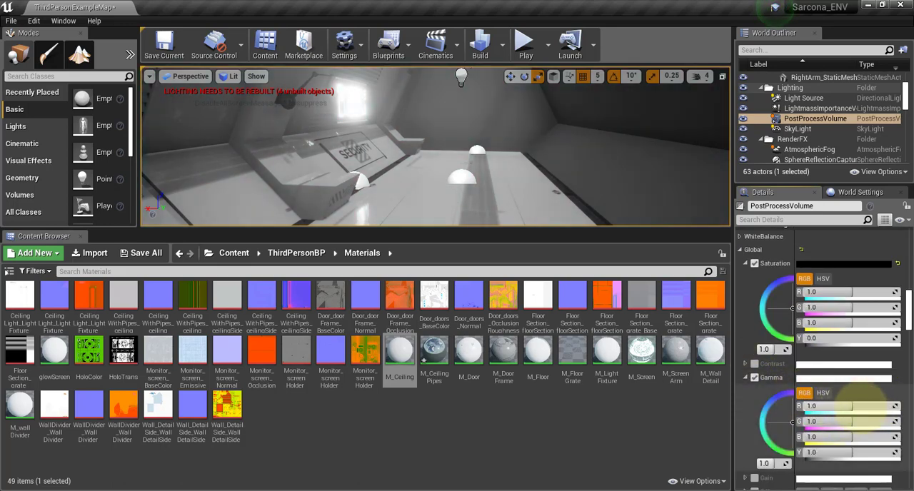
Play-test the level with the desaturated color grading, end the session, and save the map.
click(526, 44)
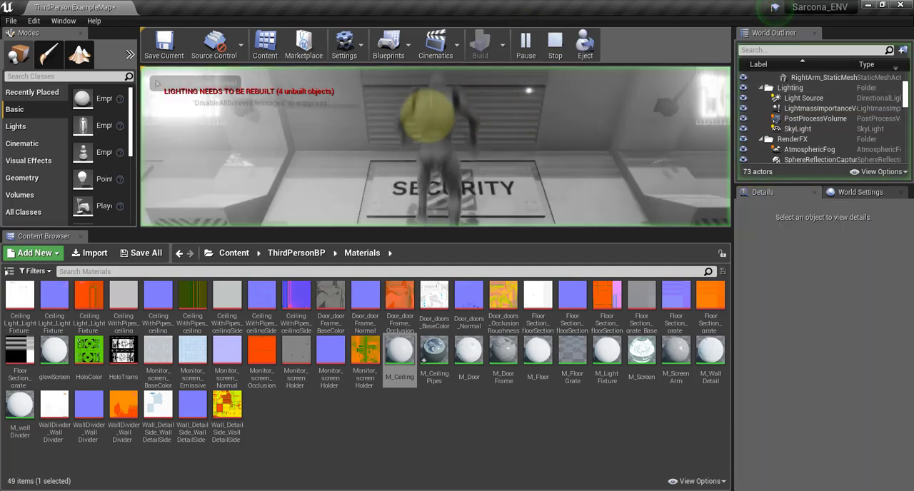
click(428, 115)
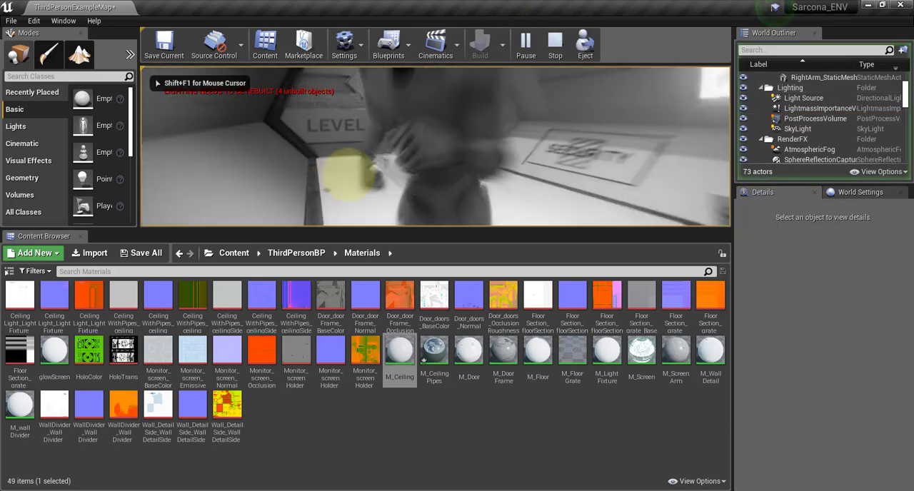
key(w)
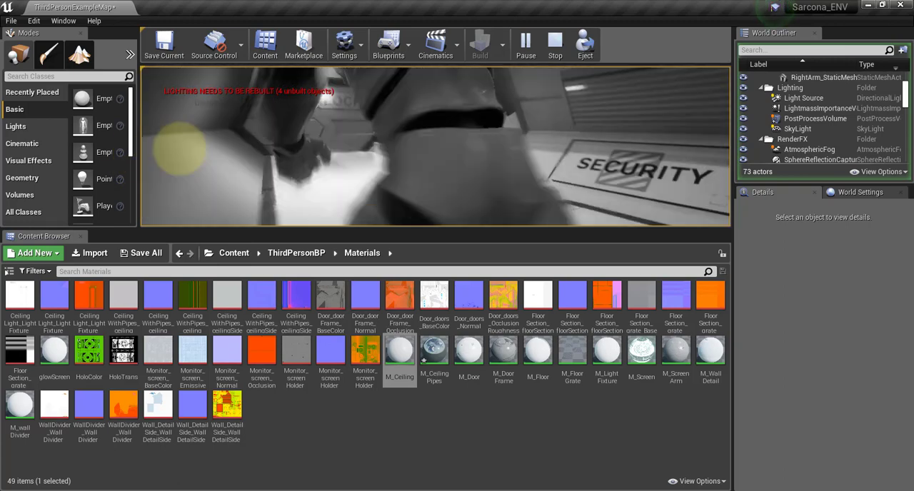
key(Escape)
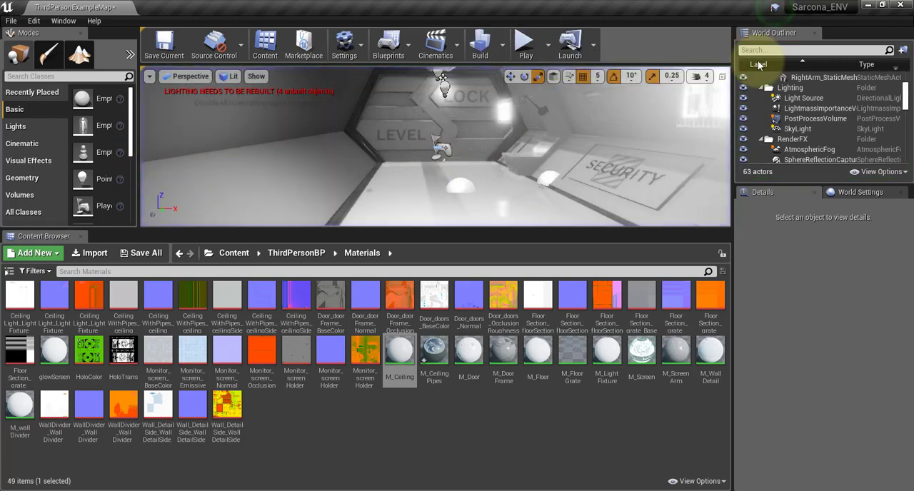
key(ctrl+s)
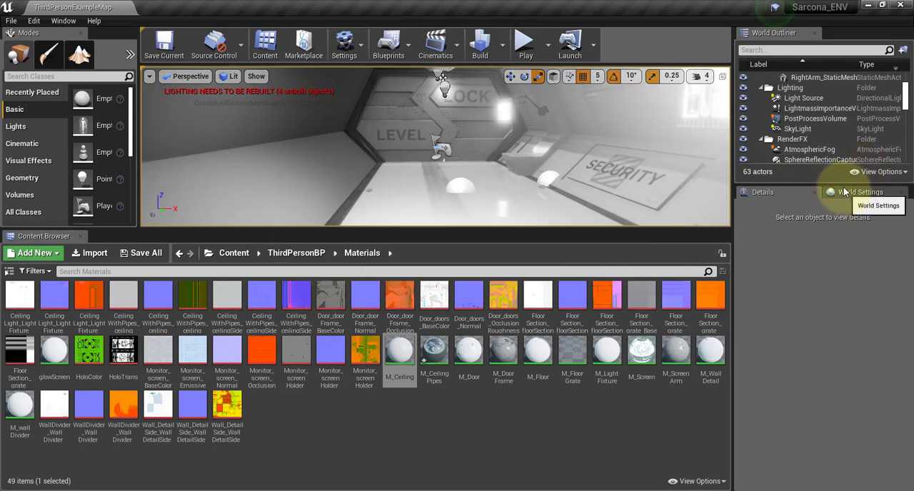
Reselect the PostProcessVolume and show its Color Grading Midtones settings.
click(813, 119)
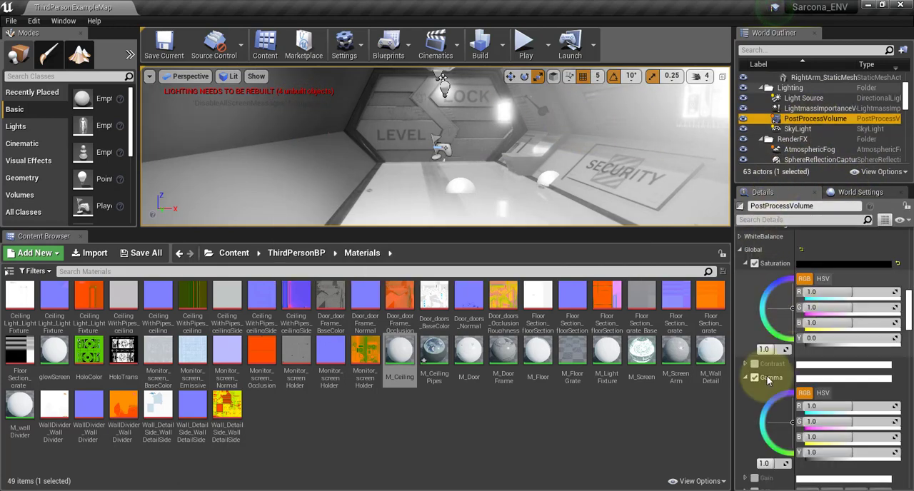
scroll(766, 375, down, 3)
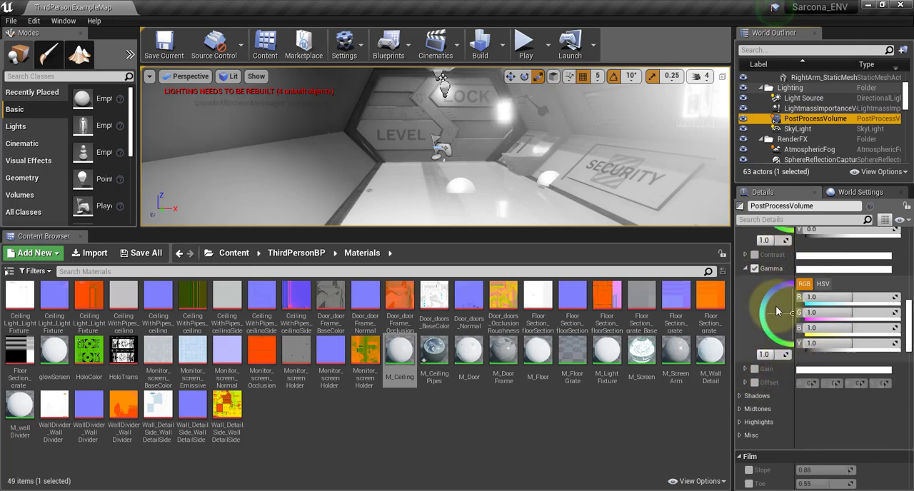
click(741, 409)
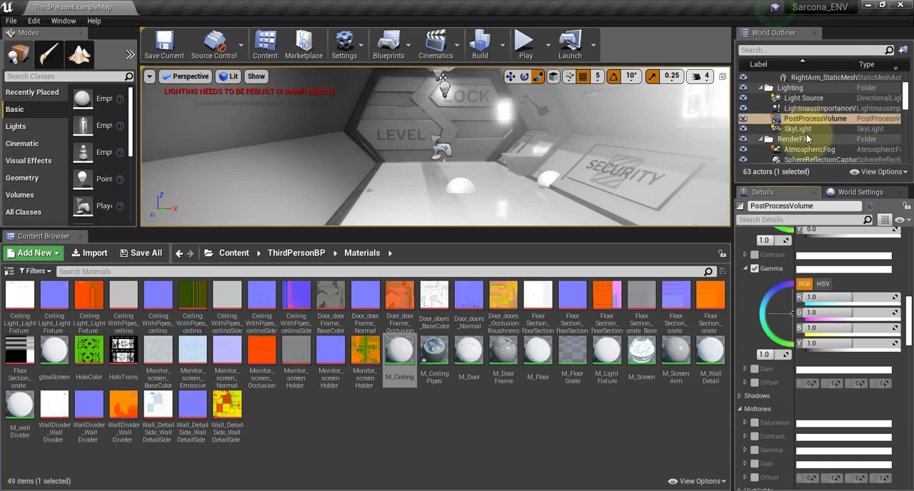
Select Actor below the RenderFX folder, focus the viewport on it, and inspect the surrounding level from several angles.
scroll(807, 129, down, 3)
scroll(808, 127, down, 2)
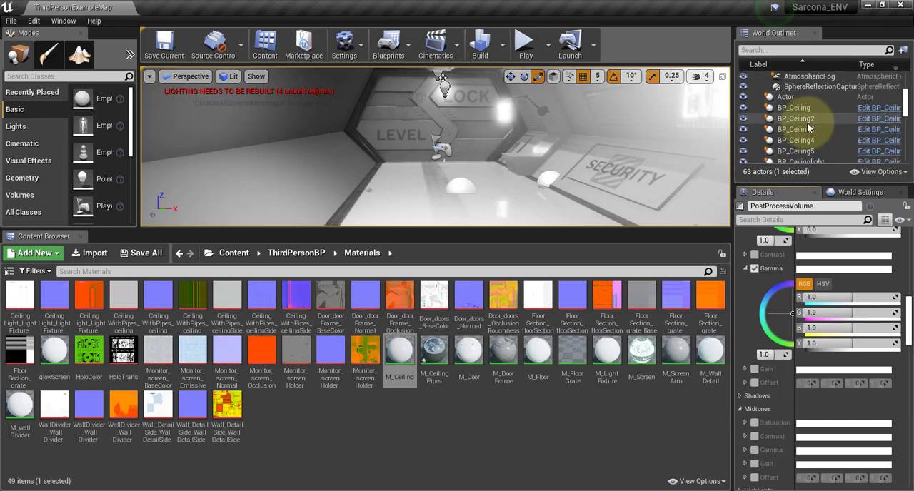
scroll(807, 125, up, 9)
scroll(805, 126, down, 7)
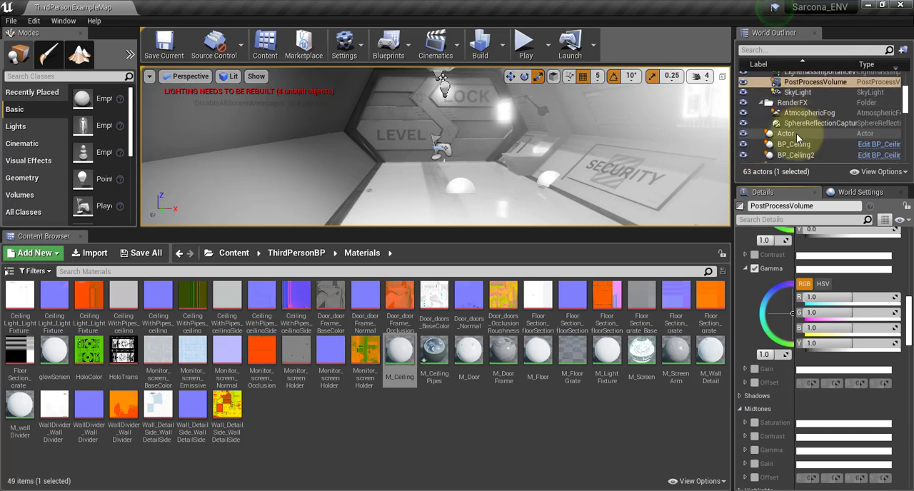
double_click(796, 134)
key(f)
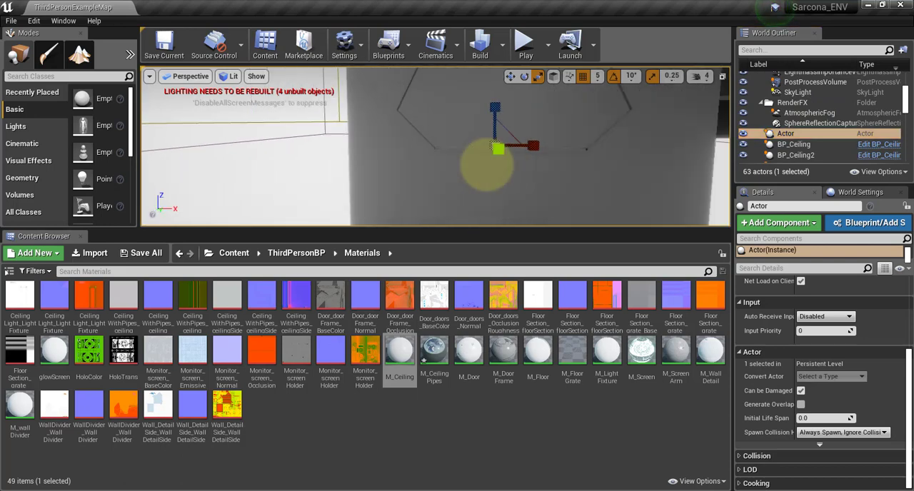
scroll(541, 157, up, 3)
alt+right_drag(361, 118, 100, 142)
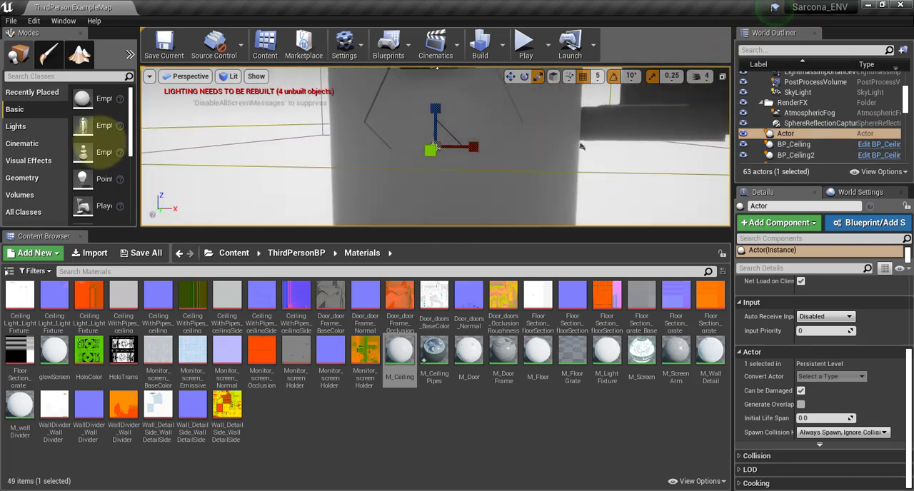
drag(526, 134, 476, 179)
right_drag(607, 107, 520, 110)
scroll(520, 110, down, 8)
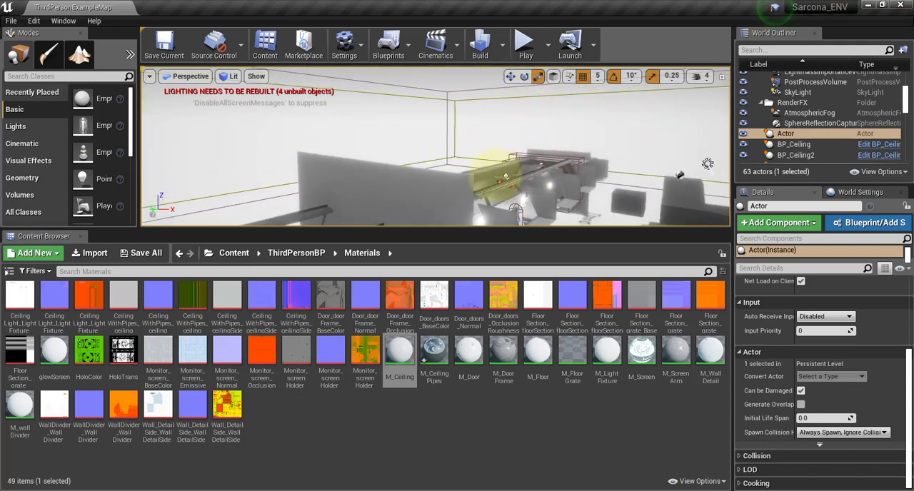
right_drag(495, 175, 728, 172)
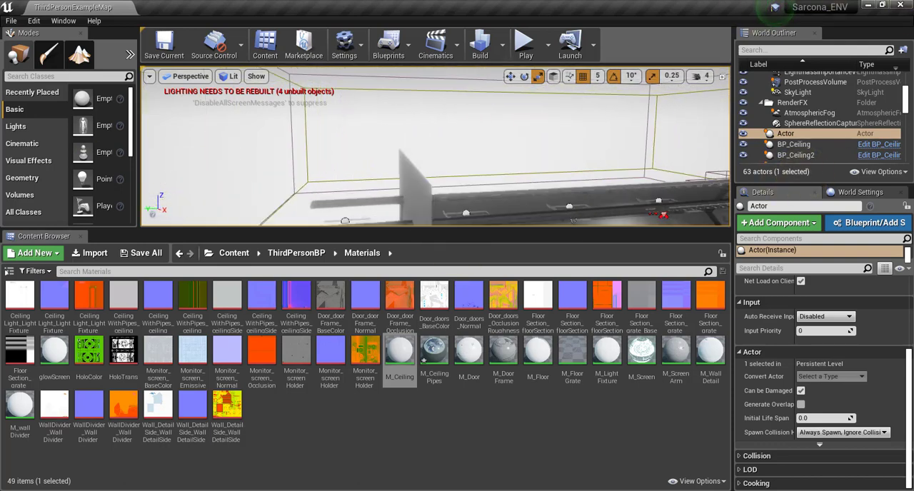